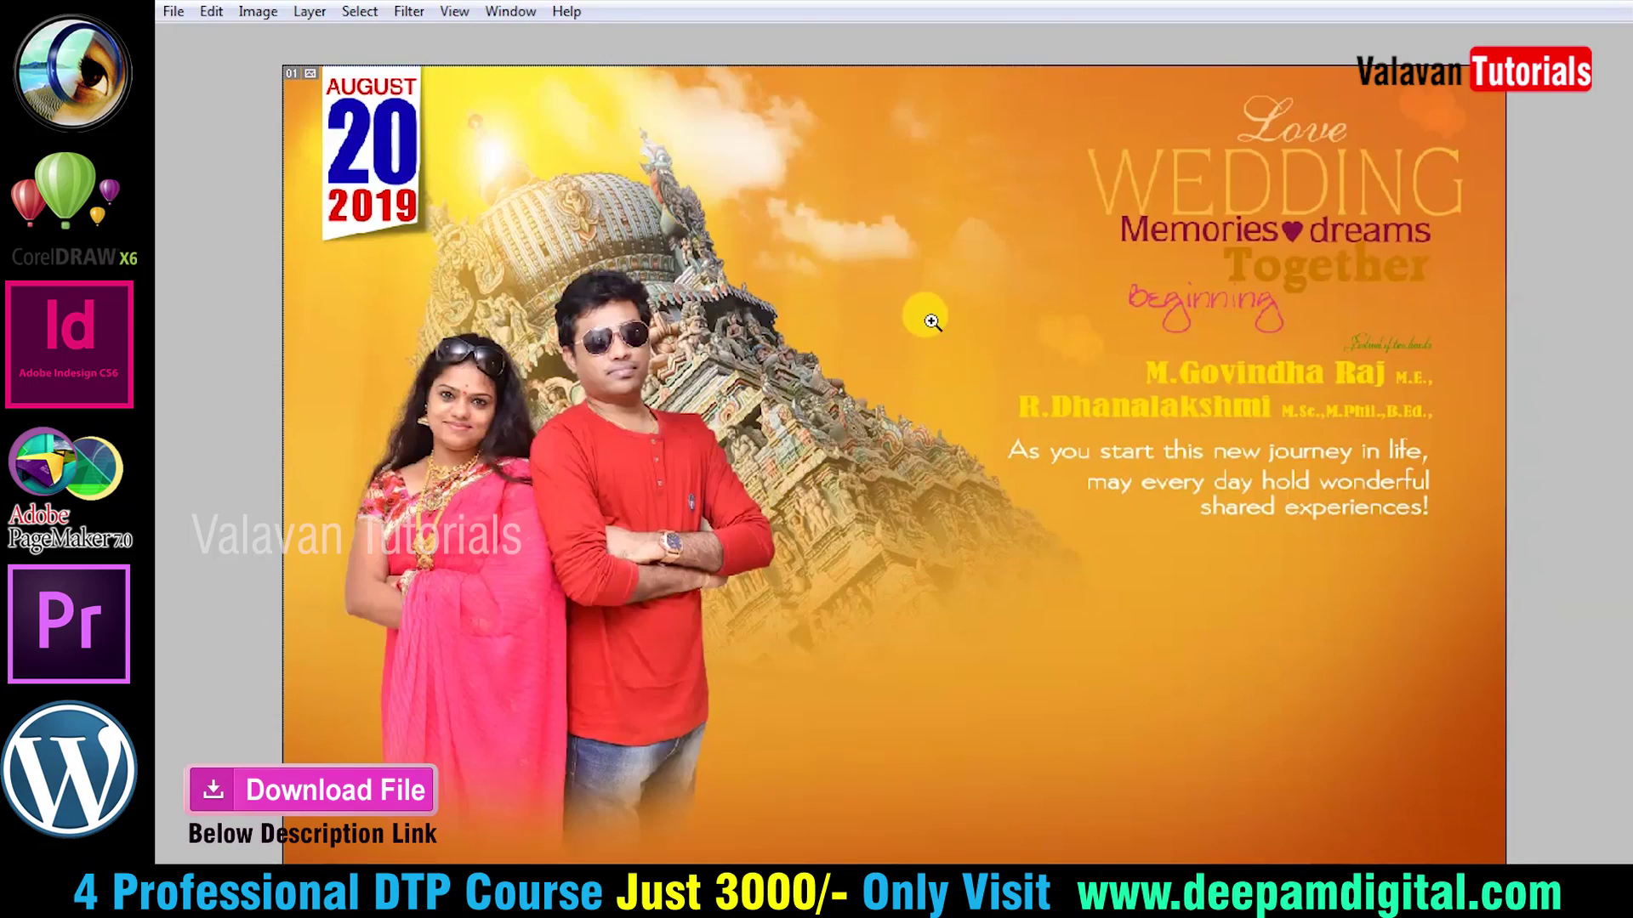
Create a new A4 document at 300 pixels/inch and show it alone in full-screen view.
{"action": "left_click_drag", "start_coordinate": [932, 322], "coordinate": [986, 340]}
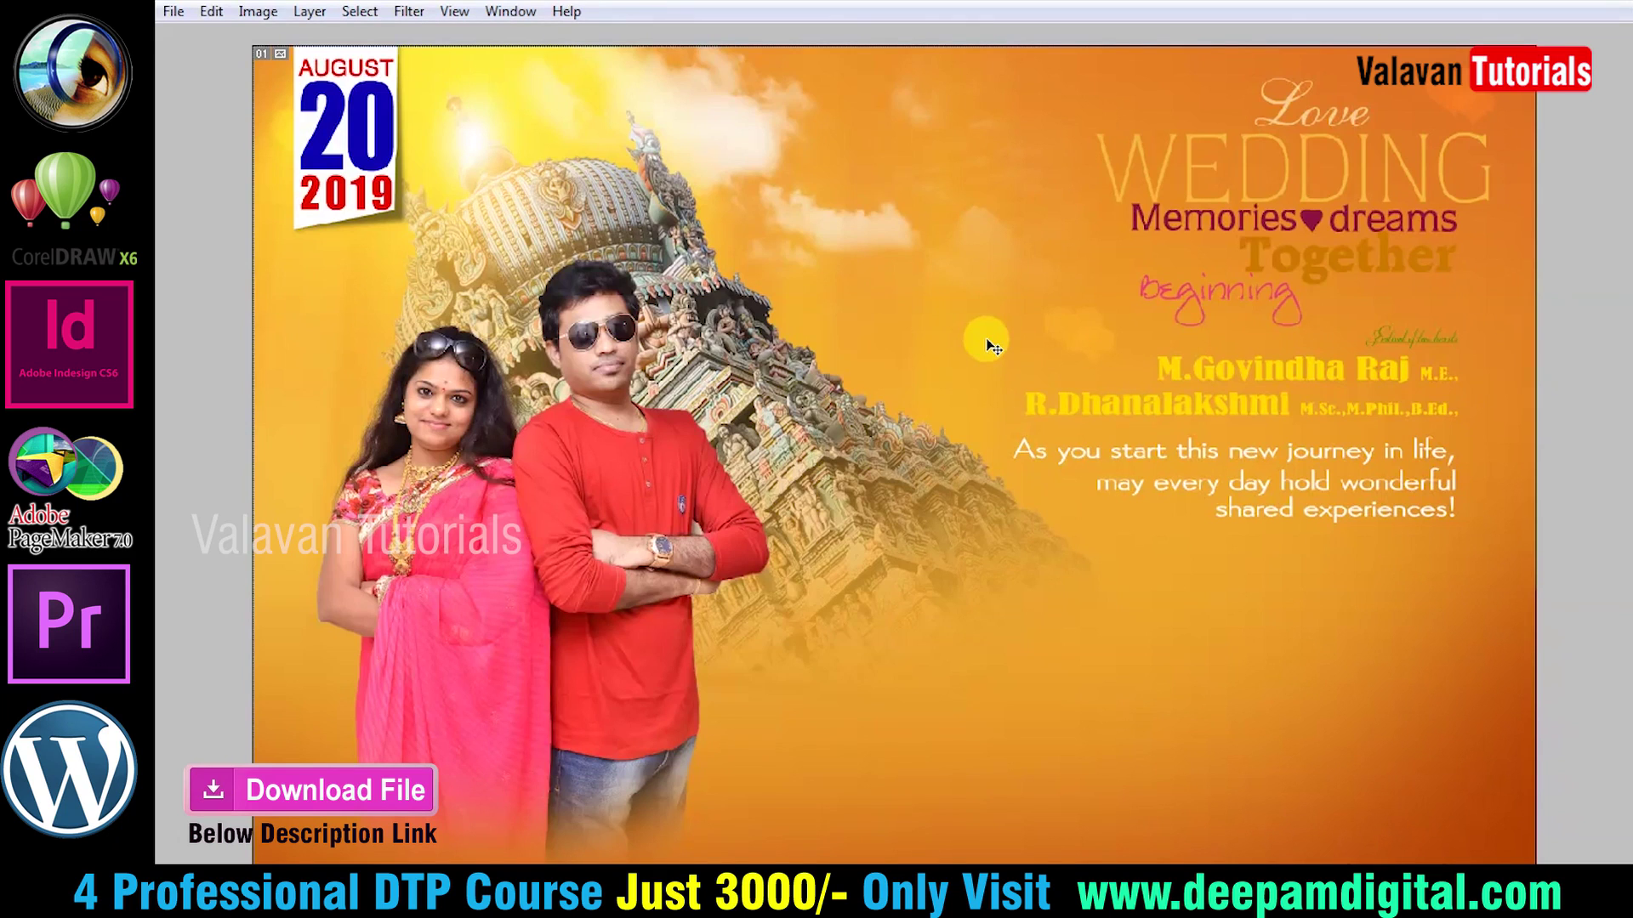
{"action": "key", "text": "ctrl+n"}
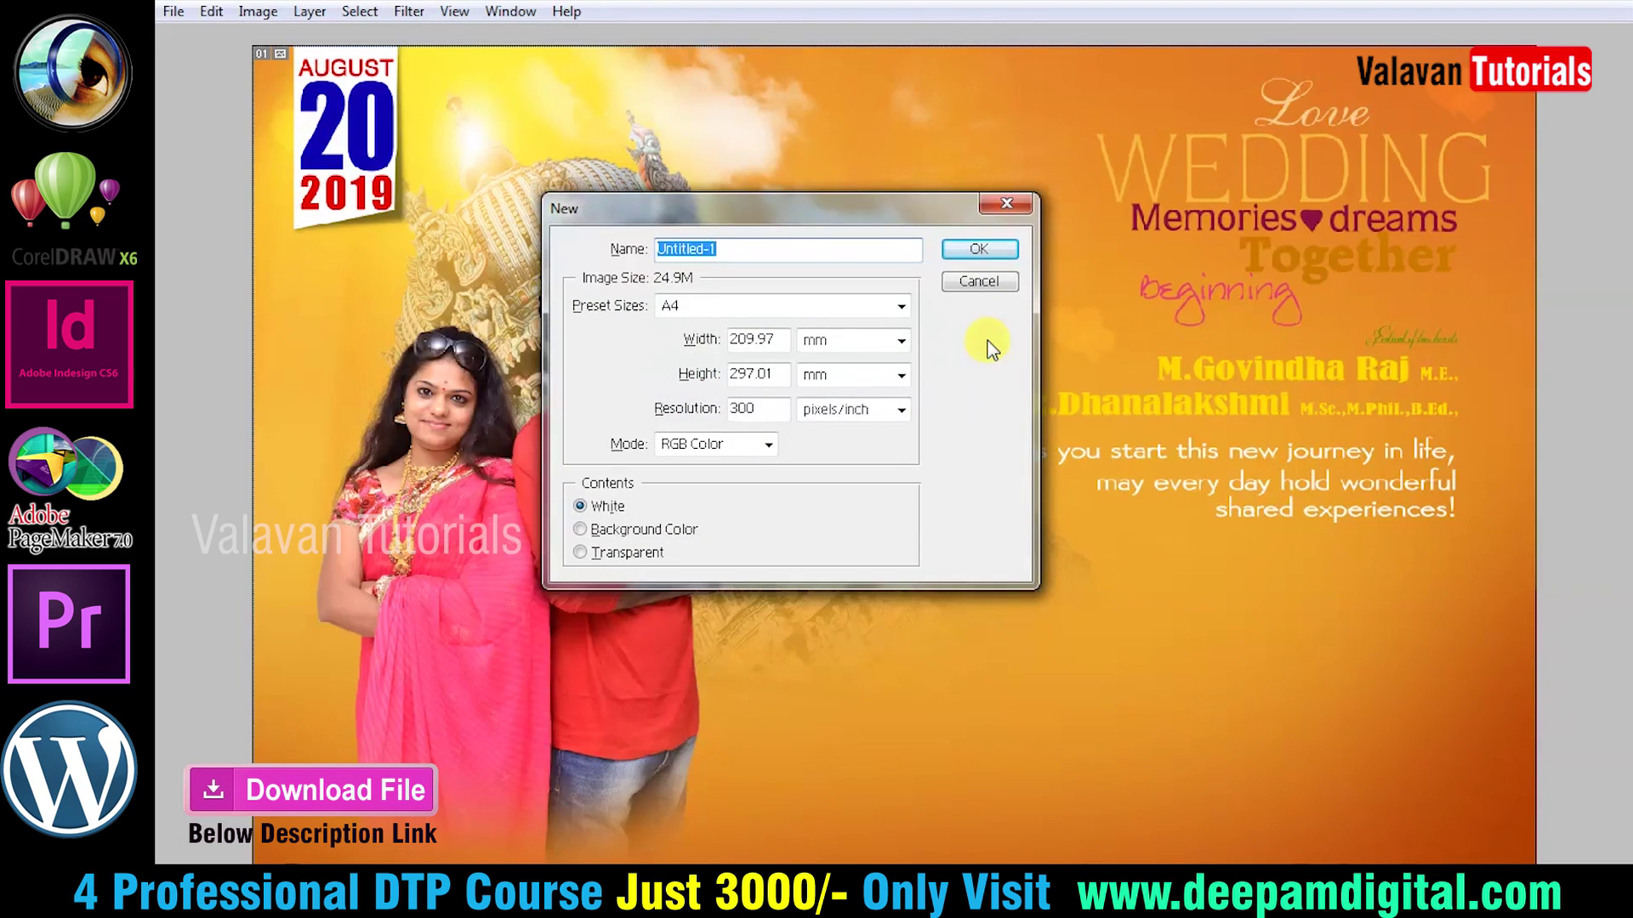
{"action": "left_click_drag", "start_coordinate": [859, 211], "coordinate": [949, 190]}
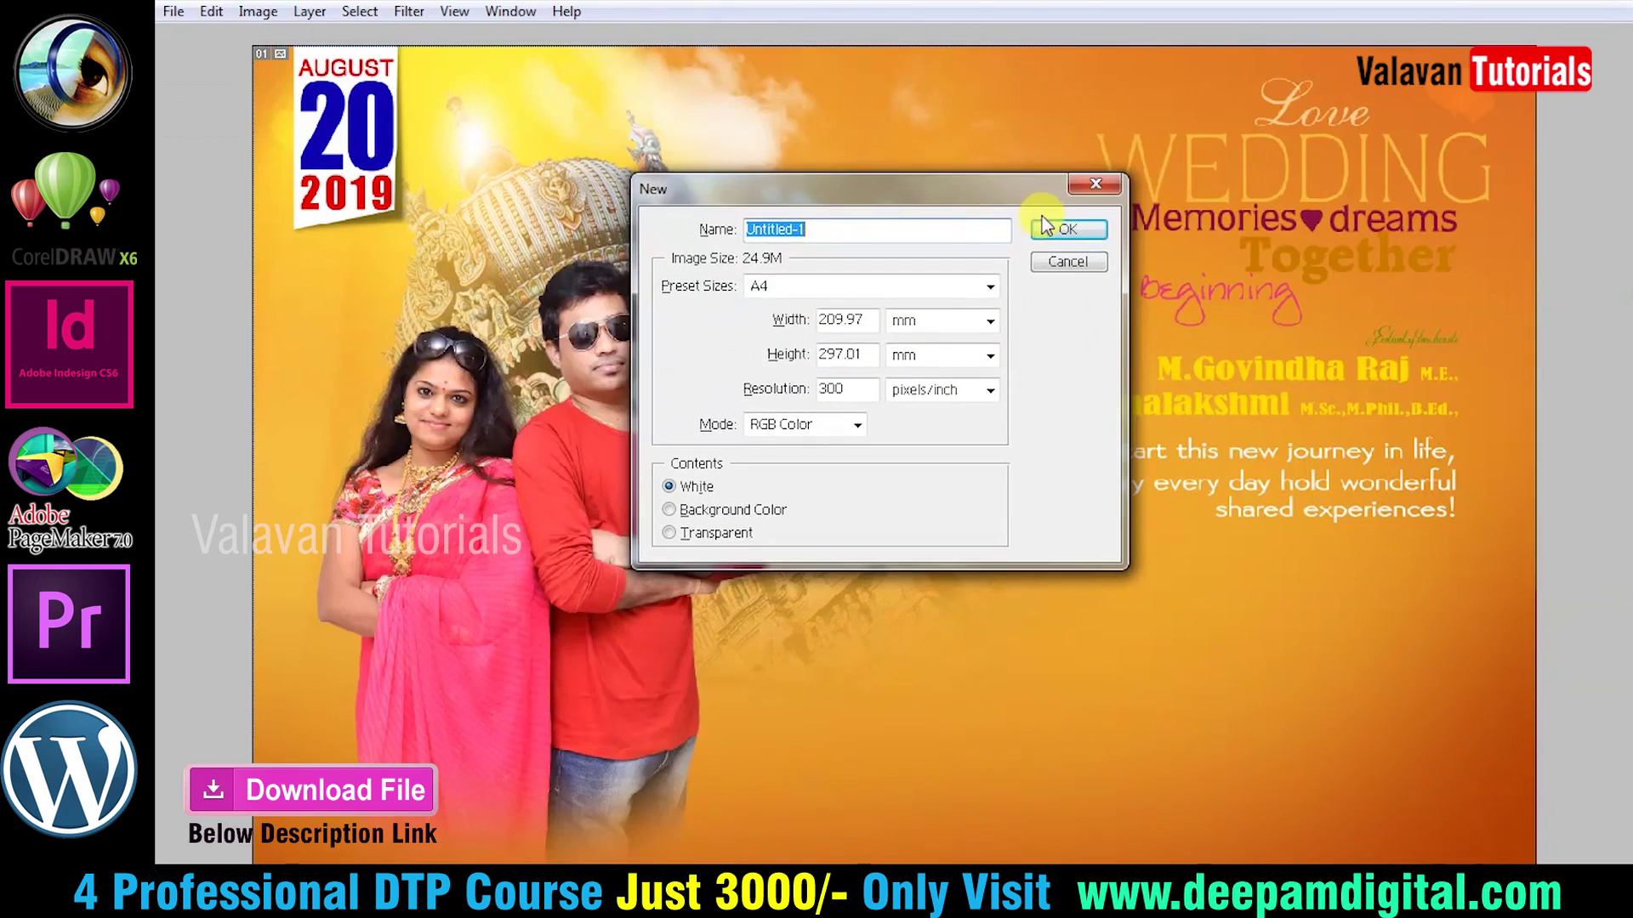
{"action": "left_click", "coordinate": [1046, 226]}
{"action": "key", "text": "f"}
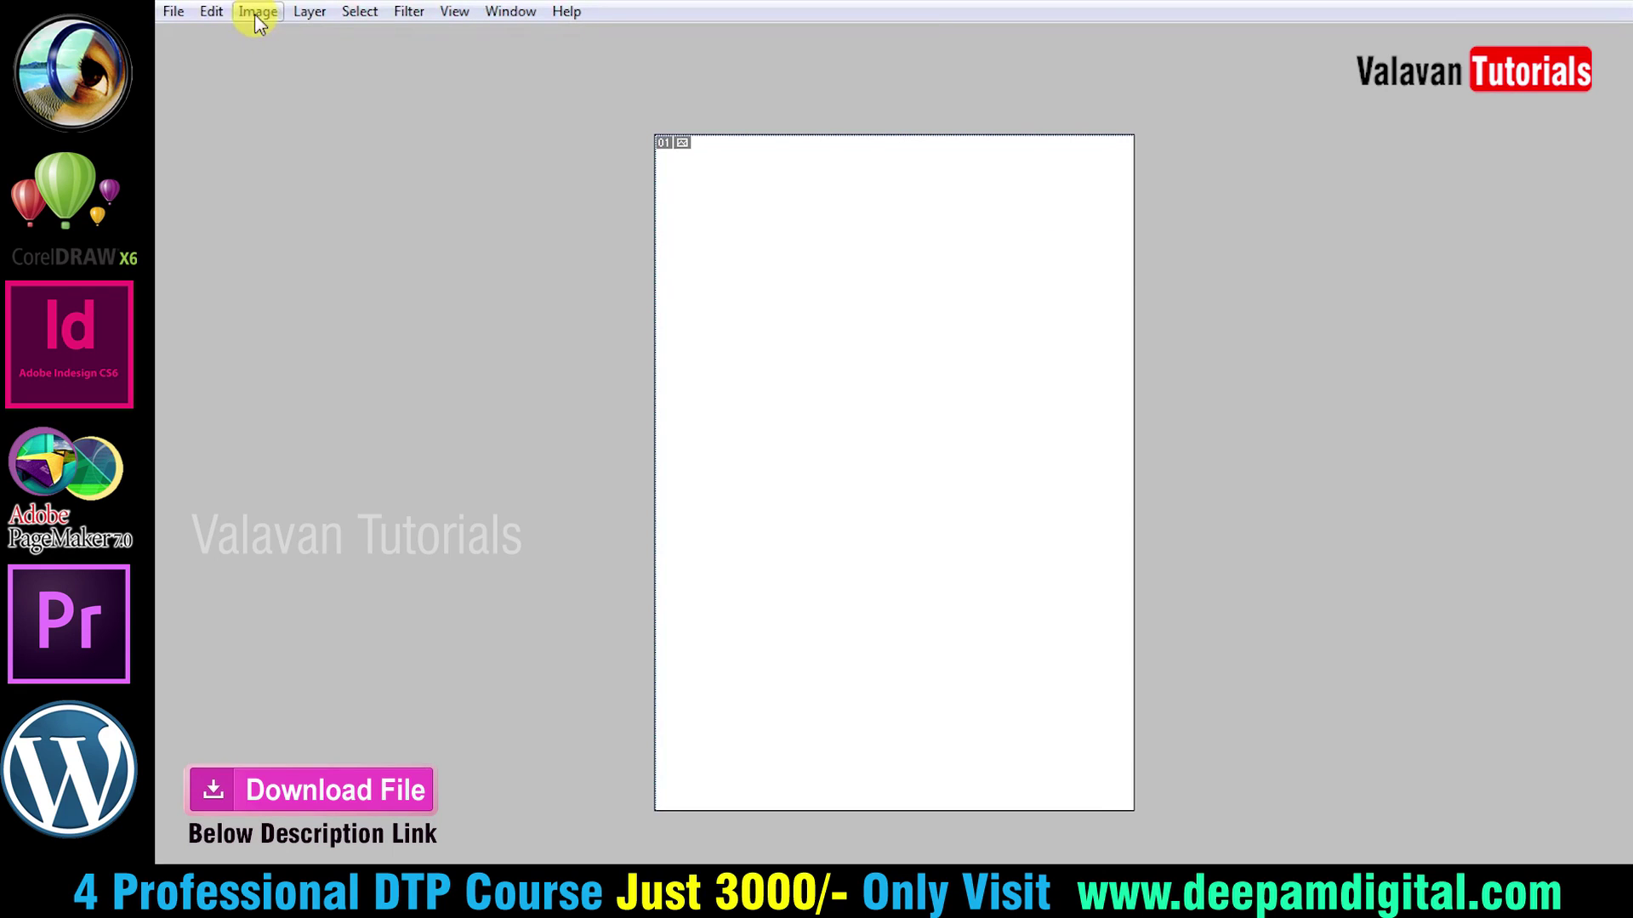
Add a horizontal guide at 50% across the middle of the page.
{"action": "left_click", "coordinate": [454, 11]}
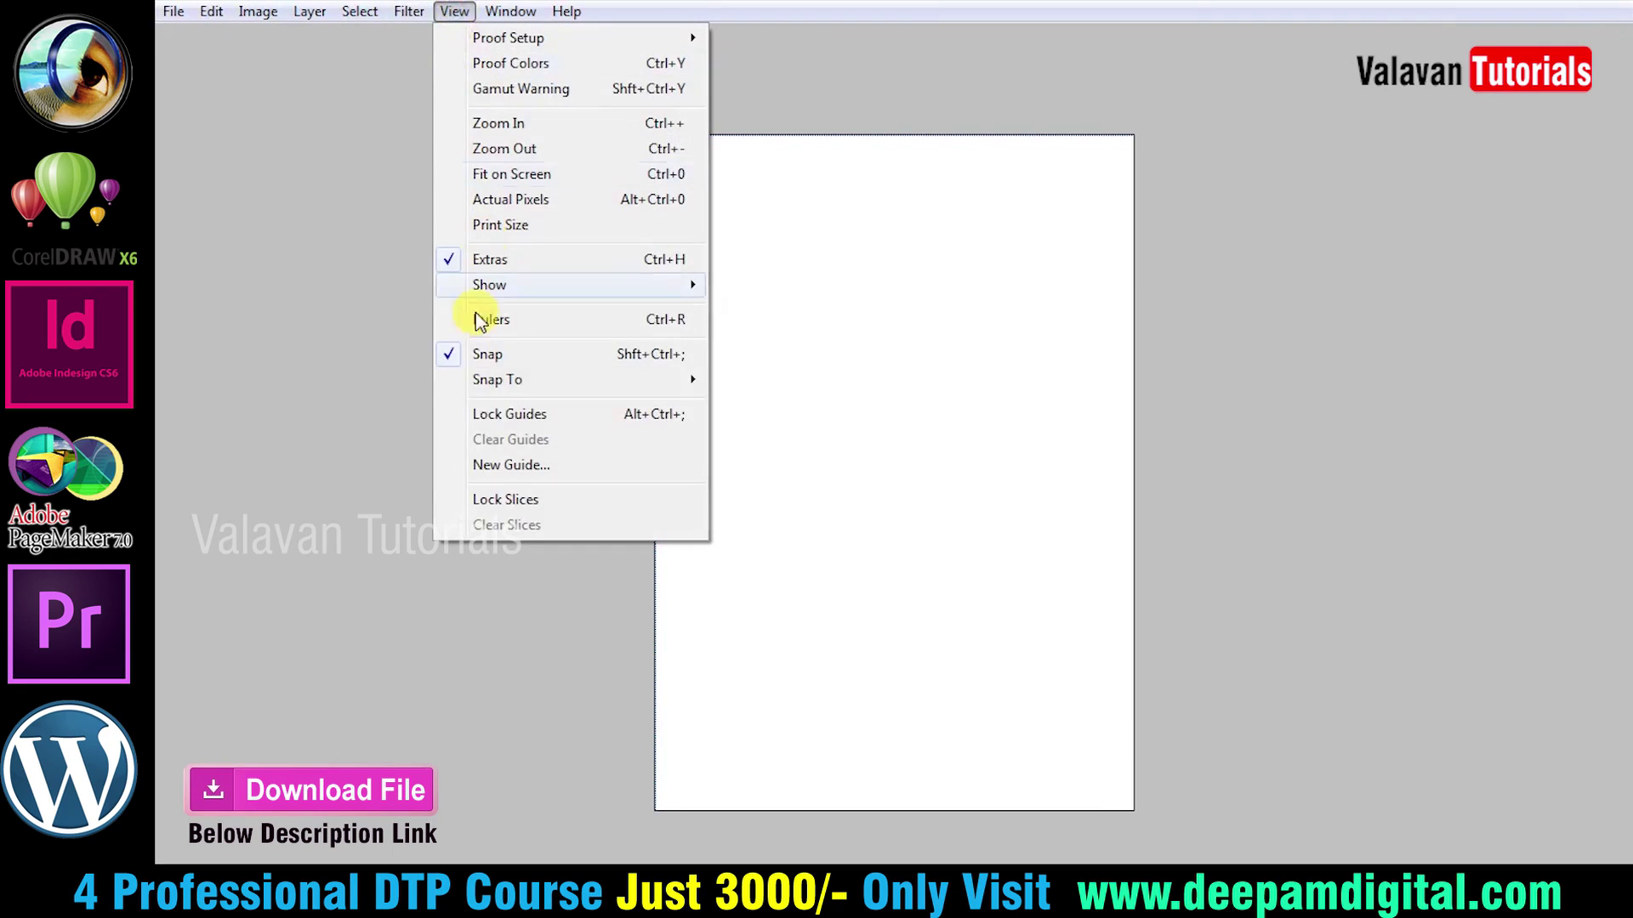
{"action": "left_click", "coordinate": [490, 466]}
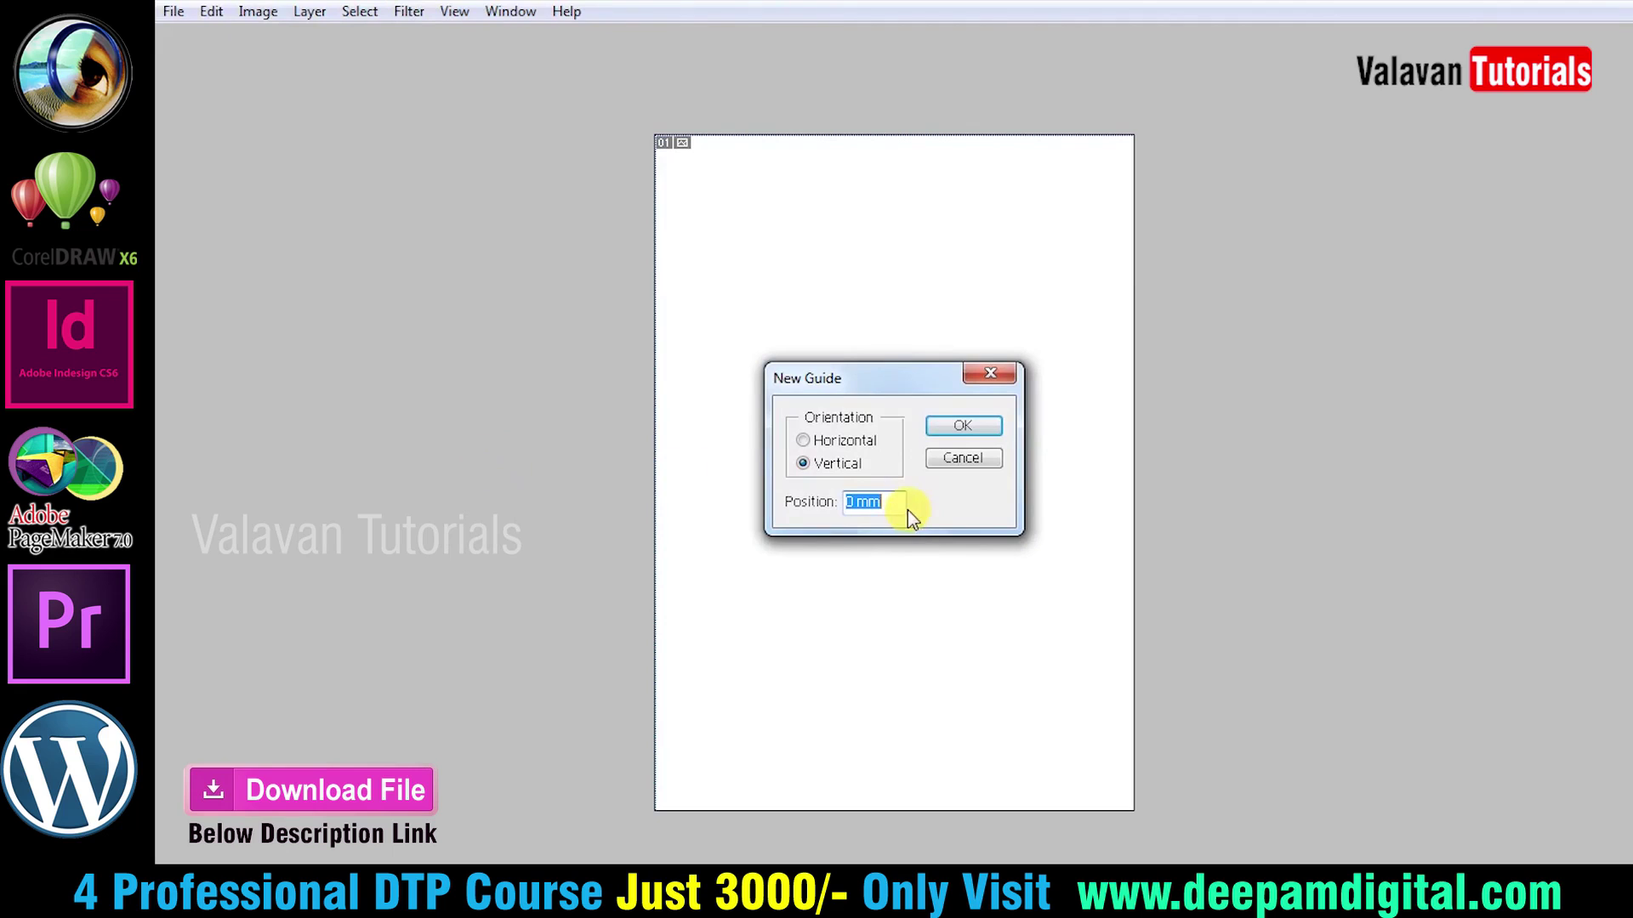
{"action": "type", "text": "50"}
{"action": "left_click", "coordinate": [835, 449]}
{"action": "left_click", "coordinate": [959, 427]}
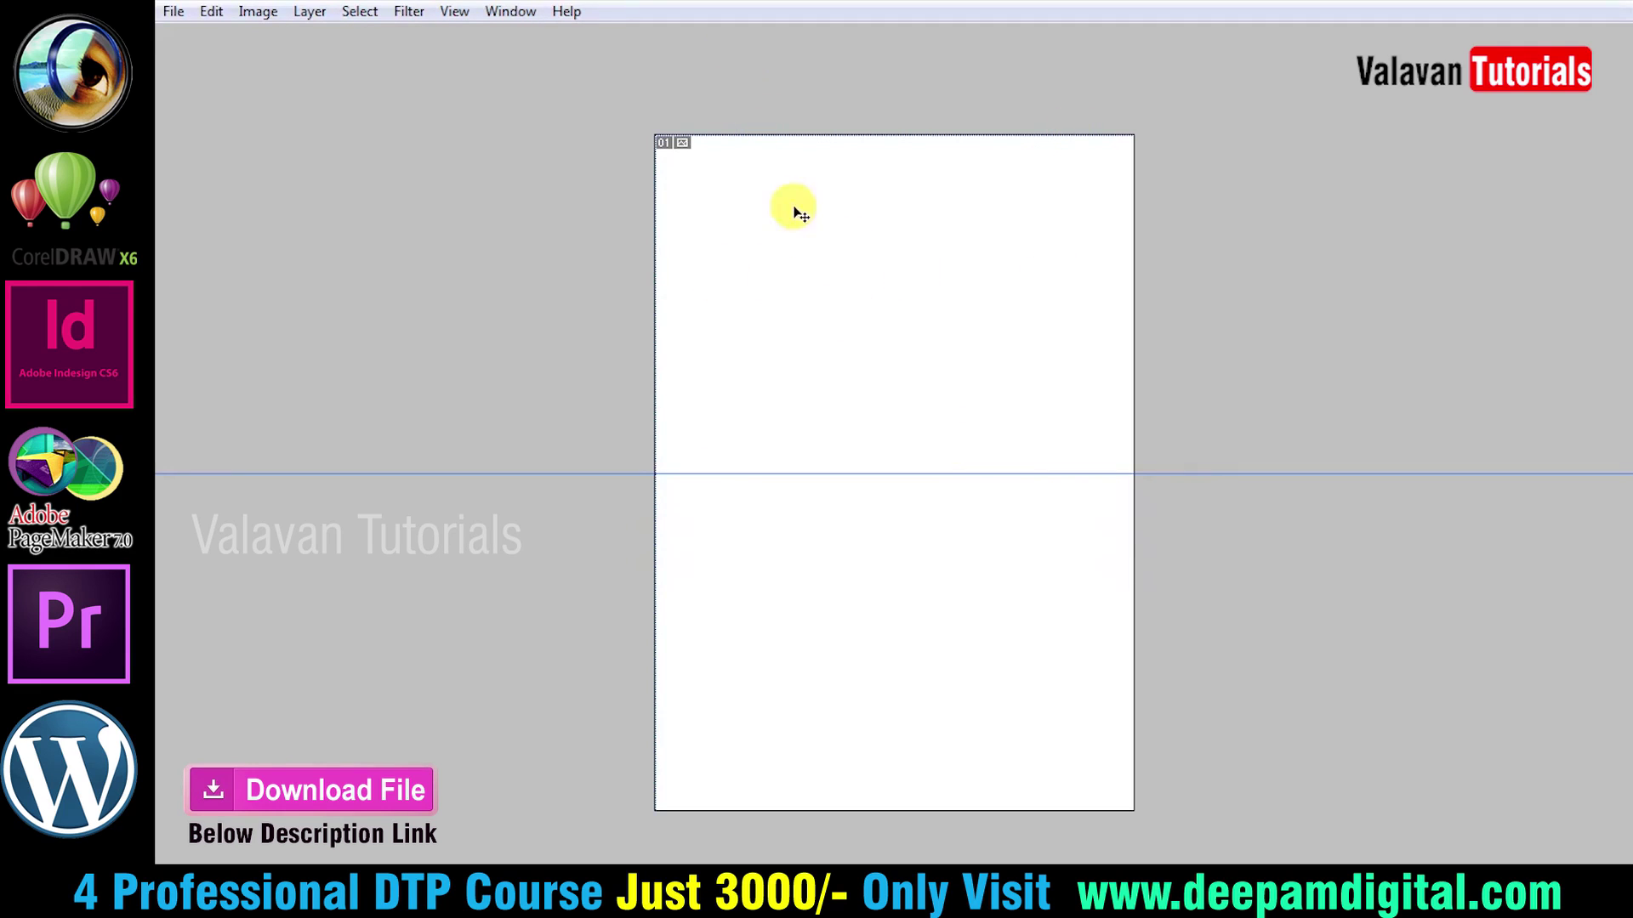
Crop the page to its top half above the guide and restore the panels.
{"action": "key", "text": "c"}
{"action": "left_click_drag", "start_coordinate": [595, 80], "coordinate": [1212, 472]}
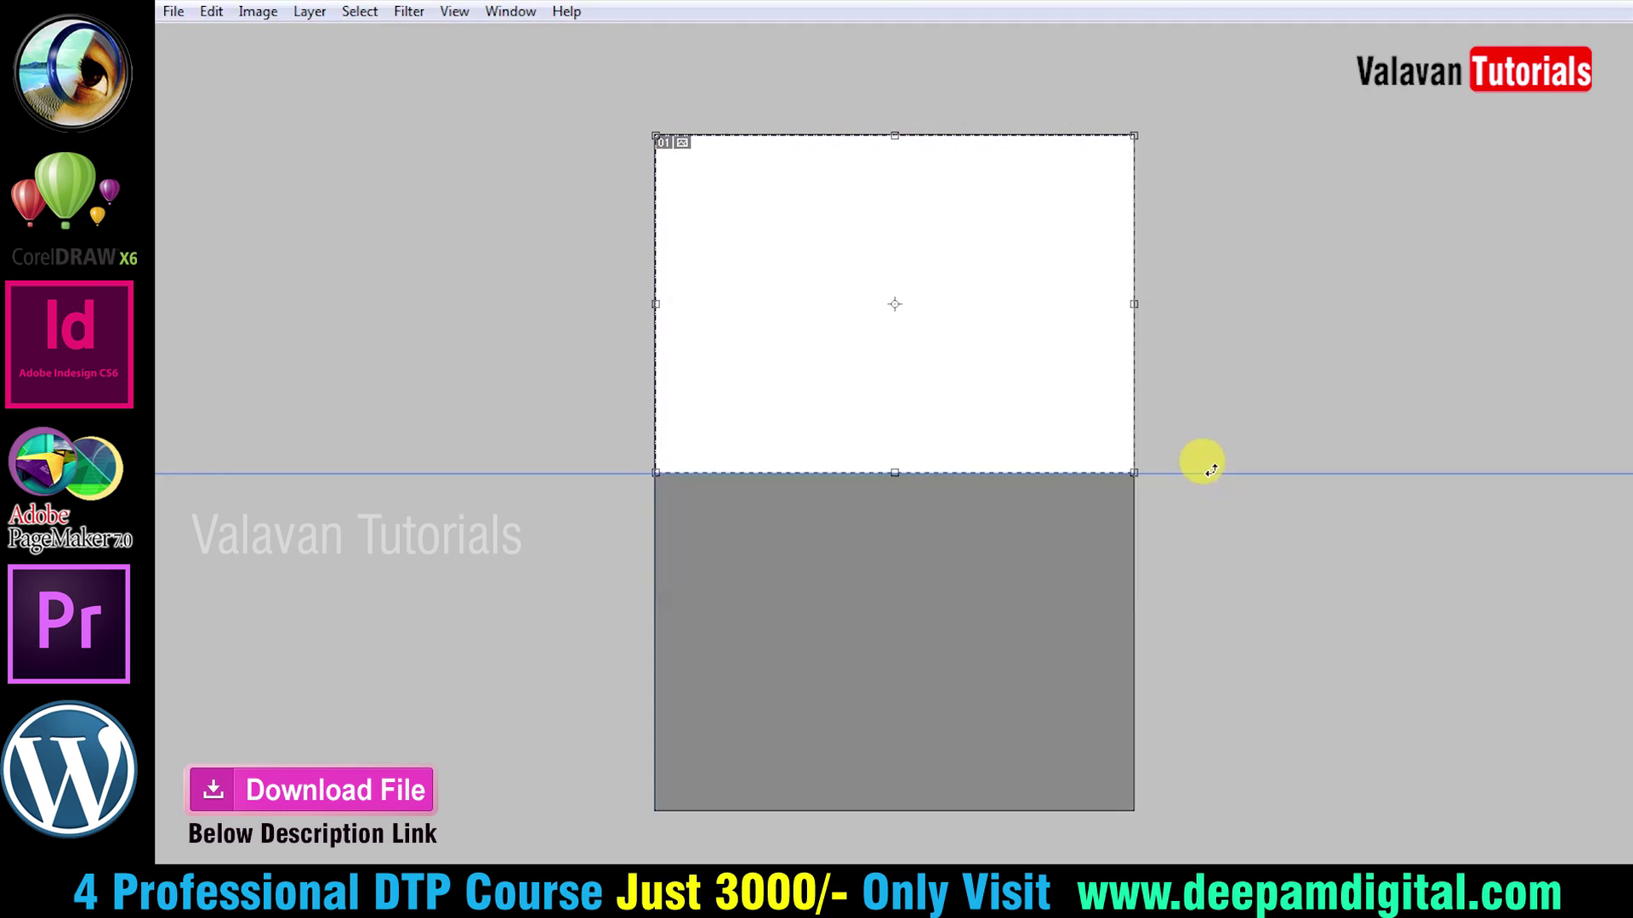
{"action": "key", "text": "Return"}
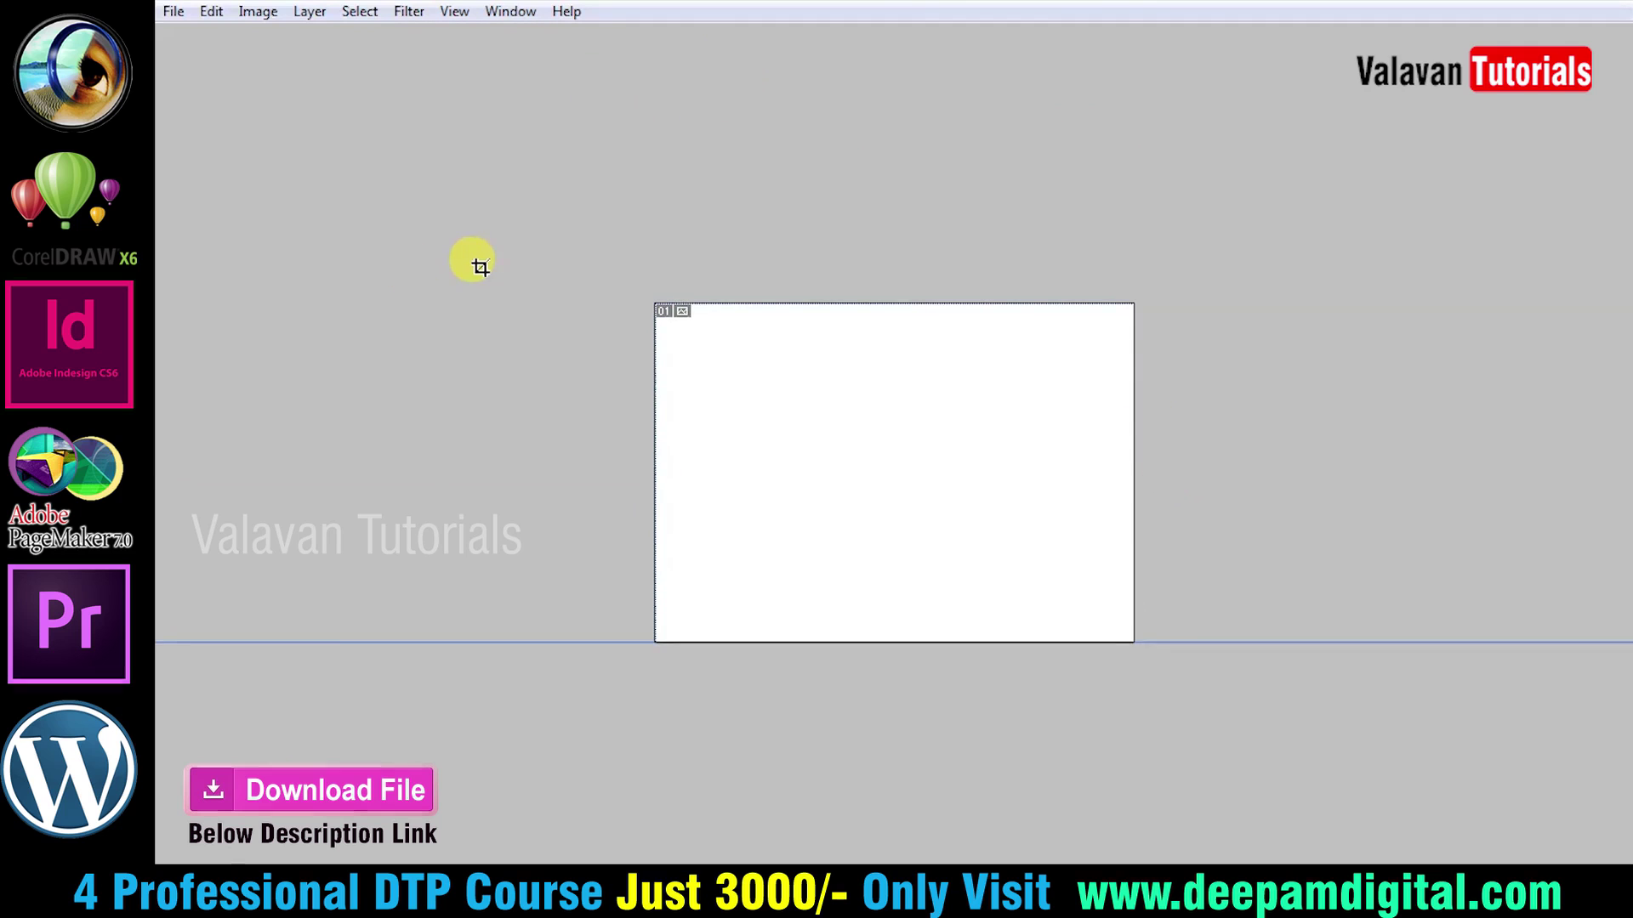
{"action": "key", "text": "Tab"}
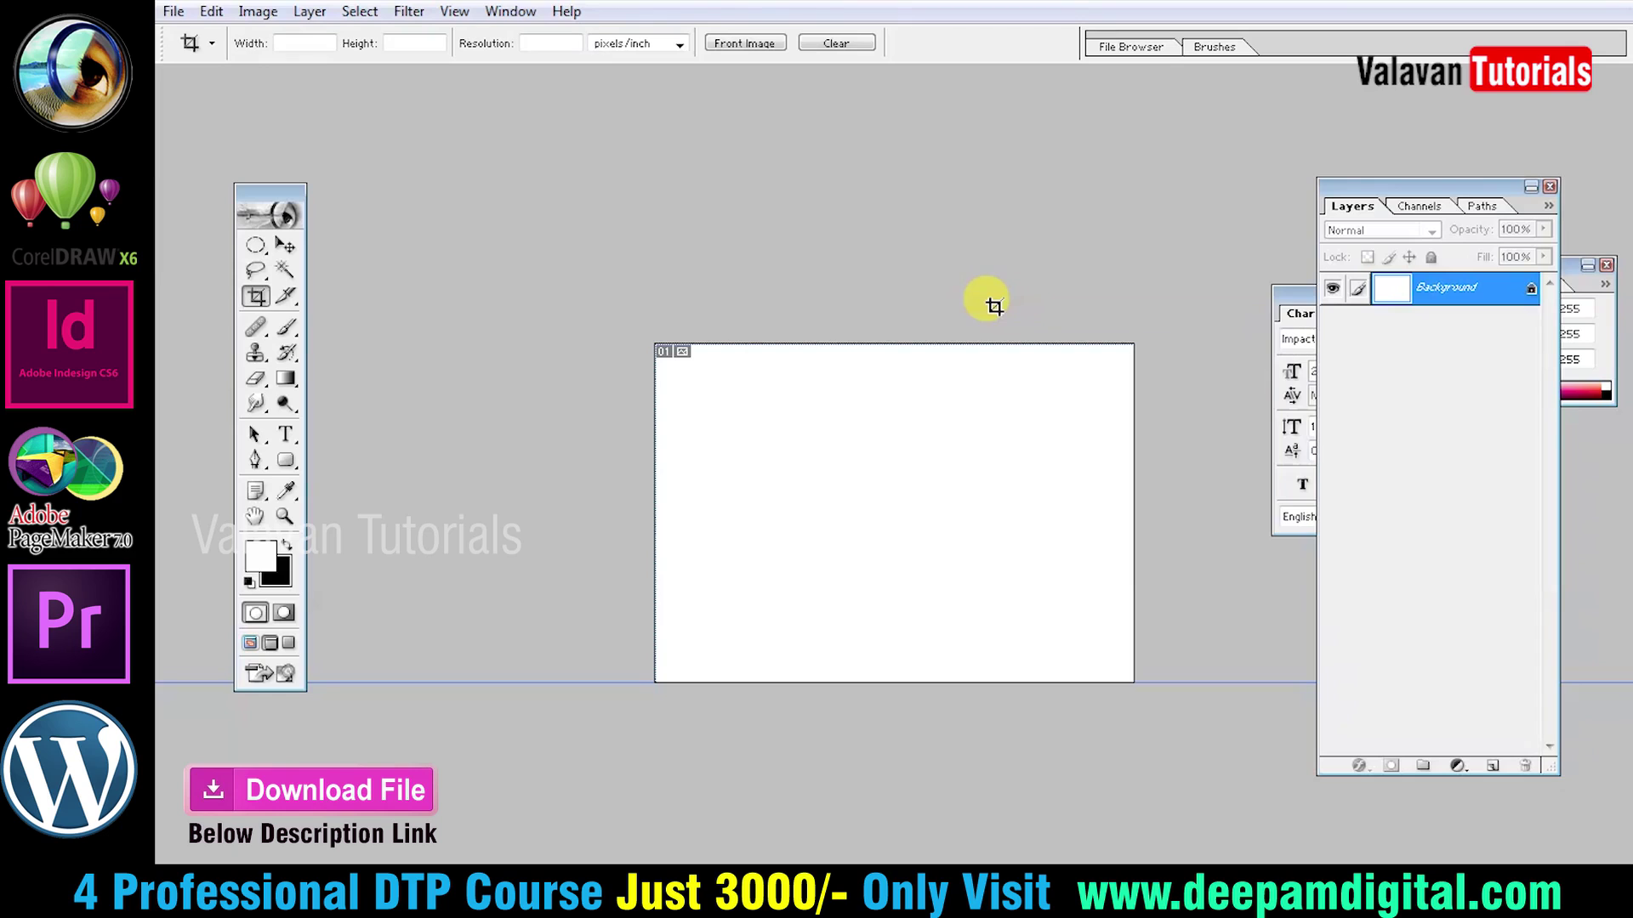
Rotate the canvas to portrait orientation and clear the guide.
{"action": "key", "text": "v"}
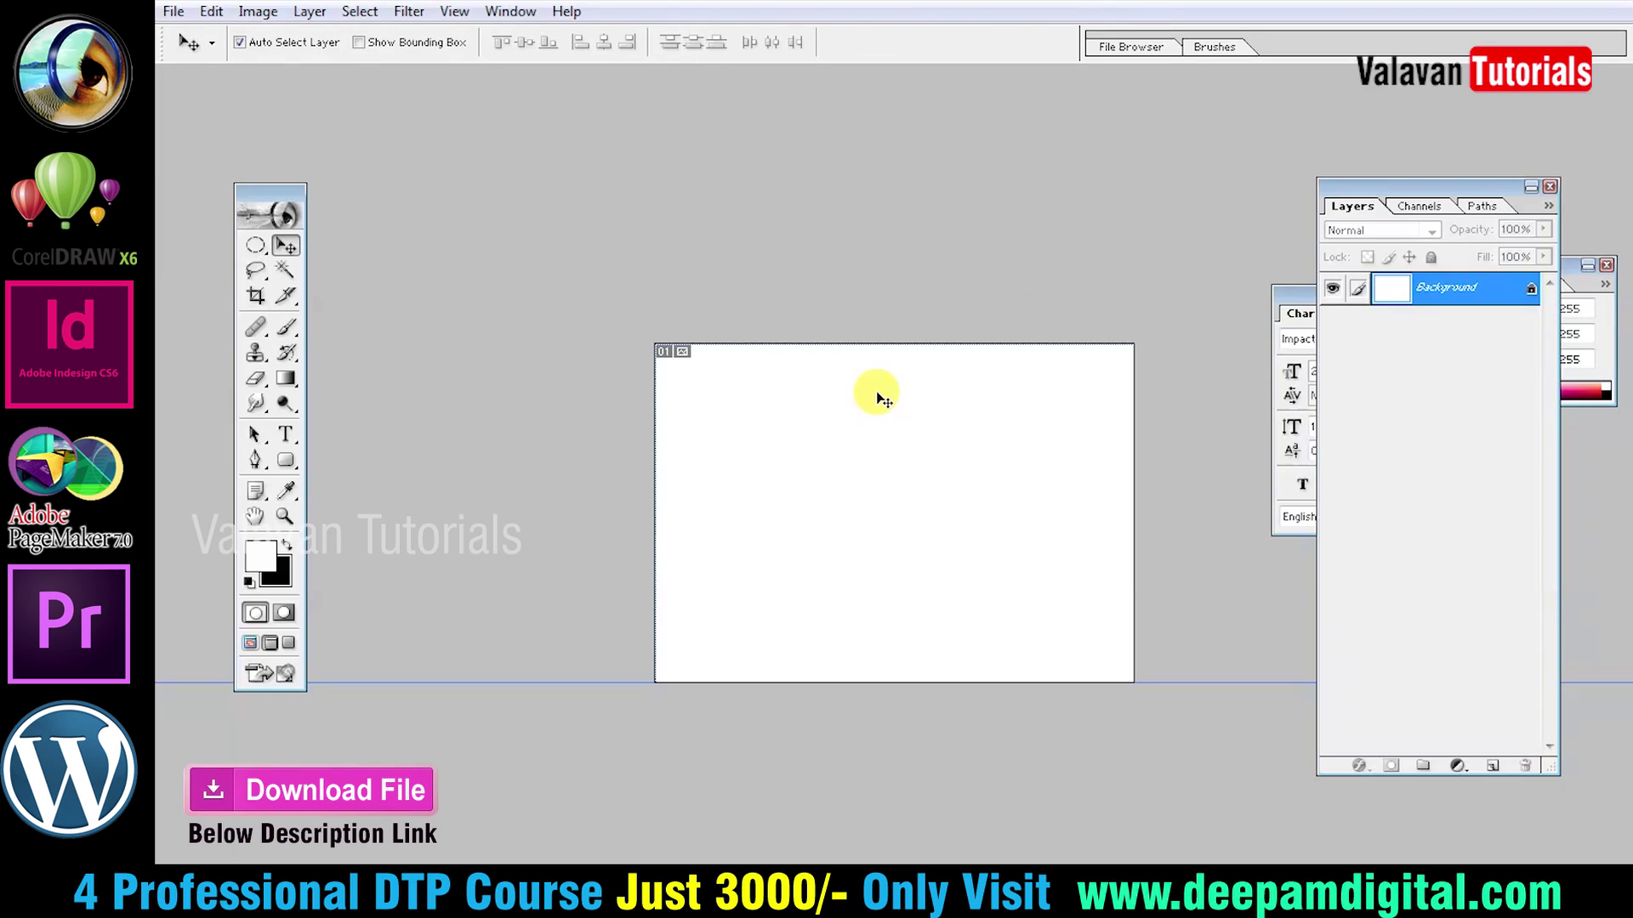
{"action": "left_click", "coordinate": [257, 12]}
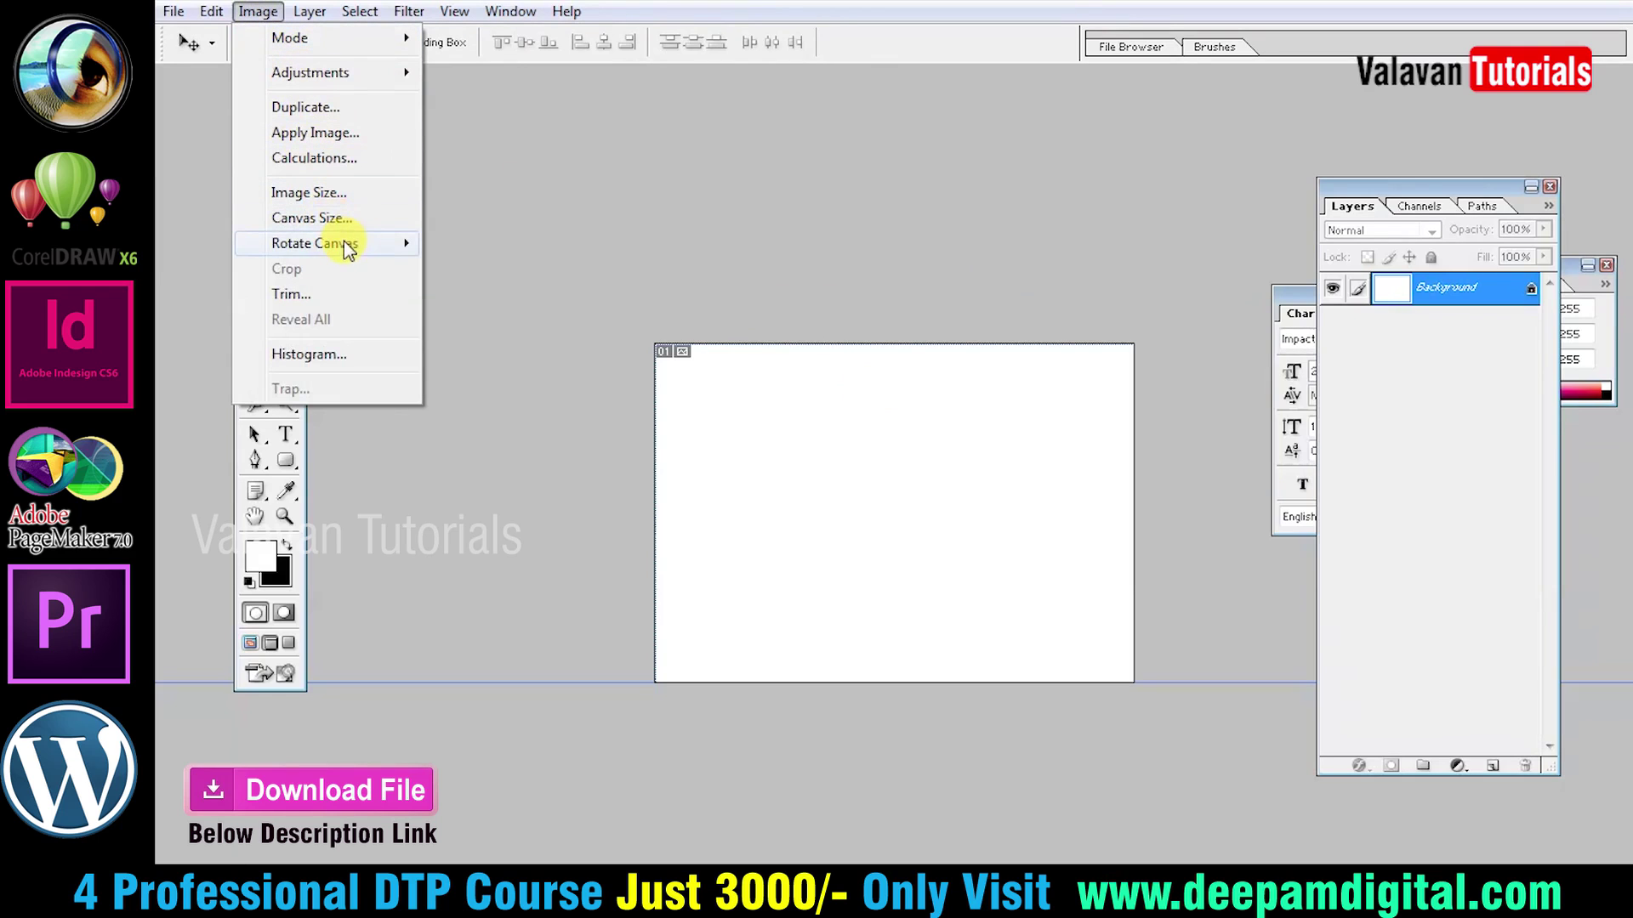
{"action": "mouse_move", "coordinate": [314, 243]}
{"action": "left_click", "coordinate": [480, 268]}
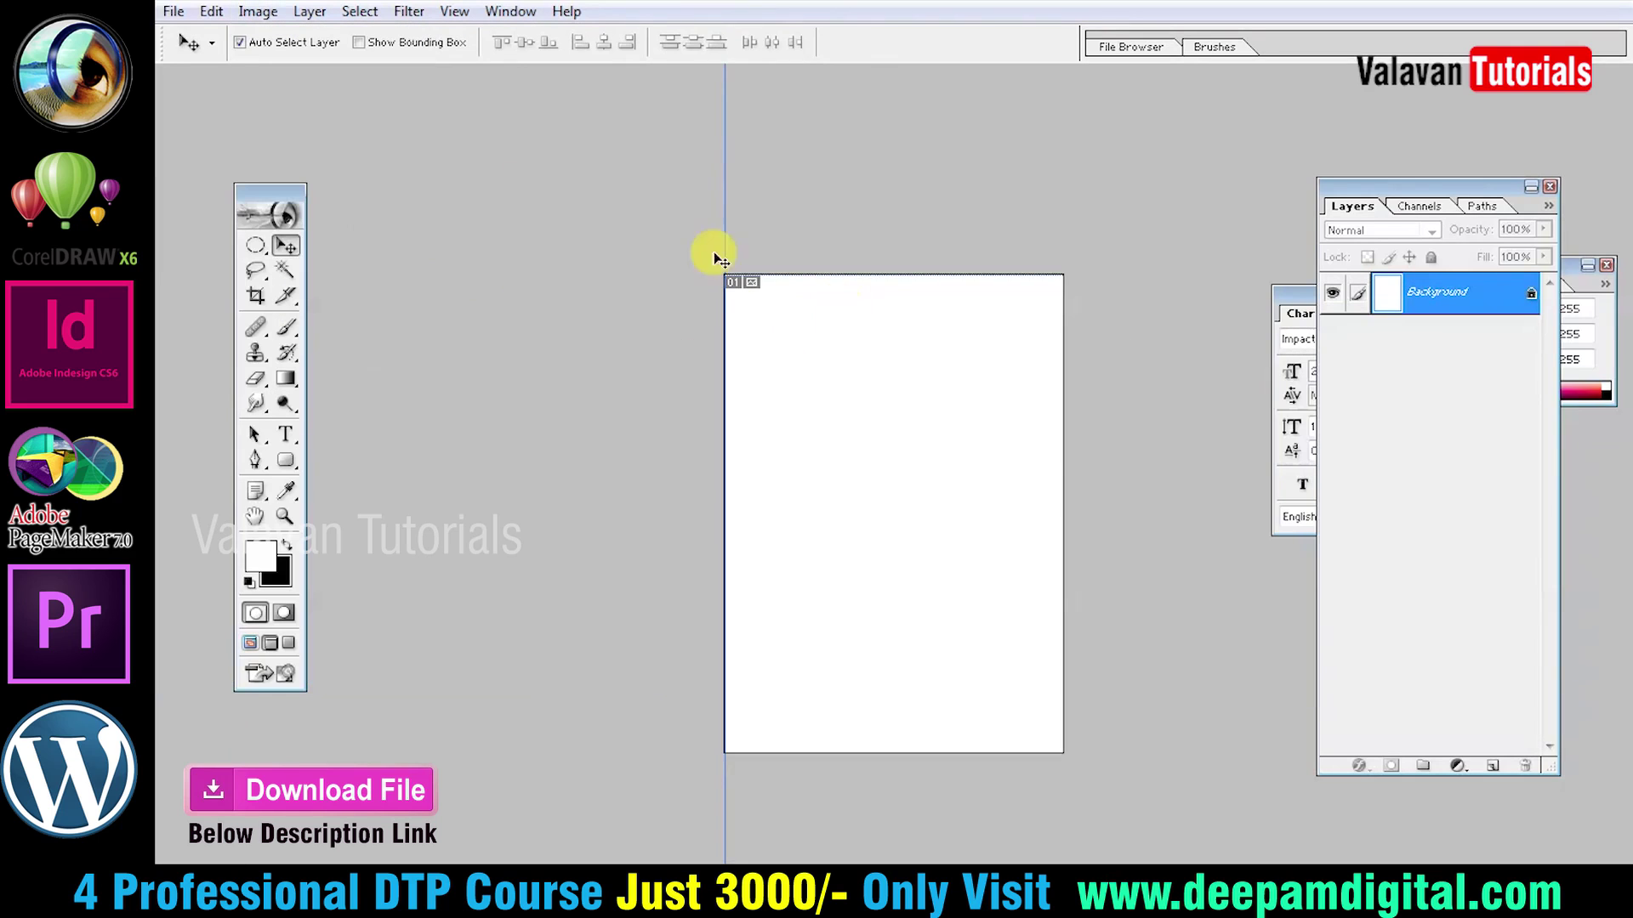
{"action": "left_click", "coordinate": [471, 12]}
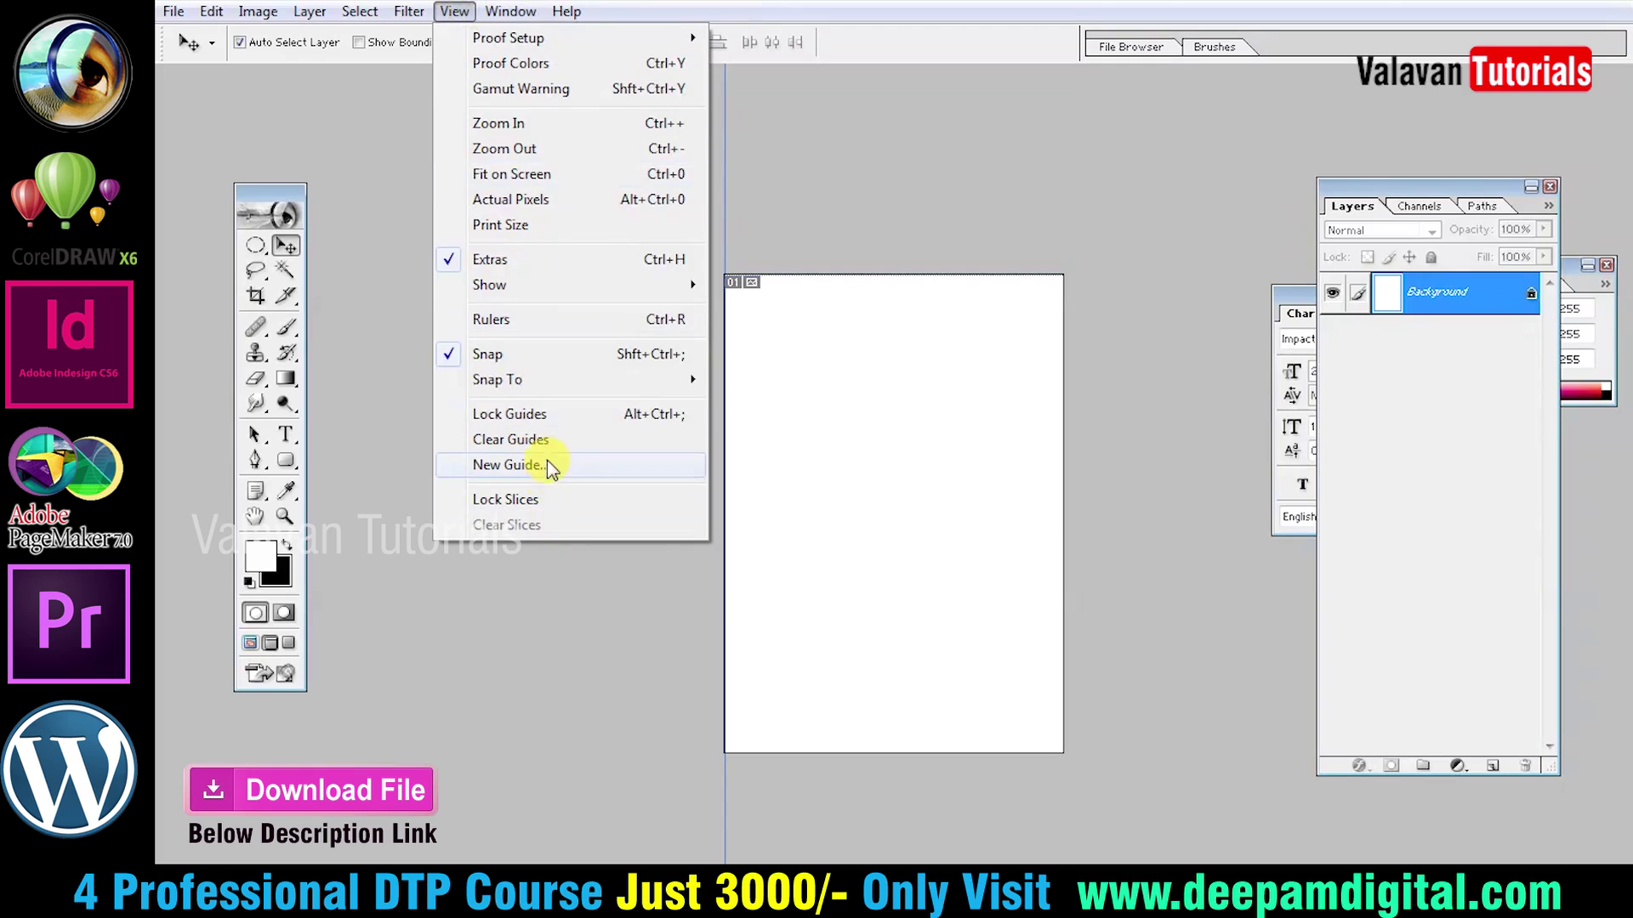
{"action": "left_click", "coordinate": [560, 440]}
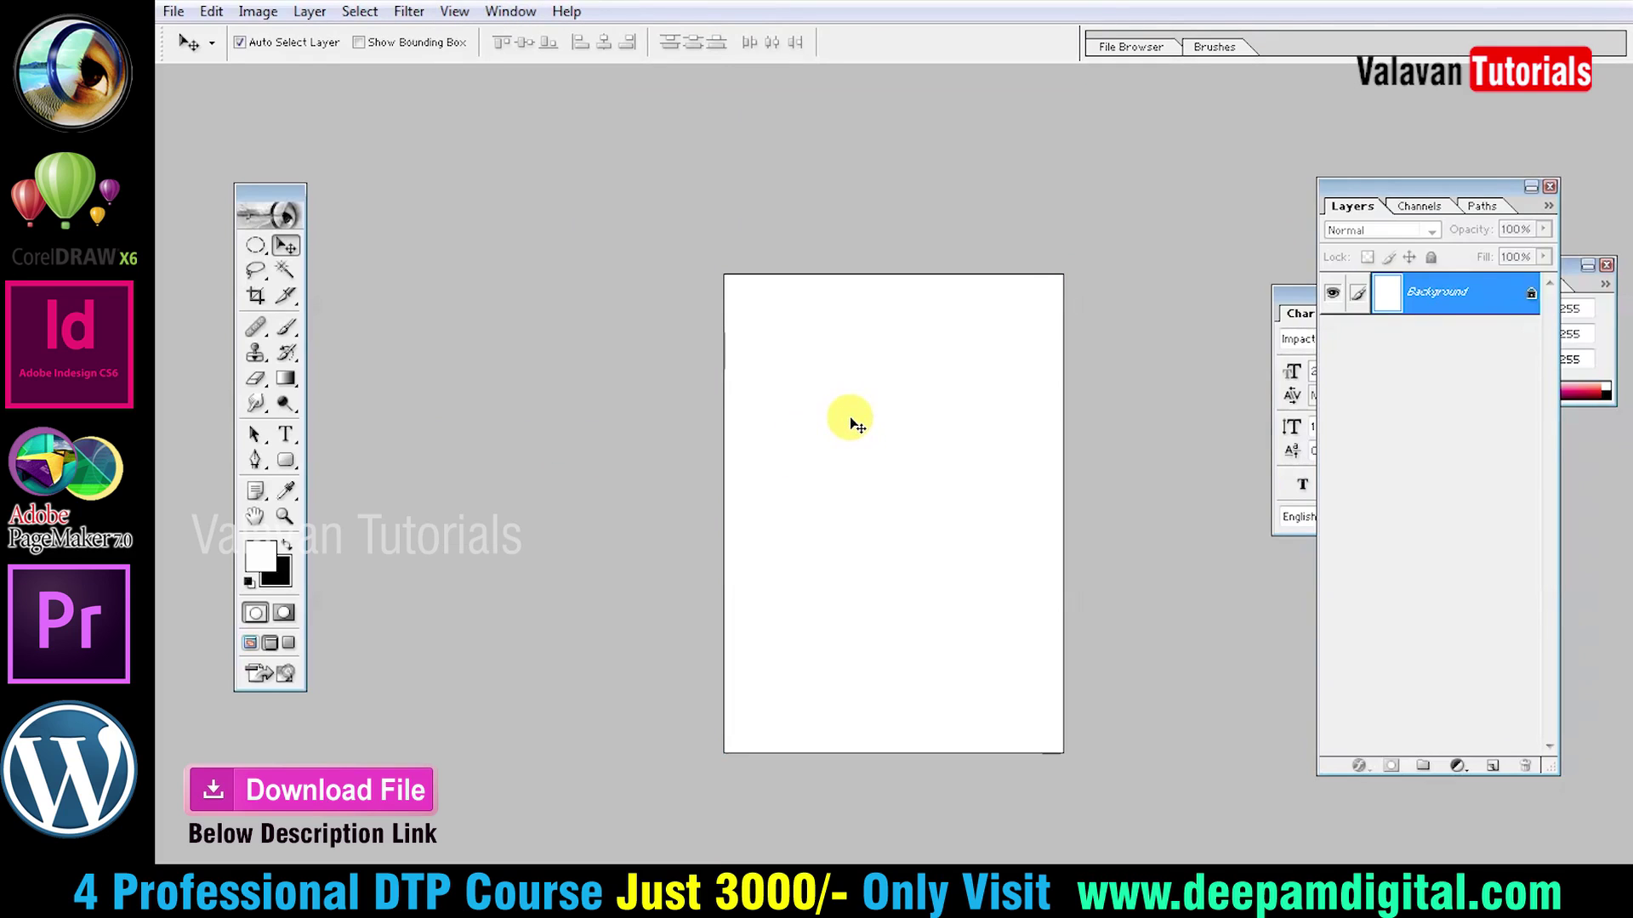
Fit the canvas to the screen, then switch to the browser's wedding image results.
{"action": "key", "text": "ctrl+0"}
{"action": "key", "text": "Tab"}
{"action": "key", "text": "Tab"}
{"action": "key", "text": "ctrl+0"}
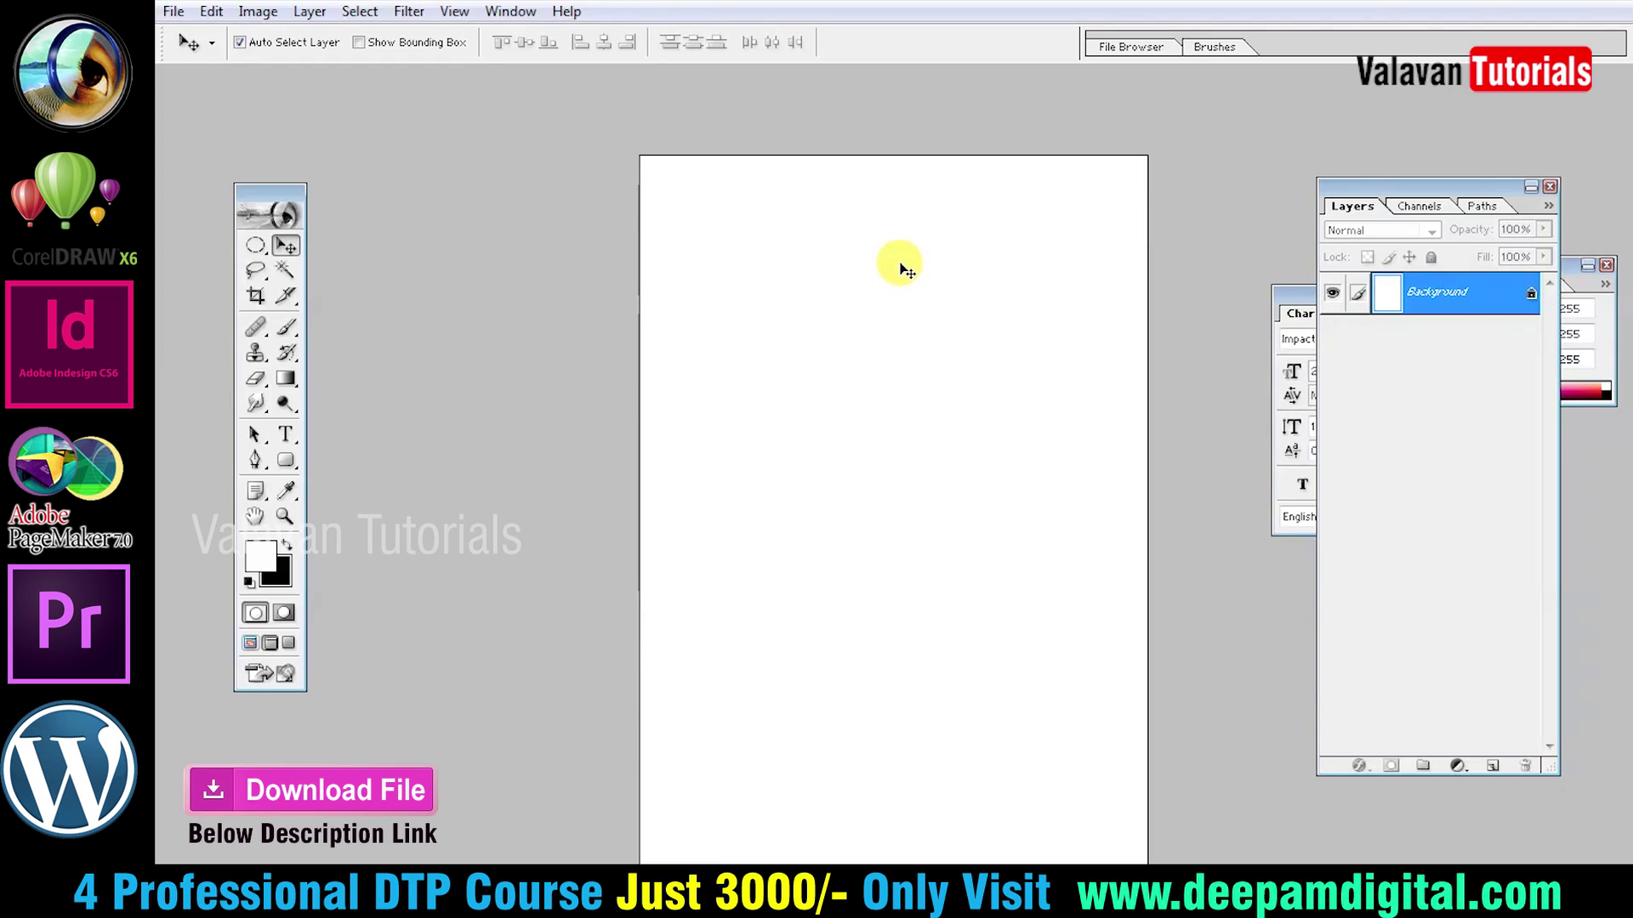
{"action": "key", "text": "Tab"}
{"action": "key", "text": "Tab"}
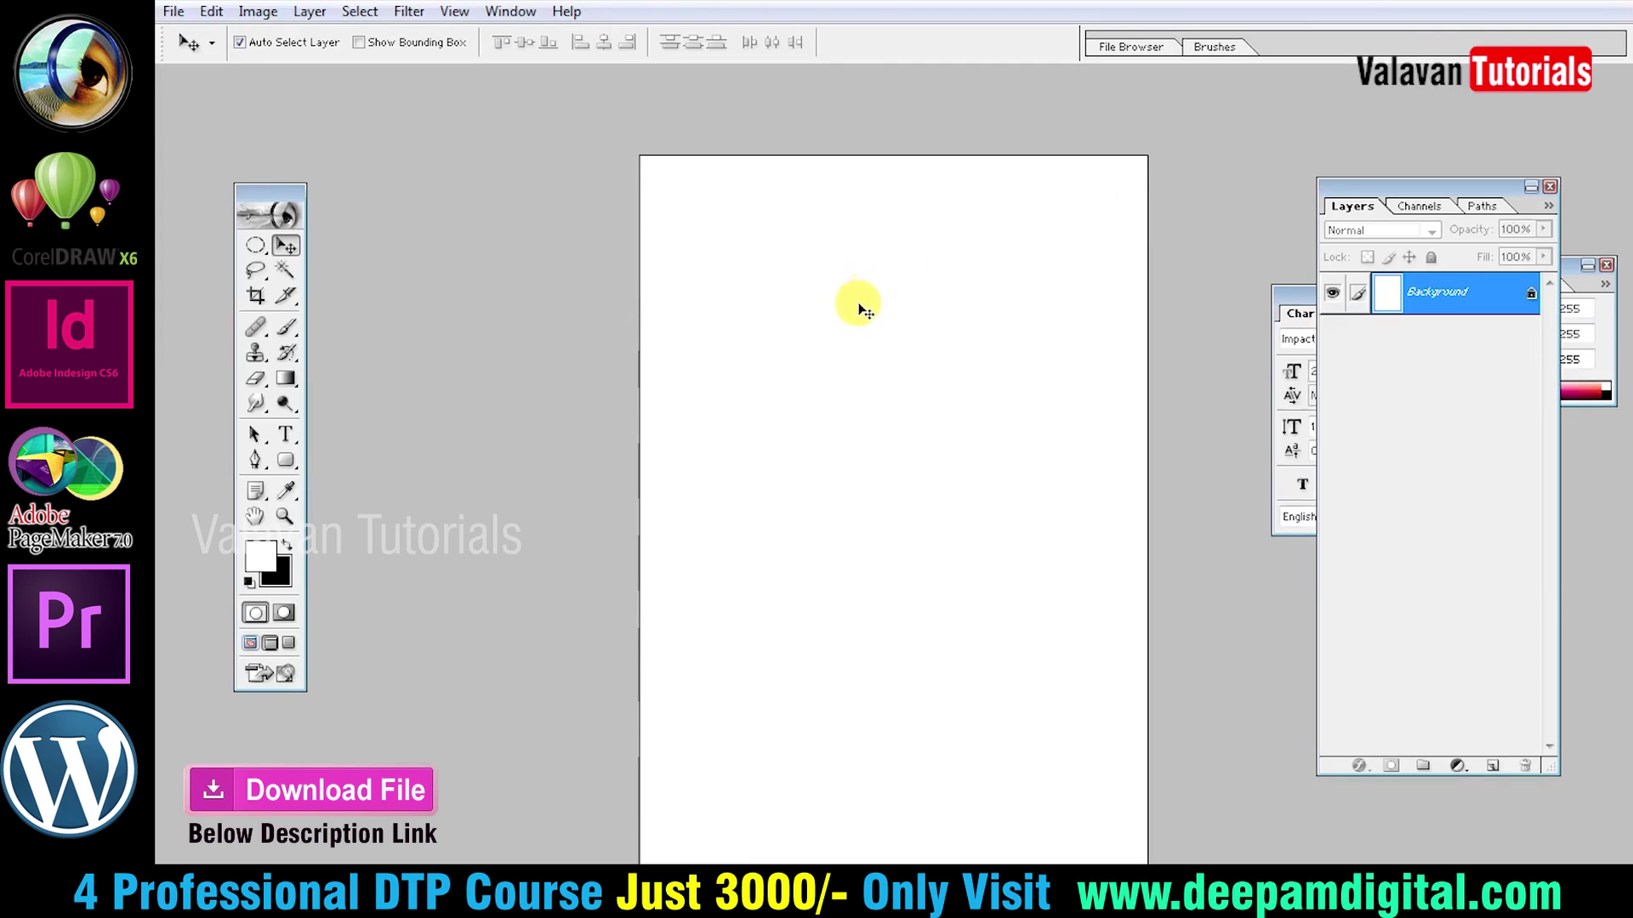
{"action": "key", "text": "alt+Tab"}
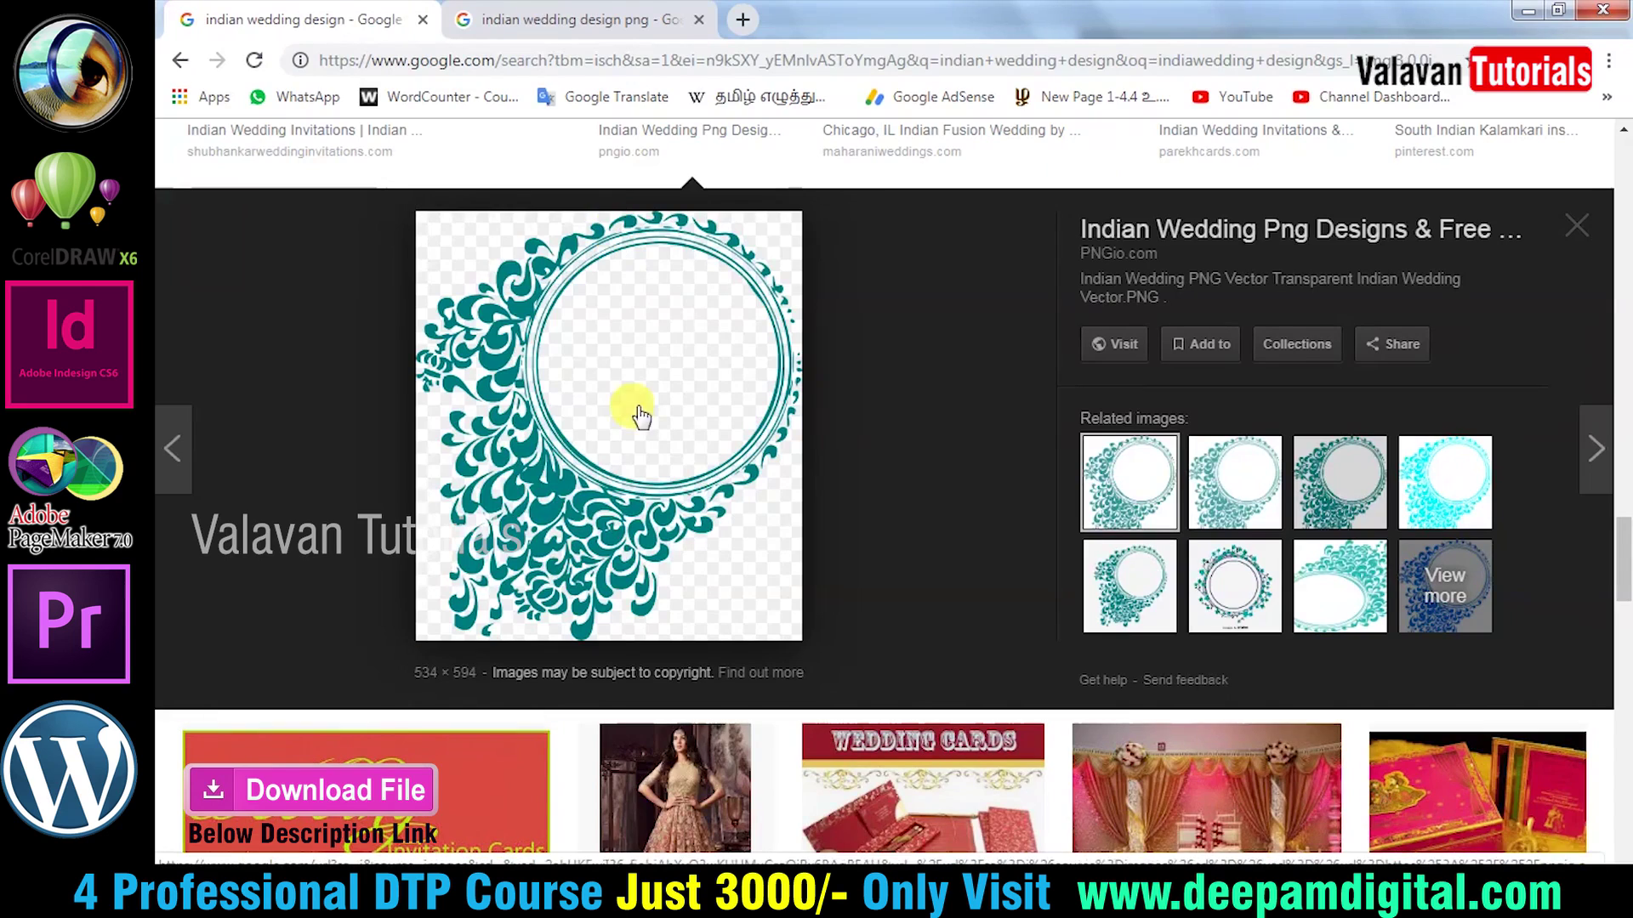
Browse between the teal frame preview and the PNG wedding design results.
{"action": "left_click", "coordinate": [544, 15]}
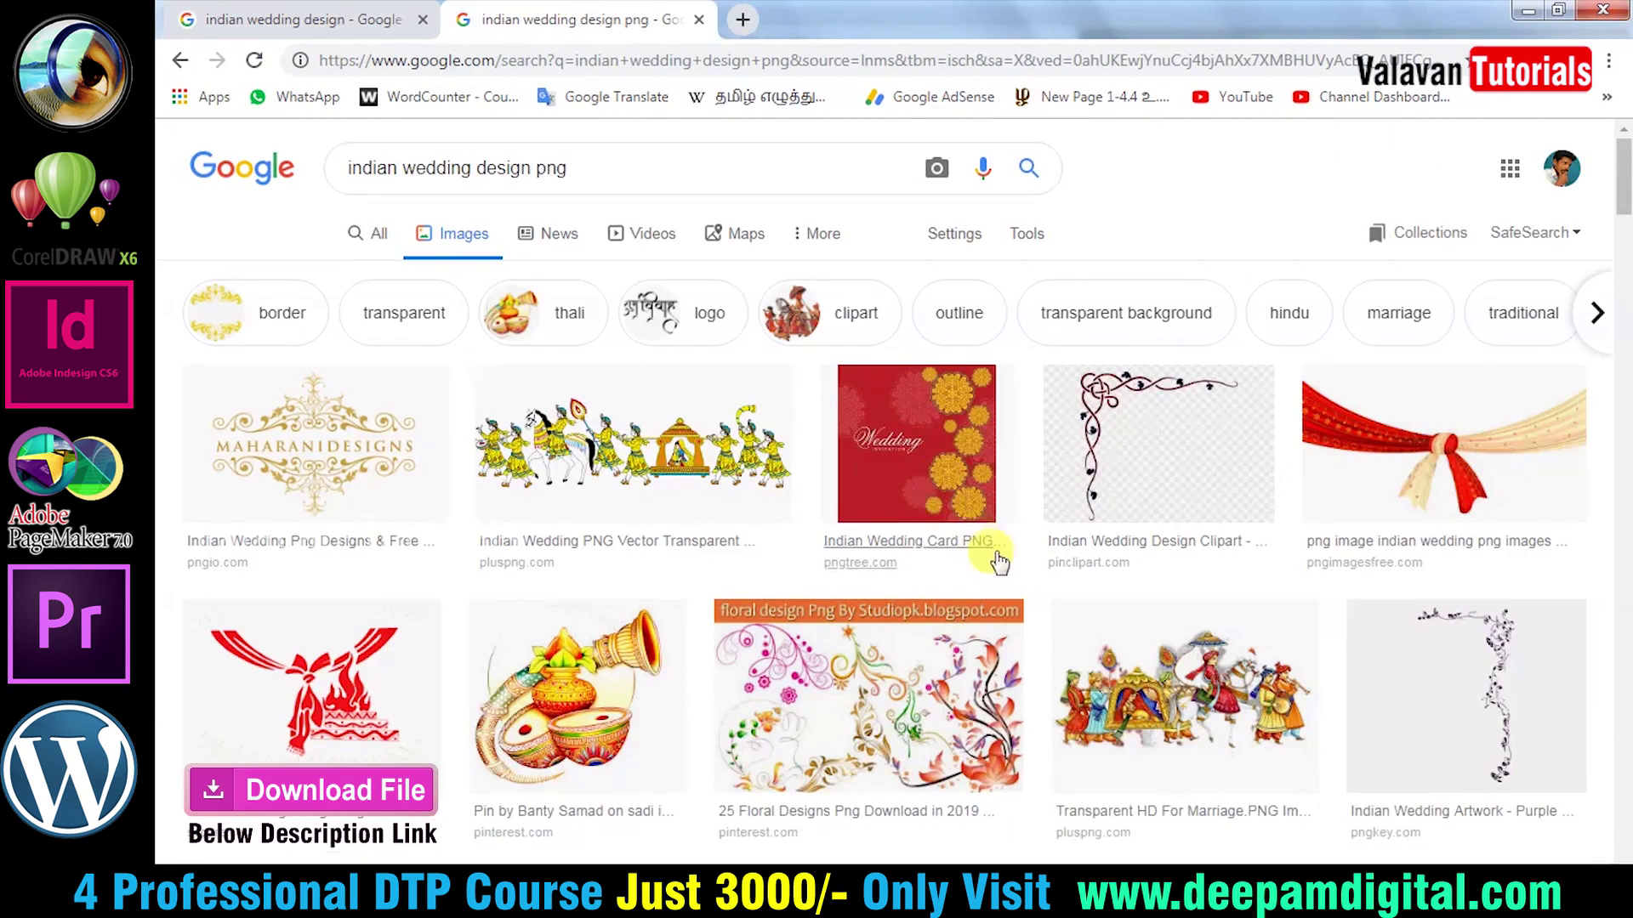
{"action": "left_click", "coordinate": [374, 26]}
{"action": "scroll", "coordinate": [676, 438], "scroll_direction": "down", "scroll_amount": 4}
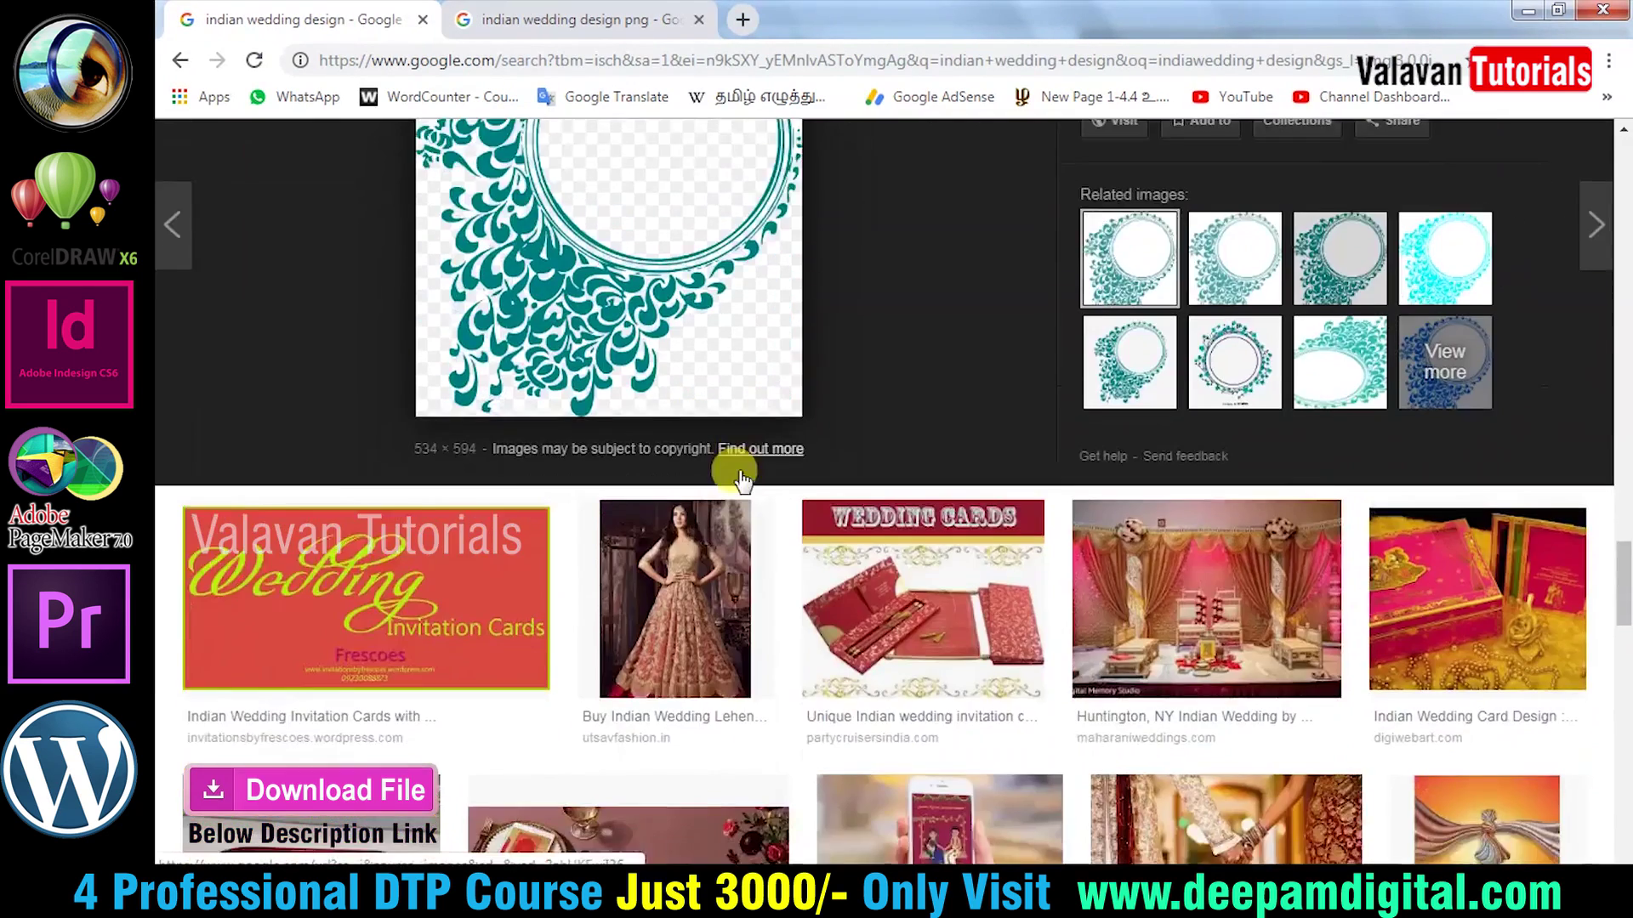
{"action": "scroll", "coordinate": [760, 459], "scroll_direction": "down", "scroll_amount": 3}
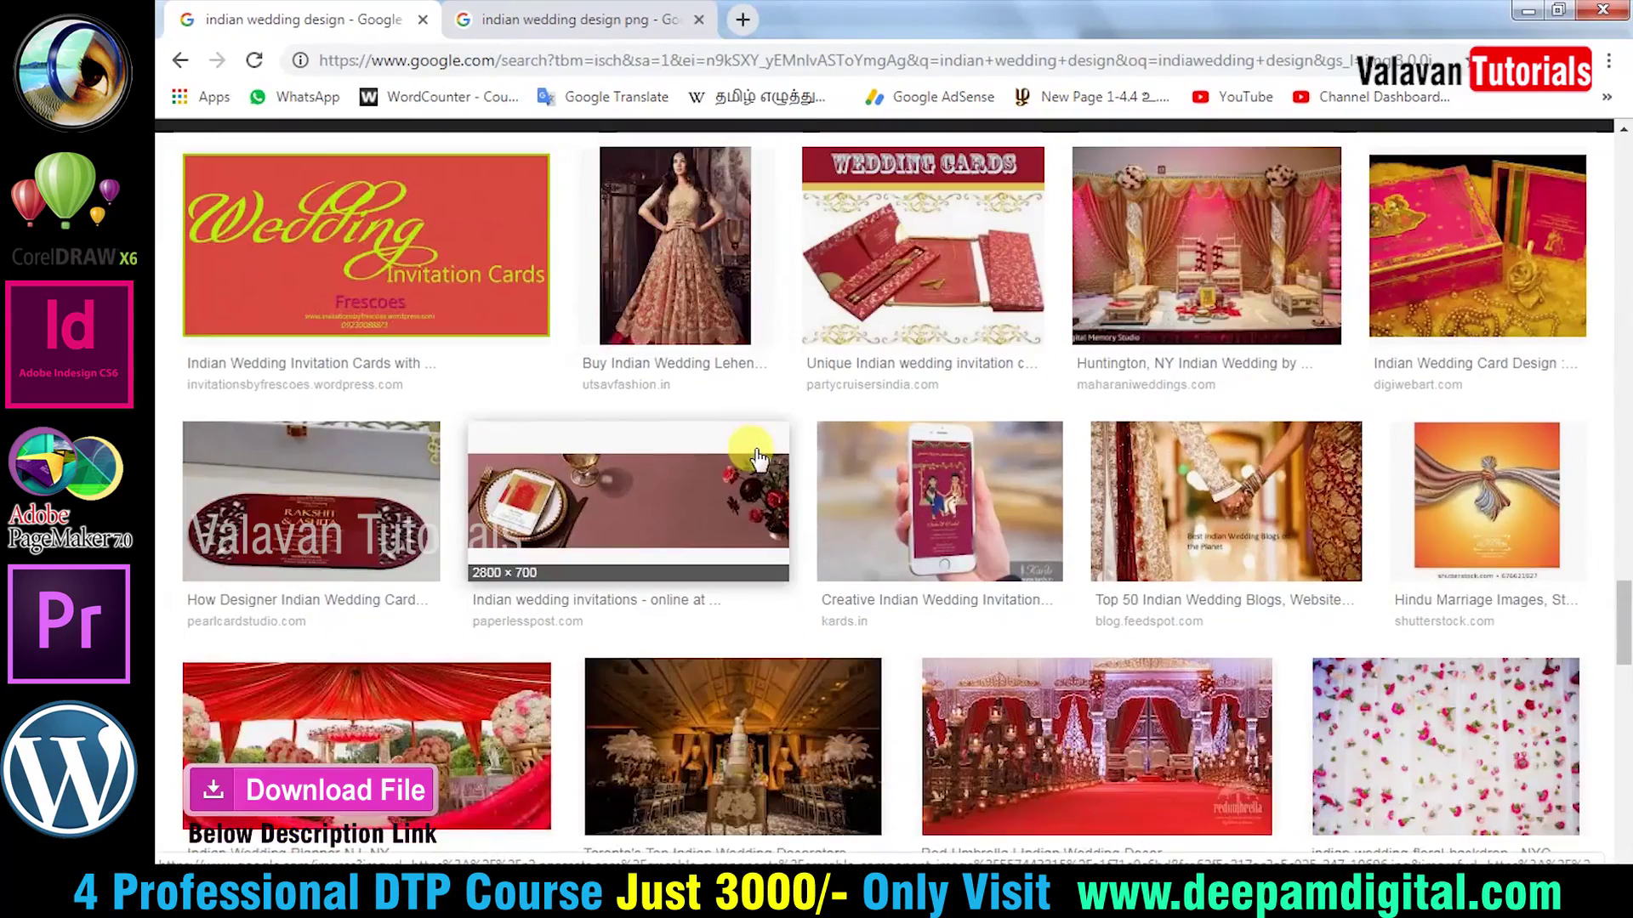
{"action": "scroll", "coordinate": [749, 476], "scroll_direction": "down", "scroll_amount": 1}
{"action": "scroll", "coordinate": [731, 545], "scroll_direction": "down", "scroll_amount": 2}
{"action": "scroll", "coordinate": [736, 543], "scroll_direction": "up", "scroll_amount": 5}
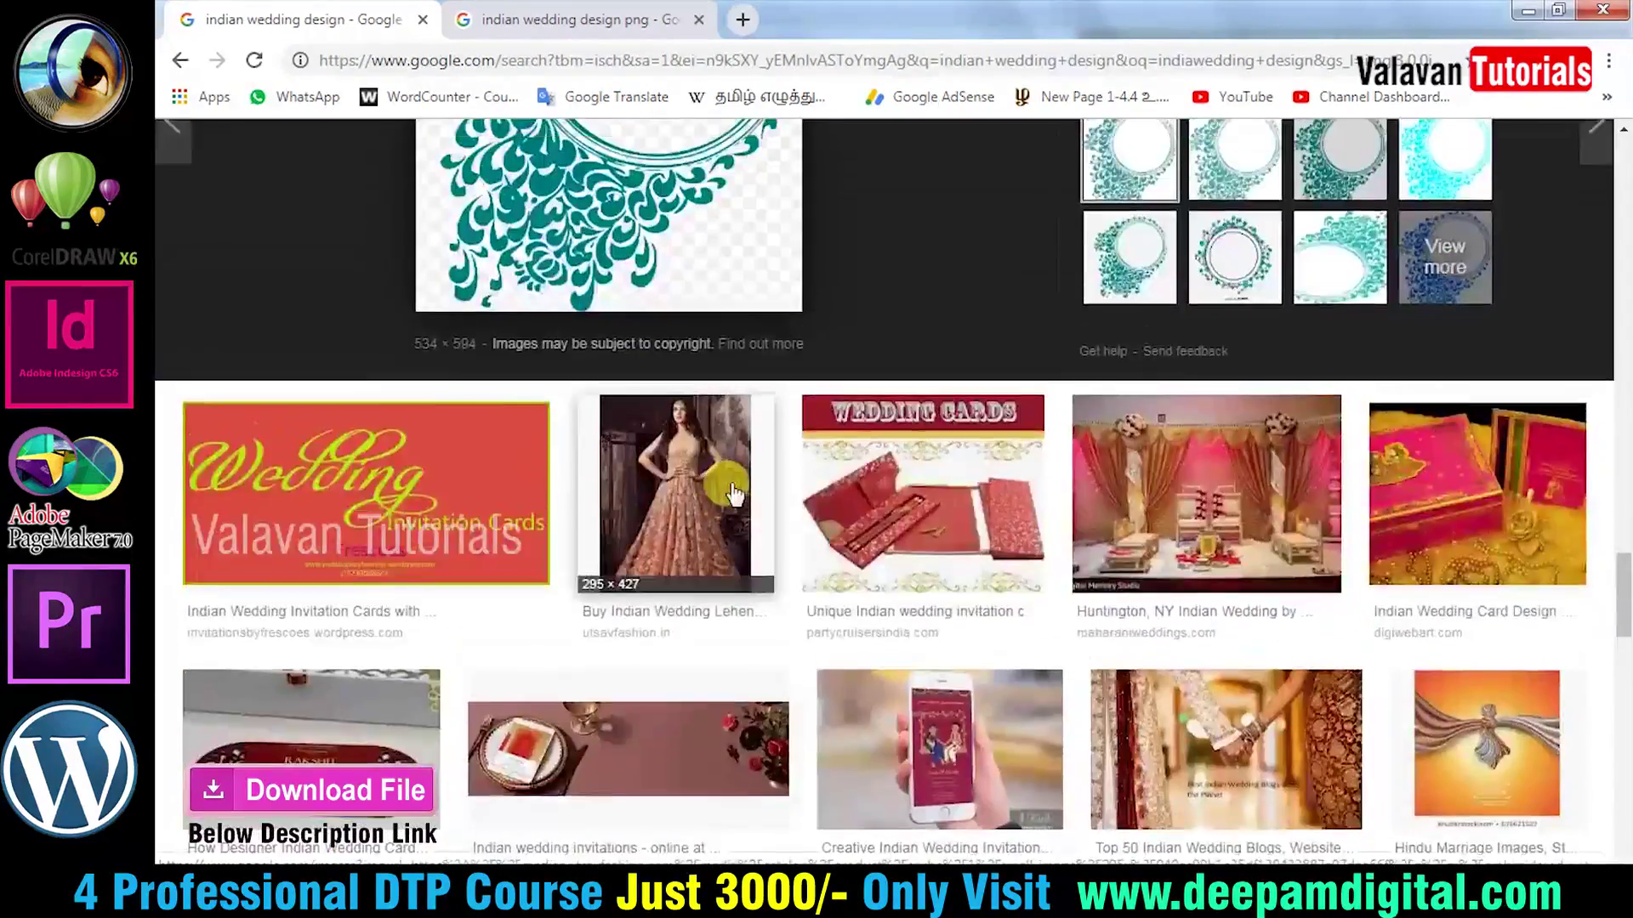
{"action": "scroll", "coordinate": [601, 400], "scroll_direction": "up", "scroll_amount": 4}
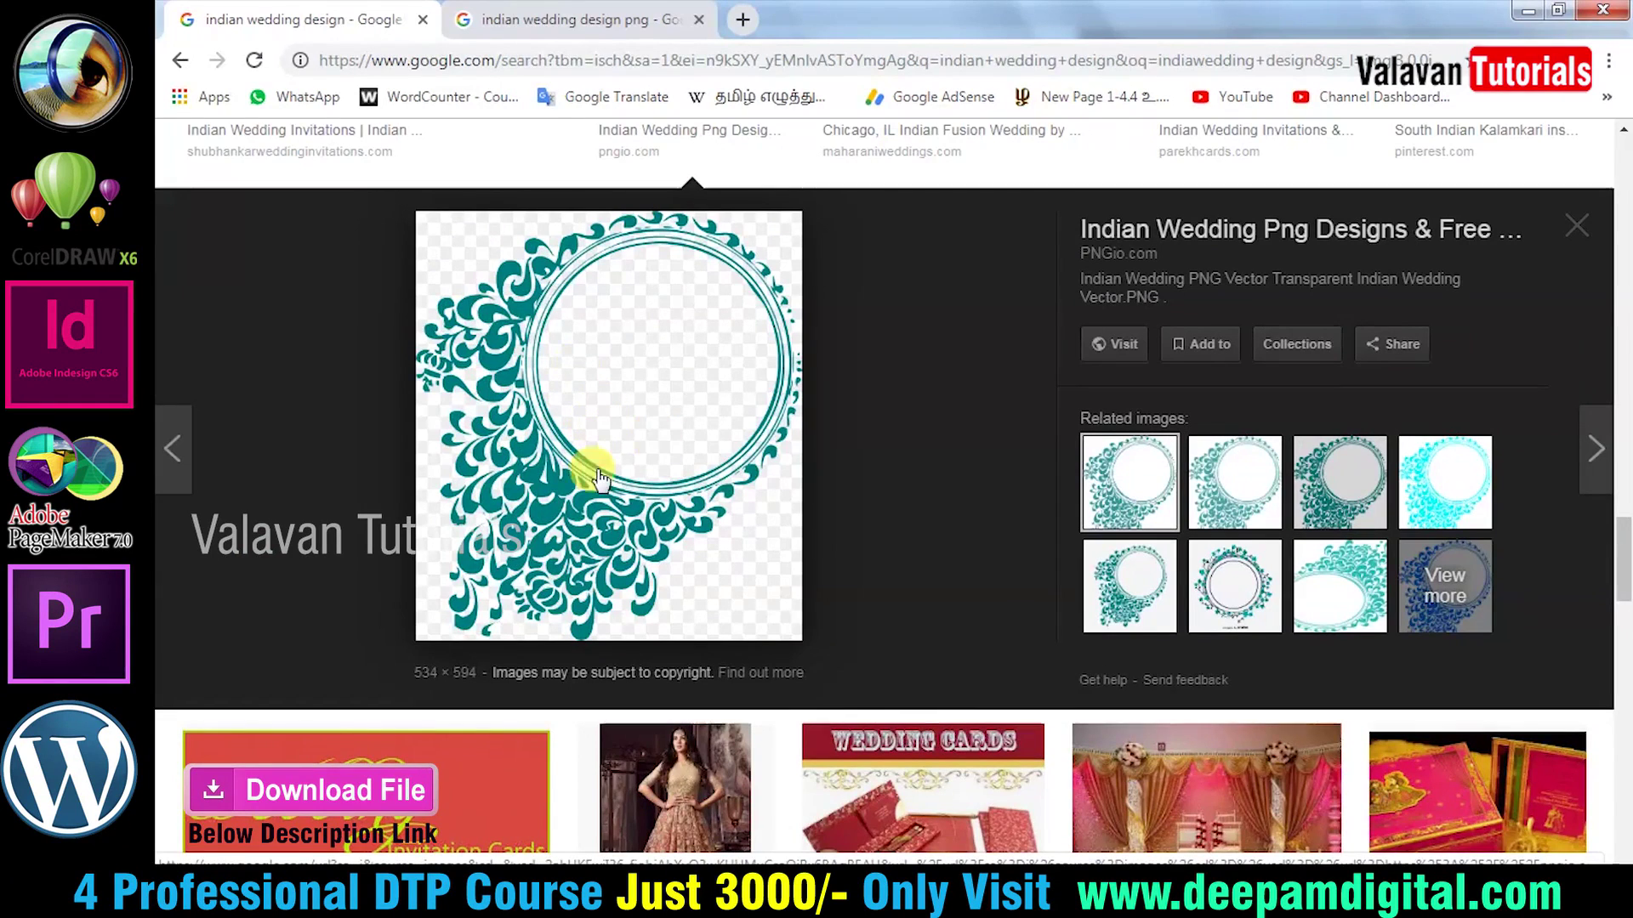
{"action": "left_click", "coordinate": [557, 19]}
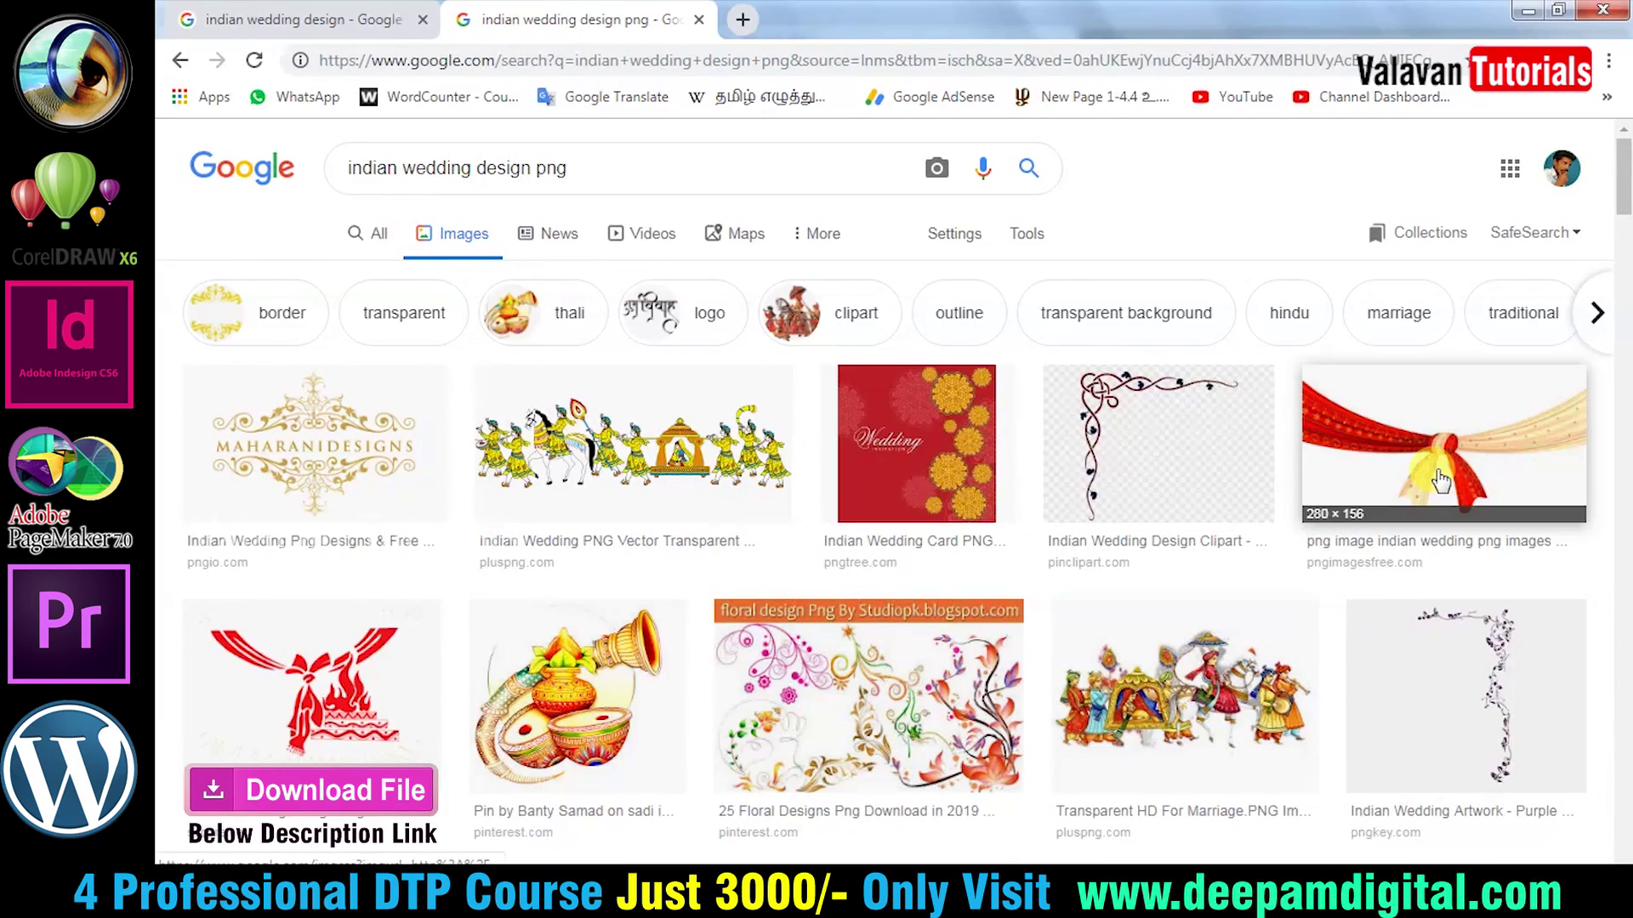
Preview the red and cream scarf image and its related images.
{"action": "left_click", "coordinate": [1440, 480]}
{"action": "left_click", "coordinate": [1337, 593]}
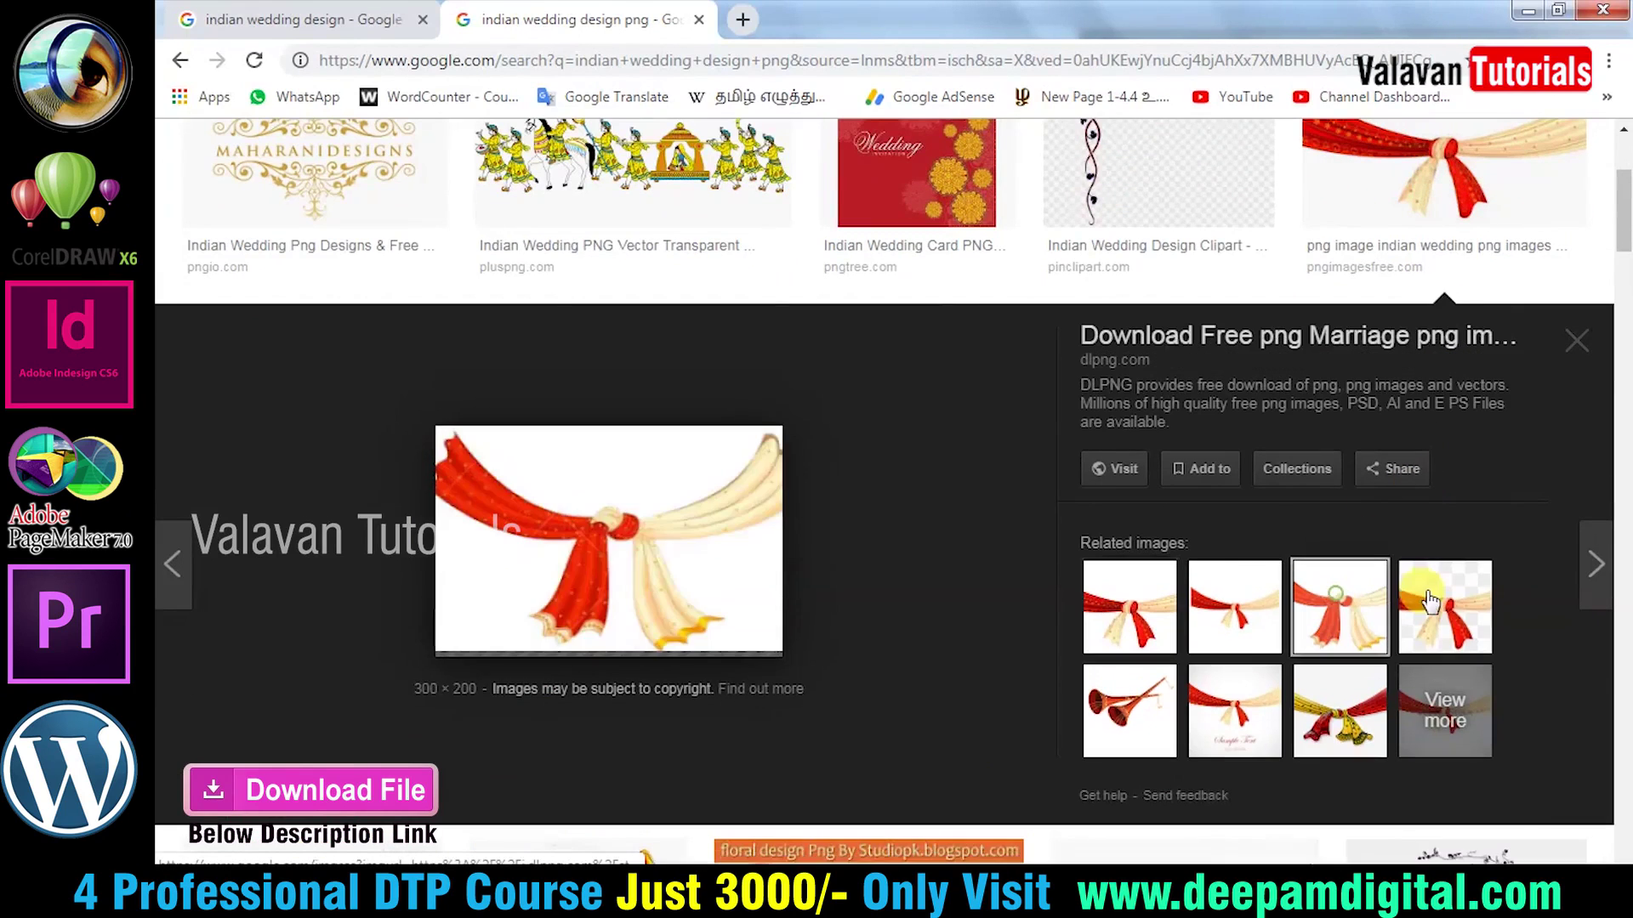
{"action": "left_click", "coordinate": [1430, 602]}
{"action": "scroll", "coordinate": [1361, 587], "scroll_direction": "down", "scroll_amount": 3}
{"action": "scroll", "coordinate": [1010, 587], "scroll_direction": "down", "scroll_amount": 3}
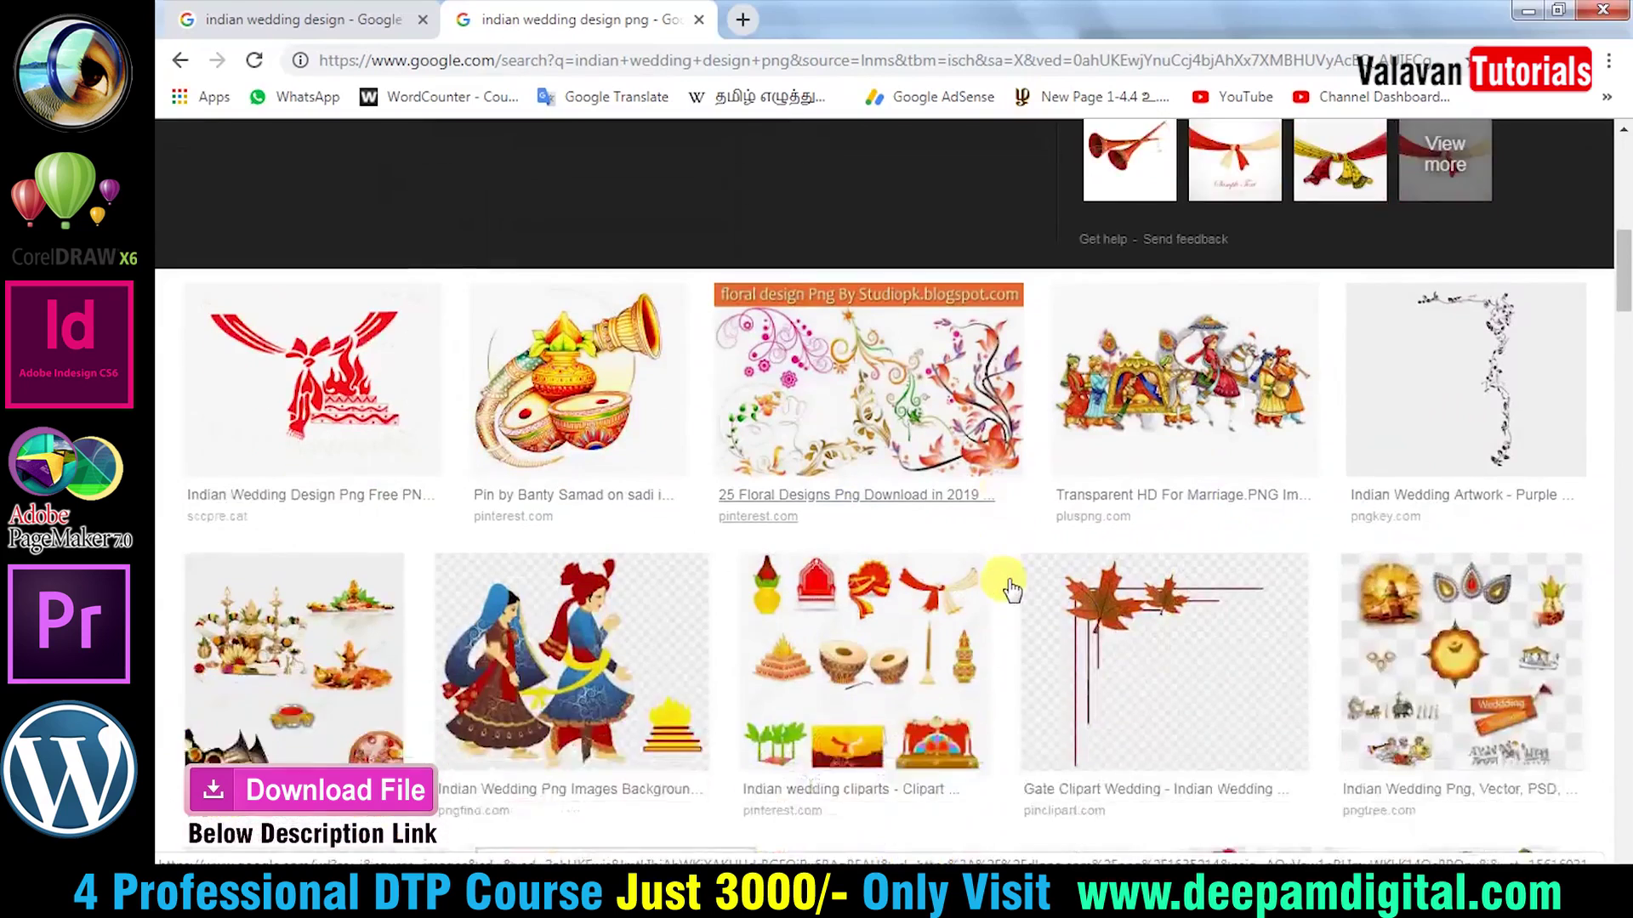
Preview the kalash pot clipart with drums and several related kalash images.
{"action": "left_click", "coordinate": [575, 262]}
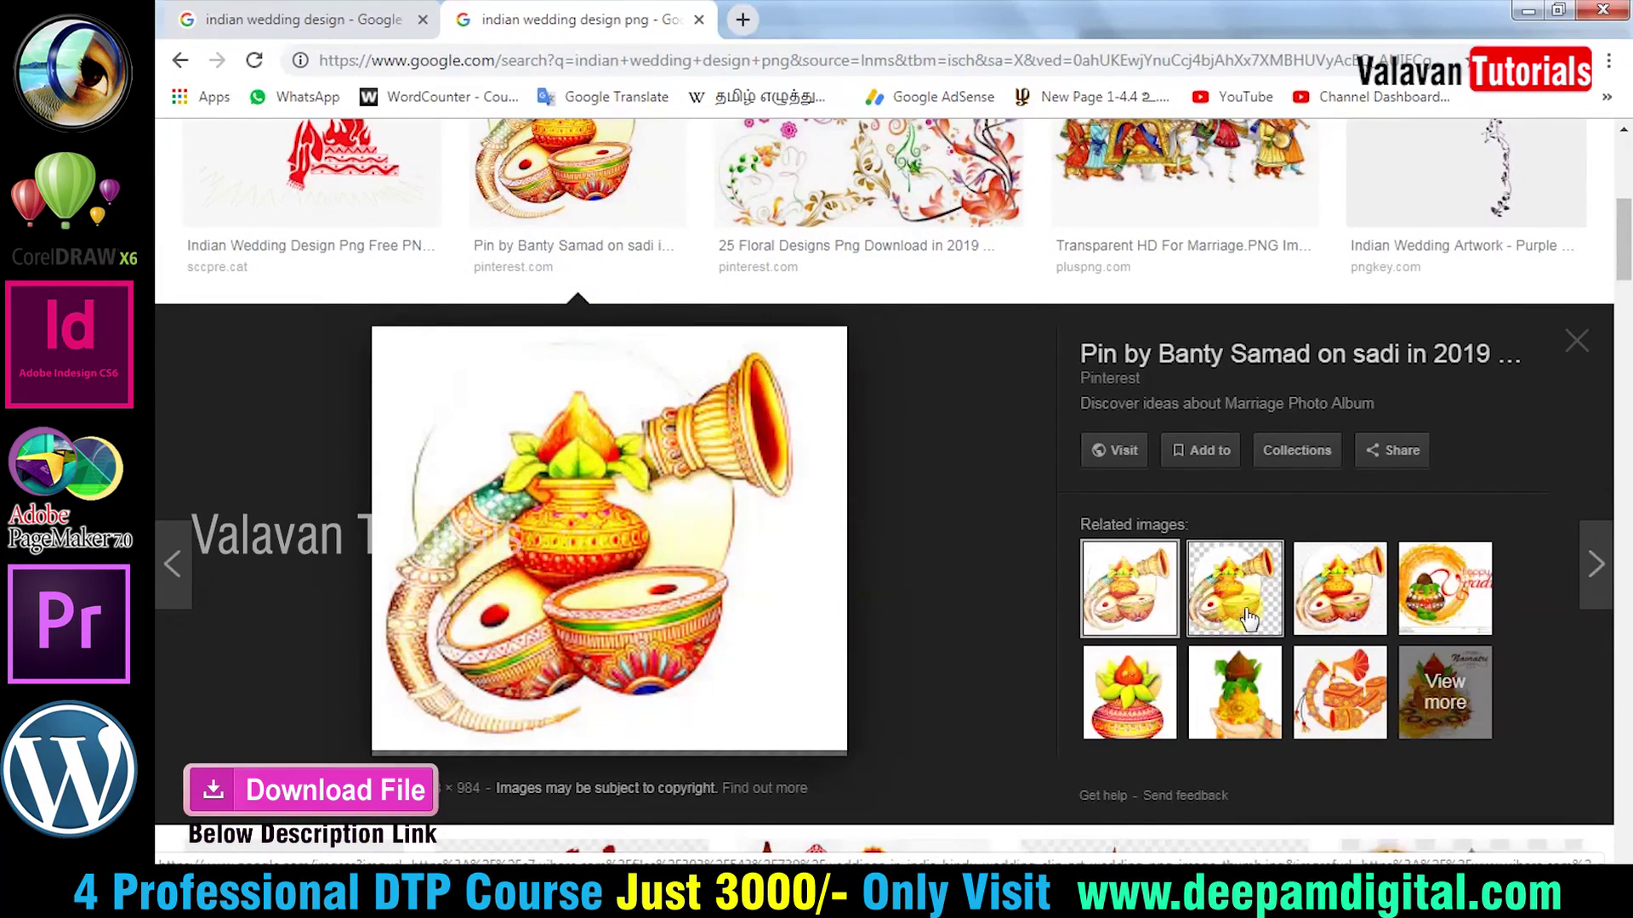
{"action": "left_click", "coordinate": [1248, 616]}
{"action": "left_click", "coordinate": [1099, 595]}
{"action": "left_click", "coordinate": [1327, 602]}
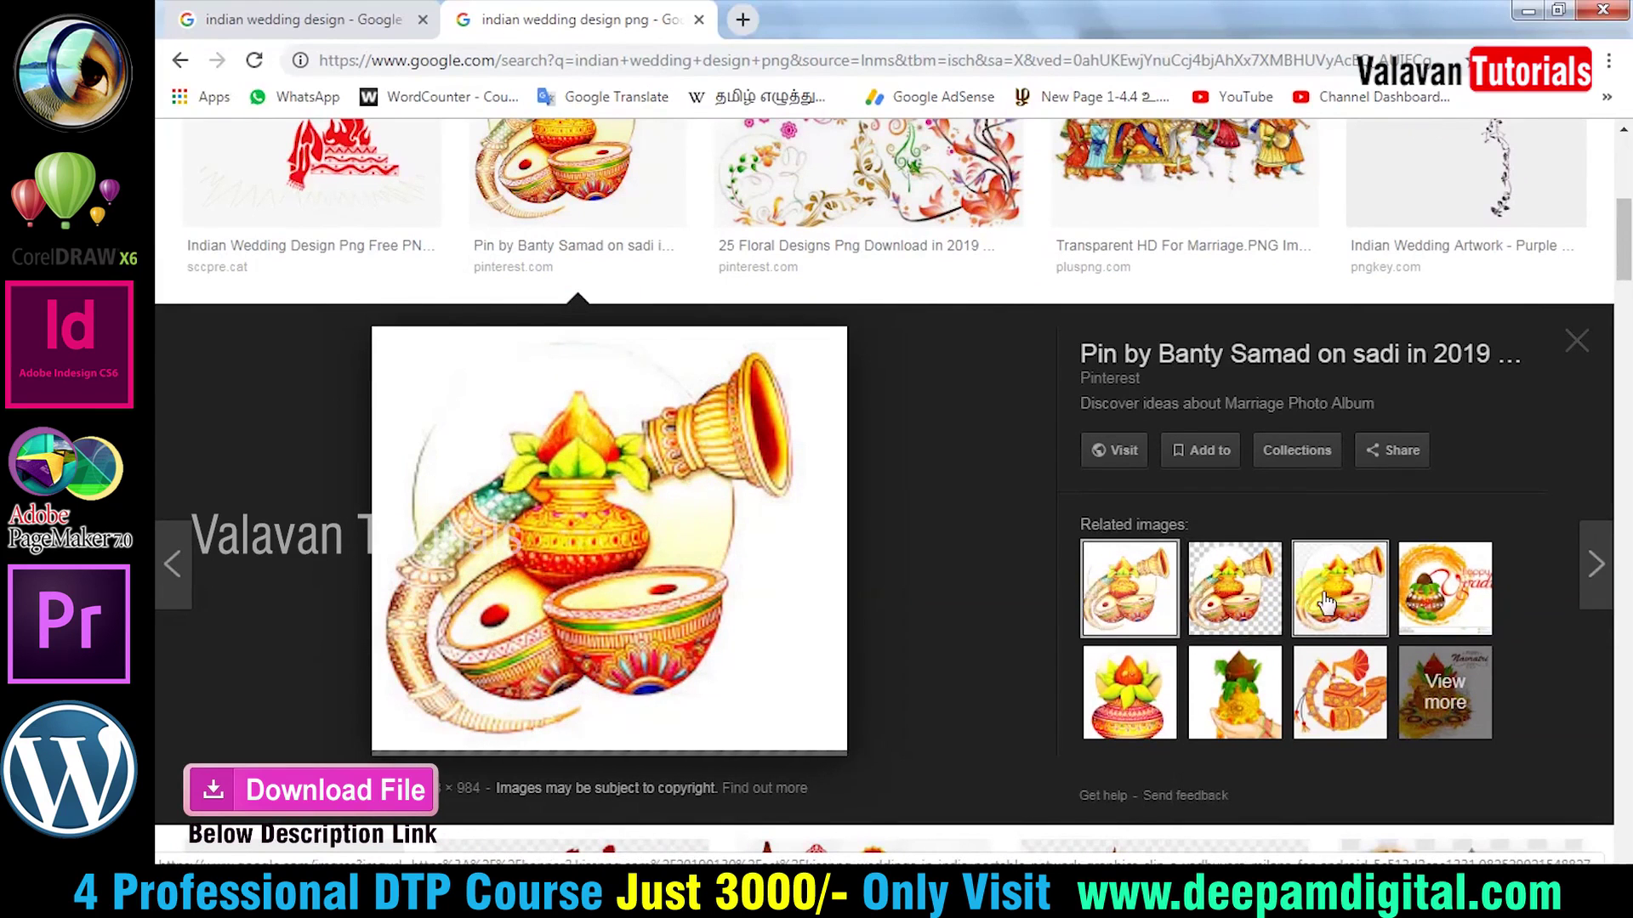
{"action": "left_click", "coordinate": [1426, 603]}
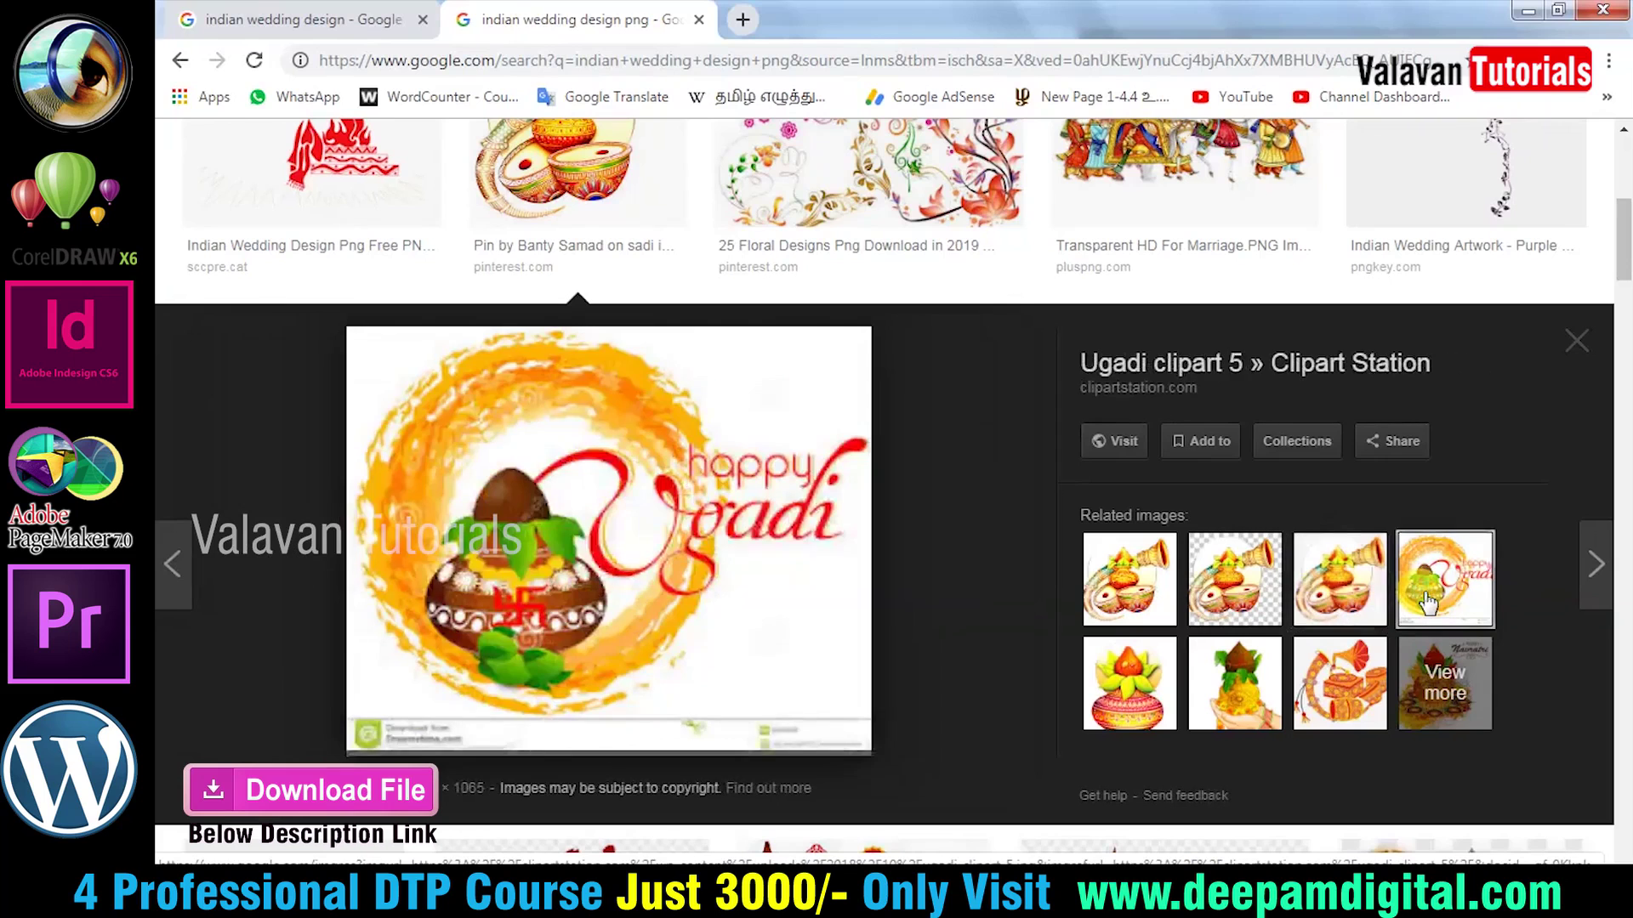
{"action": "left_click", "coordinate": [1235, 683]}
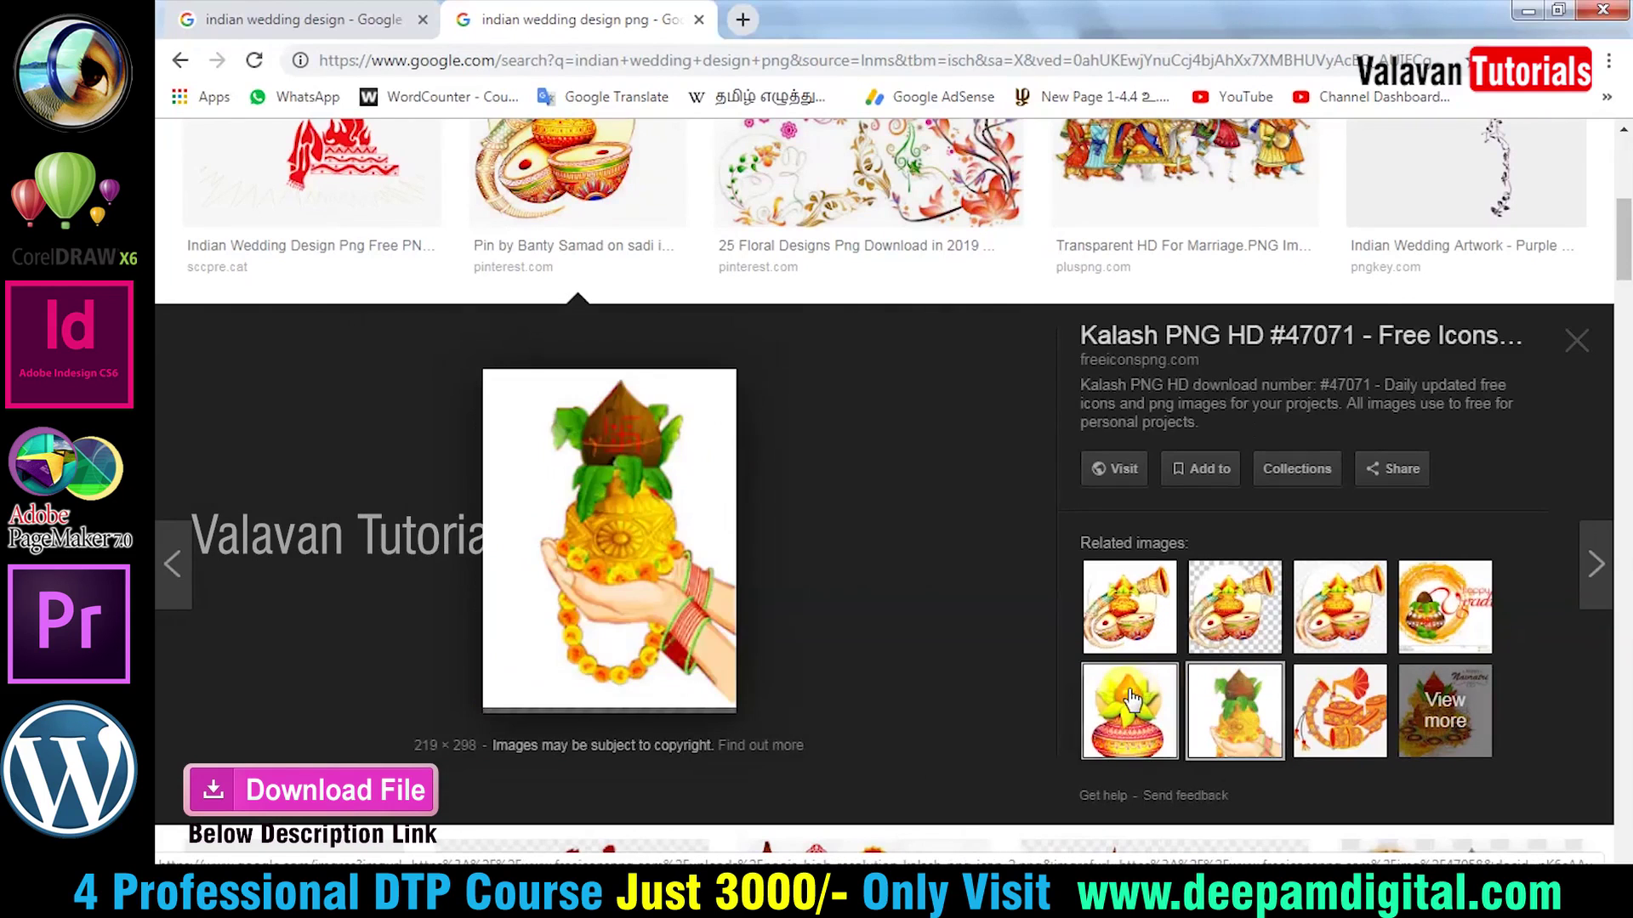
{"action": "left_click", "coordinate": [1131, 699]}
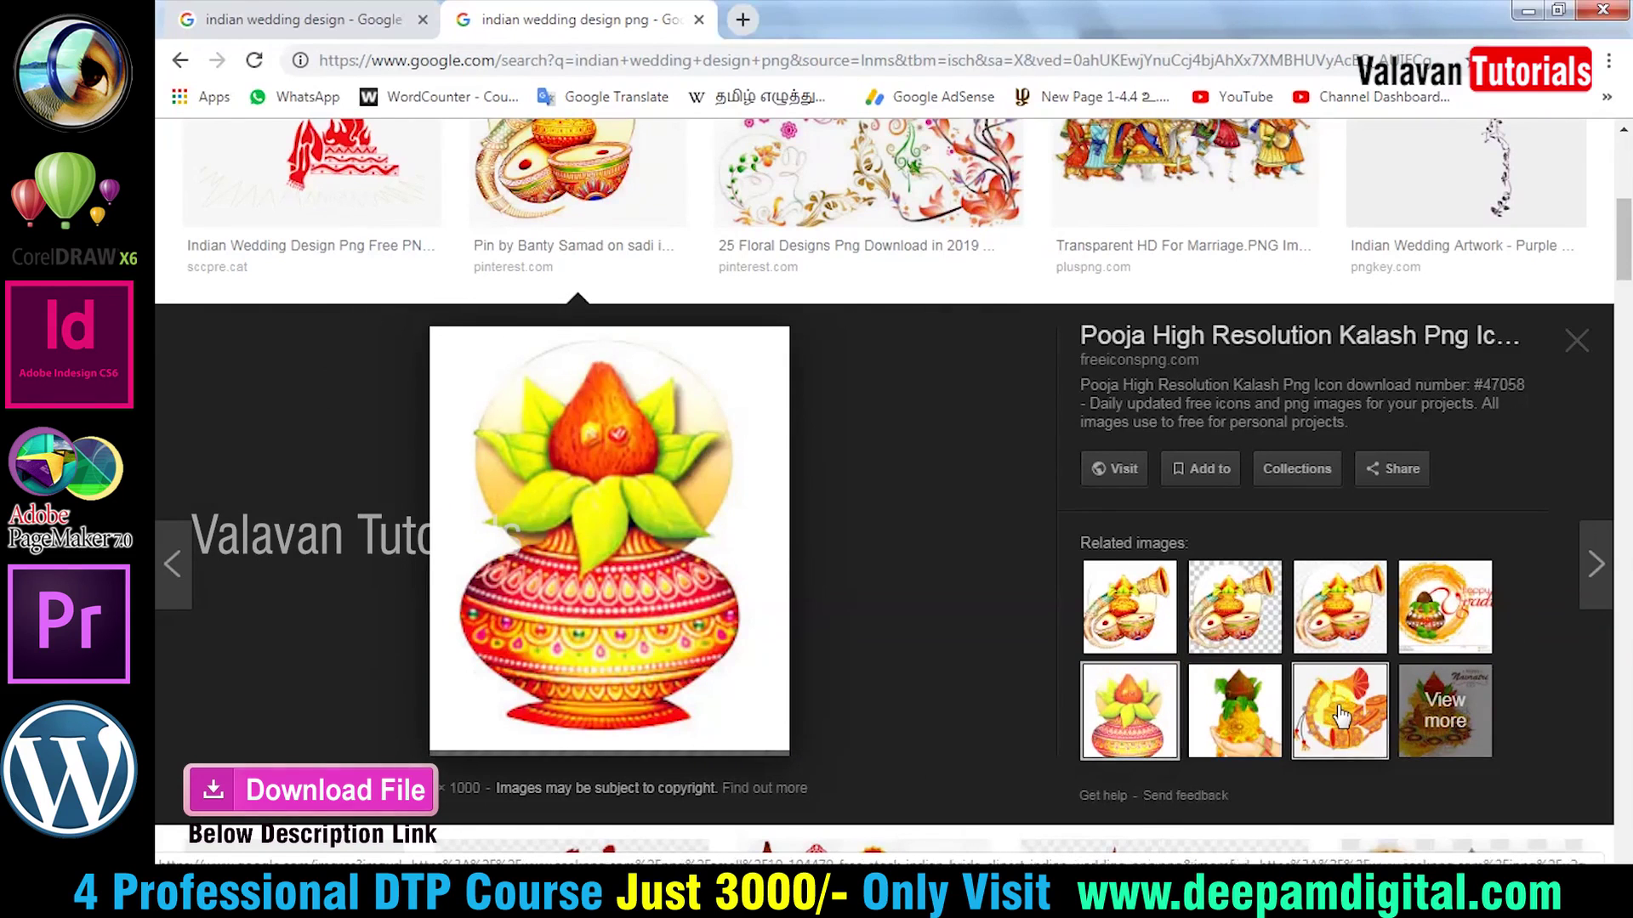
{"action": "left_click", "coordinate": [1339, 710]}
Scroll further down the results and preview the EPIC WEDDINGS clipart.
{"action": "scroll", "coordinate": [1218, 634], "scroll_direction": "down", "scroll_amount": 5}
{"action": "scroll", "coordinate": [1218, 633], "scroll_direction": "down", "scroll_amount": 3}
{"action": "scroll", "coordinate": [1207, 621], "scroll_direction": "down", "scroll_amount": 2}
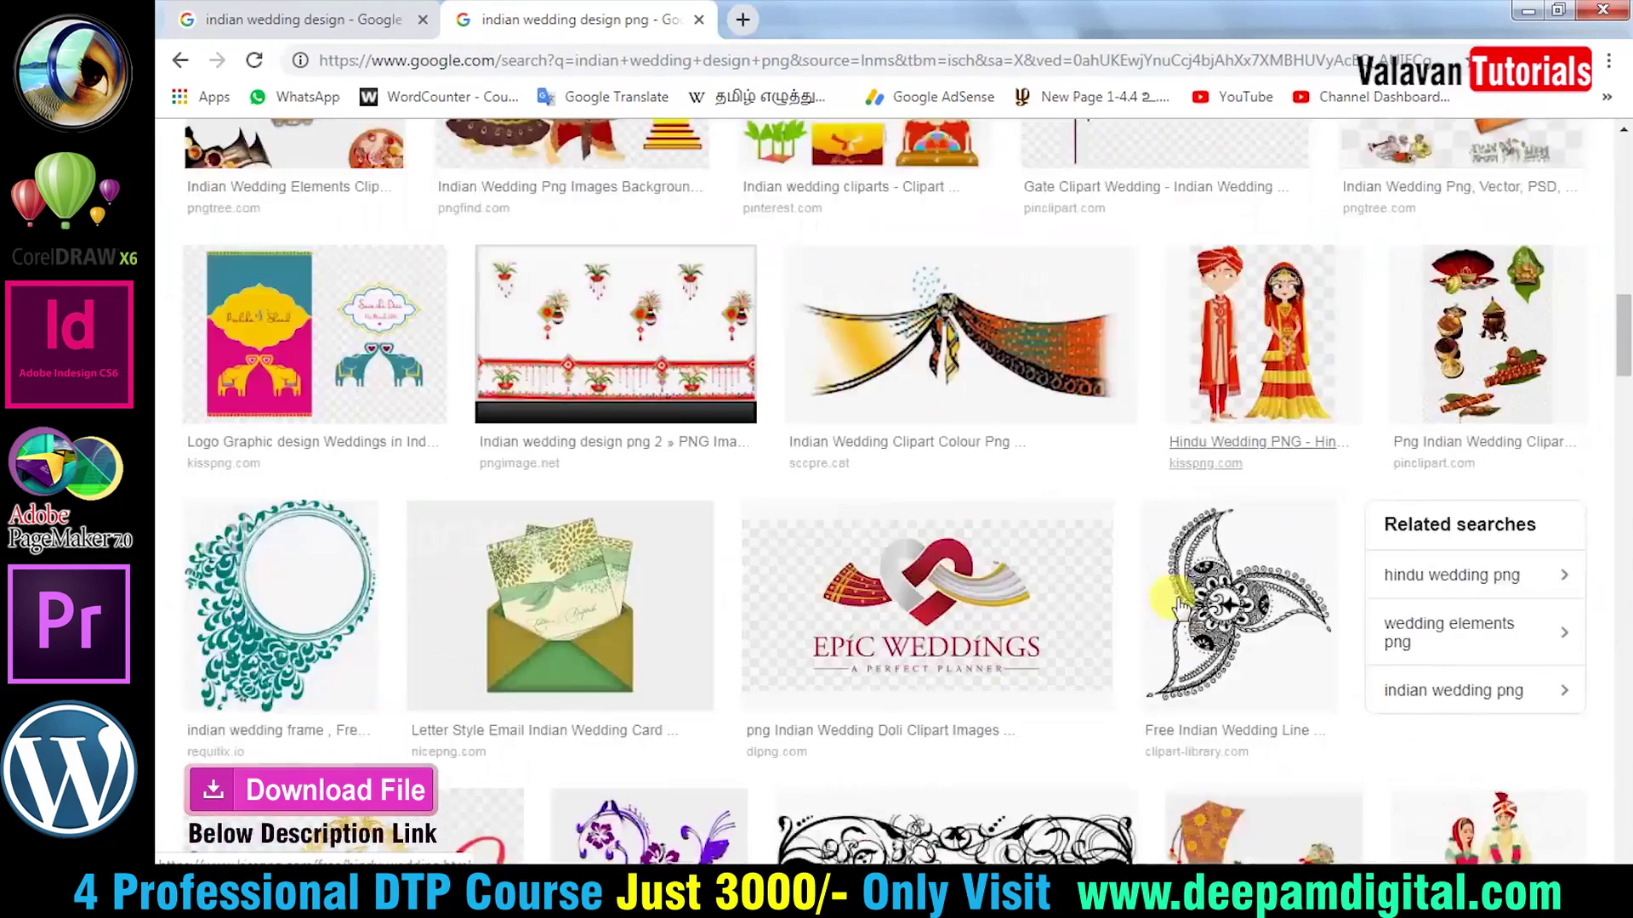
{"action": "scroll", "coordinate": [1146, 578], "scroll_direction": "down", "scroll_amount": 4}
{"action": "left_click", "coordinate": [929, 354]}
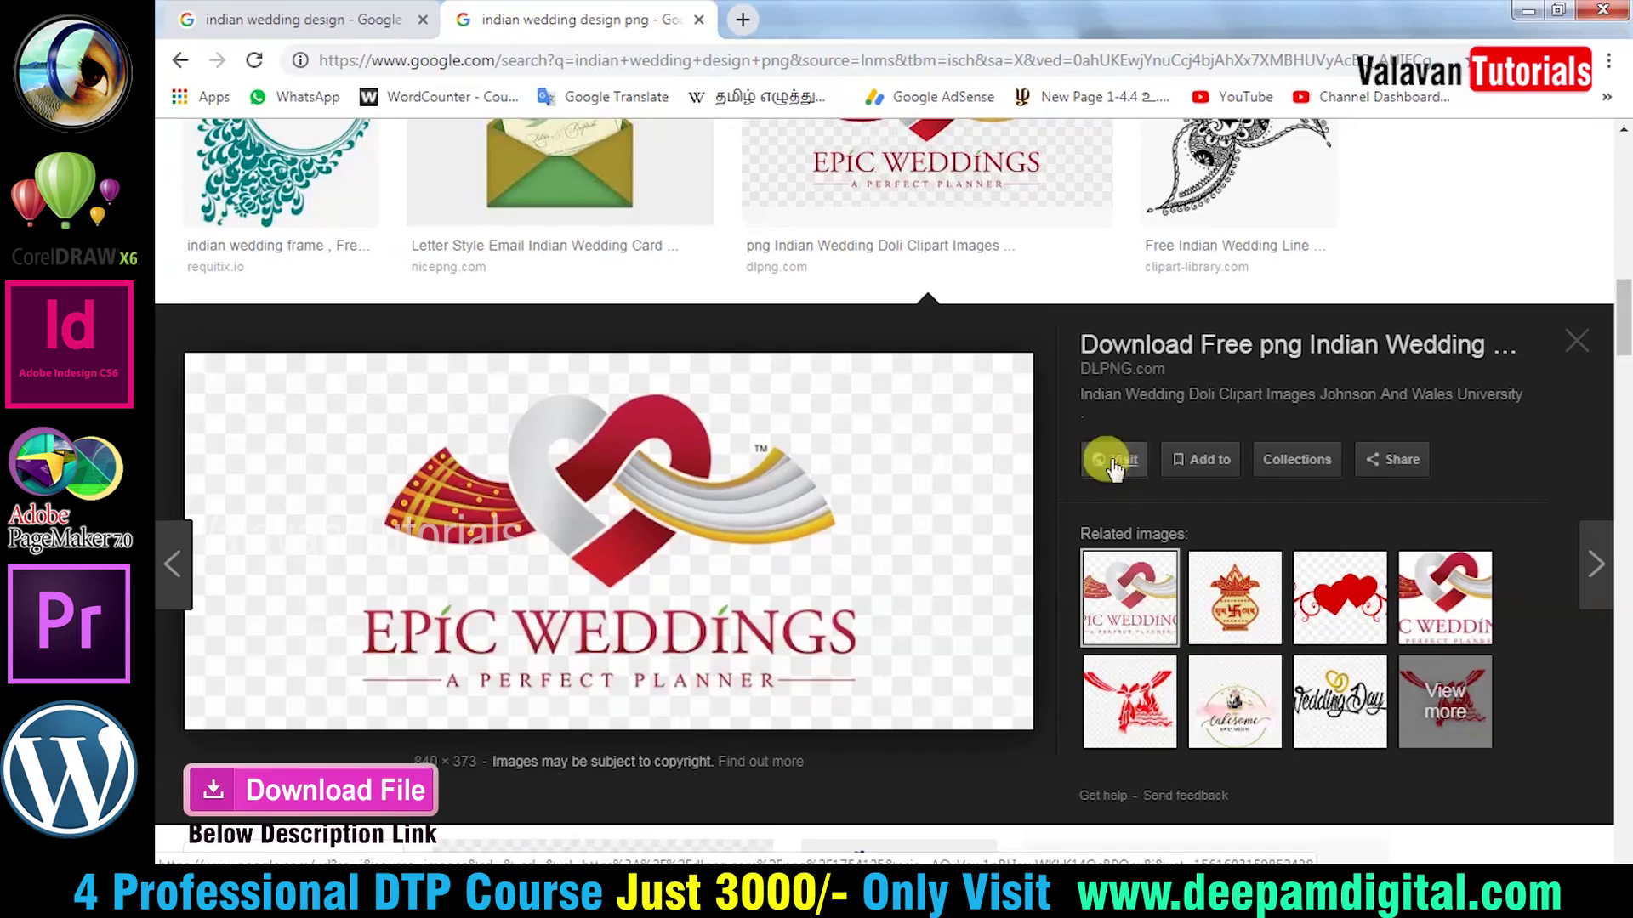
View the EPIC WEDDINGS image full size in a new tab, then close it.
{"action": "right_click", "coordinate": [776, 511]}
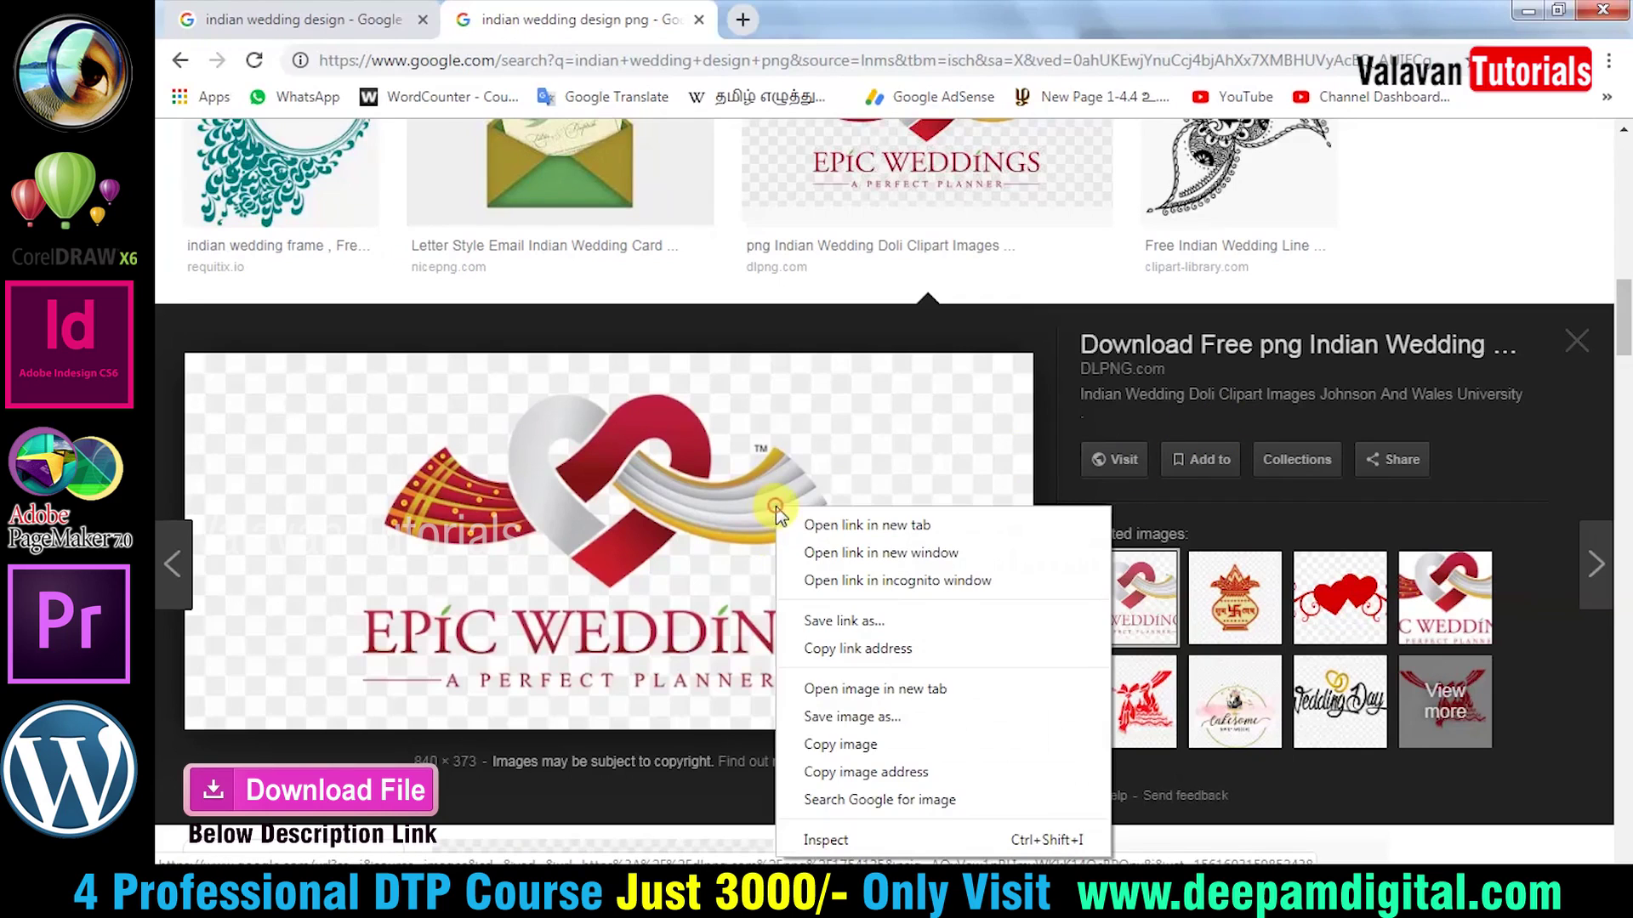
{"action": "left_click", "coordinate": [851, 525]}
{"action": "left_click", "coordinate": [867, 12]}
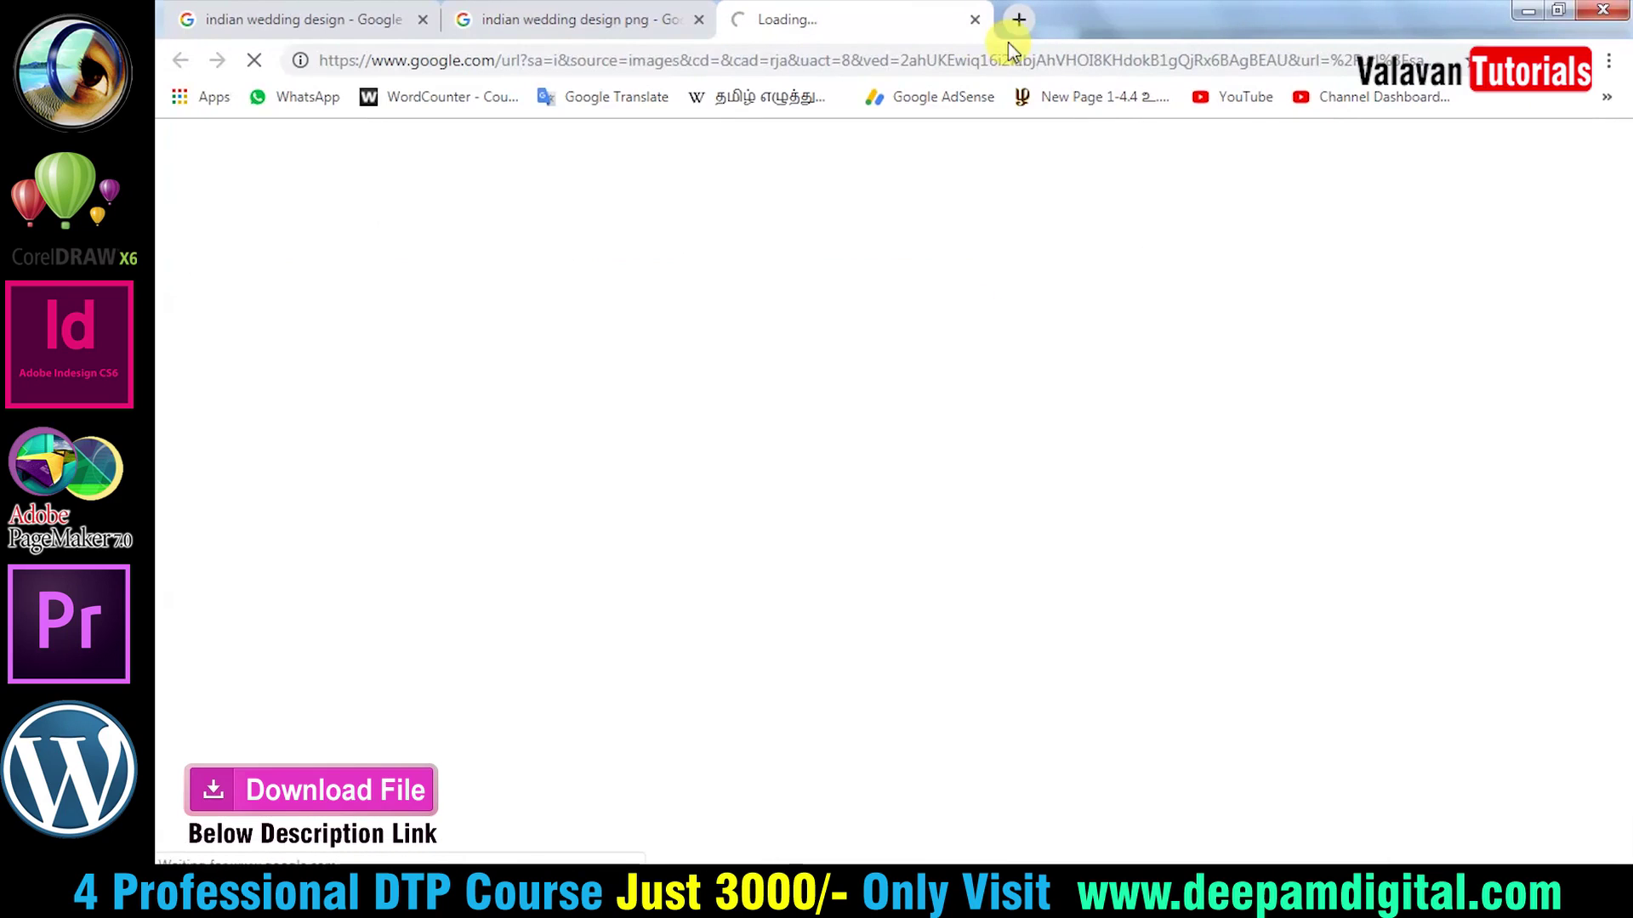
{"action": "left_click", "coordinate": [975, 19]}
{"action": "right_click", "coordinate": [675, 473]}
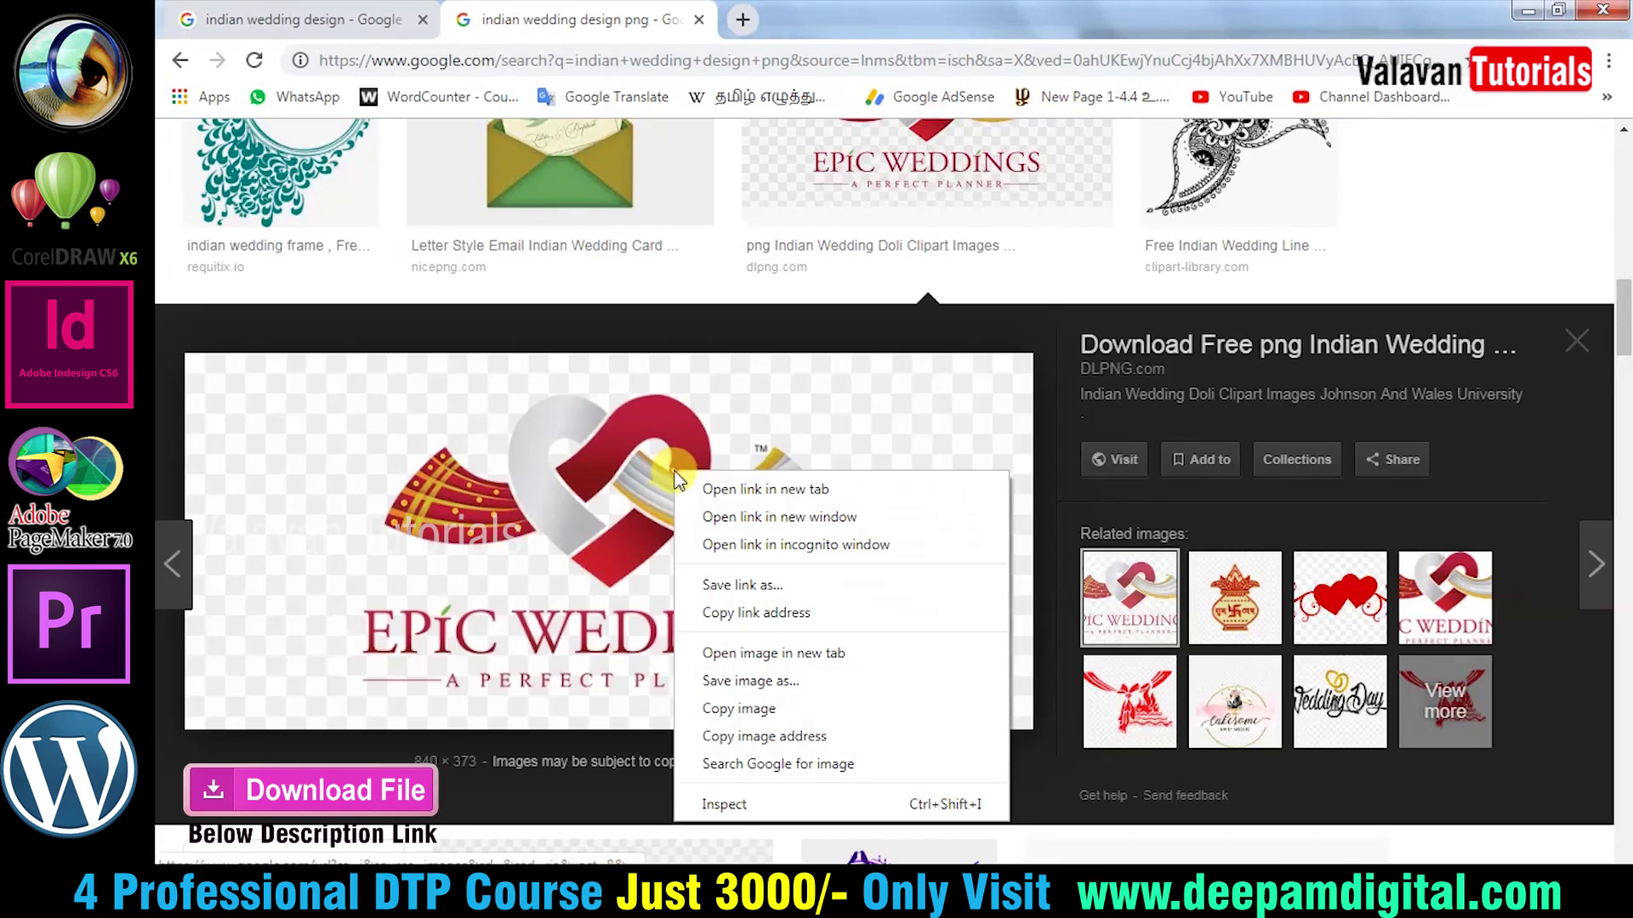
{"action": "left_click", "coordinate": [818, 653]}
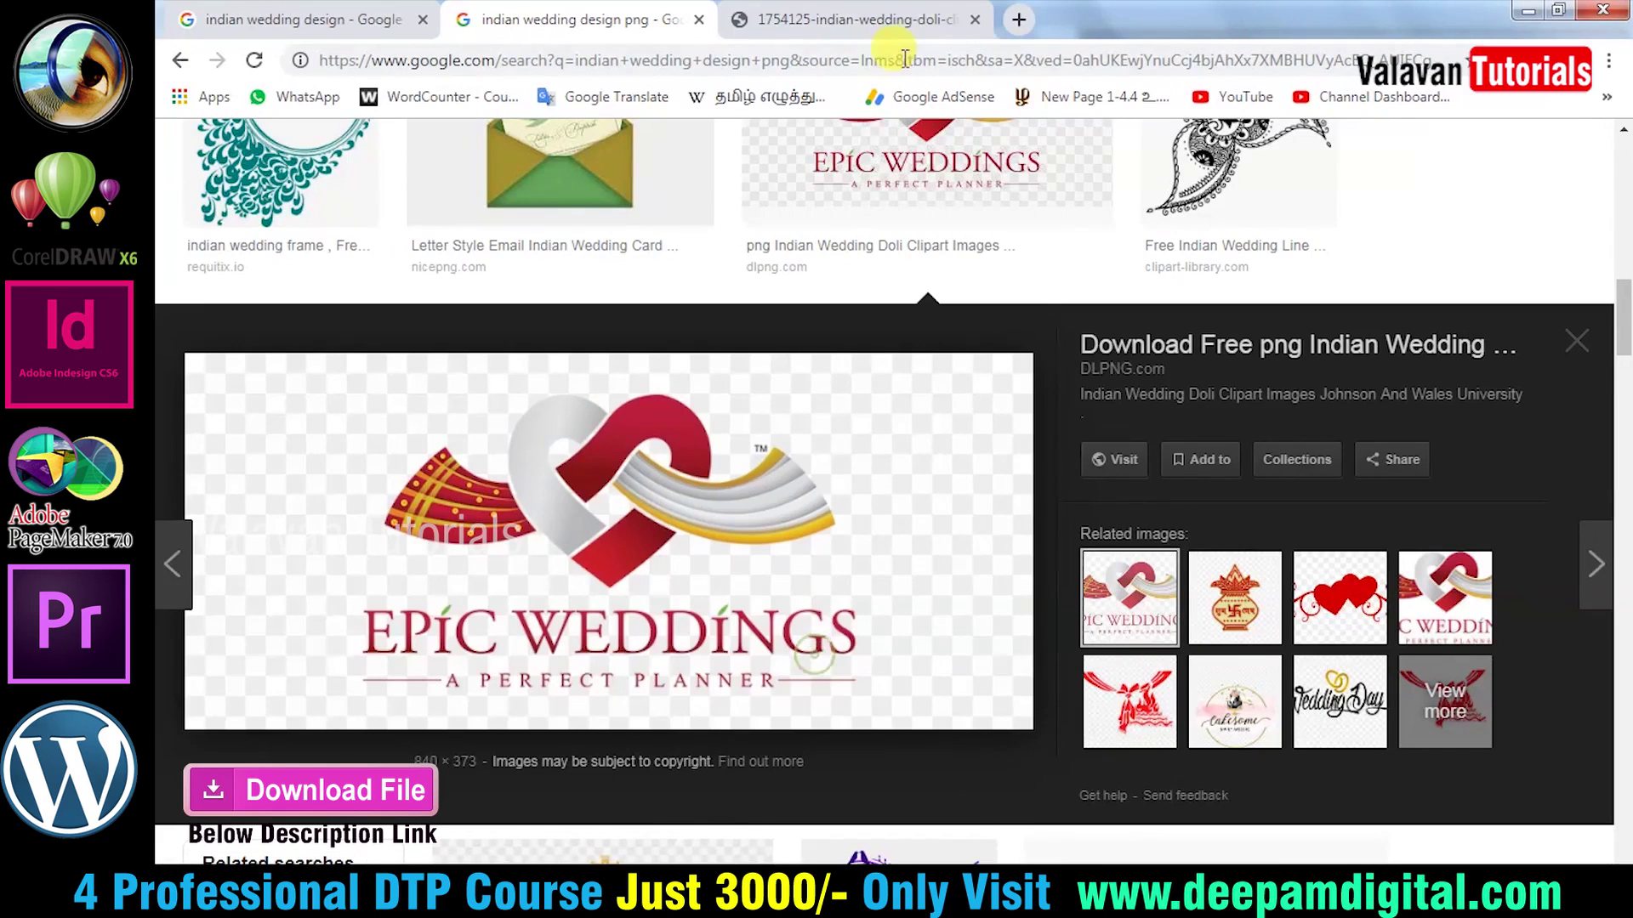
{"action": "left_click", "coordinate": [859, 19]}
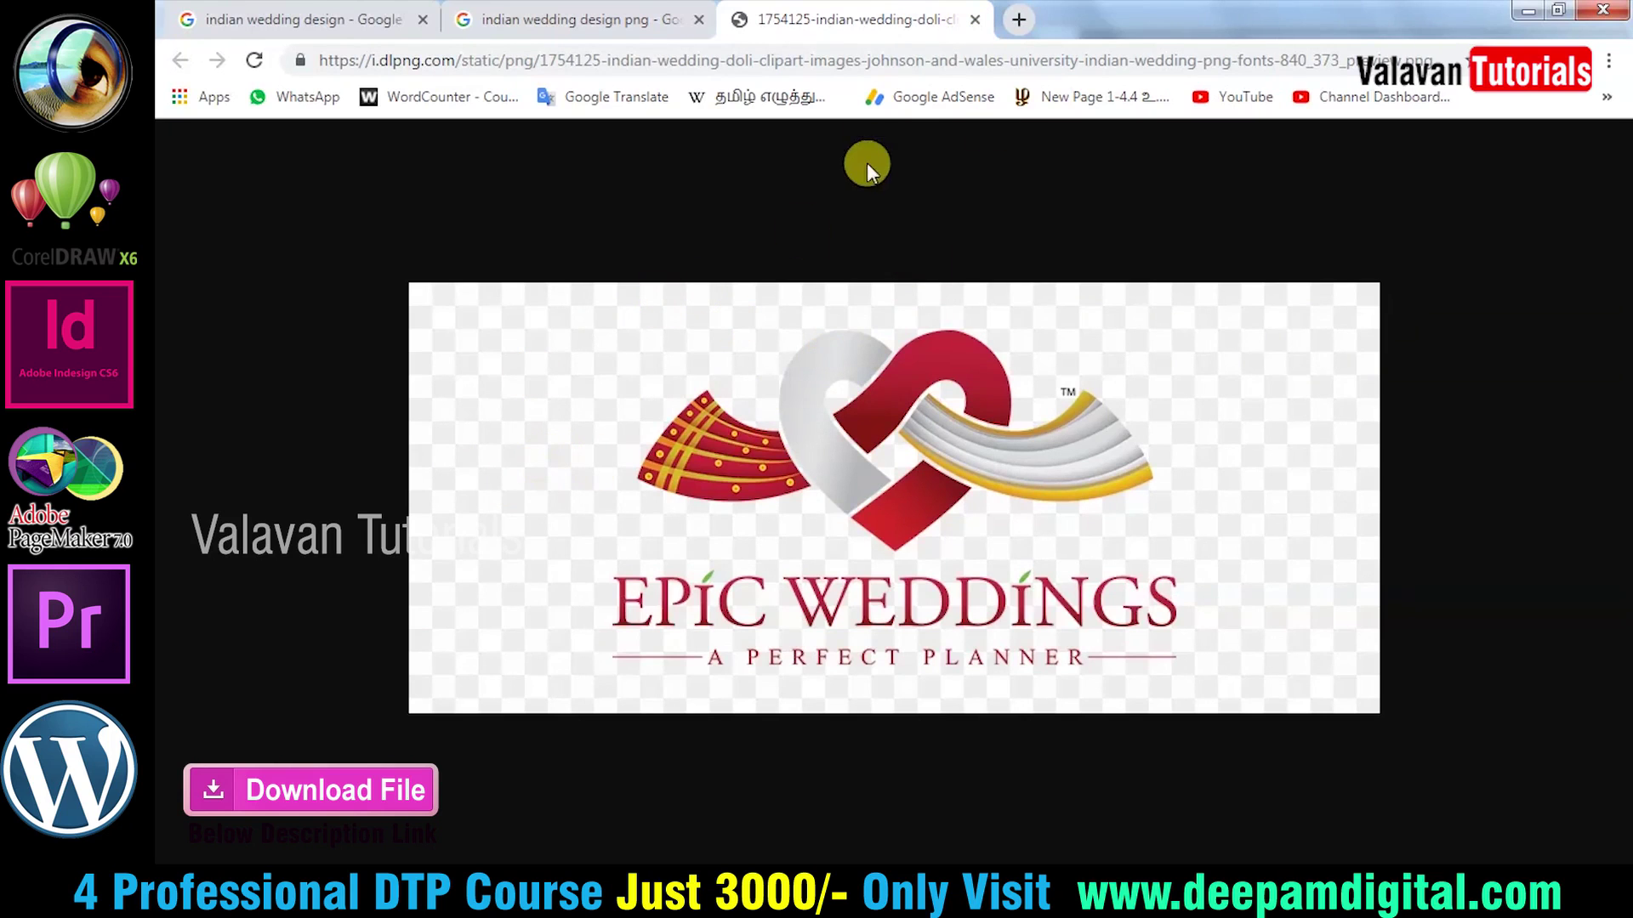
{"action": "left_click", "coordinate": [974, 19]}
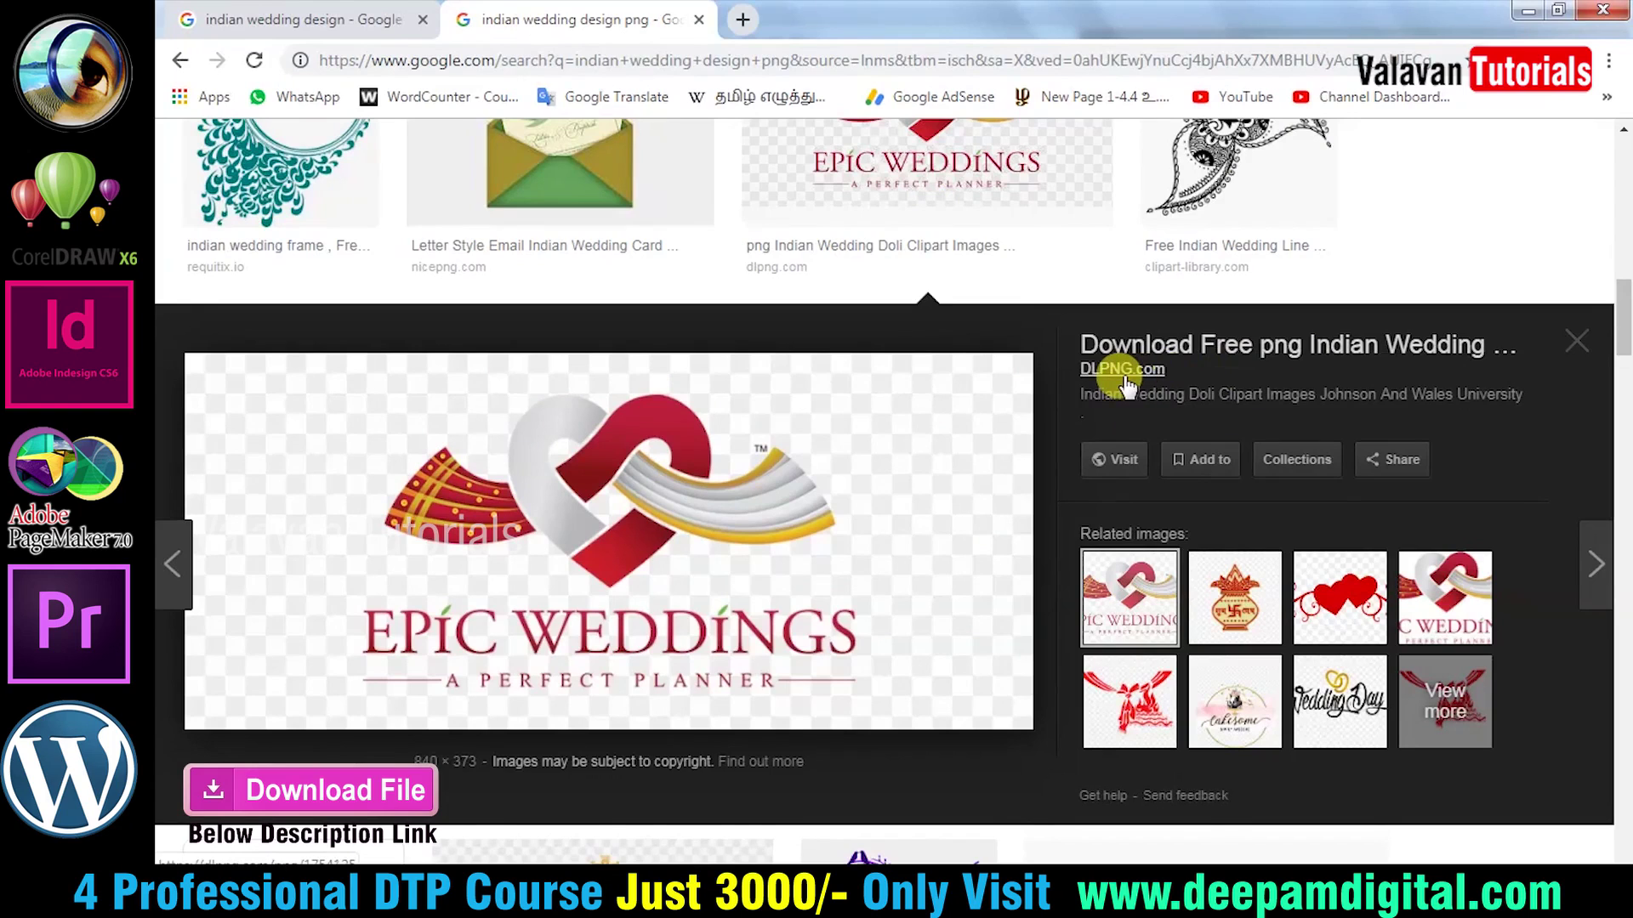
Download the original PNG from the clipart's DLPNG.com page.
{"action": "left_click", "coordinate": [1271, 345]}
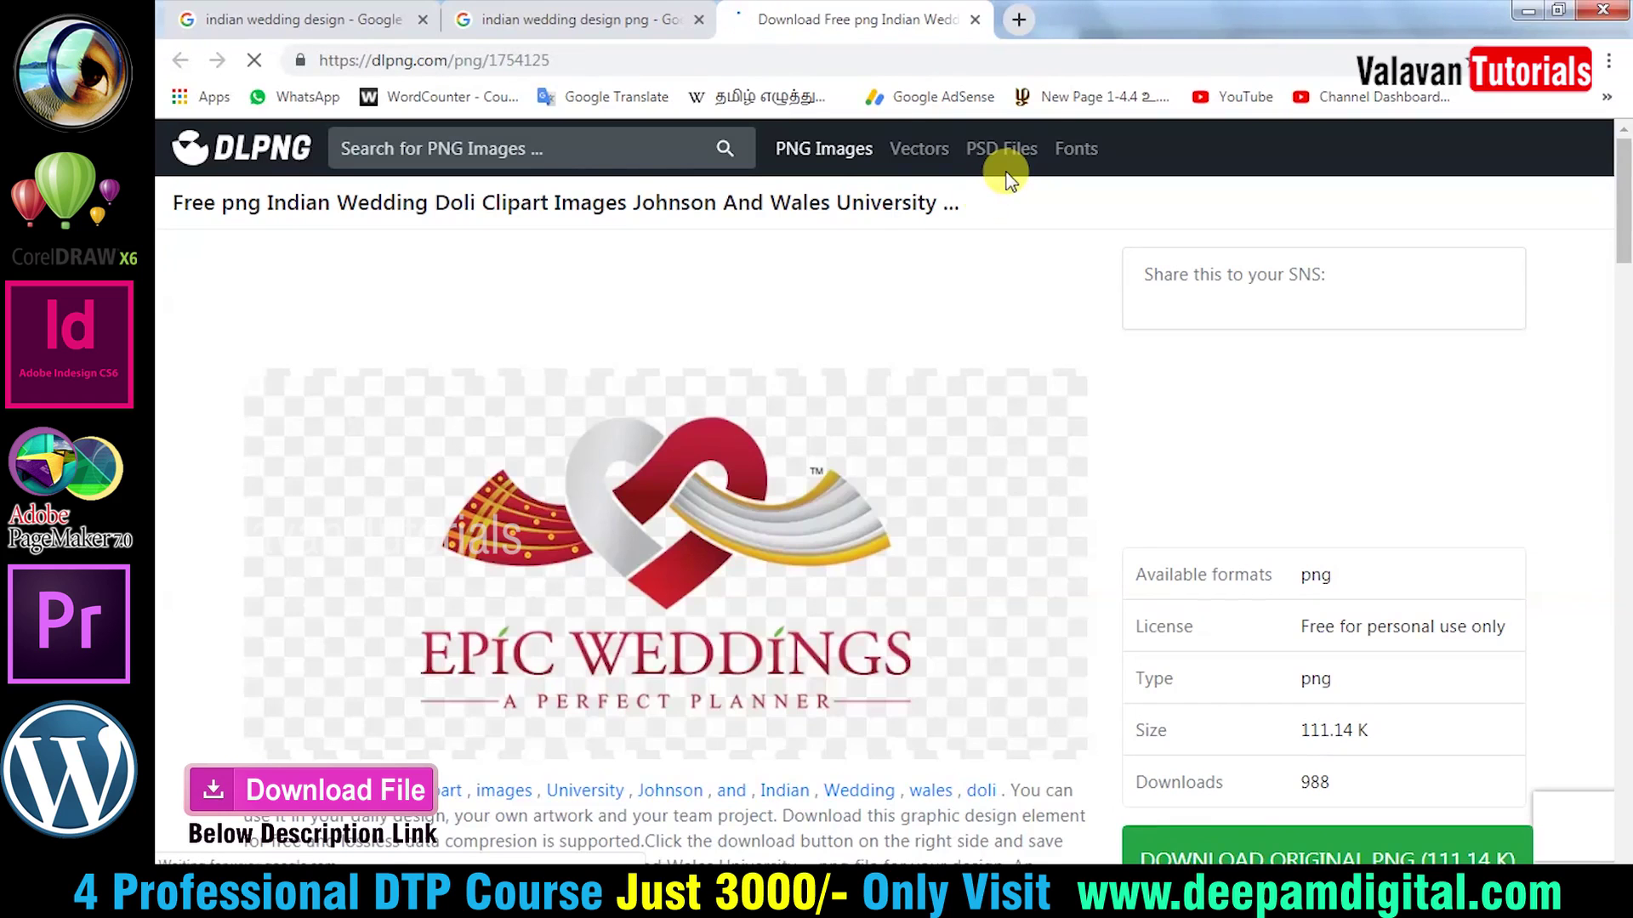
{"action": "scroll", "coordinate": [935, 255], "scroll_direction": "down", "scroll_amount": 1}
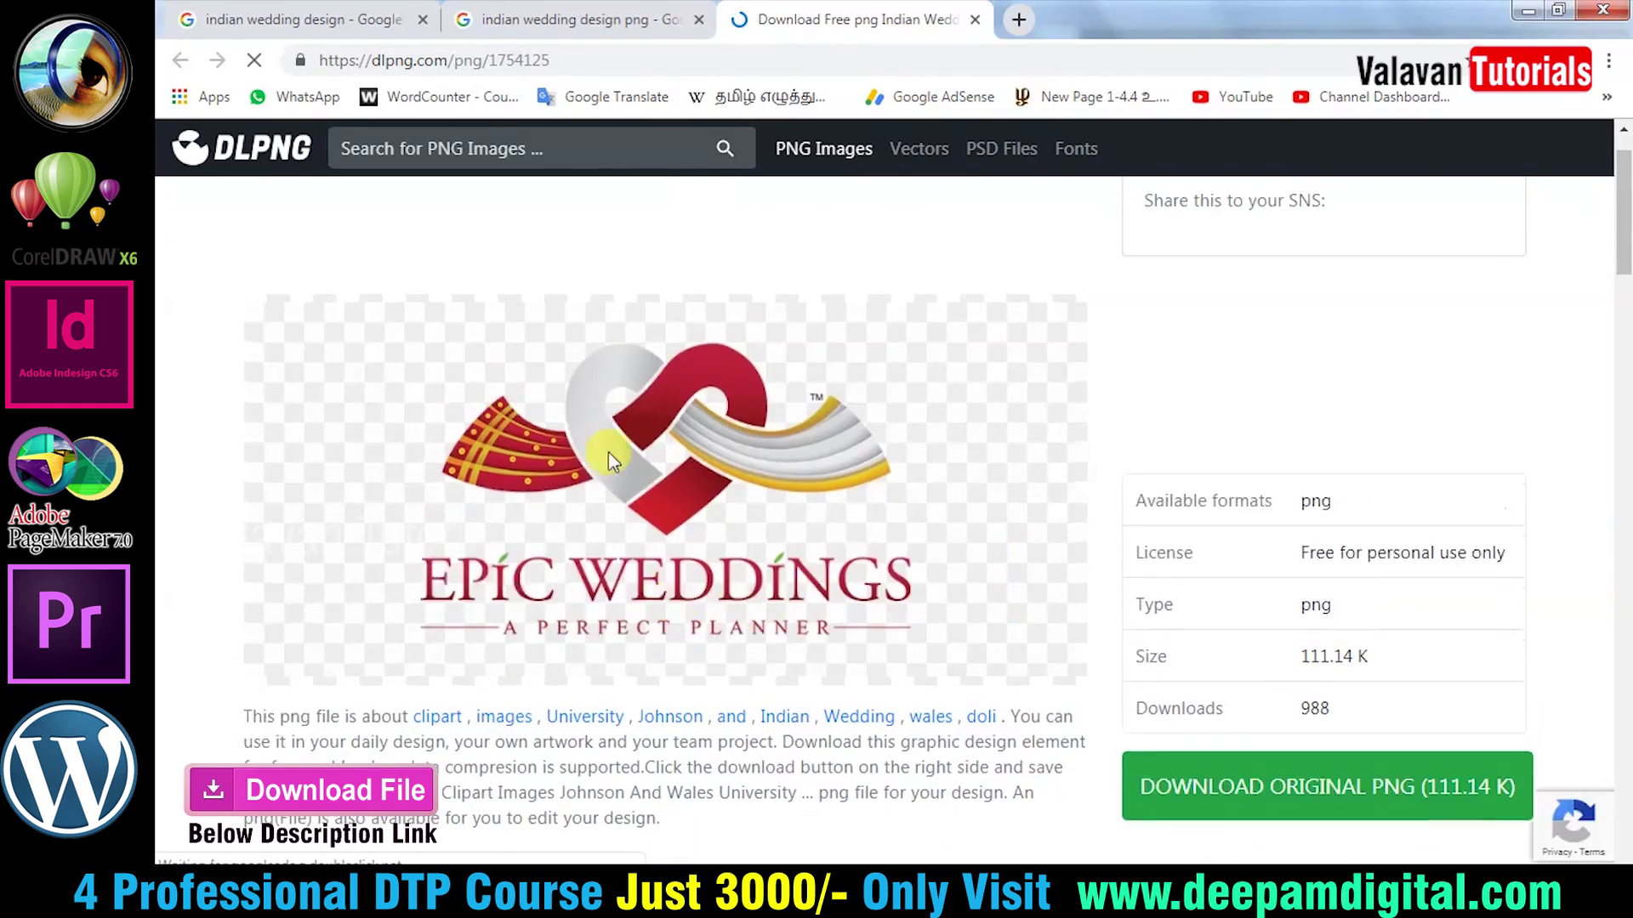
{"action": "scroll", "coordinate": [1442, 736], "scroll_direction": "down", "scroll_amount": 3}
{"action": "left_click", "coordinate": [1367, 524]}
Close the DLPNG page and preview the kalash-and-drums clipart in Google Images.
{"action": "key", "text": "ctrl+w"}
{"action": "left_click", "coordinate": [568, 238]}
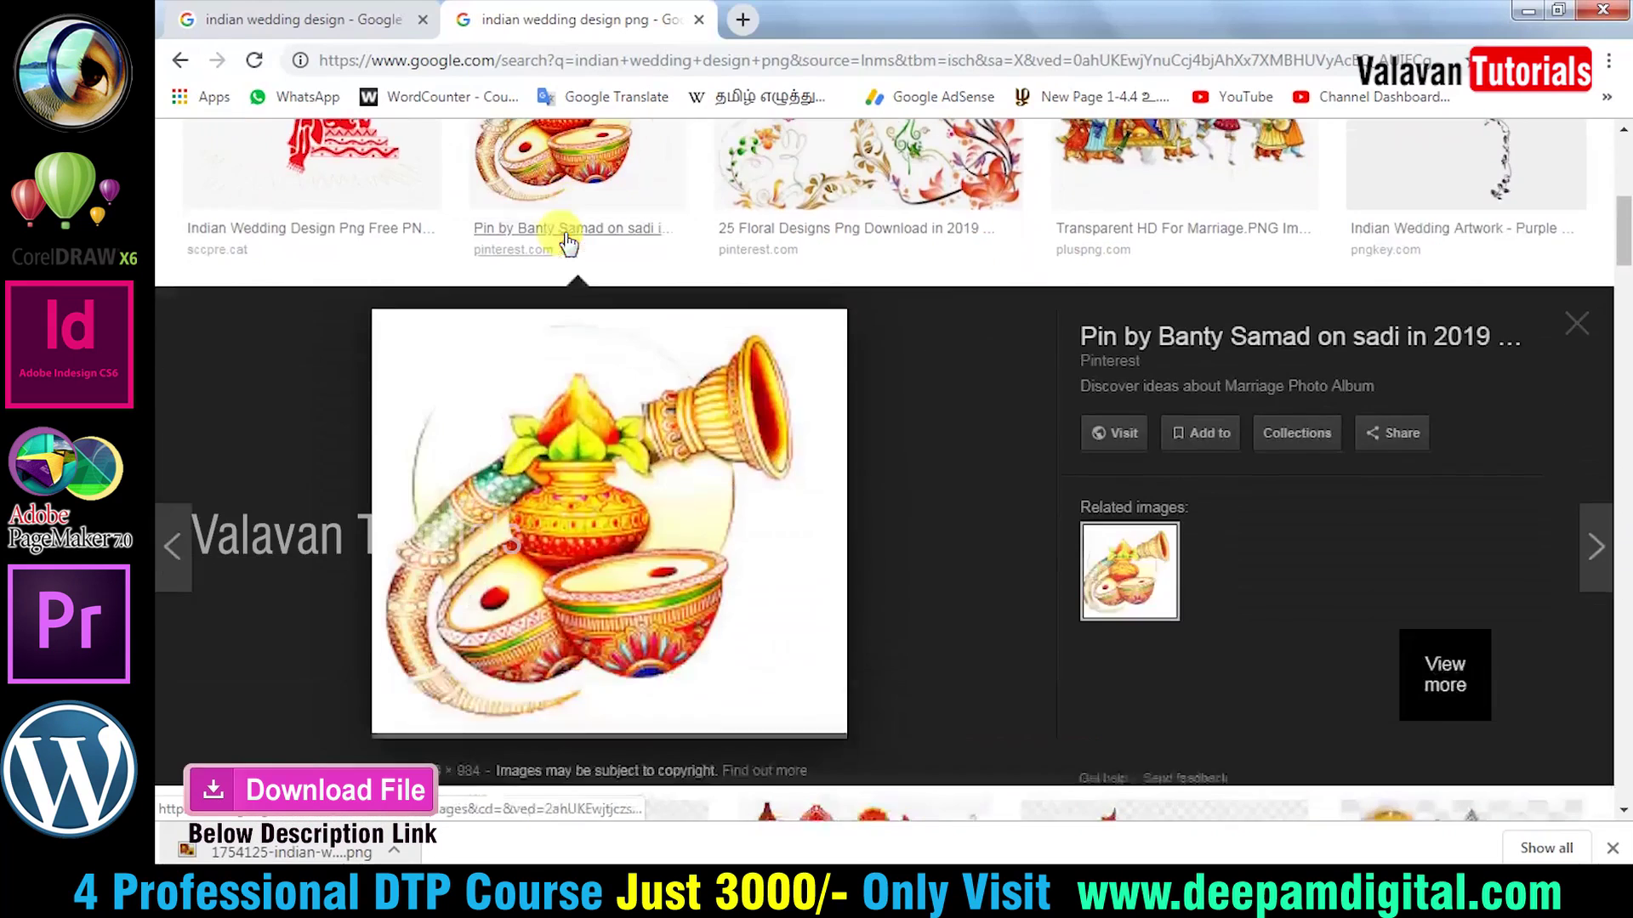
{"action": "scroll", "coordinate": [992, 441], "scroll_direction": "down", "scroll_amount": 4}
{"action": "scroll", "coordinate": [935, 433], "scroll_direction": "up", "scroll_amount": 1}
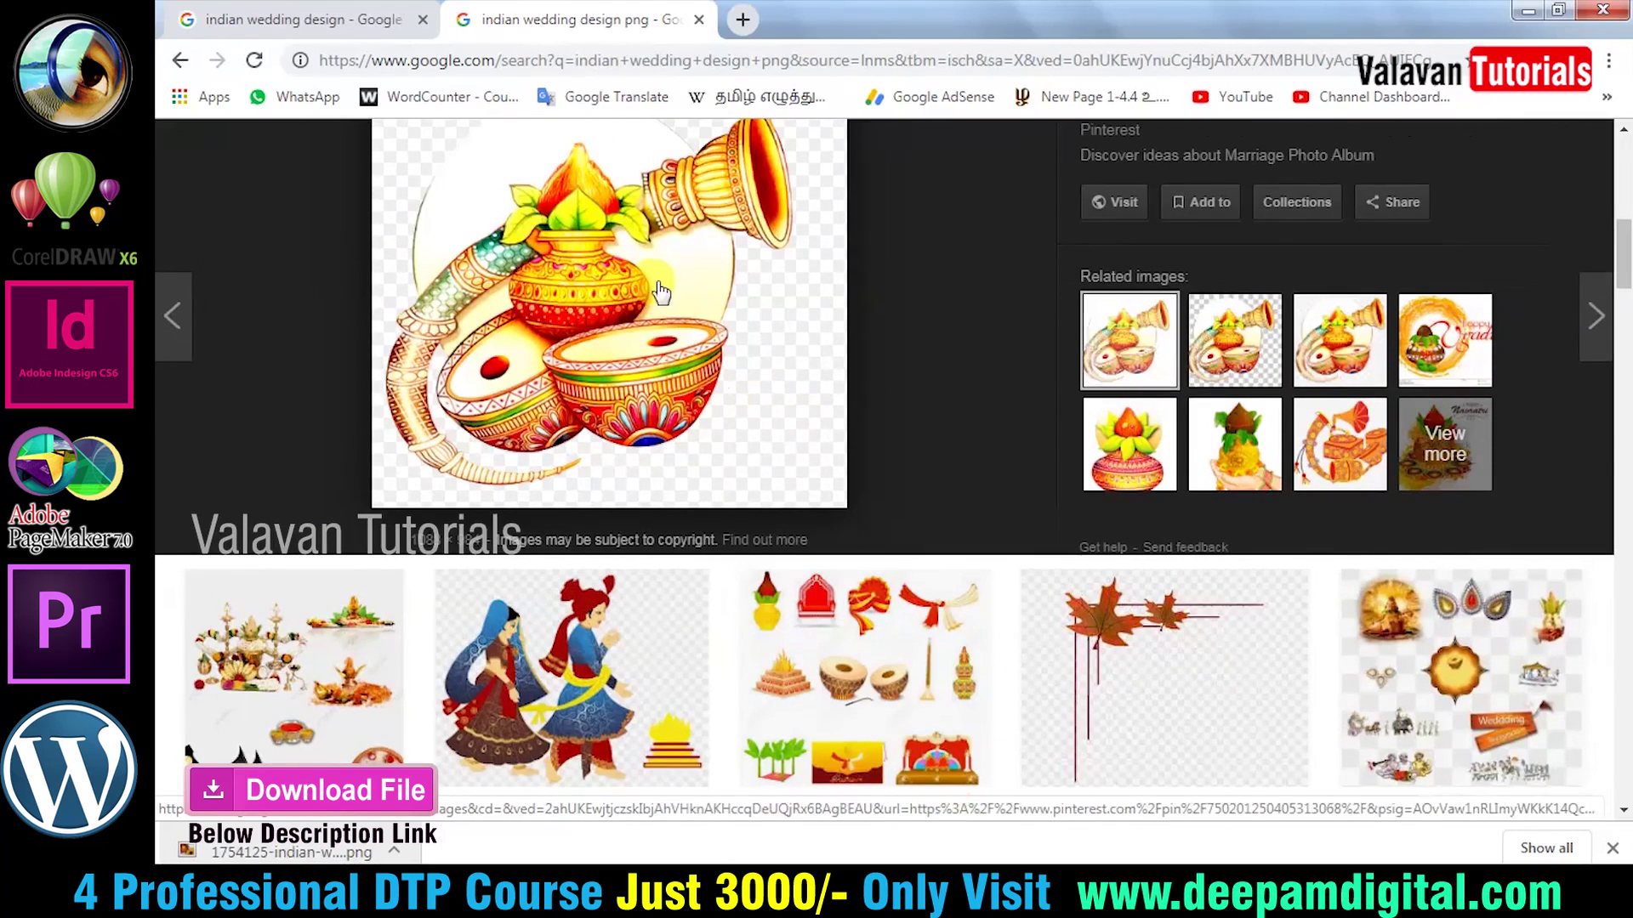
{"action": "scroll", "coordinate": [662, 294], "scroll_direction": "up", "scroll_amount": 3}
Open the kalash image full size in a new tab and save it as a PNG.
{"action": "right_click", "coordinate": [625, 452]}
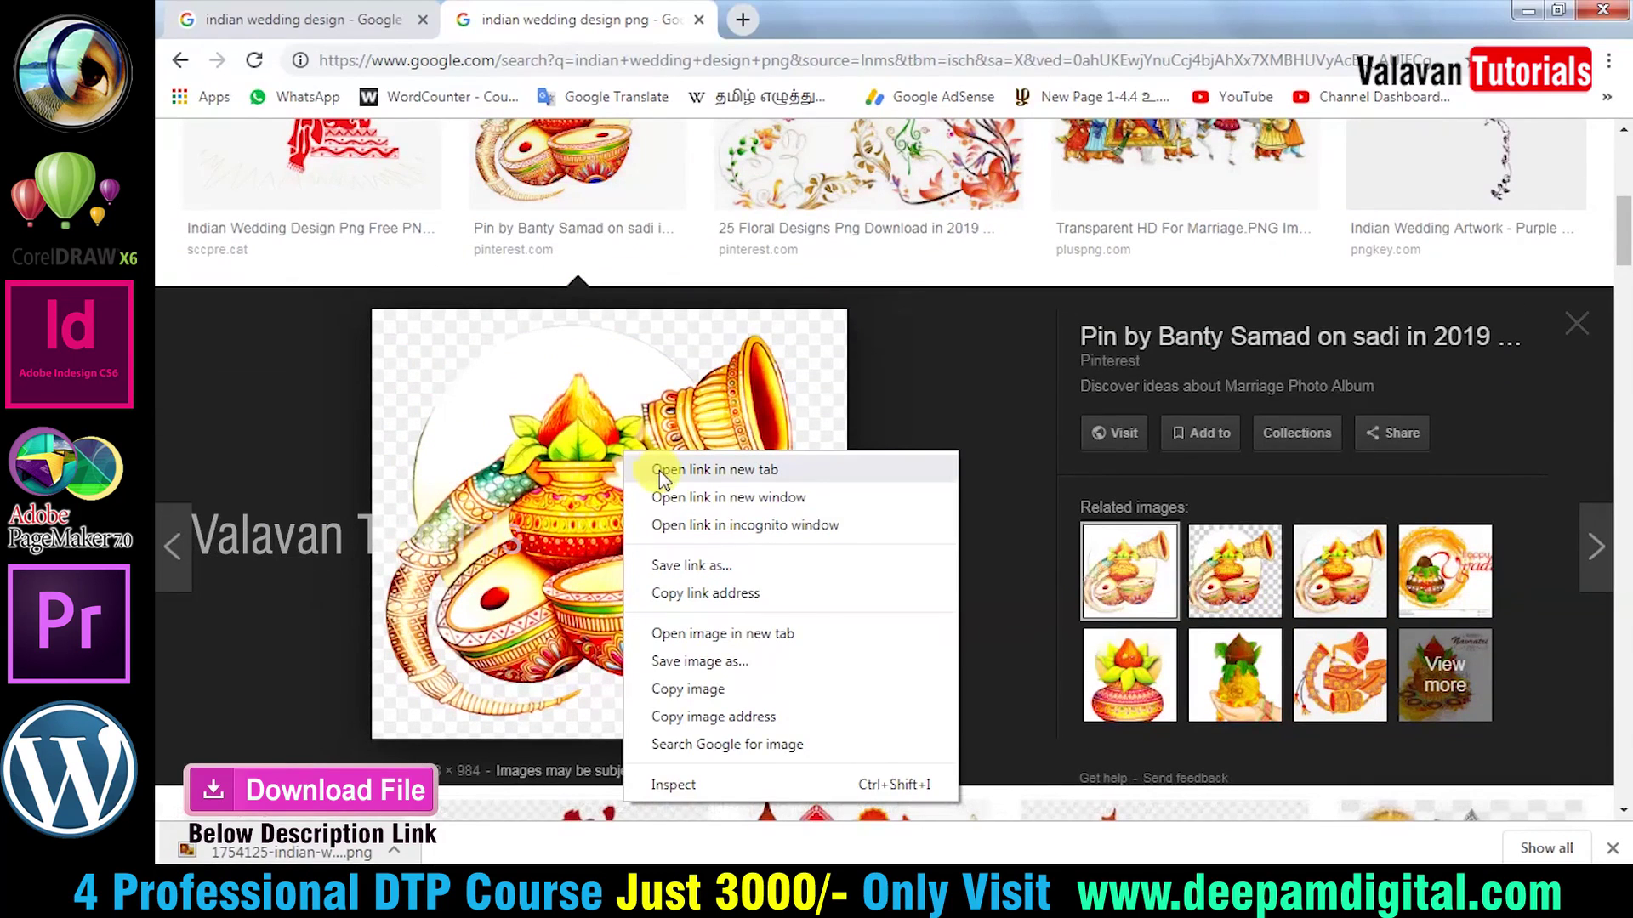
{"action": "left_click", "coordinate": [740, 634]}
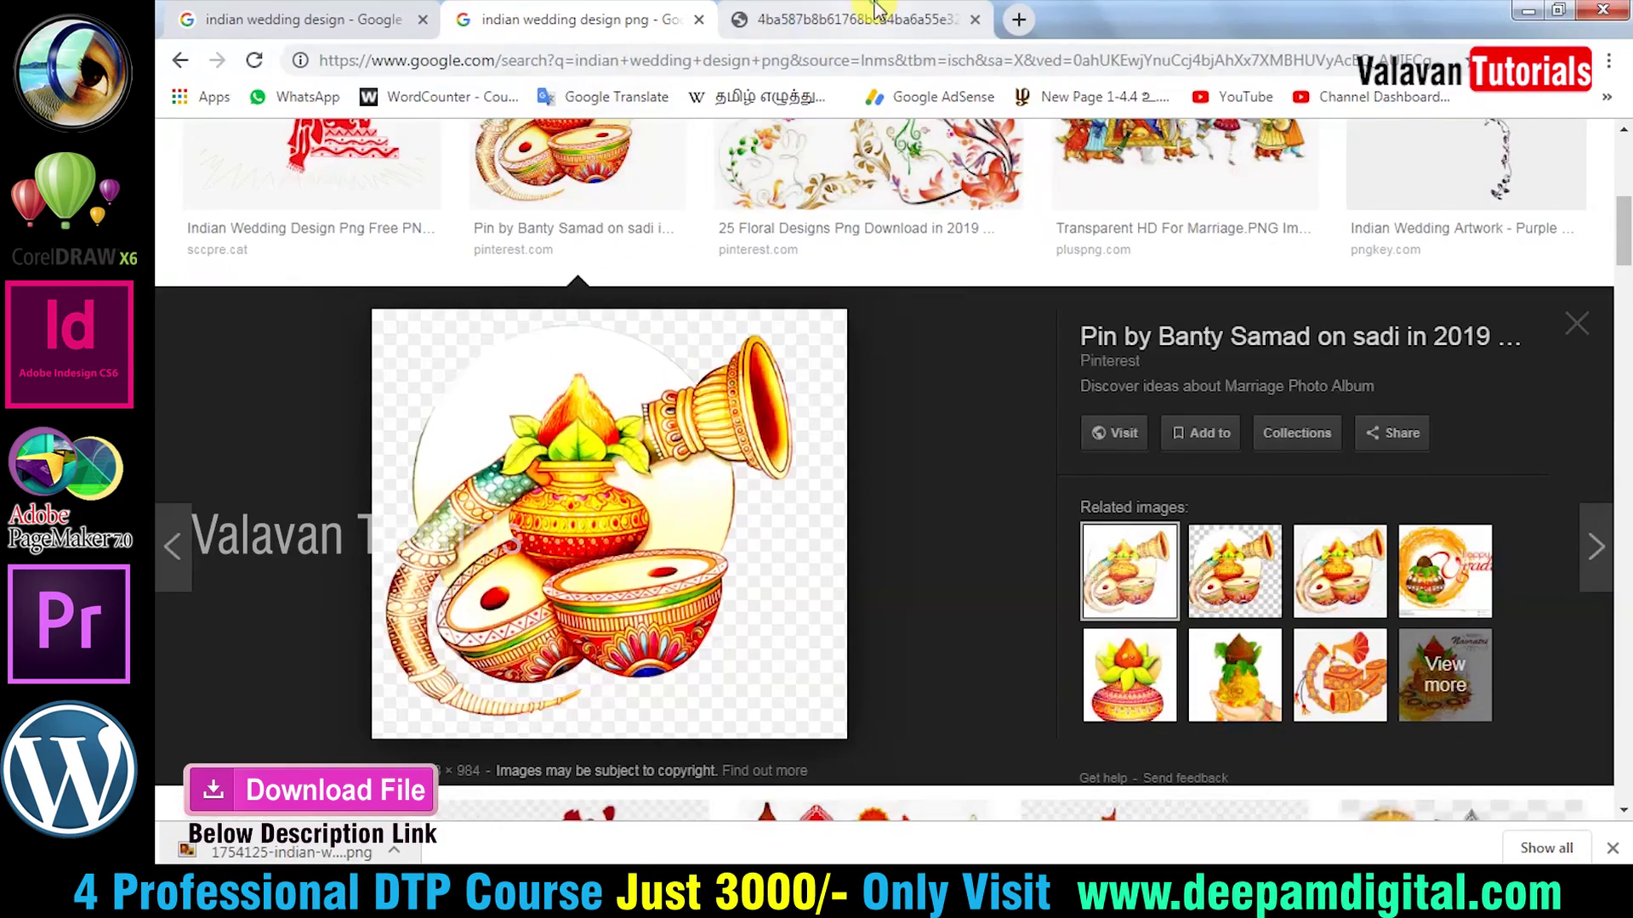
{"action": "left_click", "coordinate": [876, 11]}
{"action": "right_click", "coordinate": [884, 306]}
{"action": "left_click", "coordinate": [805, 271]}
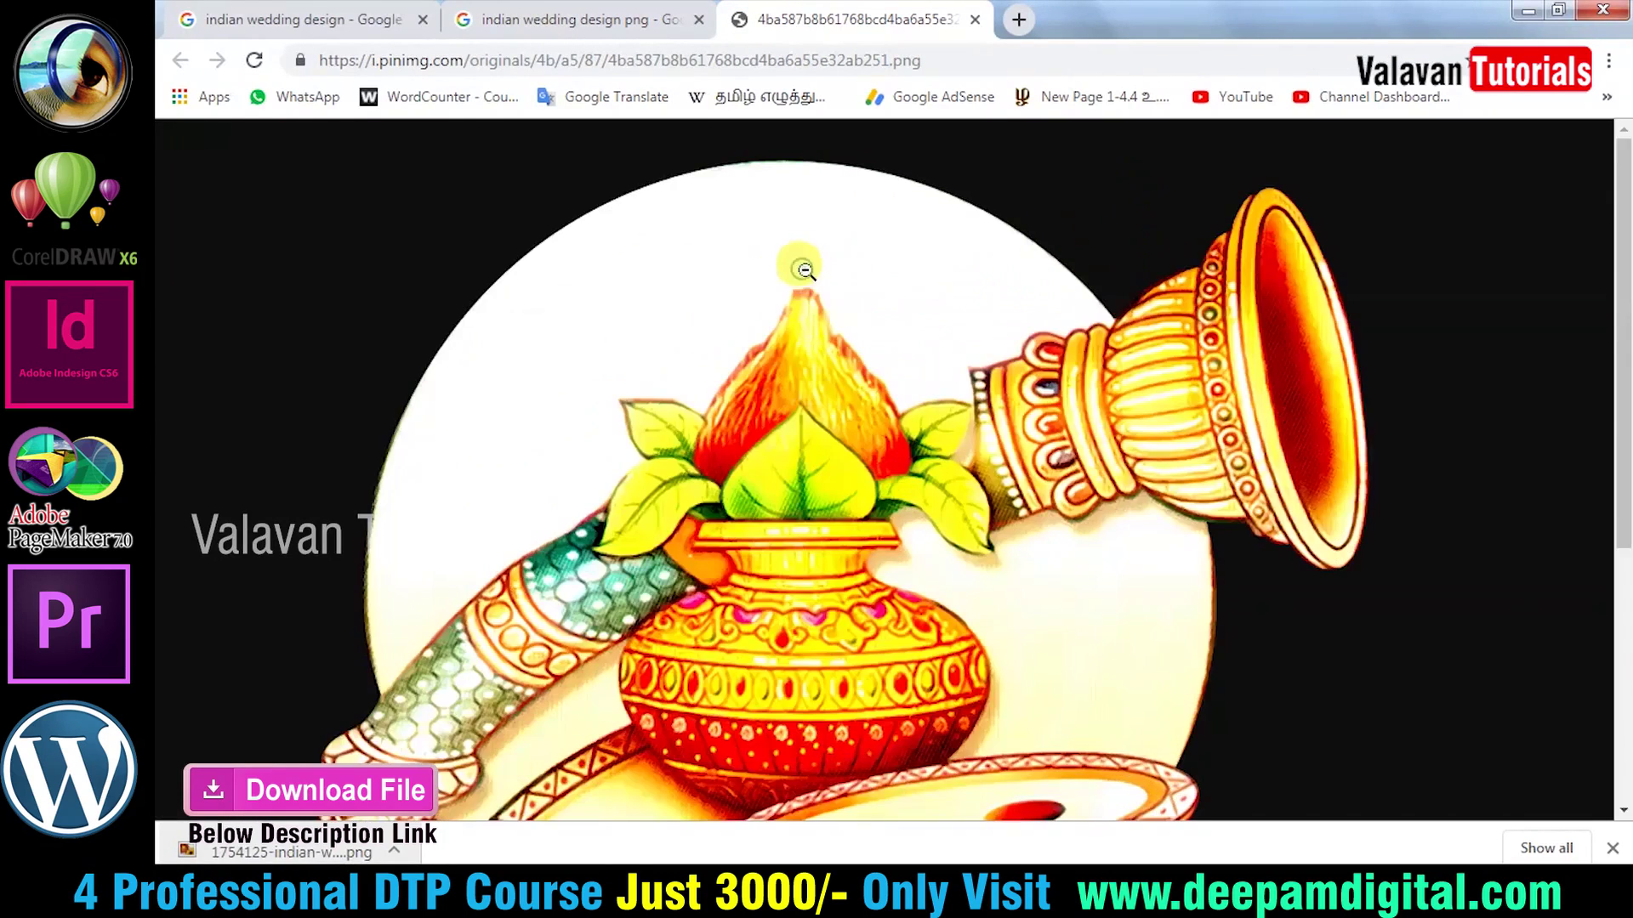
{"action": "right_click", "coordinate": [939, 311]}
{"action": "key", "text": "Escape"}
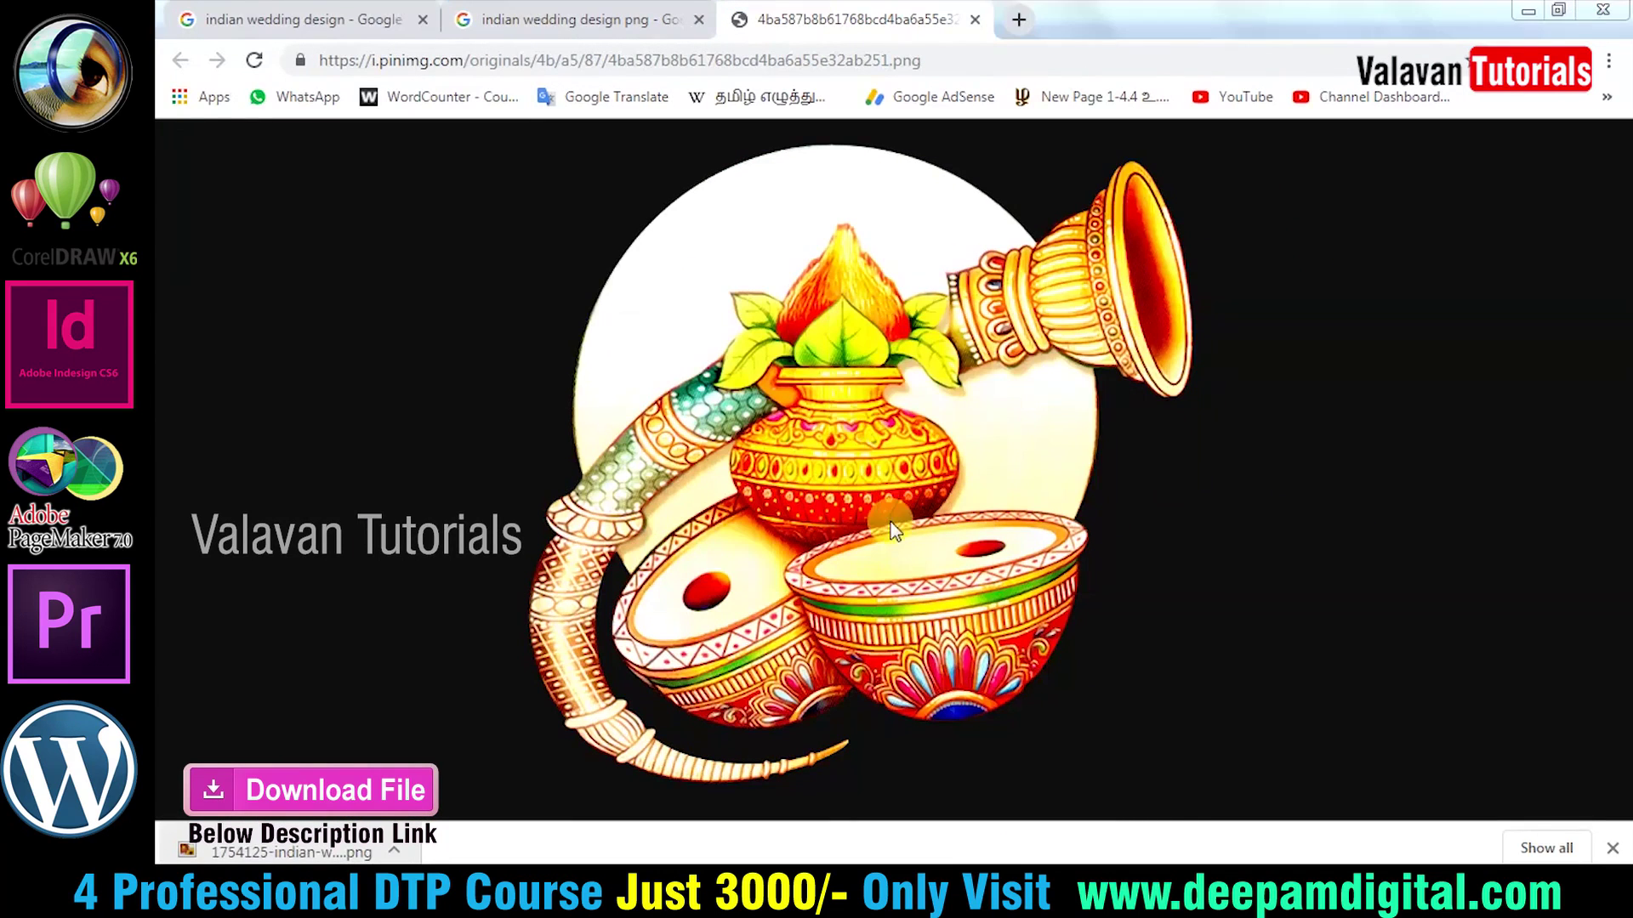
{"action": "key", "text": "ctrl+s"}
{"action": "left_click", "coordinate": [695, 513]}
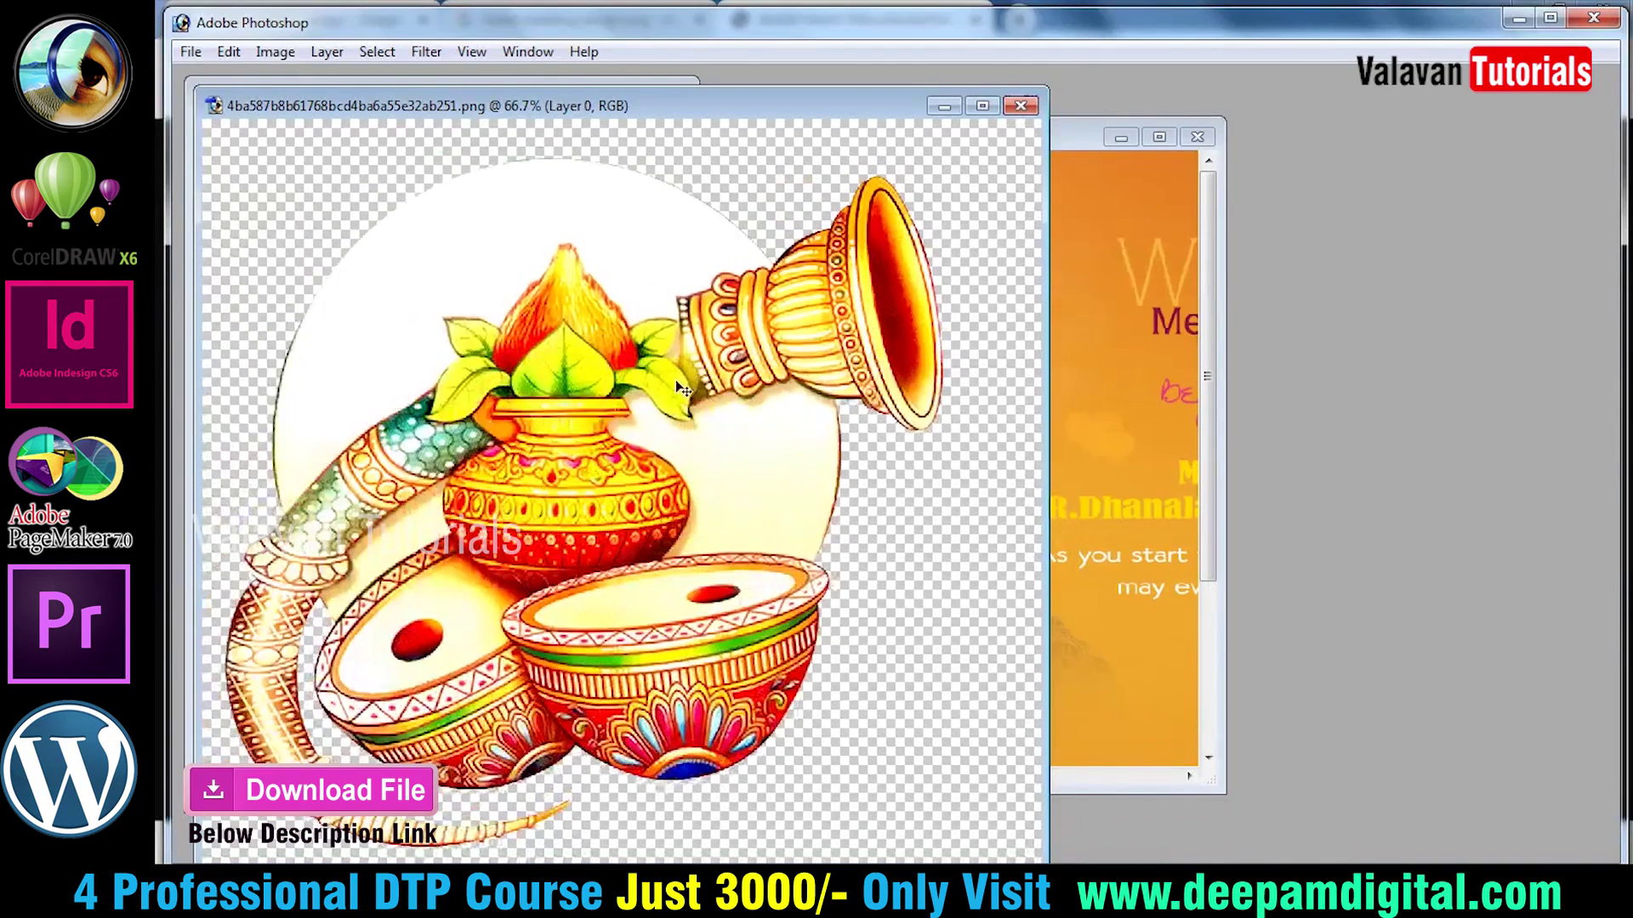
Move the clipart window aside to bring Untitled-1 forward, showing the toolbox and Layers palette.
{"action": "left_click_drag", "start_coordinate": [860, 106], "coordinate": [1291, 109]}
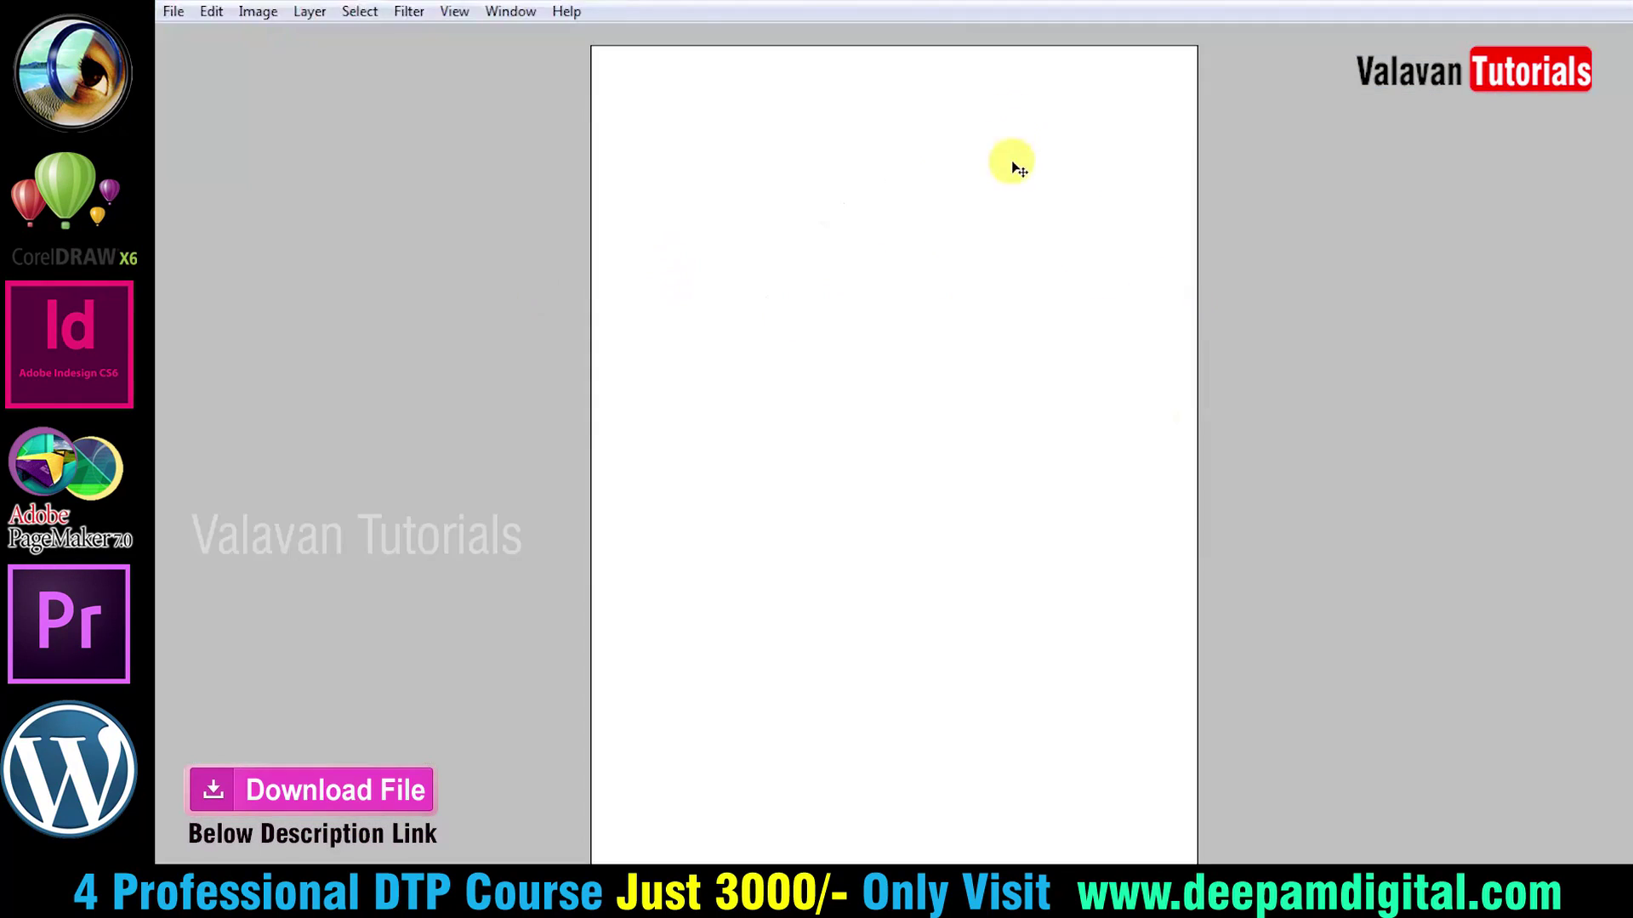
{"action": "right_click", "coordinate": [948, 180]}
{"action": "left_click", "coordinate": [1000, 198]}
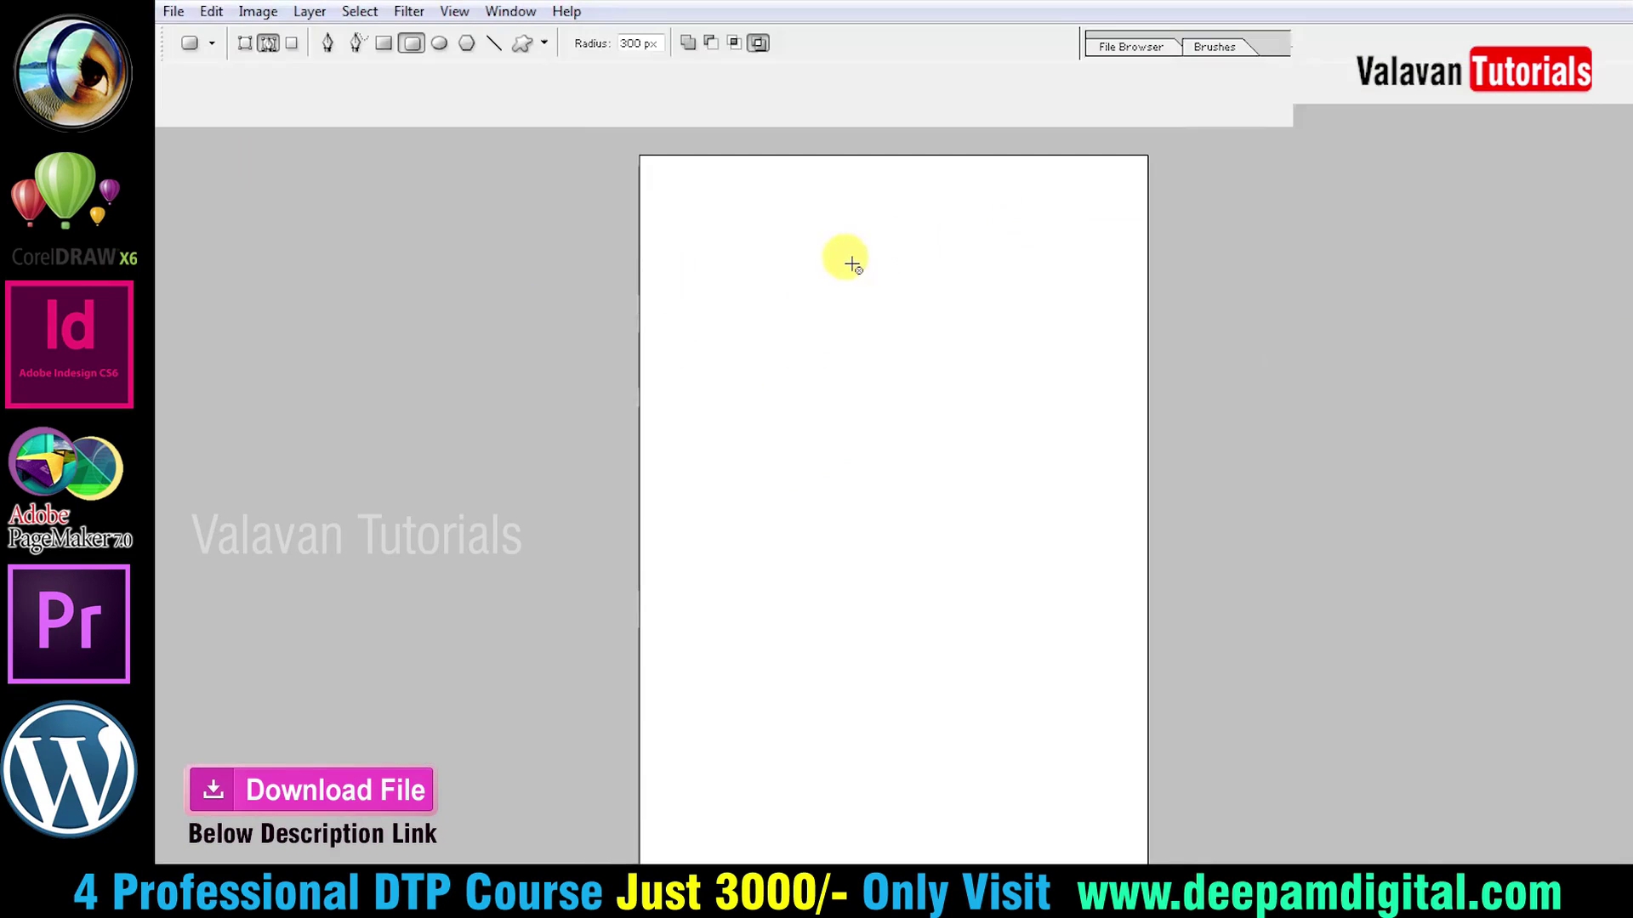
{"action": "key", "text": "Tab"}
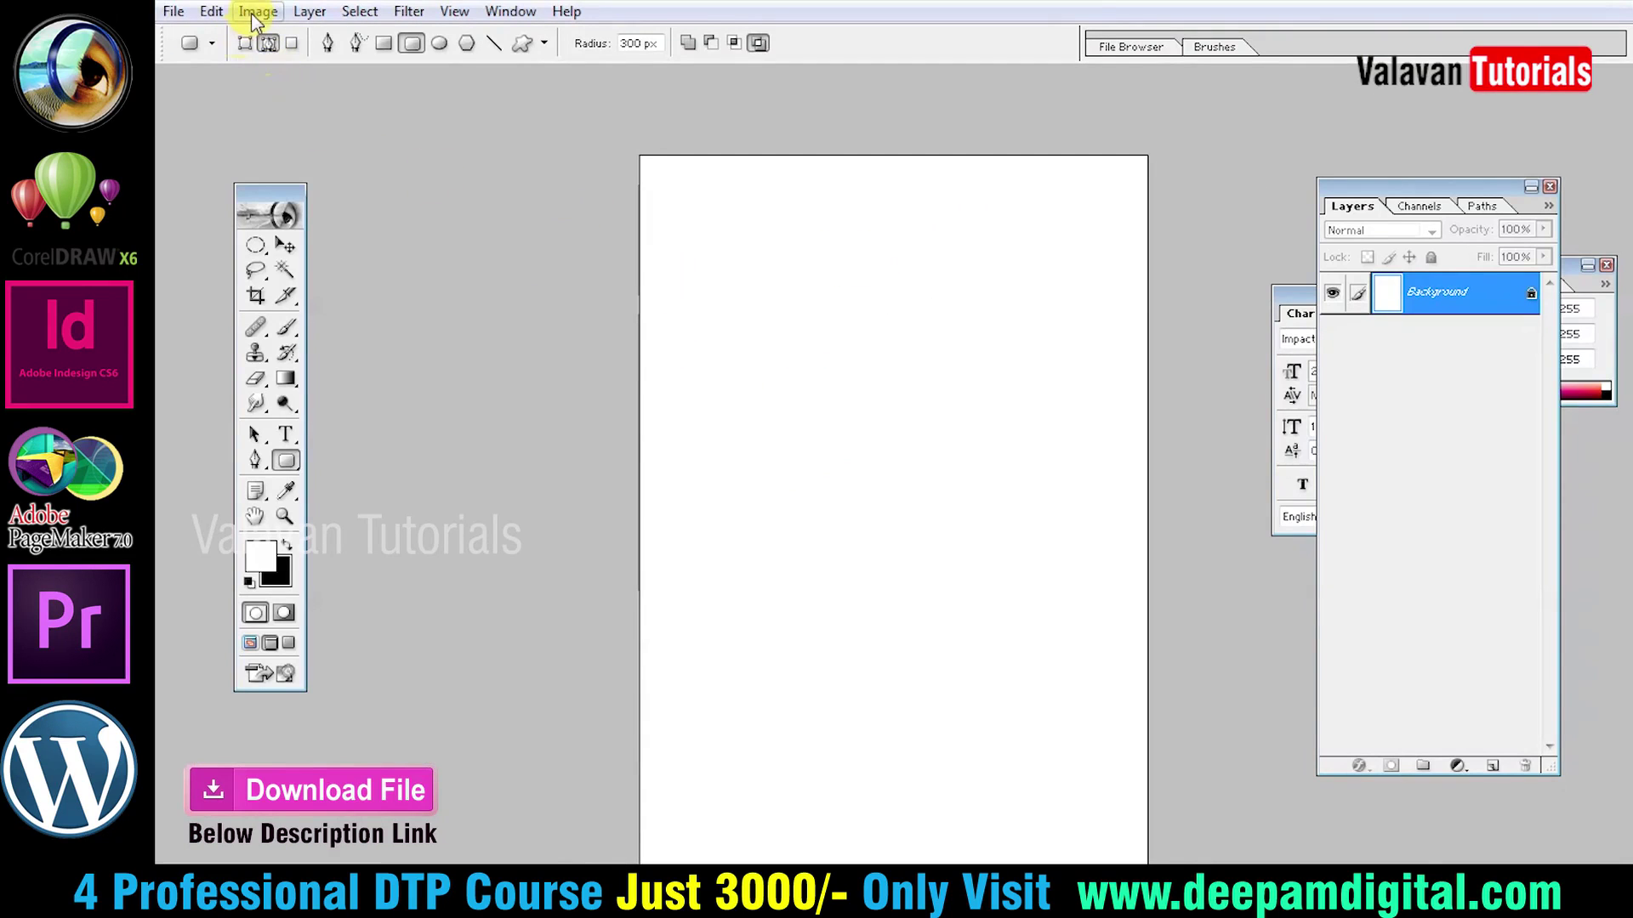
Turn on rulers and confirm both top and side rulers use millimetres.
{"action": "left_click", "coordinate": [457, 11]}
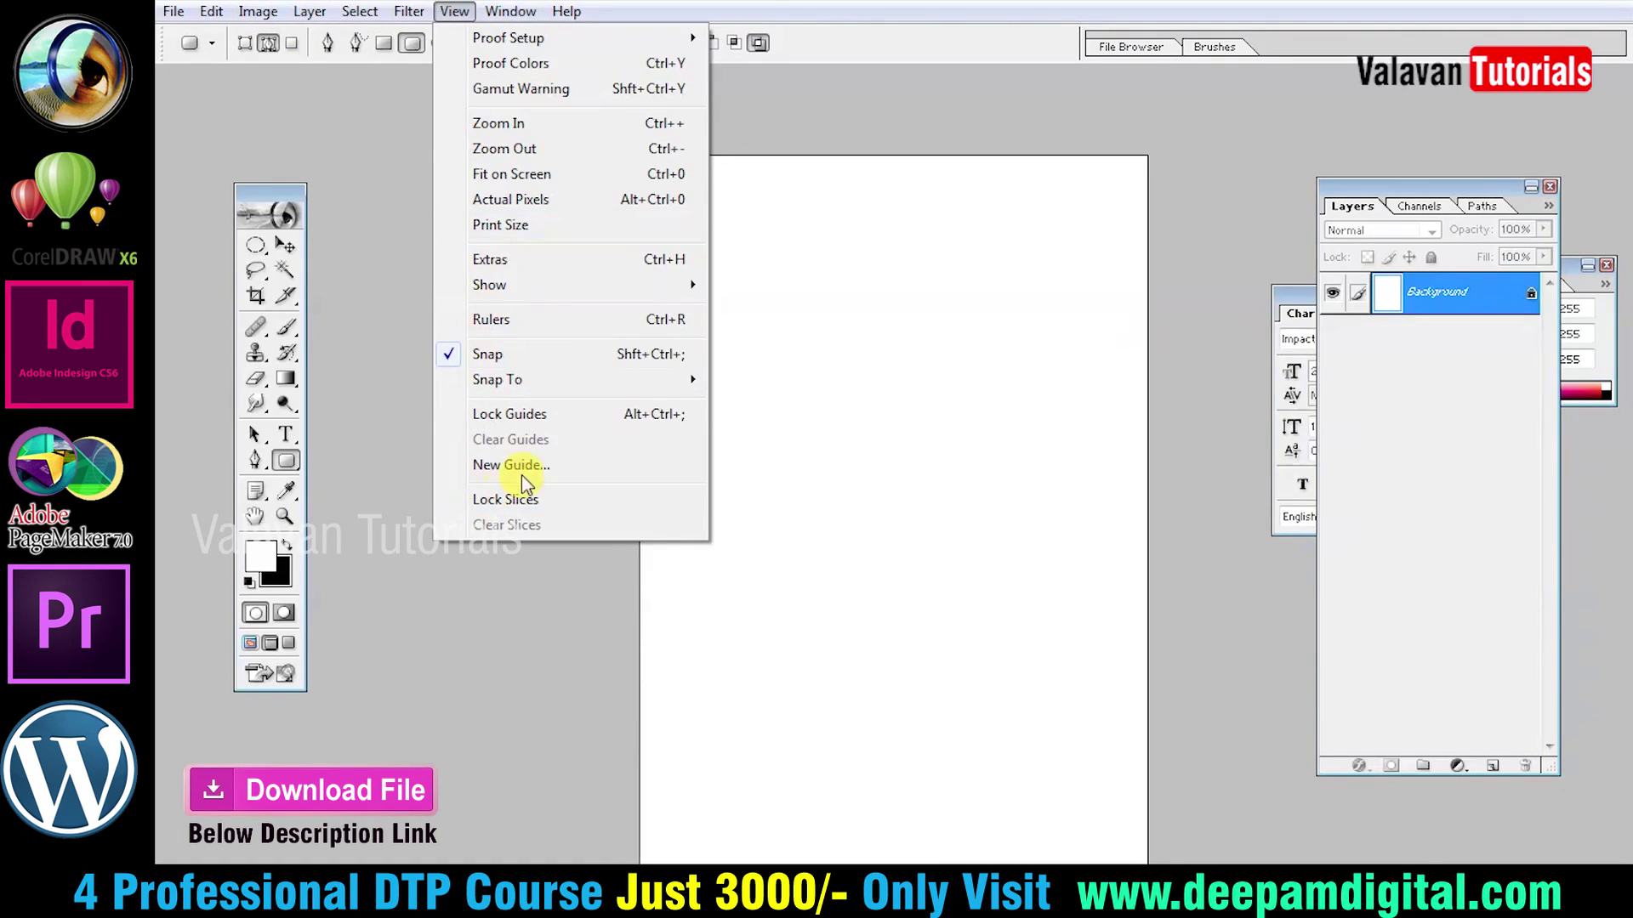
{"action": "left_click", "coordinate": [989, 34]}
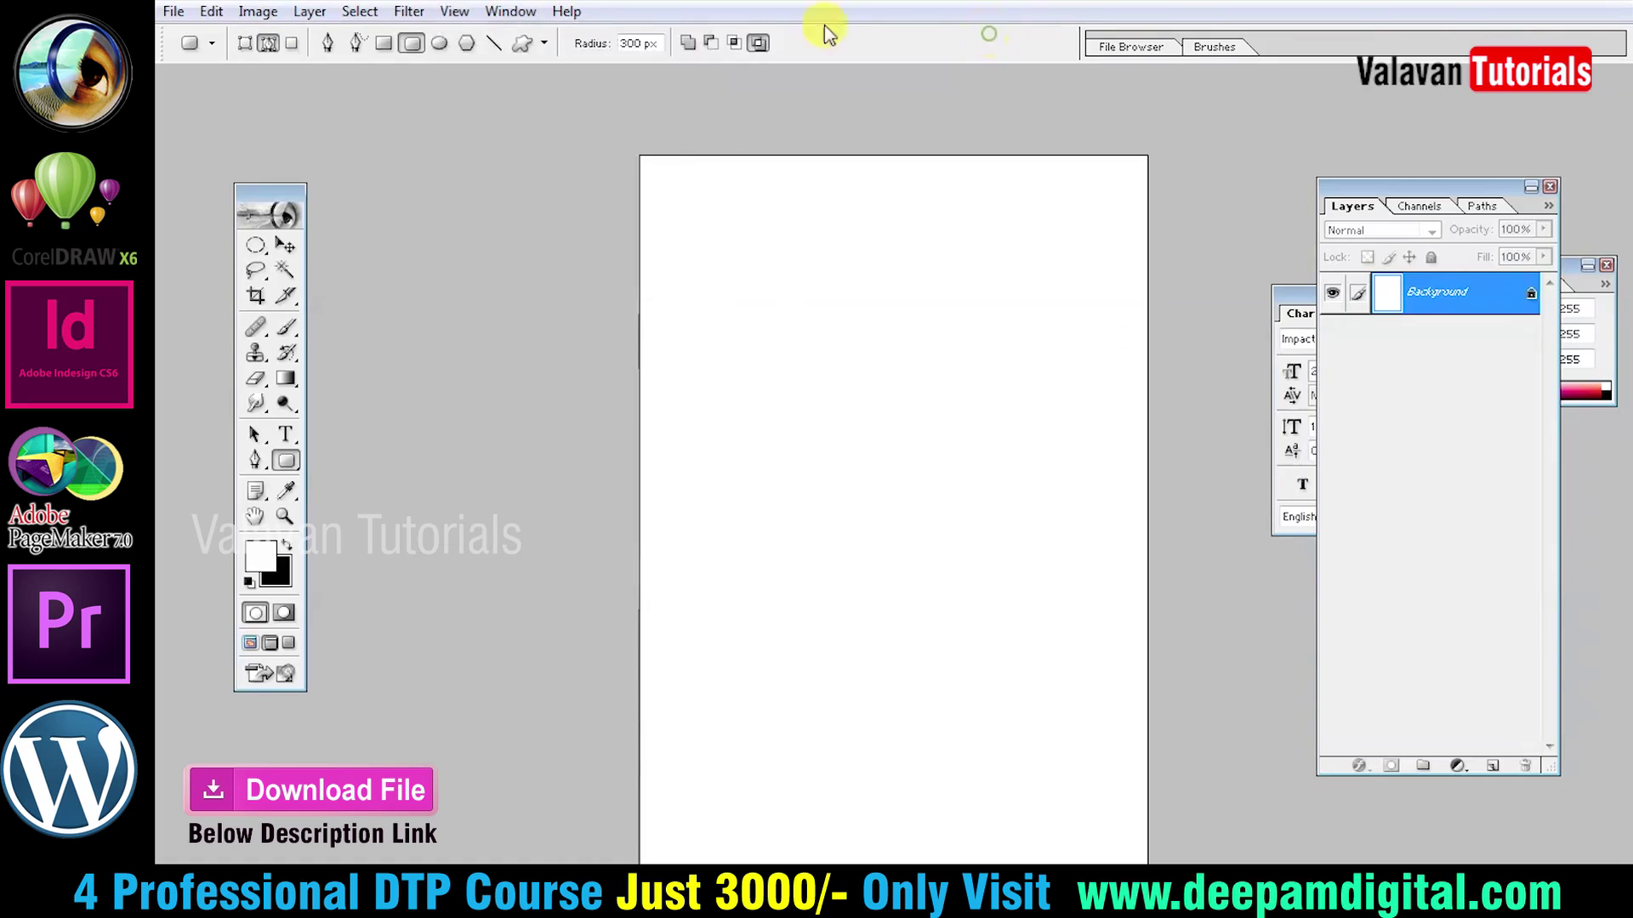
{"action": "left_click", "coordinate": [510, 12]}
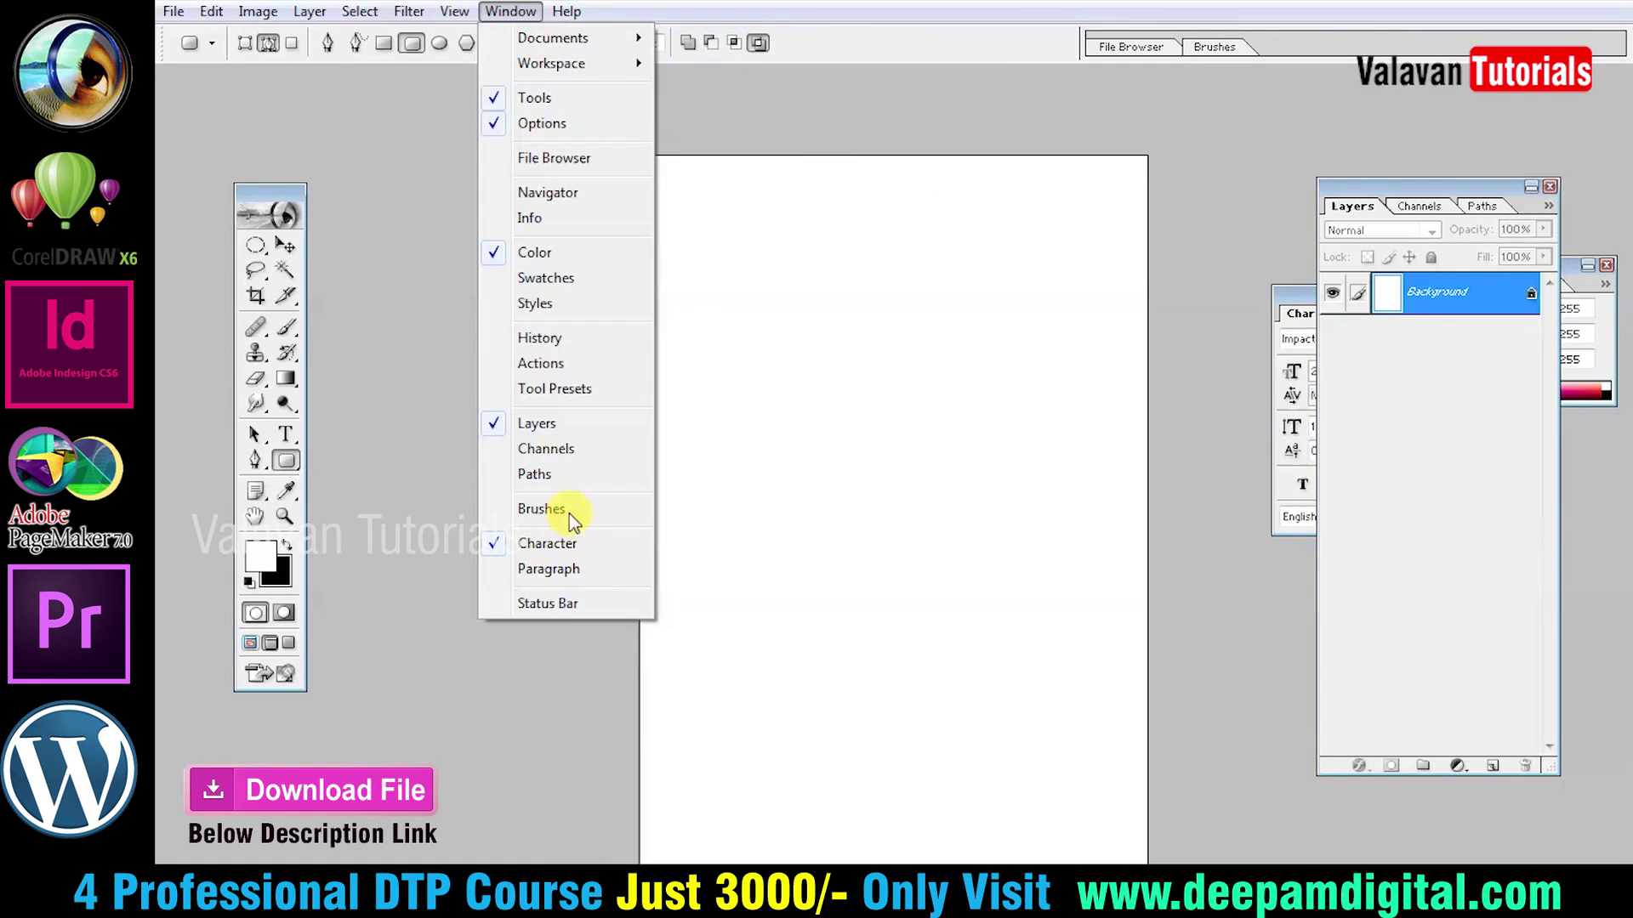
{"action": "mouse_move", "coordinate": [490, 284]}
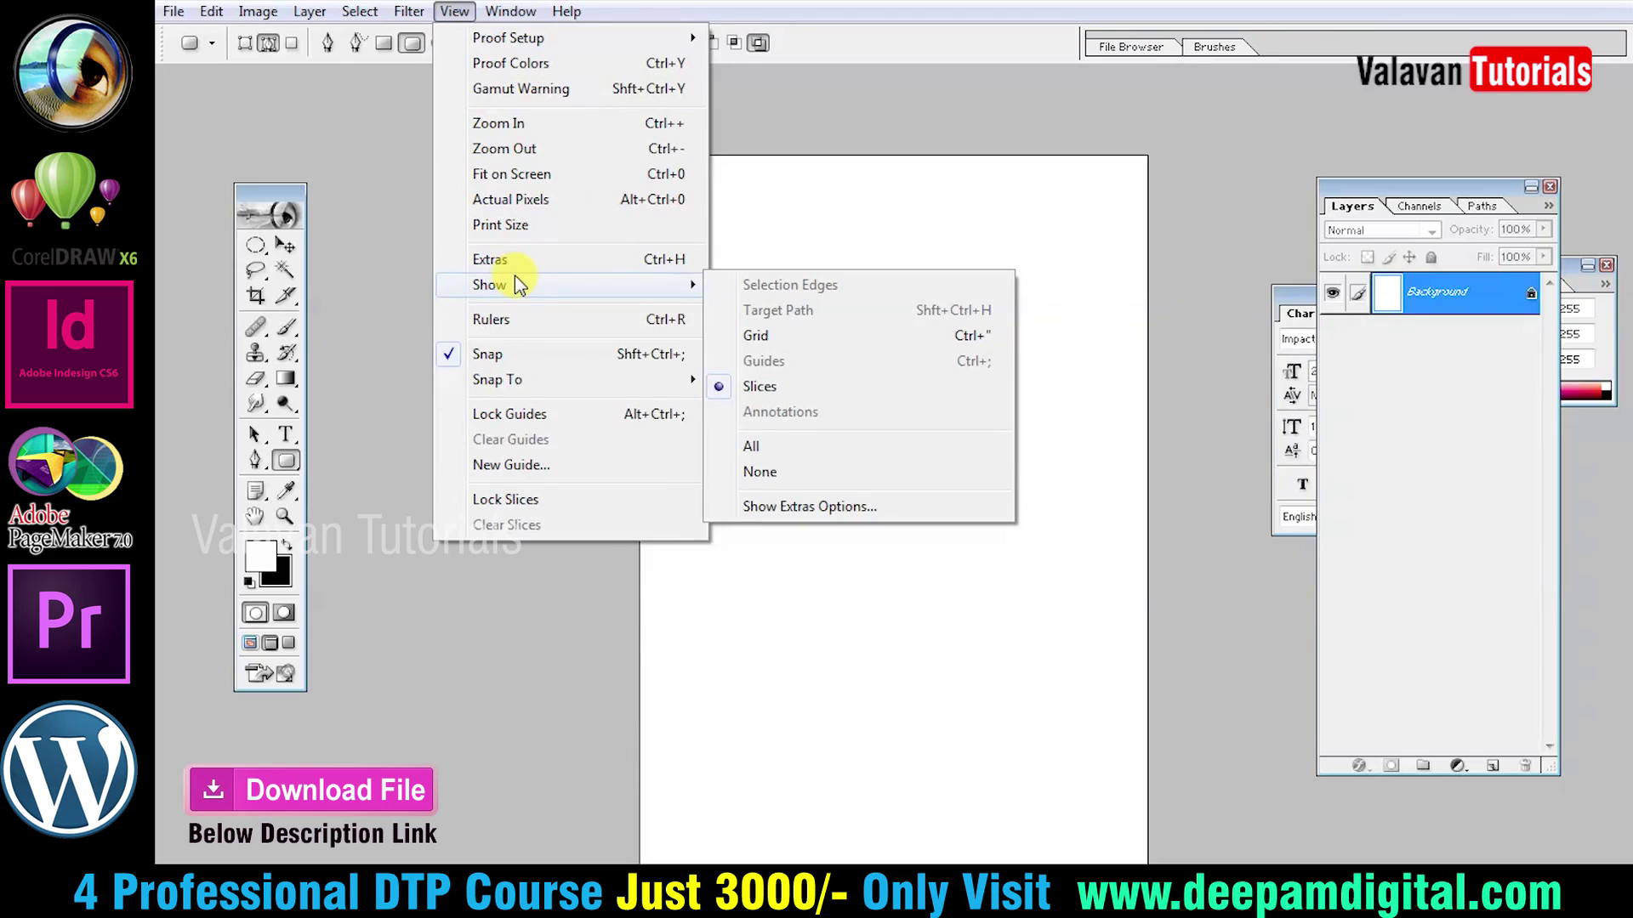
{"action": "left_click", "coordinate": [537, 320]}
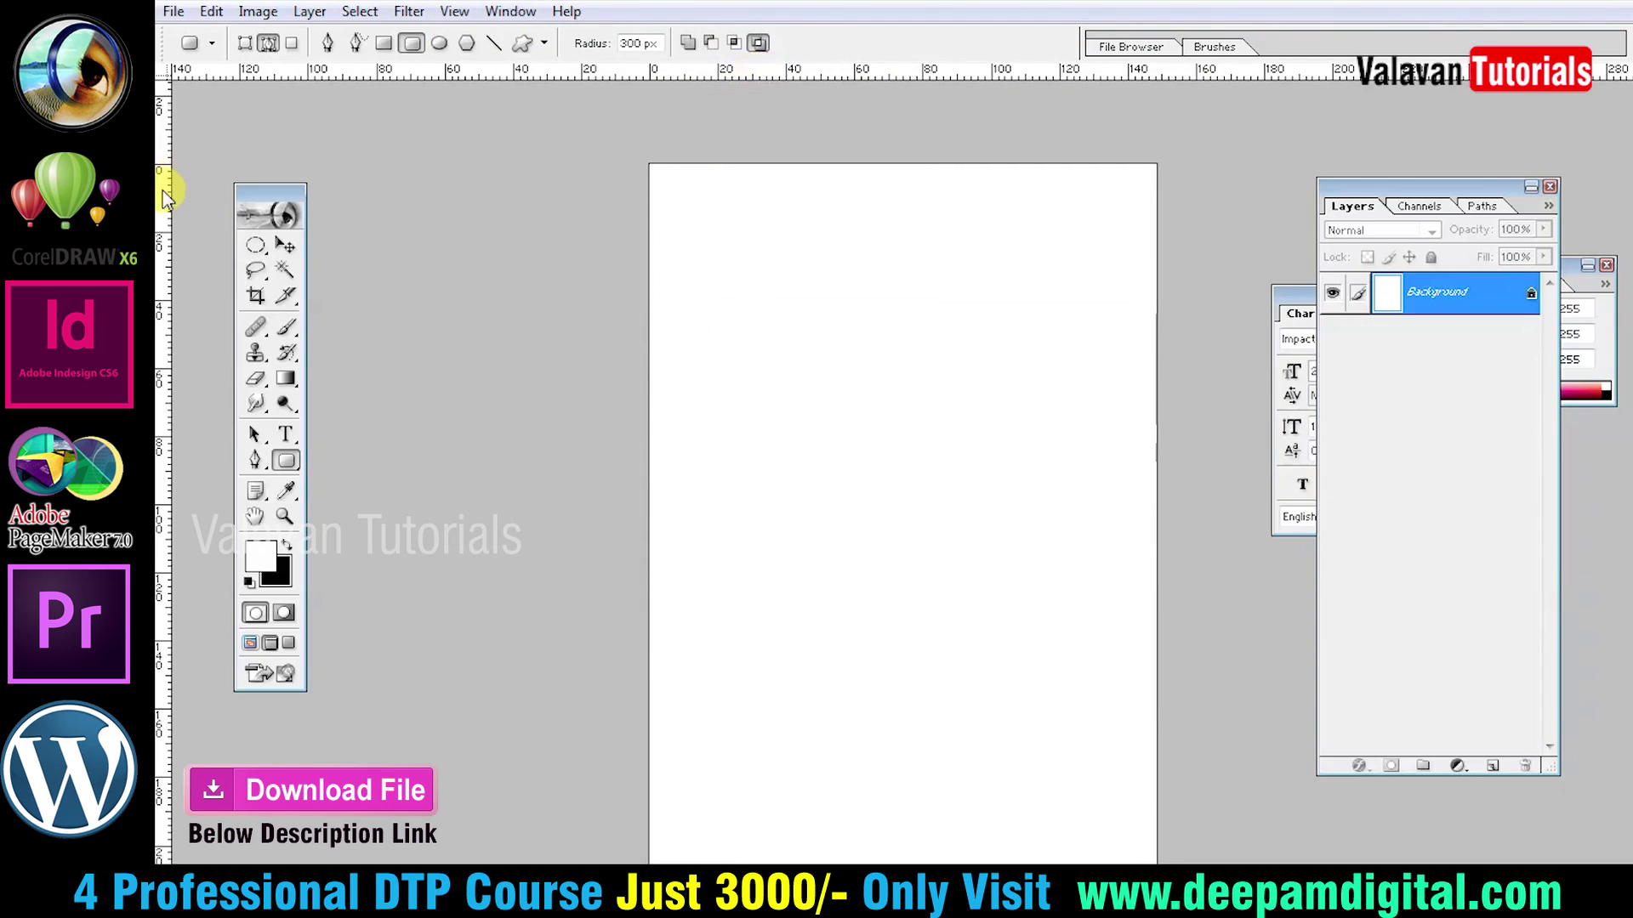
{"action": "right_click", "coordinate": [776, 74]}
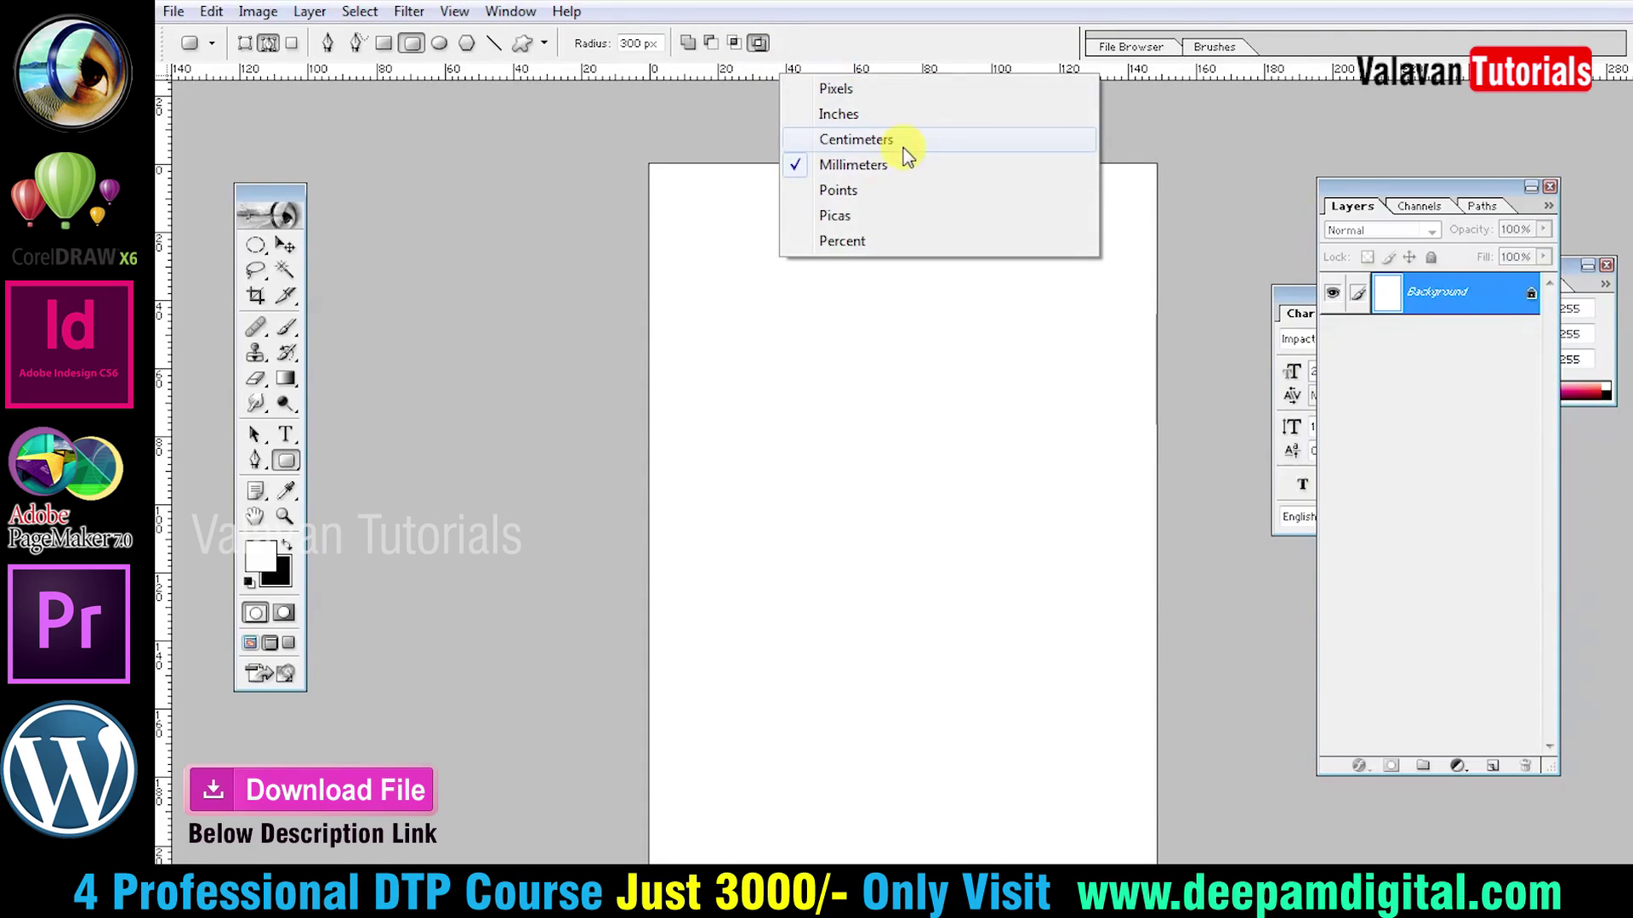
{"action": "right_click", "coordinate": [170, 344]}
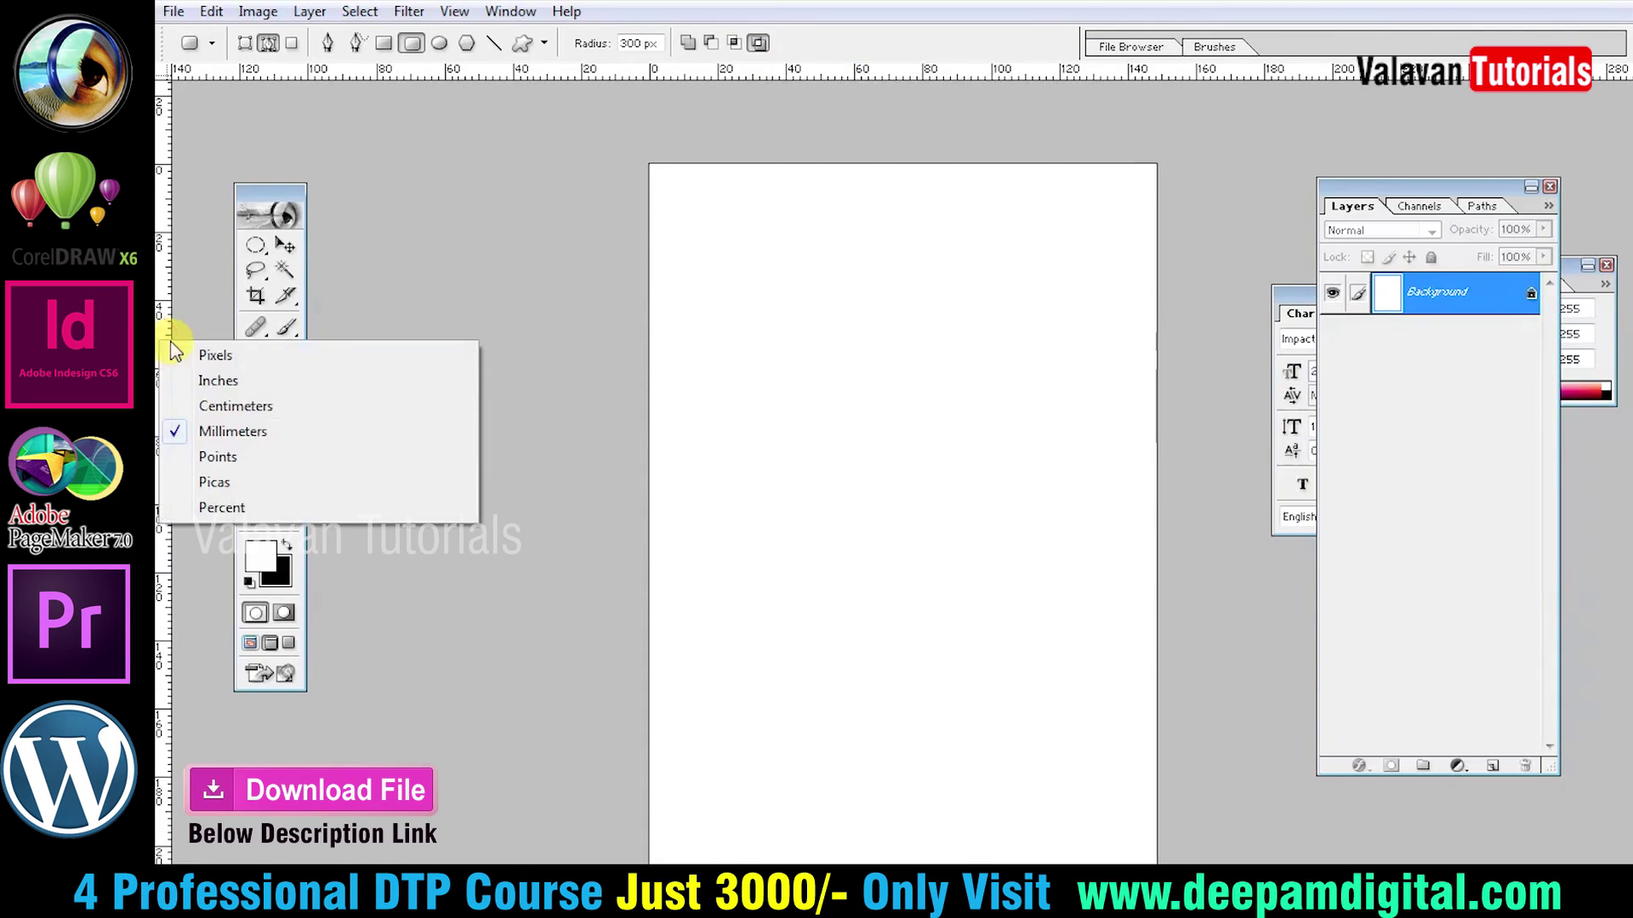
{"action": "left_click", "coordinate": [454, 11]}
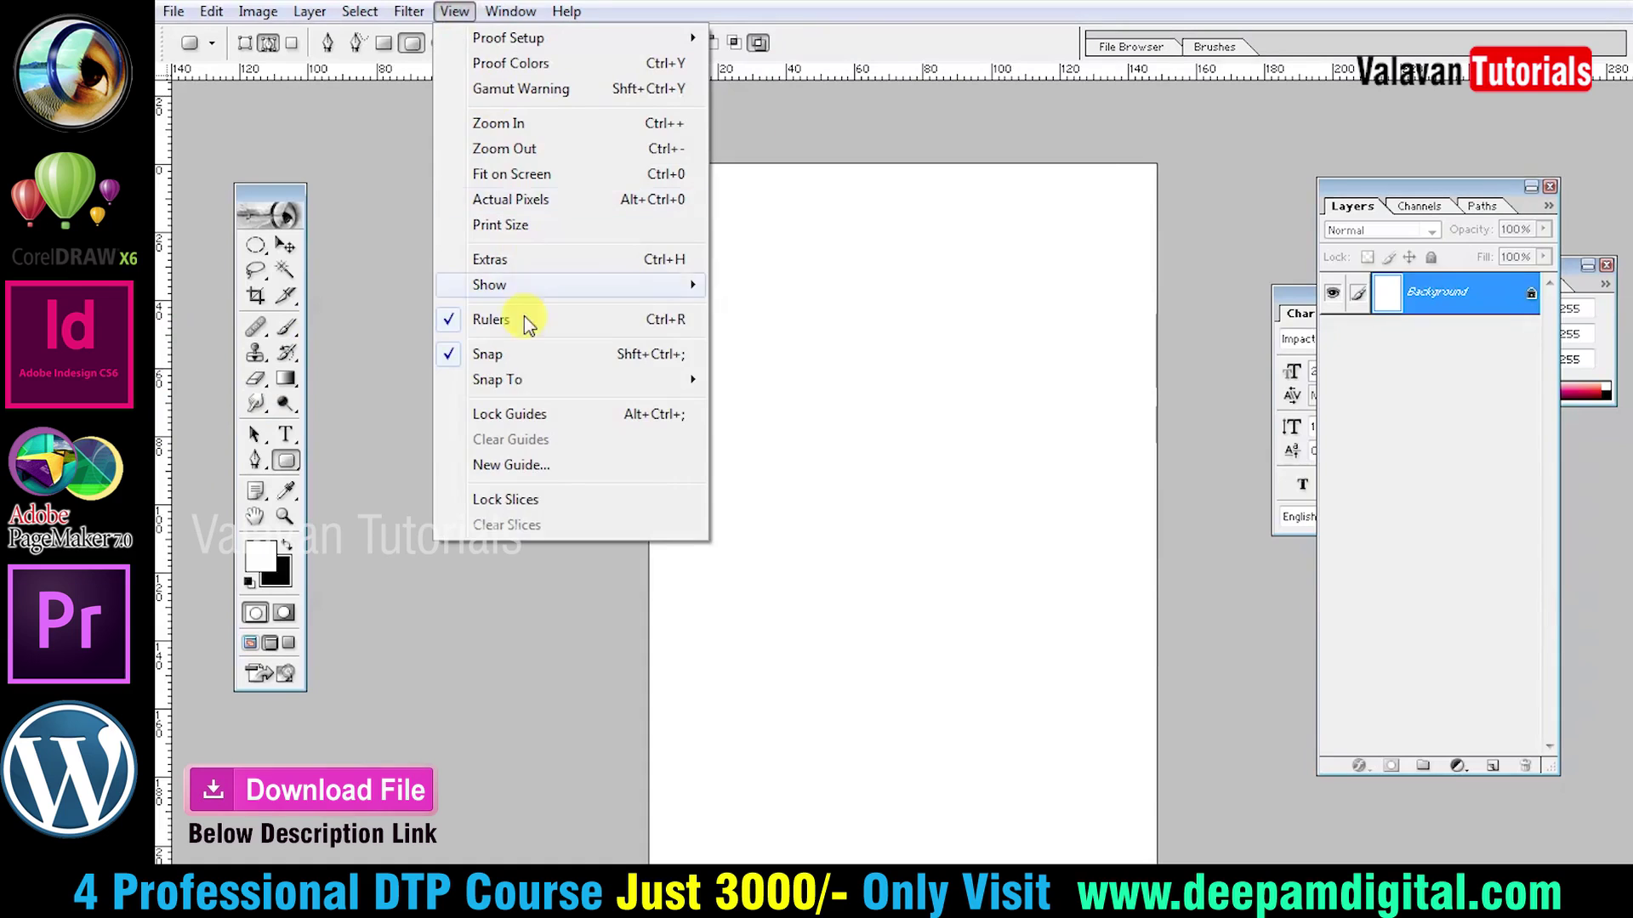
Add a vertical and a horizontal guide, each at 10 mm.
{"action": "left_click", "coordinate": [511, 465]}
{"action": "type", "text": "1"}
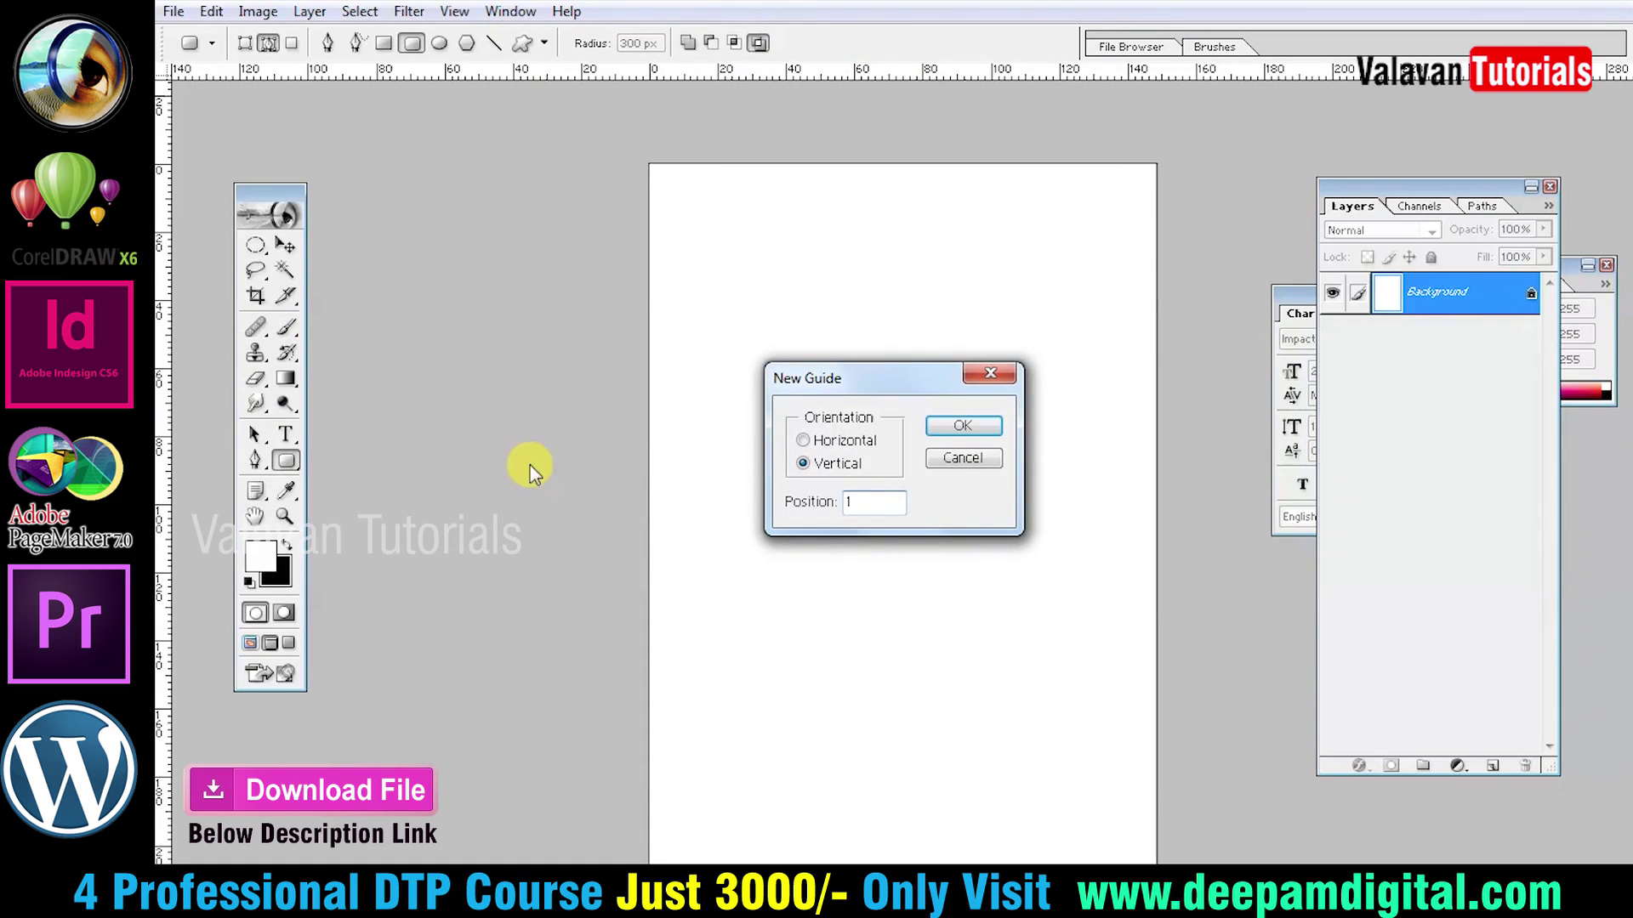
{"action": "type", "text": "0"}
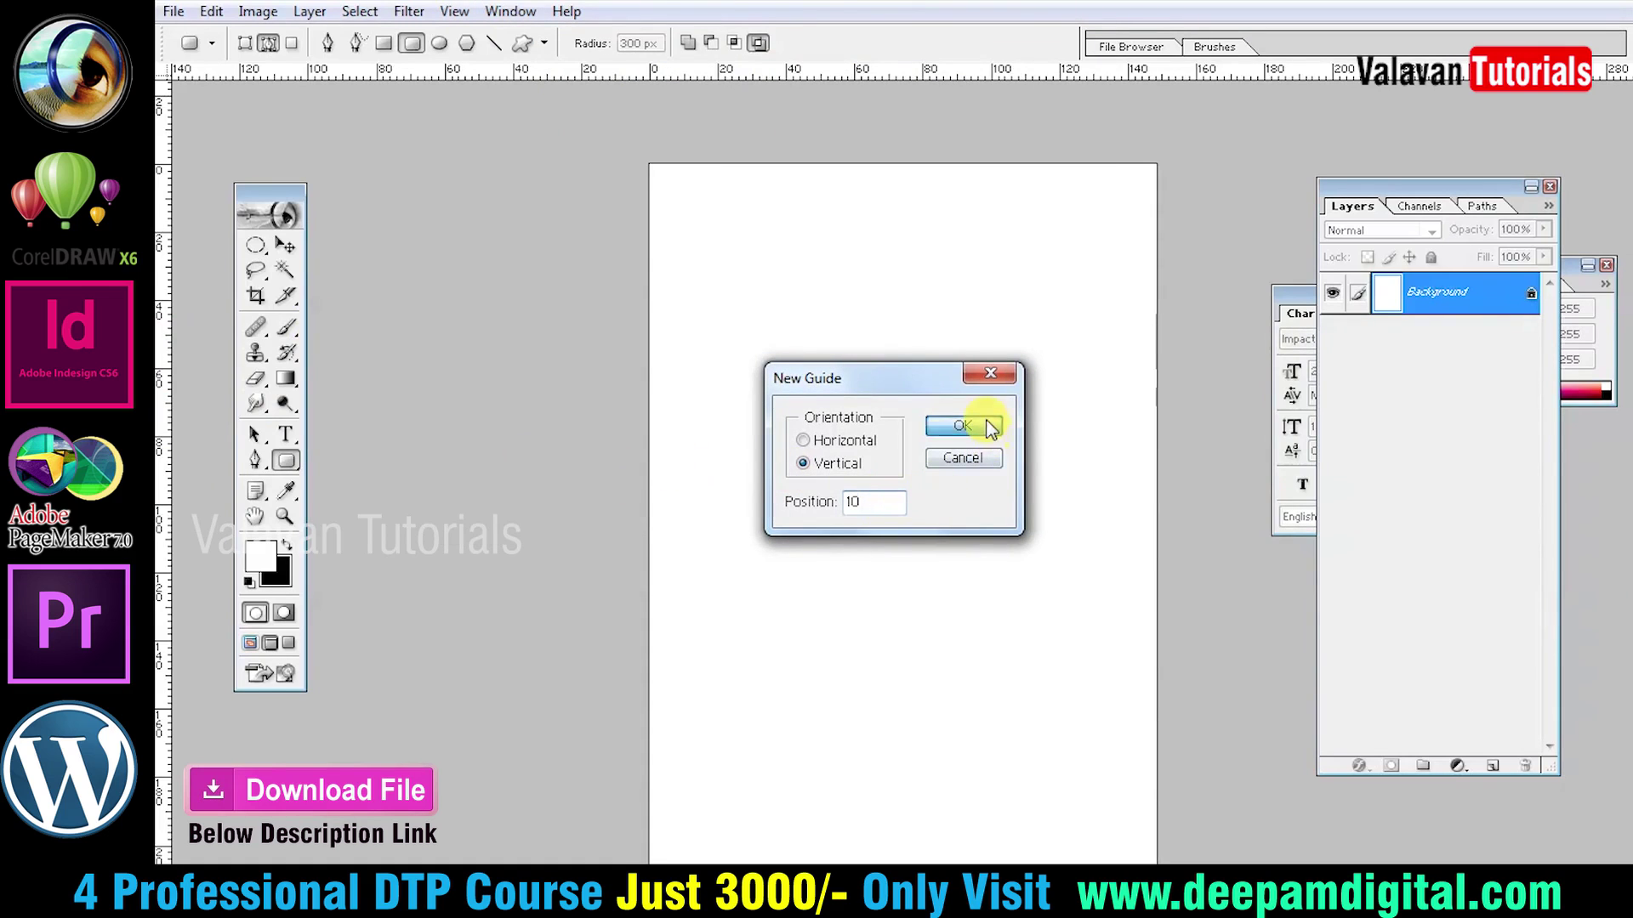
{"action": "left_click", "coordinate": [969, 426]}
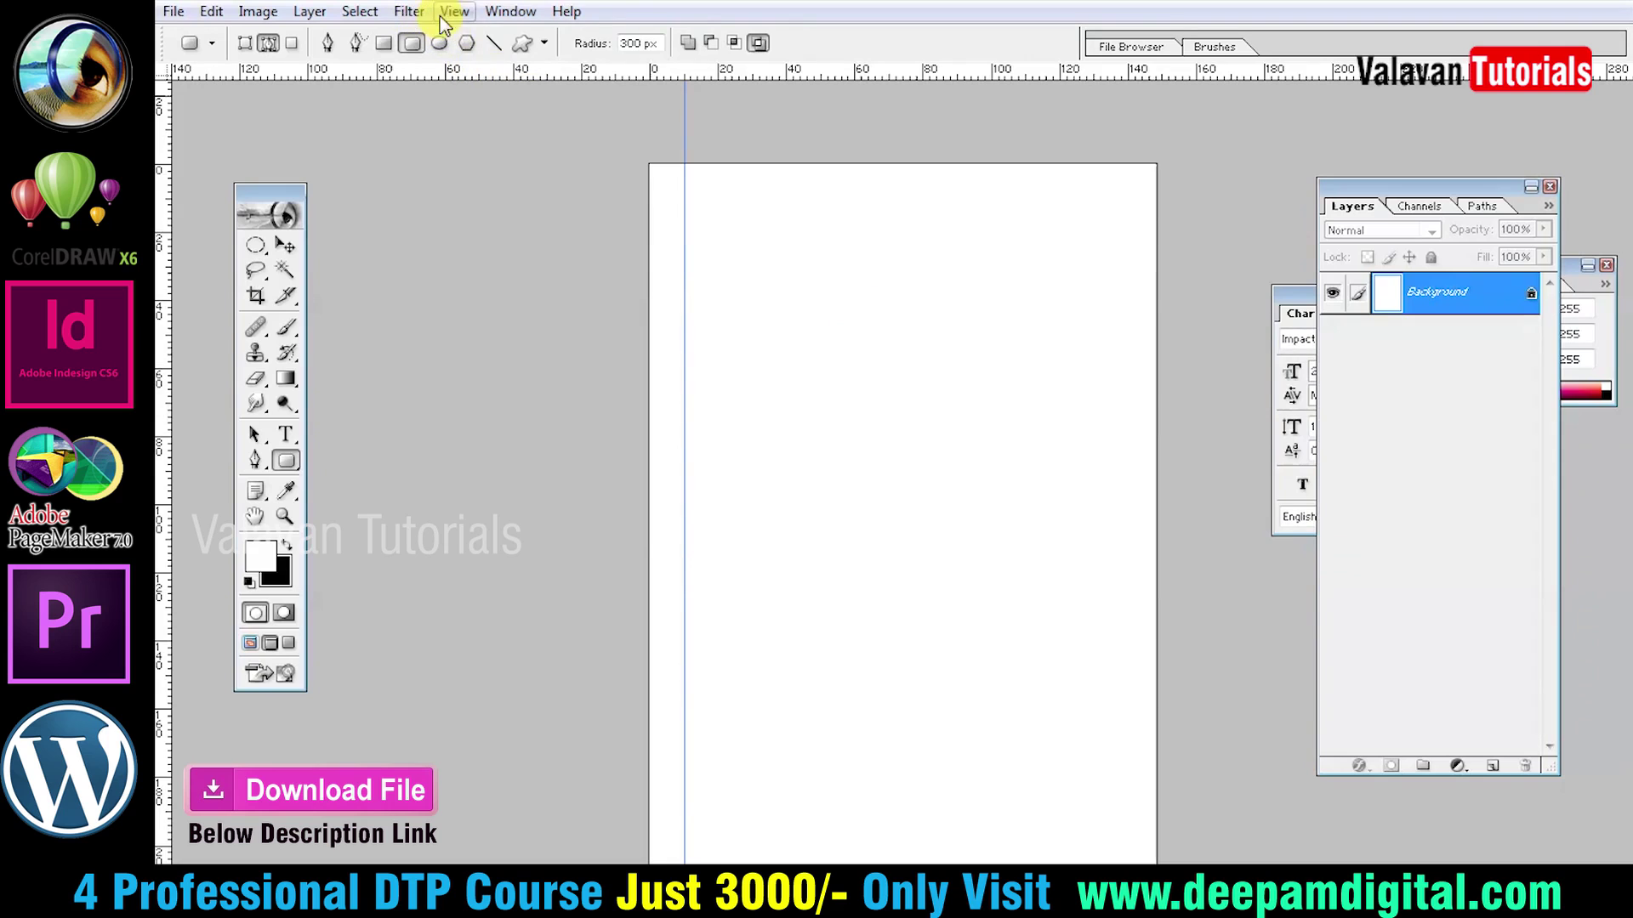
{"action": "left_click", "coordinate": [453, 11]}
{"action": "left_click", "coordinate": [530, 457]}
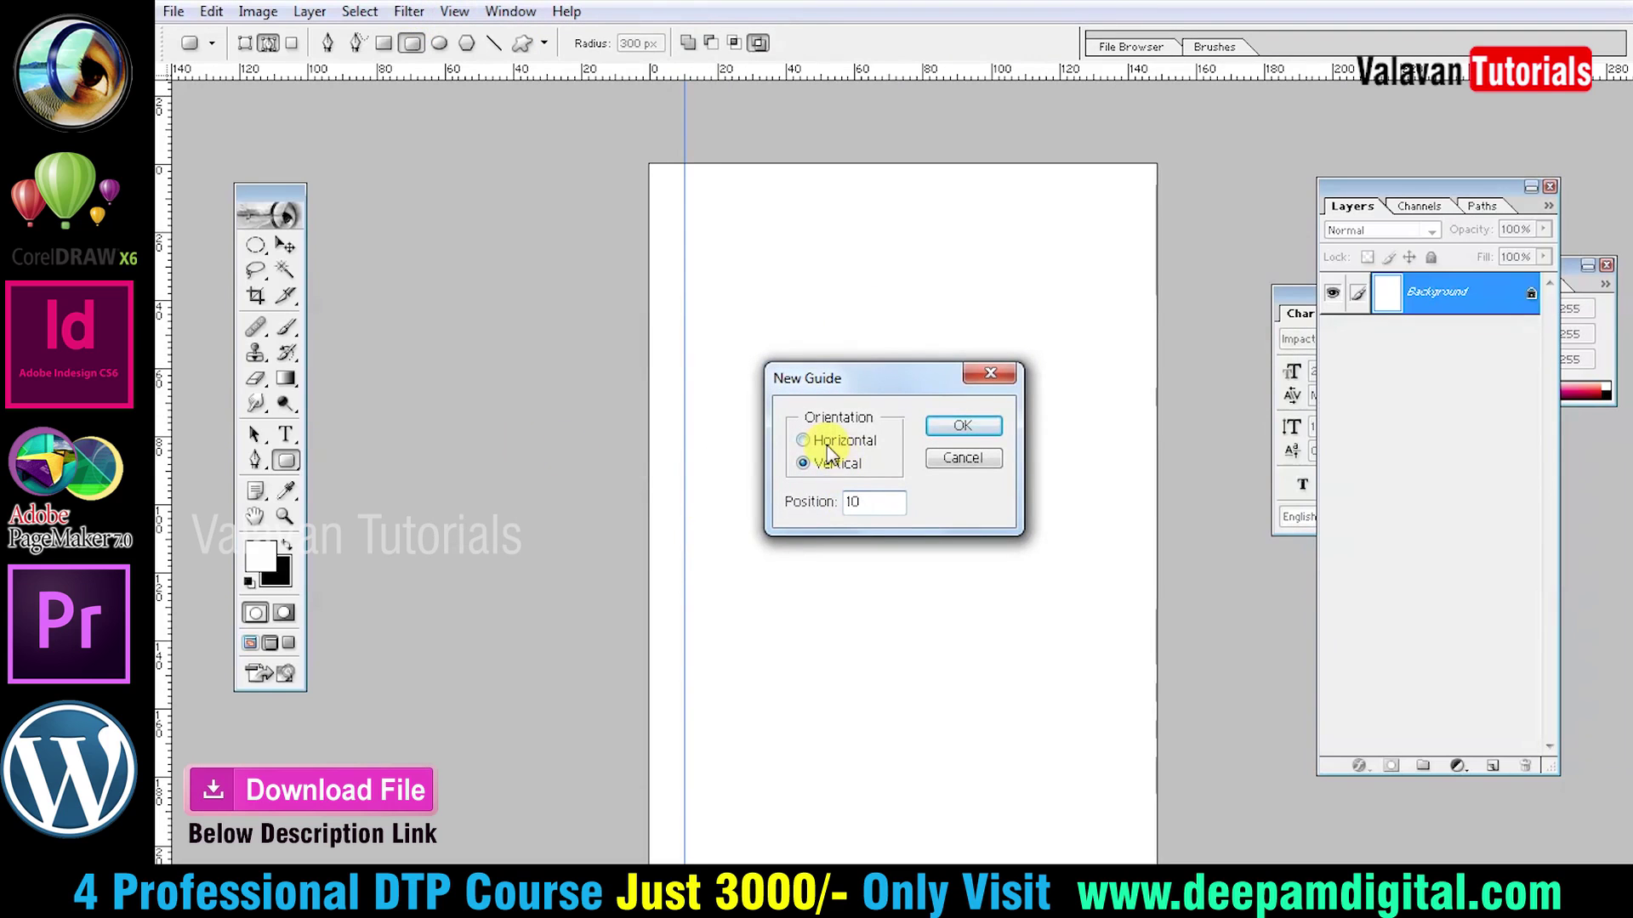
{"action": "left_click", "coordinate": [964, 430]}
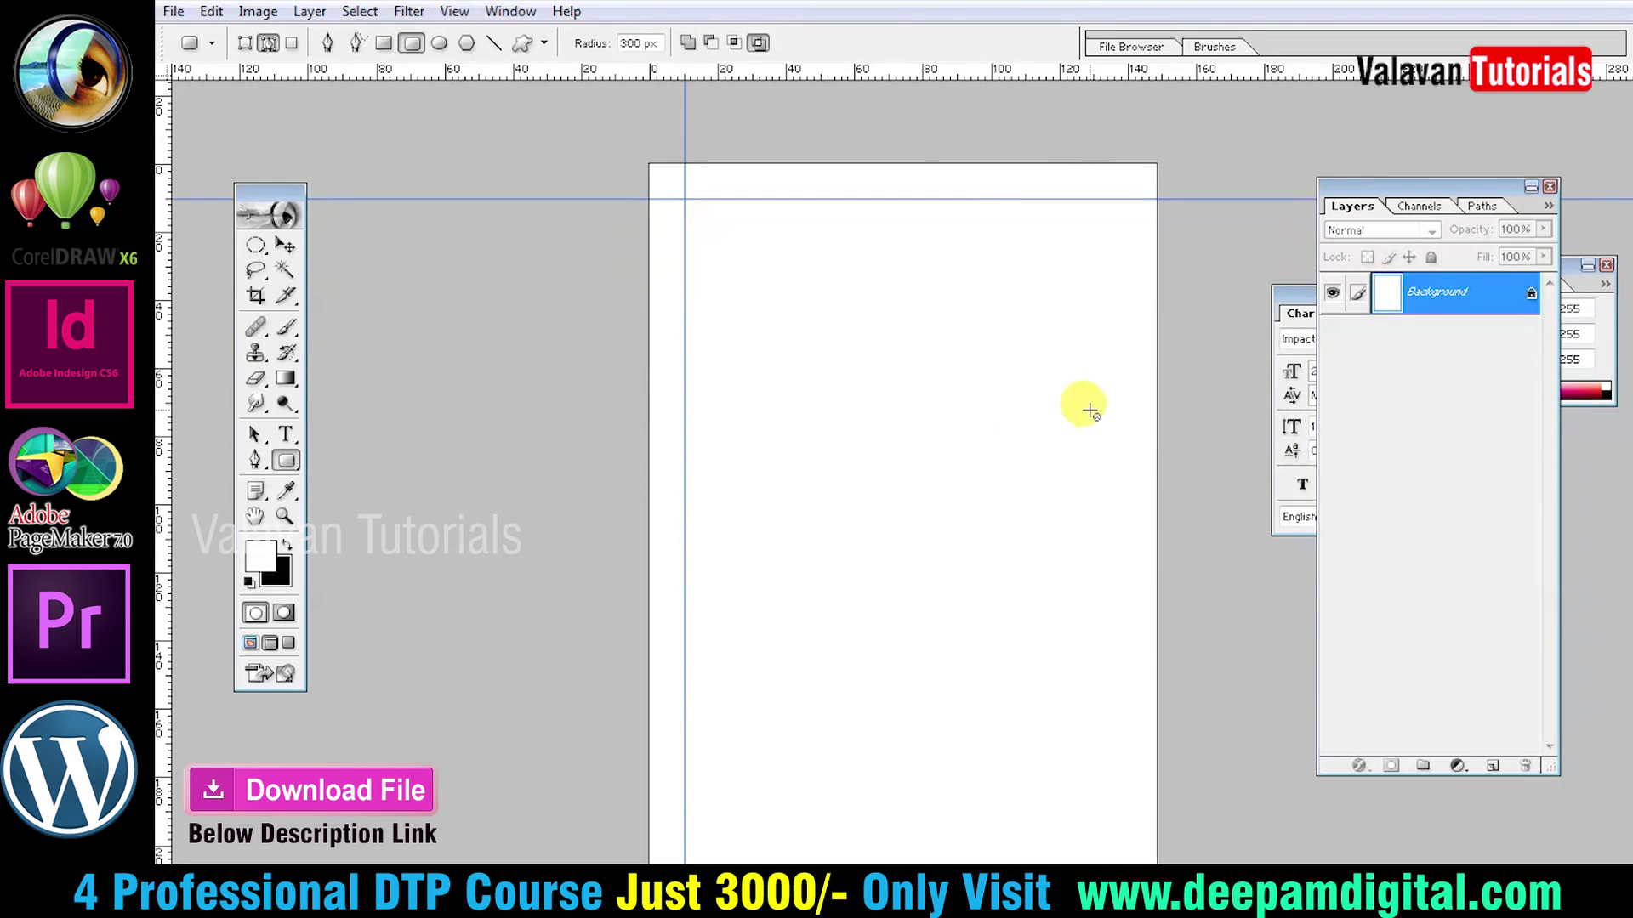
Check the document's image size, then cancel without changes.
{"action": "key", "text": "alt+i"}
{"action": "key", "text": "i"}
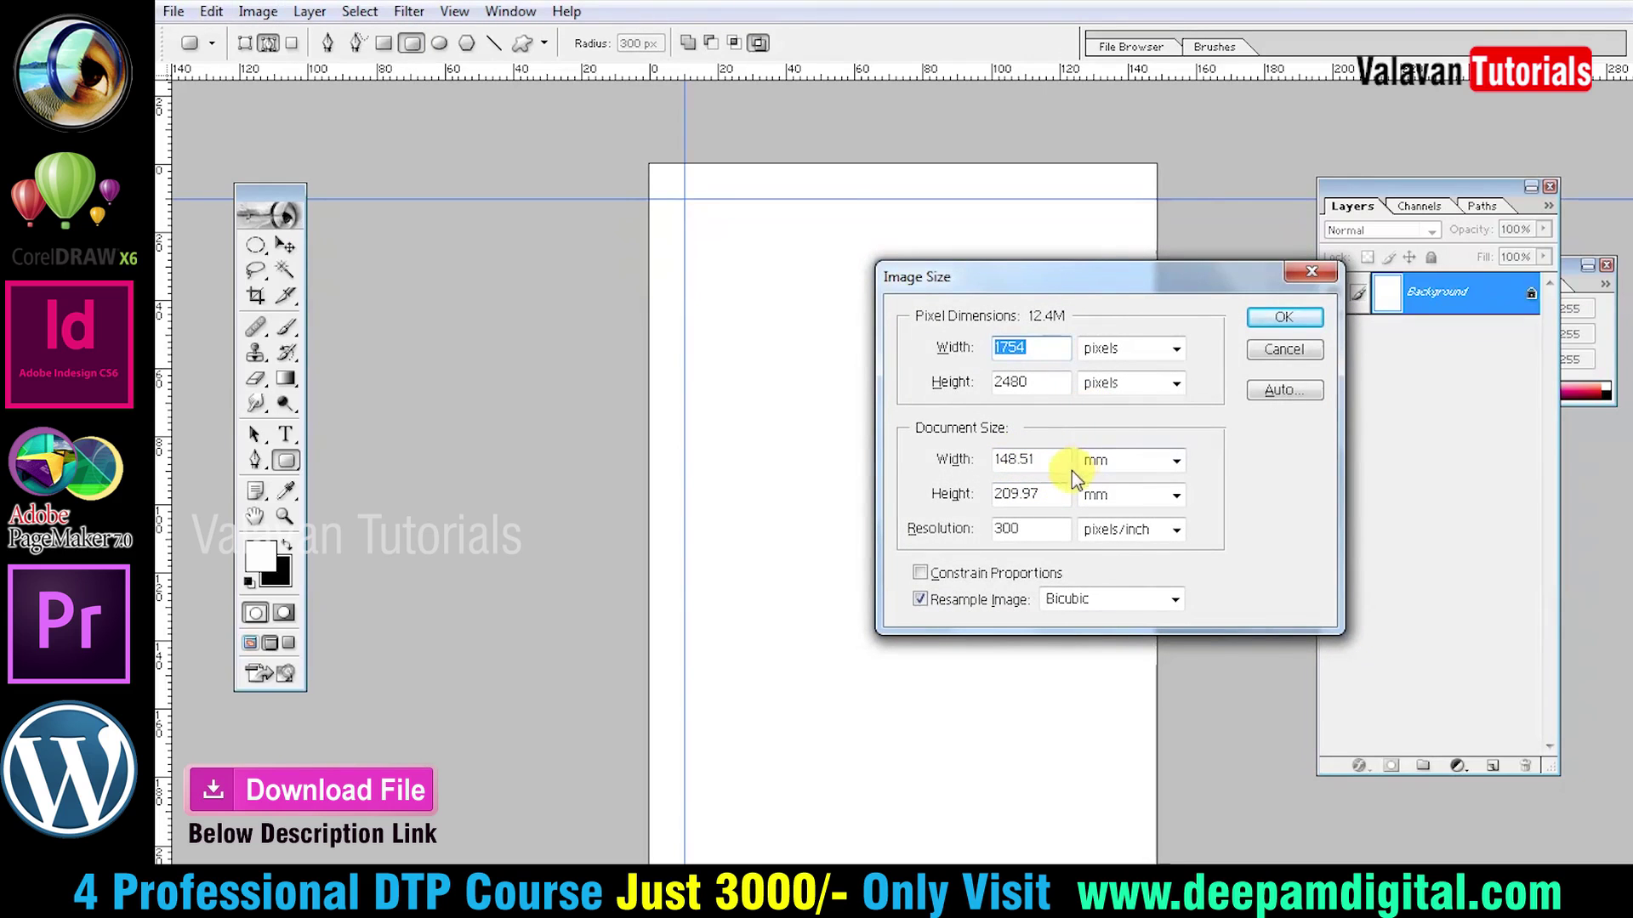
{"action": "left_click", "coordinate": [1286, 350]}
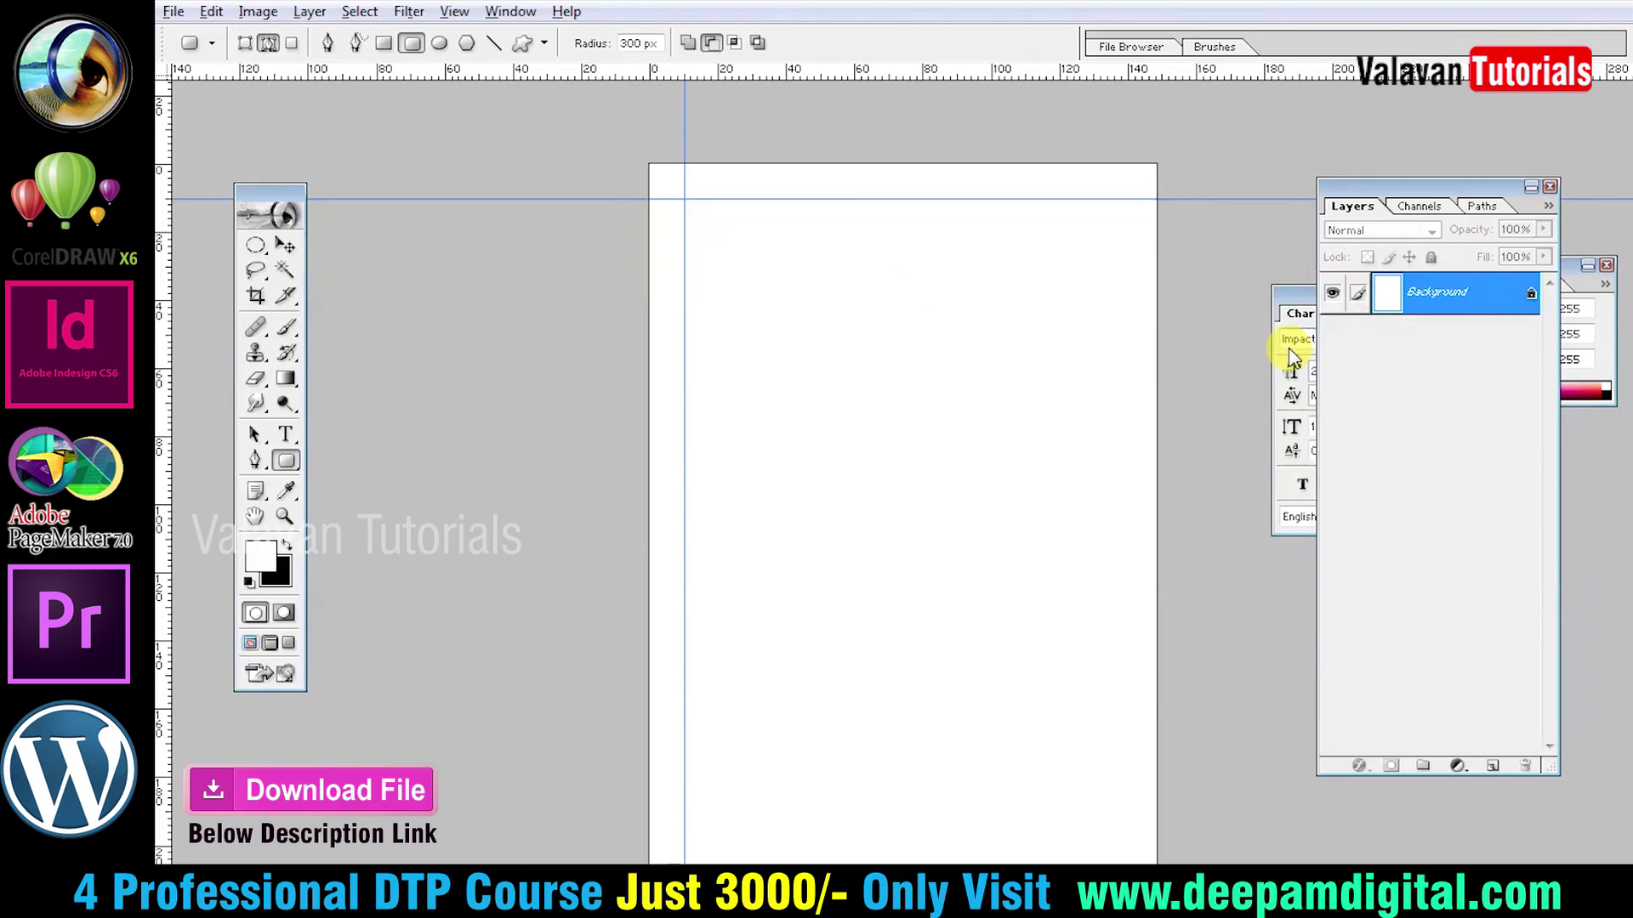
Add a vertical guide at 138.5 and a horizontal guide at 200.
{"action": "key", "text": "alt+v"}
{"action": "key", "text": "e"}
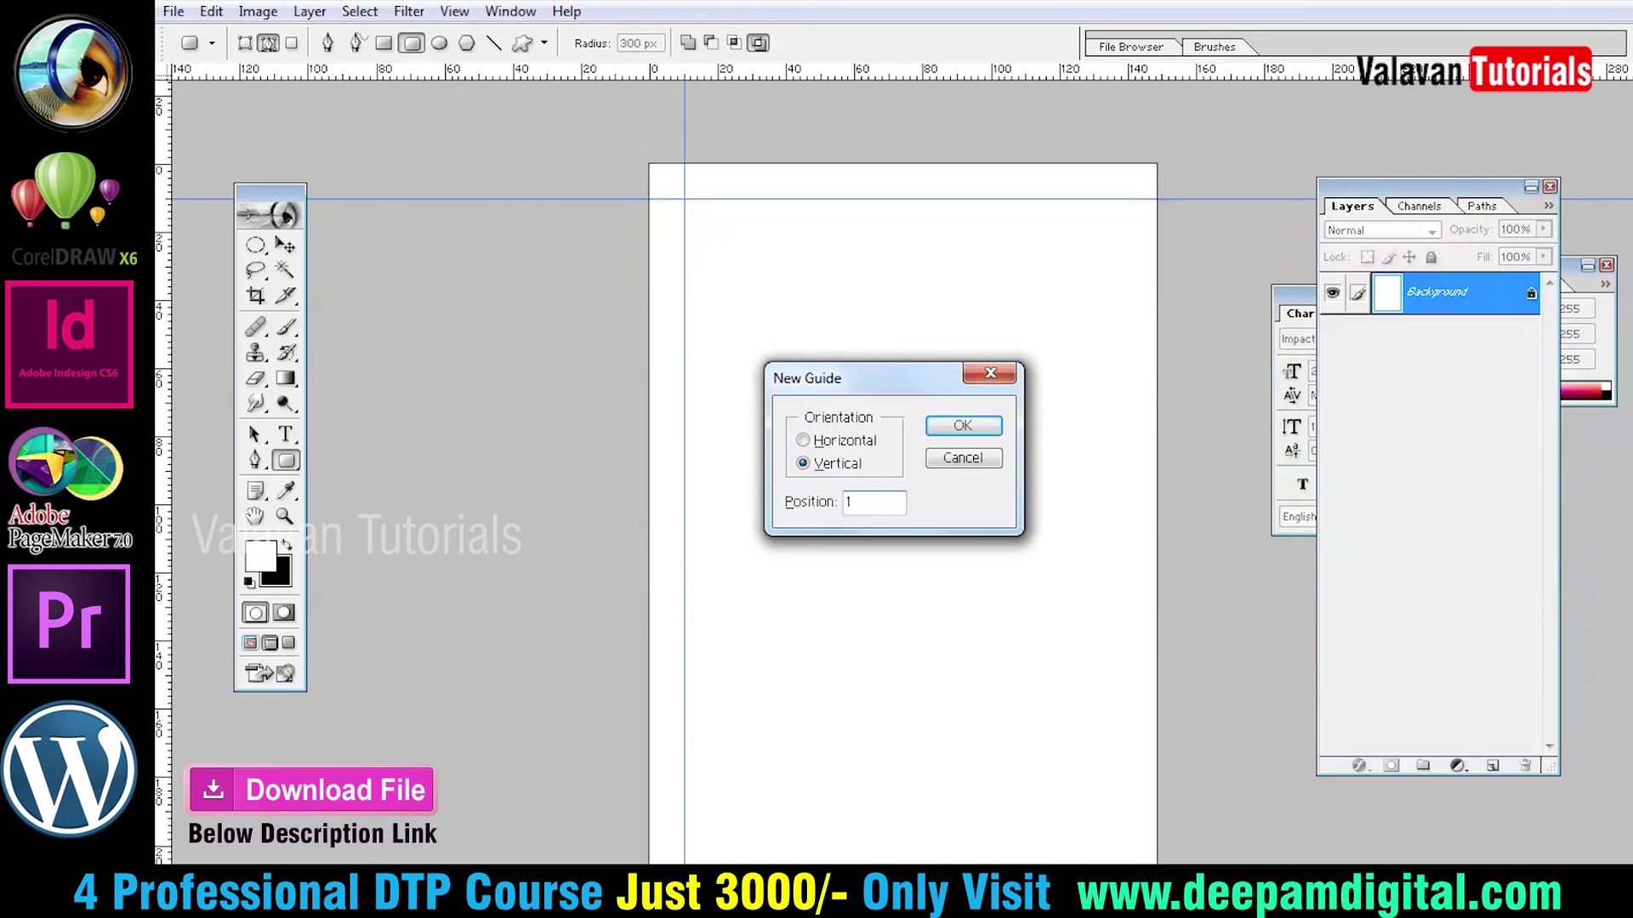
{"action": "type", "text": "138.5"}
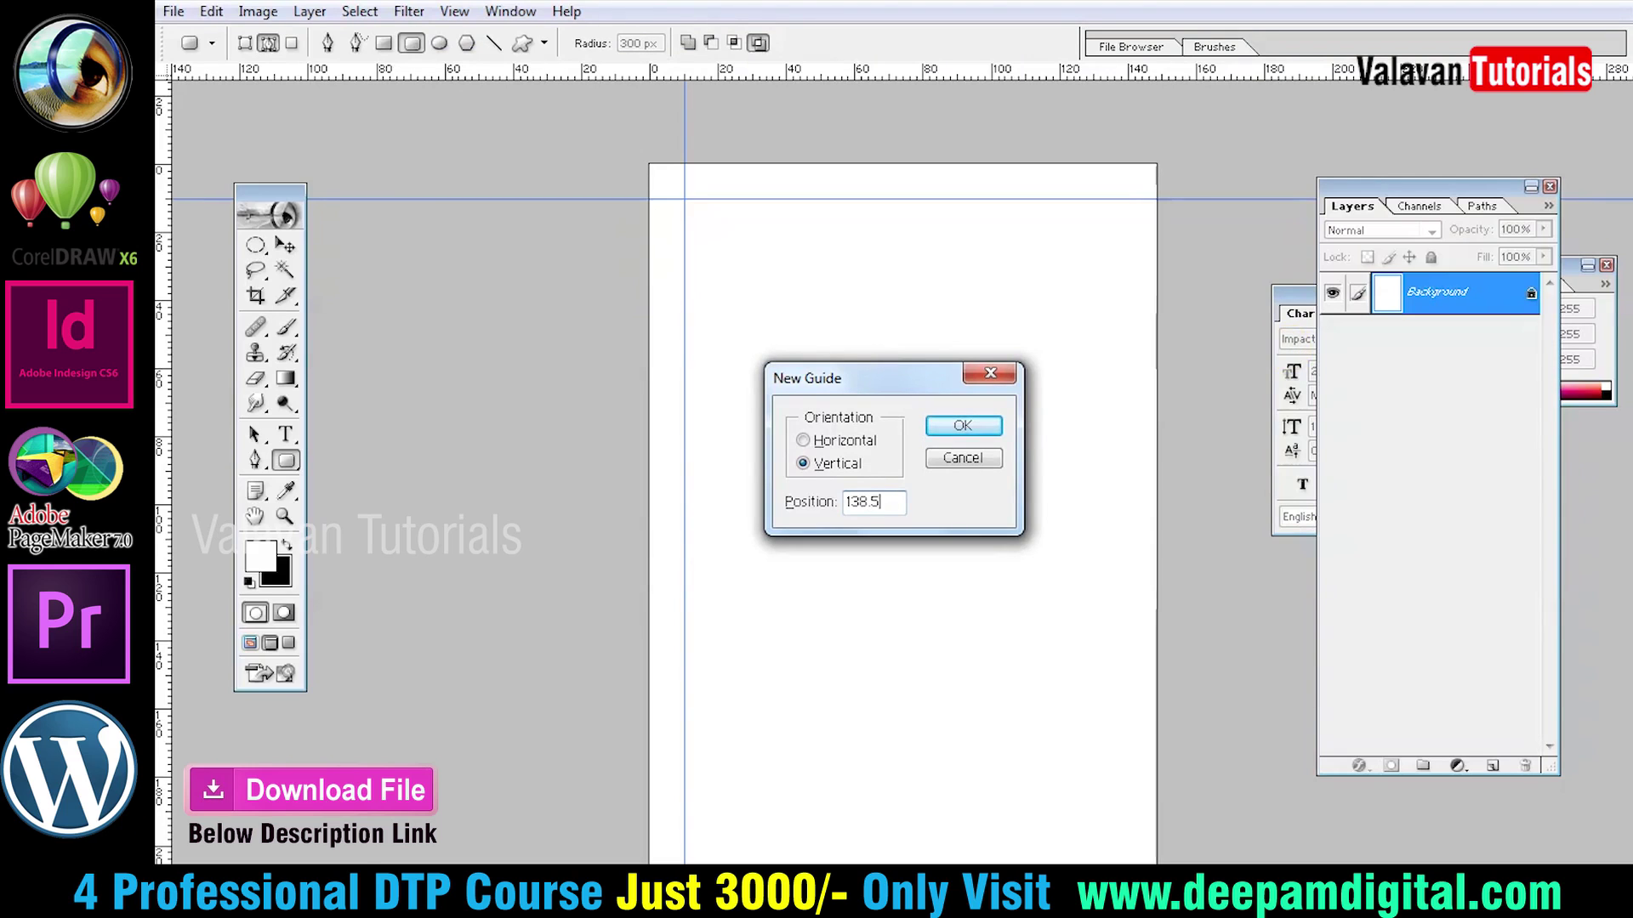
{"action": "key", "text": "Return"}
{"action": "key", "text": "ctrl+minus"}
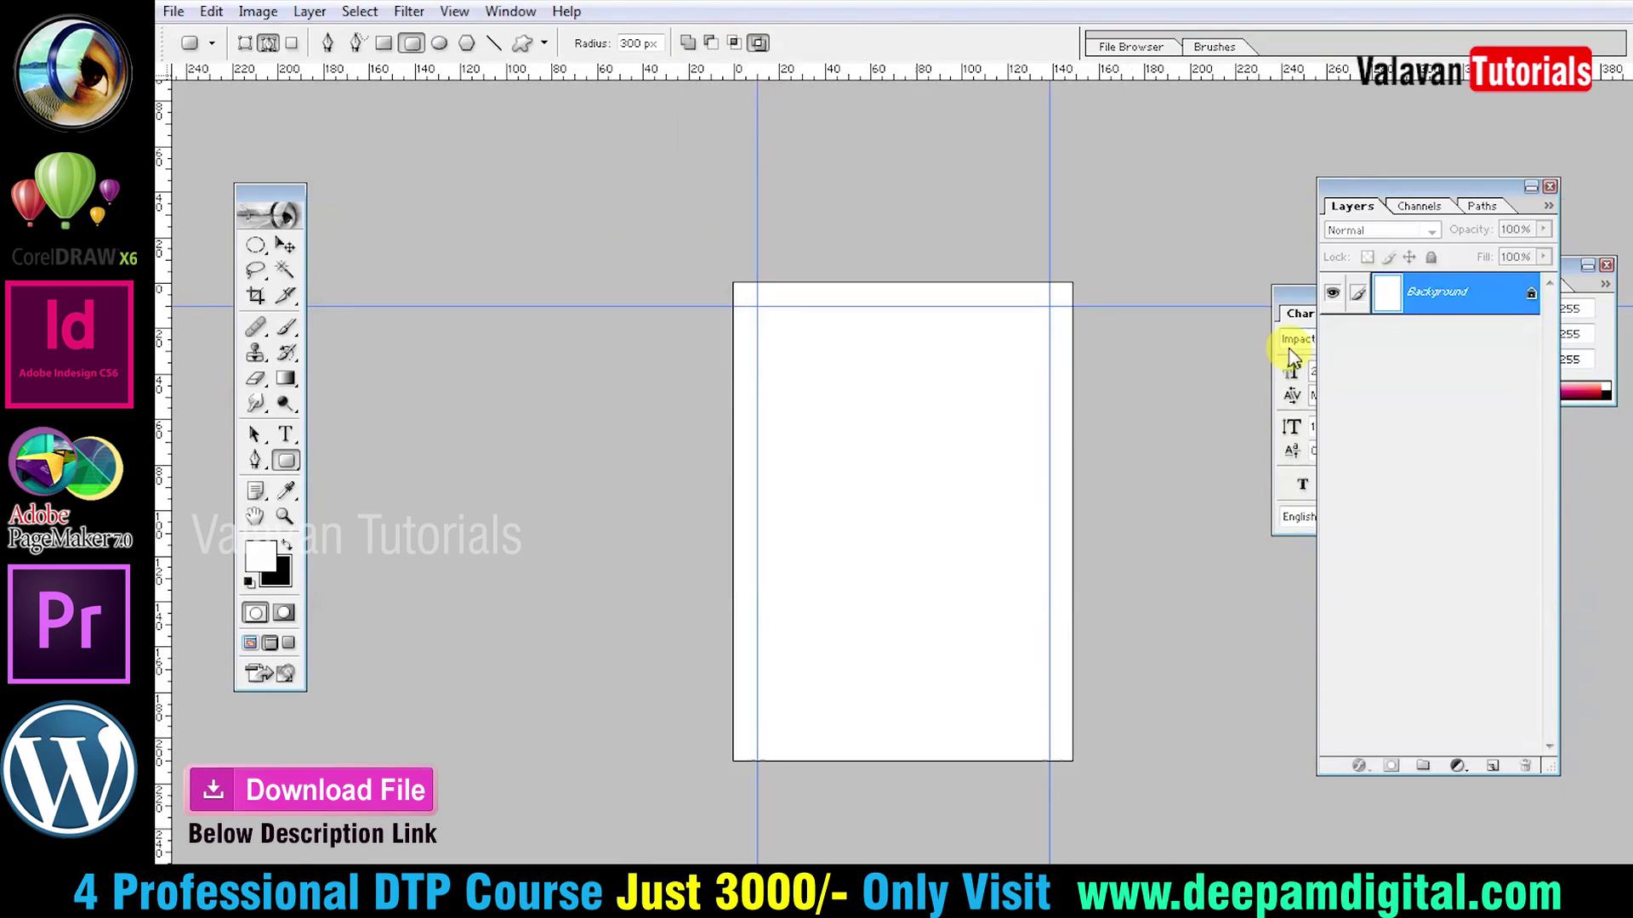
{"action": "key", "text": "alt+v"}
{"action": "type", "text": "e2"}
{"action": "key", "text": "shift+Tab"}
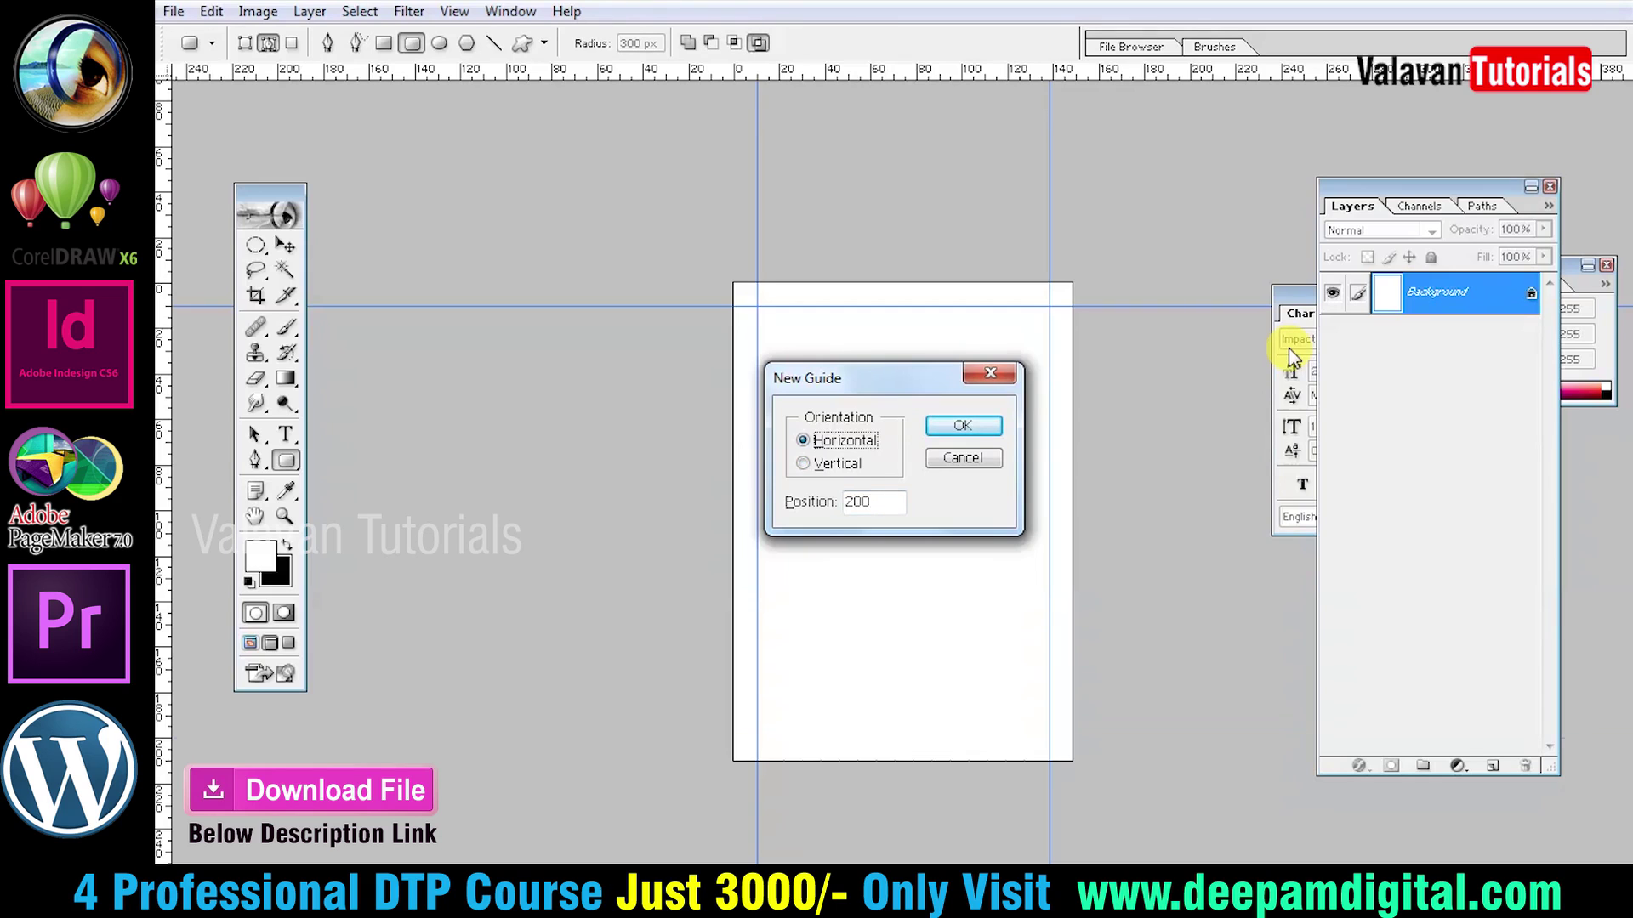
{"action": "key", "text": "Return"}
{"action": "right_click", "coordinate": [889, 374]}
{"action": "left_click", "coordinate": [878, 341]}
{"action": "key", "text": "ctrl+plus"}
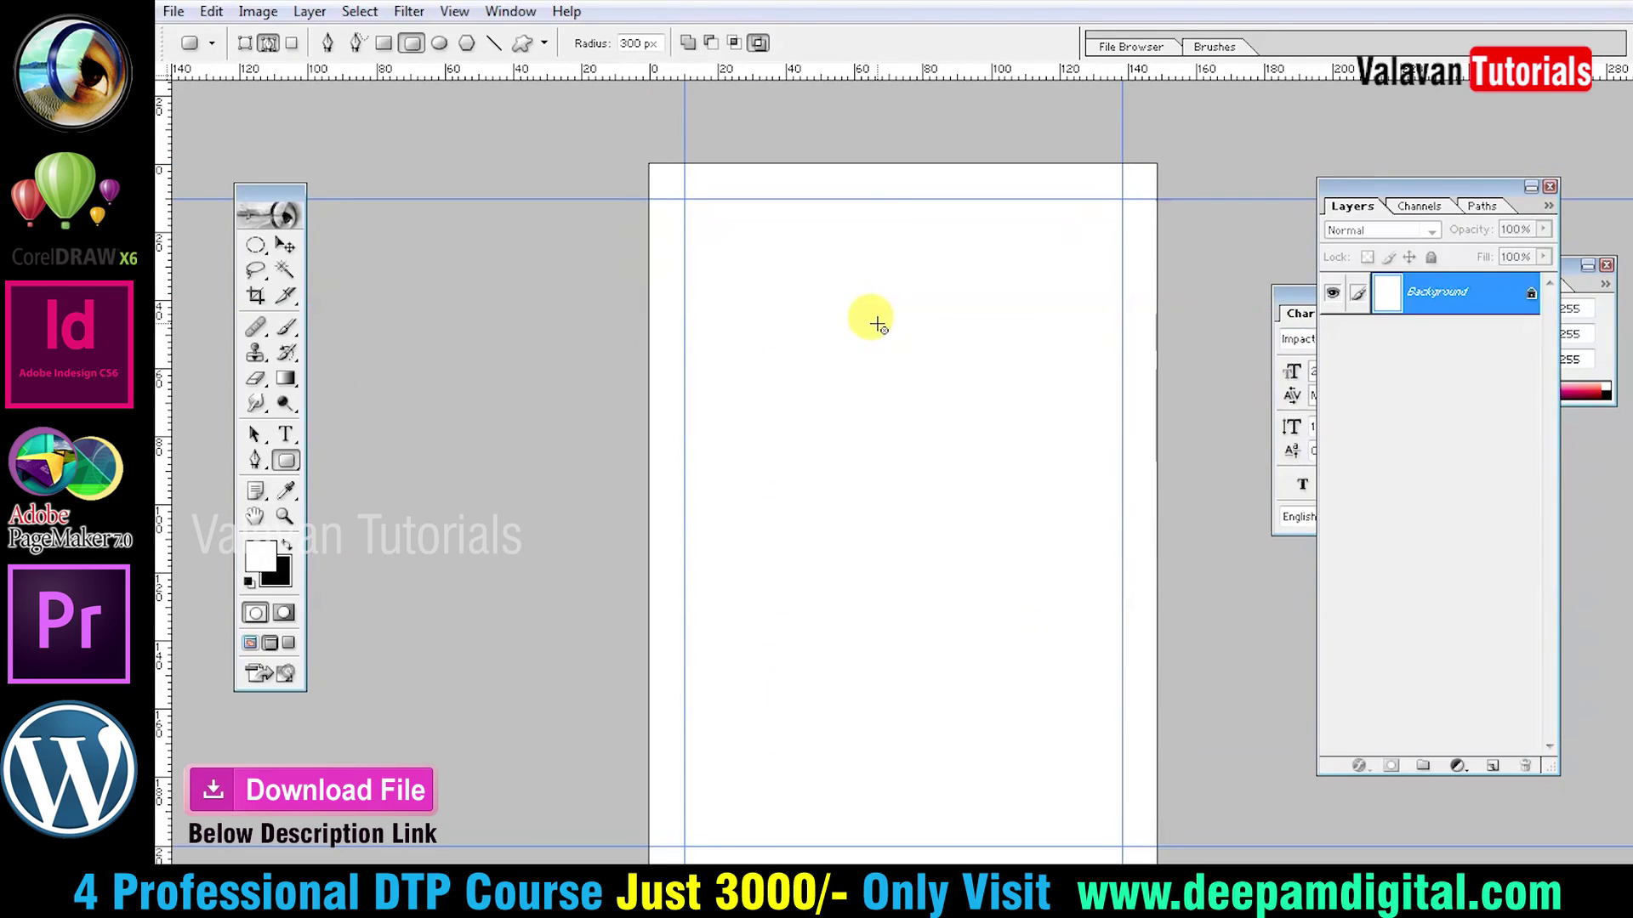
Draw a 400 px-radius rounded rectangle spanning the guides and load it as a selection.
{"action": "key", "text": "ctrl+minus"}
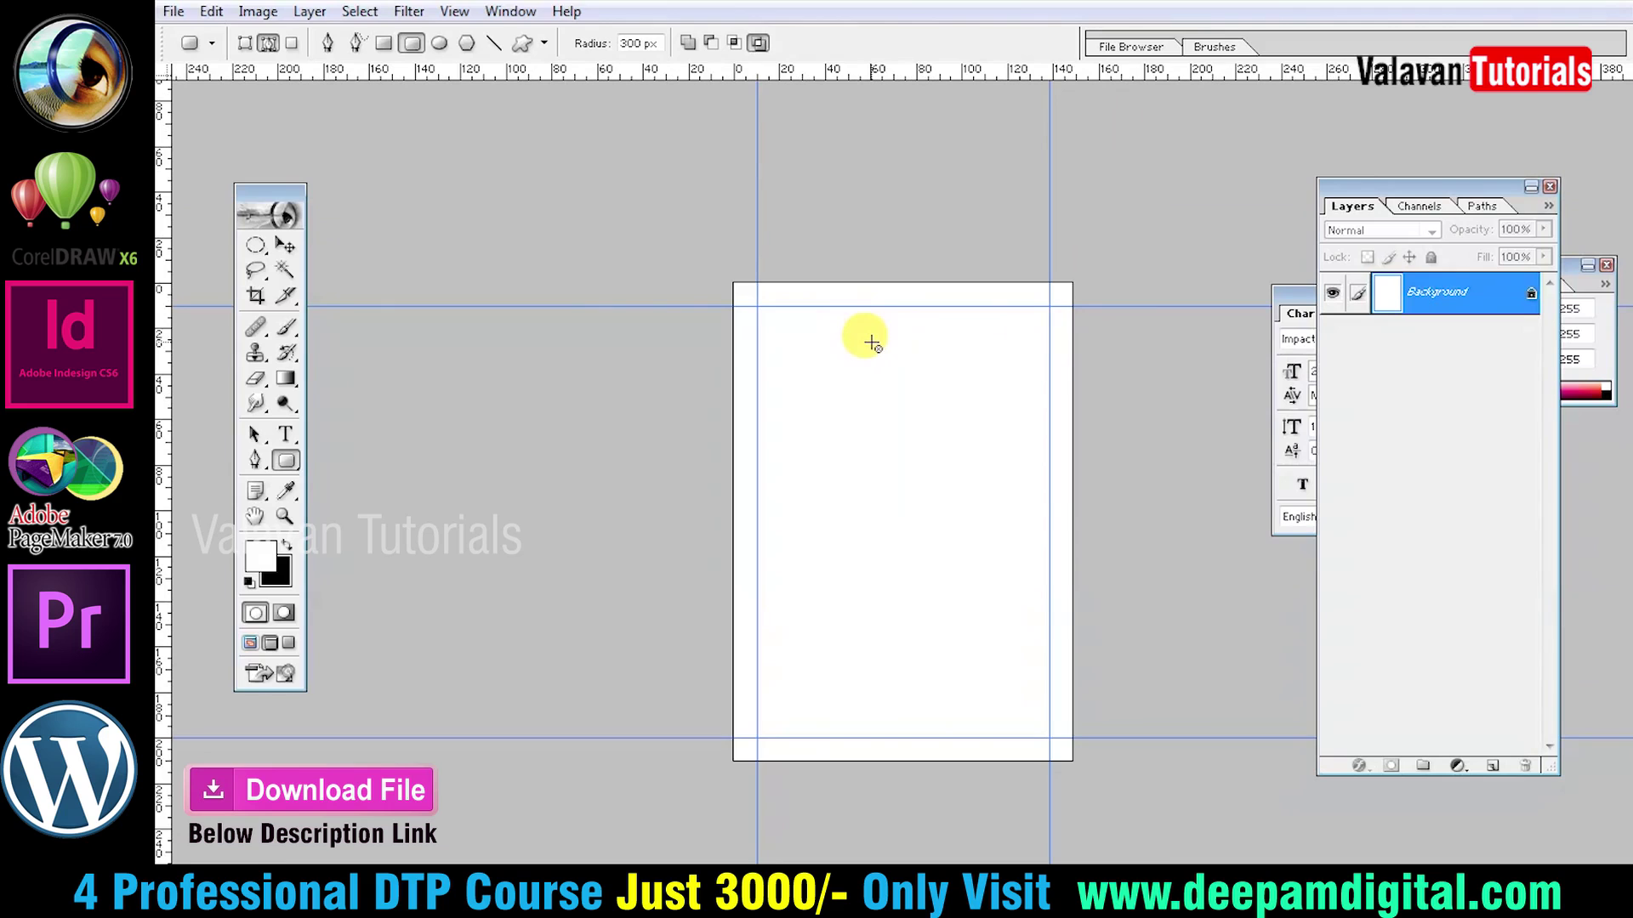
{"action": "key", "text": "ctrl+z"}
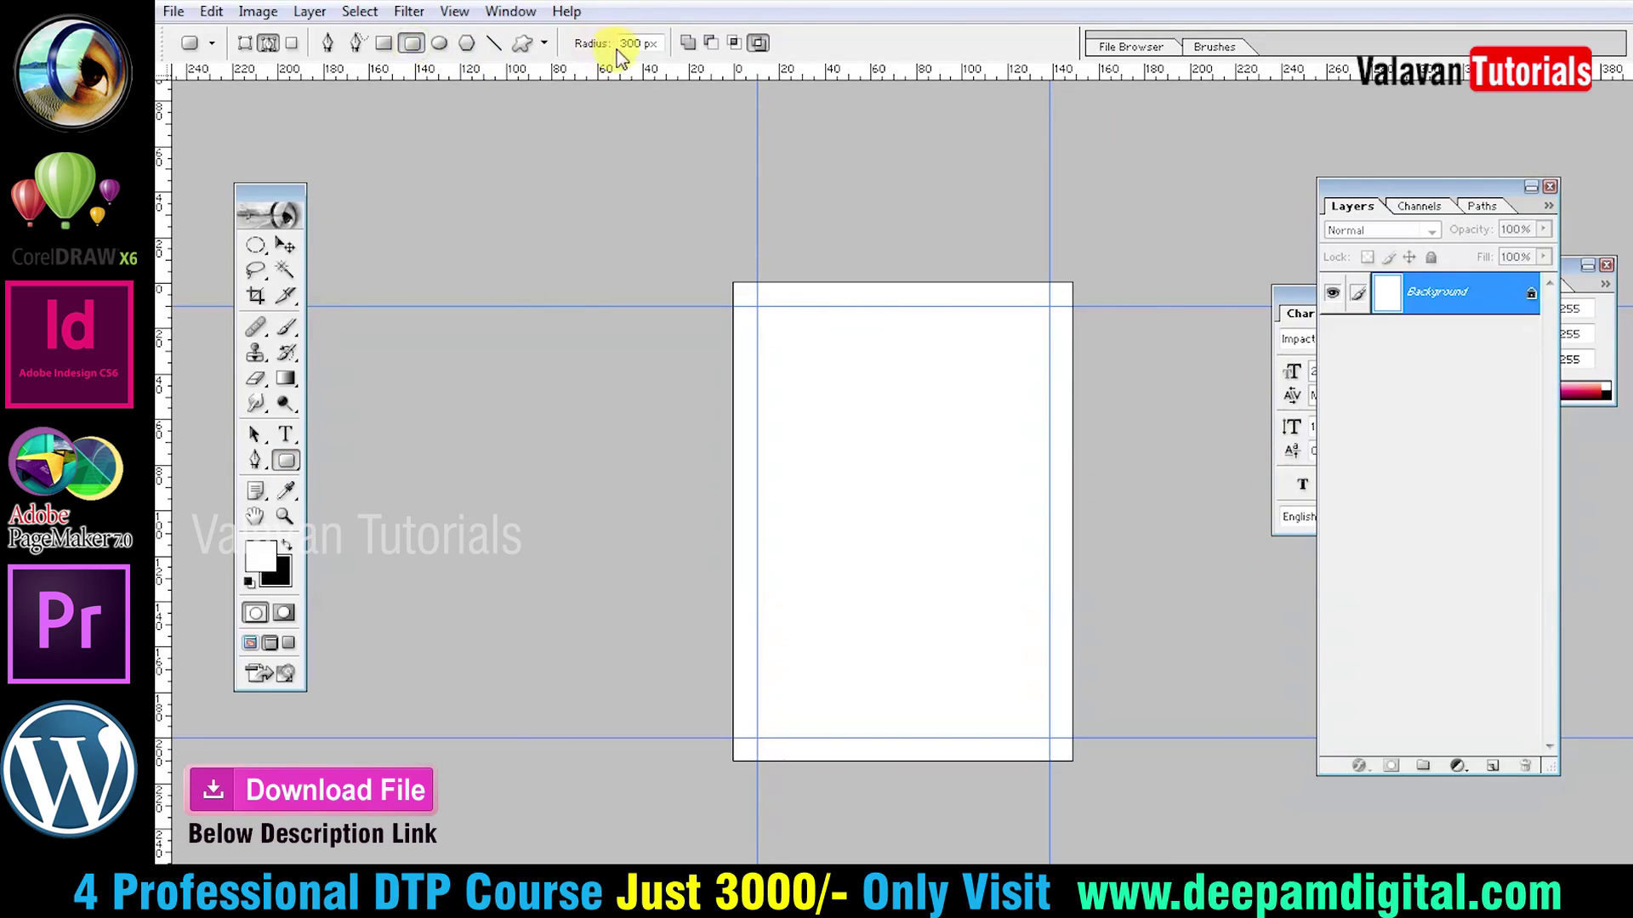
{"action": "double_click", "coordinate": [636, 43]}
{"action": "left_click_drag", "start_coordinate": [827, 363], "coordinate": [1030, 646]}
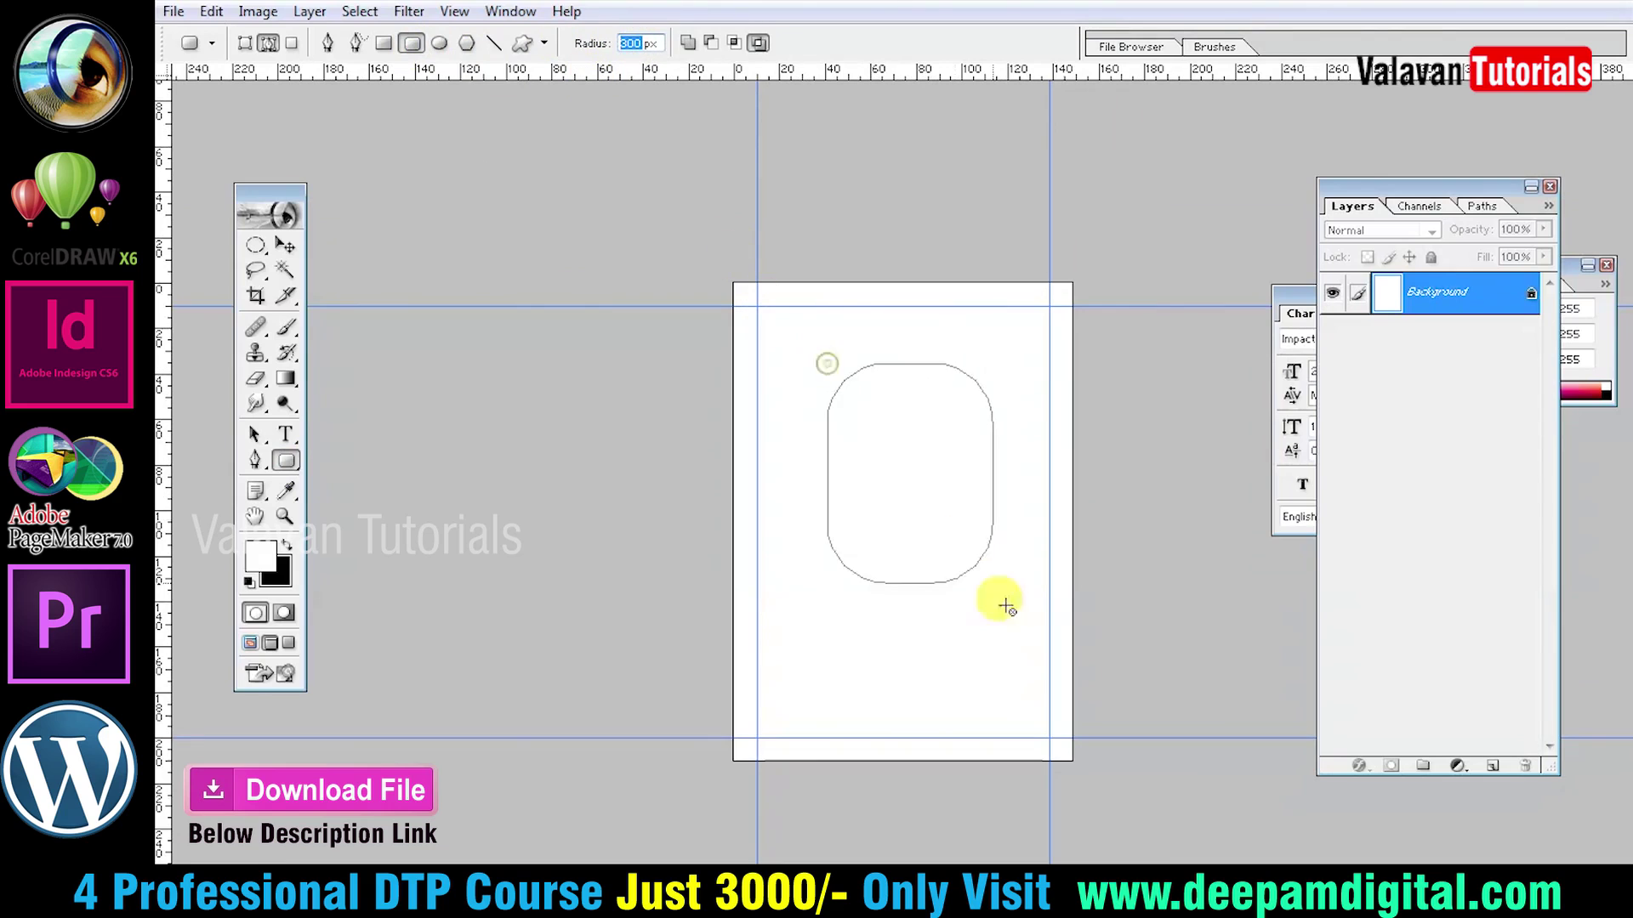
{"action": "key", "text": "ctrl+z"}
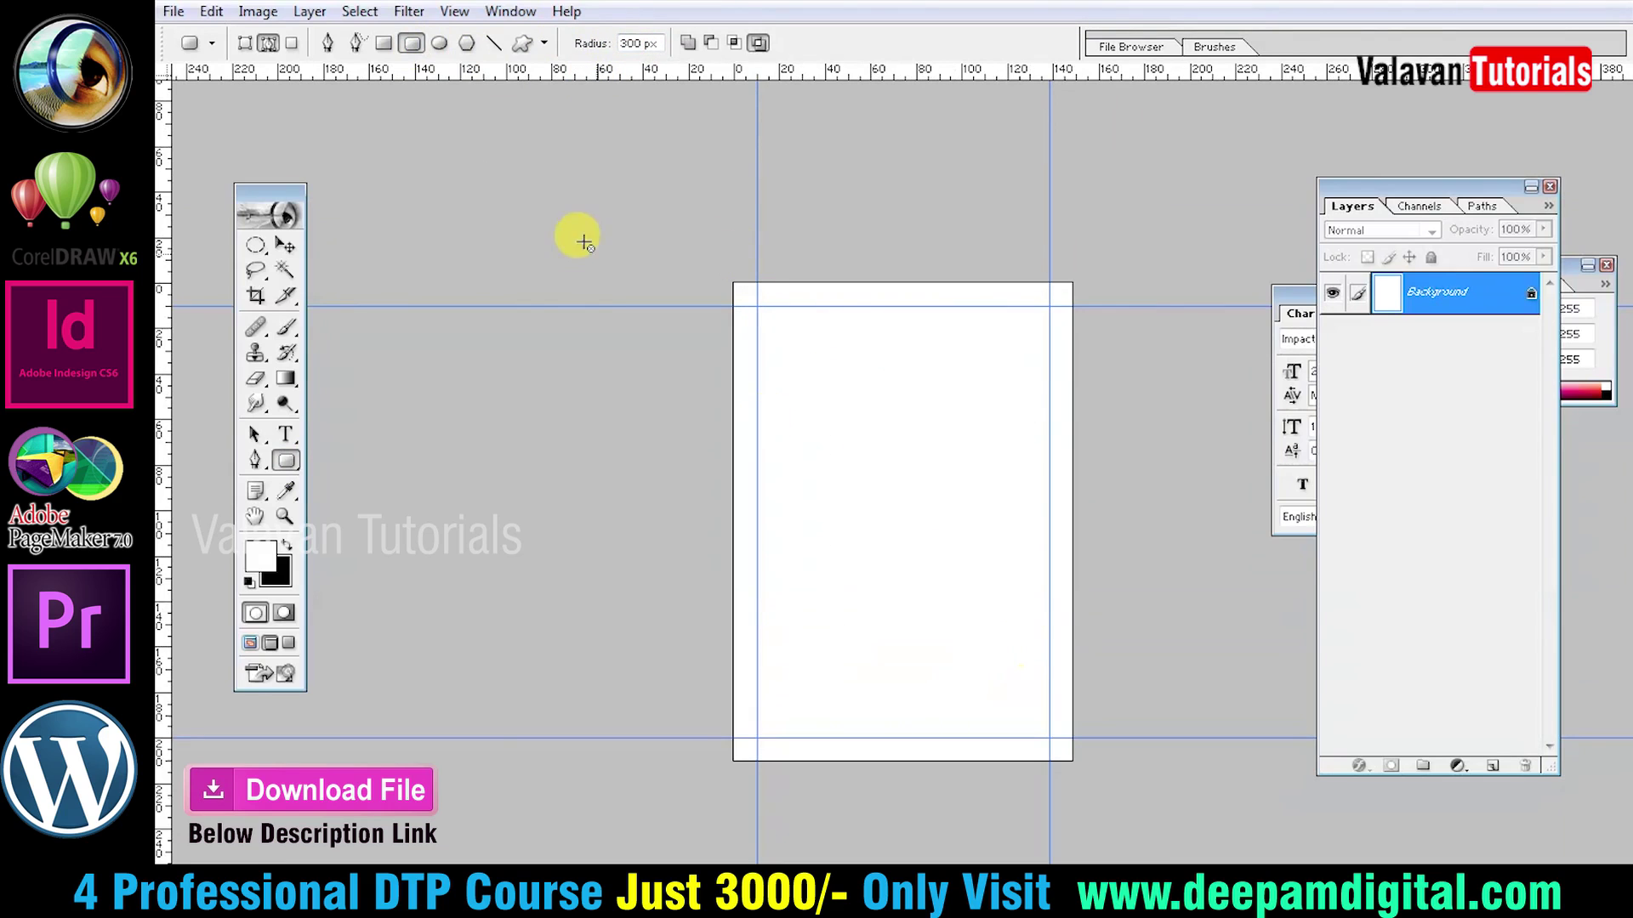
{"action": "double_click", "coordinate": [633, 43]}
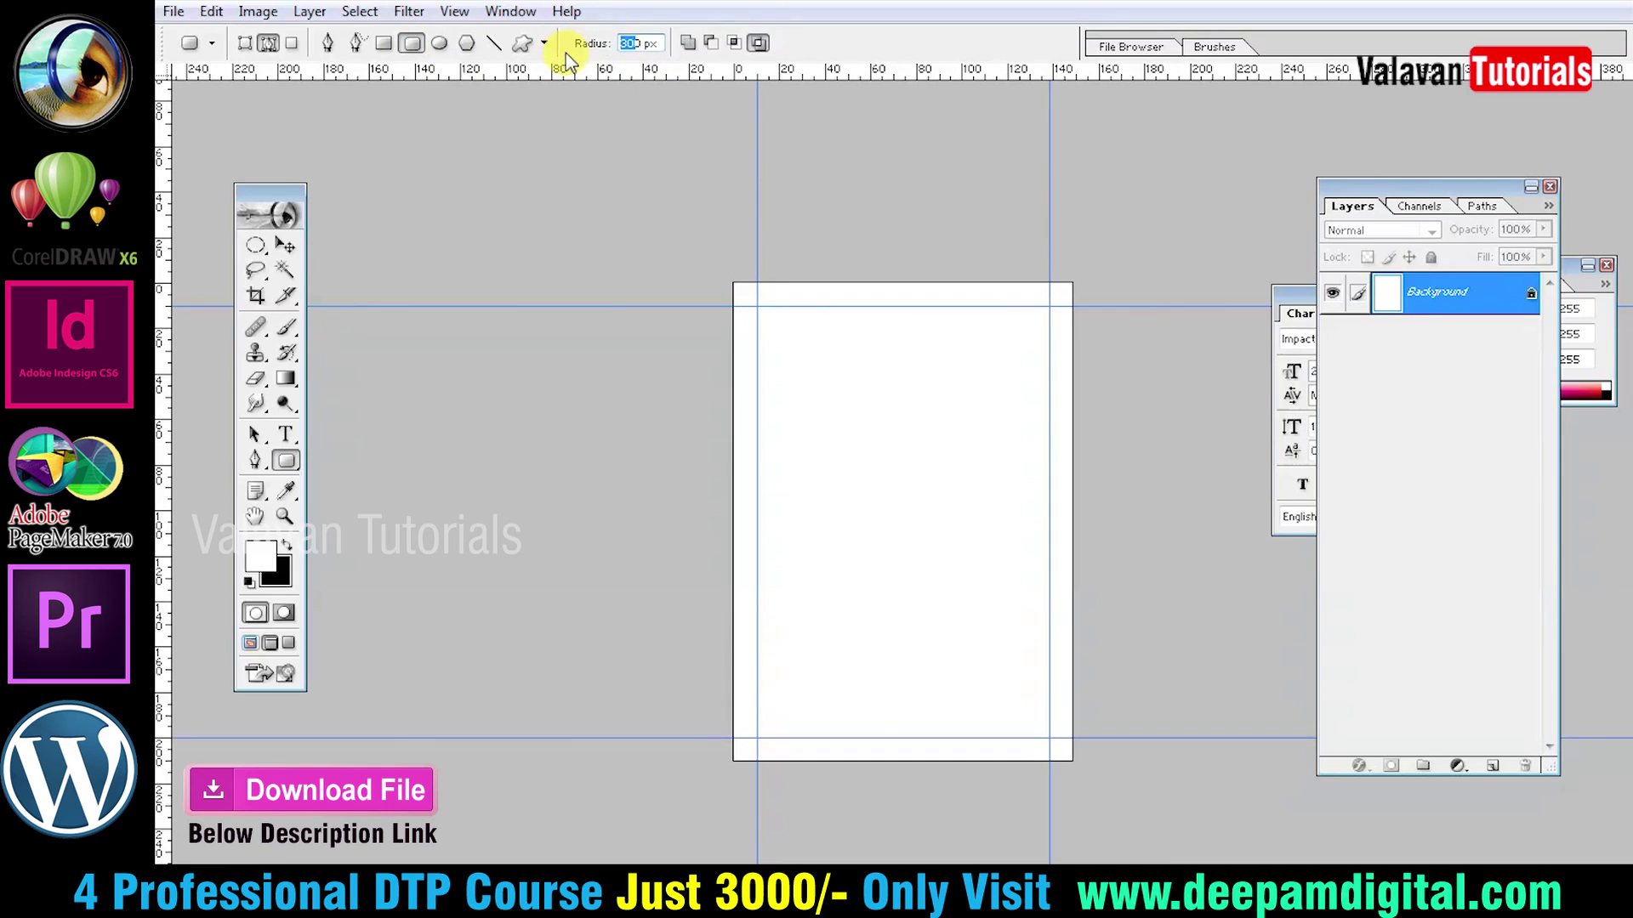
{"action": "type", "text": "400"}
{"action": "mouse_move", "coordinate": [821, 330]}
{"action": "left_mouse_down"}
{"action": "mouse_move", "coordinate": [1050, 685]}
{"action": "mouse_move", "coordinate": [1015, 694]}
{"action": "mouse_move", "coordinate": [1046, 732]}
{"action": "left_mouse_up"}
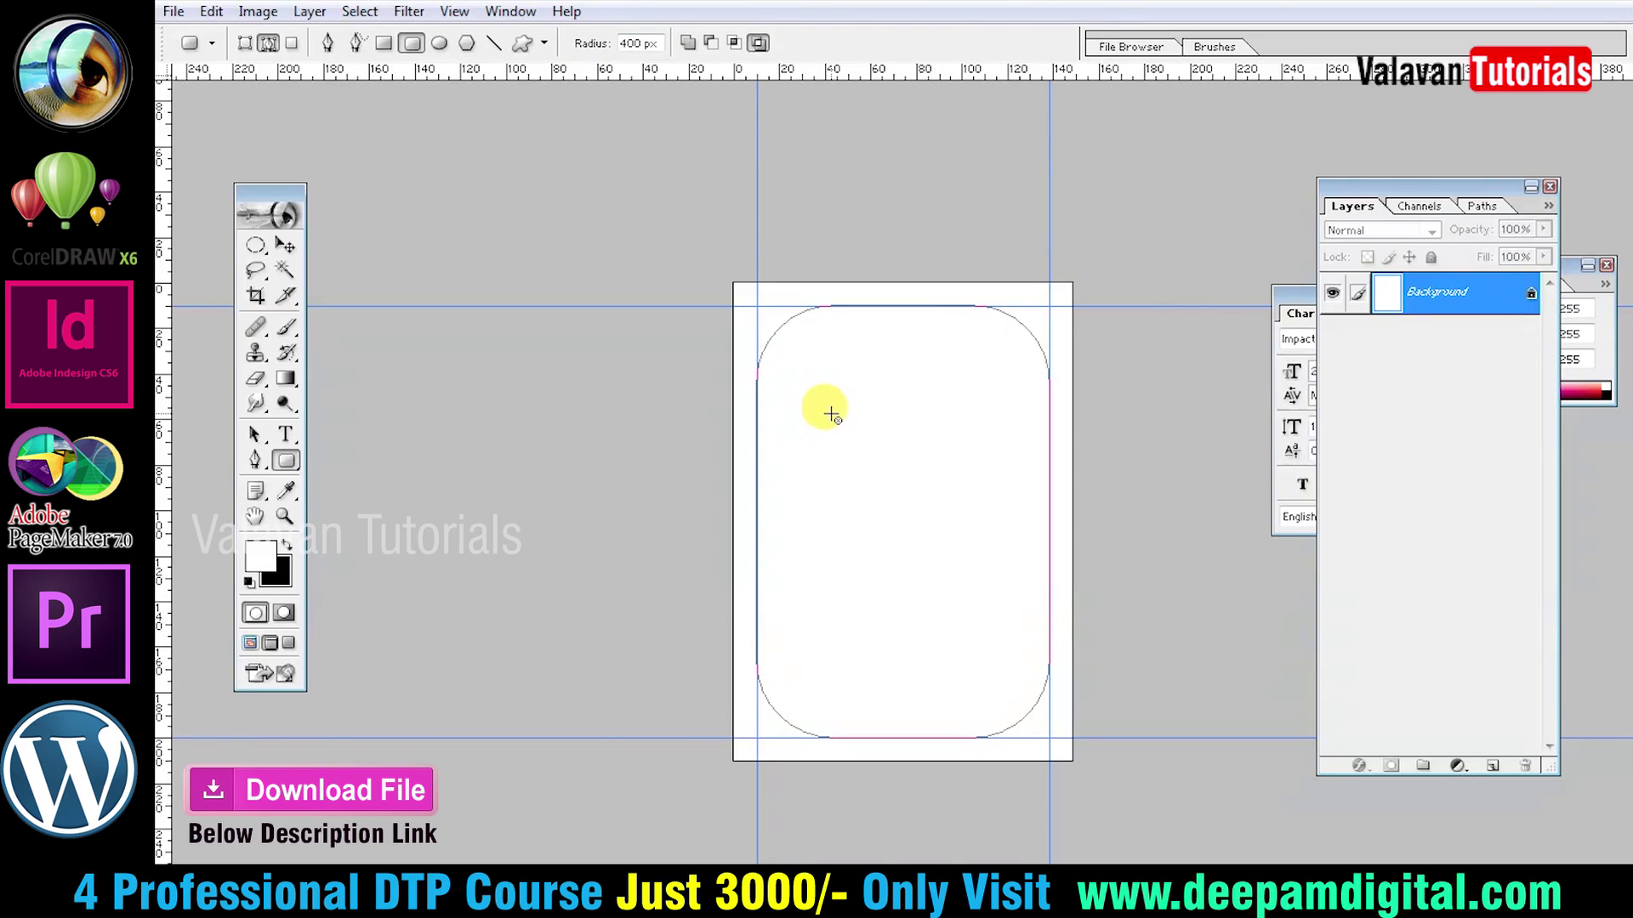
{"action": "key", "text": "ctrl+Return"}
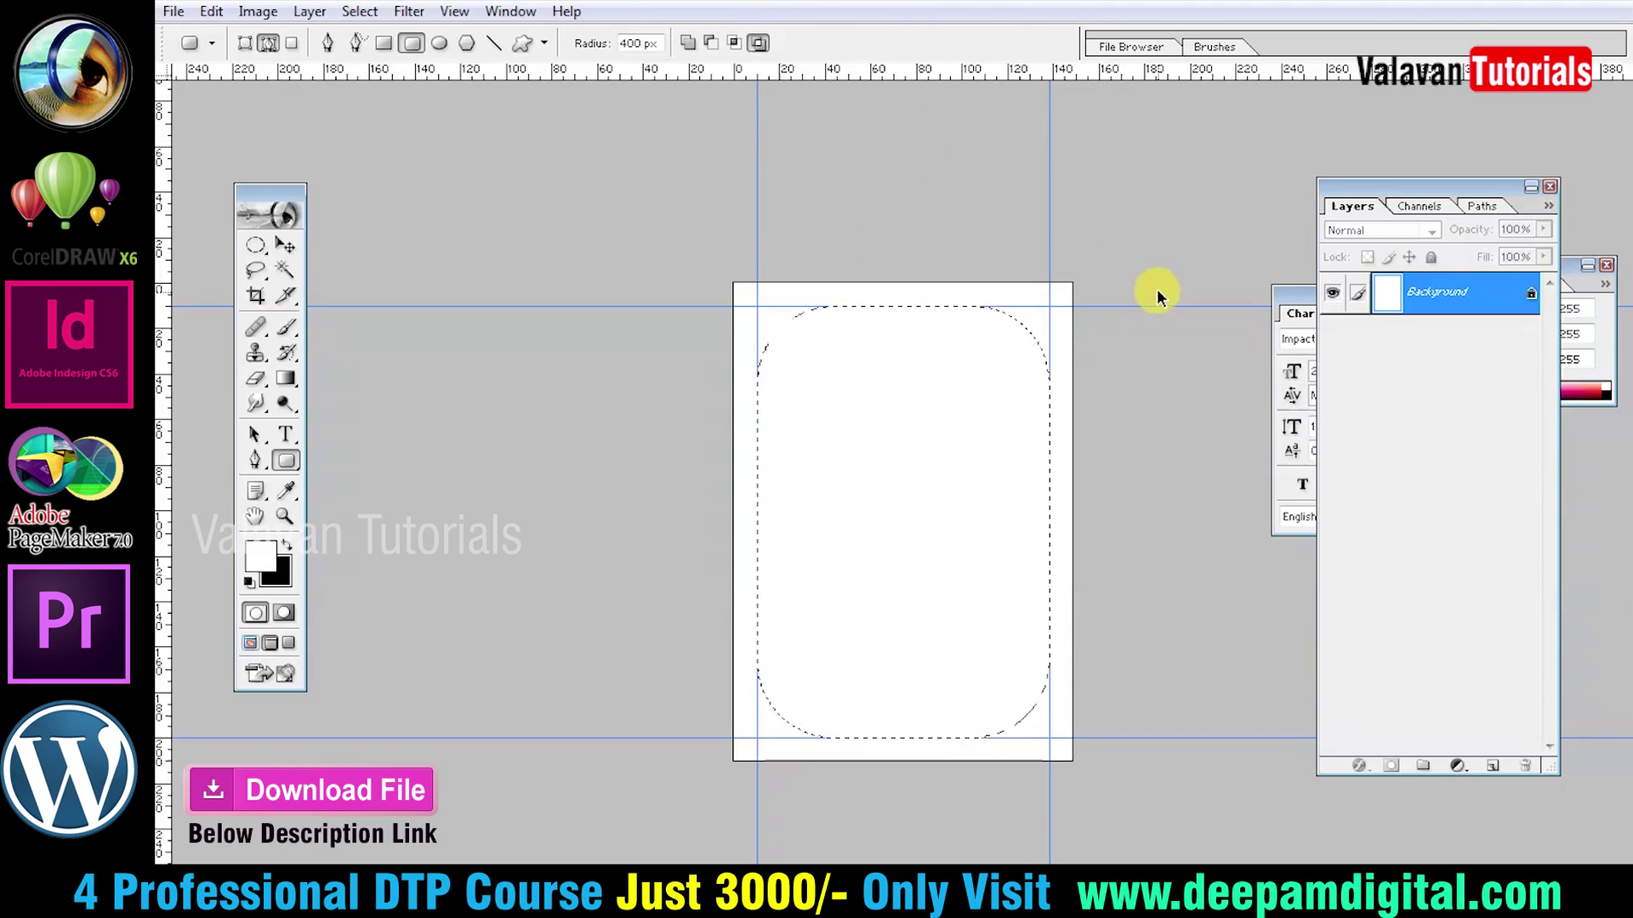
Fill the rounded selection with white on a new layer and duplicate that layer.
{"action": "left_click", "coordinate": [1493, 768]}
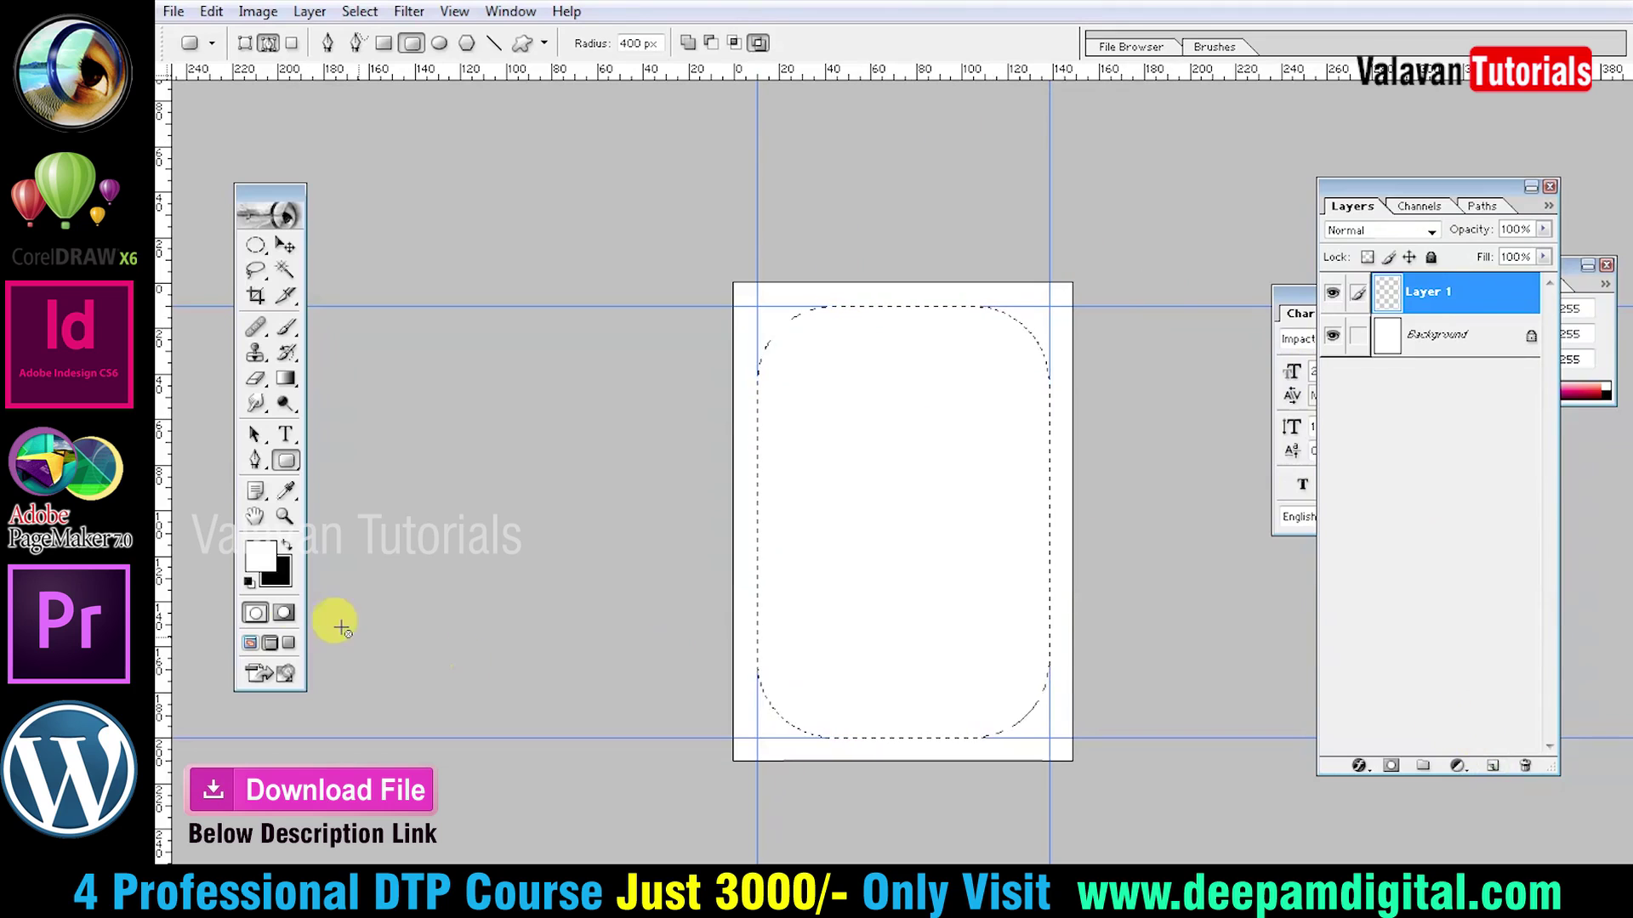
{"action": "key", "text": "alt+BackSpace"}
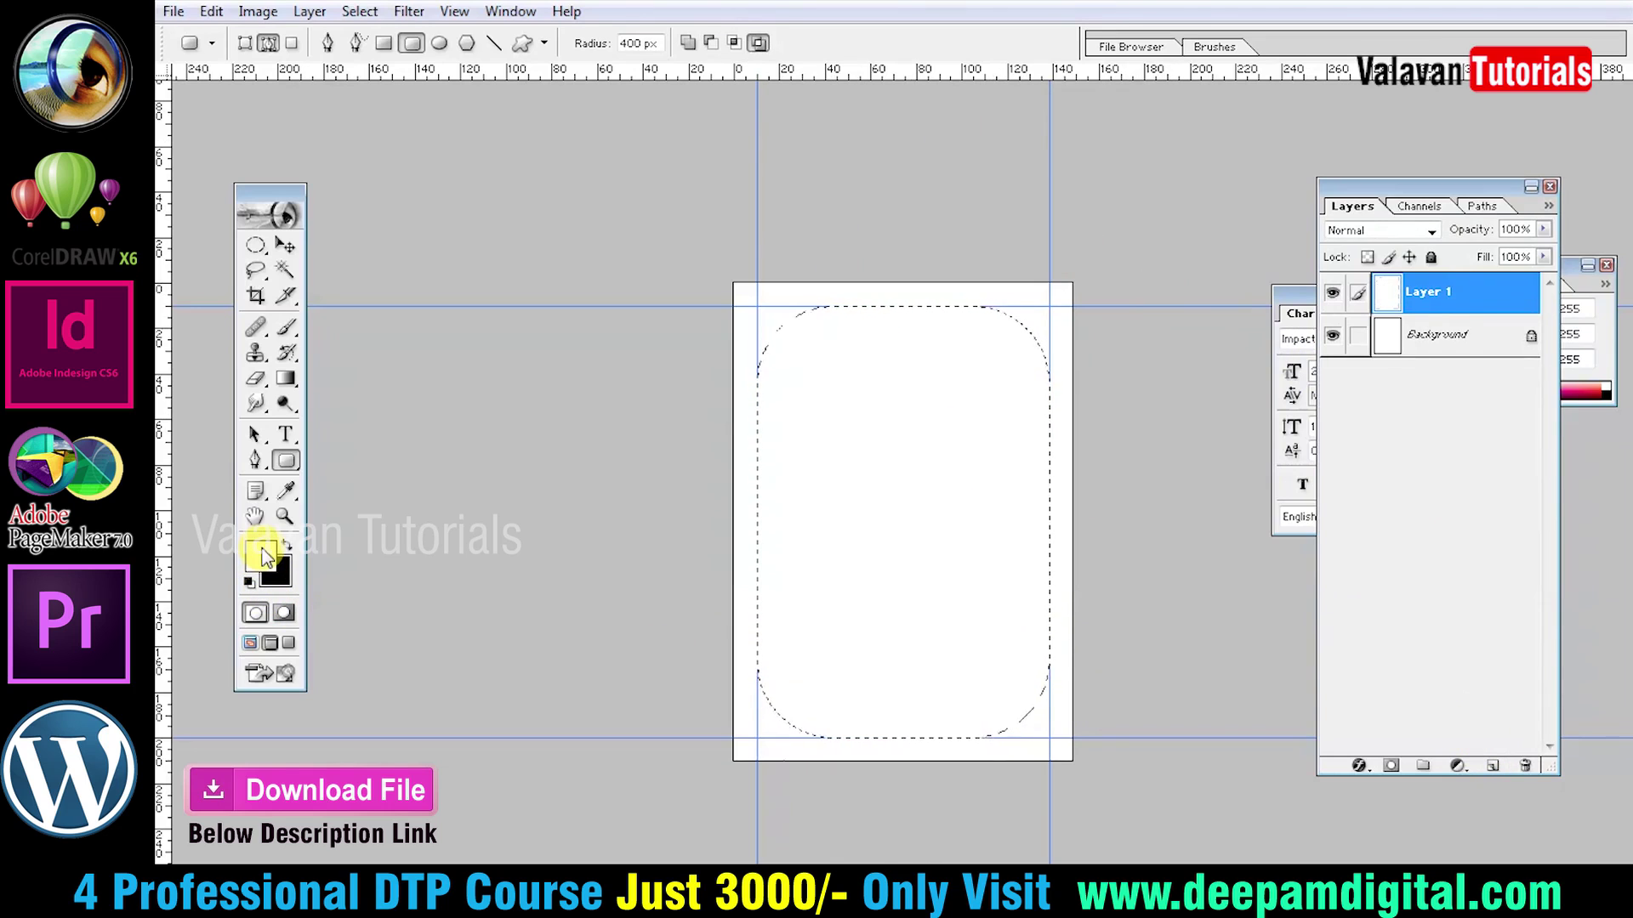
{"action": "key", "text": "ctrl+d"}
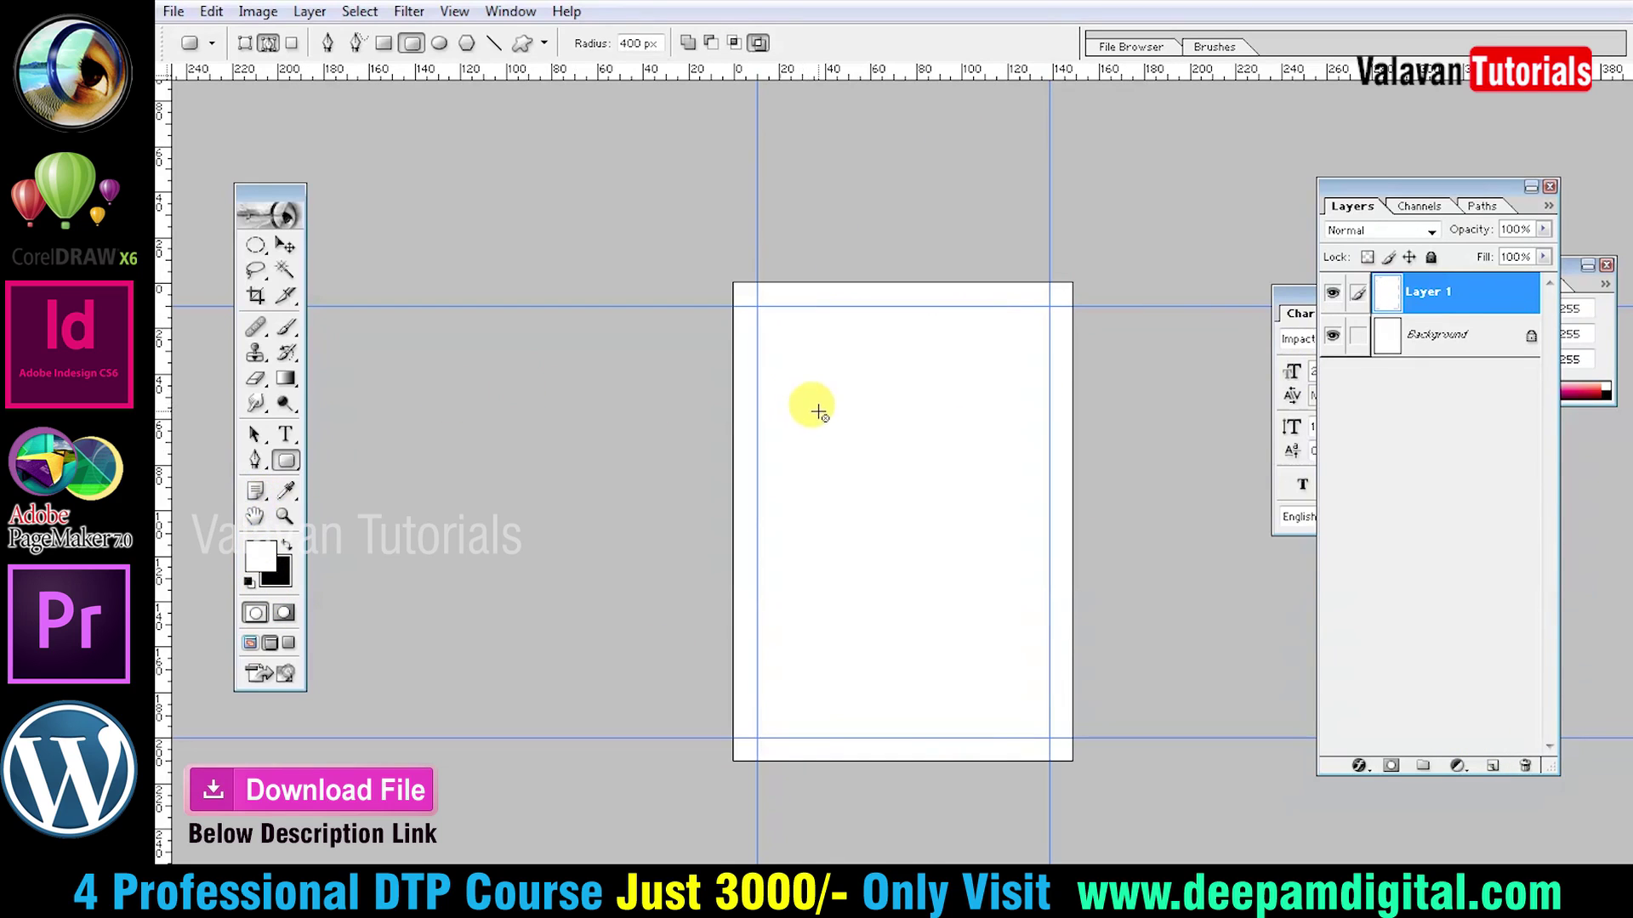
{"action": "key", "text": "v"}
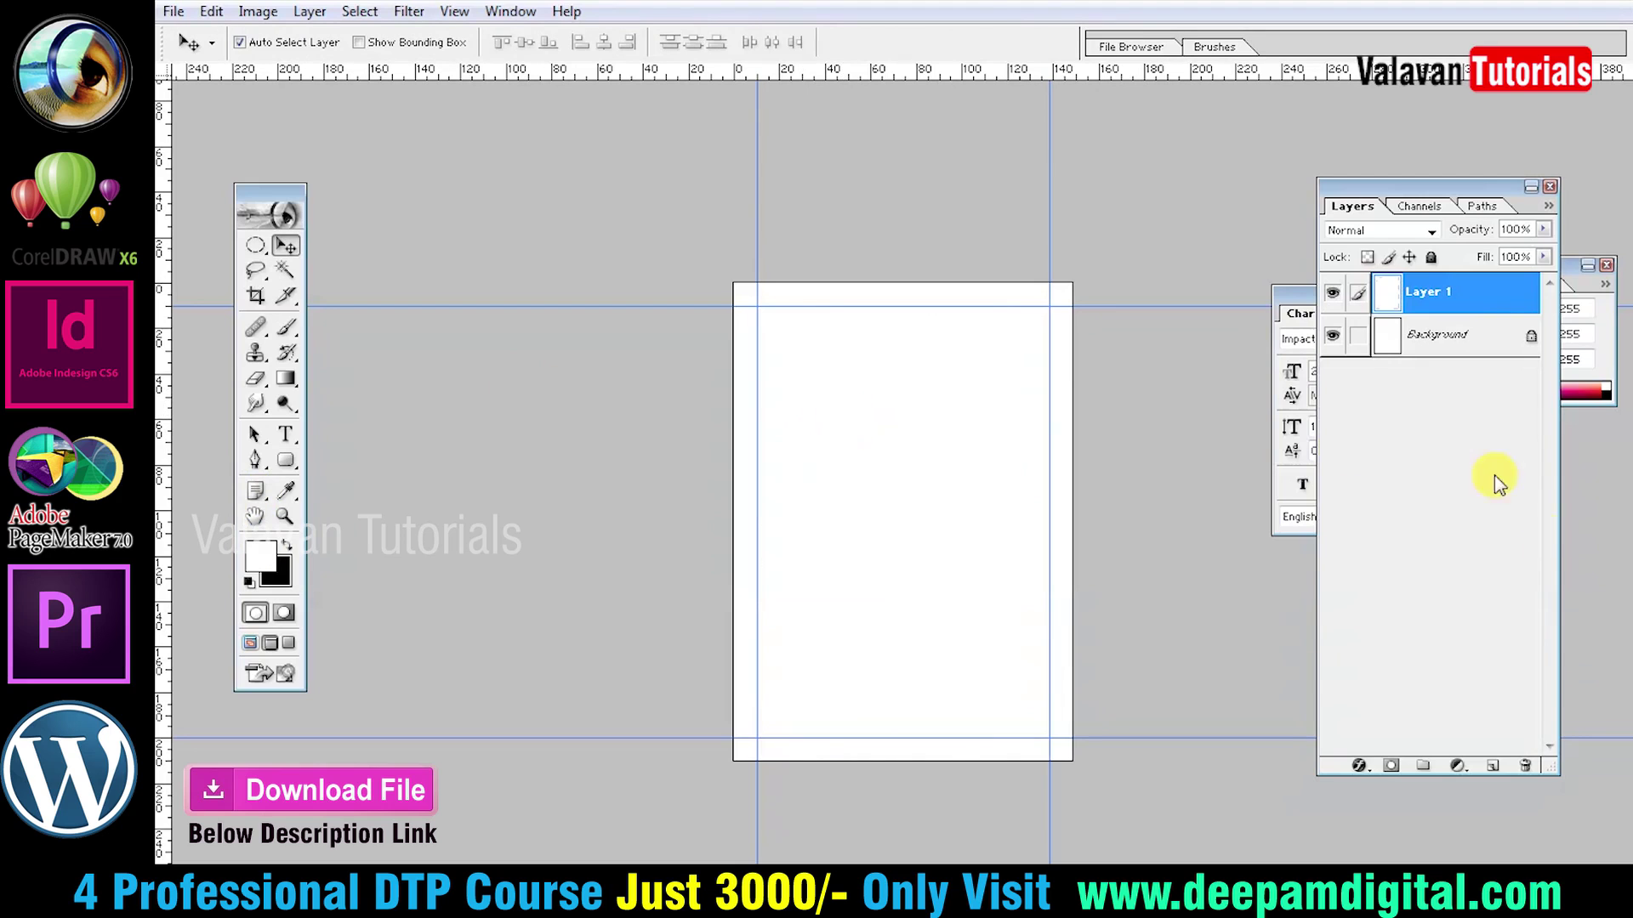
{"action": "key", "text": "ctrl+j"}
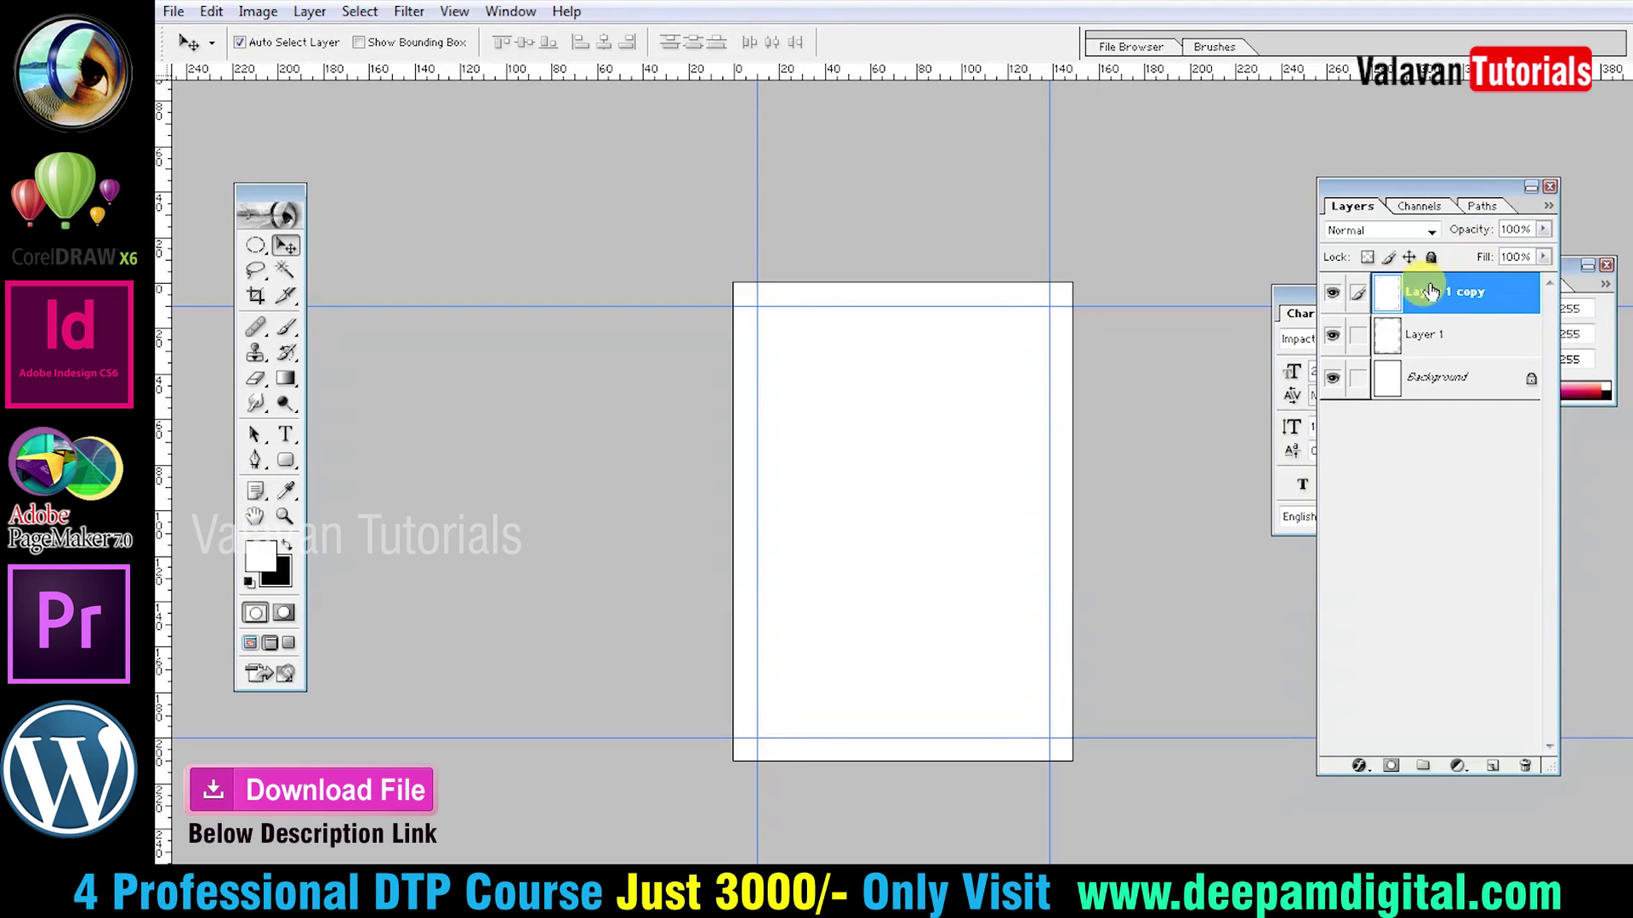
Fill the duplicated rounded shape with a teal foreground colour.
{"action": "left_click", "coordinate": [255, 565]}
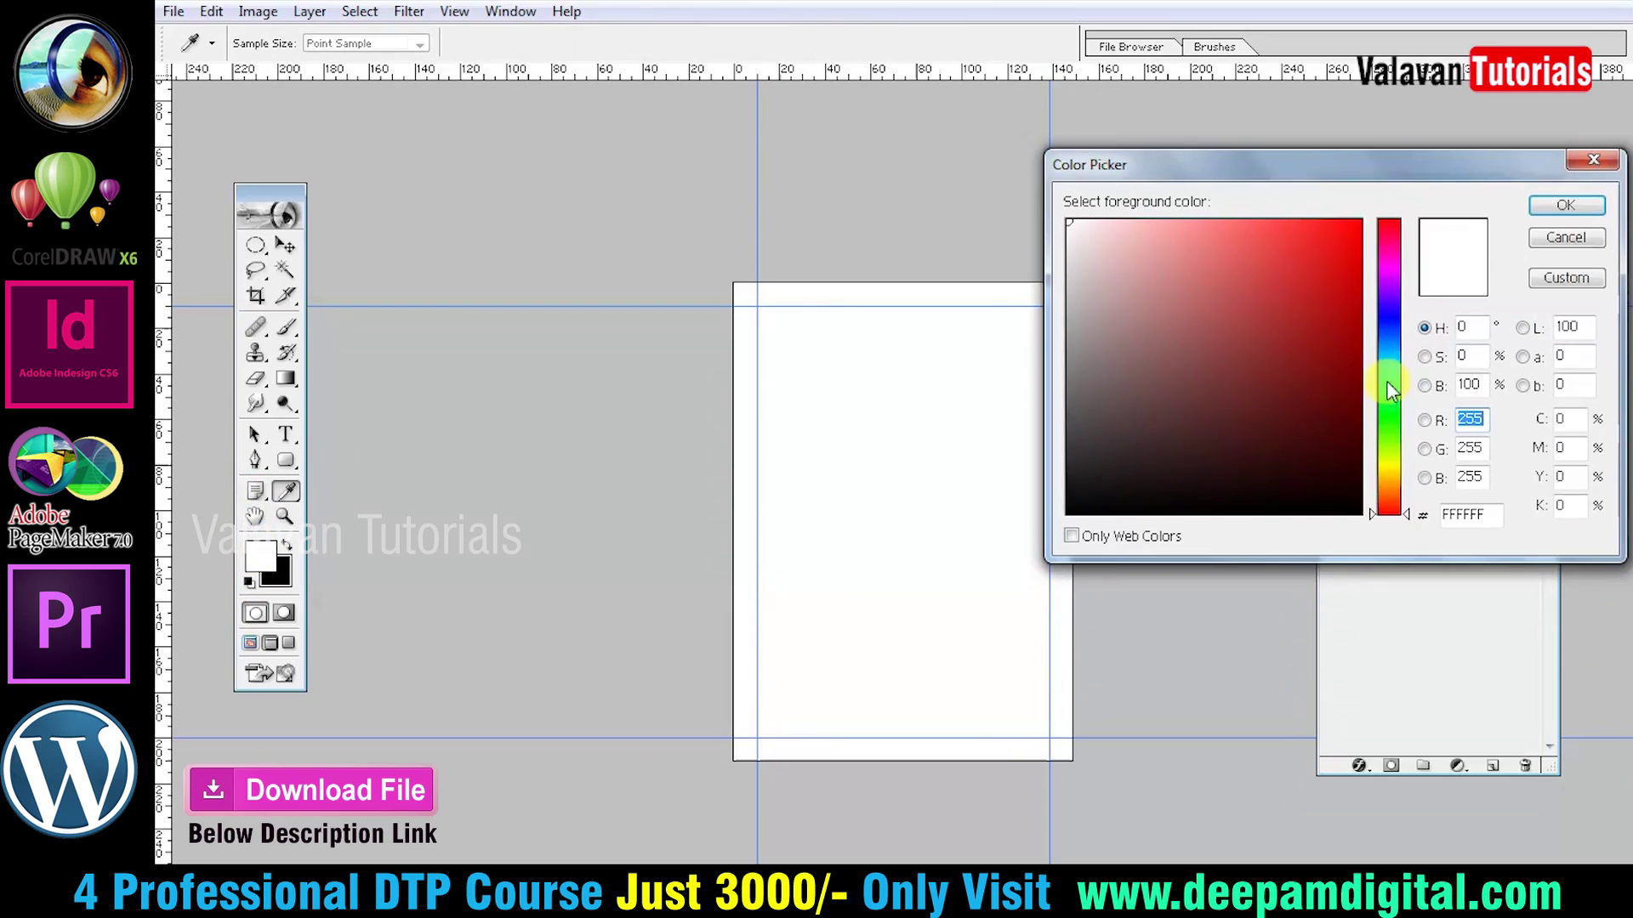
{"action": "left_click", "coordinate": [1395, 366]}
{"action": "left_click", "coordinate": [1339, 315]}
{"action": "left_click", "coordinate": [1543, 206]}
{"action": "key", "text": "v"}
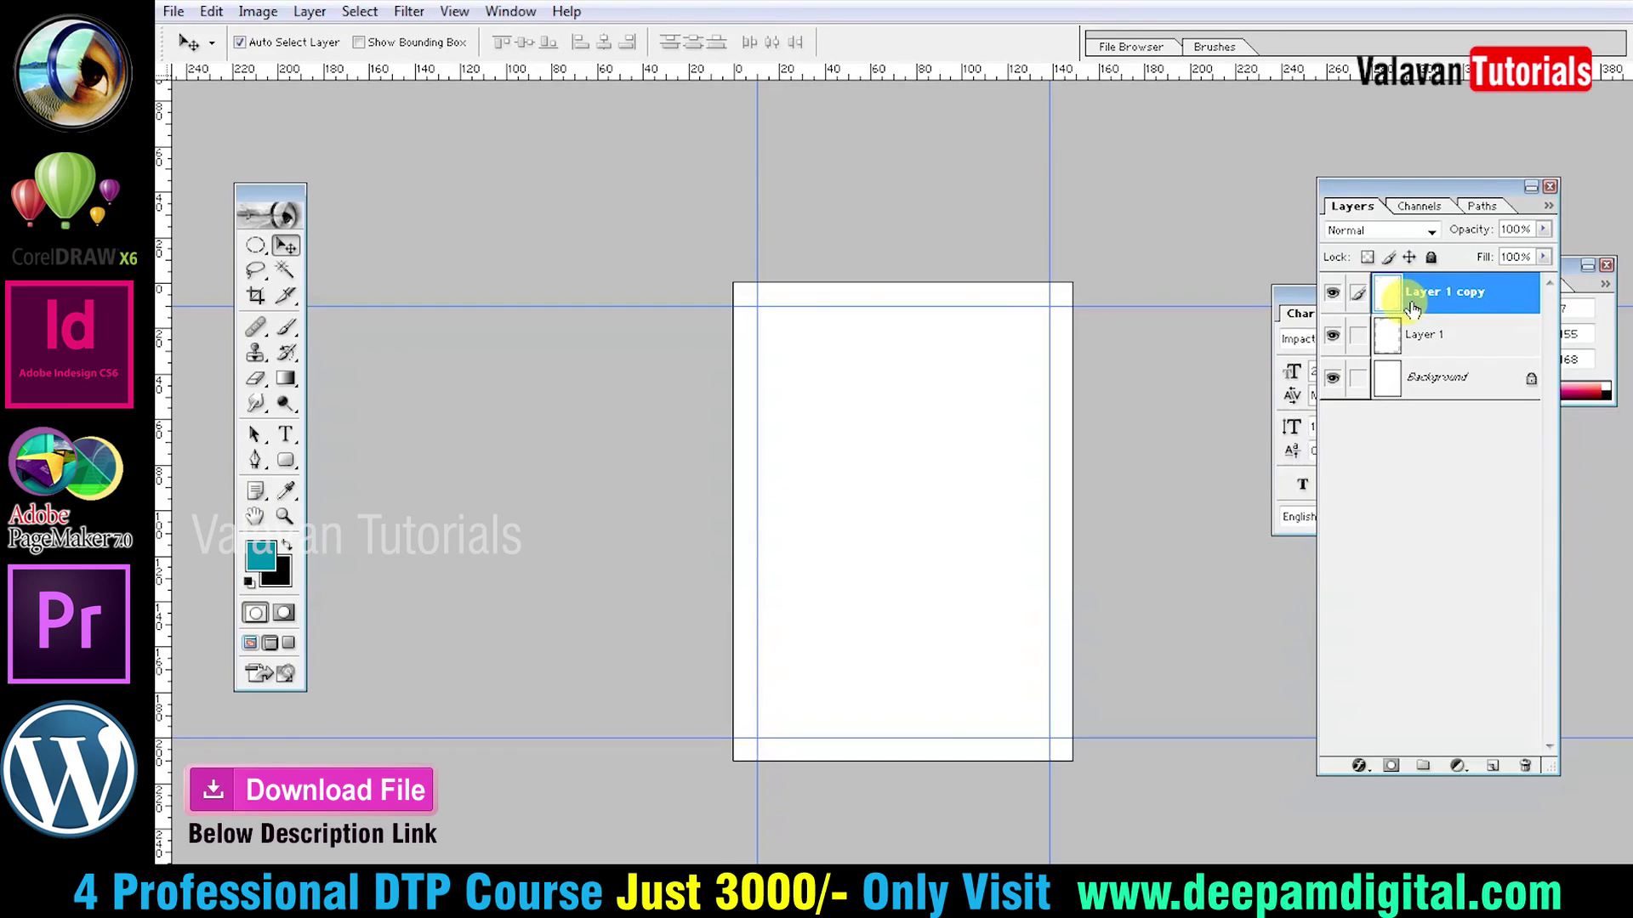
{"action": "key", "text": "shift+alt+BackSpace"}
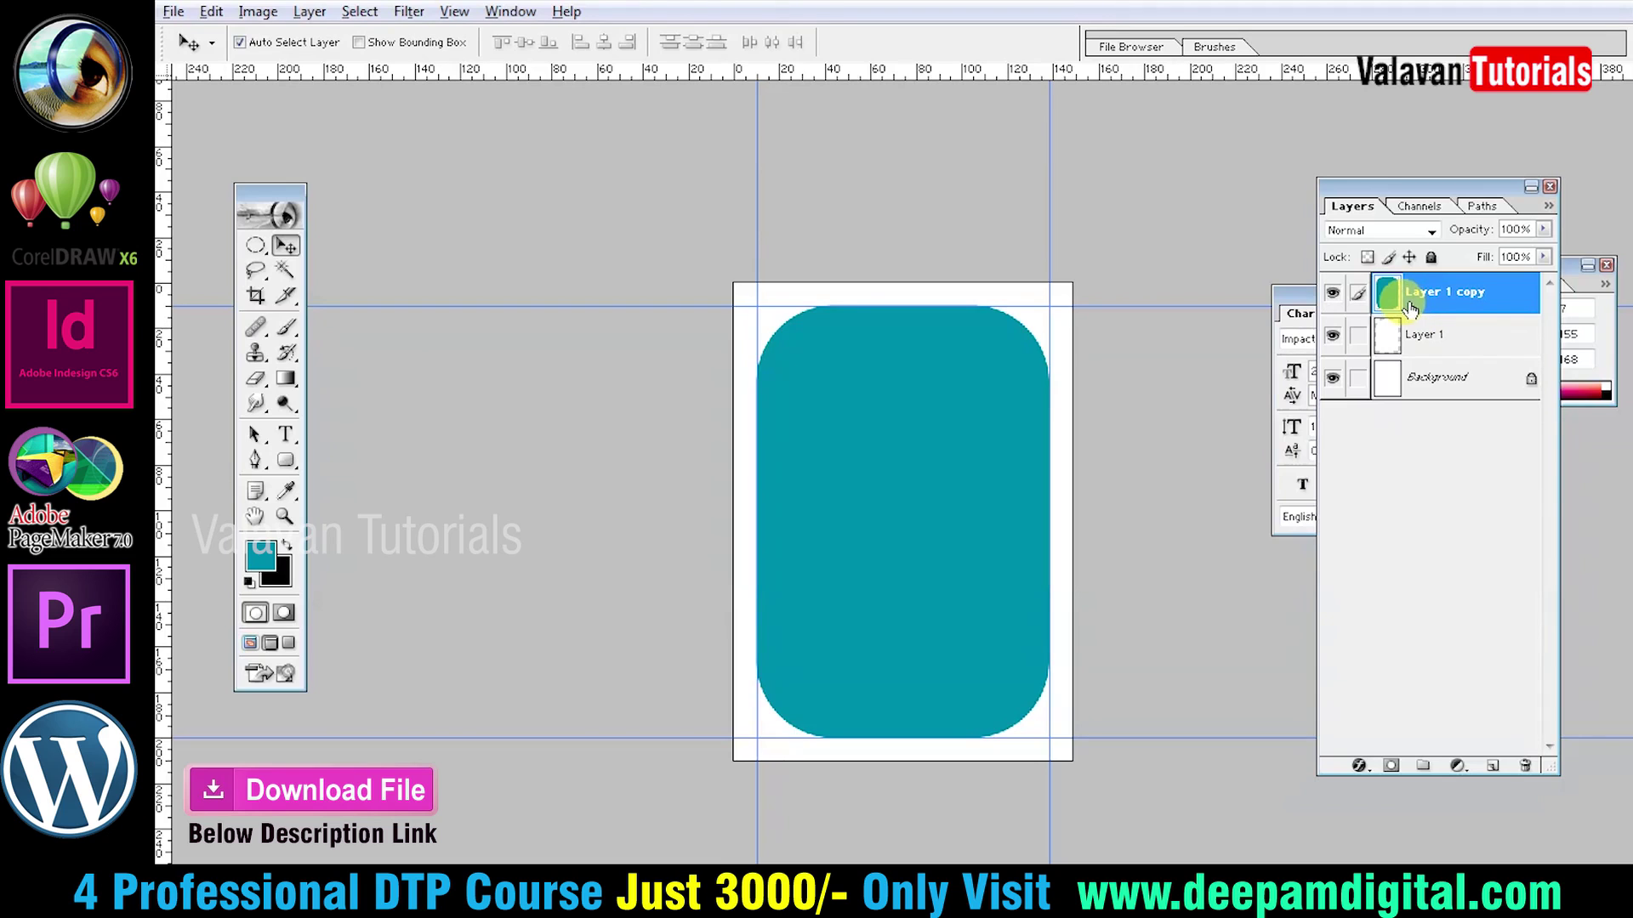
Enlarge the teal copy and move it up to cover the page's upper half.
{"action": "left_click_drag", "start_coordinate": [949, 472], "coordinate": [892, 346]}
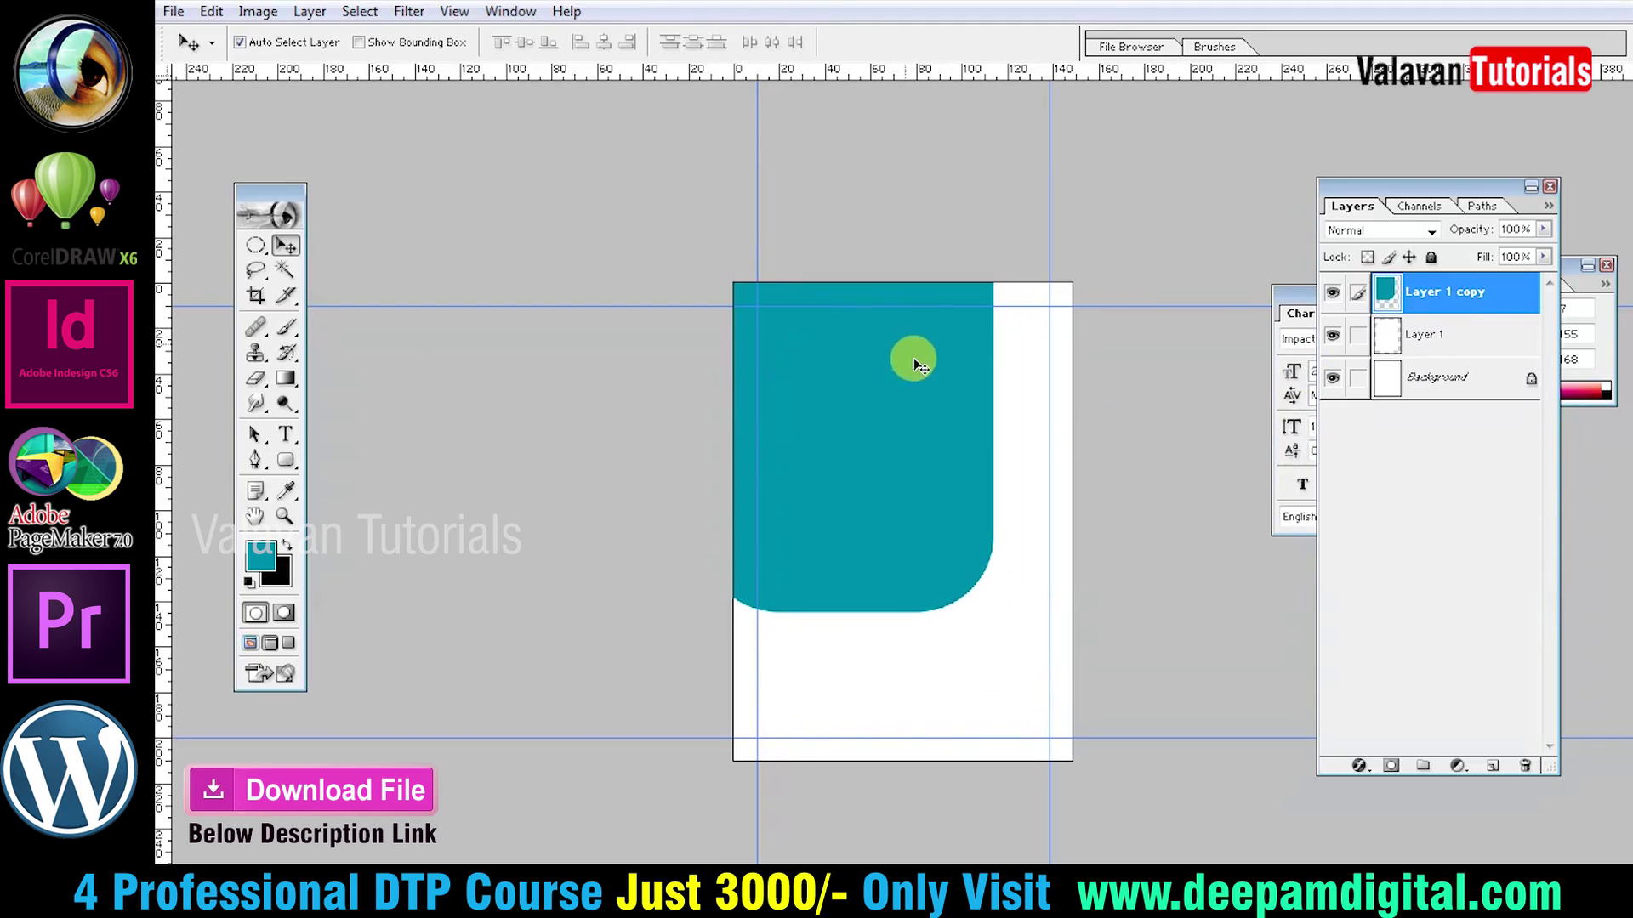
{"action": "key", "text": "ctrl+t"}
{"action": "left_click_drag", "start_coordinate": [994, 611], "coordinate": [1092, 756]}
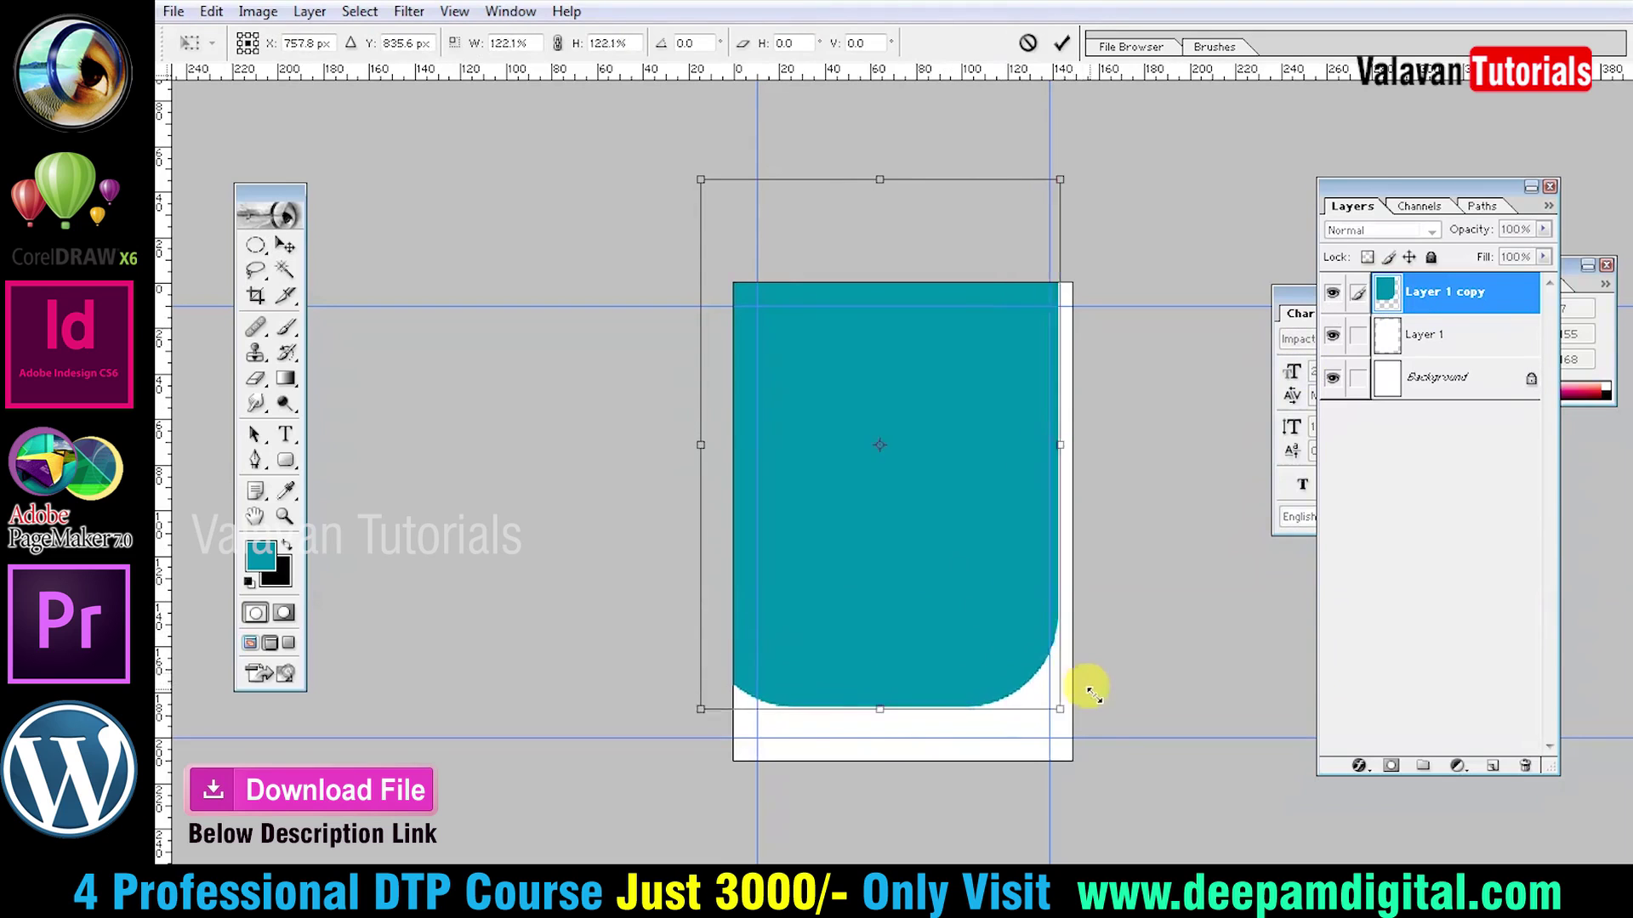
{"action": "left_click_drag", "start_coordinate": [1010, 685], "coordinate": [1013, 534]}
{"action": "key", "text": "Return"}
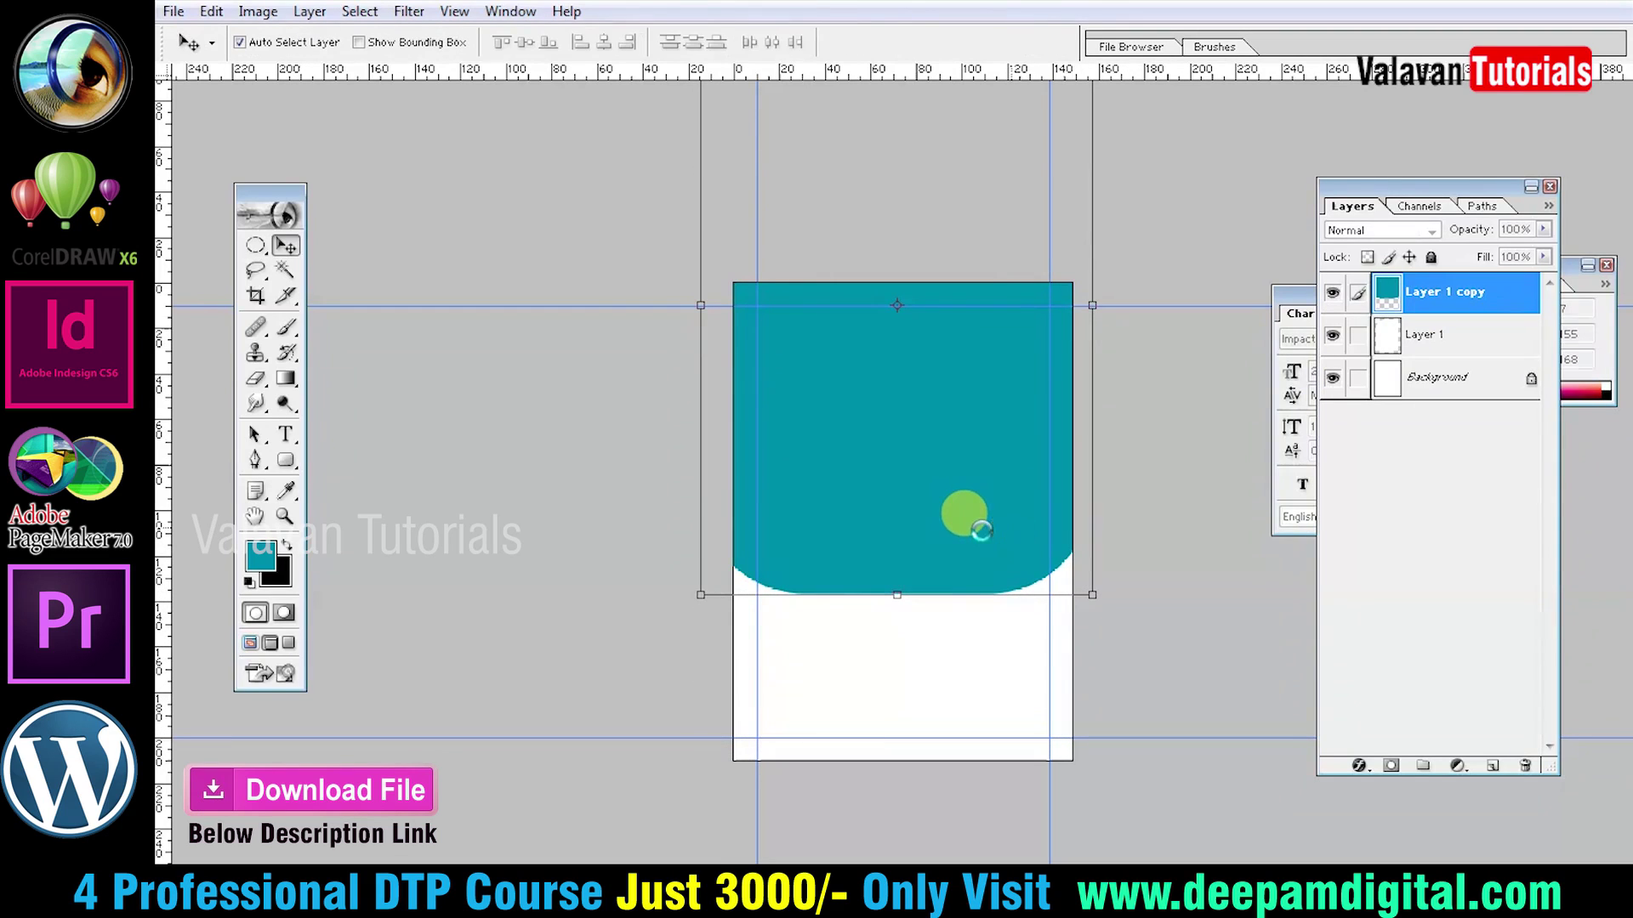
{"action": "left_click", "coordinate": [1421, 382]}
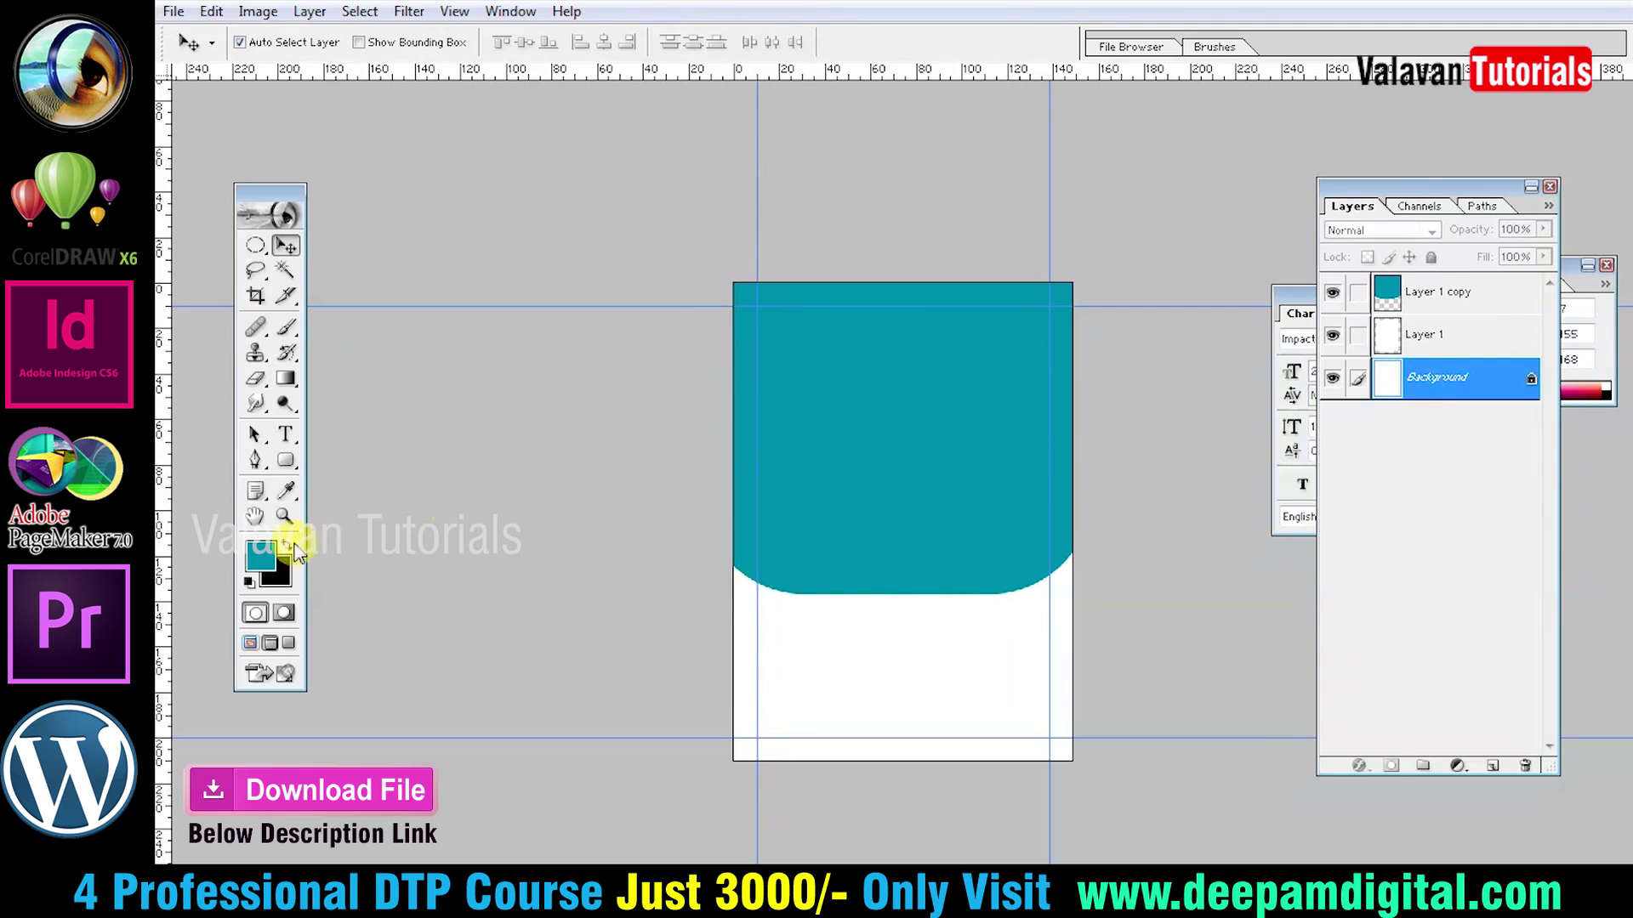
Fill the Background layer with bright cyan.
{"action": "left_click", "coordinate": [260, 557]}
{"action": "left_click_drag", "start_coordinate": [1388, 361], "coordinate": [1388, 366]}
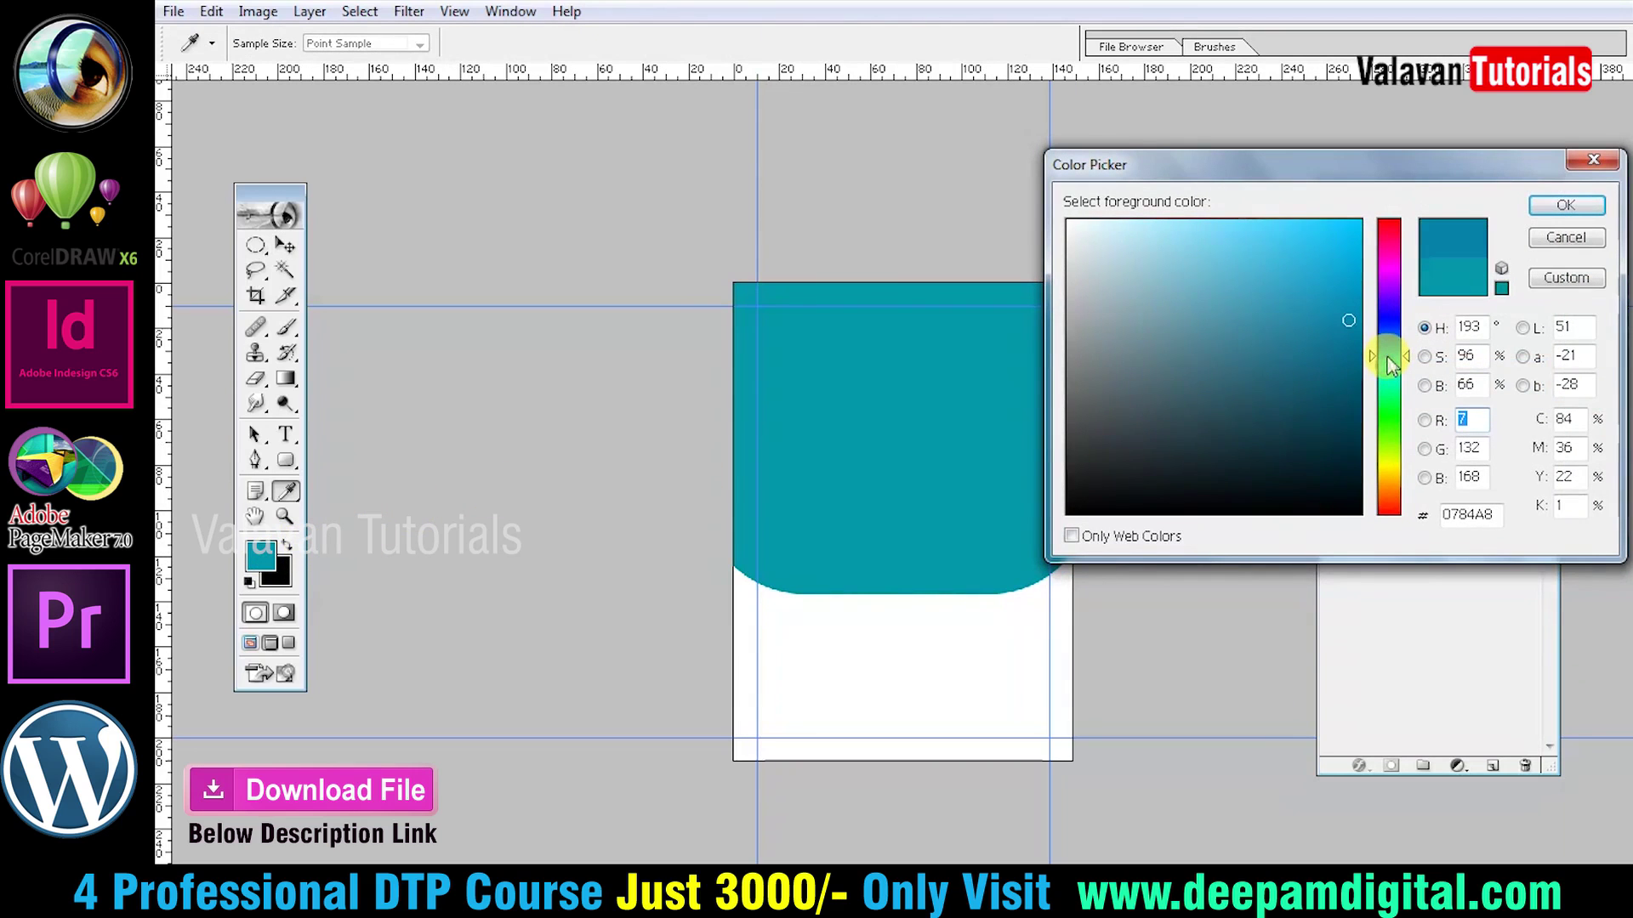
{"action": "left_click", "coordinate": [1359, 222]}
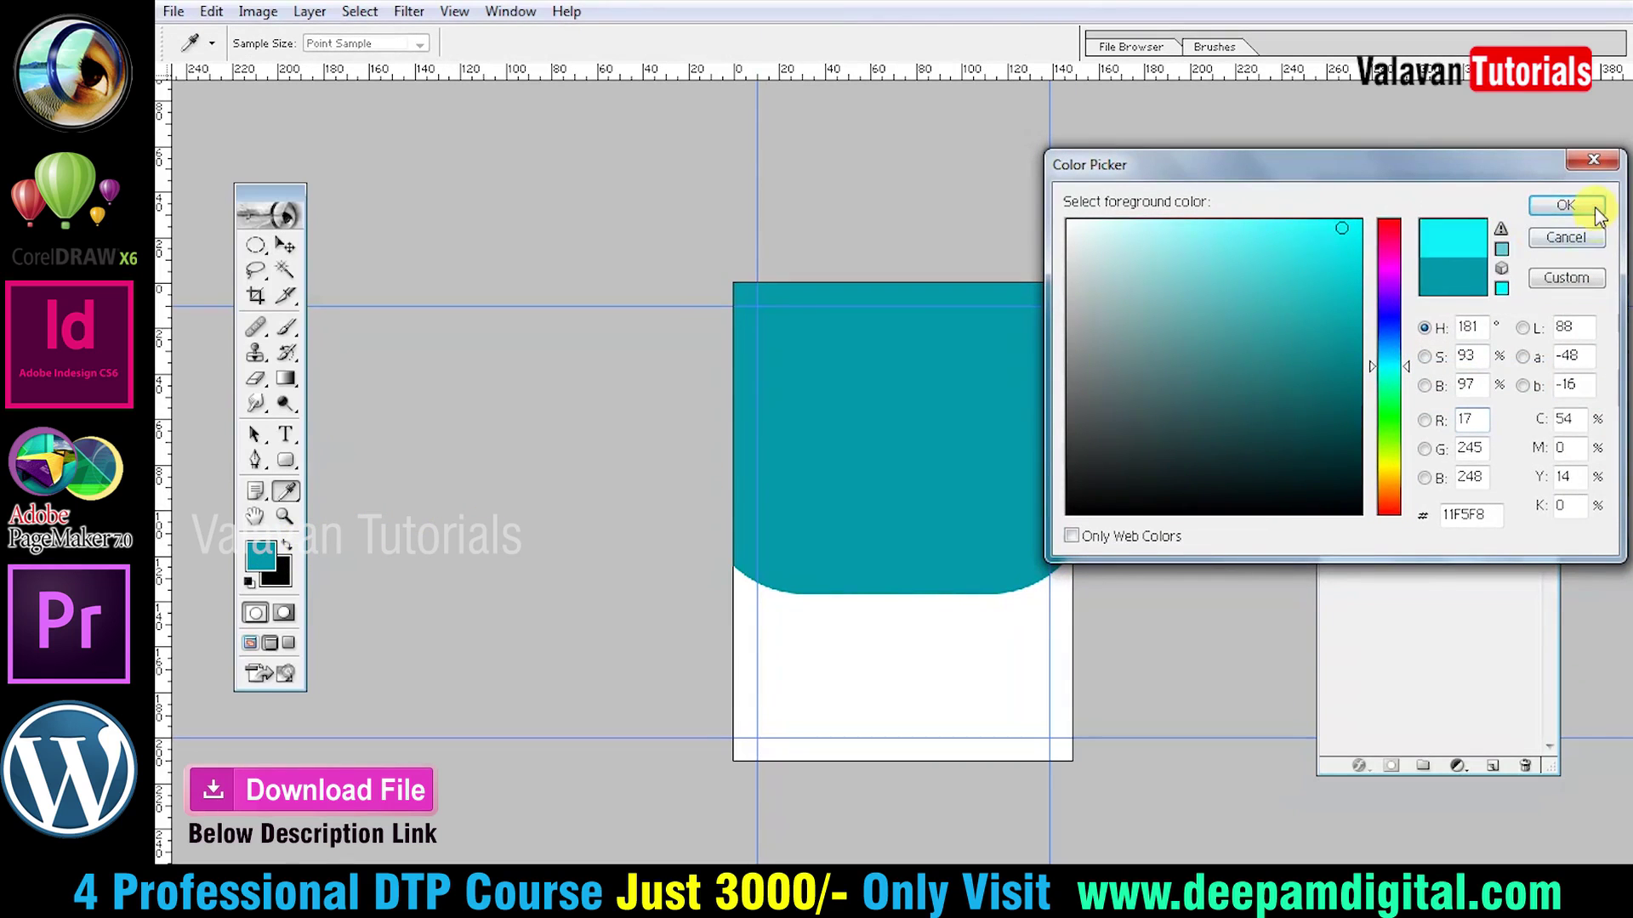
{"action": "left_click", "coordinate": [1566, 205]}
{"action": "key", "text": "alt+BackSpace"}
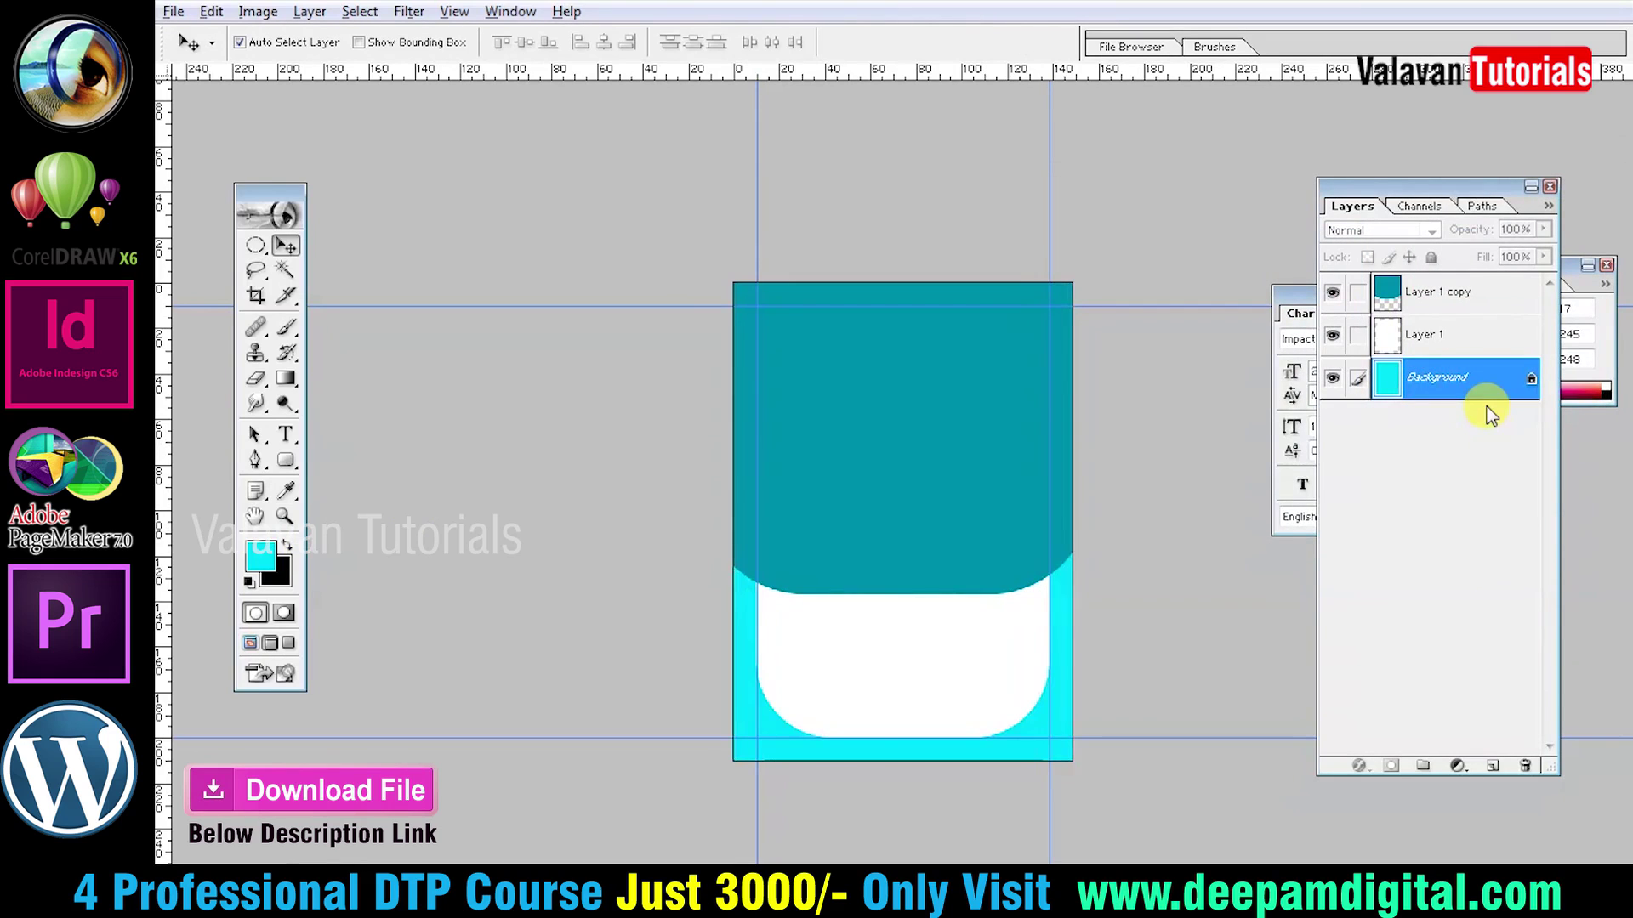
Restack the teal copy below Layer 1, then select the white panel's layer and zoom in.
{"action": "left_click", "coordinate": [888, 510]}
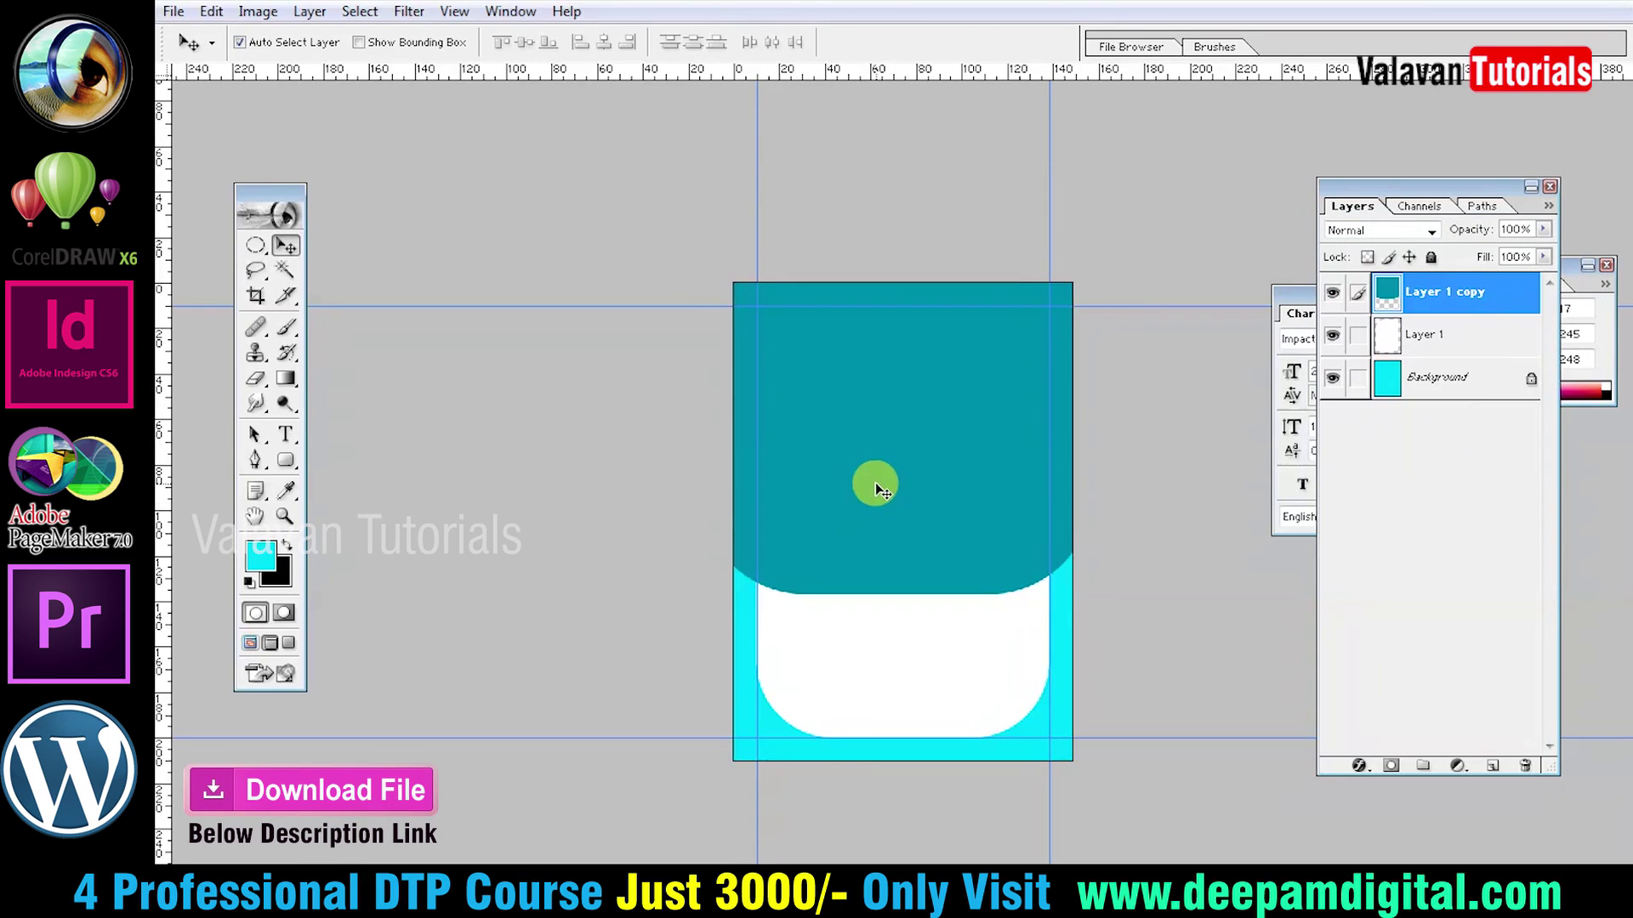
{"action": "left_click_drag", "start_coordinate": [1461, 300], "coordinate": [1467, 358]}
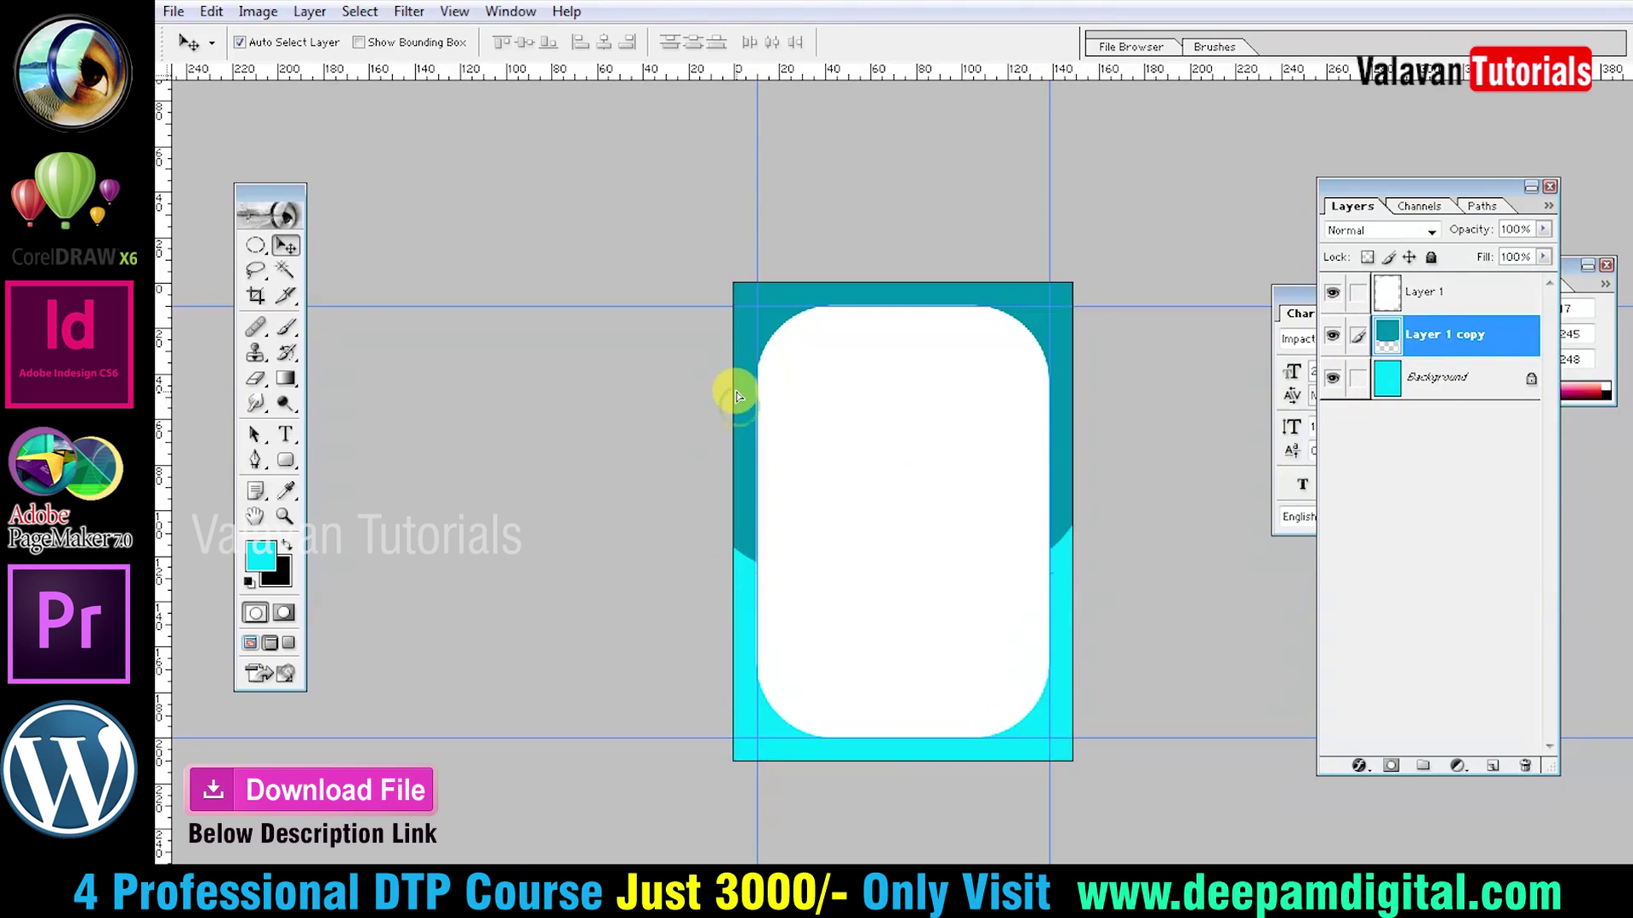
{"action": "left_click", "coordinate": [902, 475]}
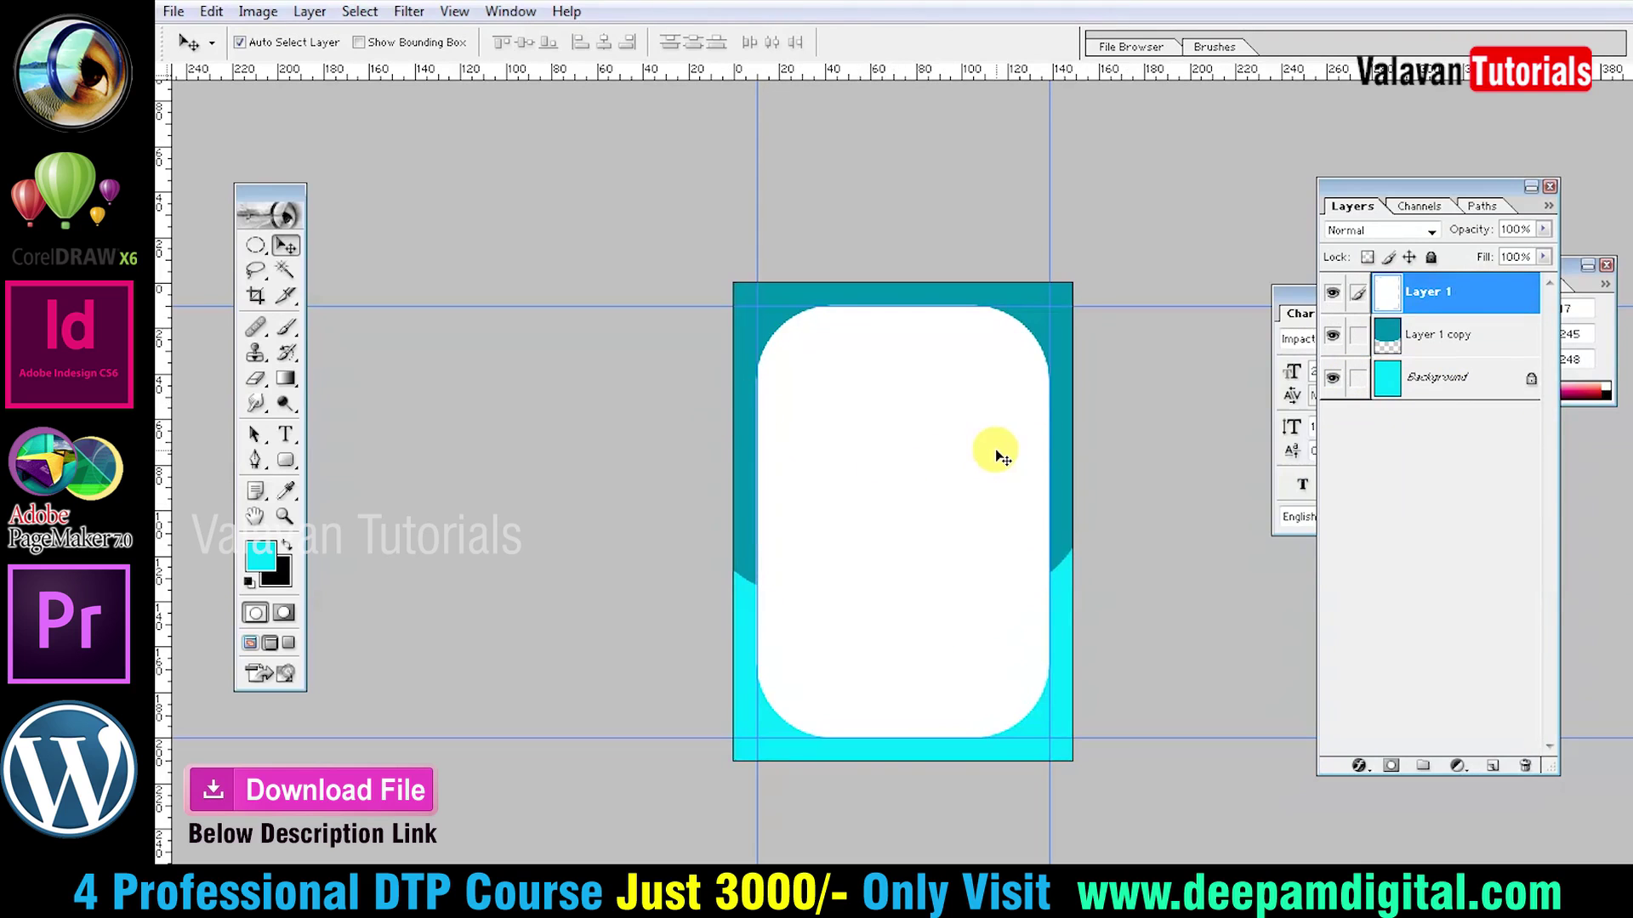
{"action": "key", "text": "ctrl+plus"}
{"action": "key", "text": "Tab"}
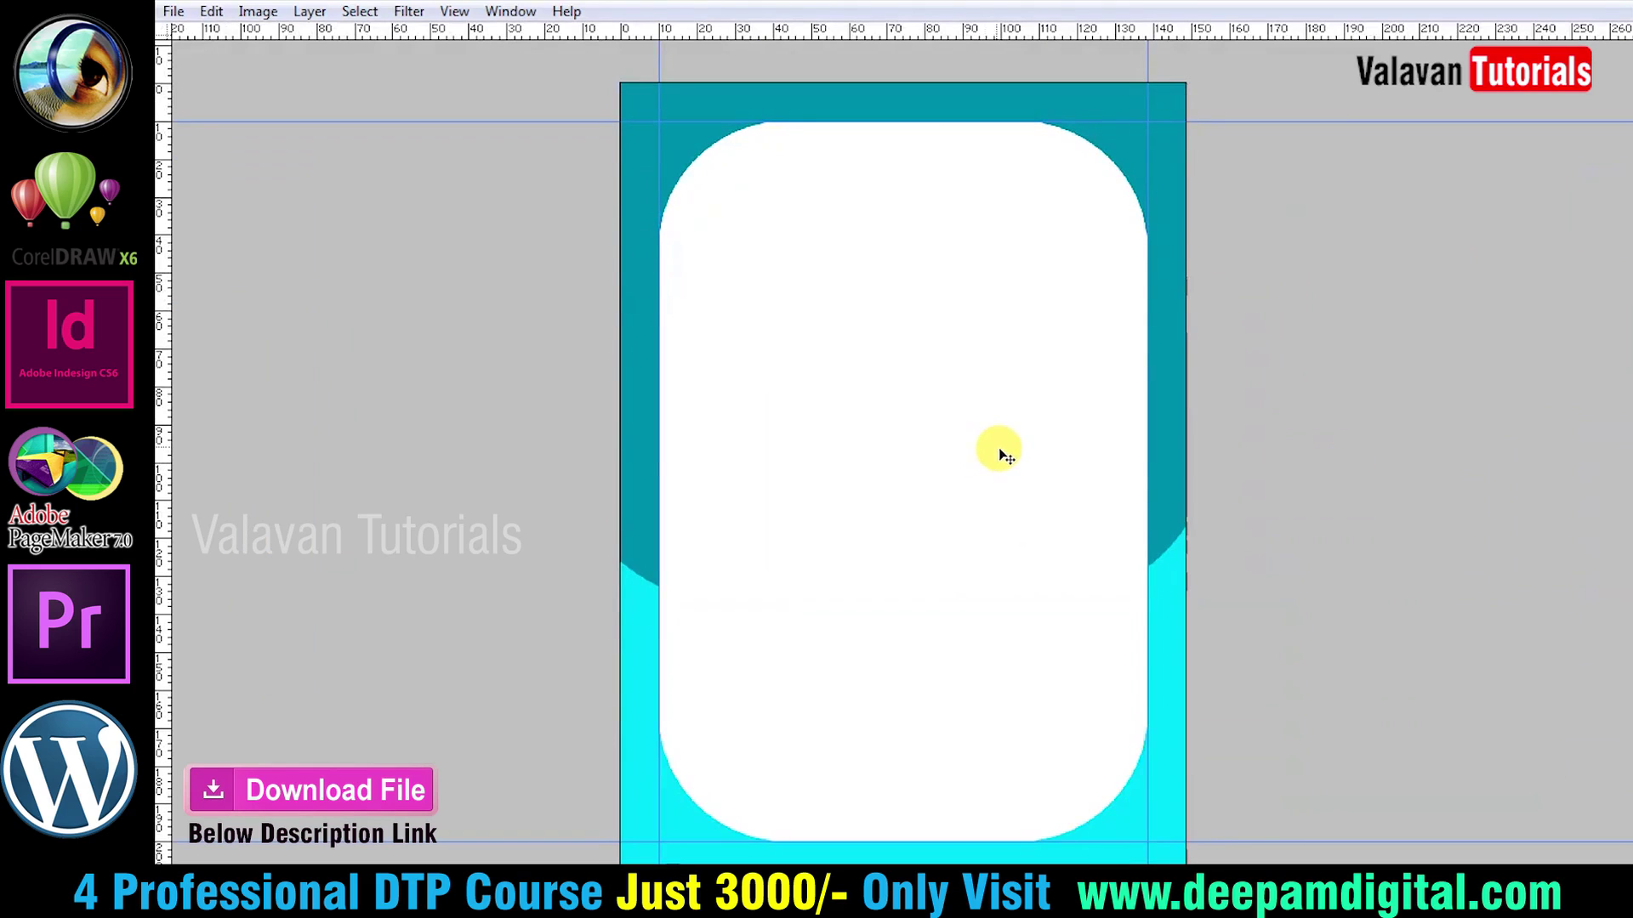
{"action": "key", "text": "Tab"}
{"action": "left_click", "coordinate": [255, 11]}
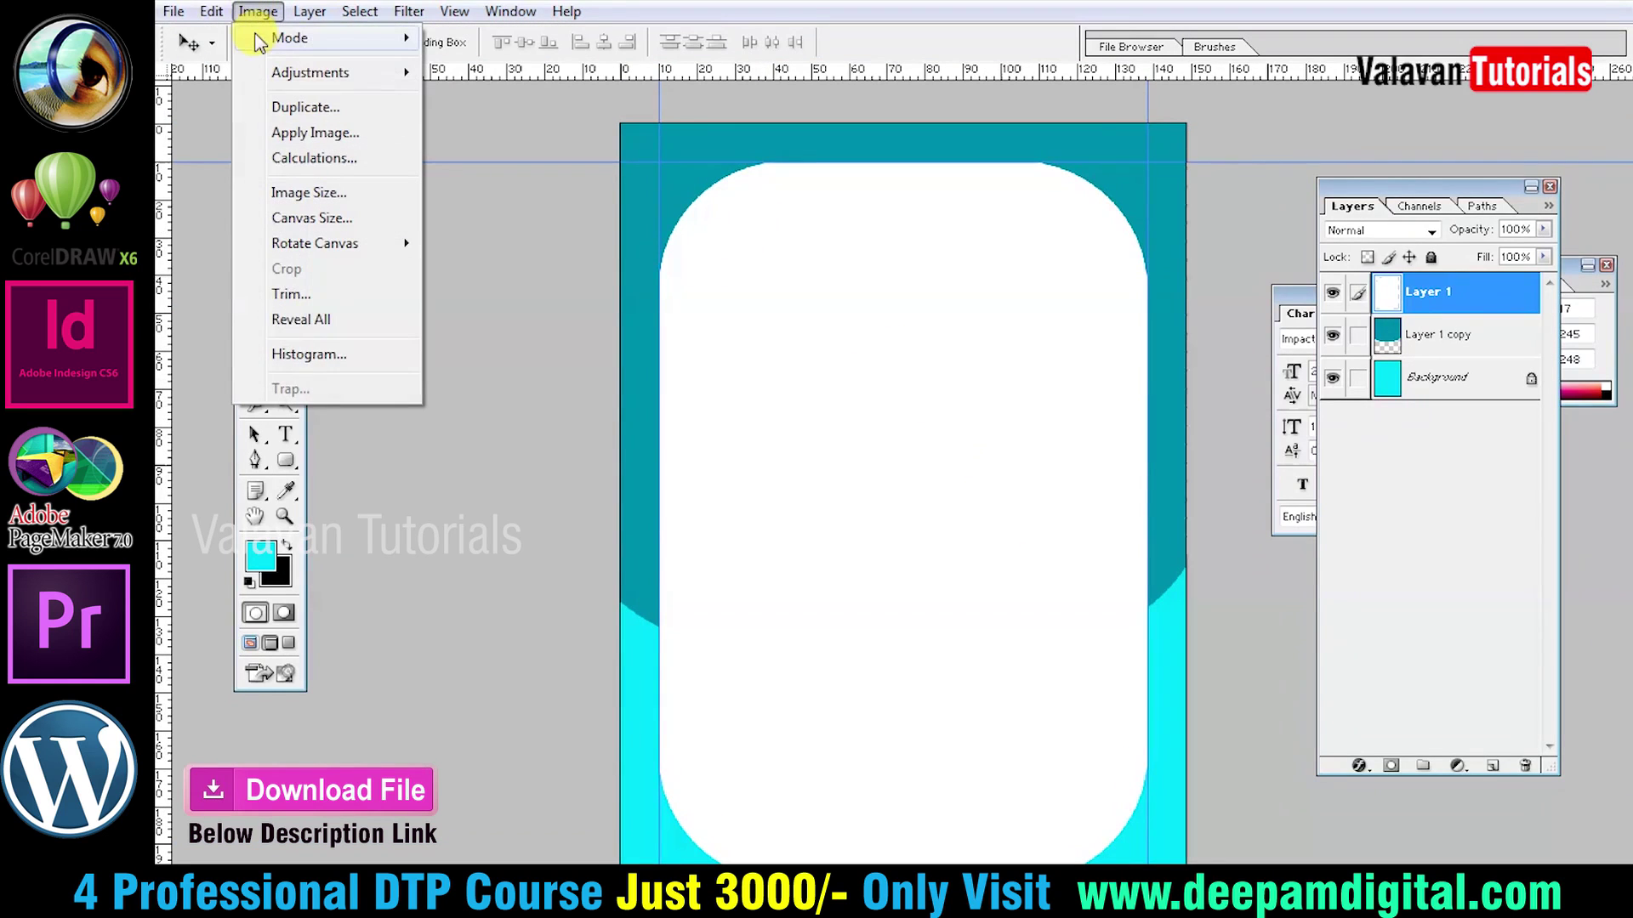
Apply the Canvas Texturizer to the teal frame layer instead of the white panel.
{"action": "left_click", "coordinate": [825, 162]}
{"action": "left_click", "coordinate": [408, 12]}
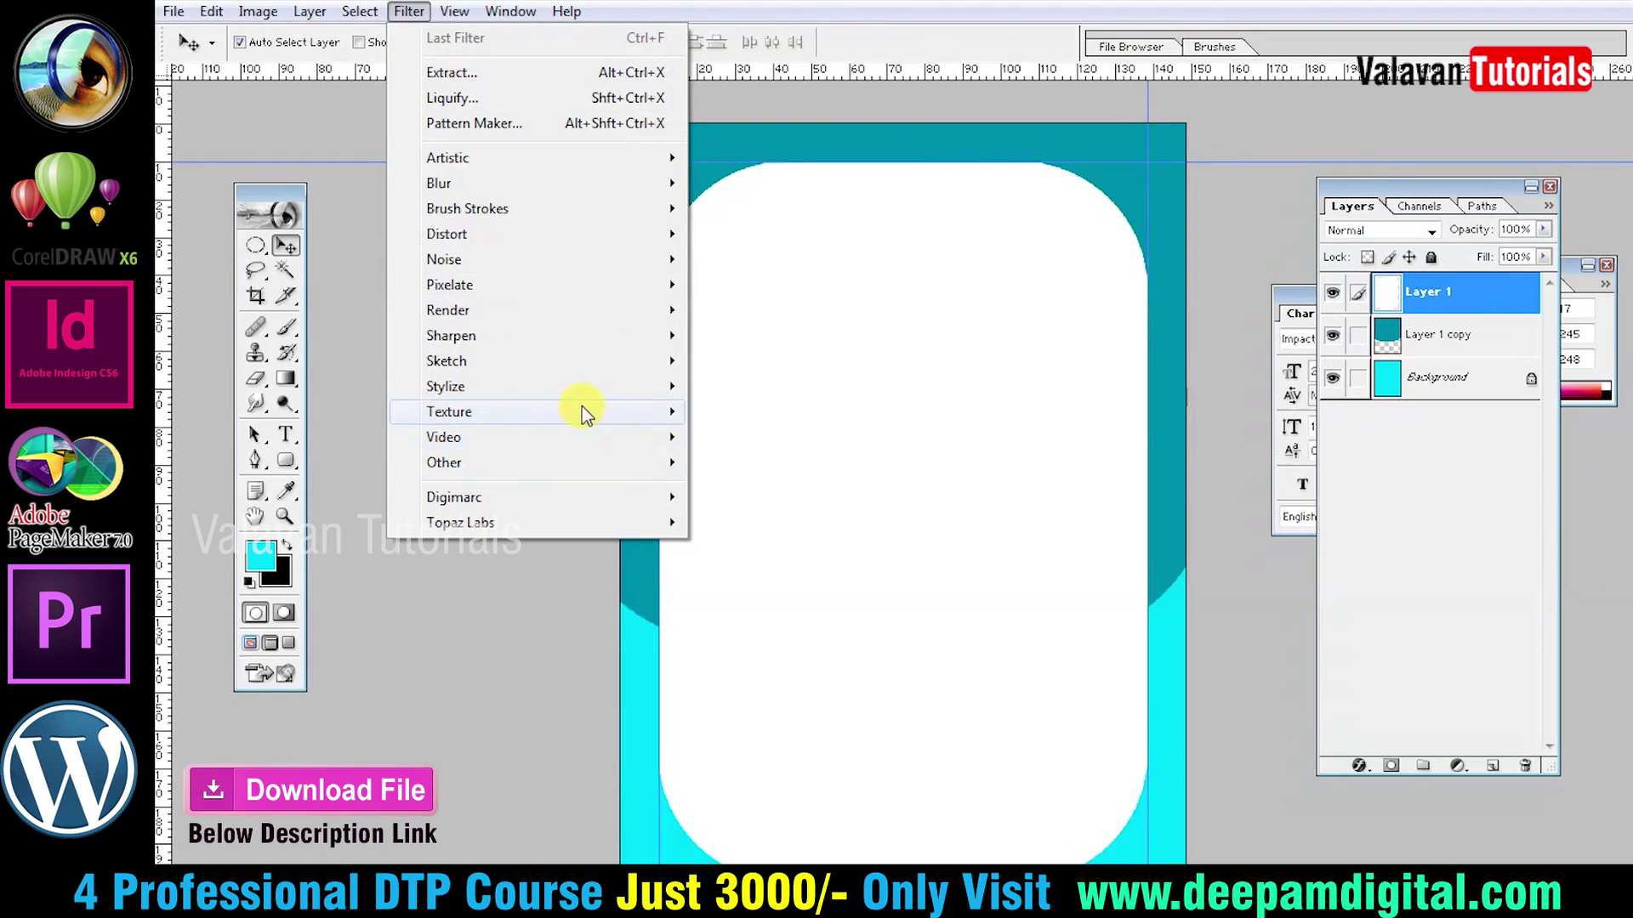
{"action": "mouse_move", "coordinate": [449, 412]}
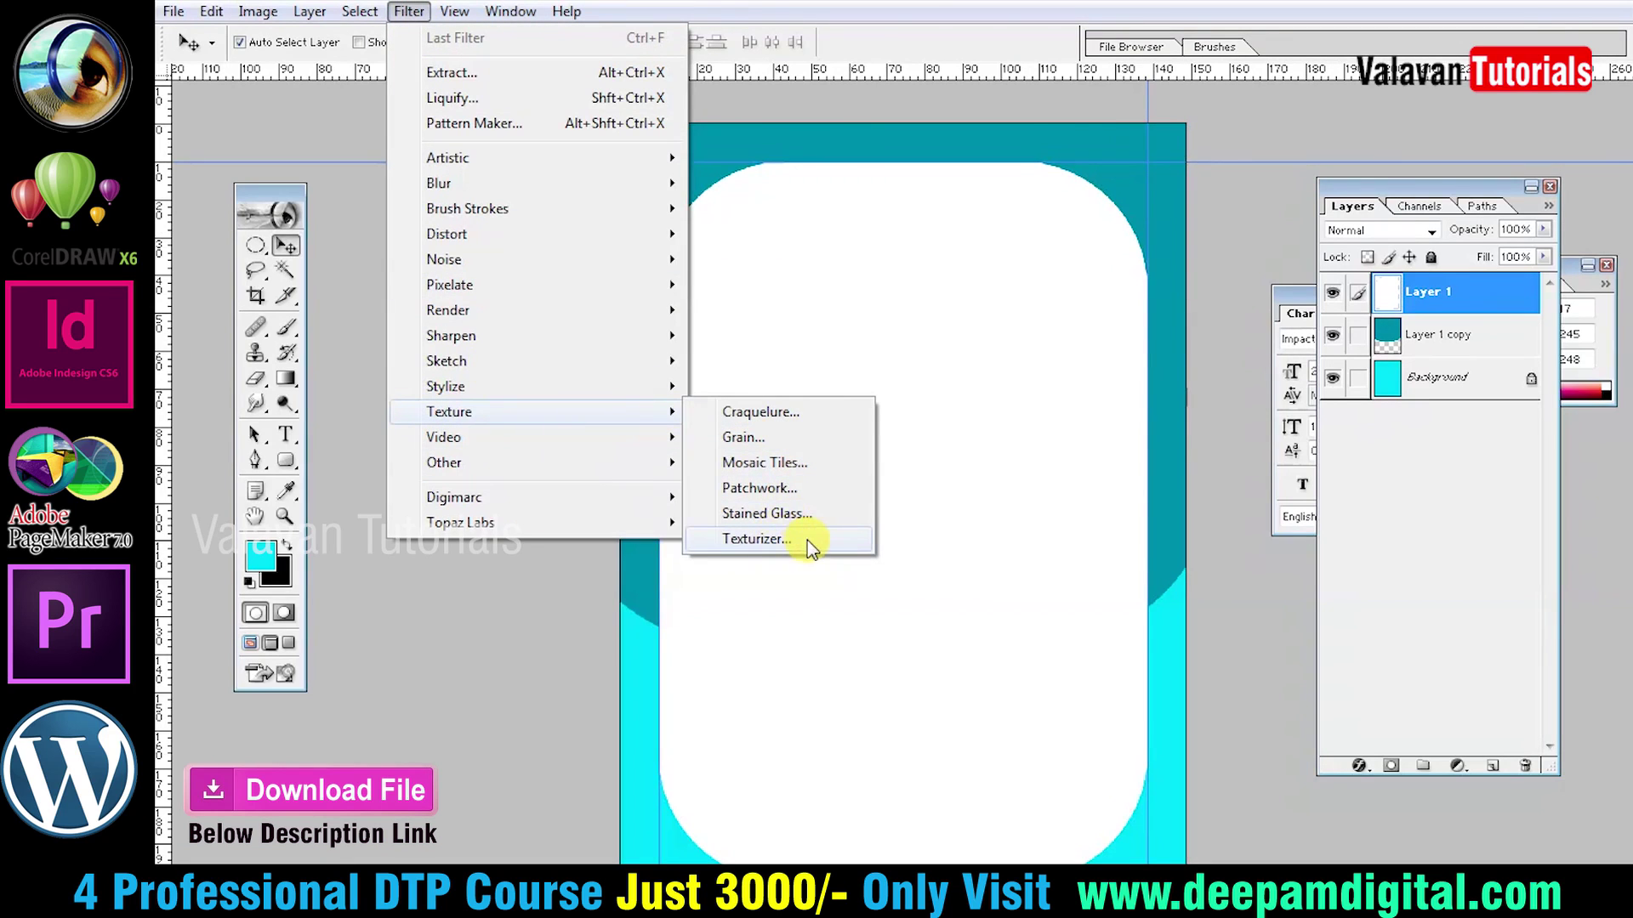
{"action": "left_click", "coordinate": [808, 539]}
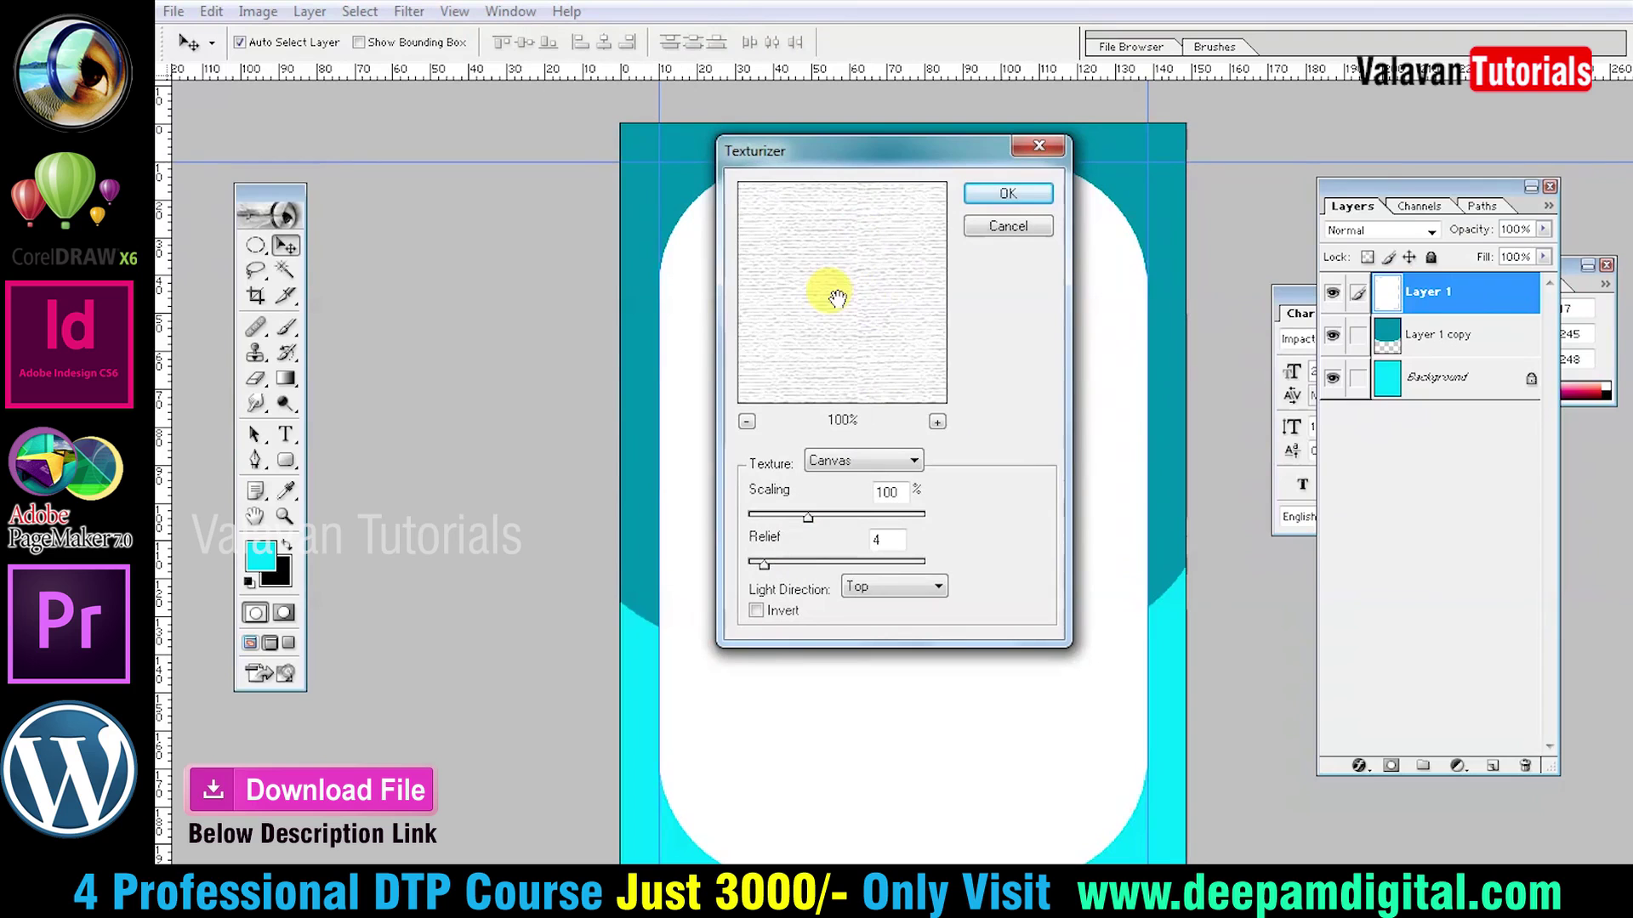
{"action": "left_click", "coordinate": [1005, 195]}
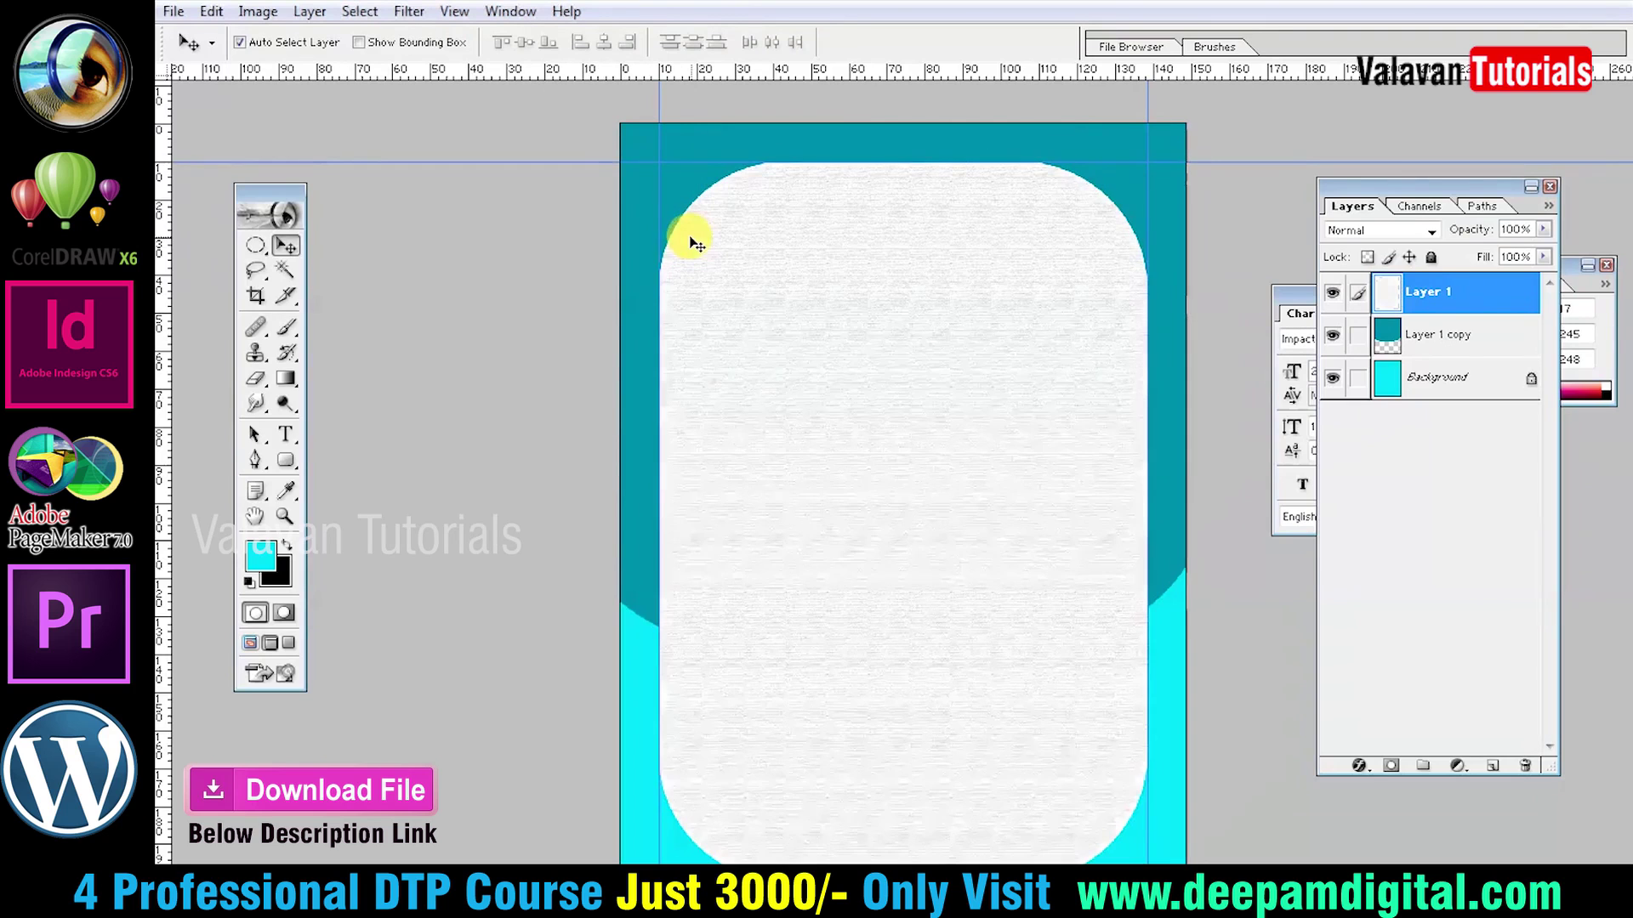
{"action": "key", "text": "ctrl+z"}
{"action": "right_click", "coordinate": [706, 144]}
{"action": "left_click", "coordinate": [723, 156]}
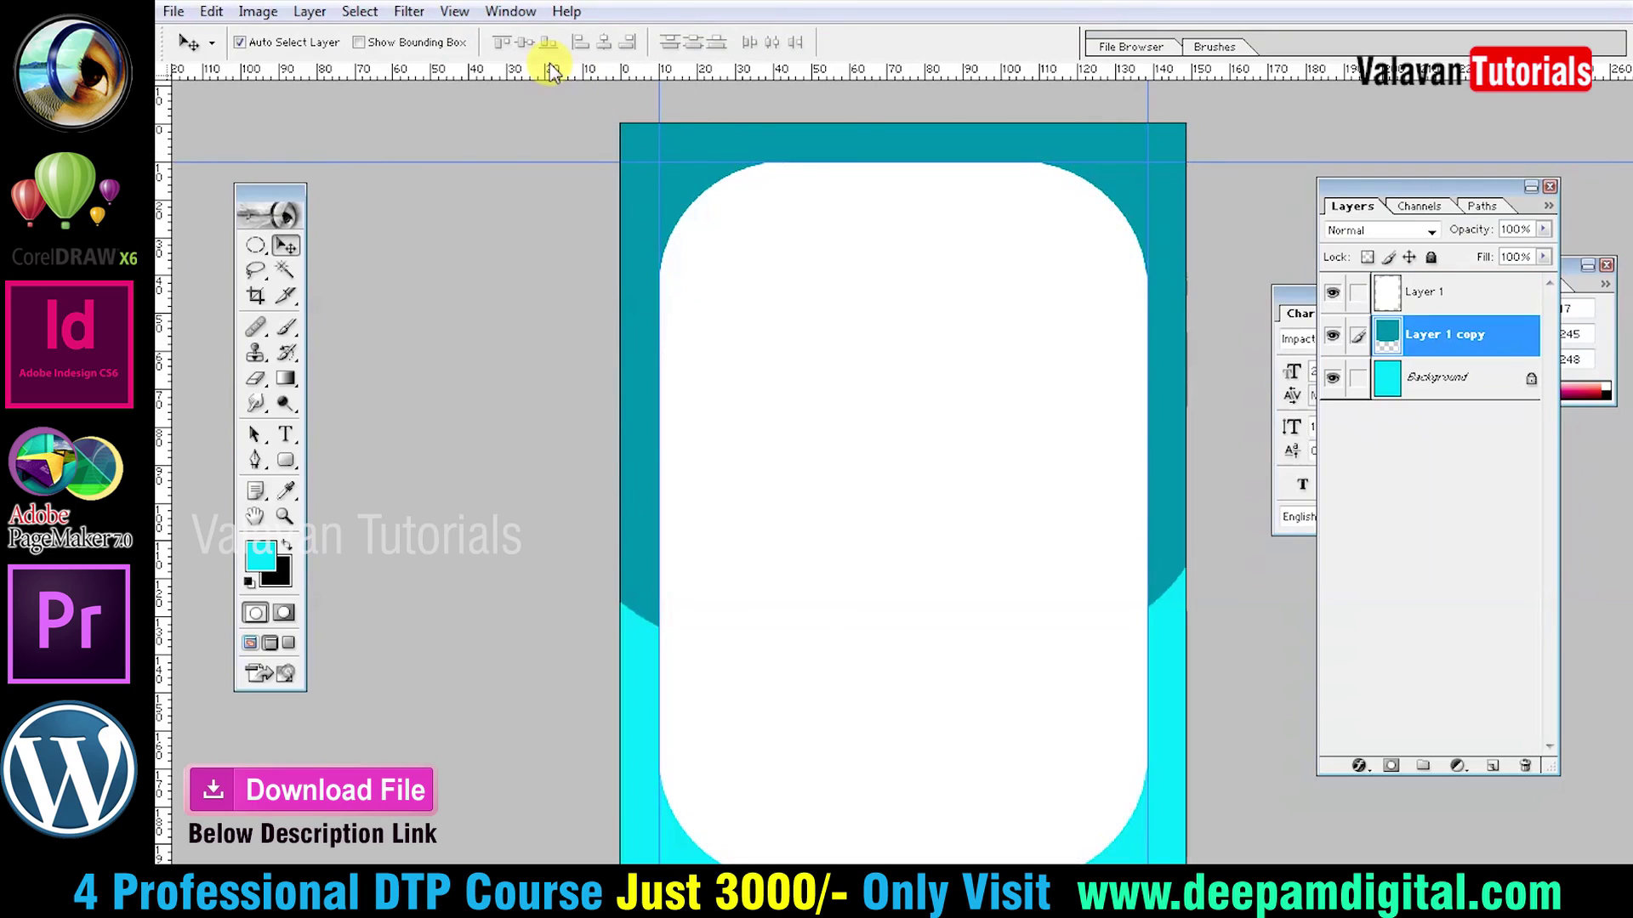
{"action": "key", "text": "ctrl+f"}
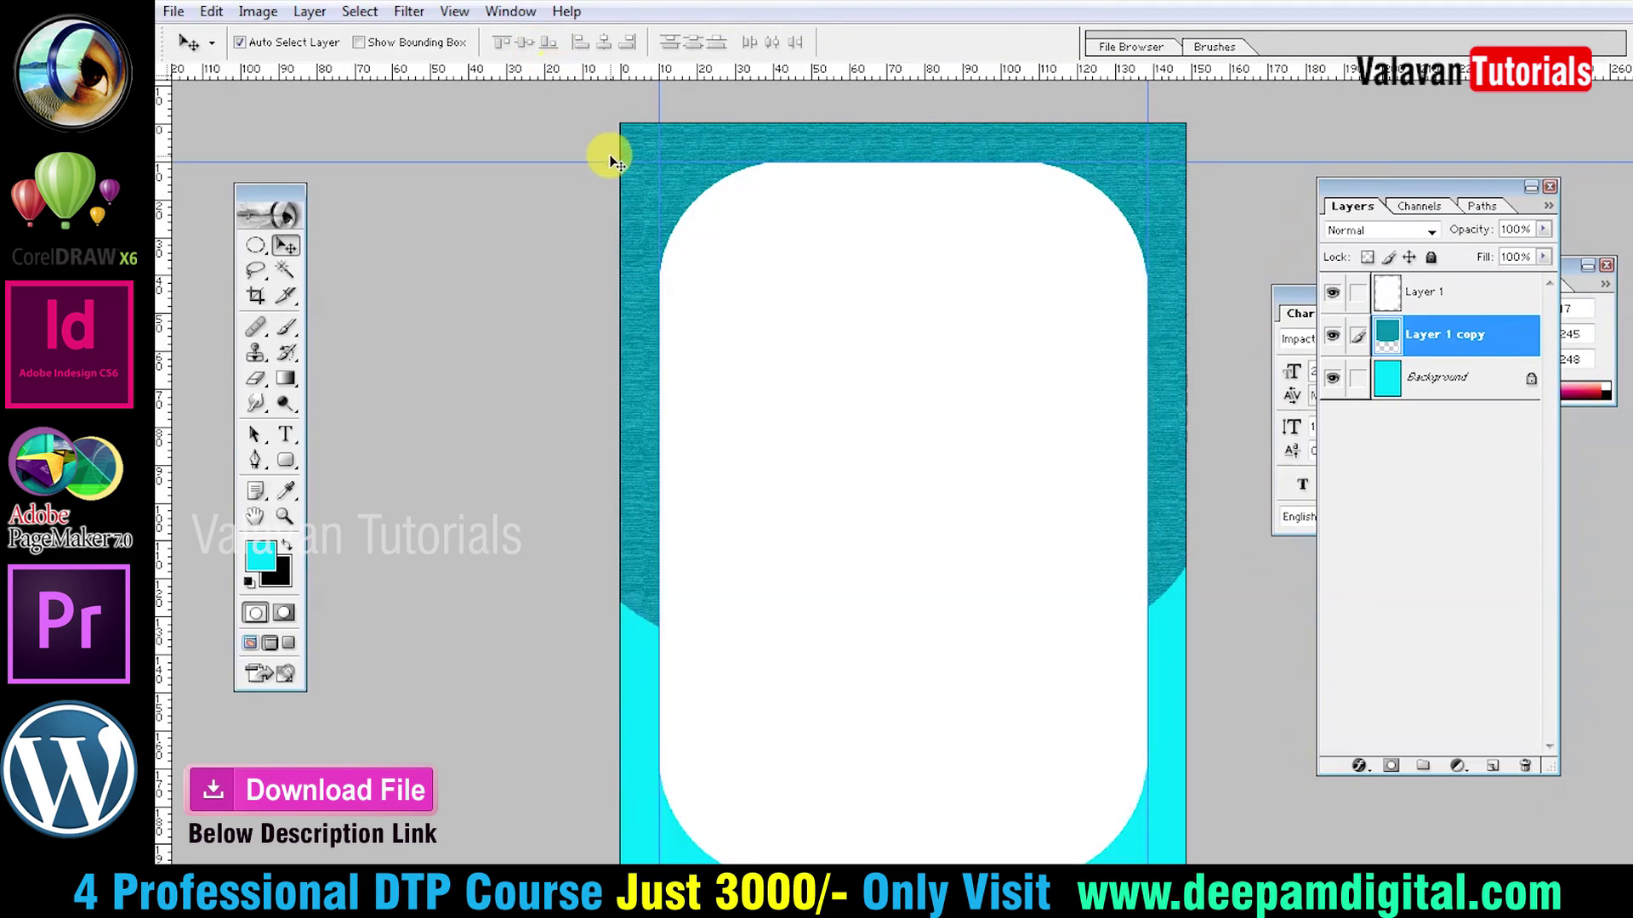
Zoom in to inspect the canvas texture on the teal frame.
{"action": "key", "text": "z"}
{"action": "left_click_drag", "start_coordinate": [659, 162], "coordinate": [904, 307]}
{"action": "right_click", "coordinate": [708, 226]}
{"action": "left_click", "coordinate": [727, 258]}
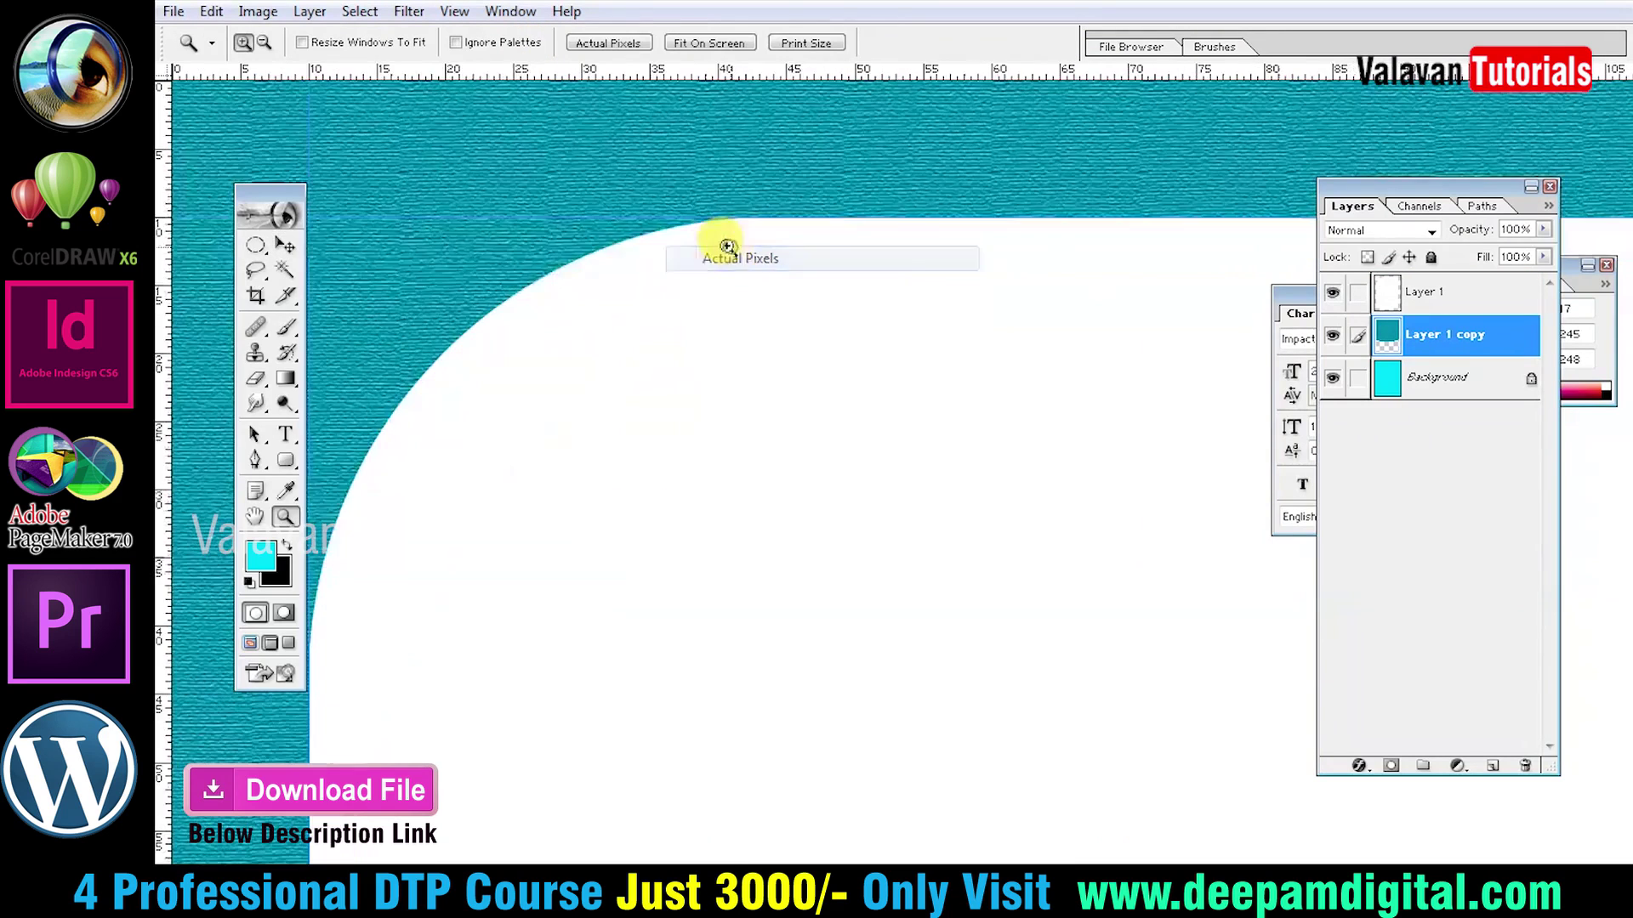
{"action": "right_click", "coordinate": [723, 243]}
{"action": "left_click", "coordinate": [727, 252]}
{"action": "left_click", "coordinate": [564, 609]}
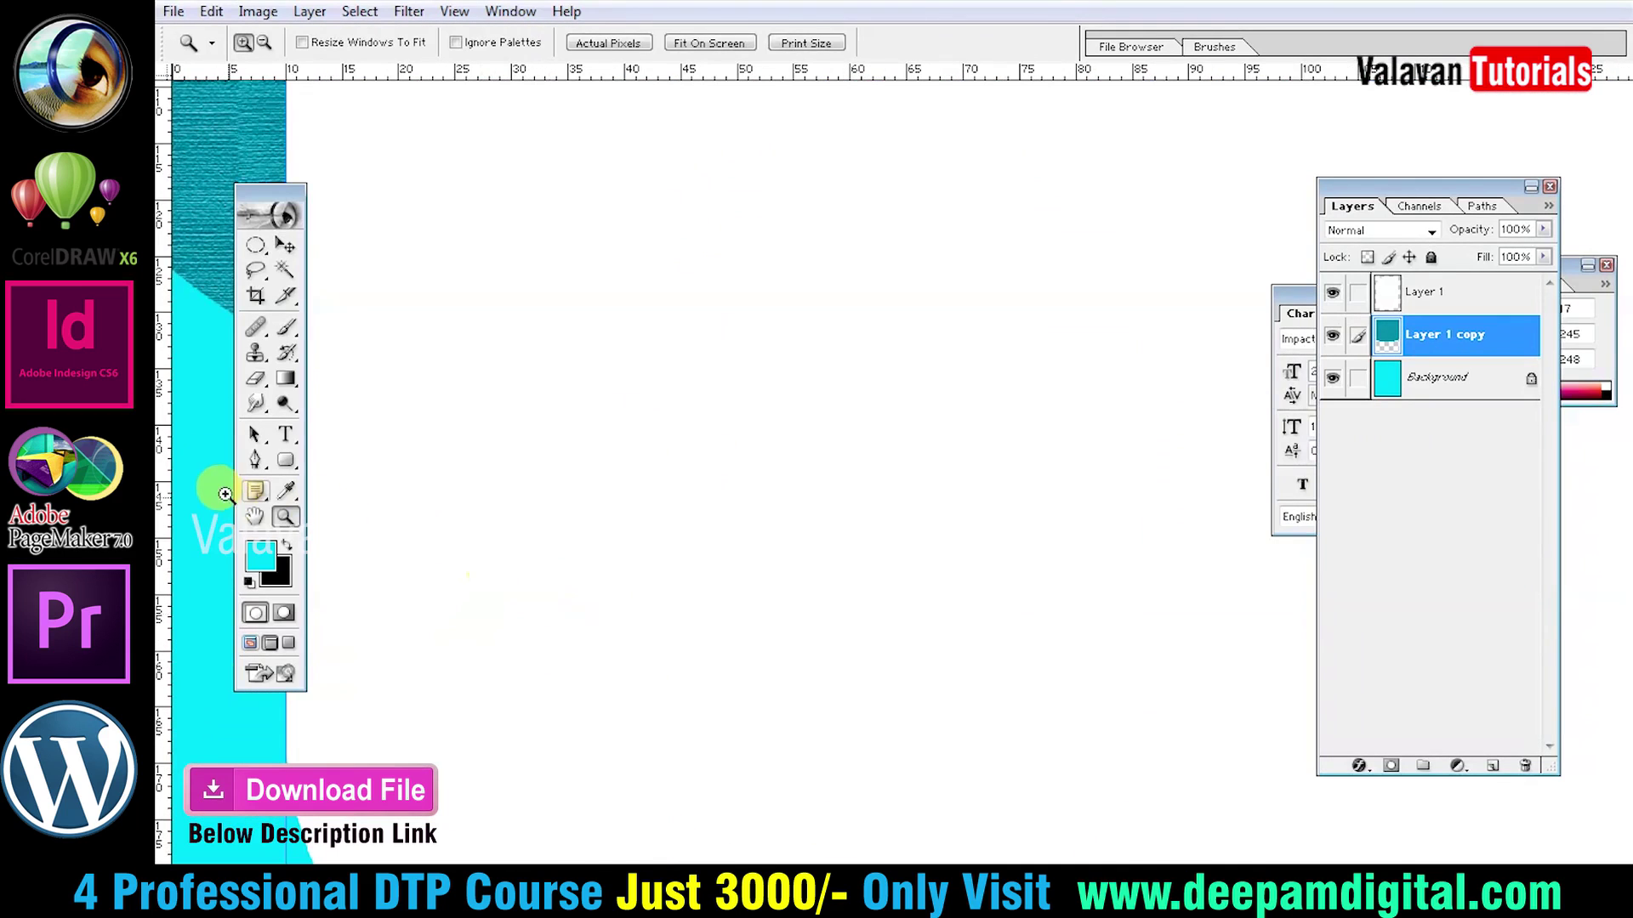
{"action": "key", "text": "v"}
Apply a Sandstone Texturizer (100% scaling, relief 4) to the cyan Background layer.
{"action": "left_click", "coordinate": [225, 441]}
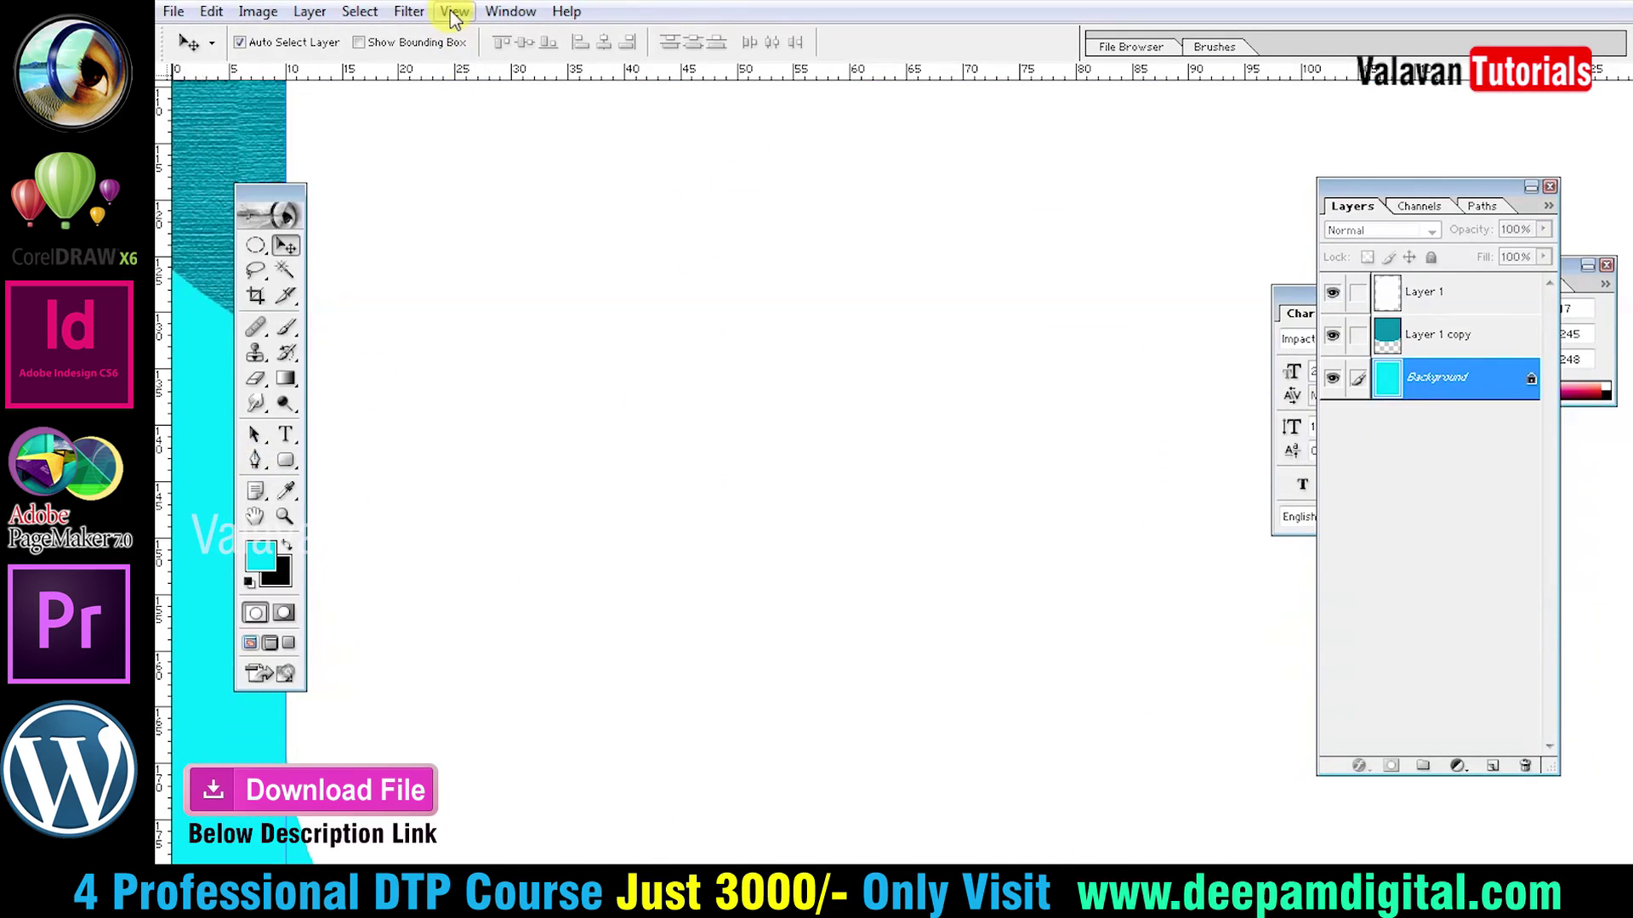
{"action": "left_click", "coordinate": [399, 12]}
{"action": "mouse_move", "coordinate": [449, 411]}
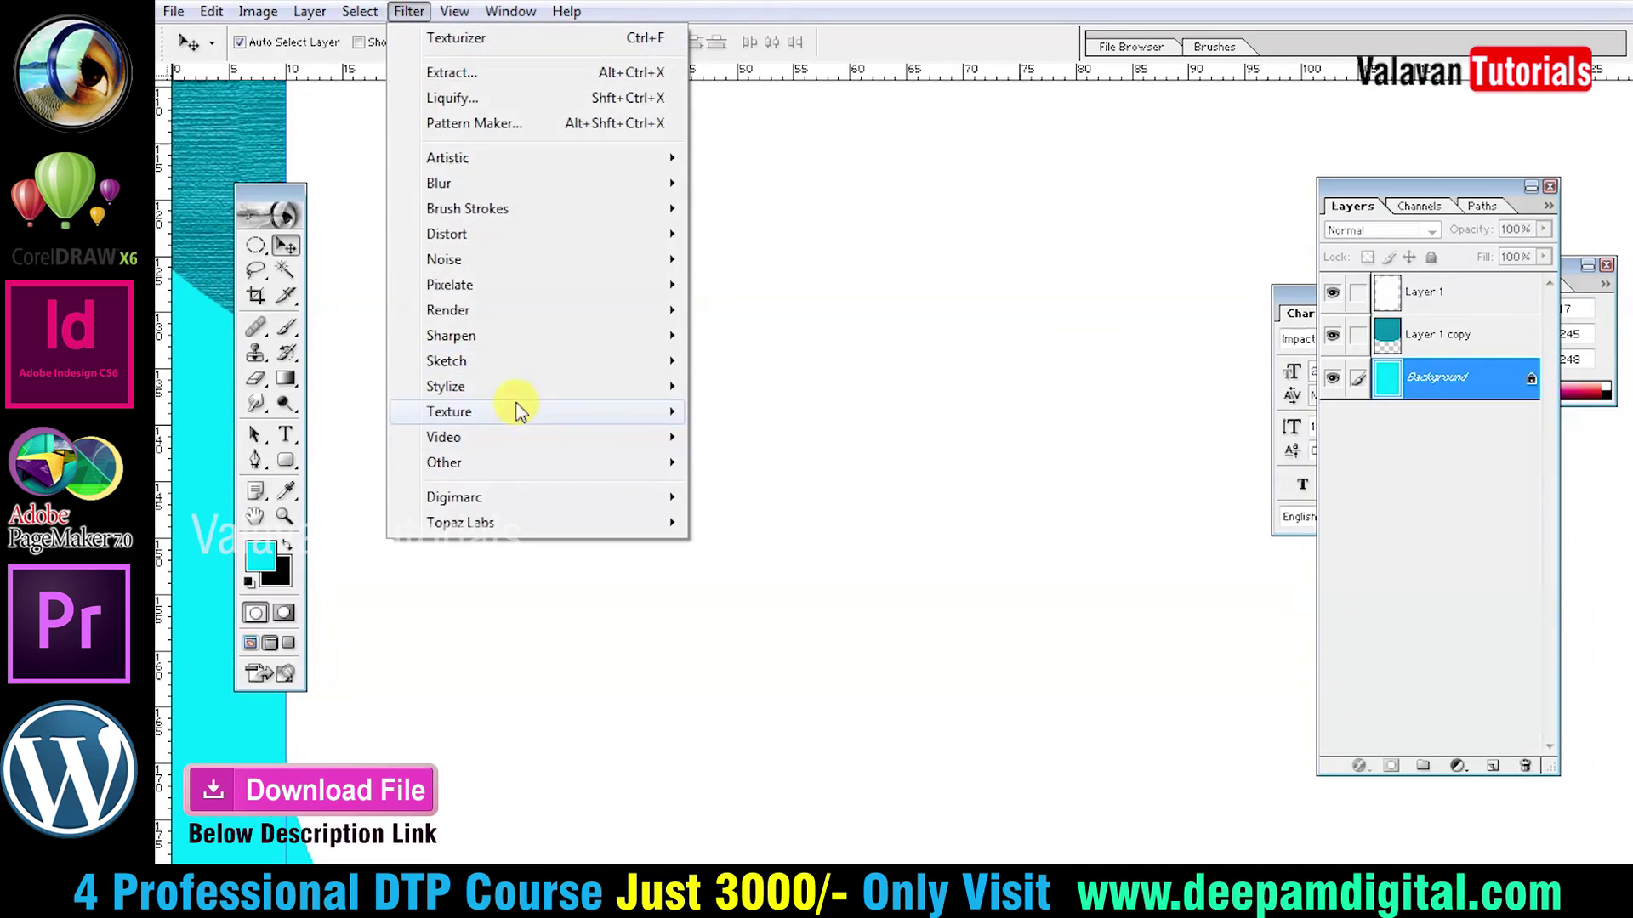
{"action": "left_click", "coordinate": [797, 541]}
{"action": "left_click", "coordinate": [893, 462]}
{"action": "left_click", "coordinate": [885, 526]}
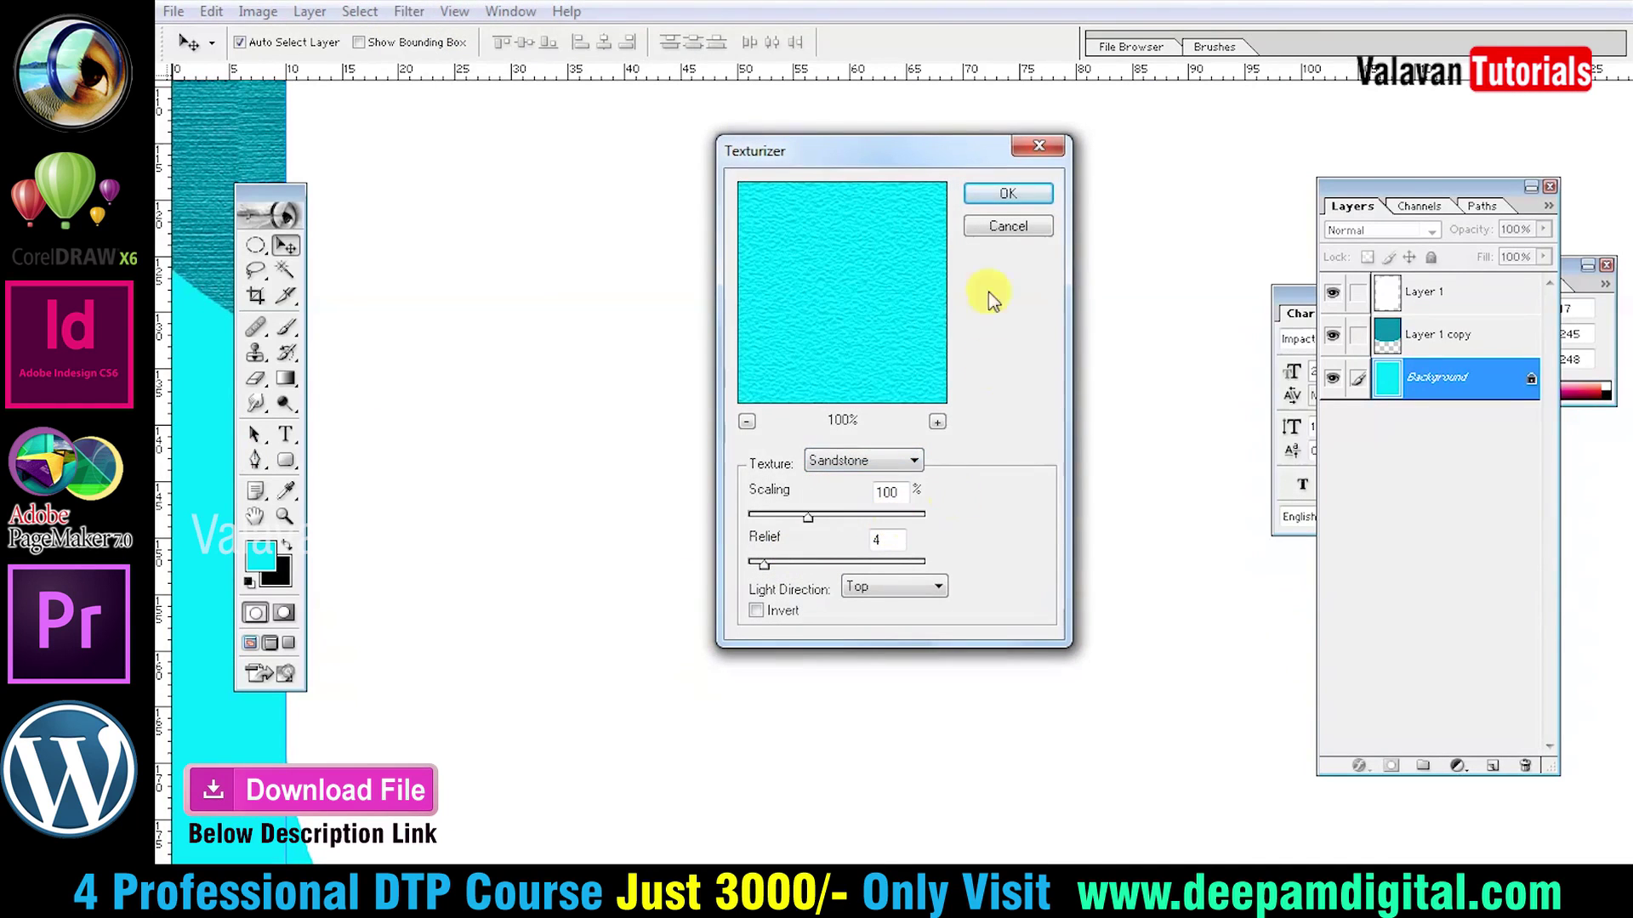
{"action": "left_click", "coordinate": [988, 208]}
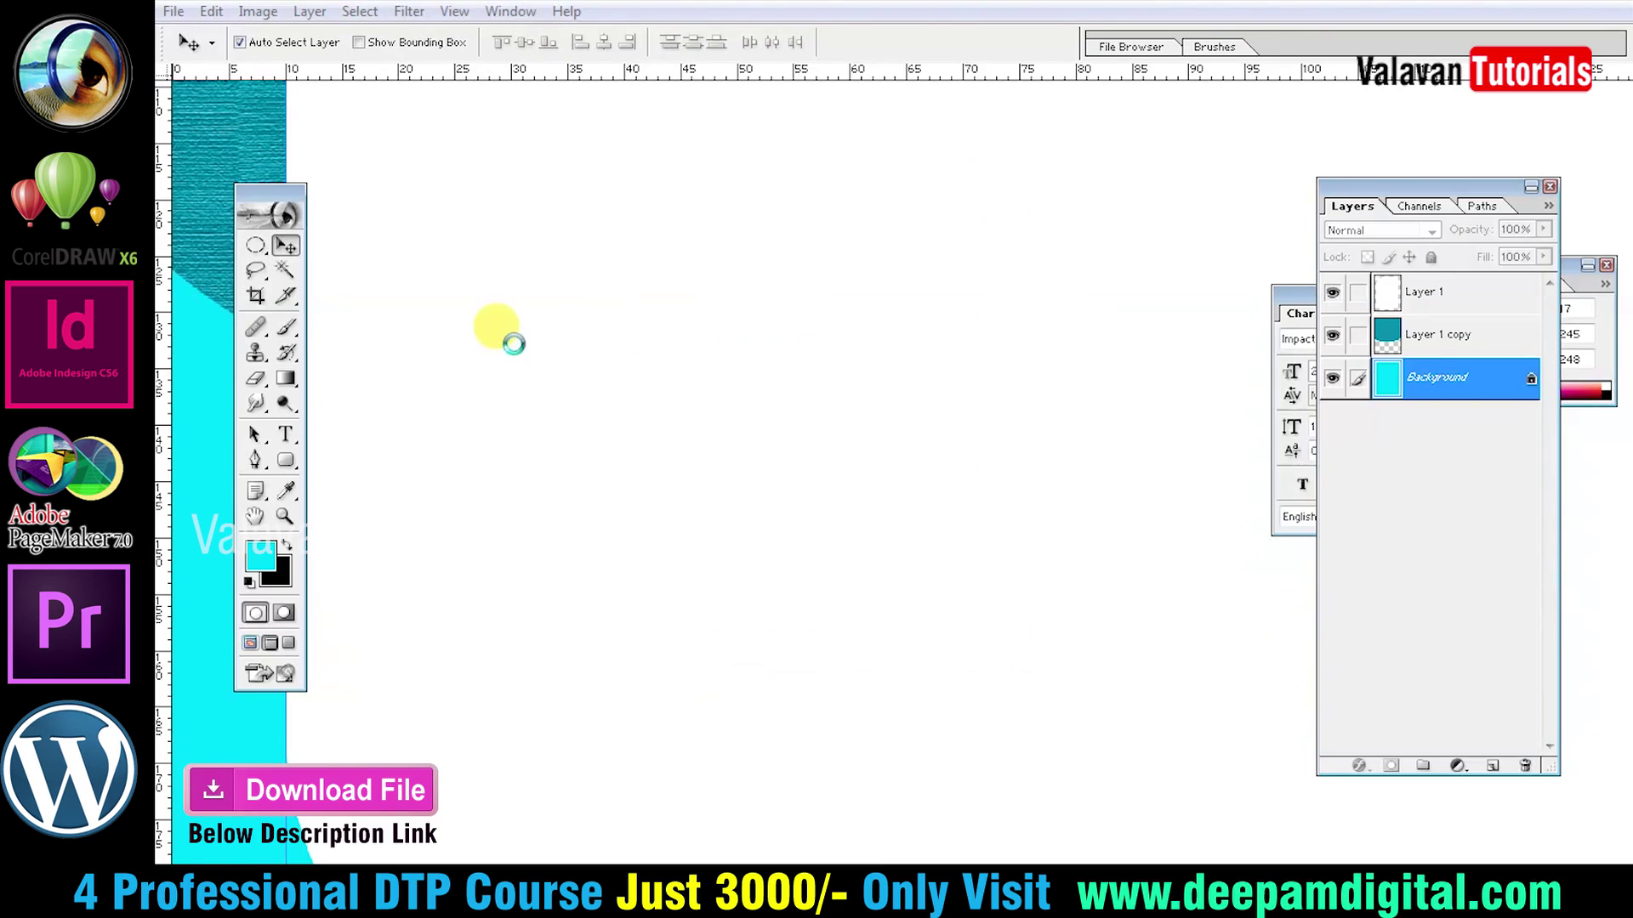
Zoom in to inspect the textures and reselect the teal frame layer.
{"action": "key", "text": "z"}
{"action": "left_click", "coordinate": [336, 425]}
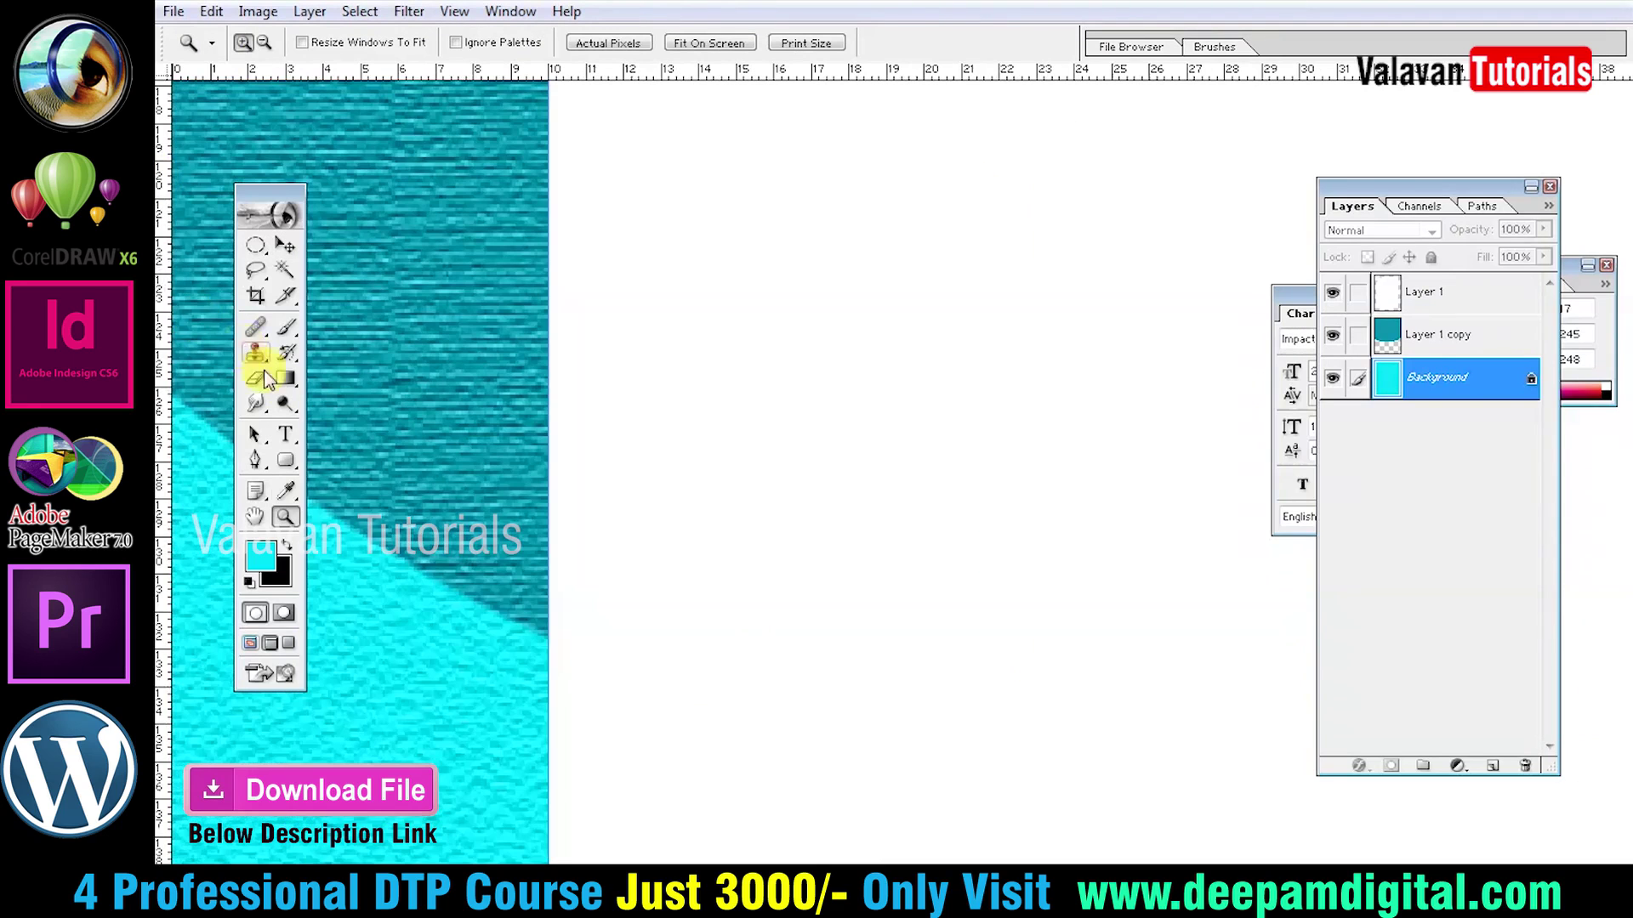
{"action": "left_click", "coordinate": [459, 505]}
{"action": "key", "text": "v"}
{"action": "right_click", "coordinate": [459, 417]}
{"action": "left_click", "coordinate": [494, 424]}
Add a default drop shadow to the frame layer through Blending Options.
{"action": "right_click", "coordinate": [1490, 349]}
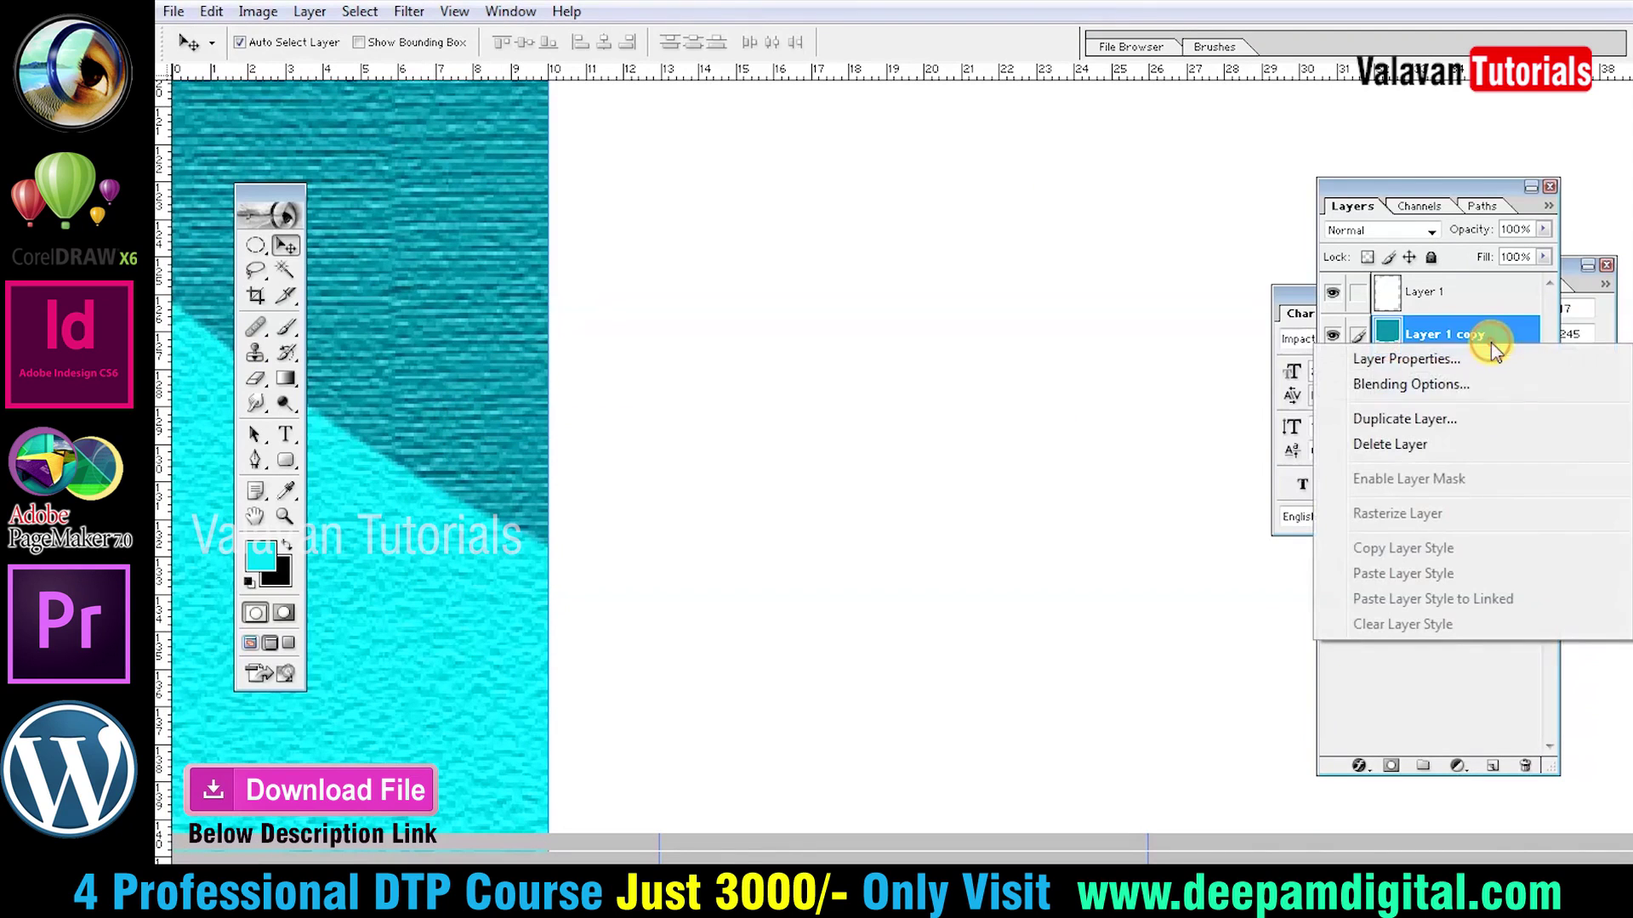
{"action": "left_click", "coordinate": [1431, 386]}
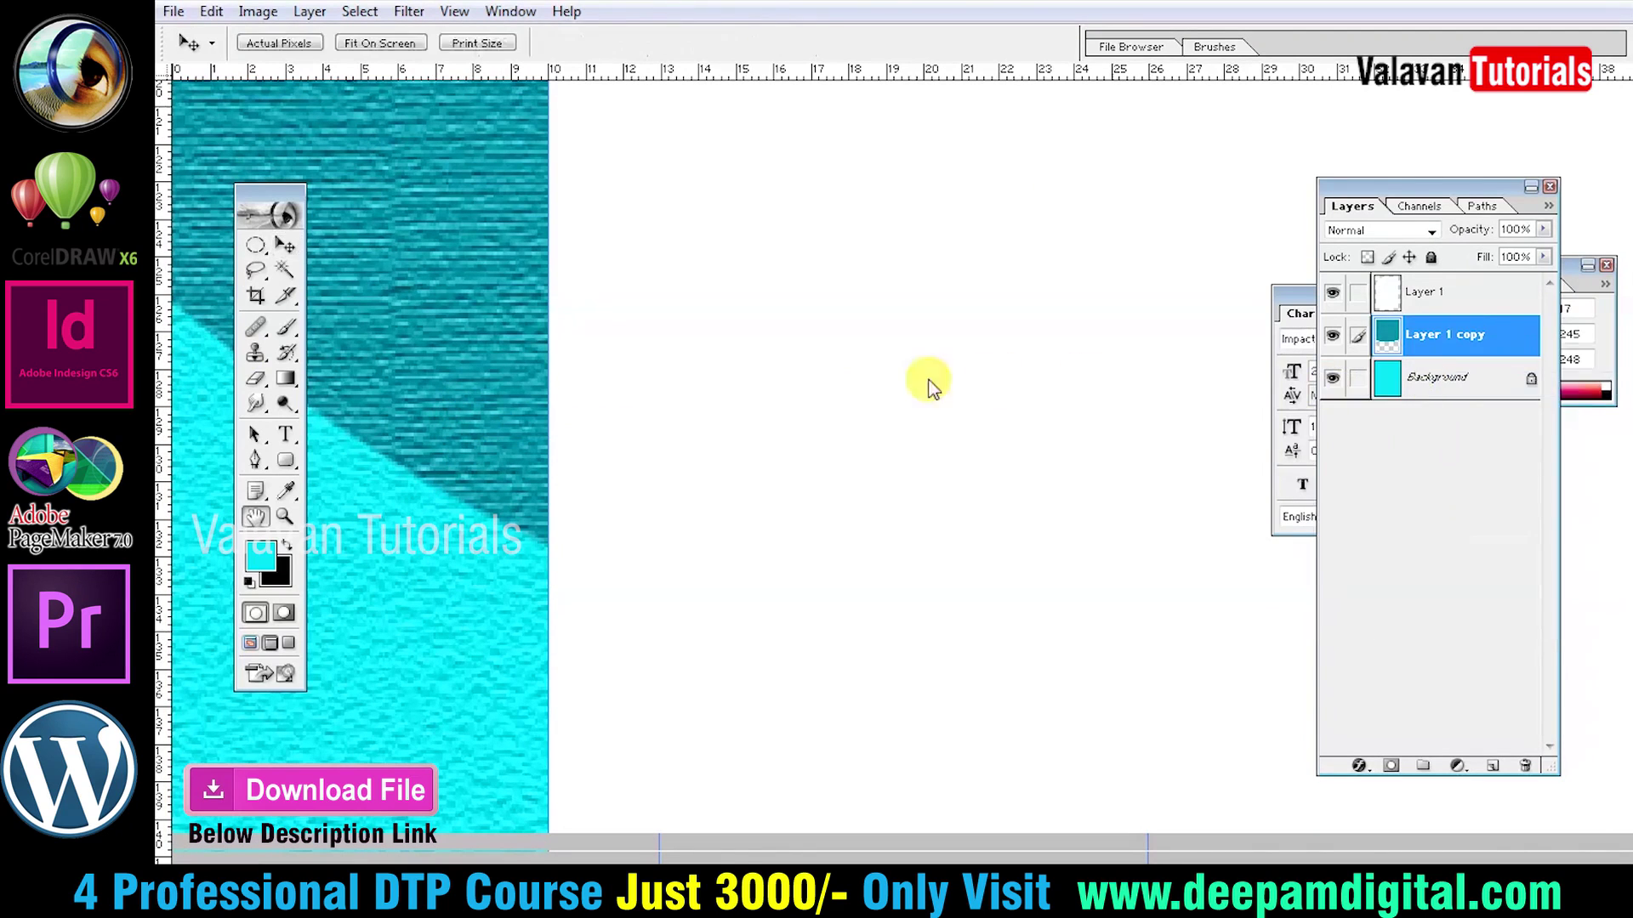
{"action": "left_click", "coordinate": [1010, 302]}
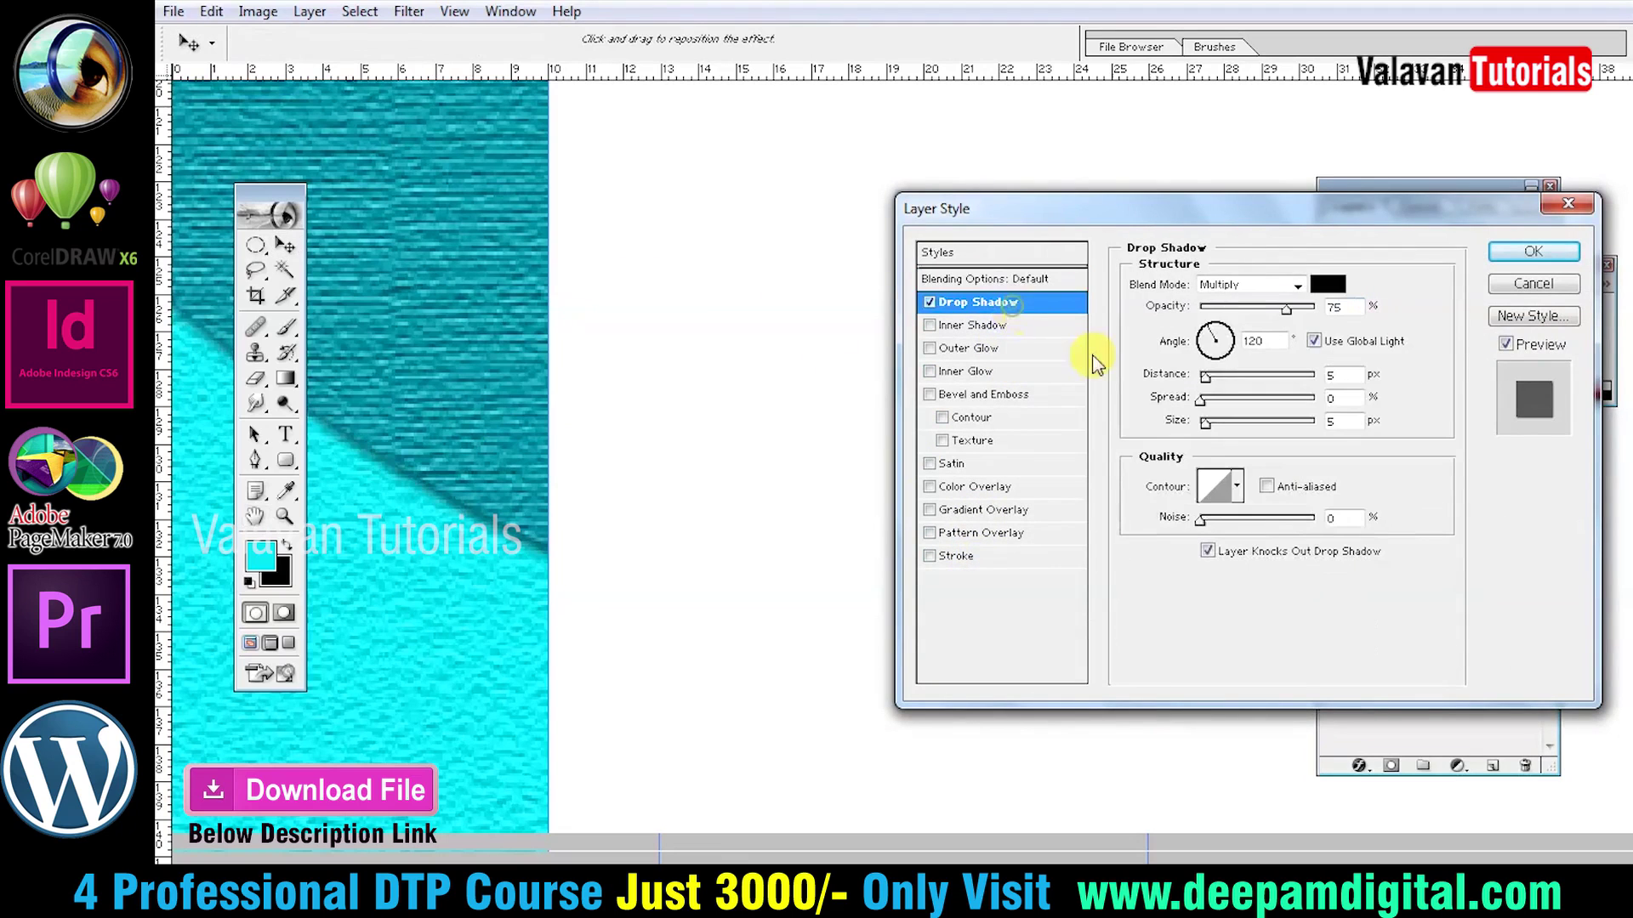
{"action": "left_click", "coordinate": [1534, 251]}
{"action": "key", "text": "z"}
{"action": "right_click", "coordinate": [1002, 266]}
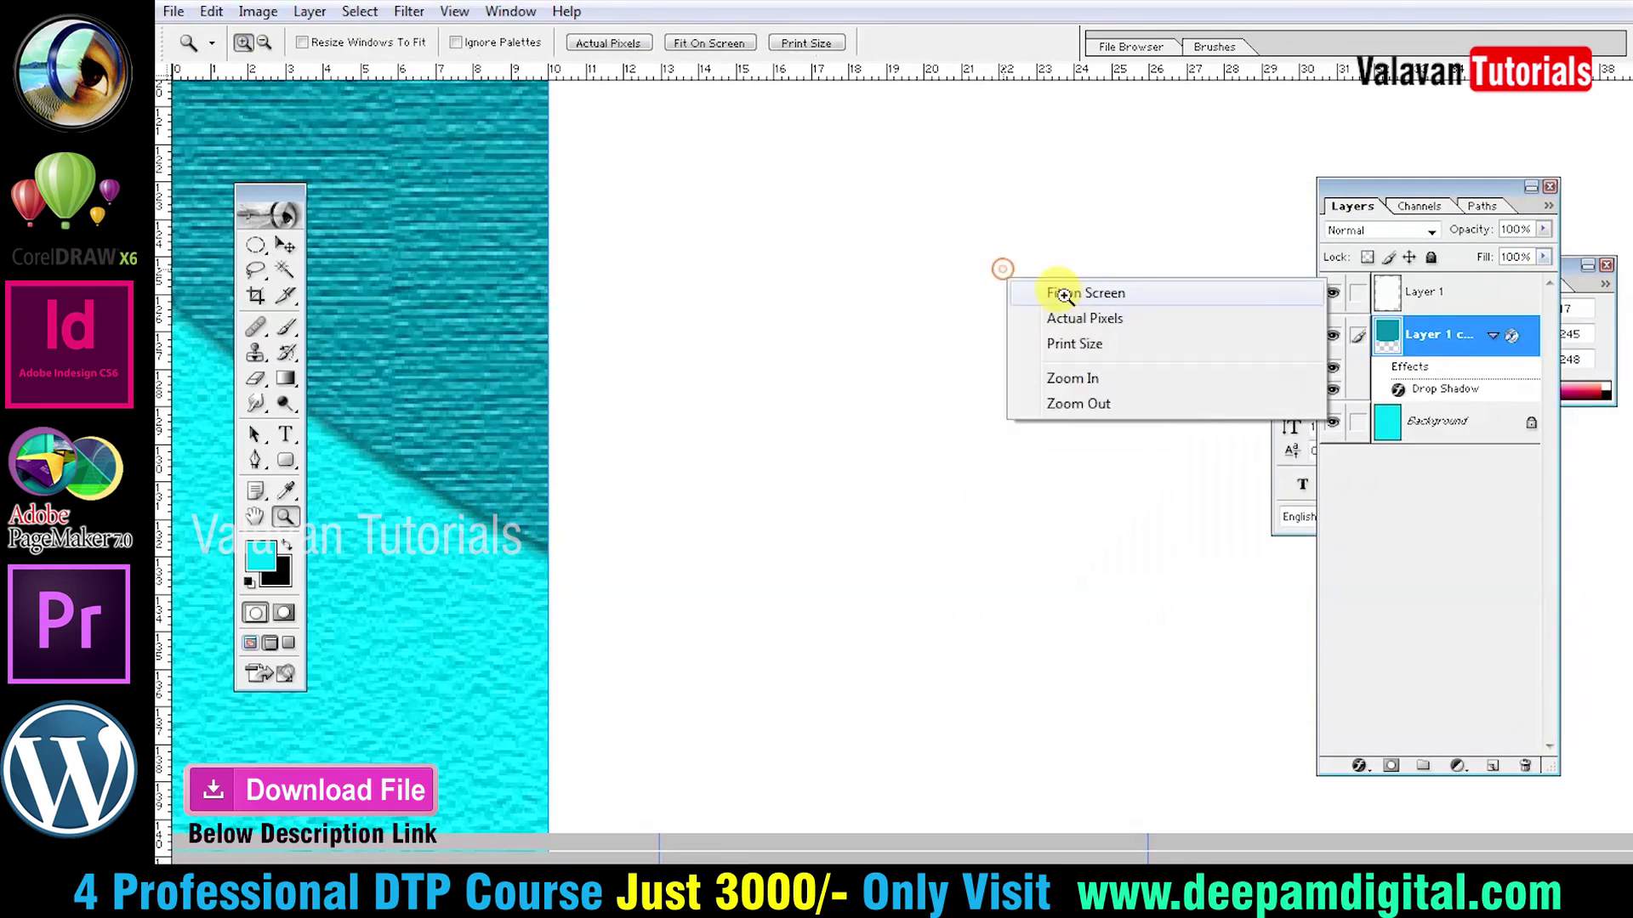
{"action": "left_click", "coordinate": [1065, 289]}
{"action": "key", "text": "Tab"}
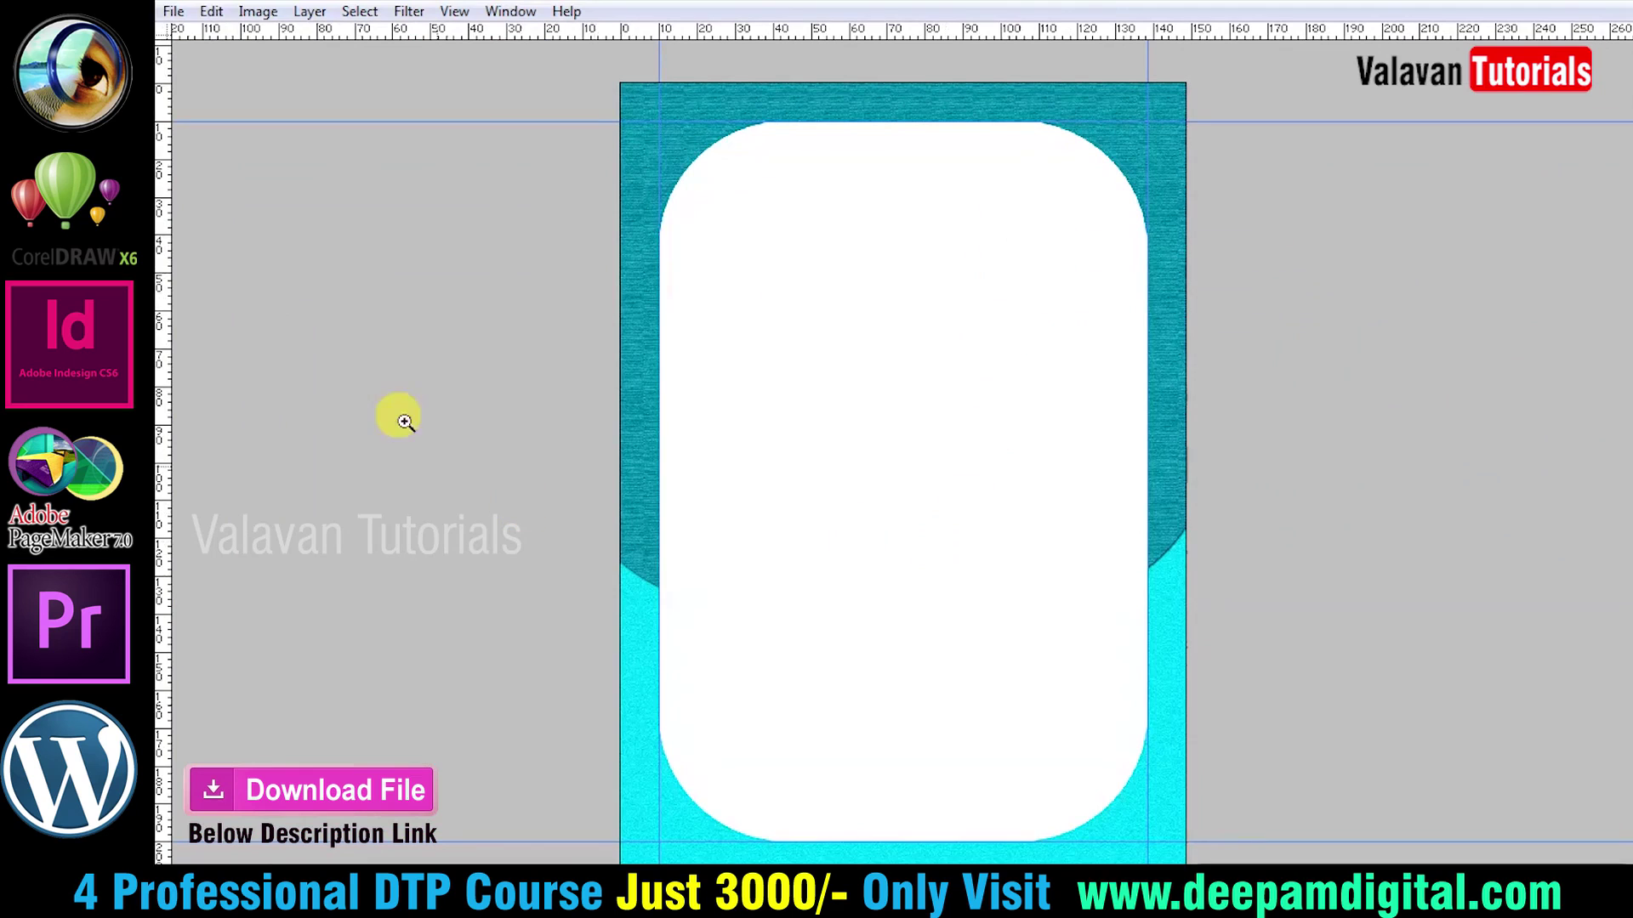
{"action": "key", "text": "ctrl+plus"}
Increase the frame's drop shadow size to 29 px.
{"action": "key", "text": "alt+l"}
{"action": "key", "text": "y"}
{"action": "key", "text": "d"}
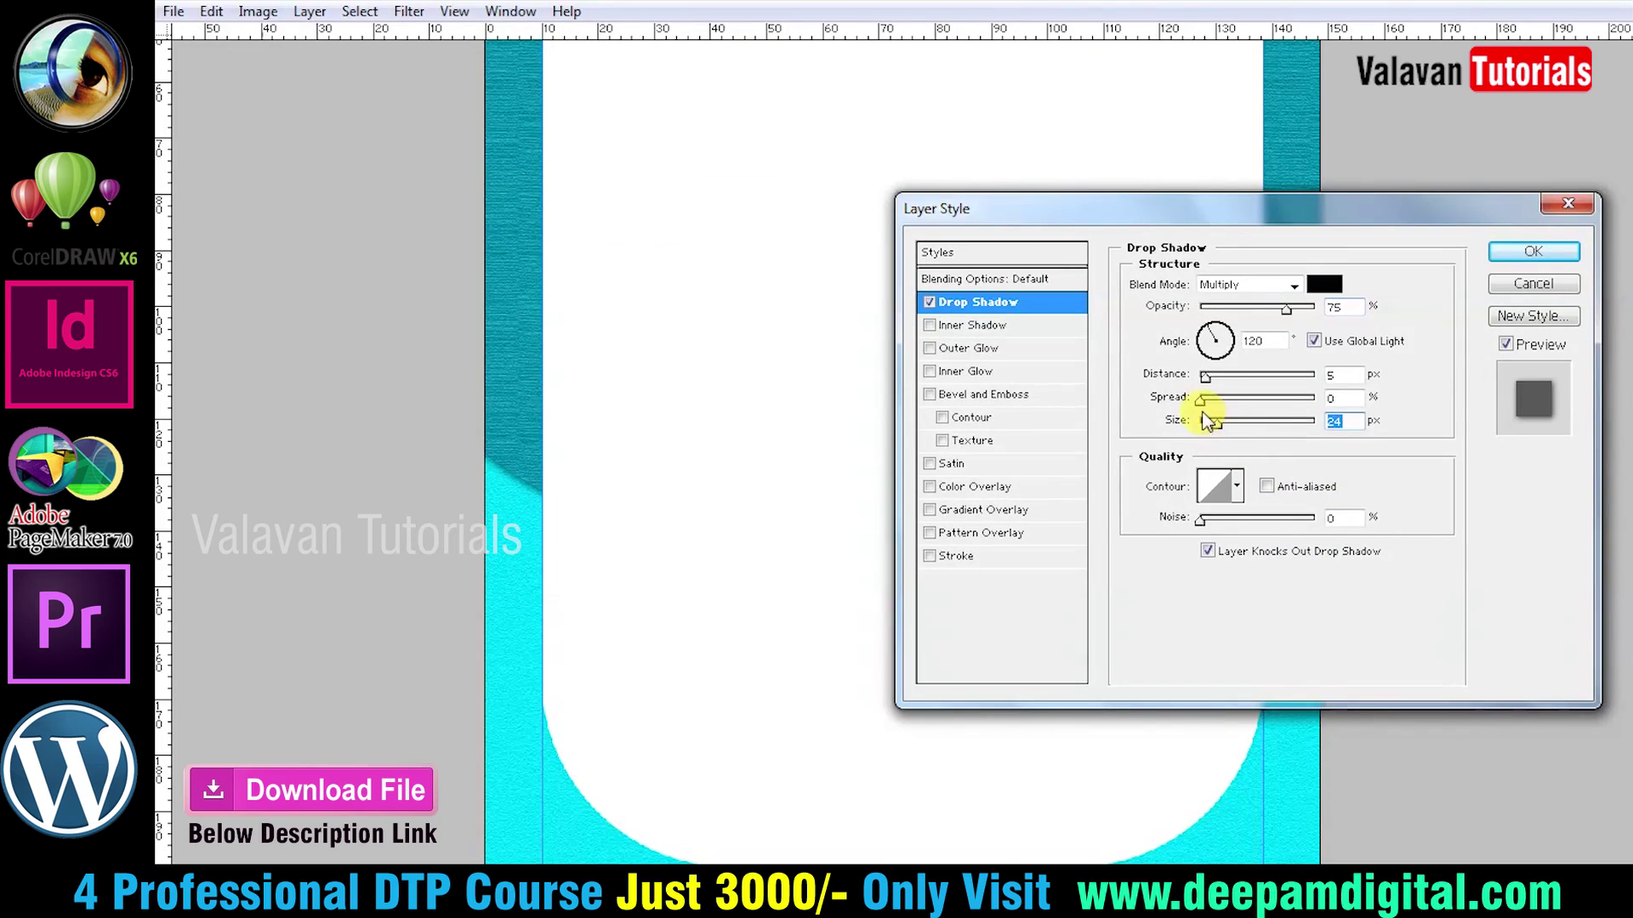
{"action": "left_click_drag", "start_coordinate": [1214, 418], "coordinate": [1221, 425]}
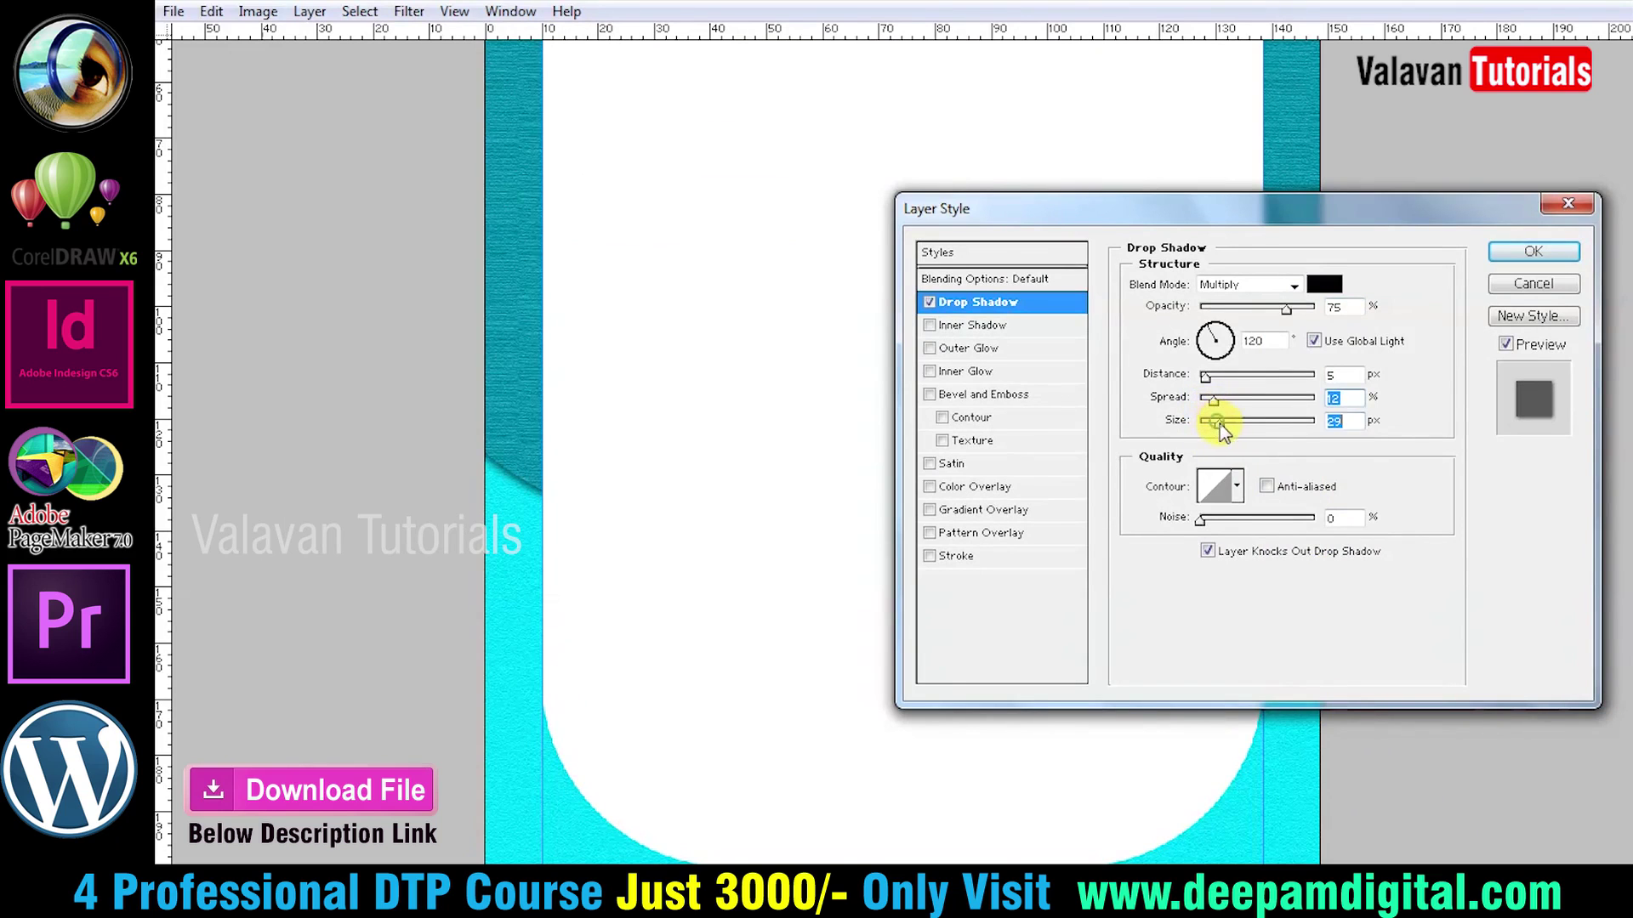
{"action": "left_click", "coordinate": [1531, 253]}
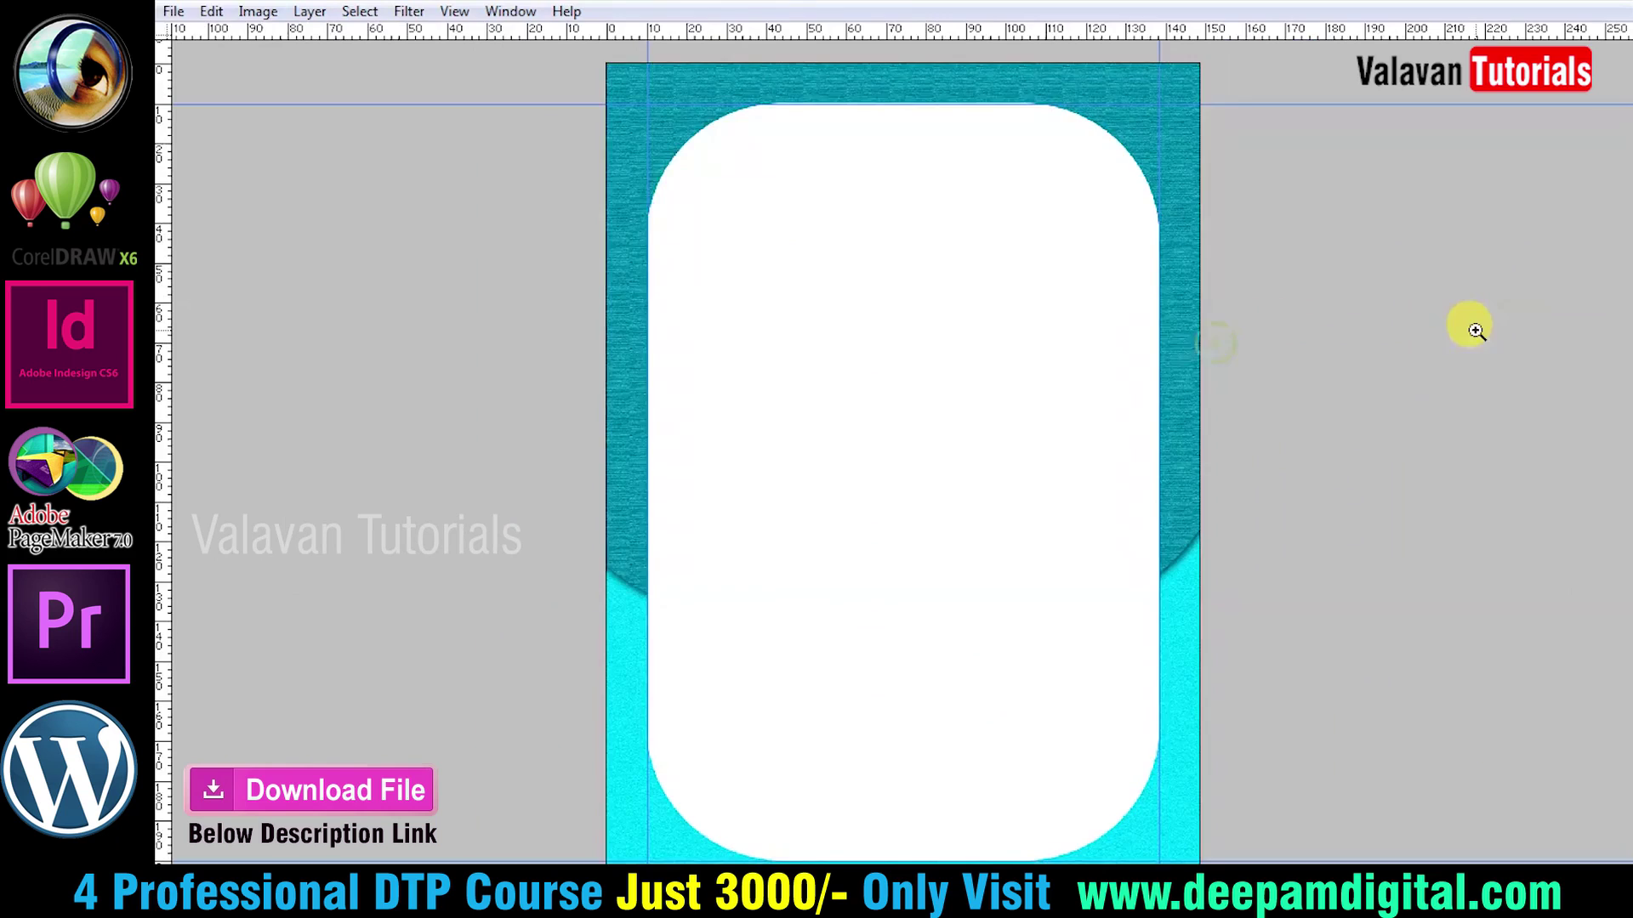
{"action": "key", "text": "Tab"}
{"action": "key", "text": "ctrl+0"}
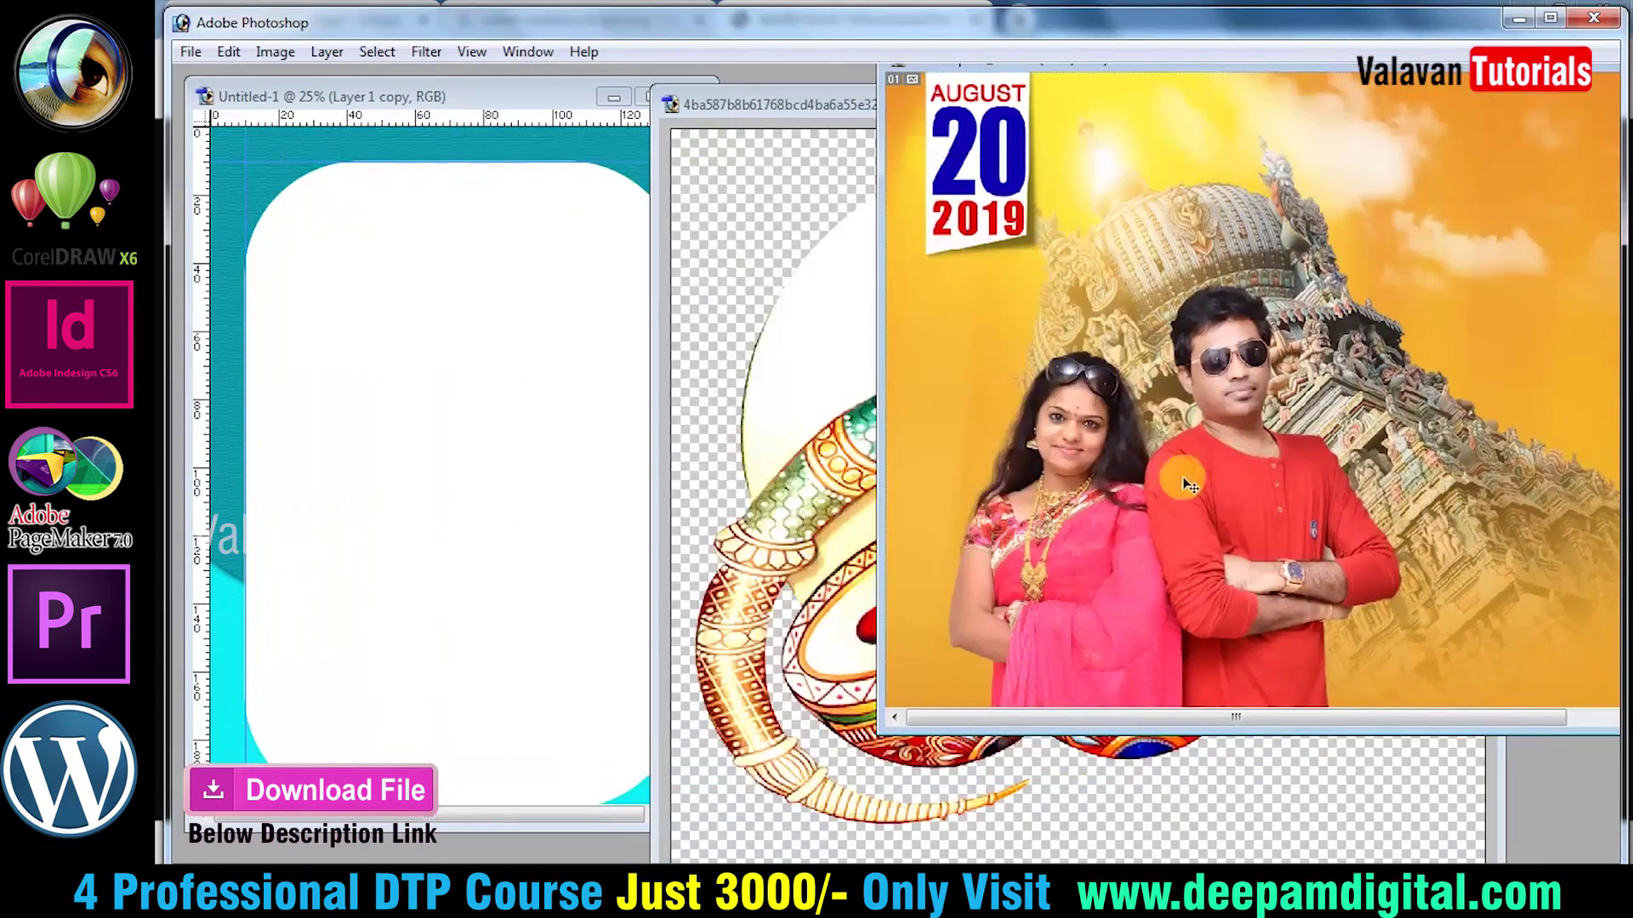
Bring the couple photo onto the card and scale it down.
{"action": "left_click_drag", "start_coordinate": [1186, 482], "coordinate": [593, 448]}
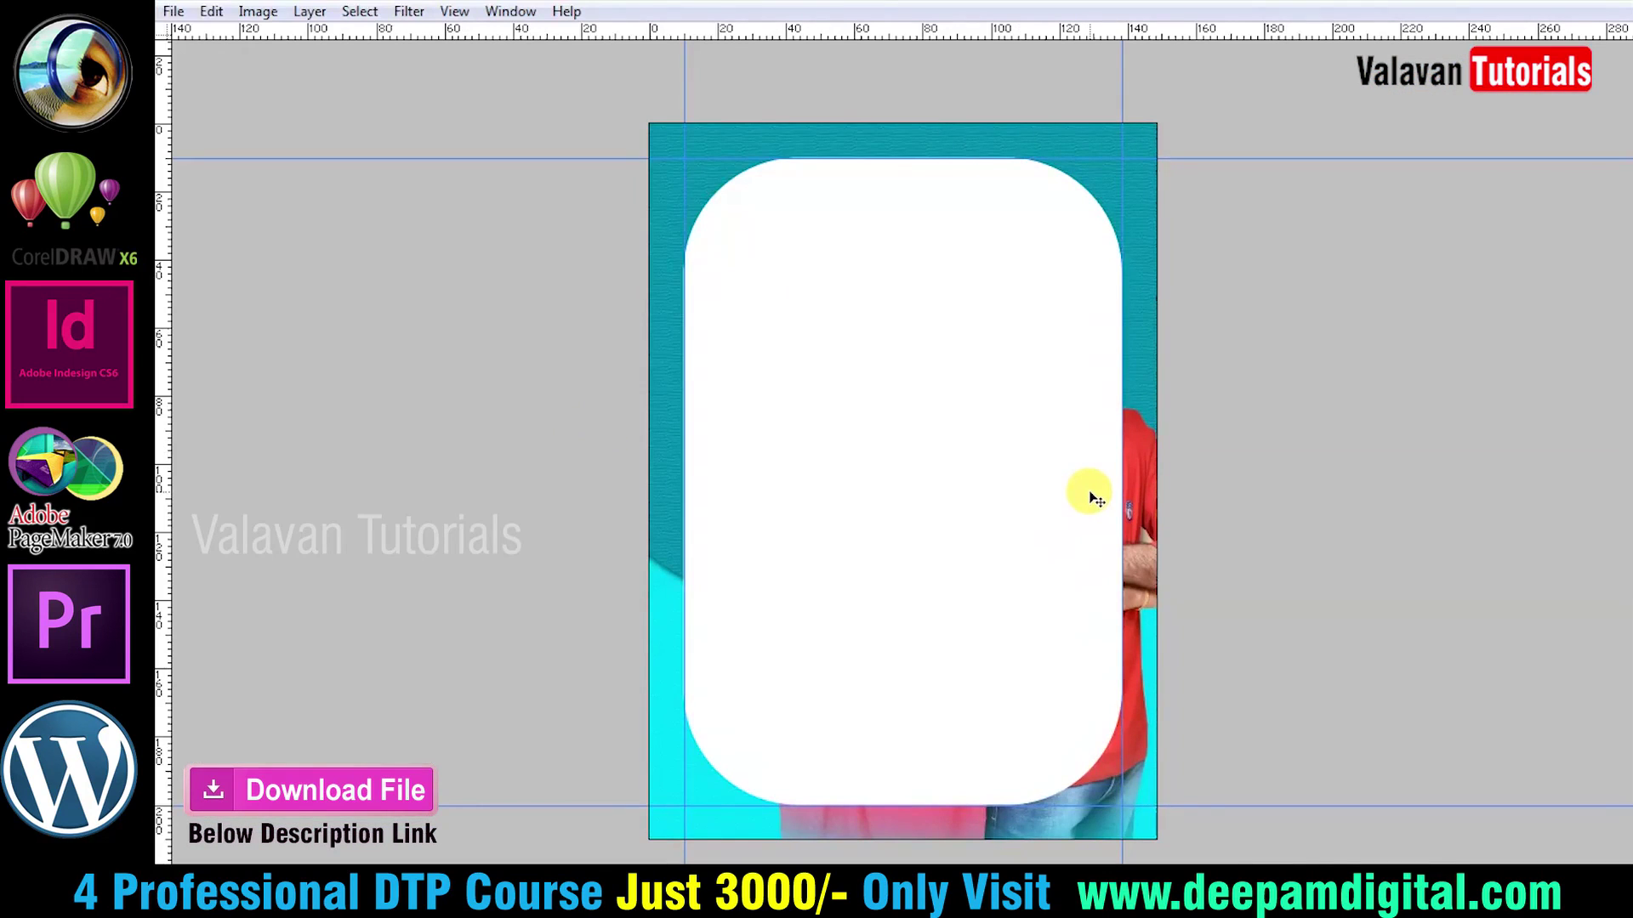
{"action": "left_click", "coordinate": [1094, 499]}
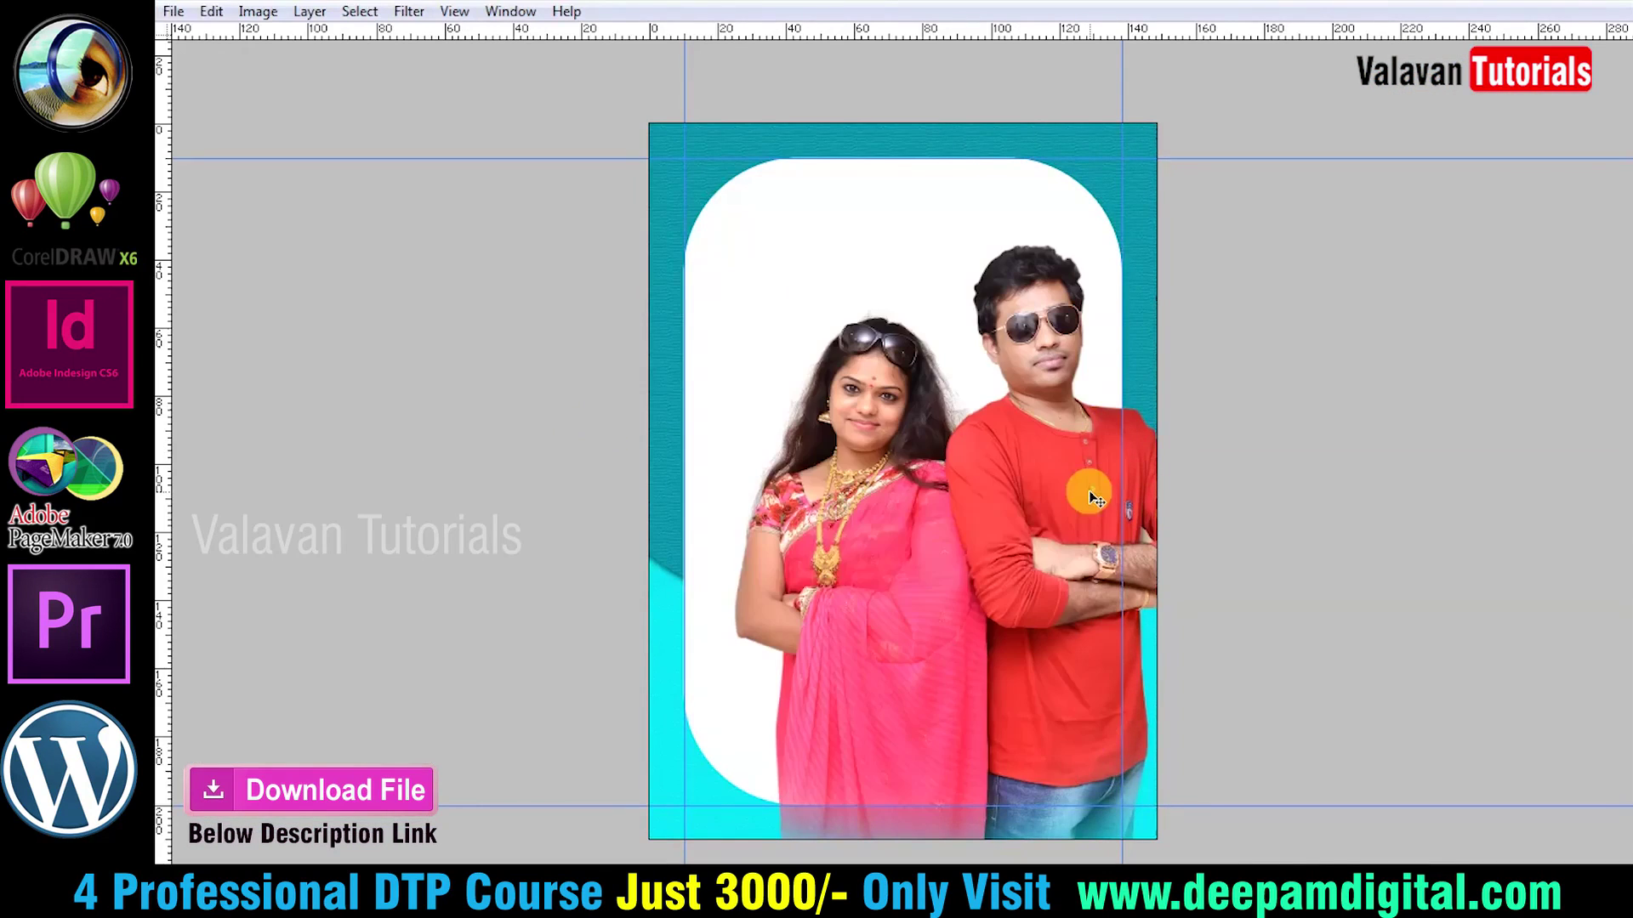
{"action": "left_click_drag", "start_coordinate": [1106, 483], "coordinate": [1004, 491]}
{"action": "key", "text": "ctrl+t"}
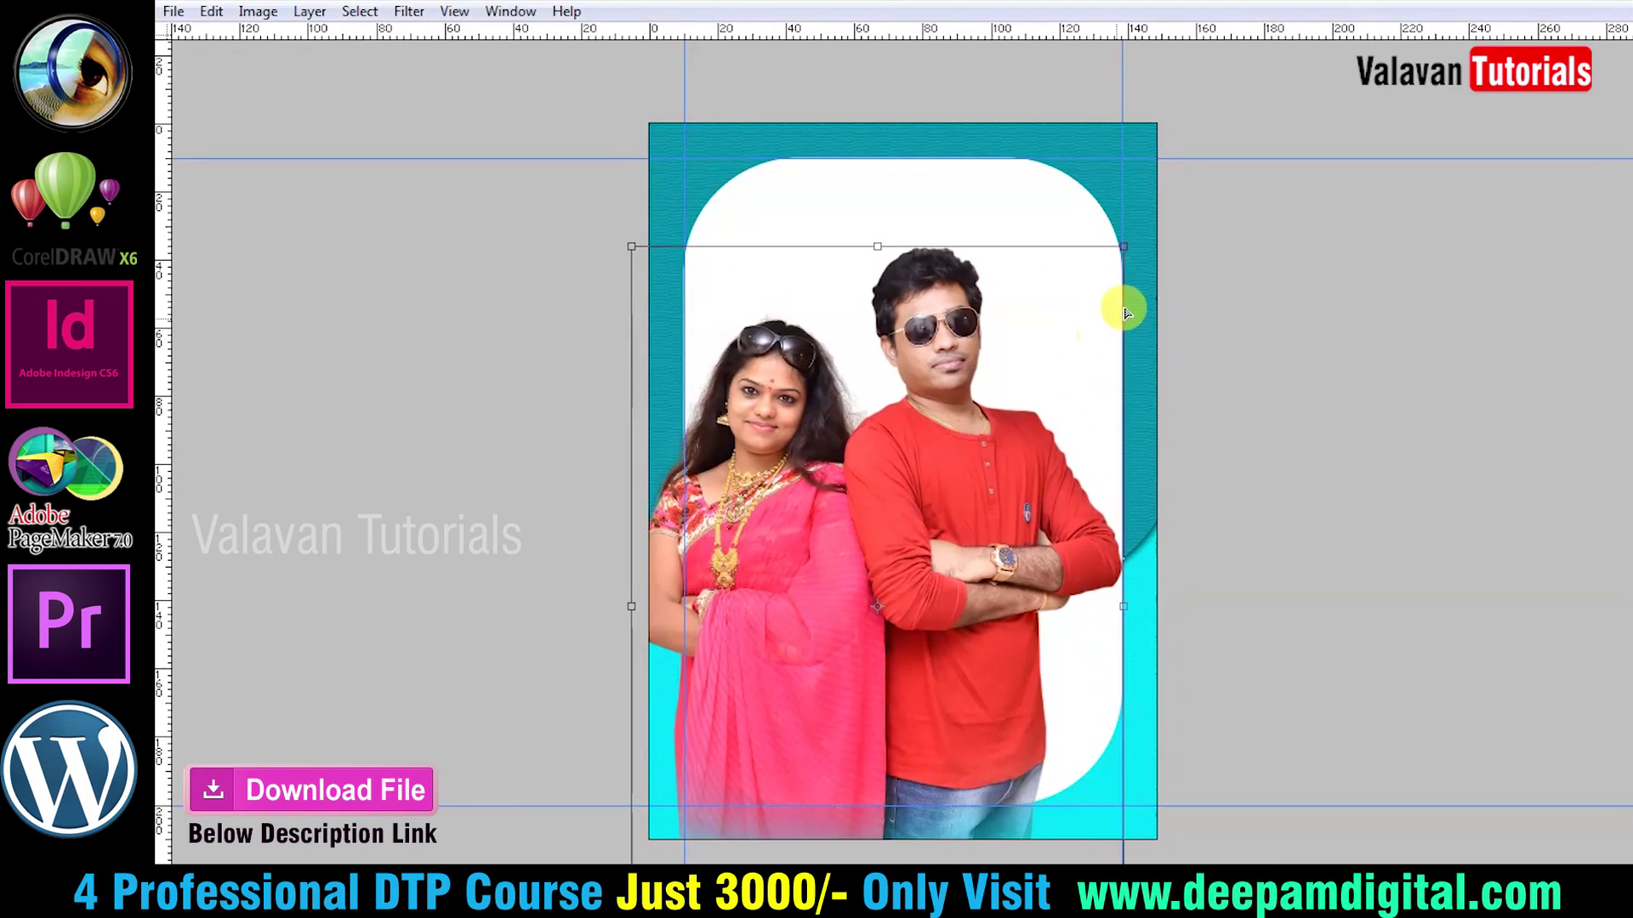
{"action": "left_click_drag", "start_coordinate": [1131, 238], "coordinate": [1052, 440]}
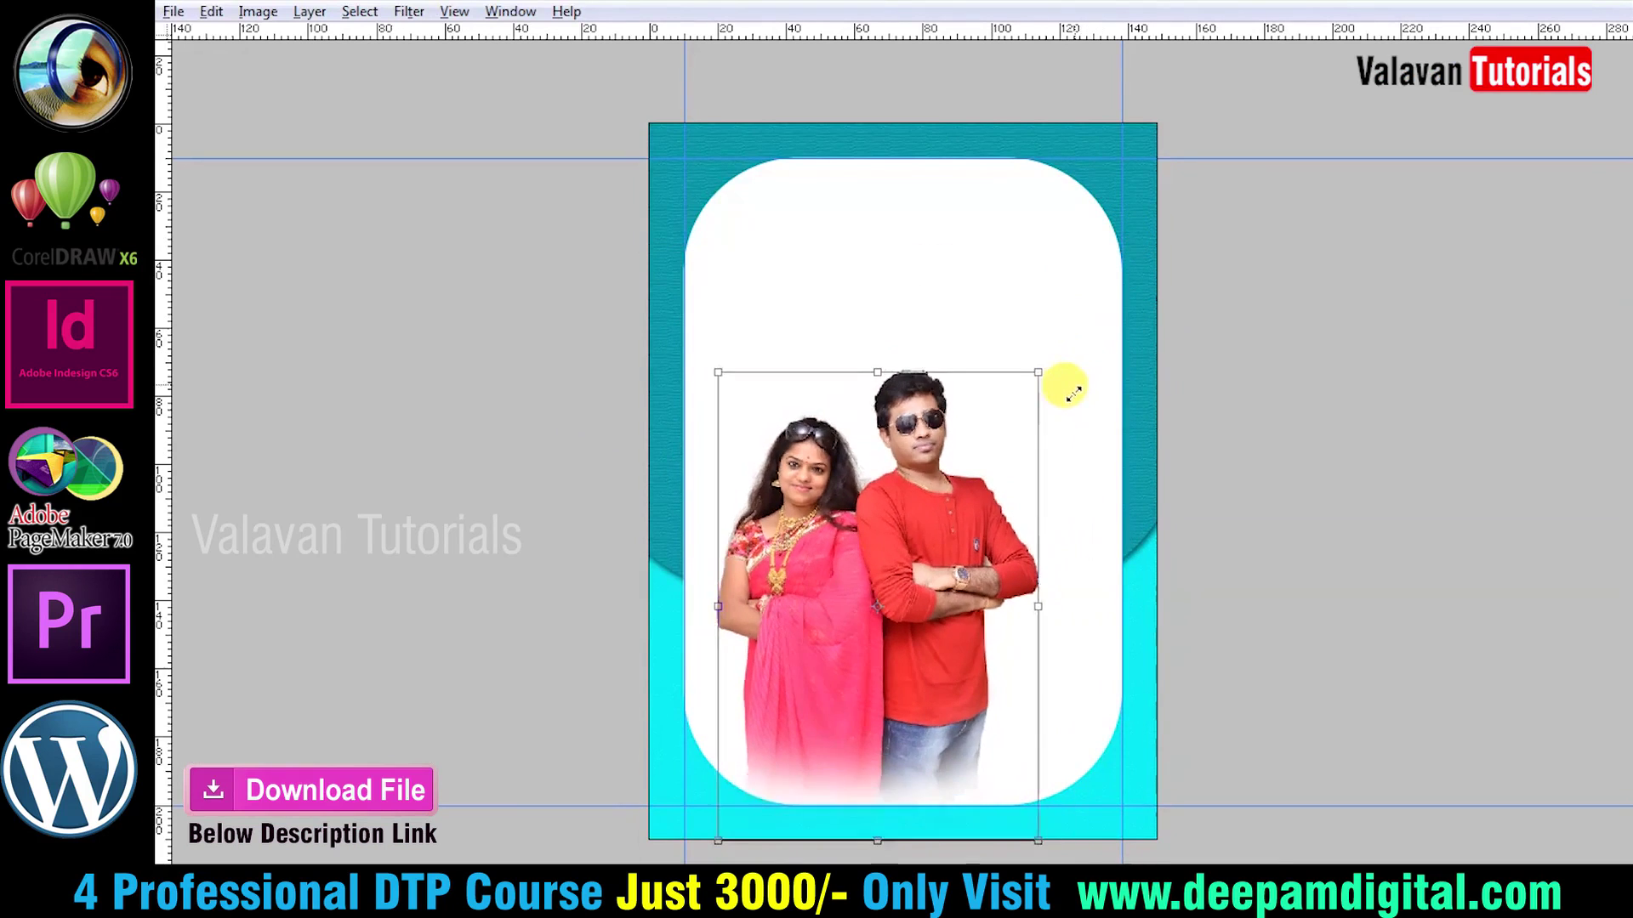
{"action": "key", "text": "Return"}
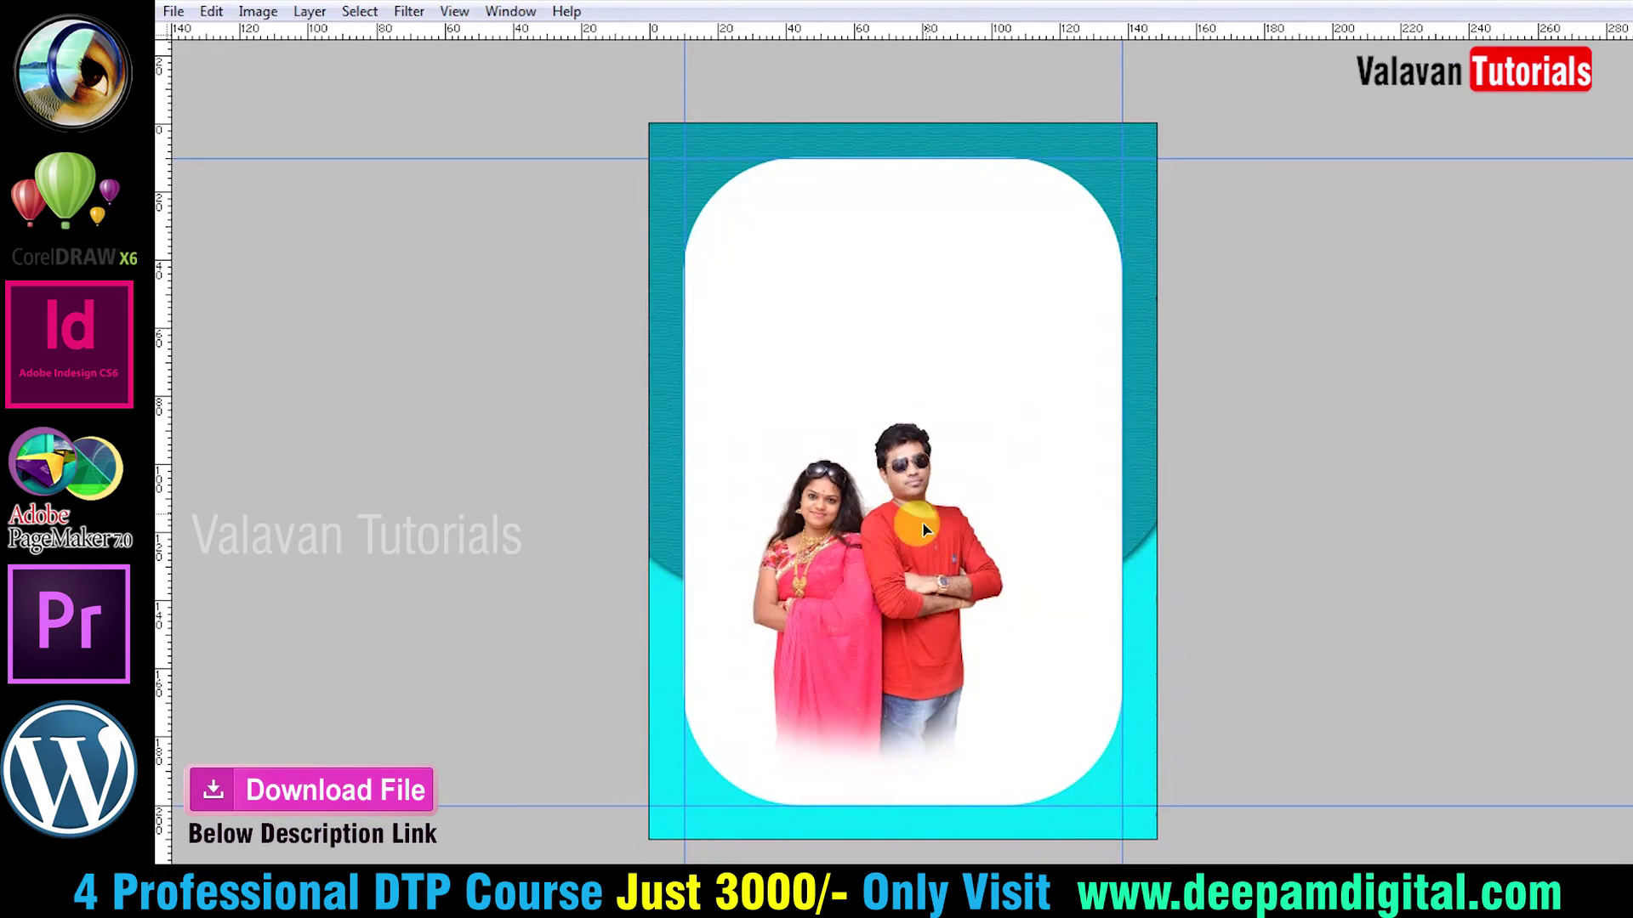
Position the couple photo, slightly enlarged, at the bottom centre of the white panel.
{"action": "left_click_drag", "start_coordinate": [941, 510], "coordinate": [870, 578]}
{"action": "key", "text": "ctrl+t"}
{"action": "left_click_drag", "start_coordinate": [937, 484], "coordinate": [968, 470]}
{"action": "key", "text": "Return"}
{"action": "left_click_drag", "start_coordinate": [892, 558], "coordinate": [906, 560]}
{"action": "left_click", "coordinate": [1011, 568]}
{"action": "key", "text": "Tab"}
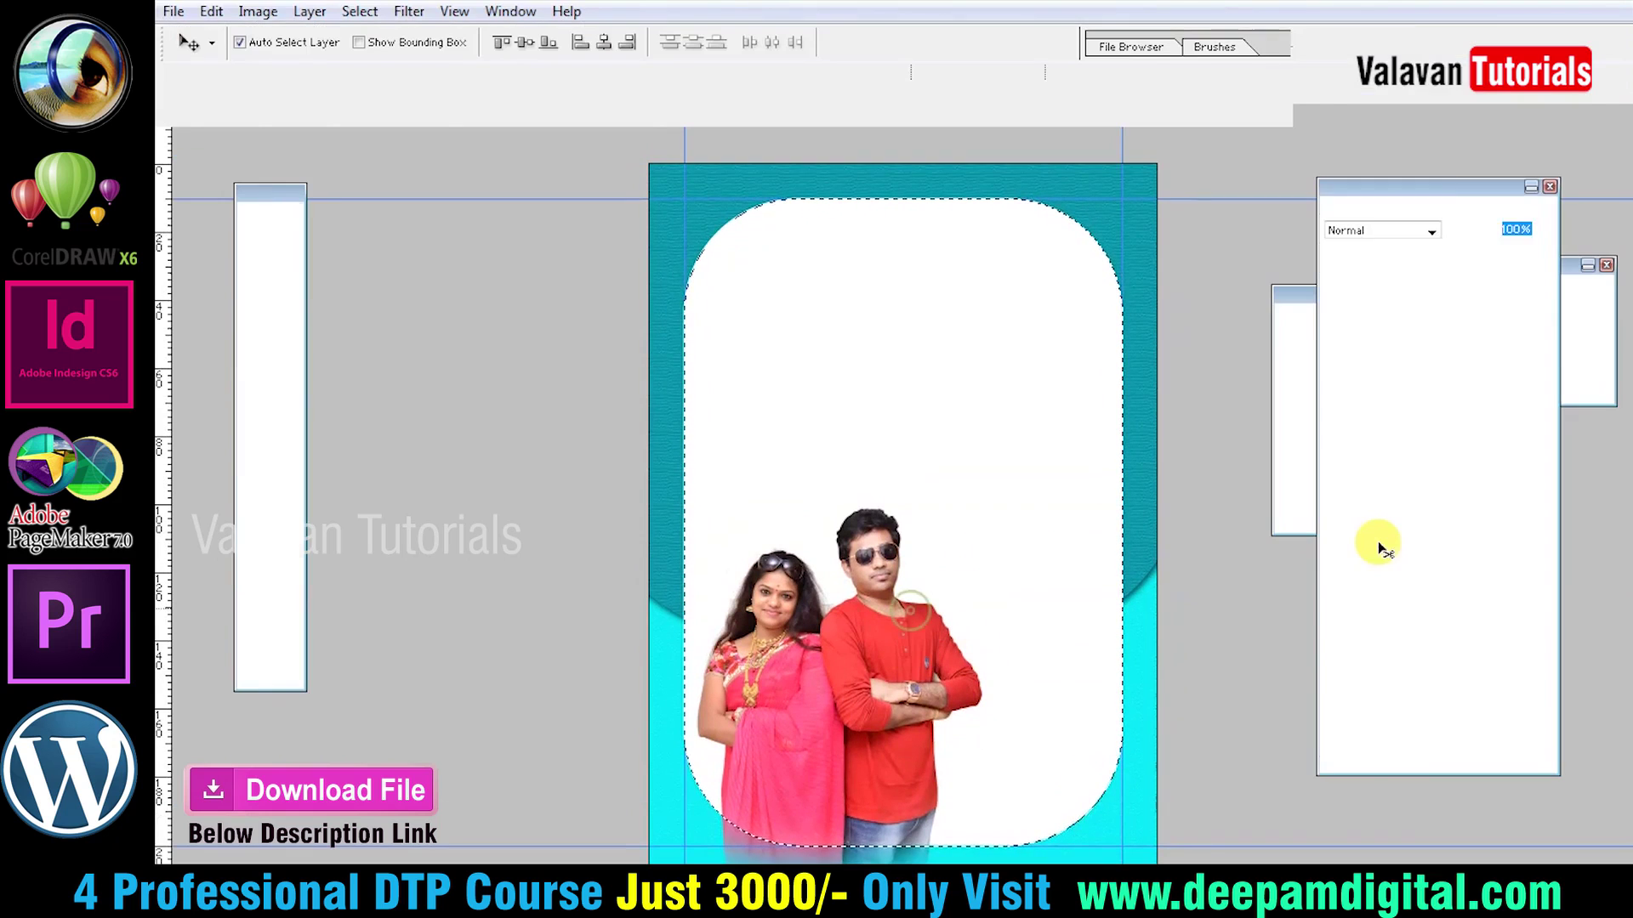
{"action": "left_click", "coordinate": [1391, 765]}
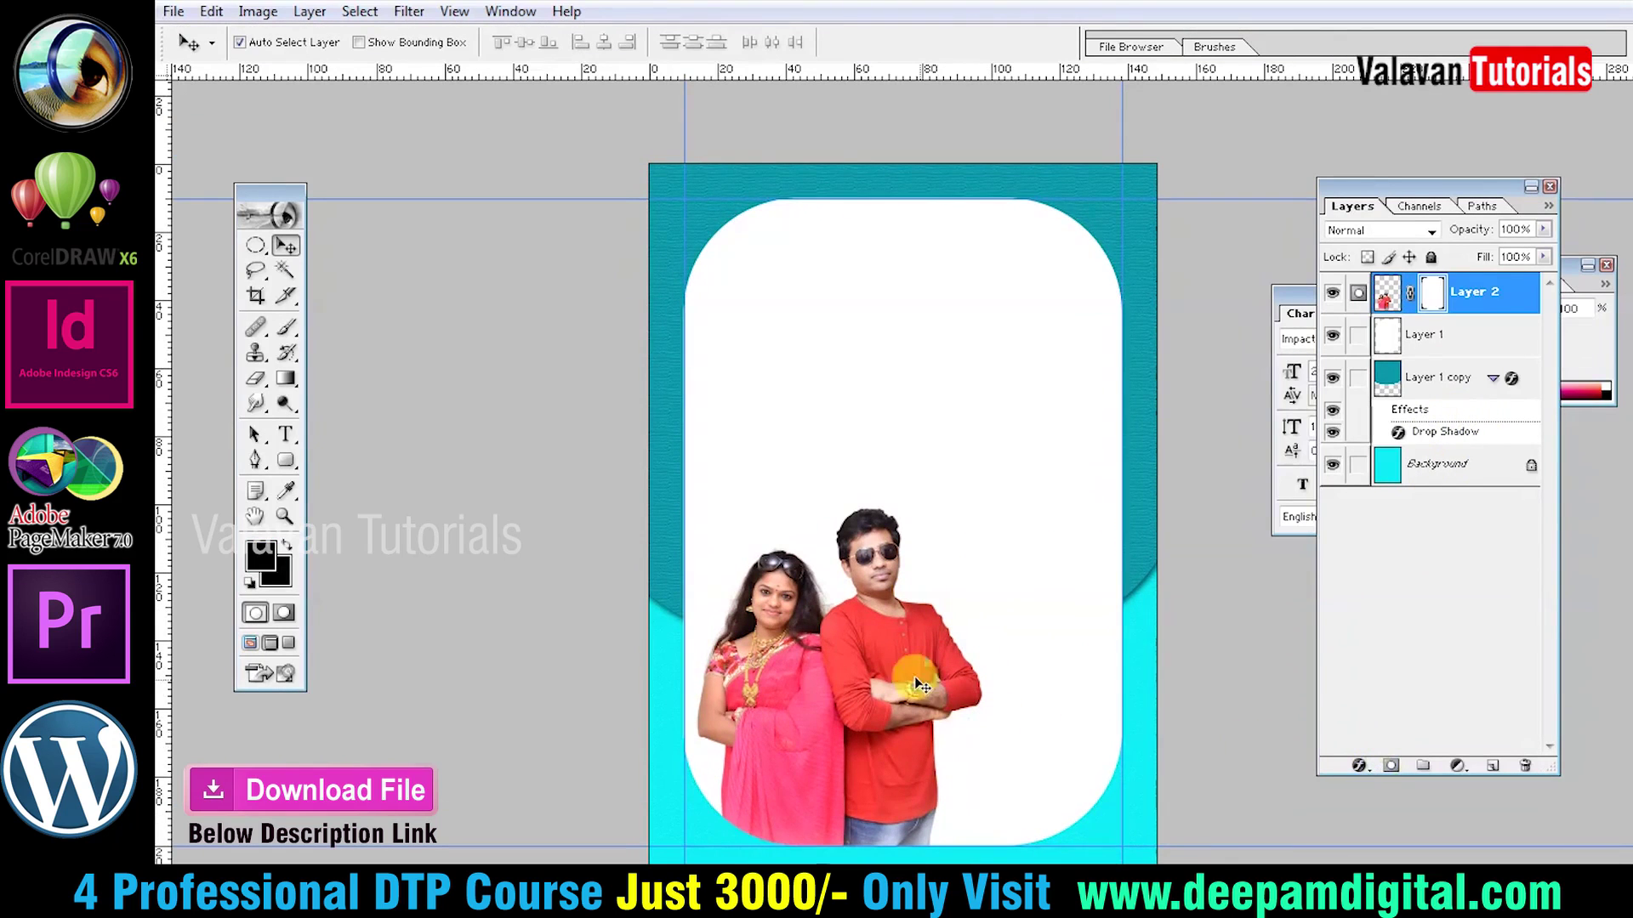
{"action": "key", "text": "Tab"}
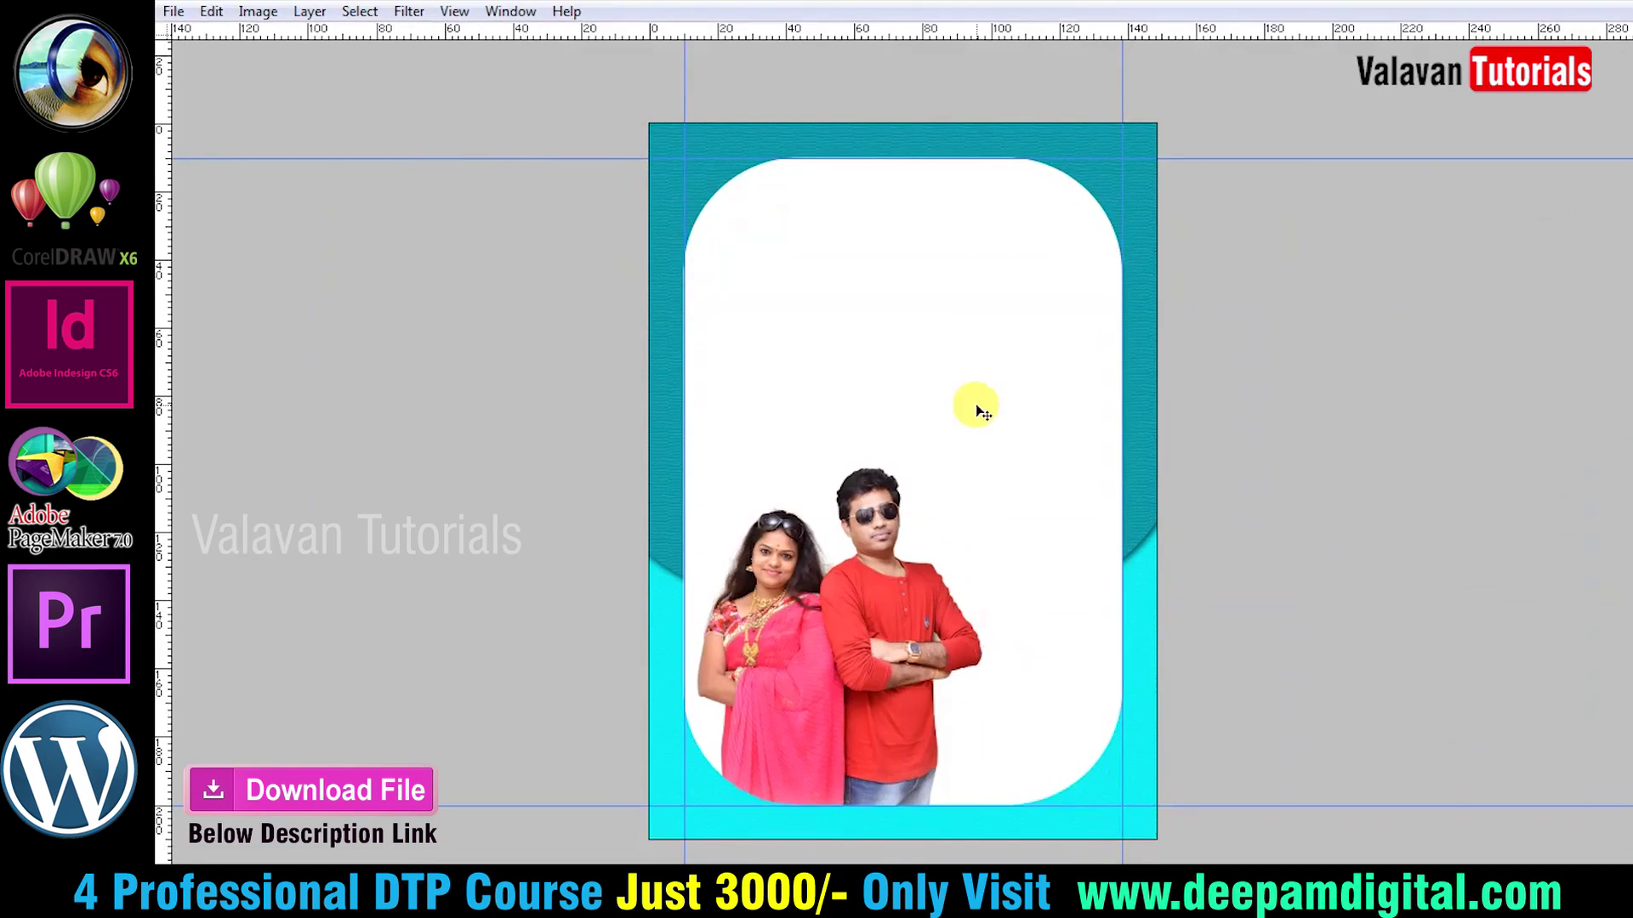
{"action": "key", "text": "Tab"}
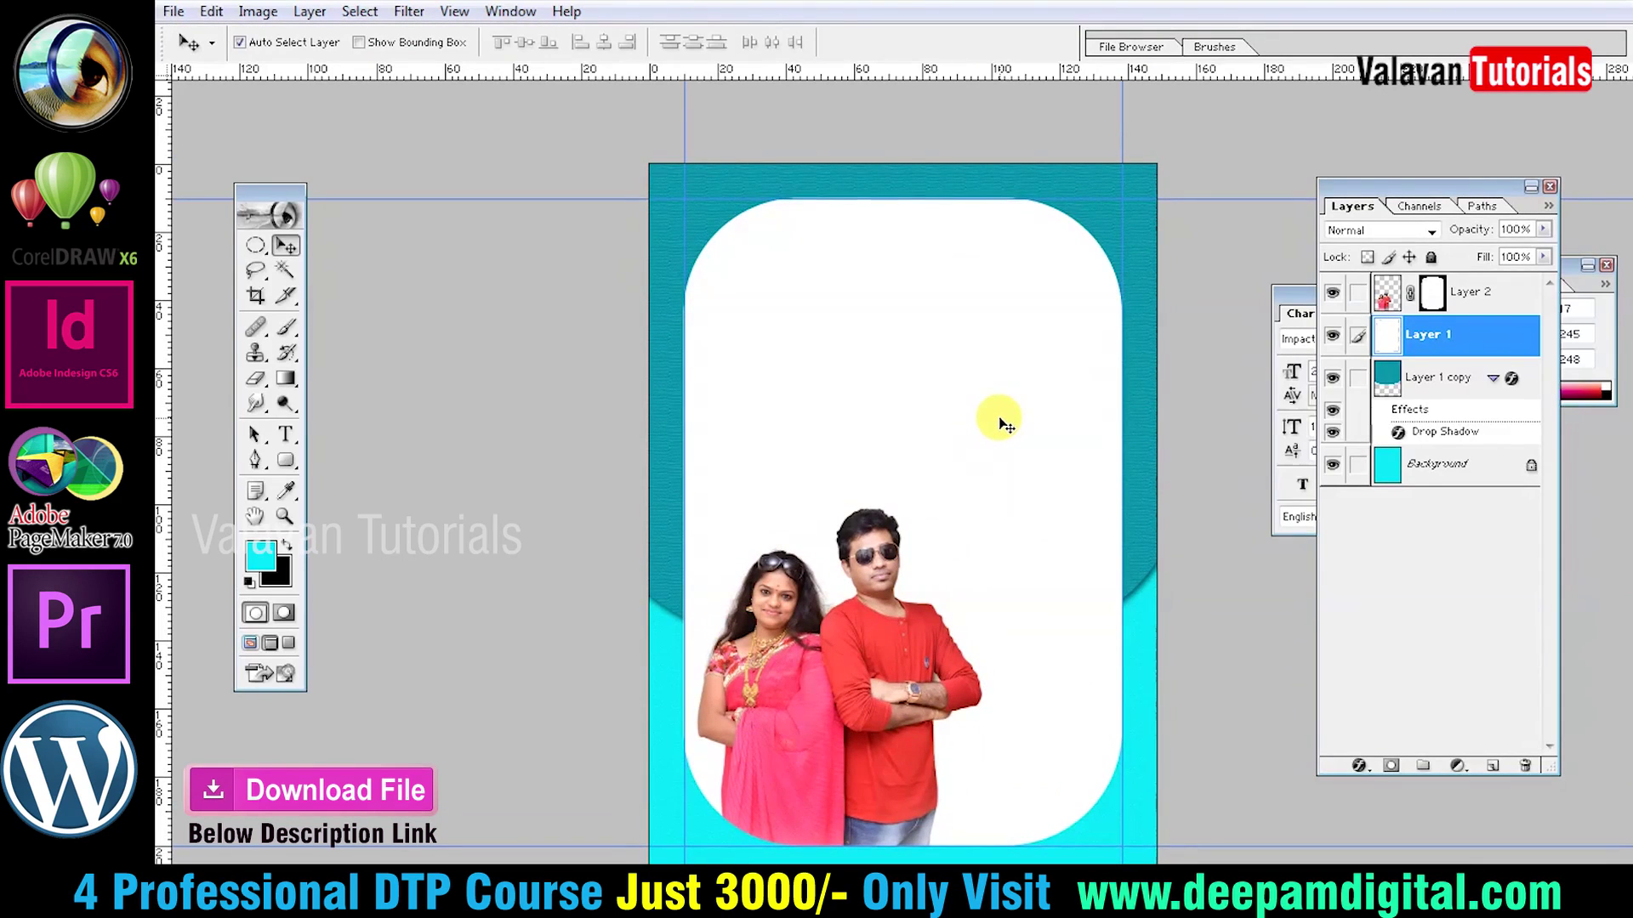
{"action": "key", "text": "g"}
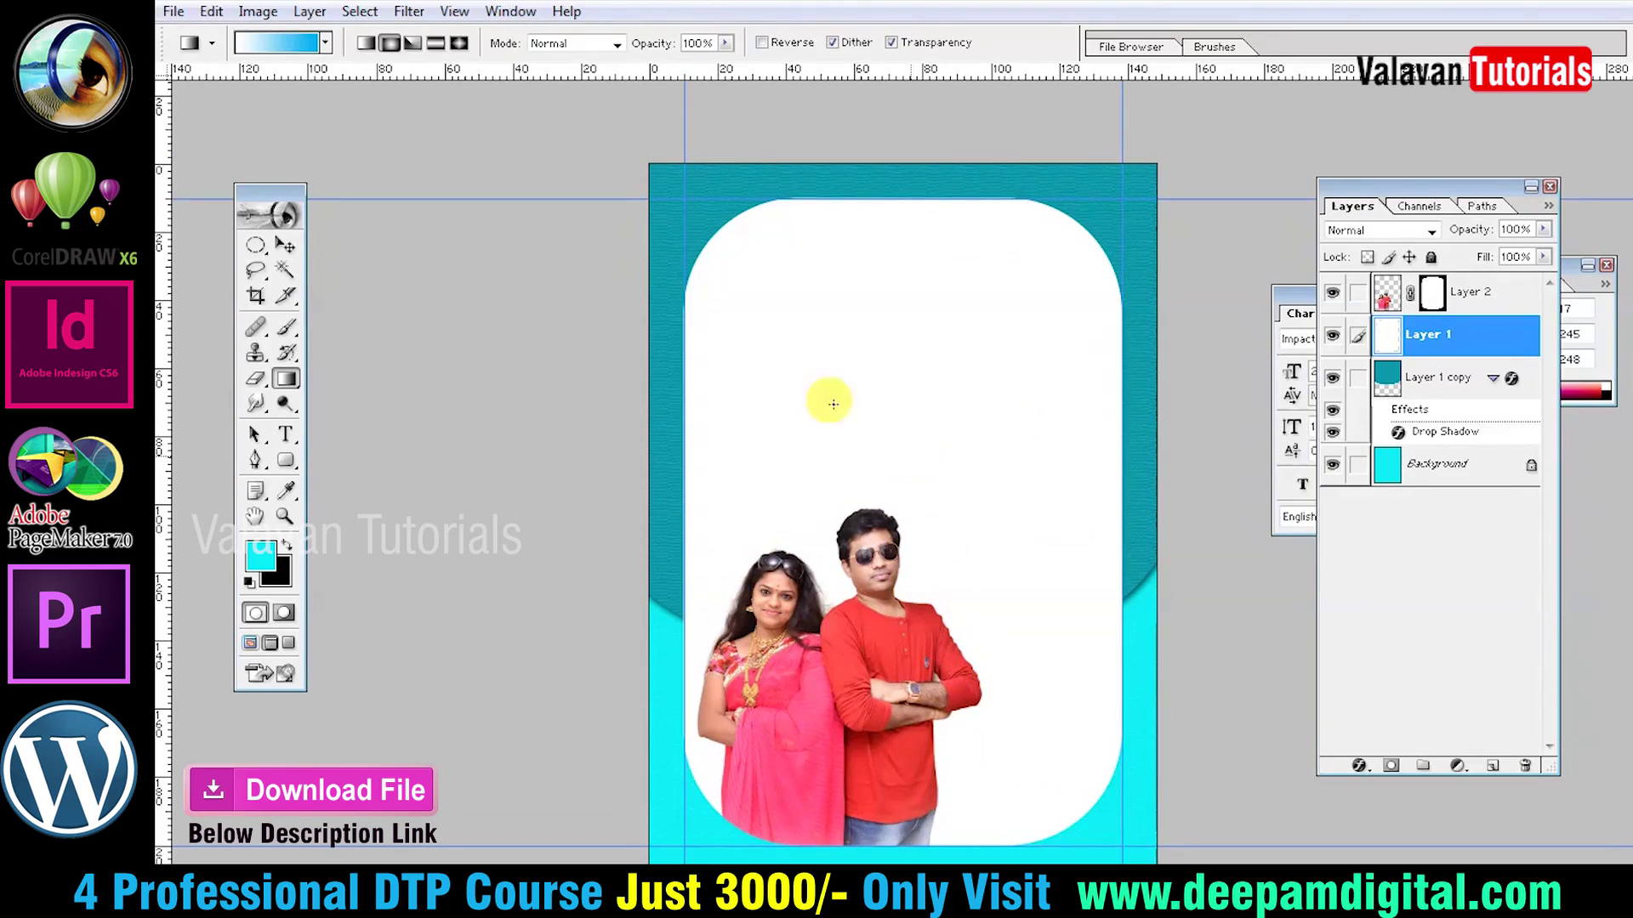
{"action": "left_click", "coordinate": [270, 44]}
{"action": "left_click_drag", "start_coordinate": [1478, 362], "coordinate": [1484, 412]}
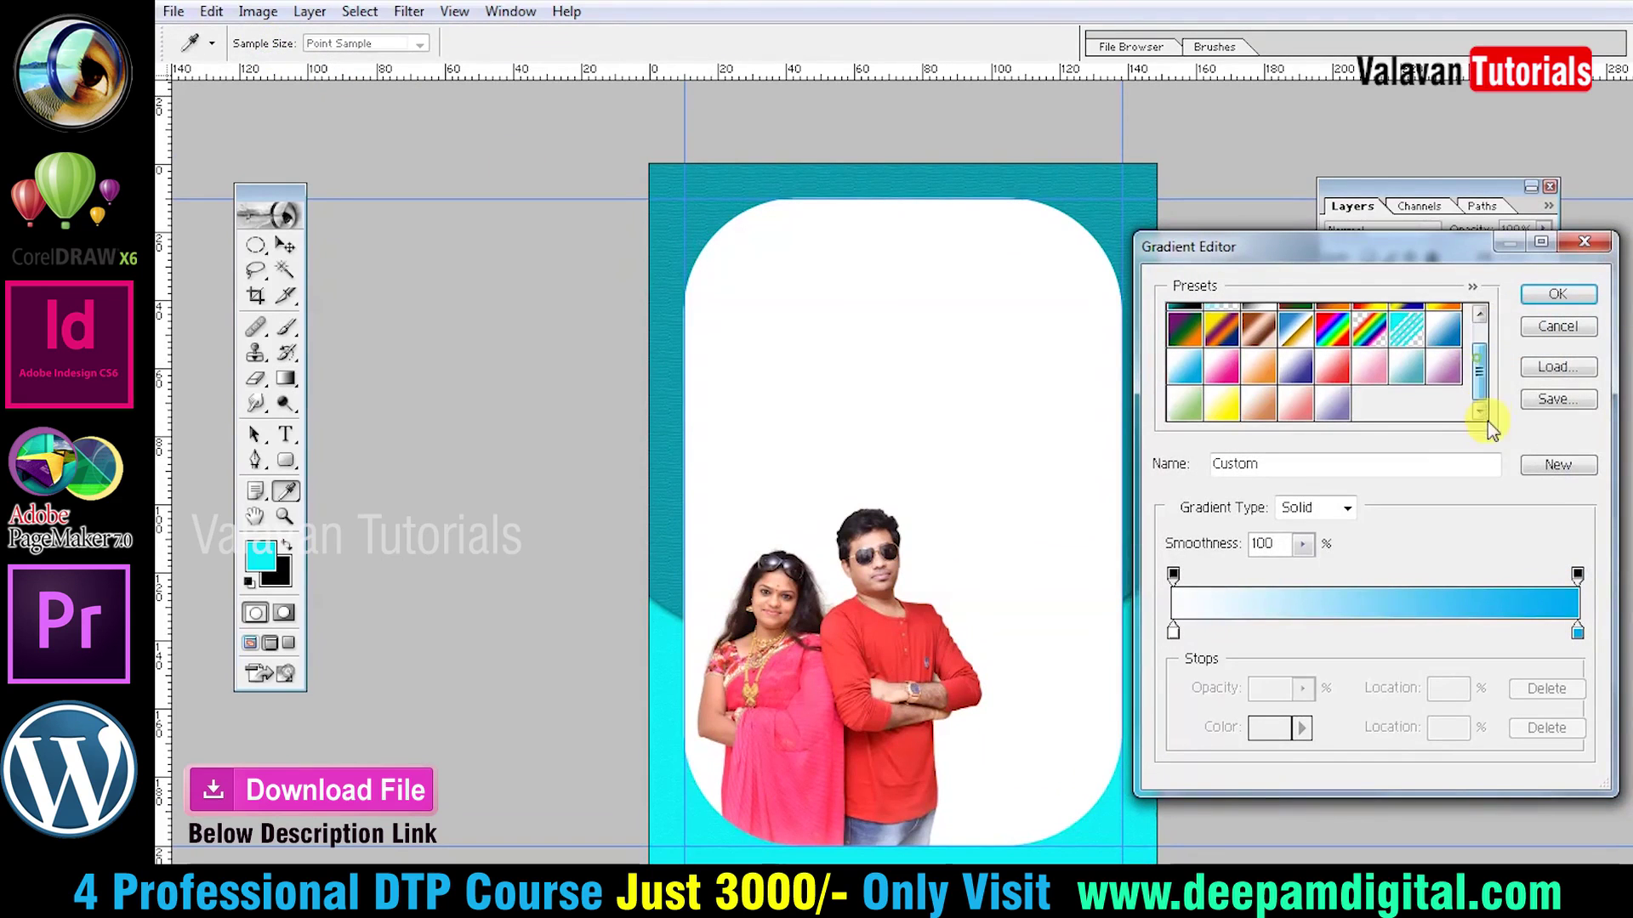
{"action": "left_click", "coordinate": [1238, 407]}
{"action": "left_click", "coordinate": [1561, 295]}
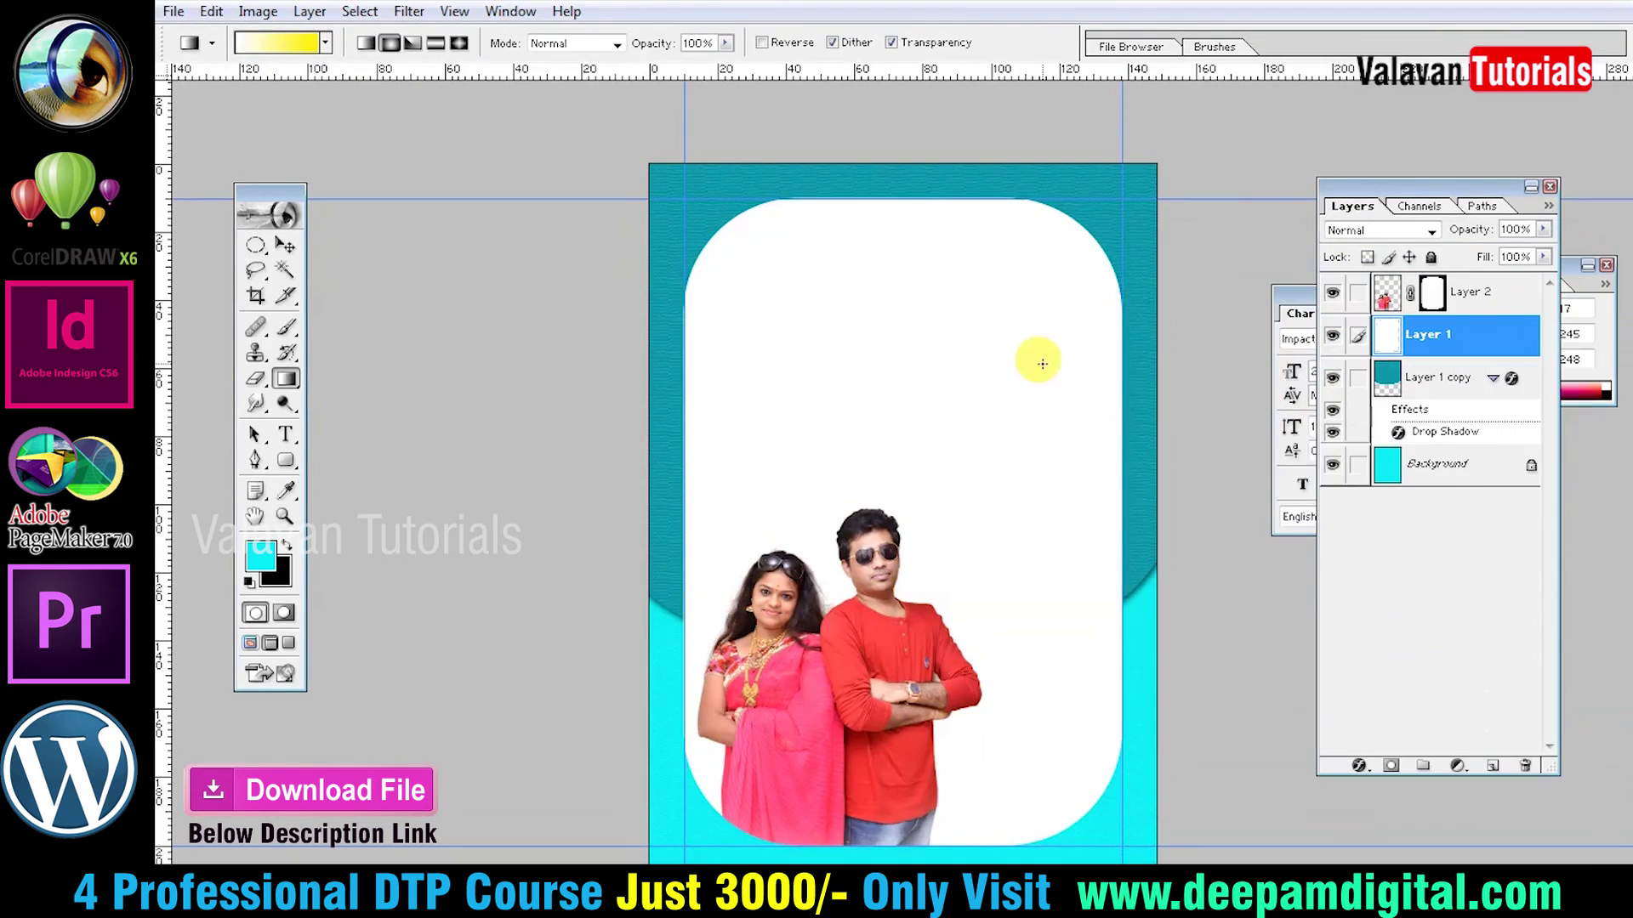
{"action": "key", "text": "w"}
{"action": "left_click", "coordinate": [1038, 359]}
{"action": "key", "text": "g"}
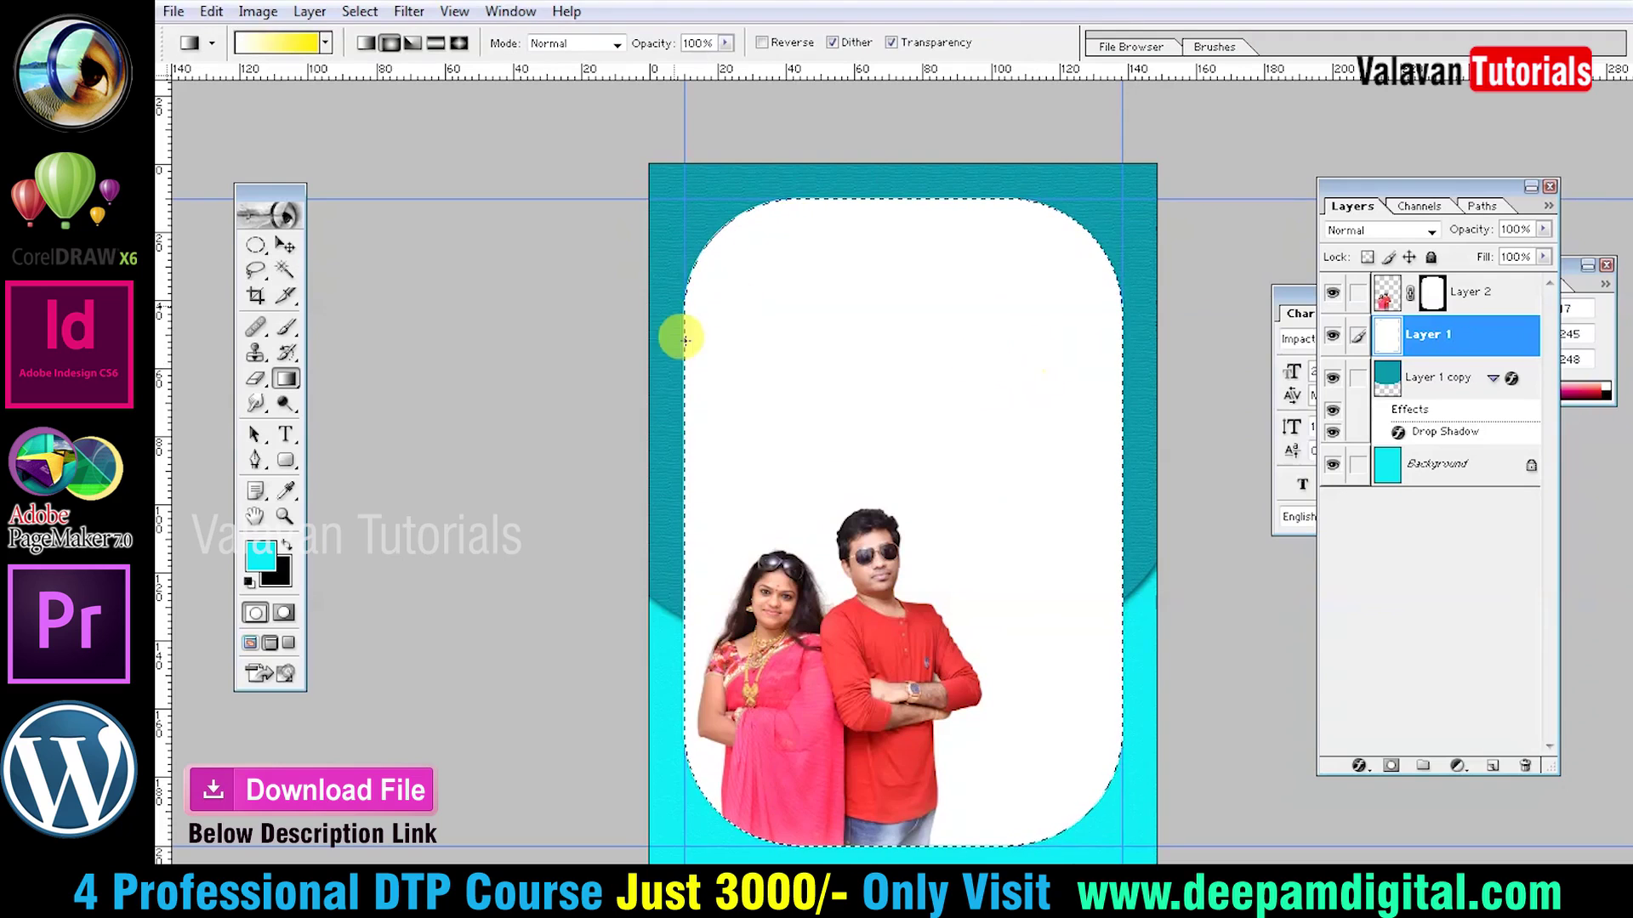
{"action": "left_click_drag", "start_coordinate": [907, 479], "coordinate": [1097, 255]}
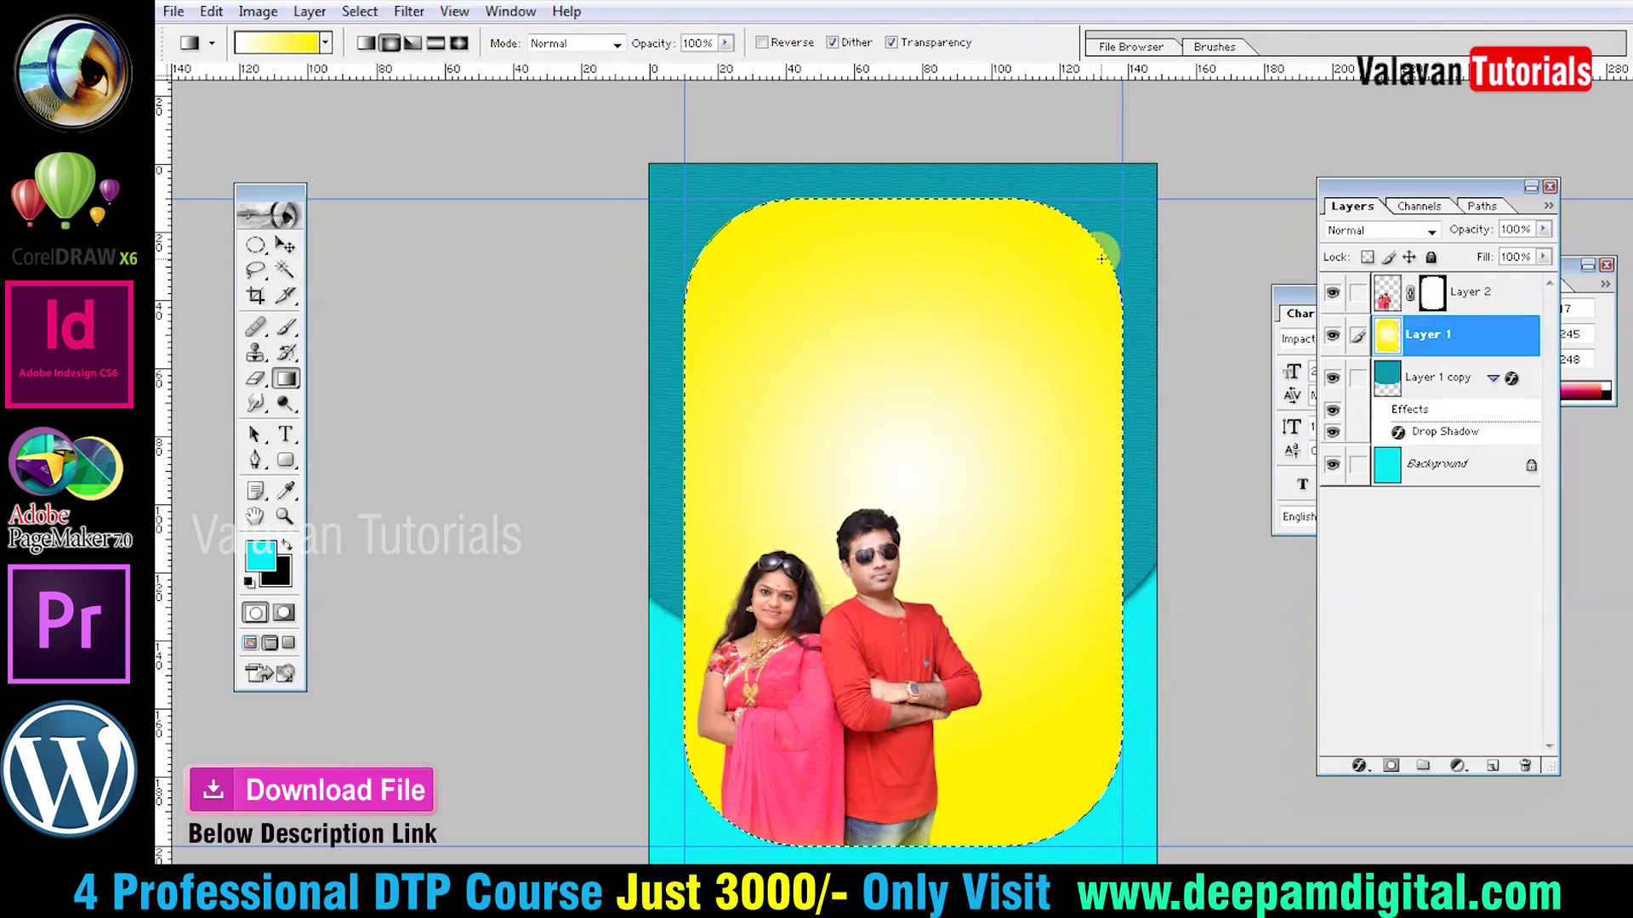
{"action": "key", "text": "ctrl+alt+z"}
{"action": "key", "text": "ctrl+alt+z"}
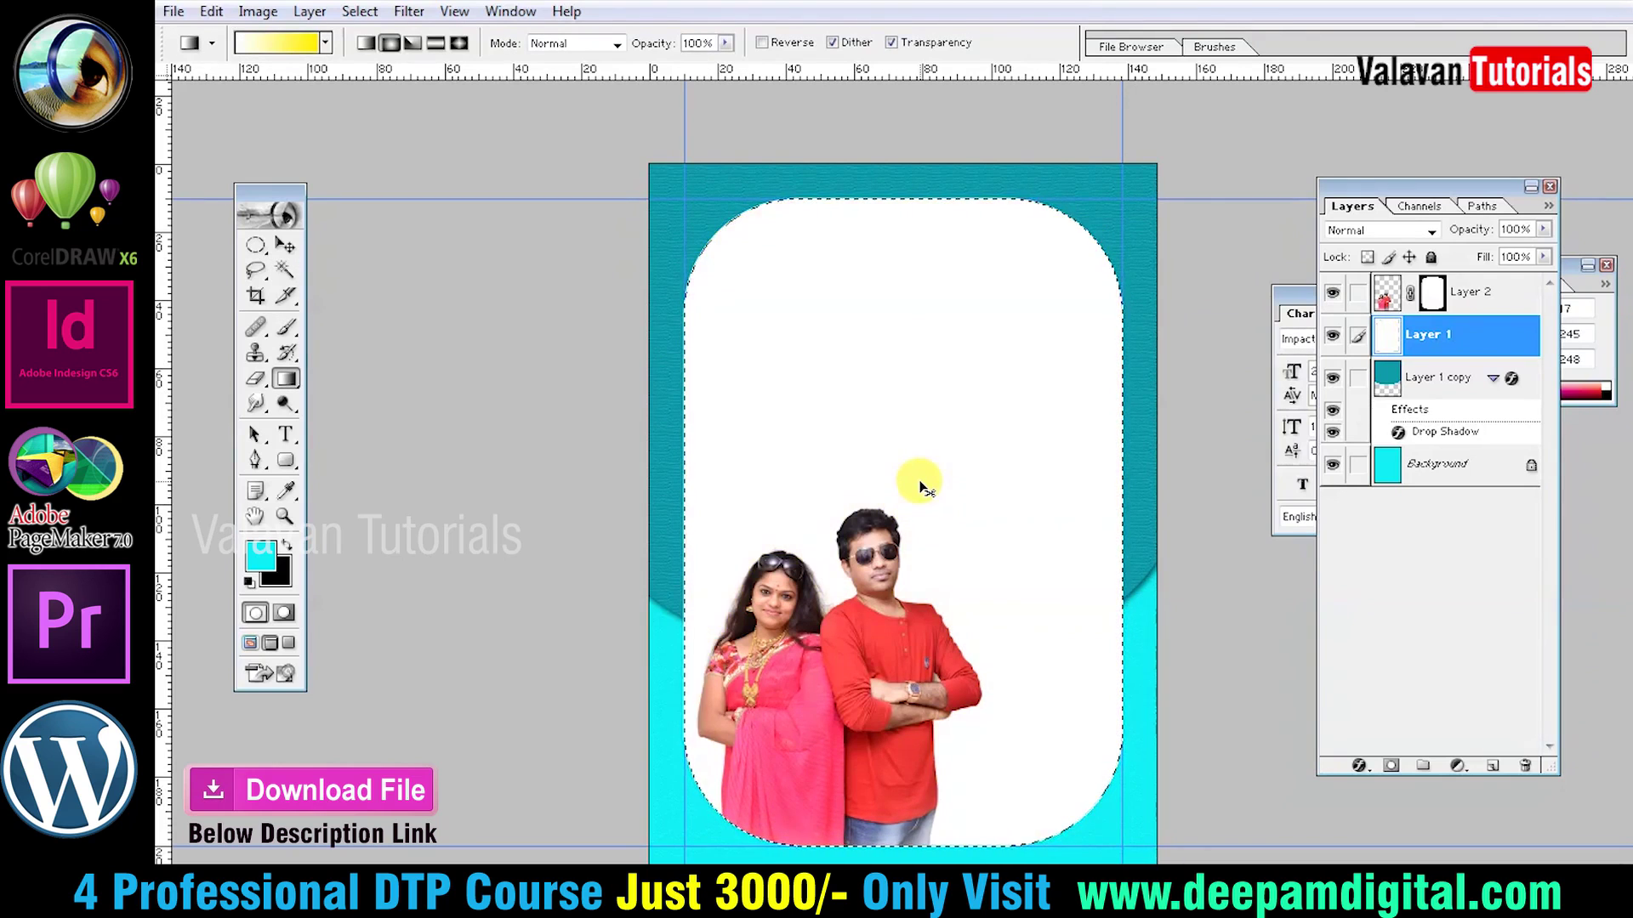
Feather the white panel's selection by 150 pixels and set an 1800 px brush.
{"action": "key", "text": "v"}
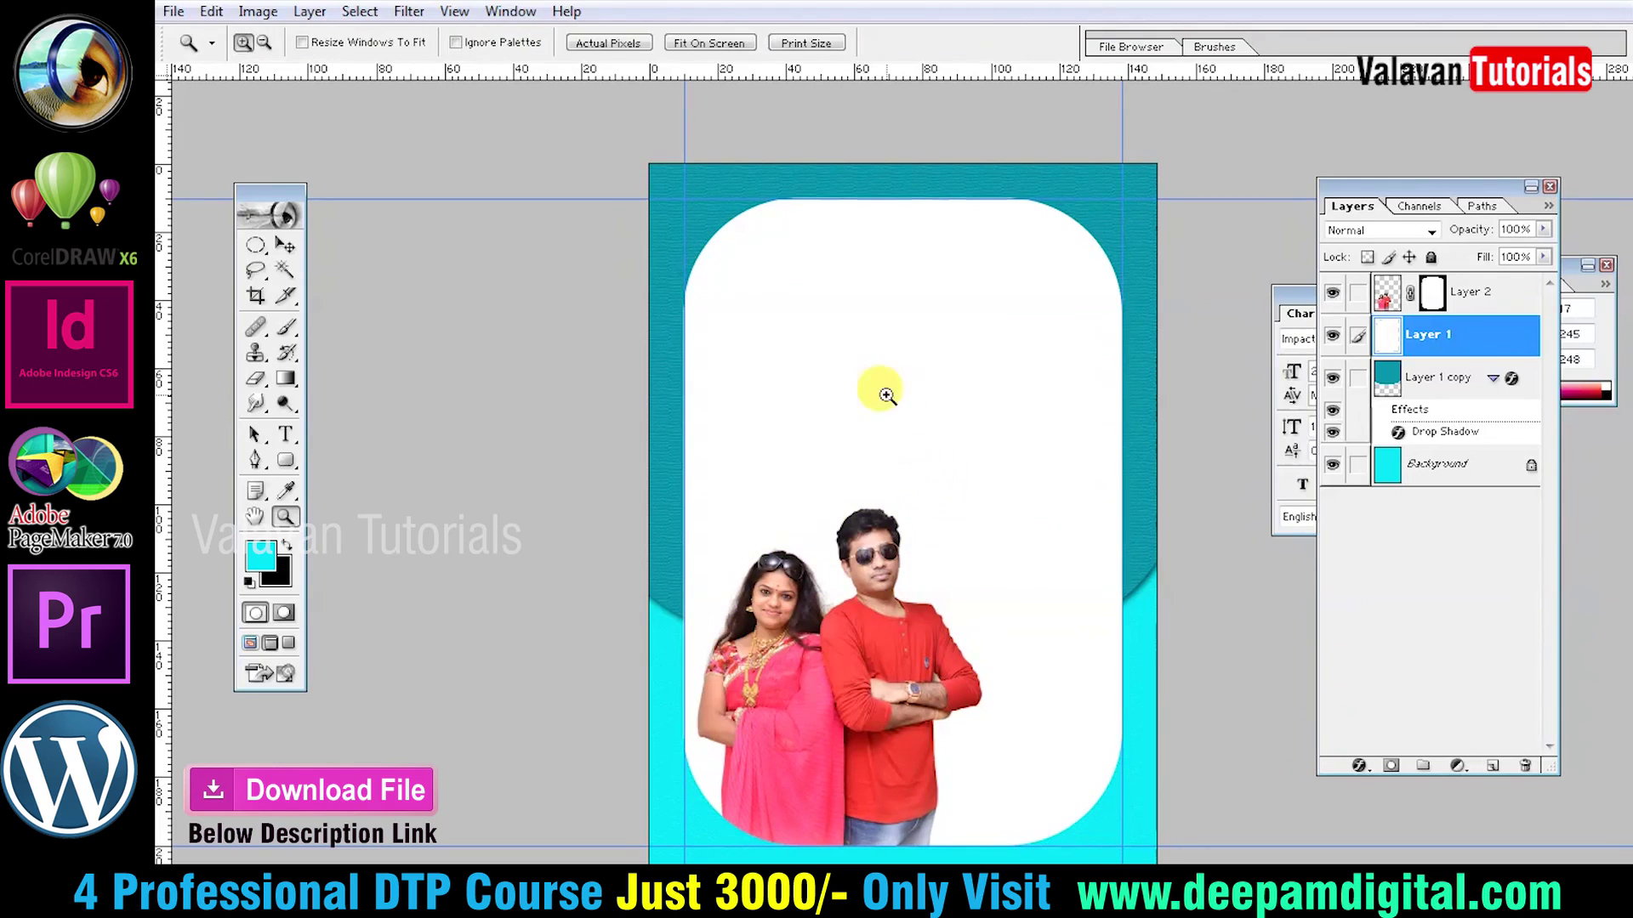
{"action": "key", "text": "ctrl+0"}
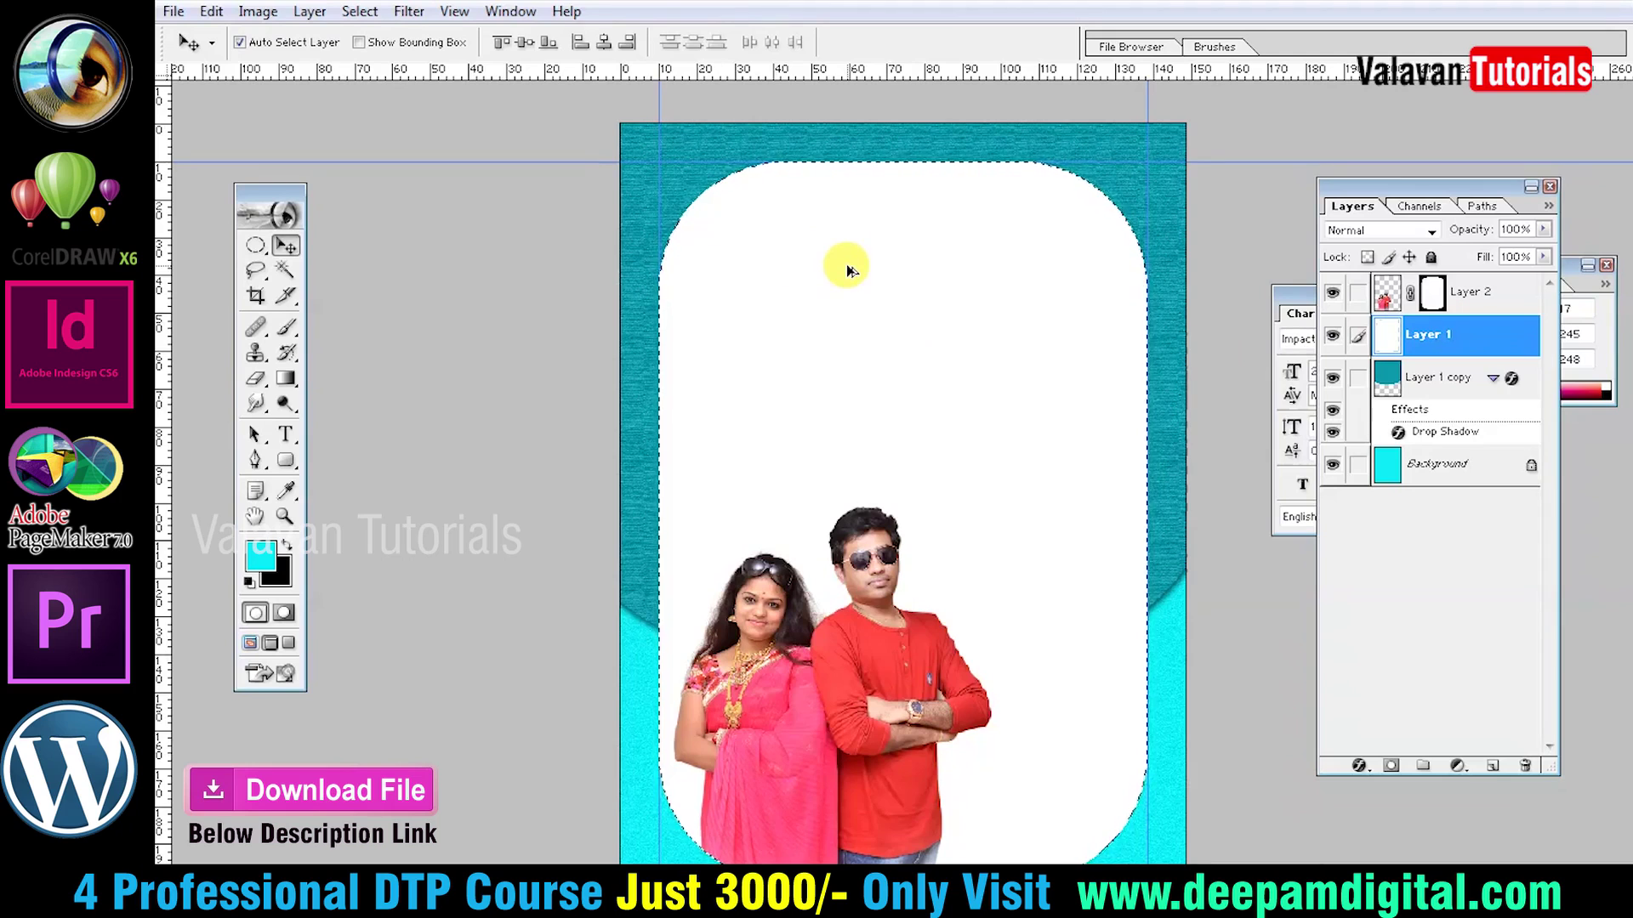
{"action": "key", "text": "ctrl+alt+d"}
{"action": "type", "text": "150"}
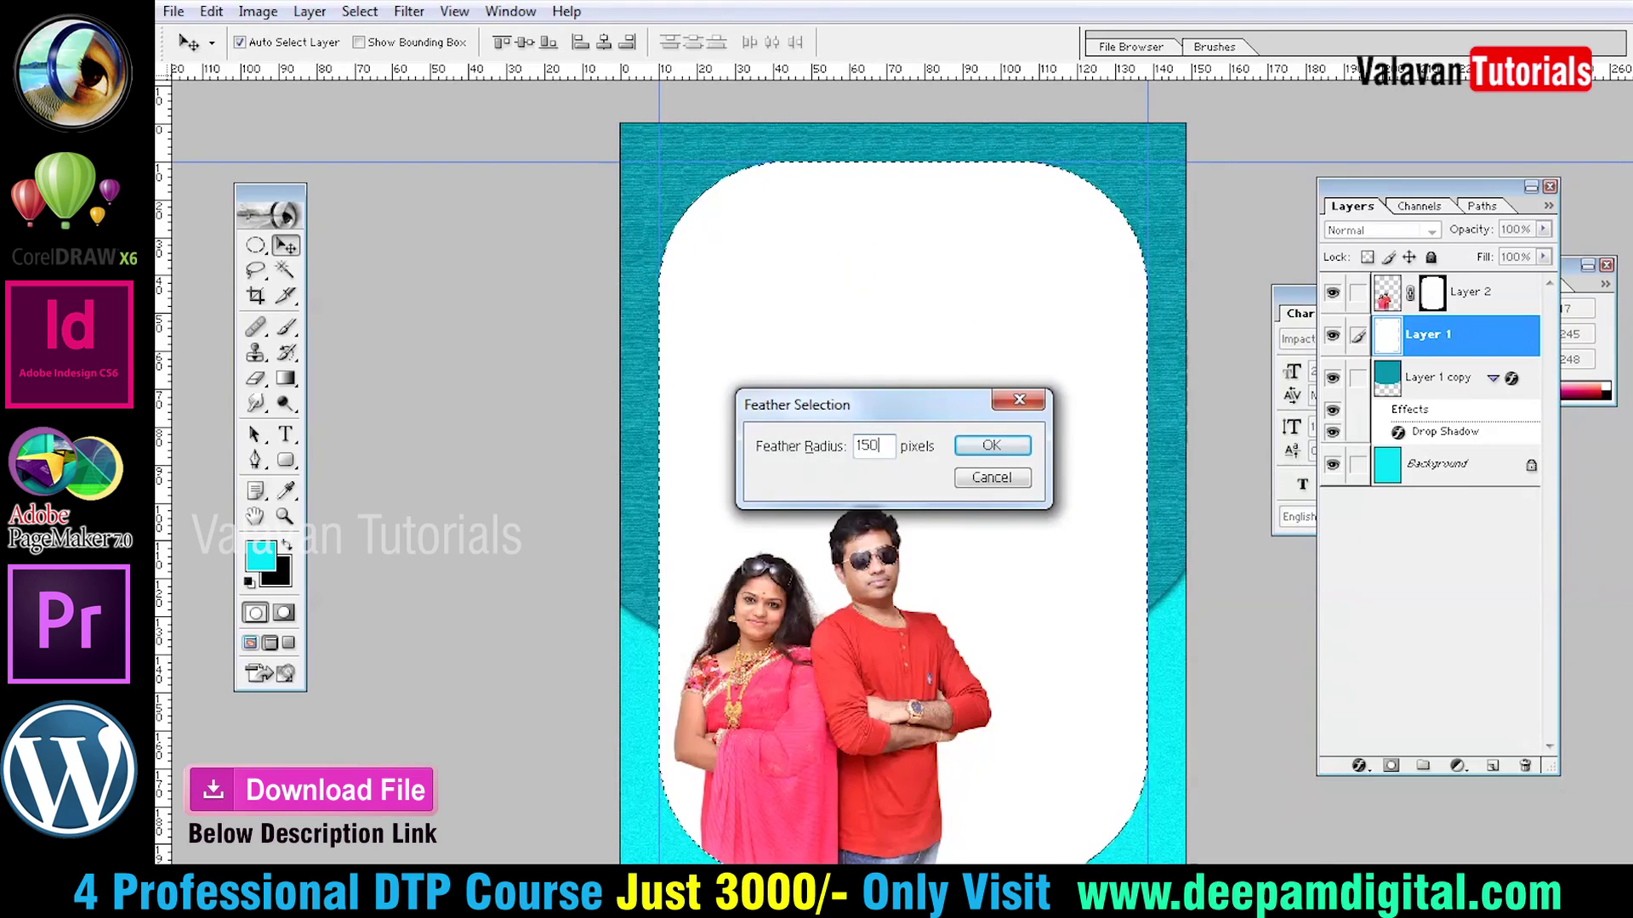
{"action": "key", "text": "Return"}
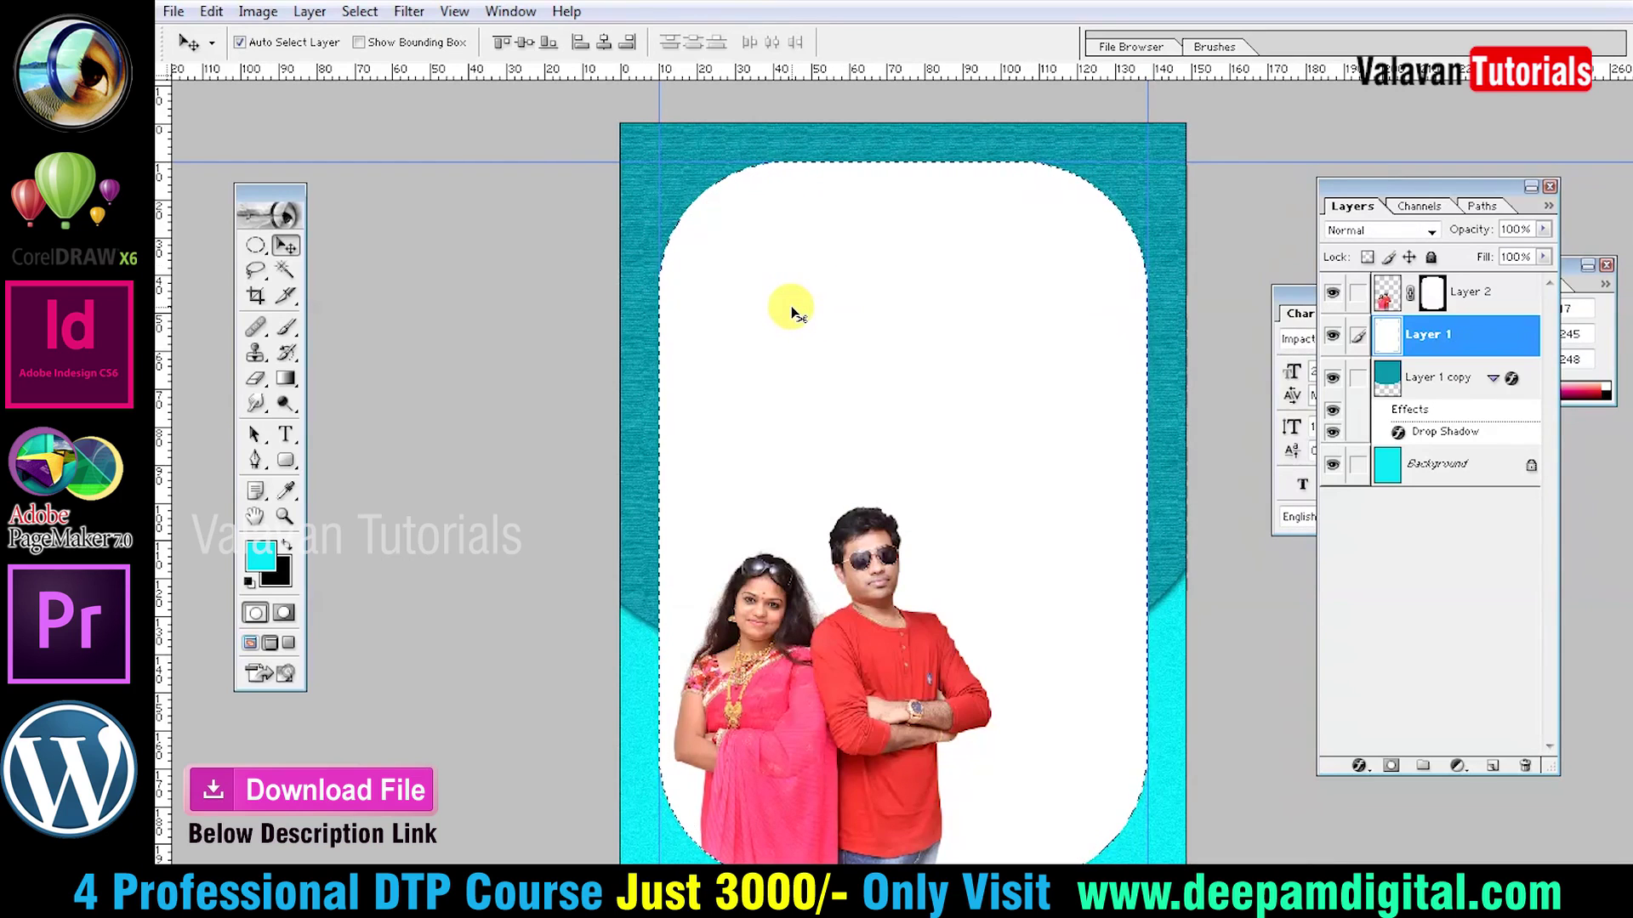
{"action": "key", "text": "b"}
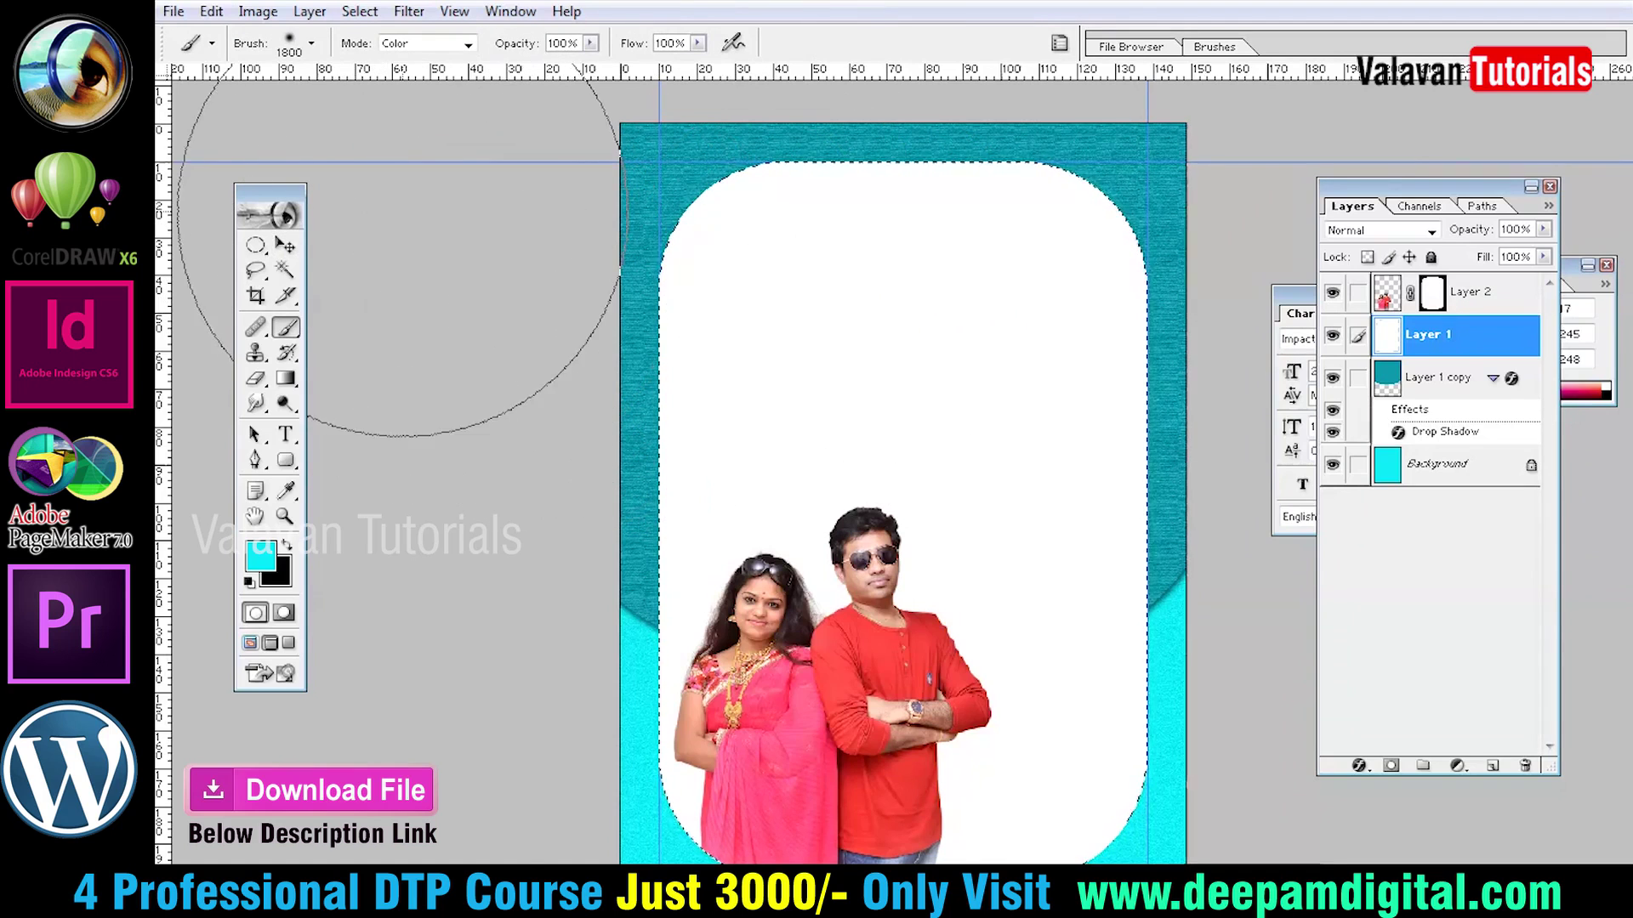
{"action": "left_click", "coordinate": [312, 44]}
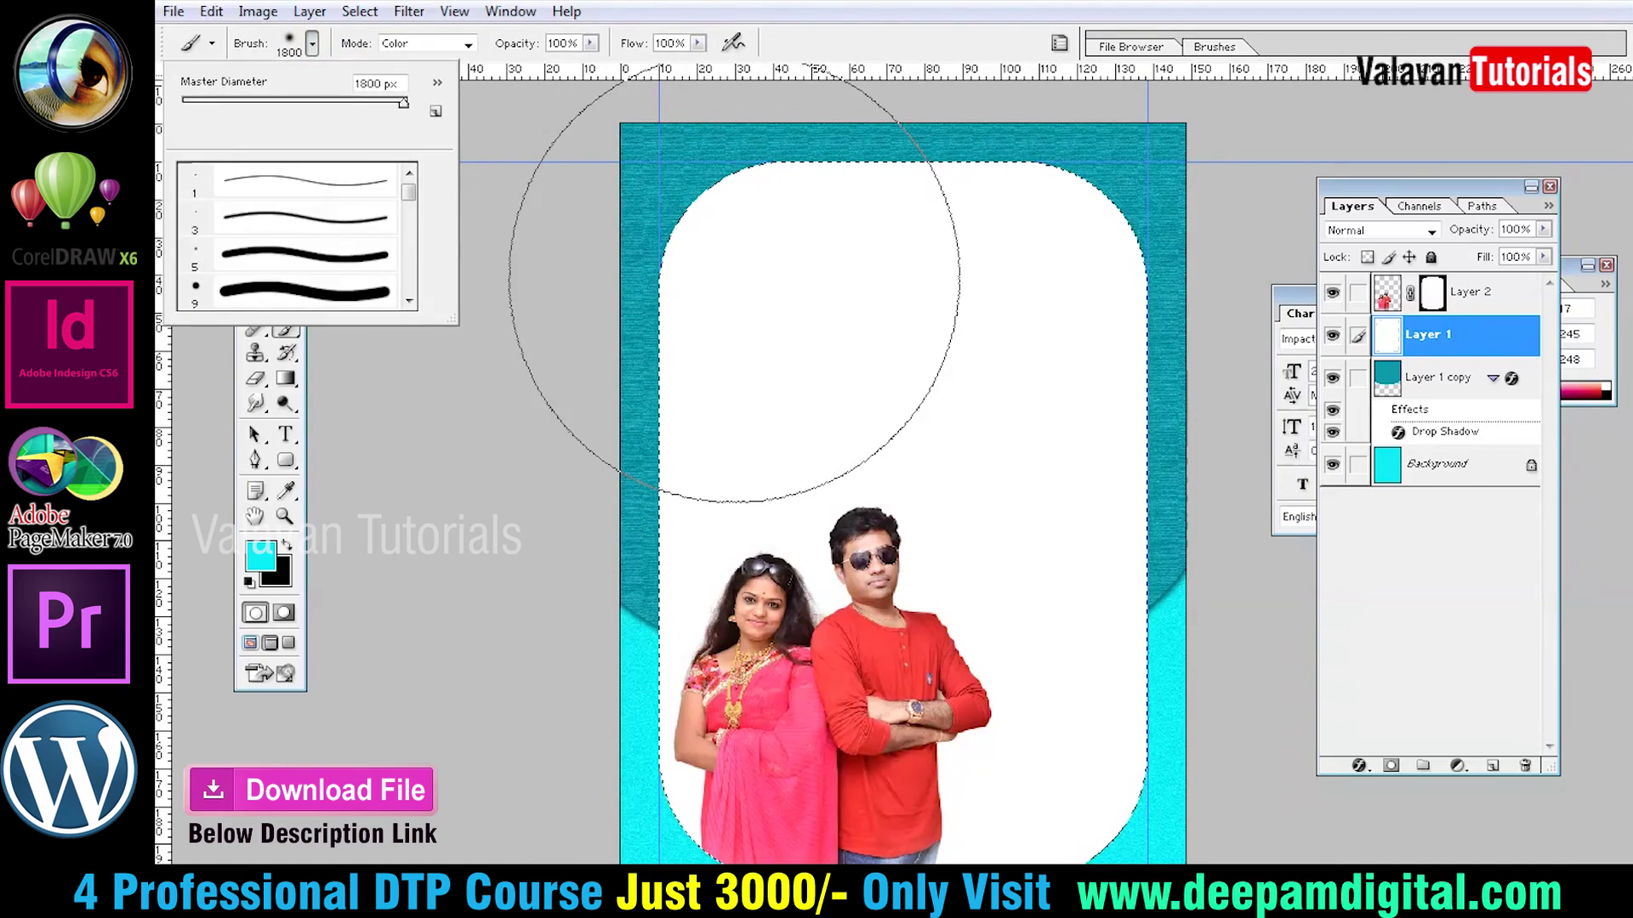
{"action": "left_click", "coordinate": [734, 282]}
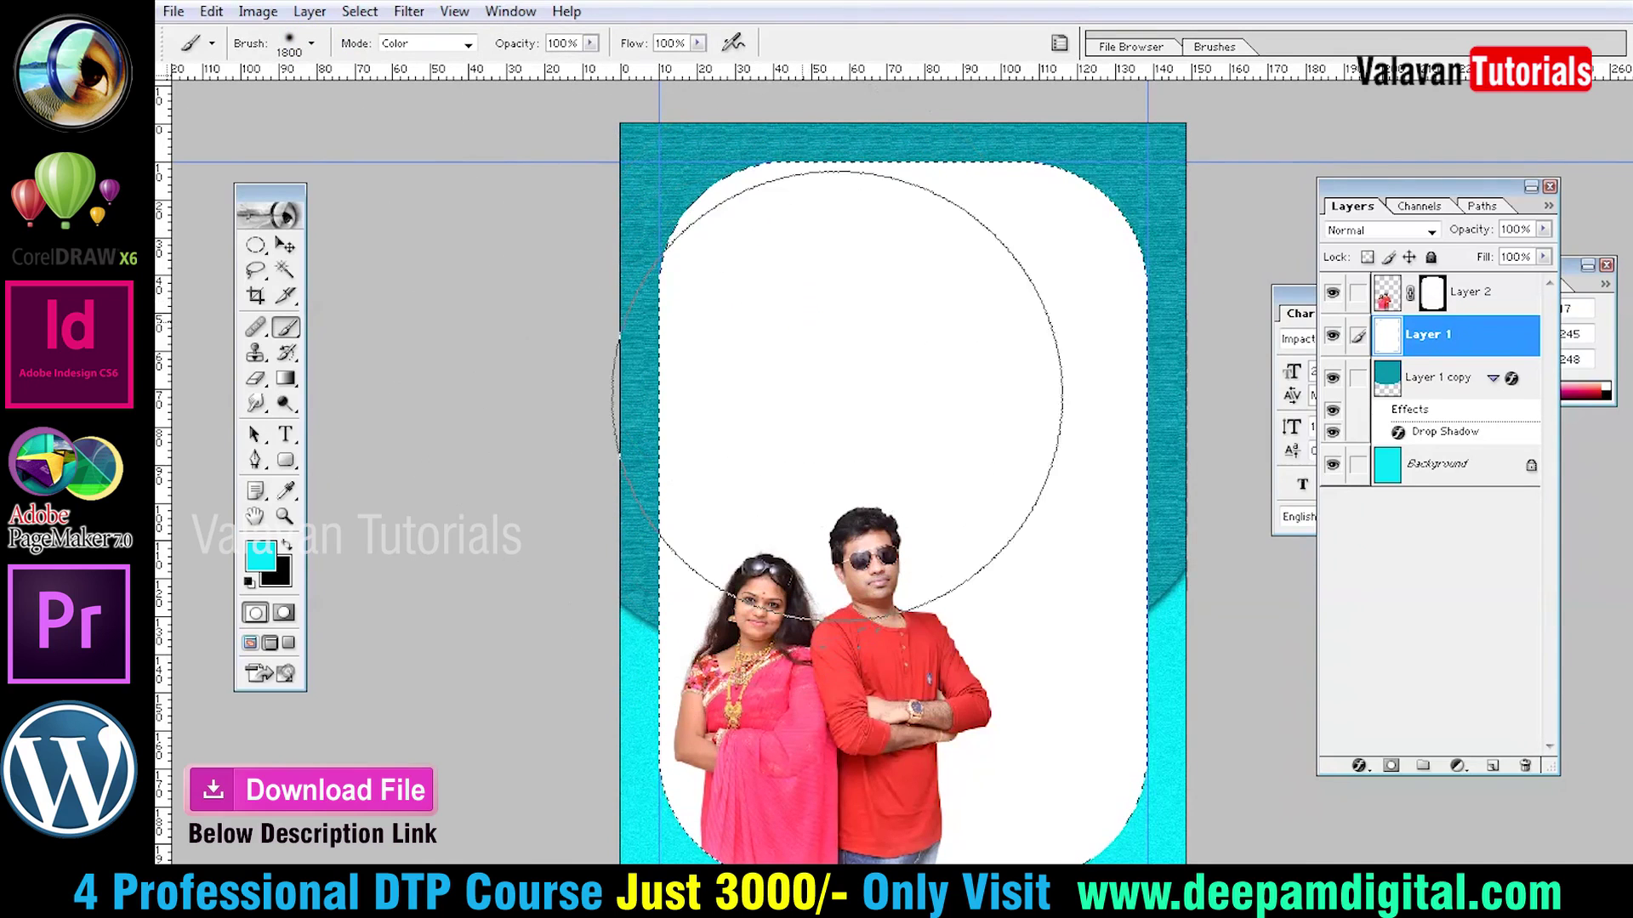
Paint a soft cyan glow along the panel's edges on new Layer 3 and scale it to about 119%.
{"action": "key", "text": "ctrl+shift+n"}
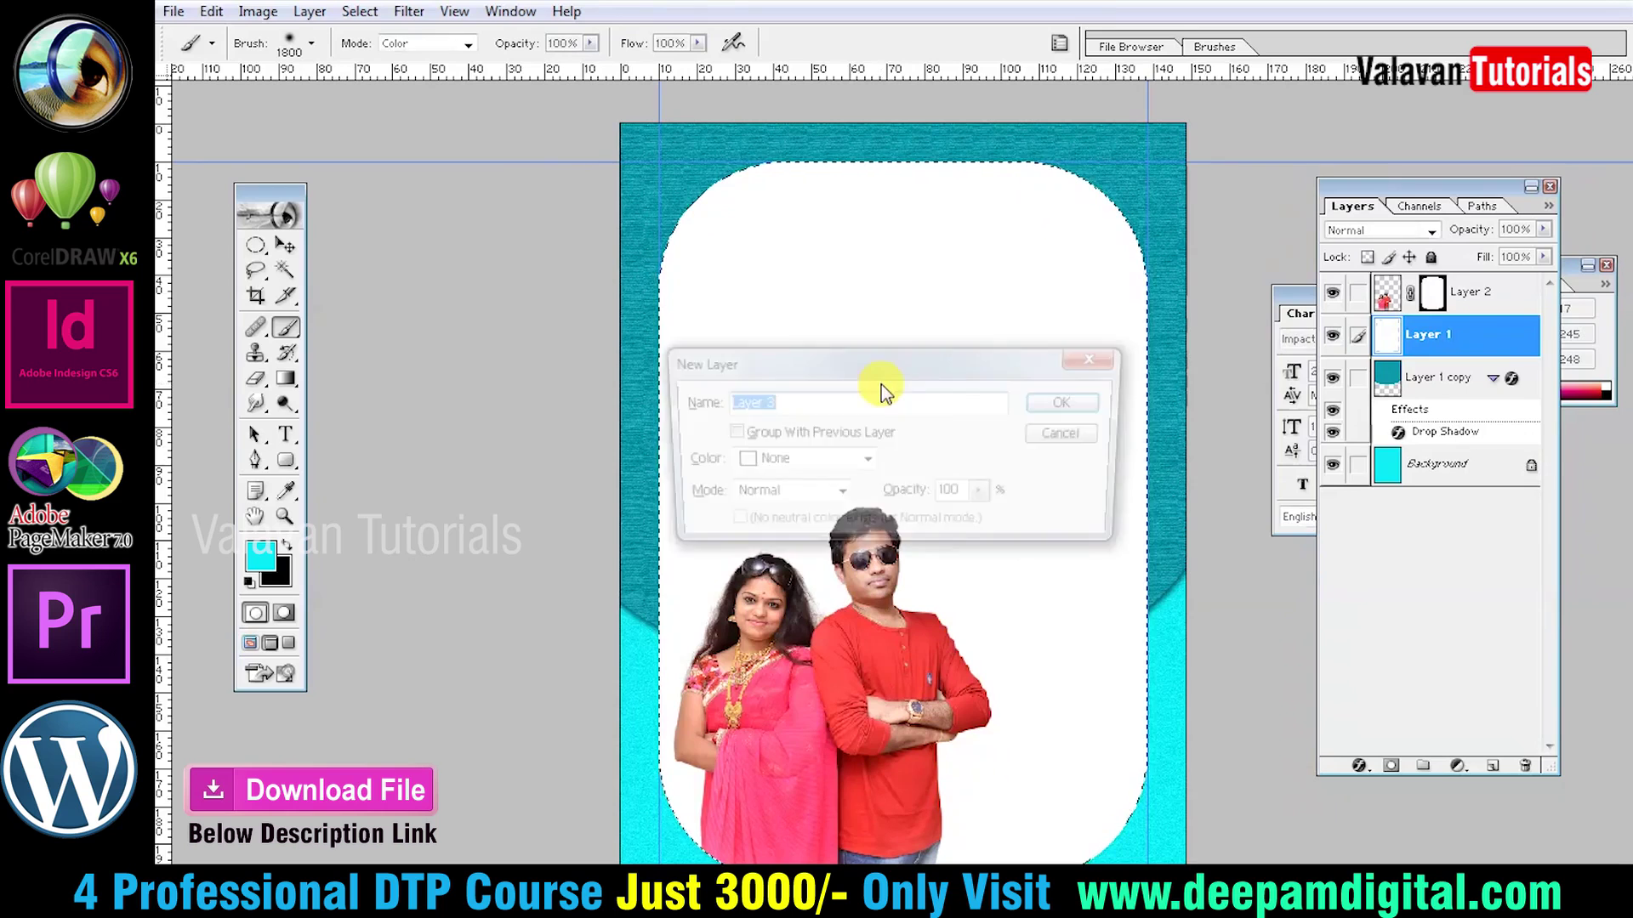
{"action": "key", "text": "Return"}
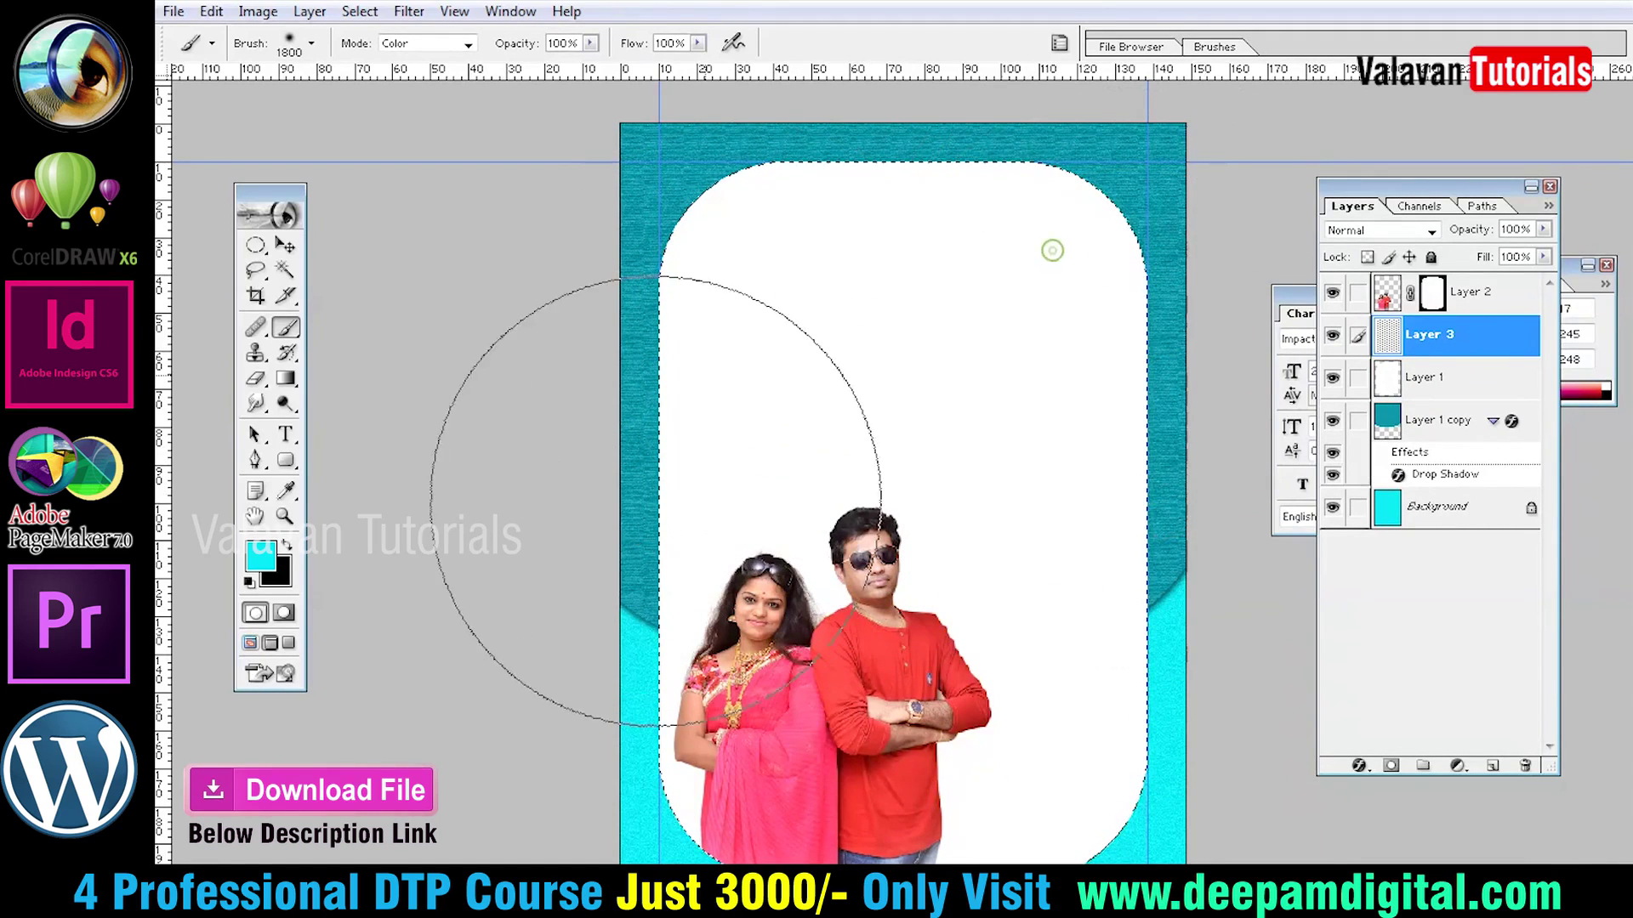
{"action": "left_click", "coordinate": [691, 478]}
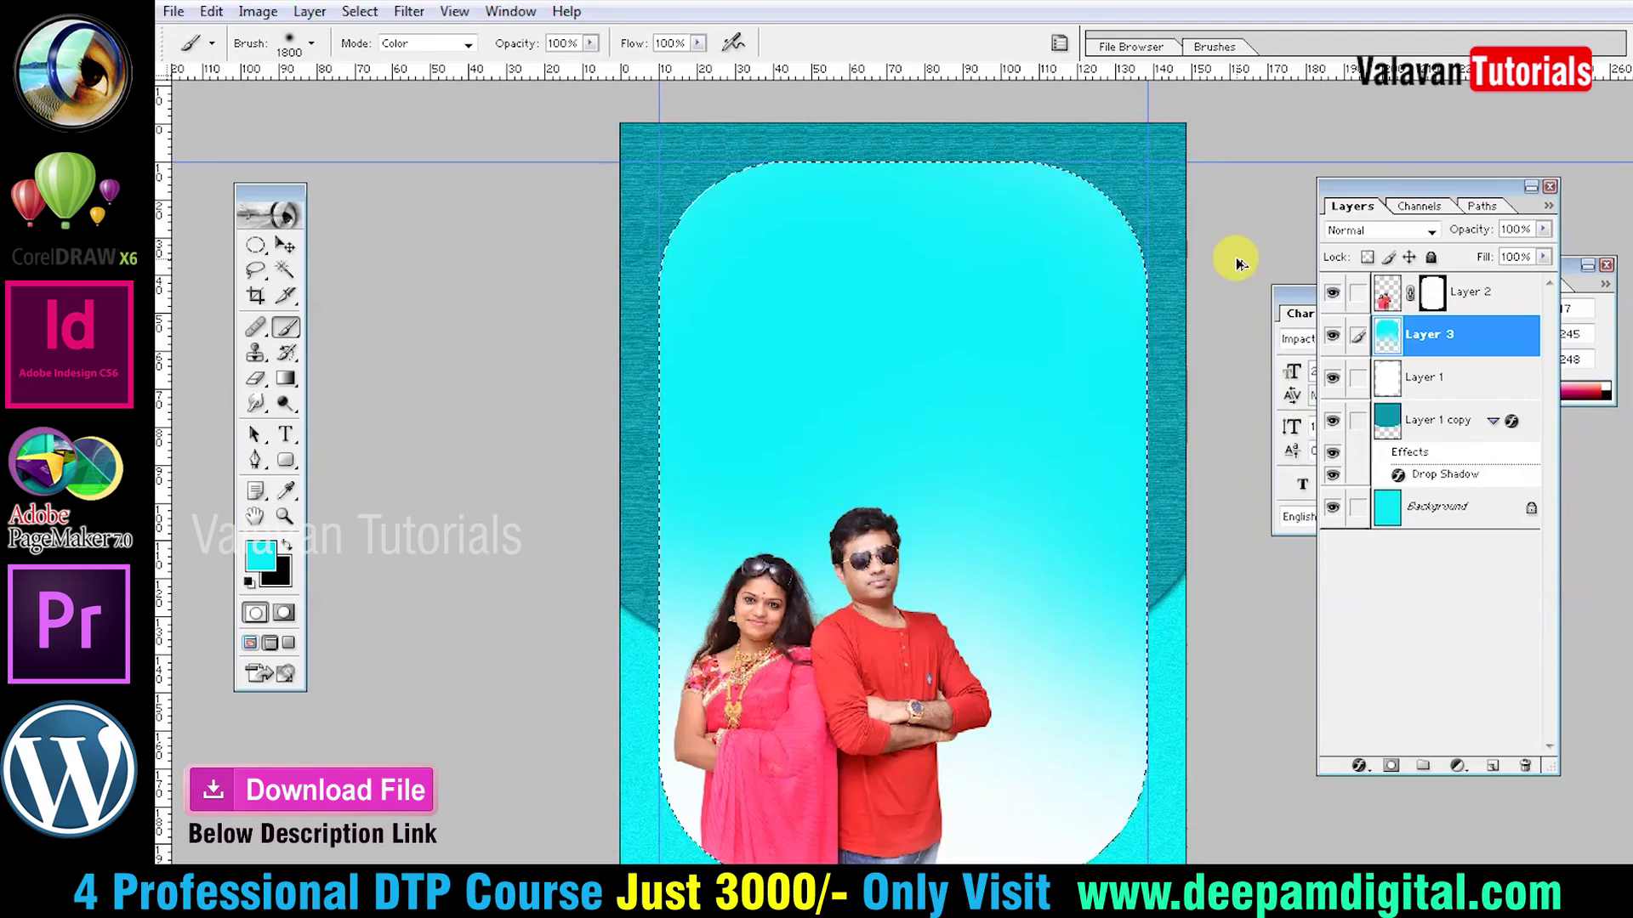
{"action": "key", "text": "ctrl+alt+z"}
{"action": "key", "text": "ctrl+alt+z"}
{"action": "key", "text": "ctrl+alt+z"}
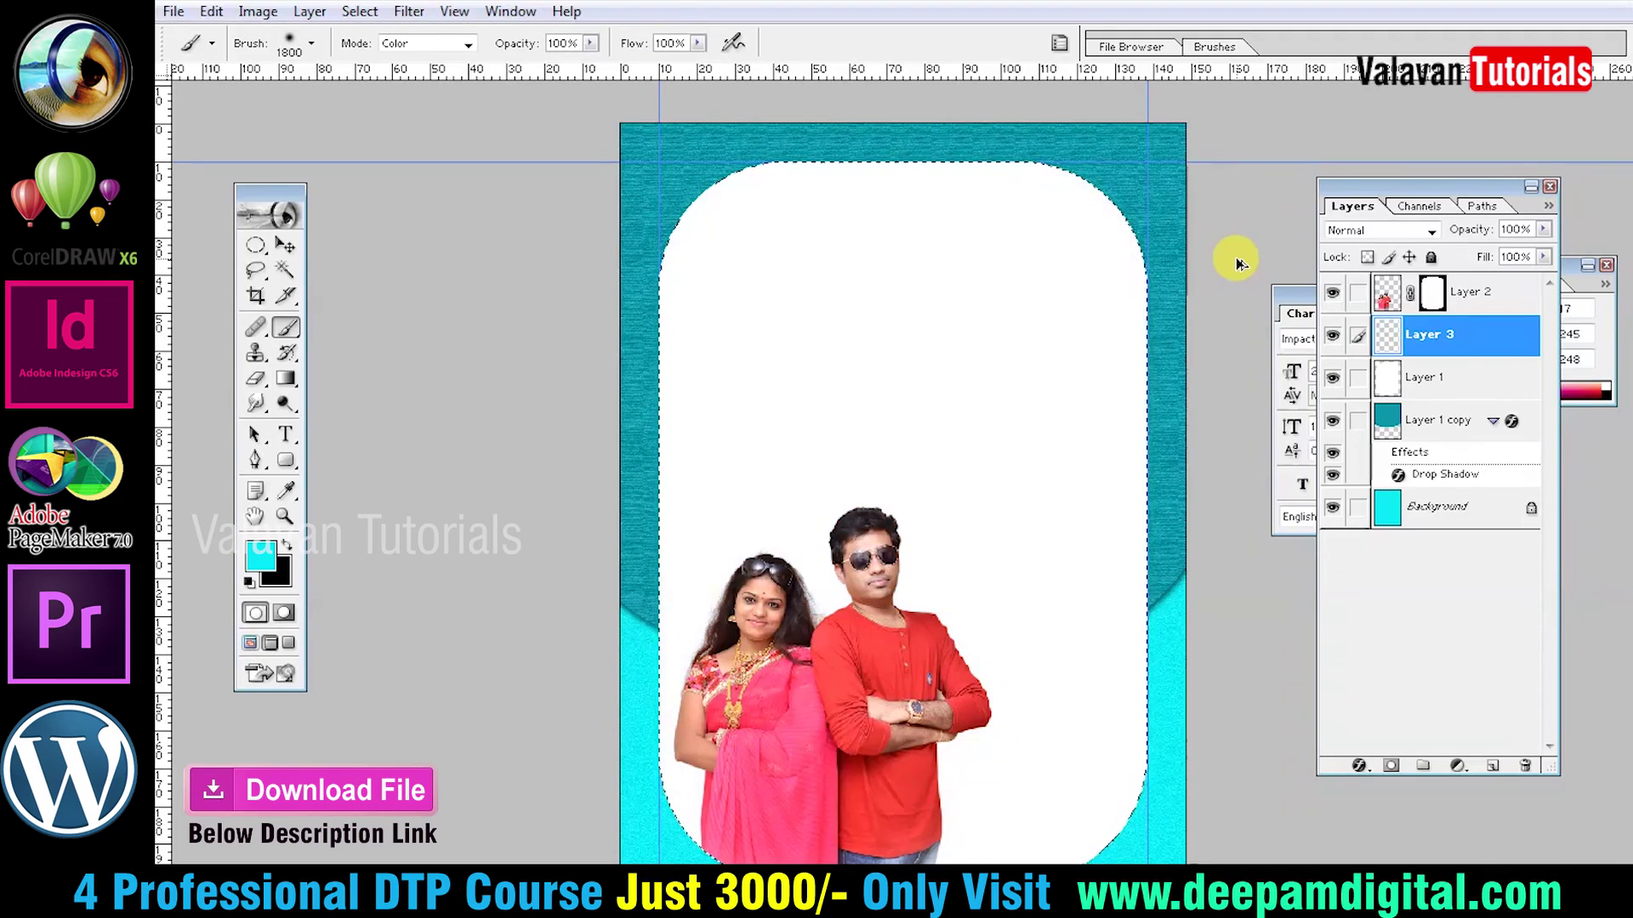
{"action": "key", "text": "bracketleft"}
{"action": "key", "text": "bracketleft"}
{"action": "key", "text": "bracketleft"}
{"action": "key", "text": "bracketleft"}
{"action": "key", "text": "bracketleft"}
{"action": "key", "text": "bracketleft"}
{"action": "key", "text": "bracketleft"}
{"action": "key", "text": "bracketleft"}
{"action": "key", "text": "bracketleft"}
{"action": "key", "text": "bracketleft"}
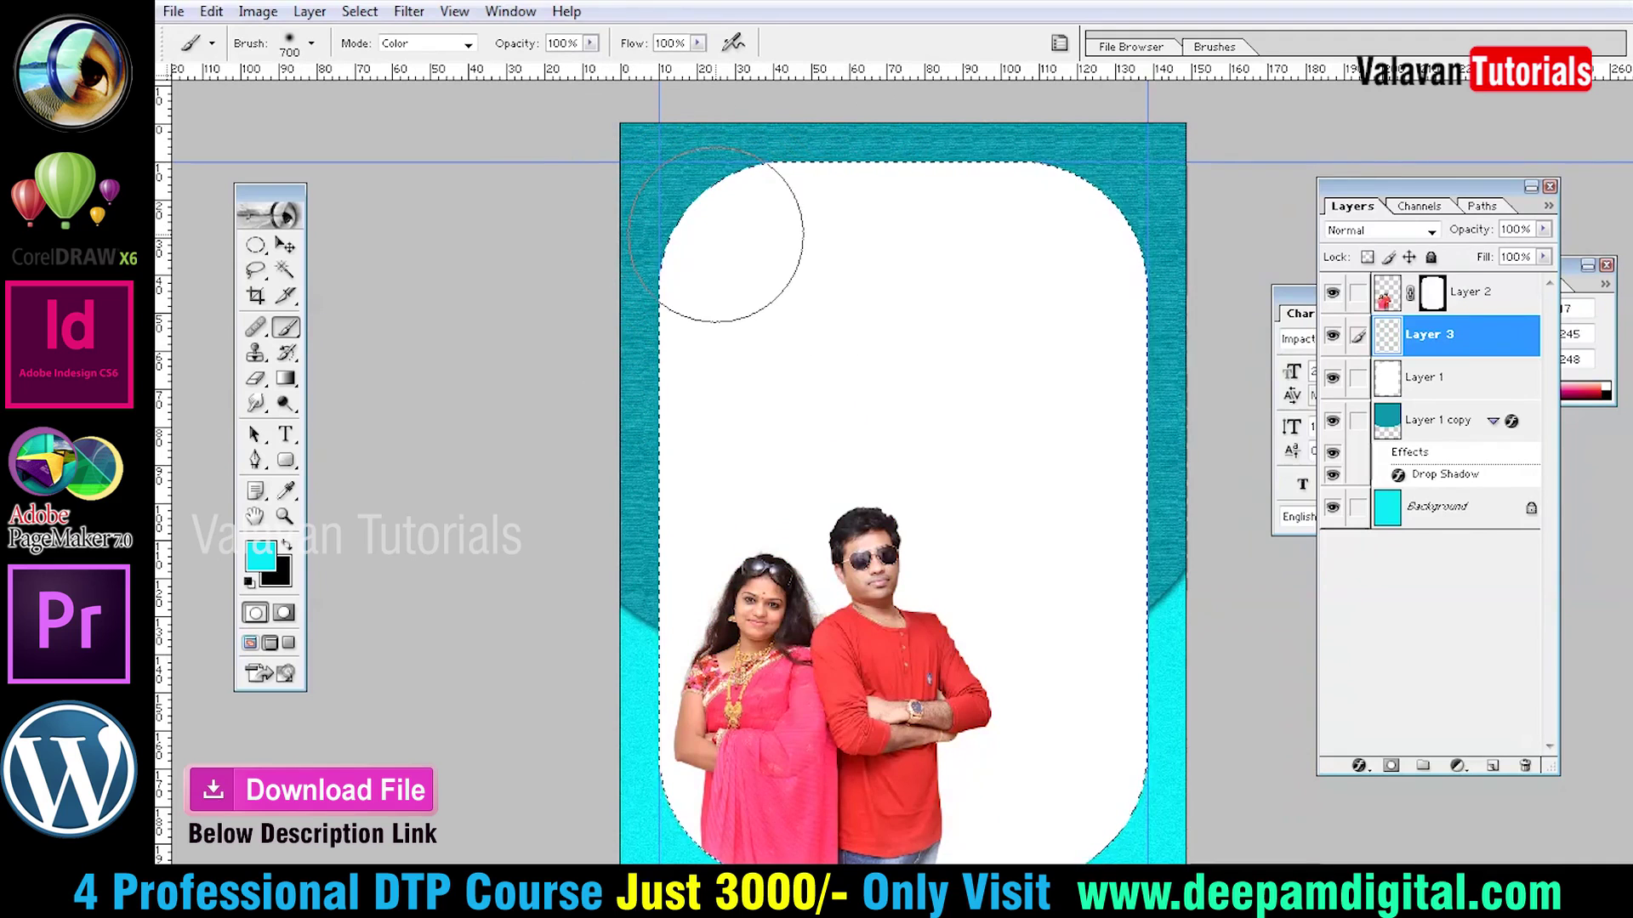
{"action": "mouse_move", "coordinate": [676, 179]}
{"action": "left_mouse_down"}
{"action": "mouse_move", "coordinate": [601, 248]}
{"action": "mouse_move", "coordinate": [627, 844]}
{"action": "left_mouse_up"}
{"action": "mouse_move", "coordinate": [679, 203]}
{"action": "left_mouse_down"}
{"action": "mouse_move", "coordinate": [995, 164]}
{"action": "mouse_move", "coordinate": [1221, 467]}
{"action": "mouse_move", "coordinate": [1159, 762]}
{"action": "mouse_move", "coordinate": [1020, 876]}
{"action": "left_mouse_up"}
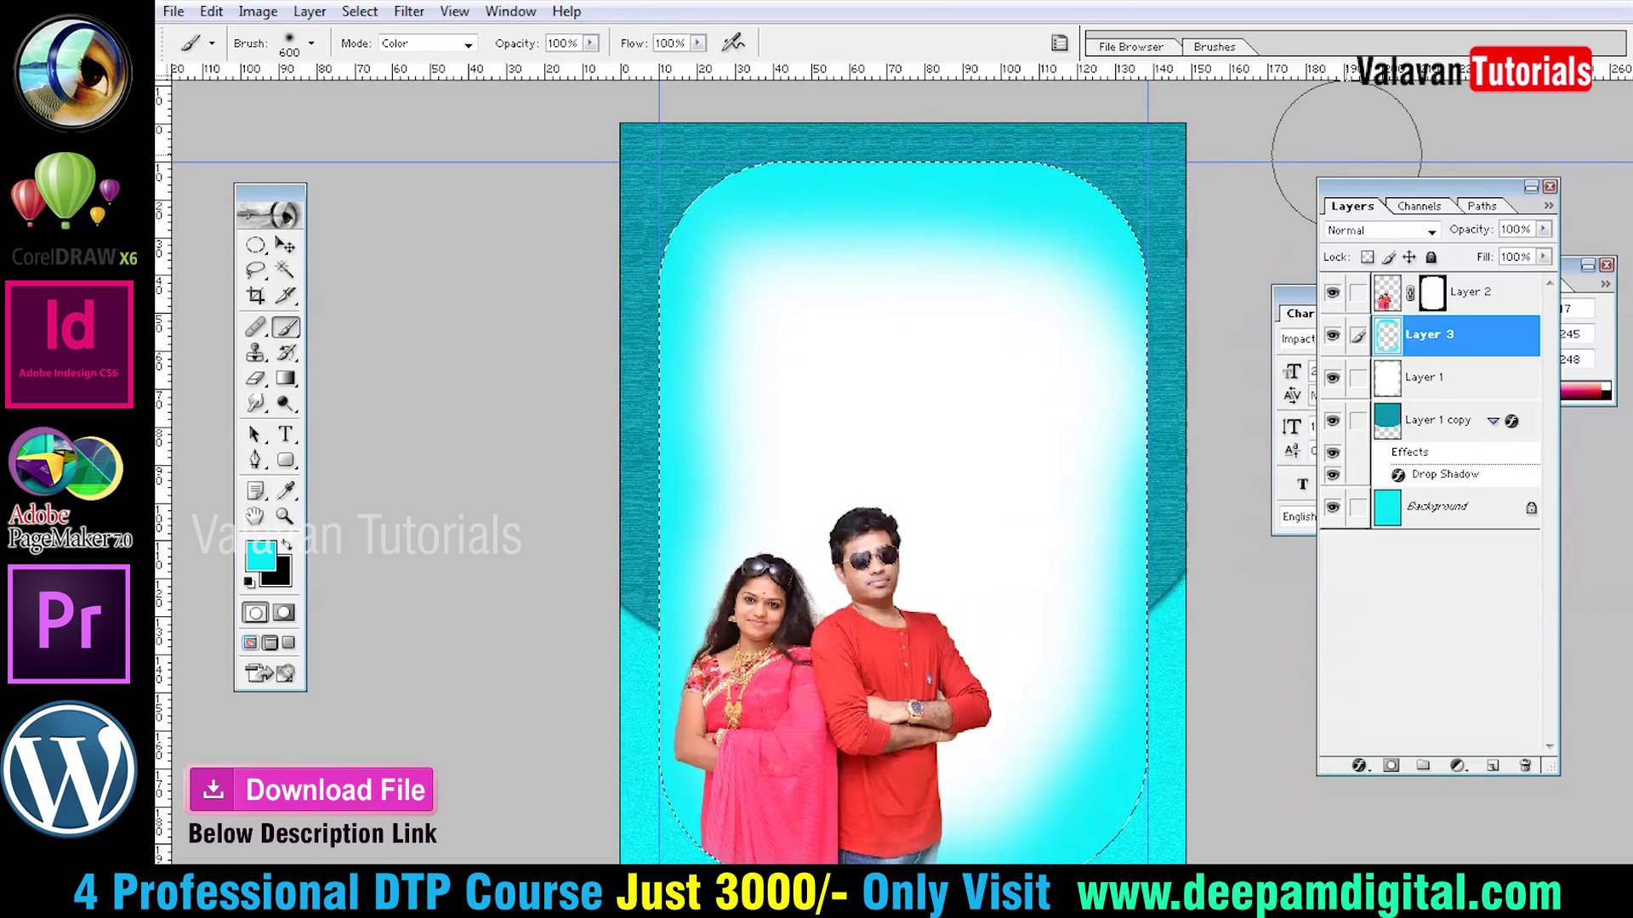
{"action": "key", "text": "ctrl+t"}
{"action": "left_click_drag", "start_coordinate": [1135, 158], "coordinate": [1216, 119]}
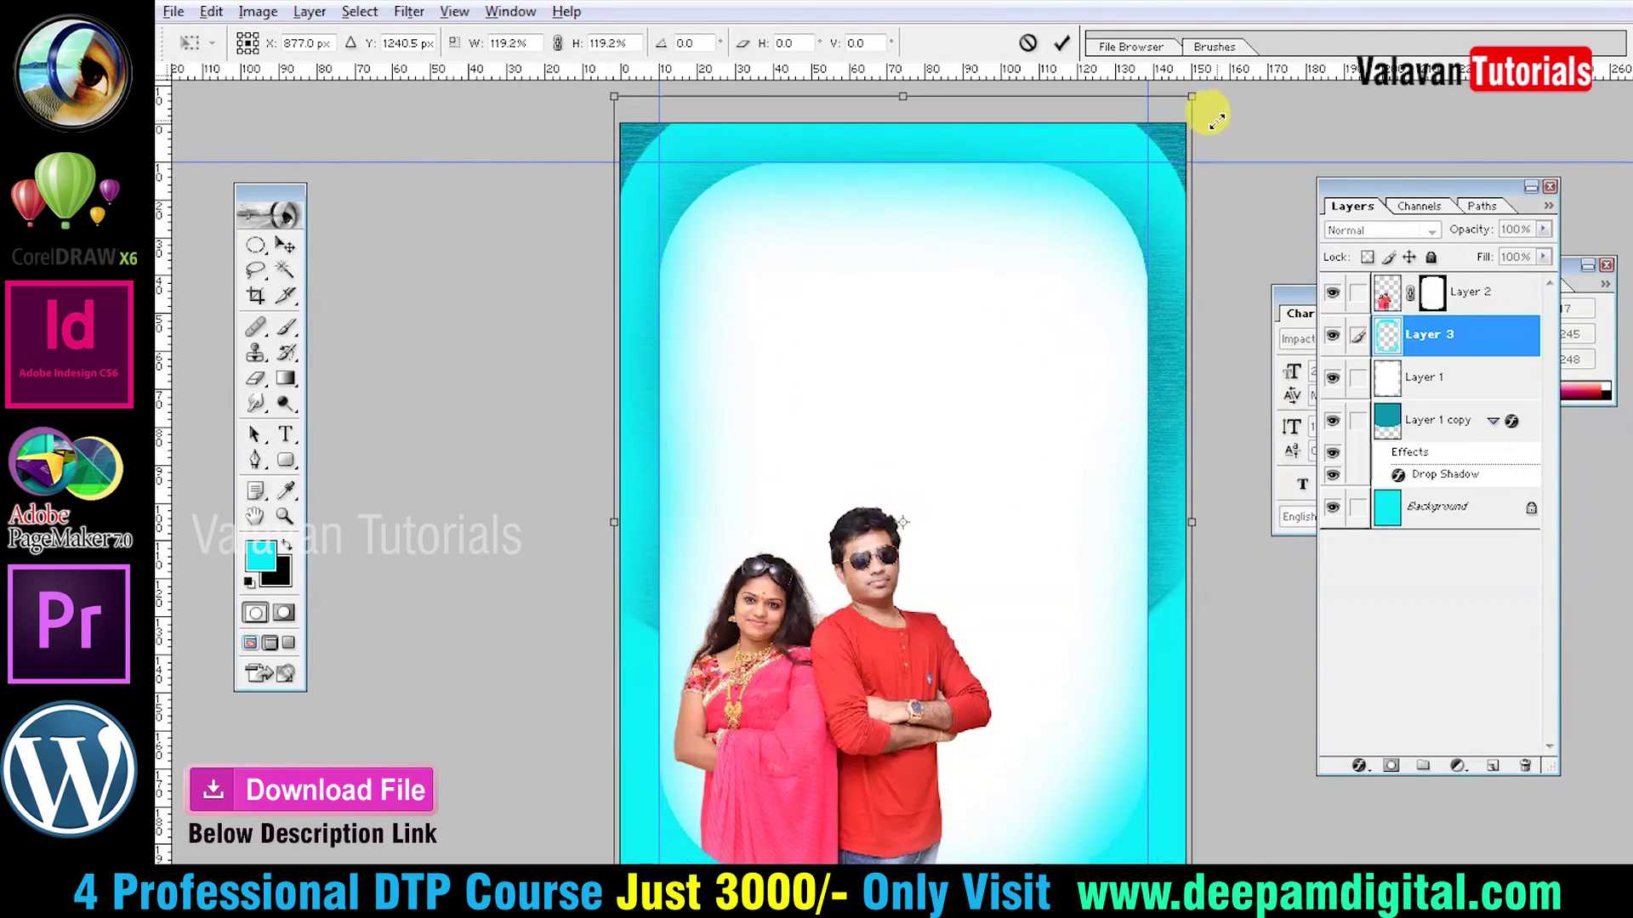
Commit the resize and delete the cyan glow outside the rounded panel.
{"action": "key", "text": "Return"}
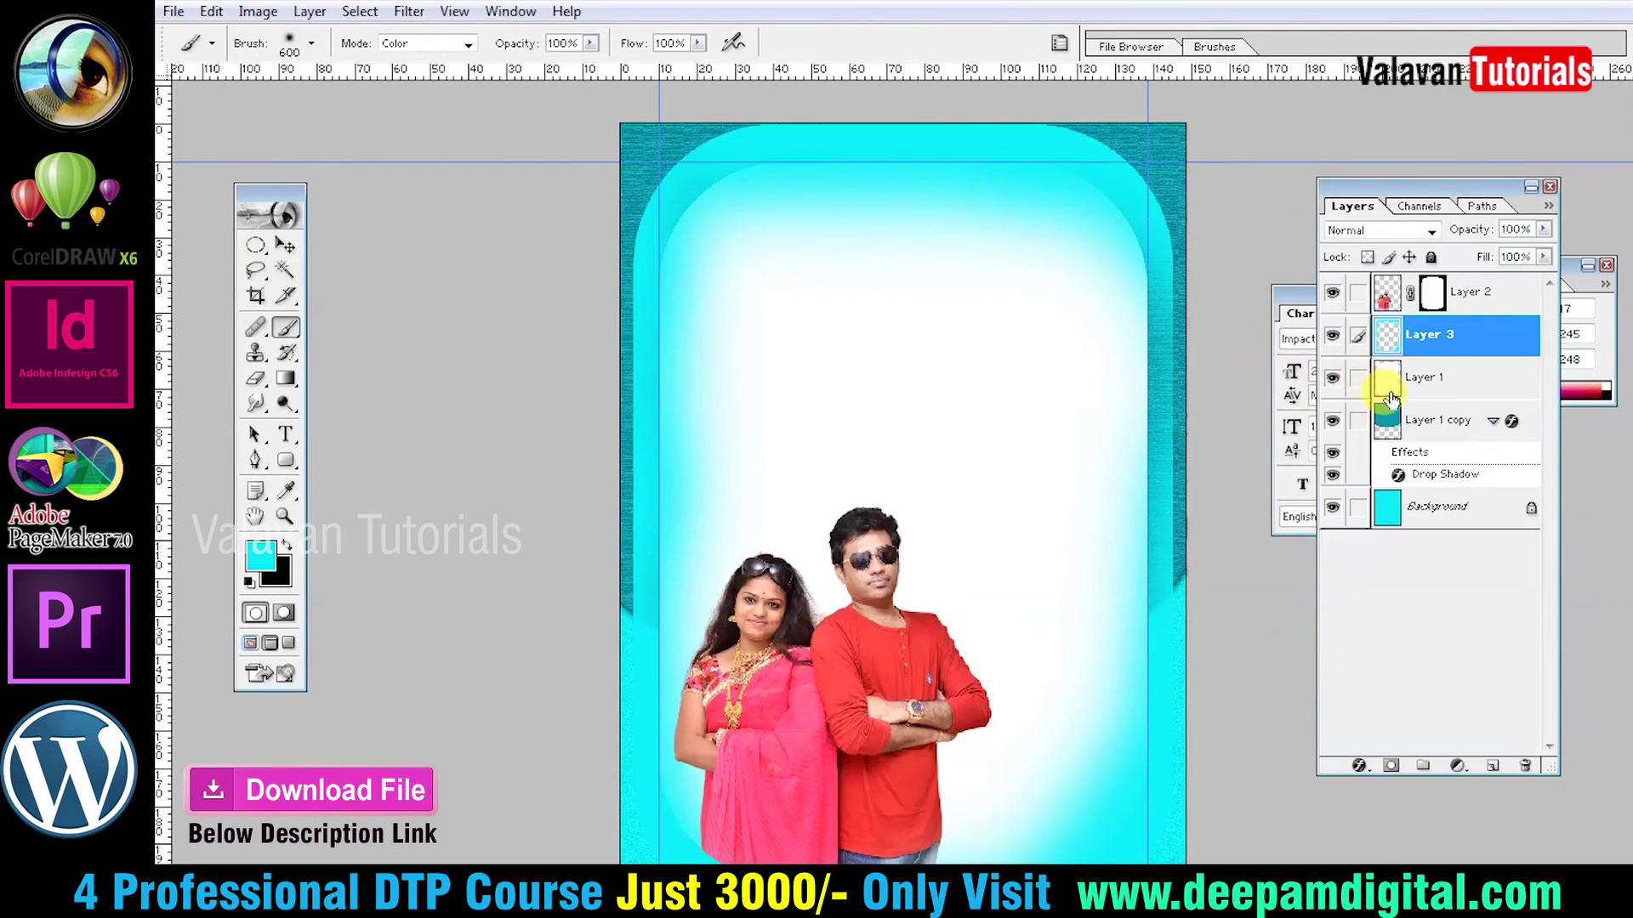
{"action": "key", "text": "v"}
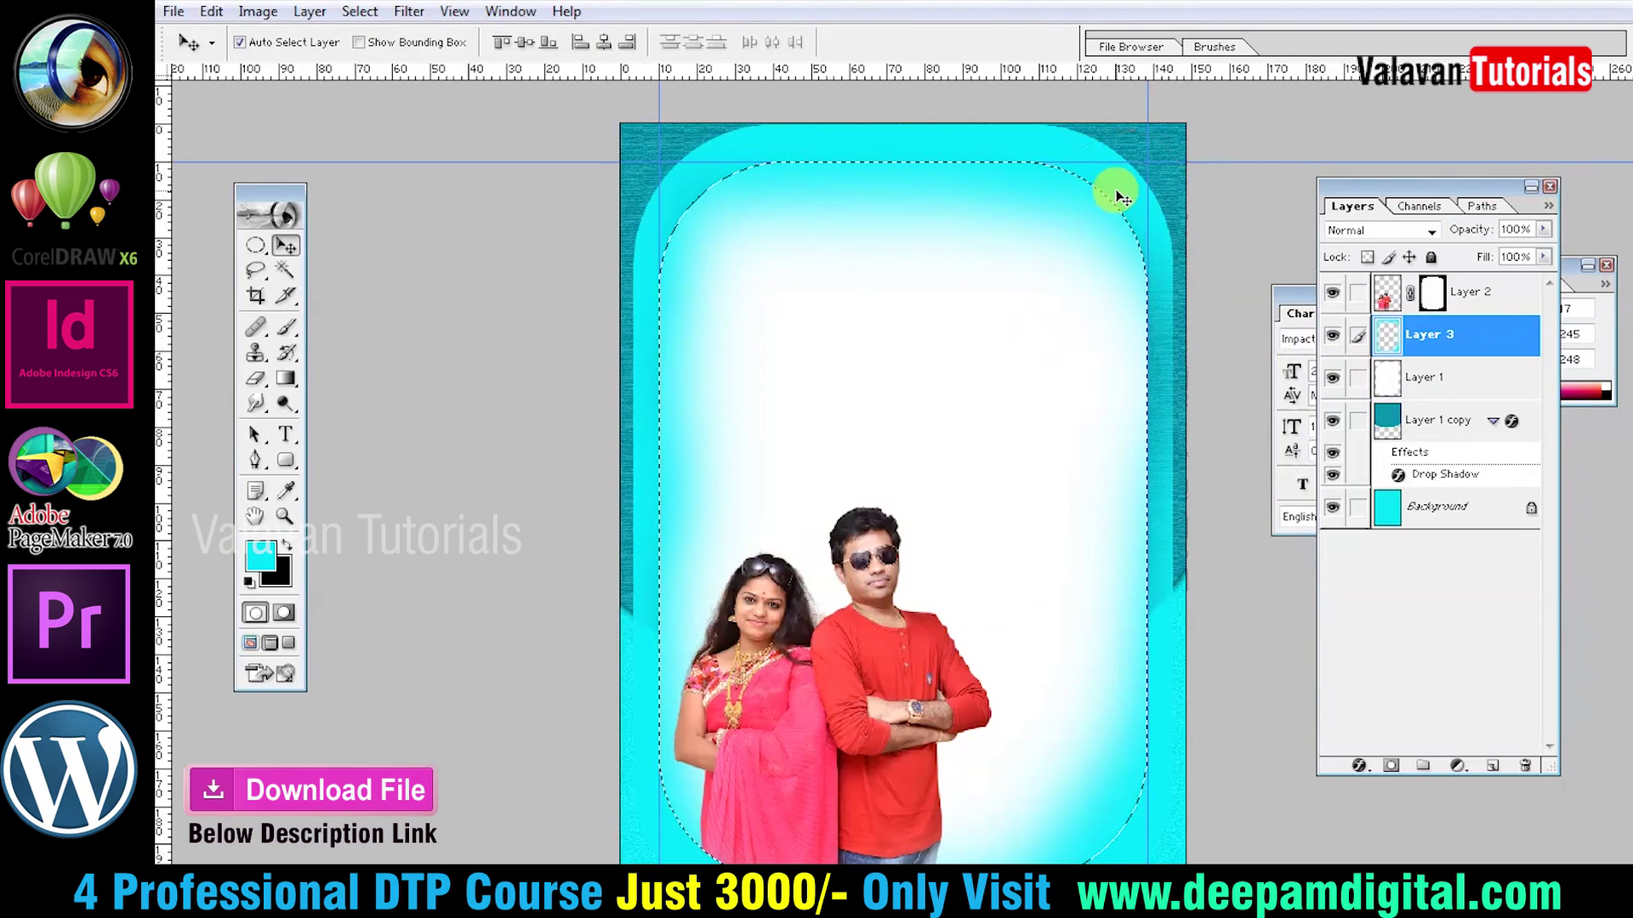
{"action": "key", "text": "ctrl+shift+i"}
{"action": "key", "text": "Delete"}
{"action": "key", "text": "ctrl+d"}
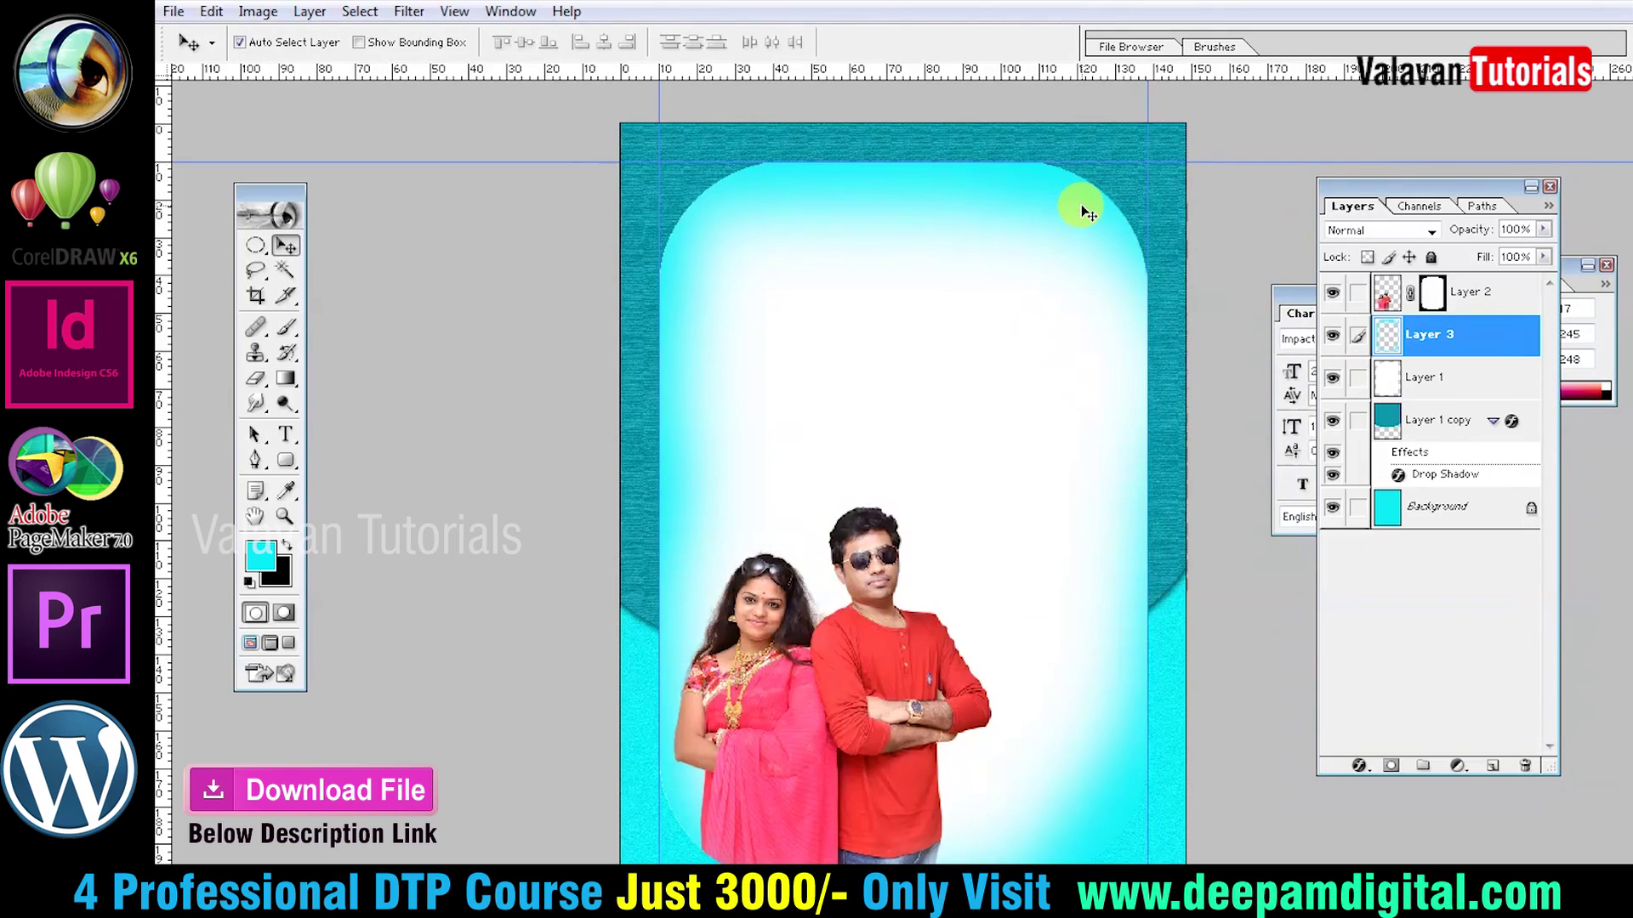
Set Layer 3's opacity to 45% and shift its hue toward yellow-green.
{"action": "key", "text": "4"}
{"action": "key", "text": "5"}
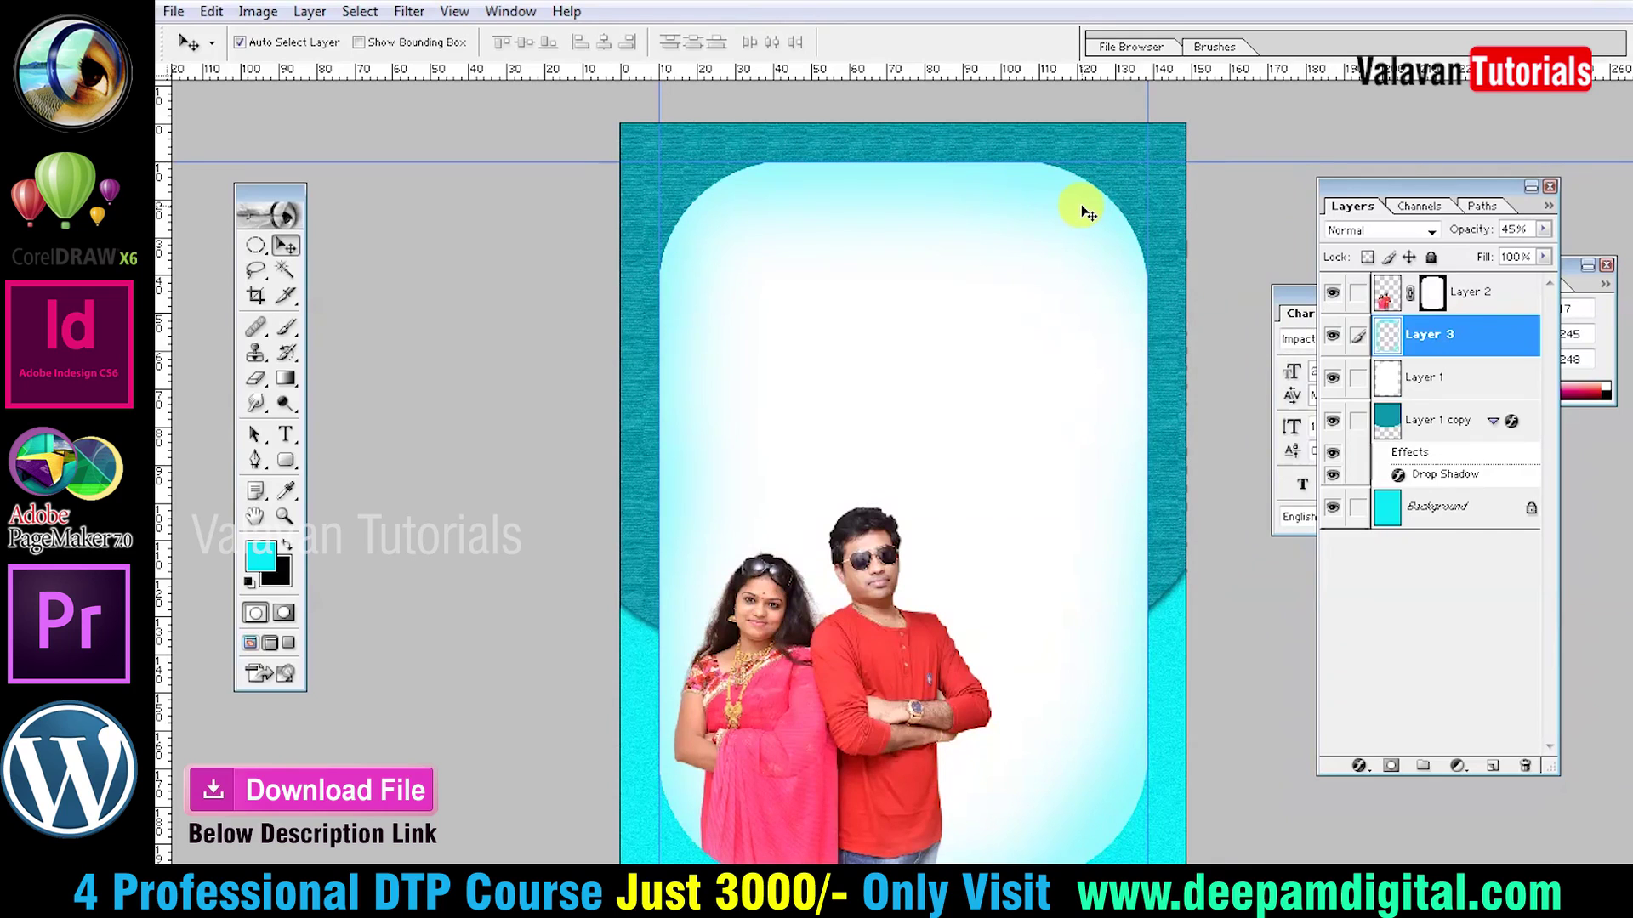
{"action": "key", "text": "ctrl+u"}
{"action": "mouse_move", "coordinate": [1103, 533]}
{"action": "left_mouse_down"}
{"action": "mouse_move", "coordinate": [1187, 542]}
{"action": "mouse_move", "coordinate": [984, 534]}
{"action": "mouse_move", "coordinate": [1006, 538]}
{"action": "left_mouse_up"}
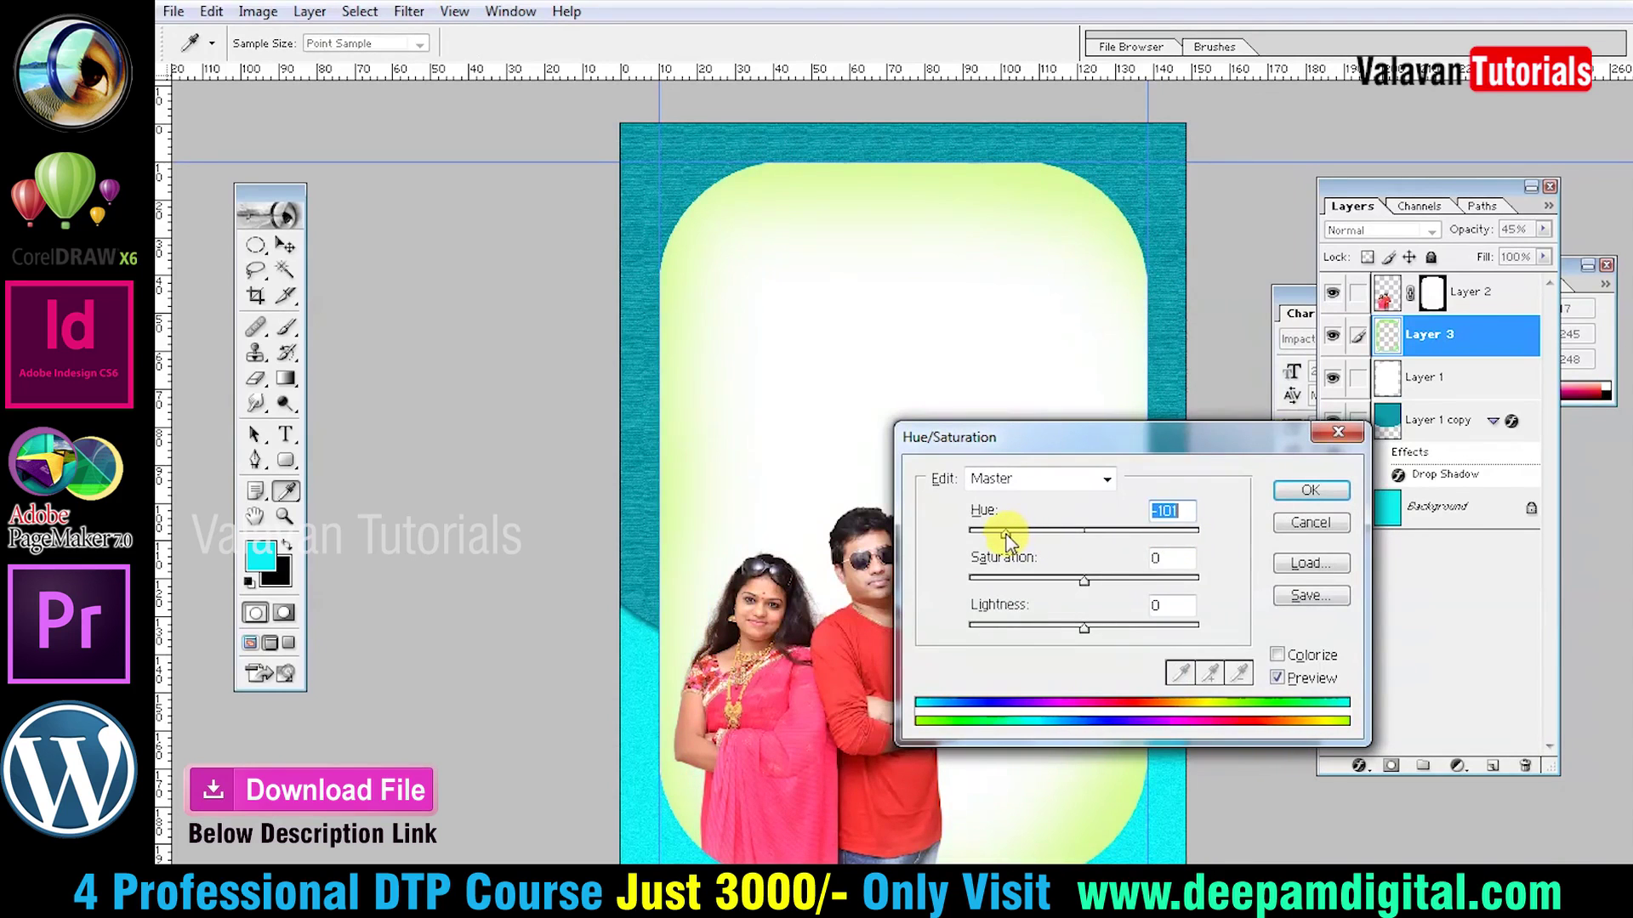
Apply the −101 hue shift and zoom in on the panel's top edge.
{"action": "left_click", "coordinate": [1310, 492]}
{"action": "key", "text": "z"}
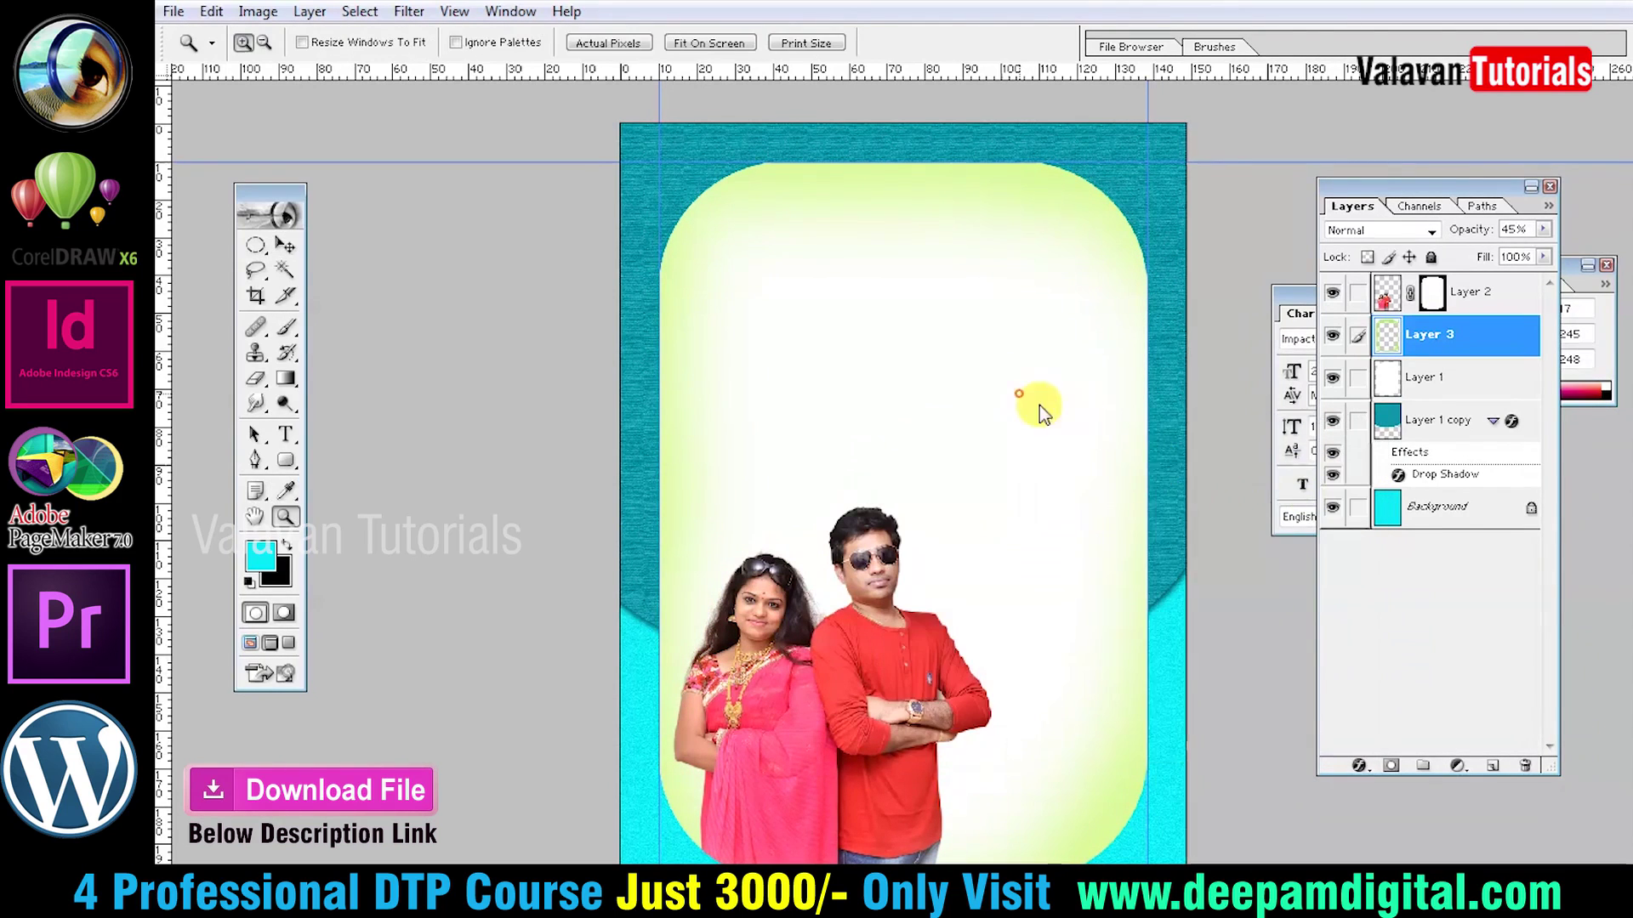
{"action": "key", "text": "Tab"}
{"action": "left_click", "coordinate": [674, 157]}
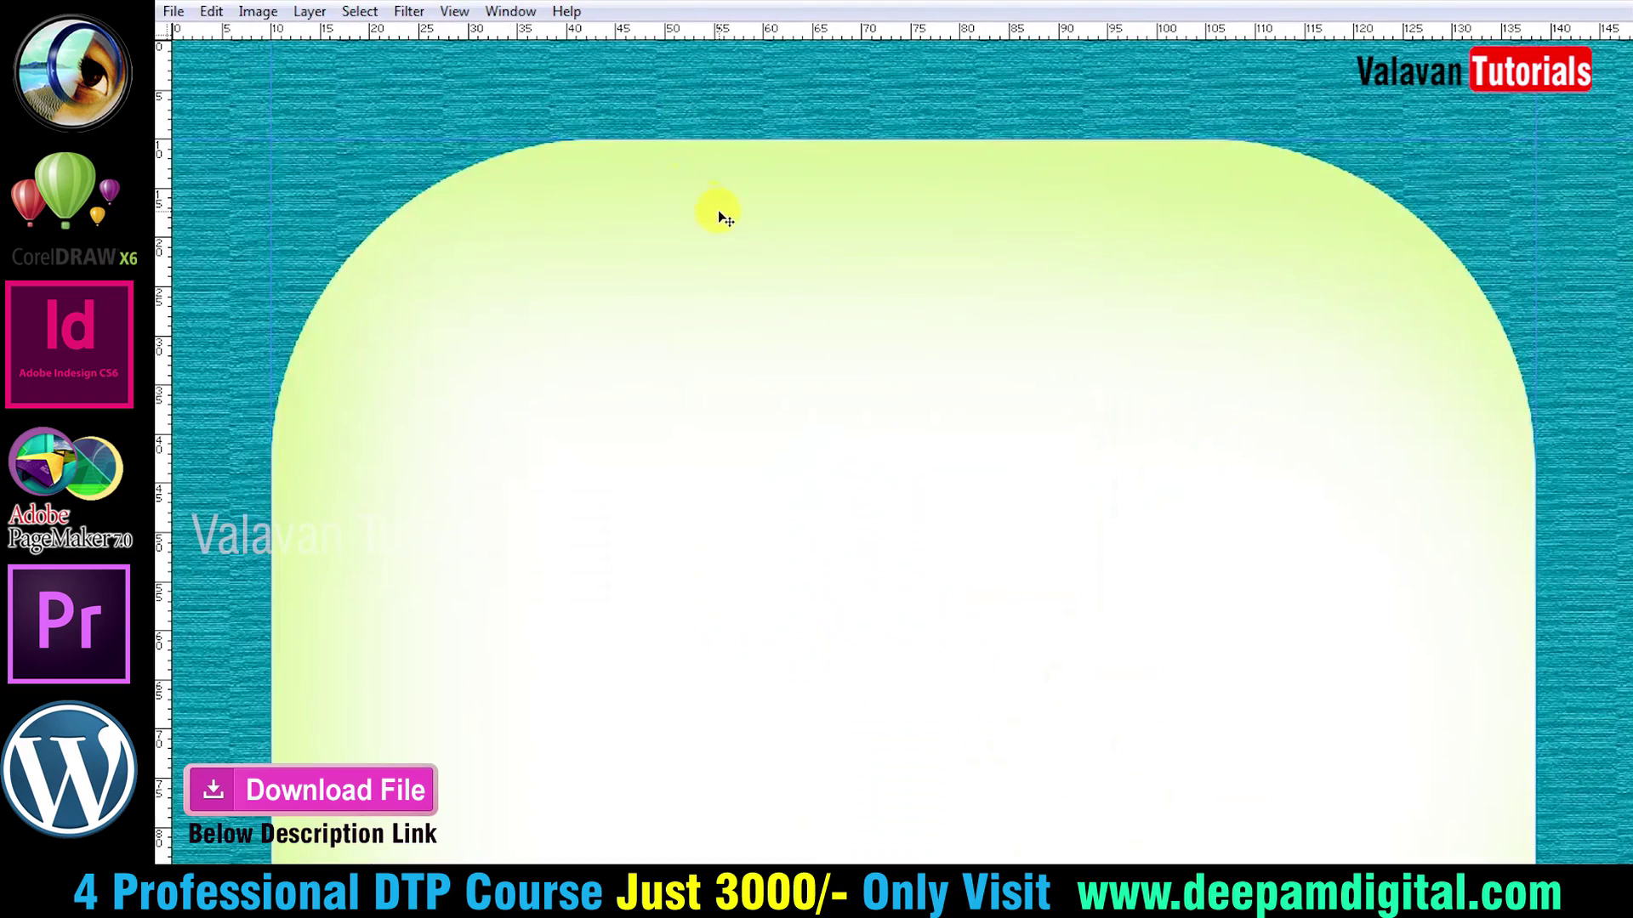
Fit the whole card on screen and cancel an accidental transform.
{"action": "right_click", "coordinate": [693, 155]}
{"action": "left_click", "coordinate": [718, 171]}
{"action": "right_click", "coordinate": [719, 163]}
{"action": "left_click", "coordinate": [745, 177]}
{"action": "key", "text": "ctrl+t"}
{"action": "key", "text": "Escape"}
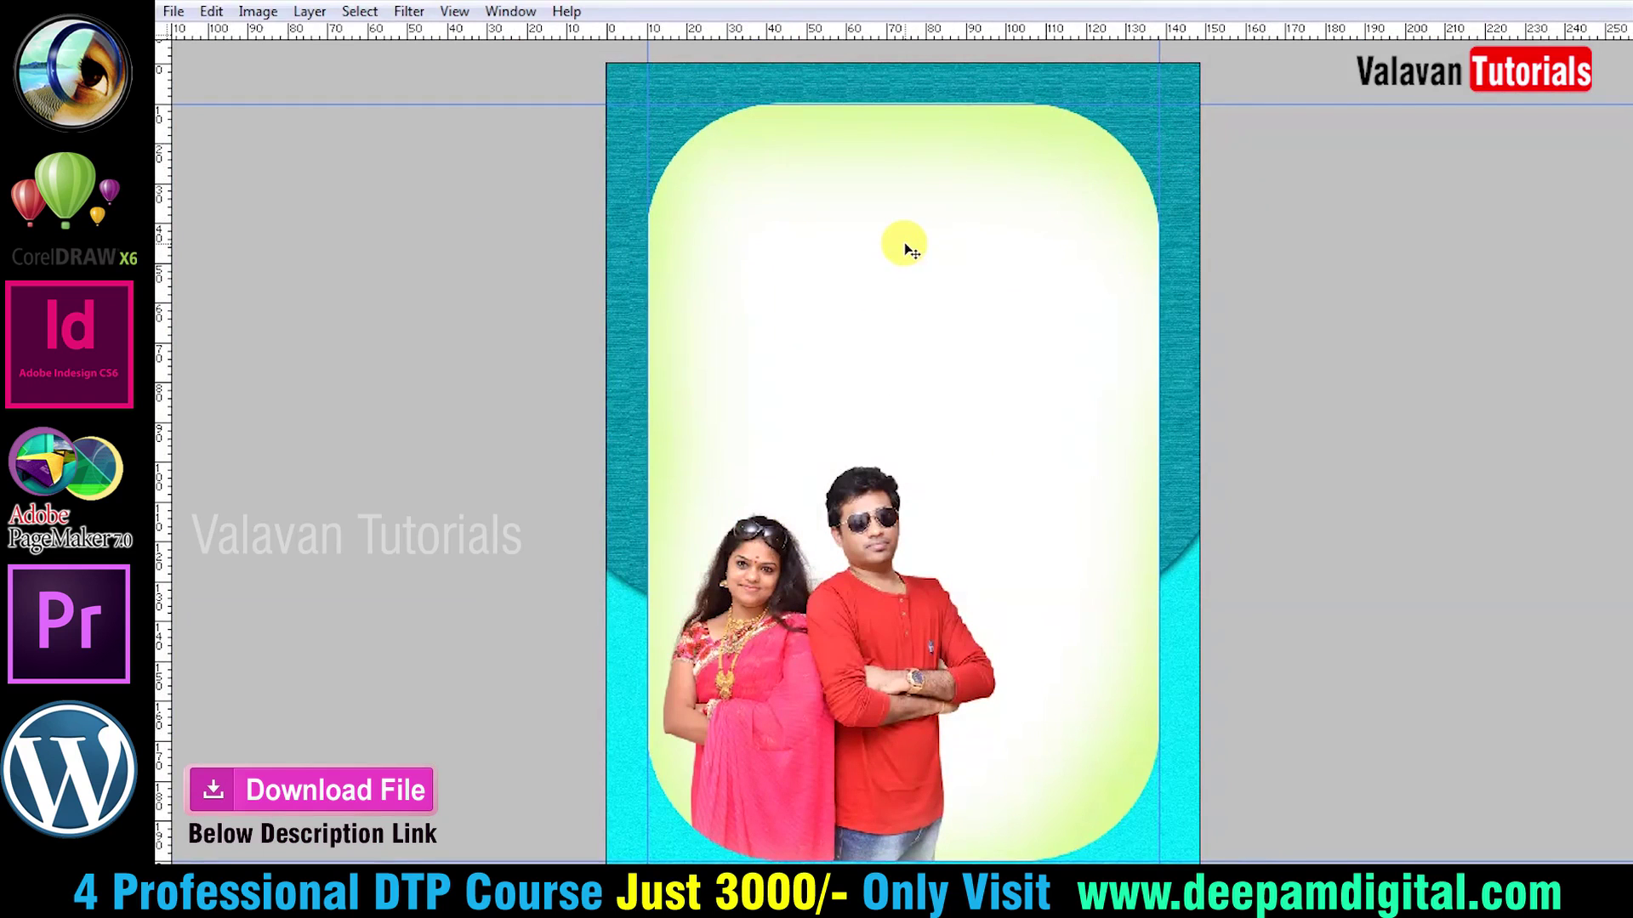
Give the rounded panel a 9 px teal stroke in Layer Style.
{"action": "key", "text": "alt+l"}
{"action": "key", "text": "y"}
{"action": "key", "text": "k"}
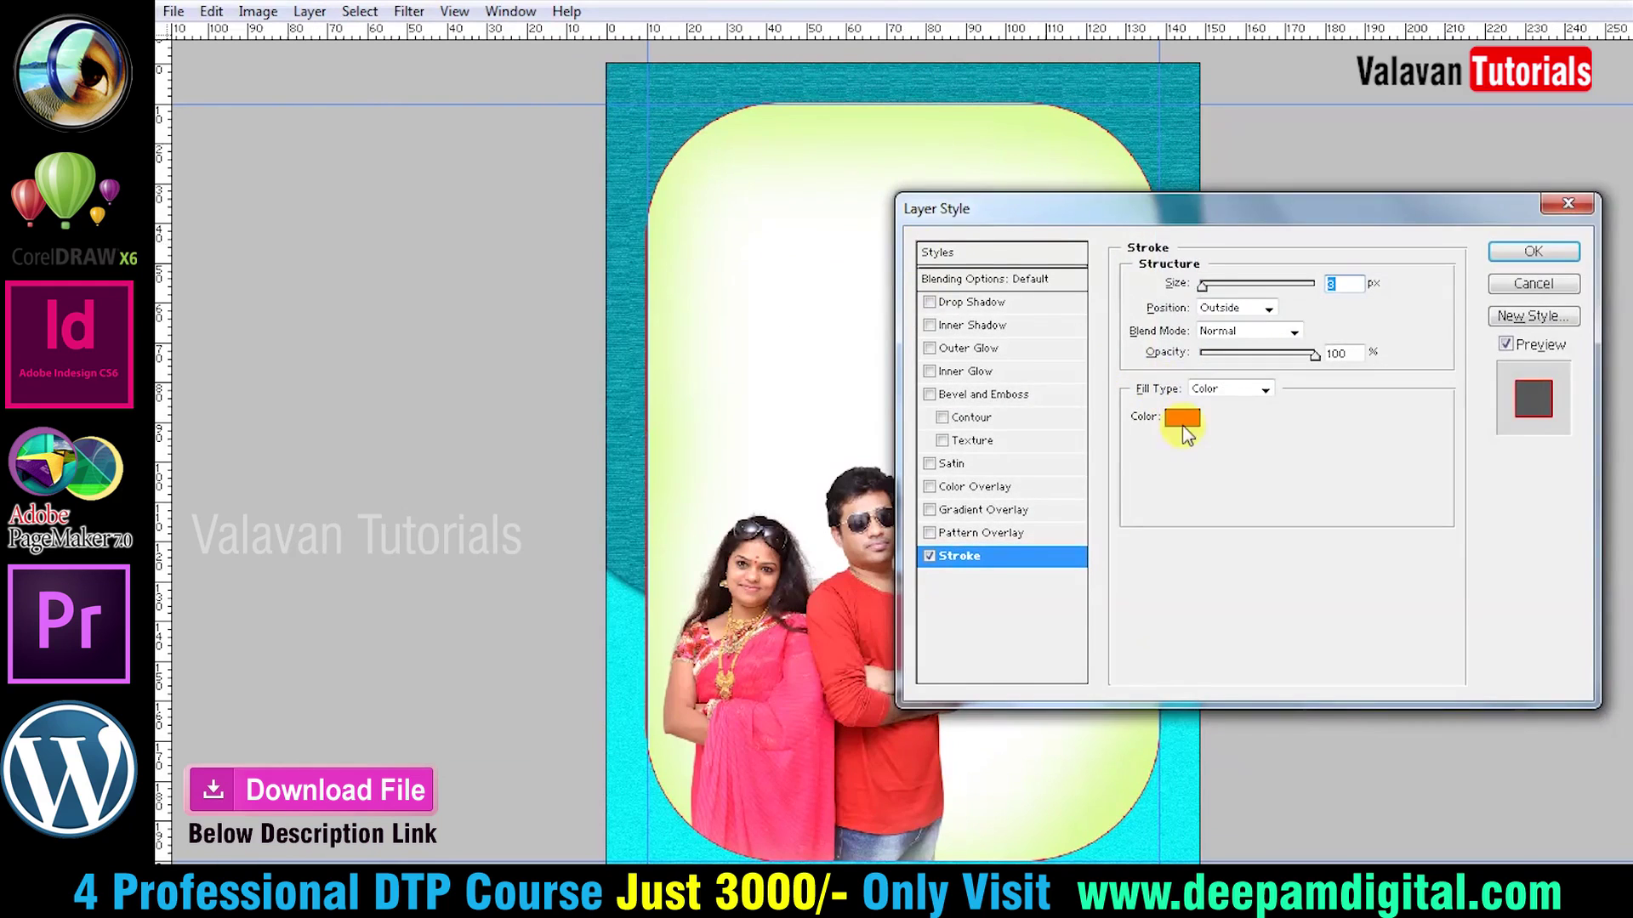
{"action": "left_click", "coordinate": [1182, 418]}
{"action": "left_click", "coordinate": [633, 612]}
{"action": "left_click", "coordinate": [1367, 345]}
{"action": "left_click_drag", "start_coordinate": [1368, 345], "coordinate": [1398, 343]}
{"action": "left_click", "coordinate": [1566, 207]}
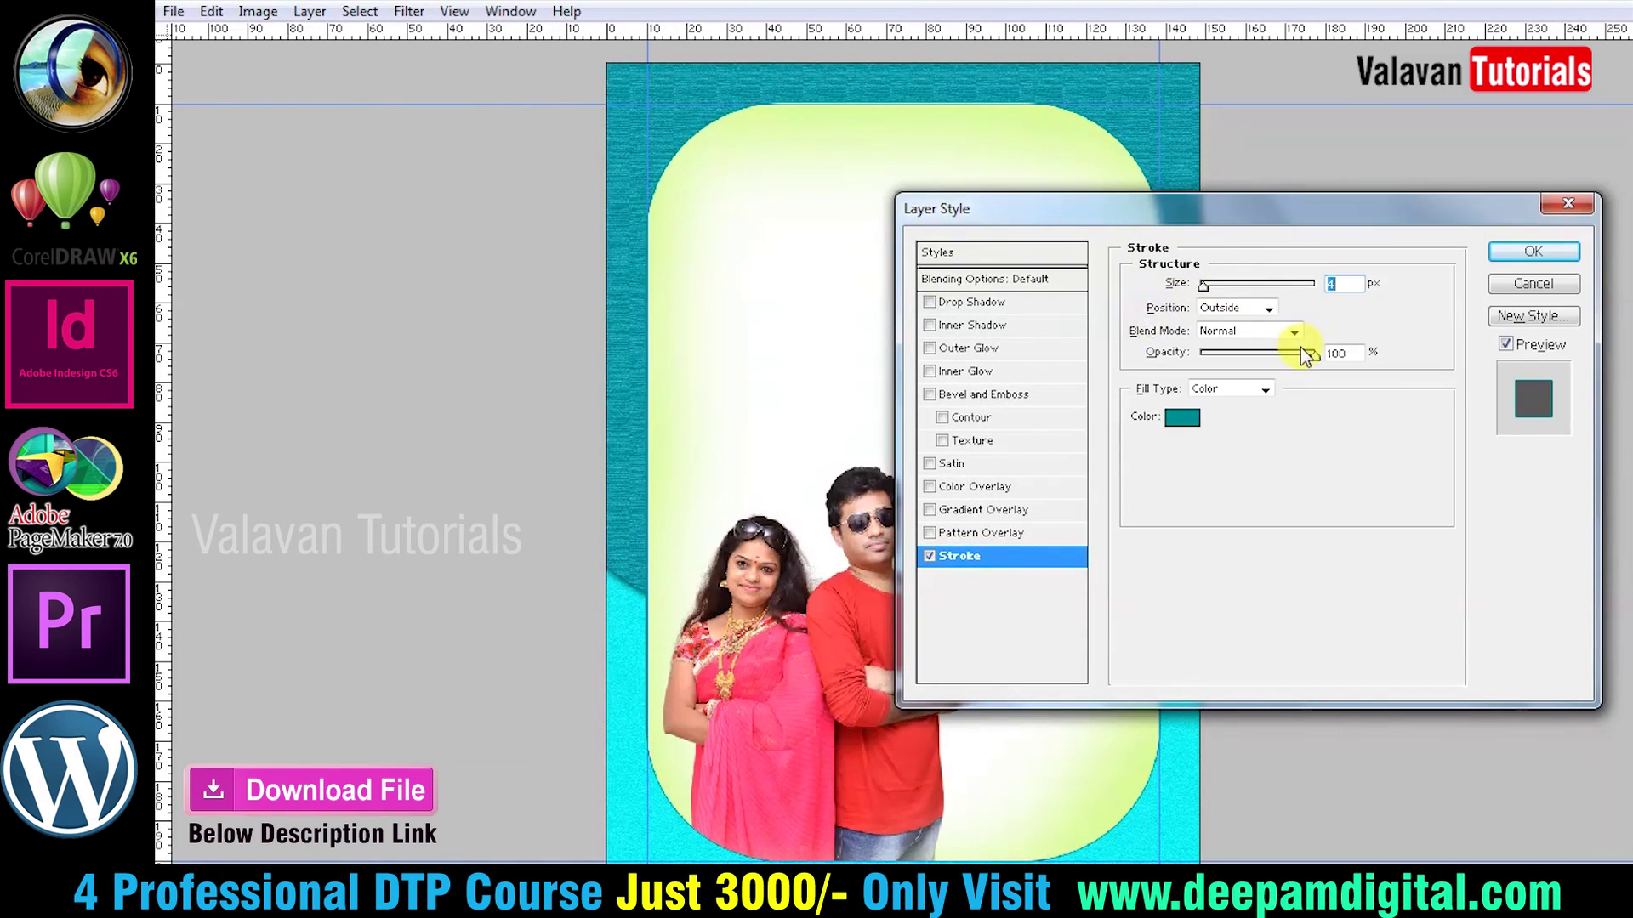
{"action": "key", "text": "Up"}
{"action": "key", "text": "Up"}
{"action": "key", "text": "Up"}
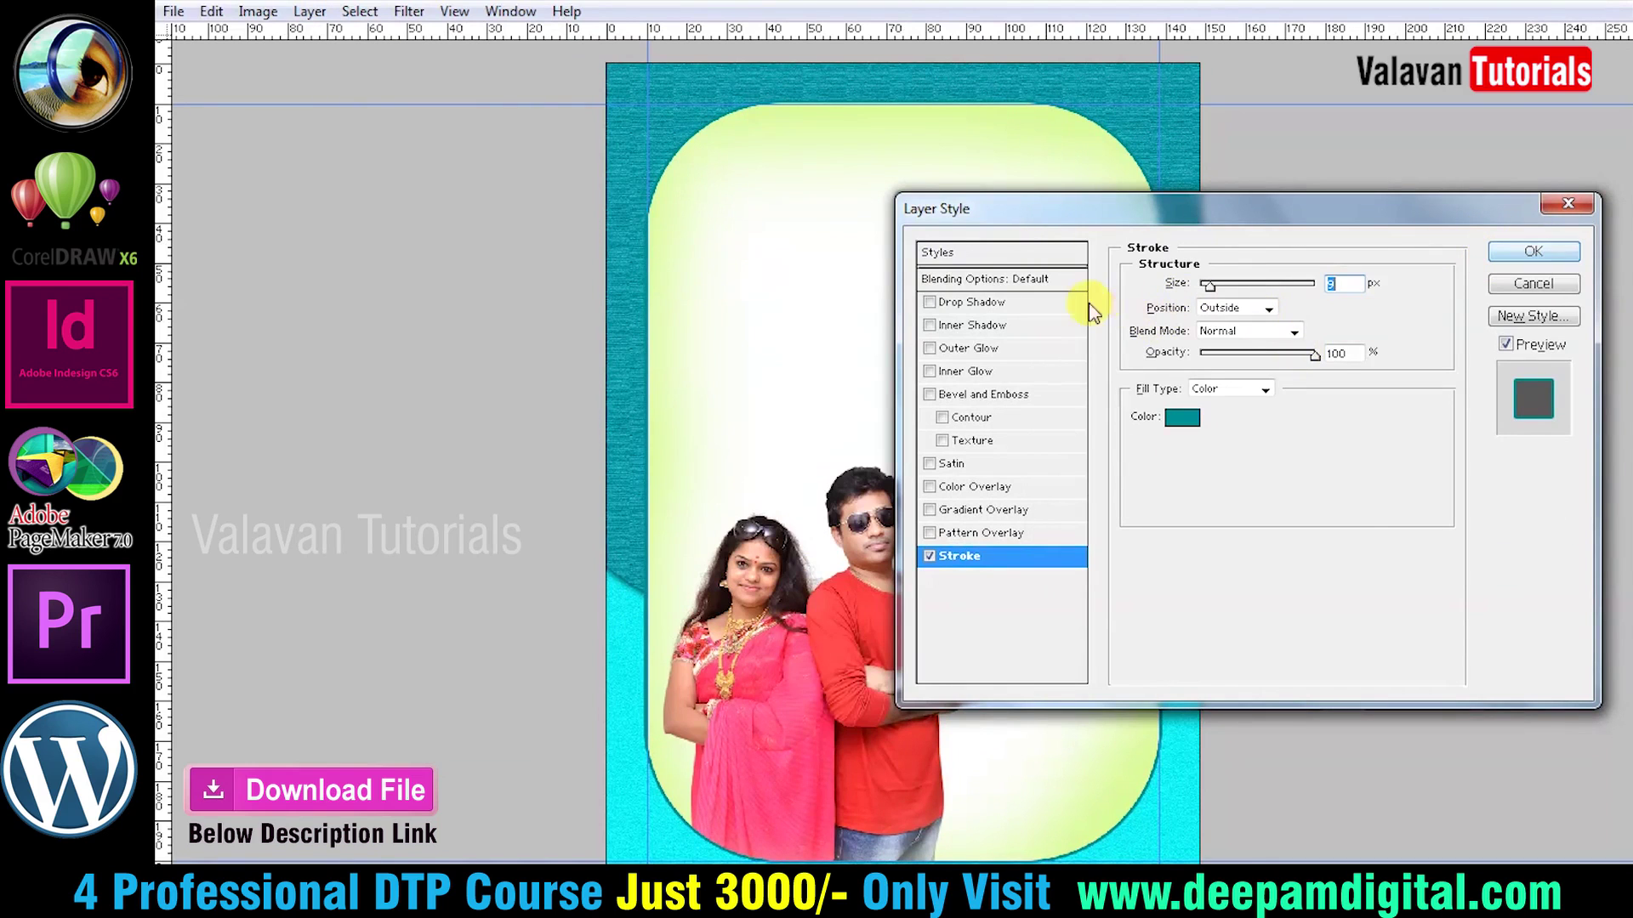
Add a drop shadow with distance 19, spread 10 and size 43 to the panel.
{"action": "left_click", "coordinate": [1053, 304]}
{"action": "left_click_drag", "start_coordinate": [1206, 398], "coordinate": [1214, 407]}
{"action": "left_click", "coordinate": [1221, 377]}
{"action": "left_click_drag", "start_coordinate": [1225, 428], "coordinate": [1204, 388]}
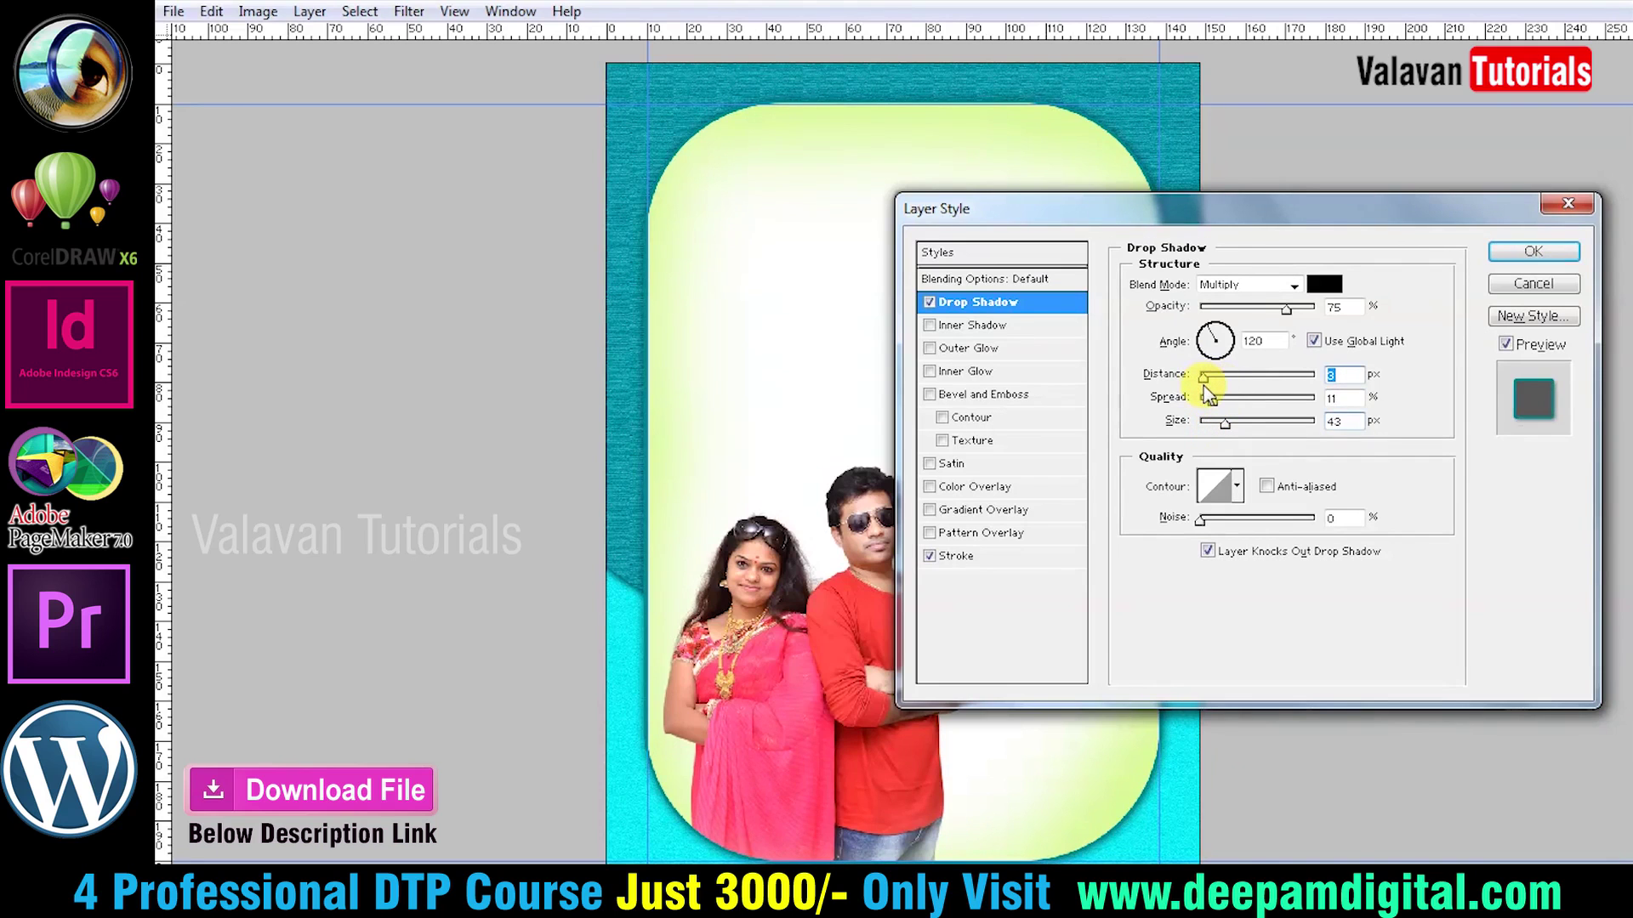
{"action": "left_click", "coordinate": [1531, 250]}
{"action": "key", "text": "ctrl+plus"}
{"action": "key", "text": "ctrl+plus"}
{"action": "key", "text": "ctrl+minus"}
{"action": "key", "text": "ctrl+minus"}
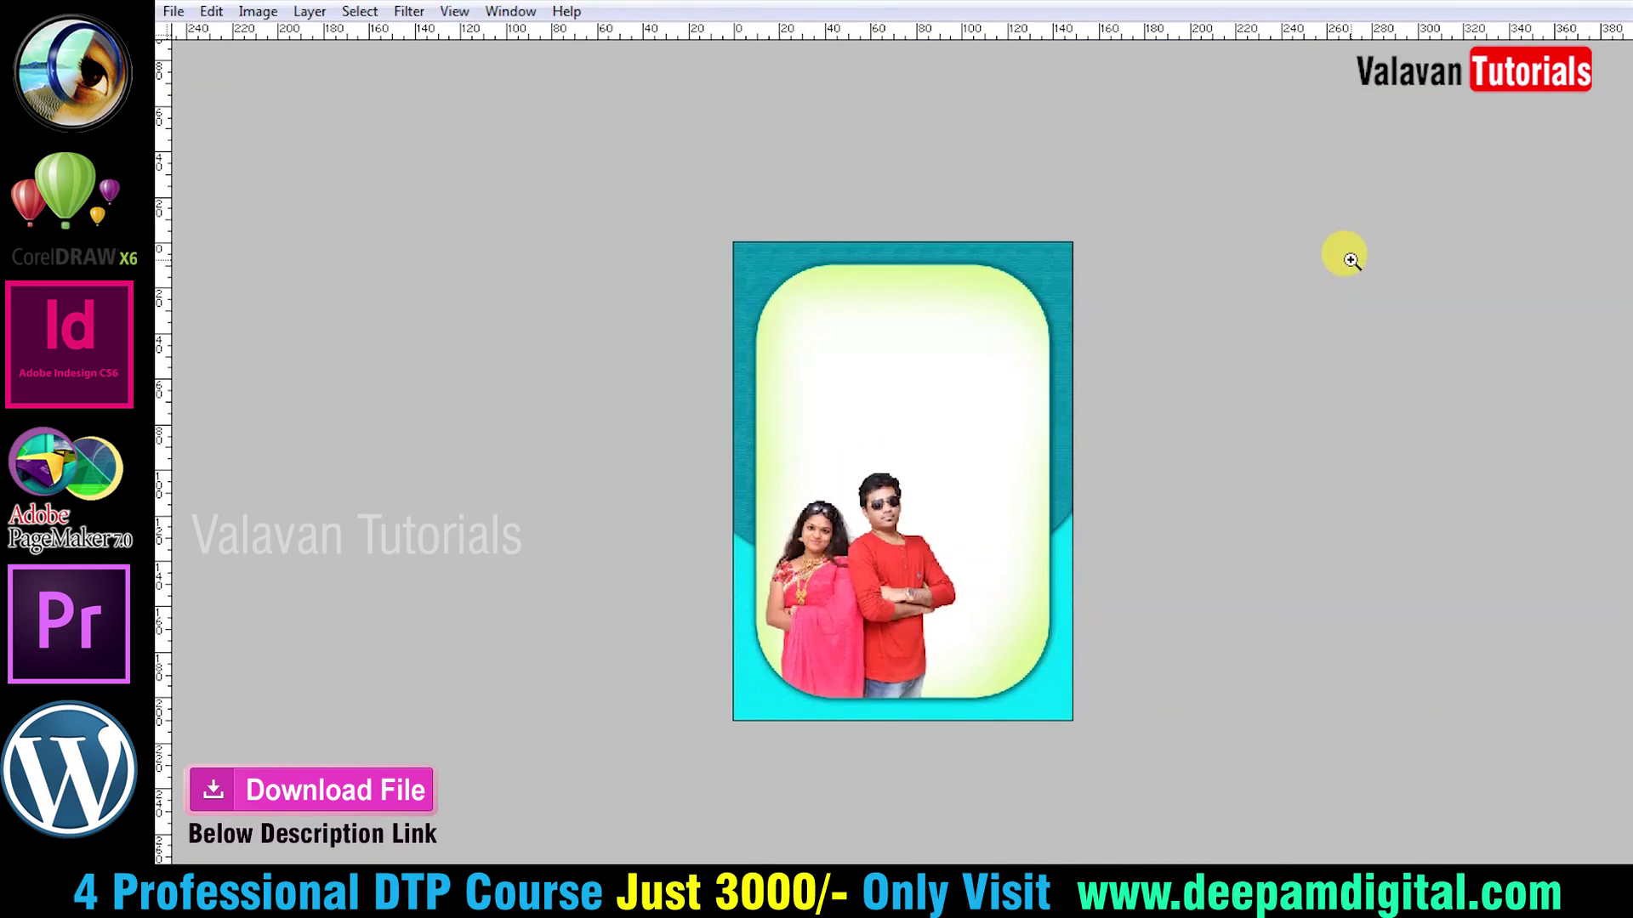
{"action": "key", "text": "ctrl+plus"}
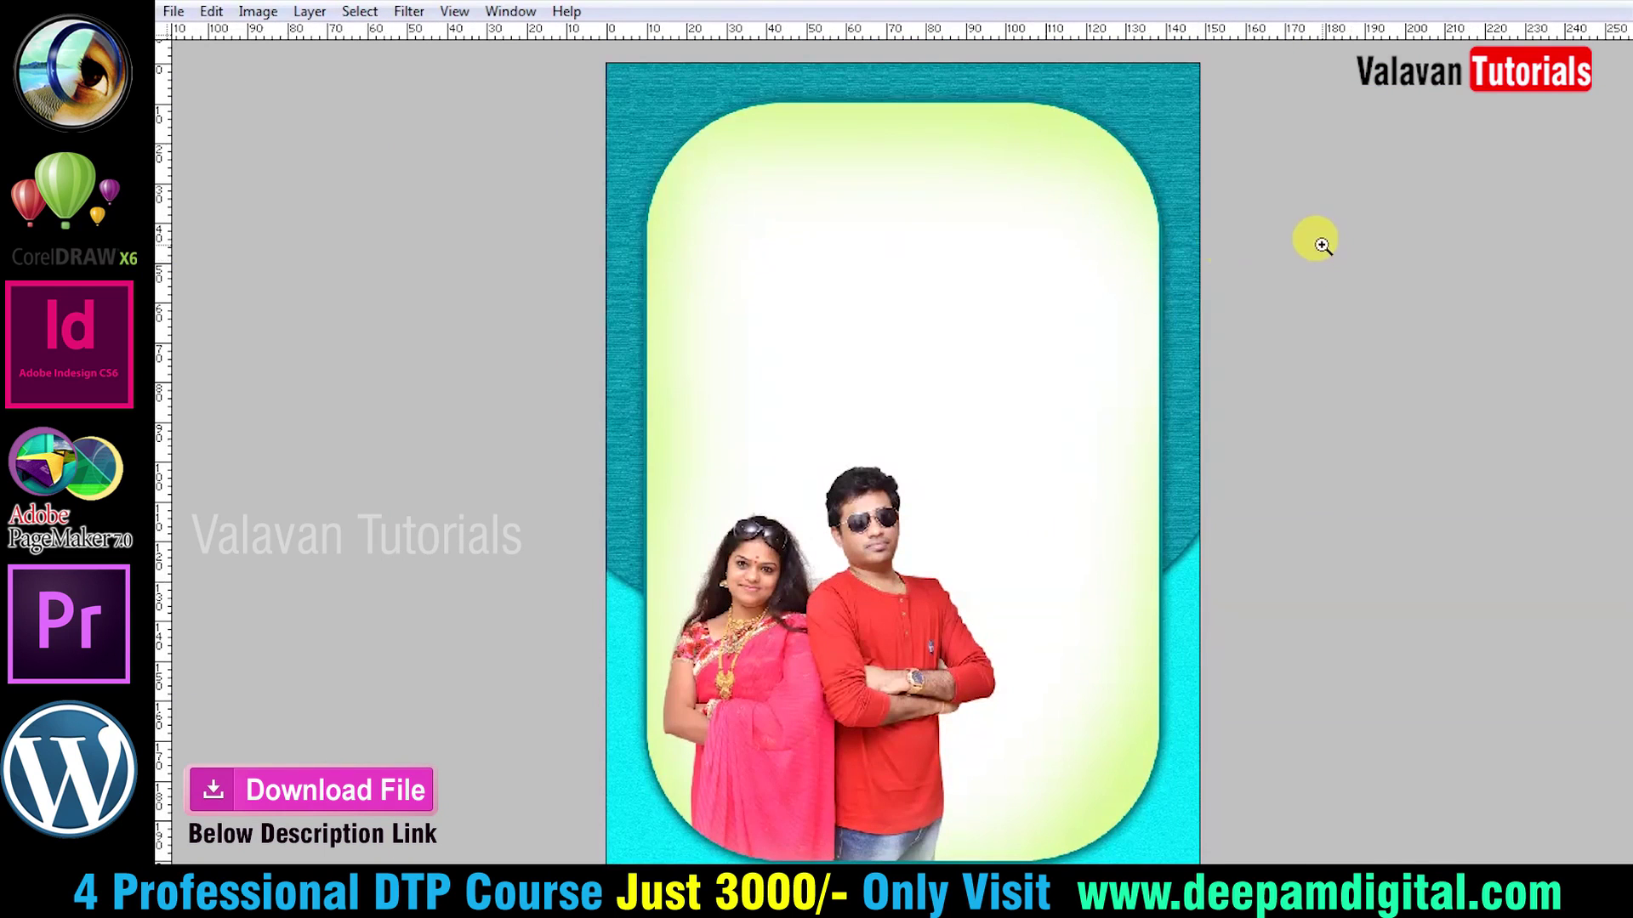
Return to the 'indian wedding design png' results and scroll down through them.
{"action": "left_click", "coordinate": [485, 247]}
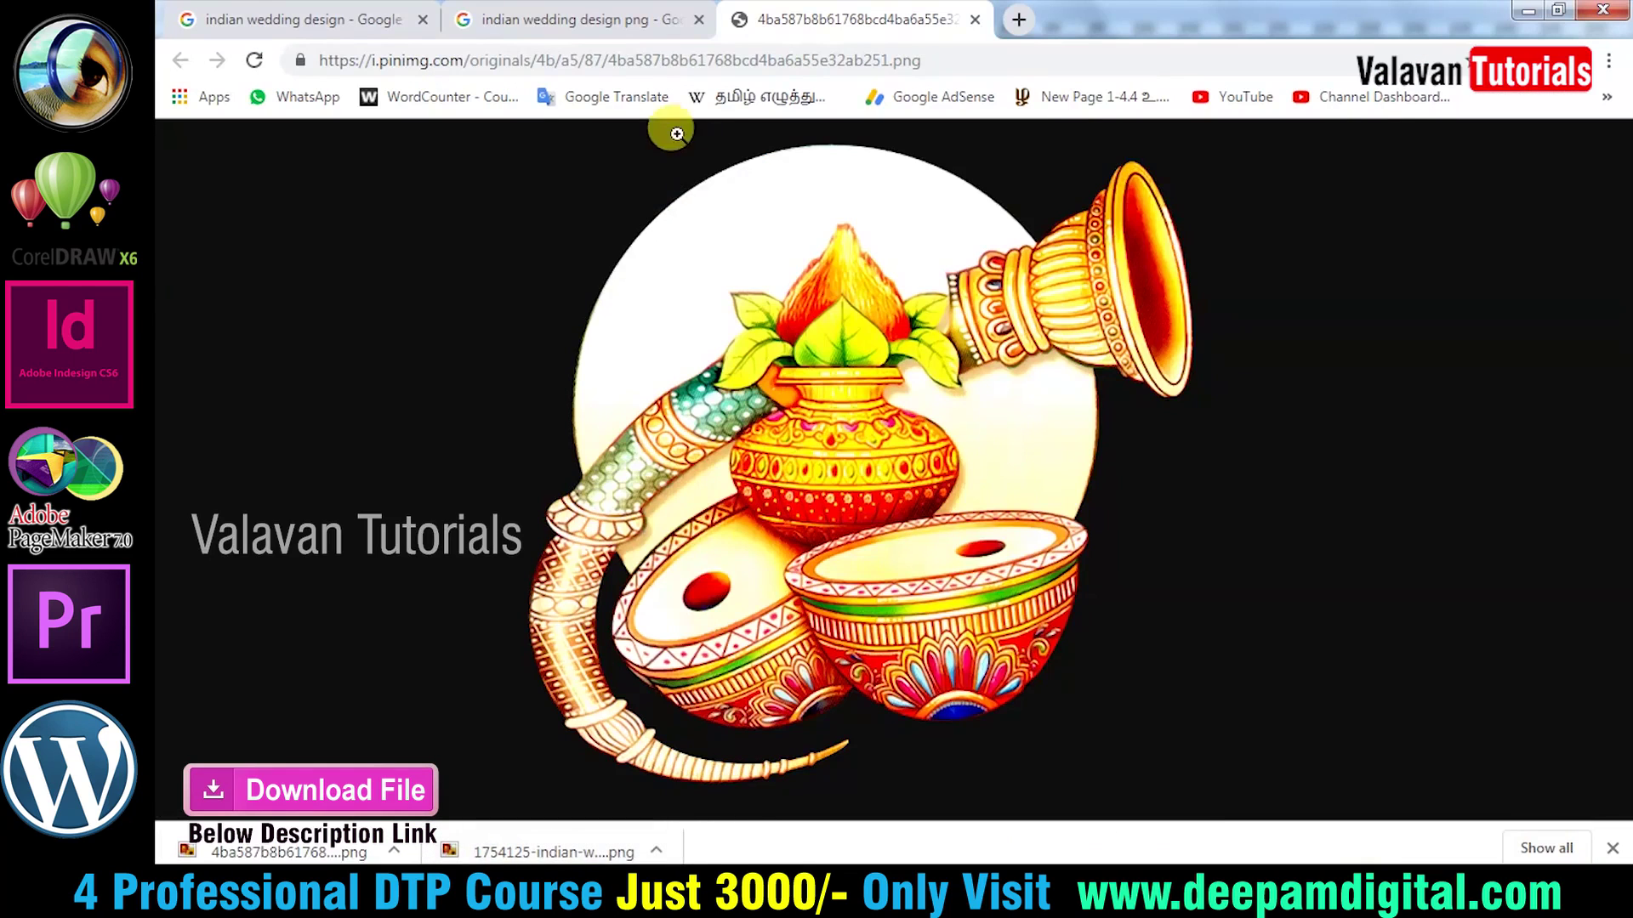
{"action": "left_click", "coordinate": [593, 17]}
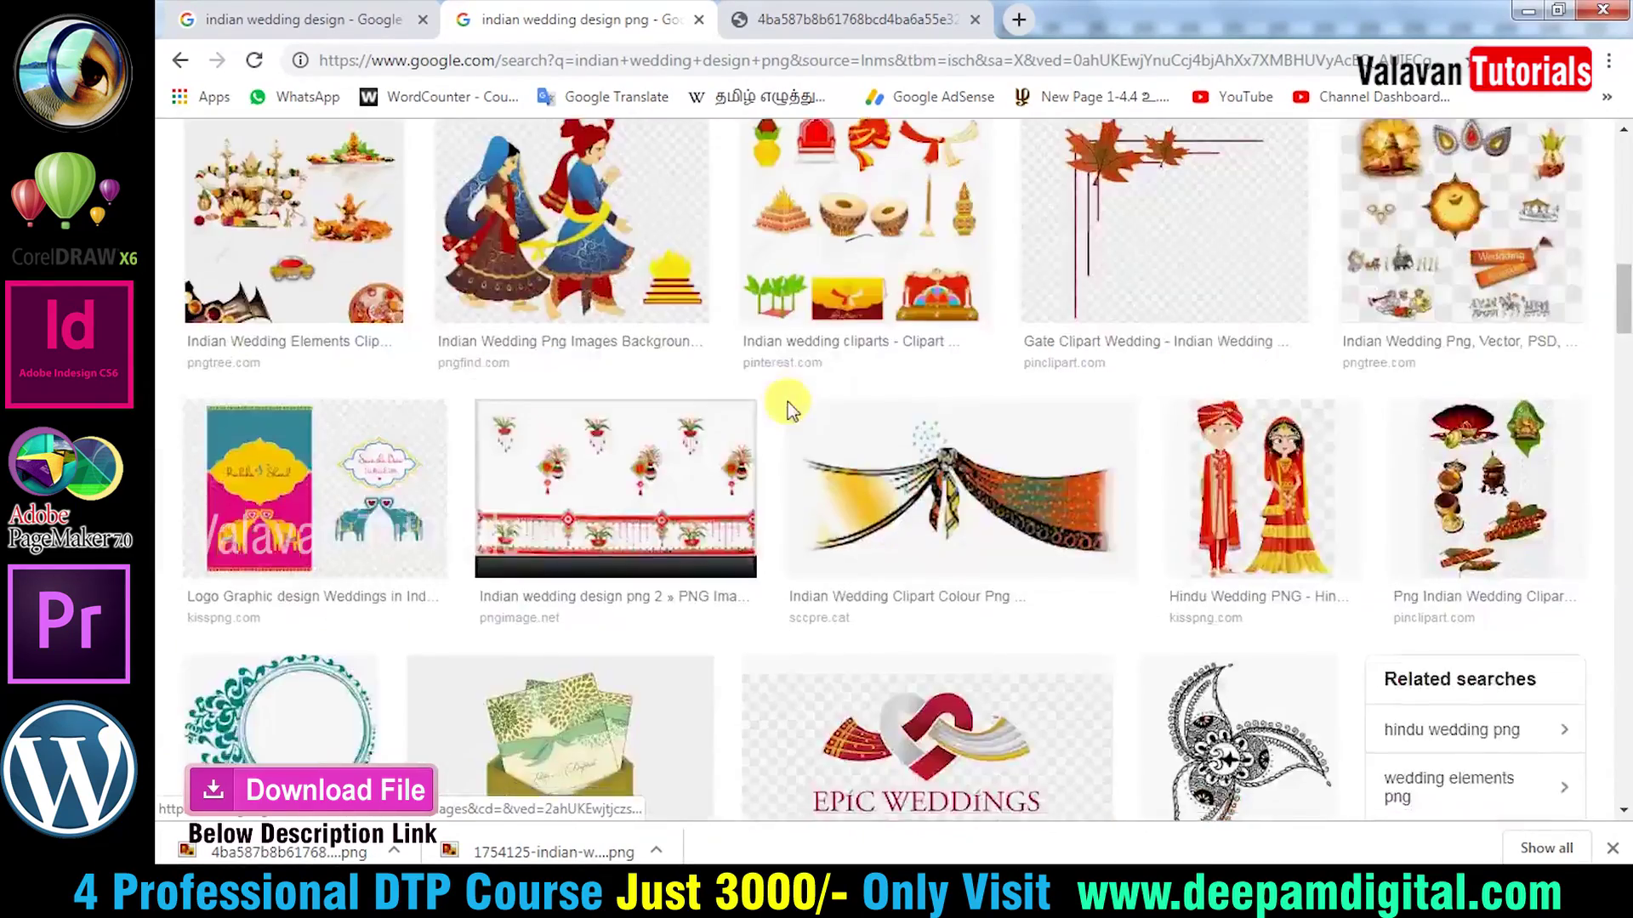
{"action": "scroll", "coordinate": [788, 401], "scroll_direction": "down", "scroll_amount": 5}
{"action": "scroll", "coordinate": [791, 403], "scroll_direction": "down", "scroll_amount": 4}
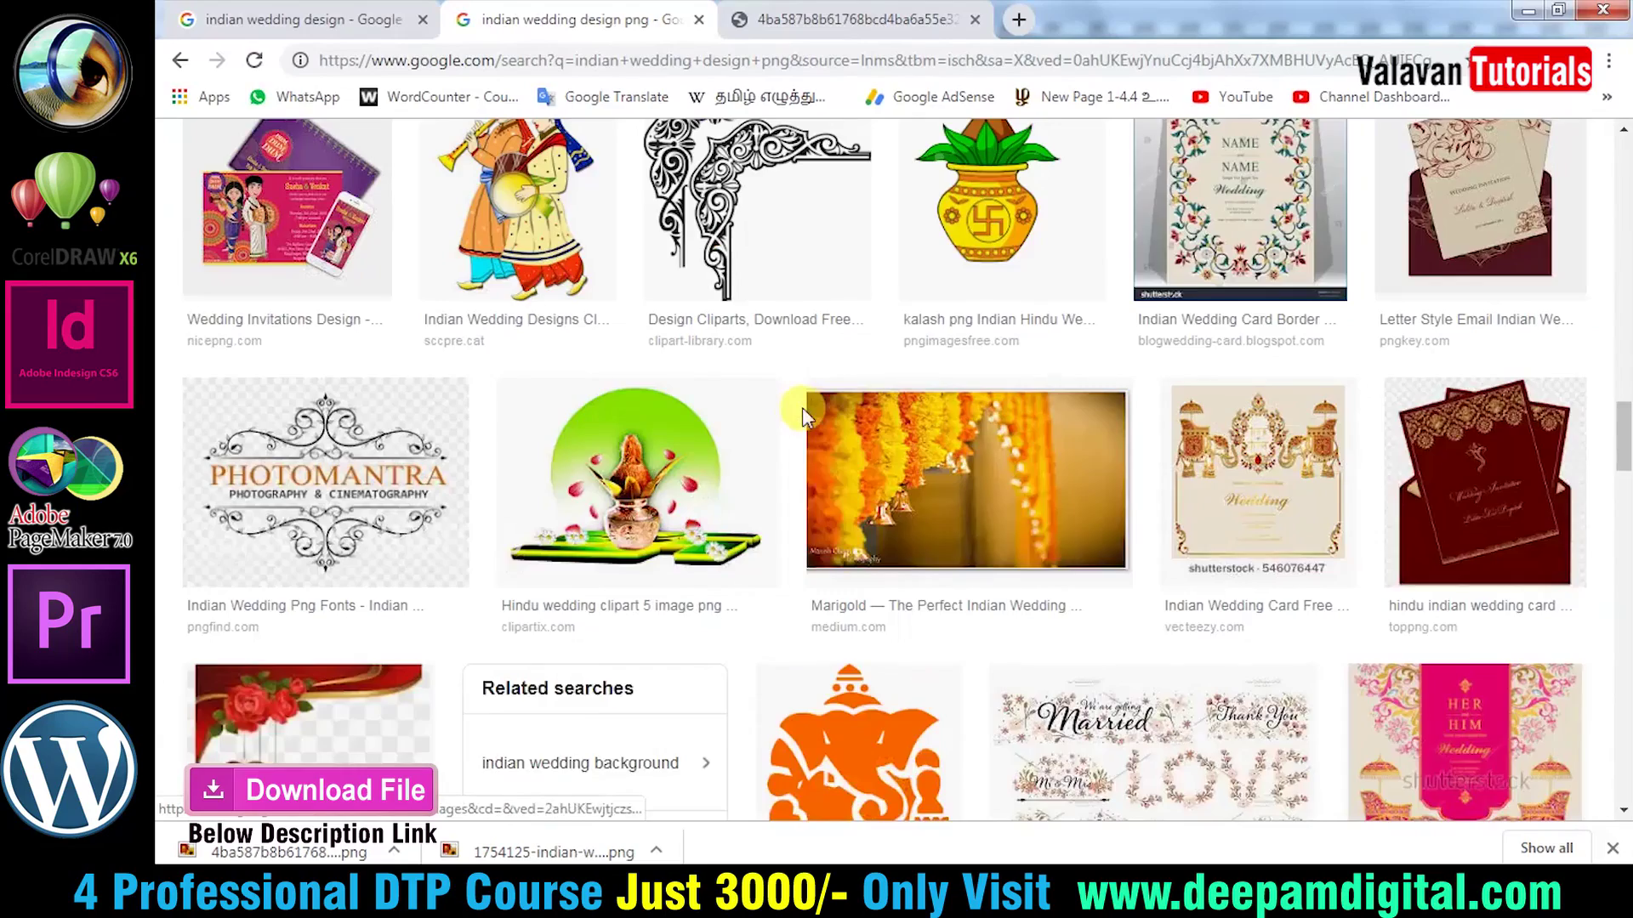
{"action": "scroll", "coordinate": [808, 410], "scroll_direction": "down", "scroll_amount": 2}
{"action": "scroll", "coordinate": [818, 416], "scroll_direction": "down", "scroll_amount": 6}
{"action": "scroll", "coordinate": [825, 438], "scroll_direction": "down", "scroll_amount": 4}
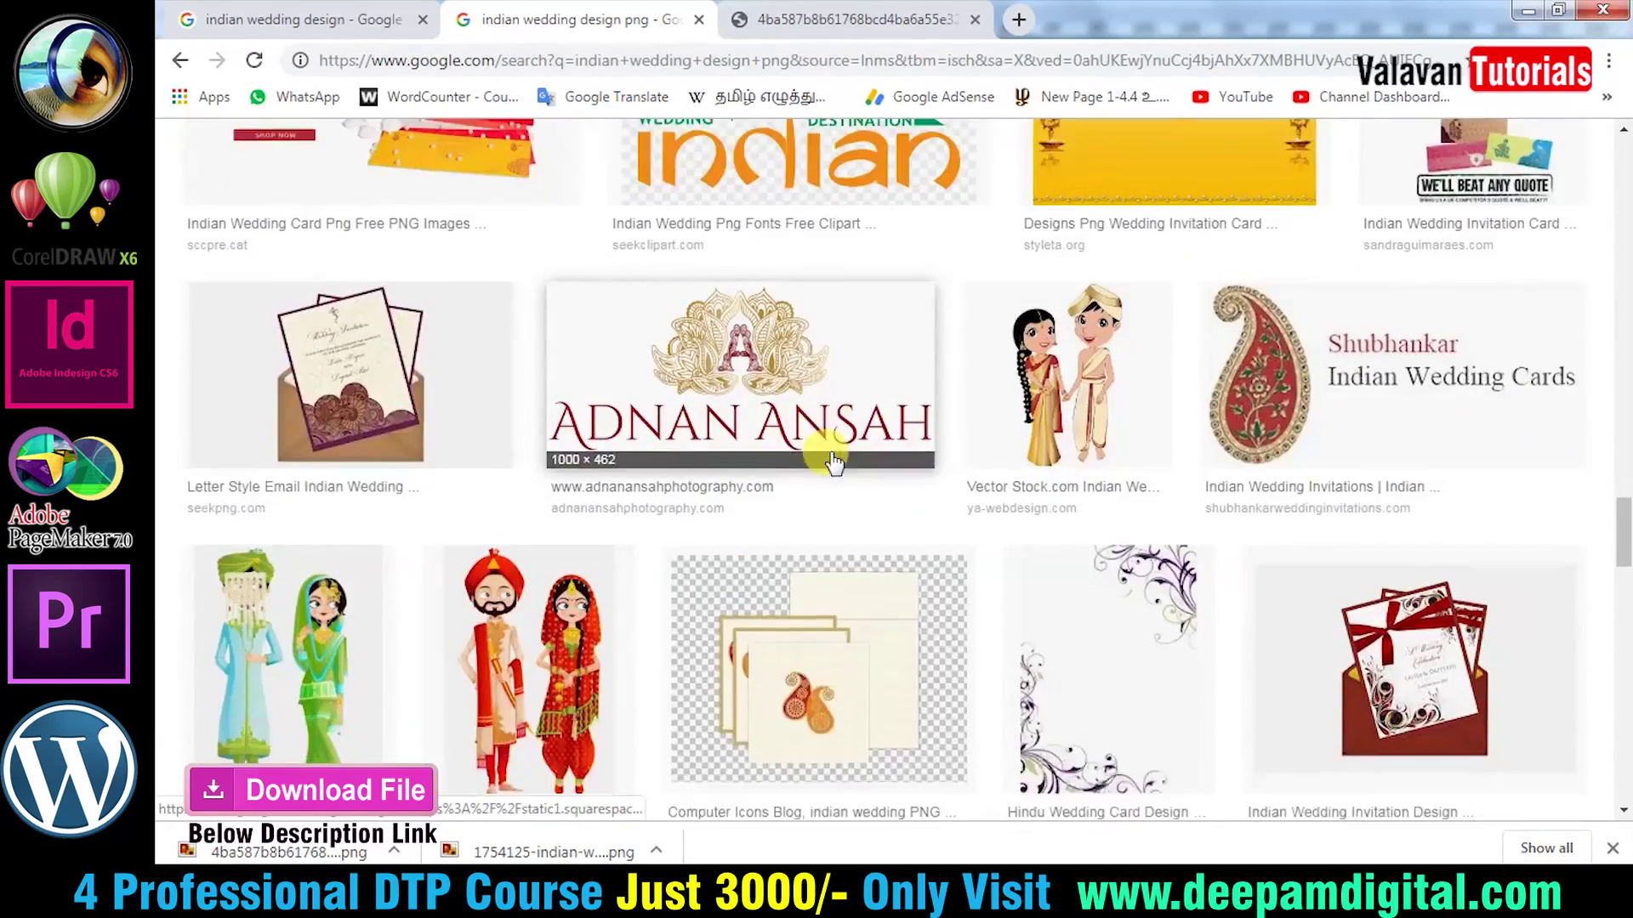
{"action": "scroll", "coordinate": [850, 460], "scroll_direction": "down", "scroll_amount": 1}
{"action": "scroll", "coordinate": [935, 456], "scroll_direction": "down", "scroll_amount": 3}
{"action": "scroll", "coordinate": [1004, 459], "scroll_direction": "down", "scroll_amount": 3}
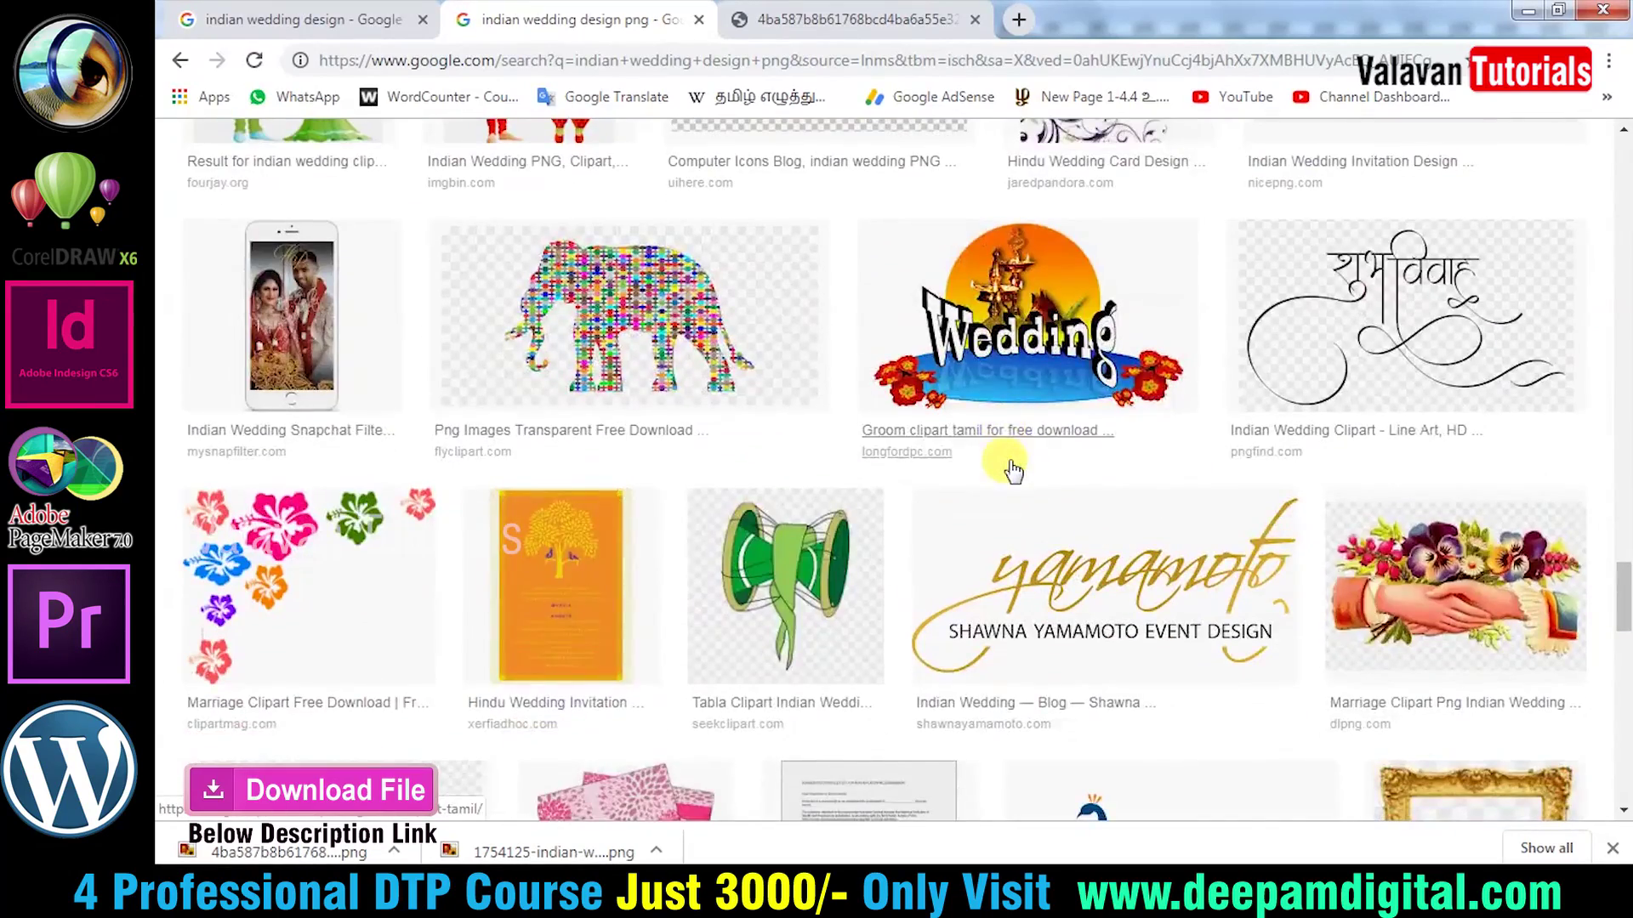
Preview the Wedding clipart, Indian Wedding Market and several related logo thumbnails.
{"action": "left_click", "coordinate": [1021, 341]}
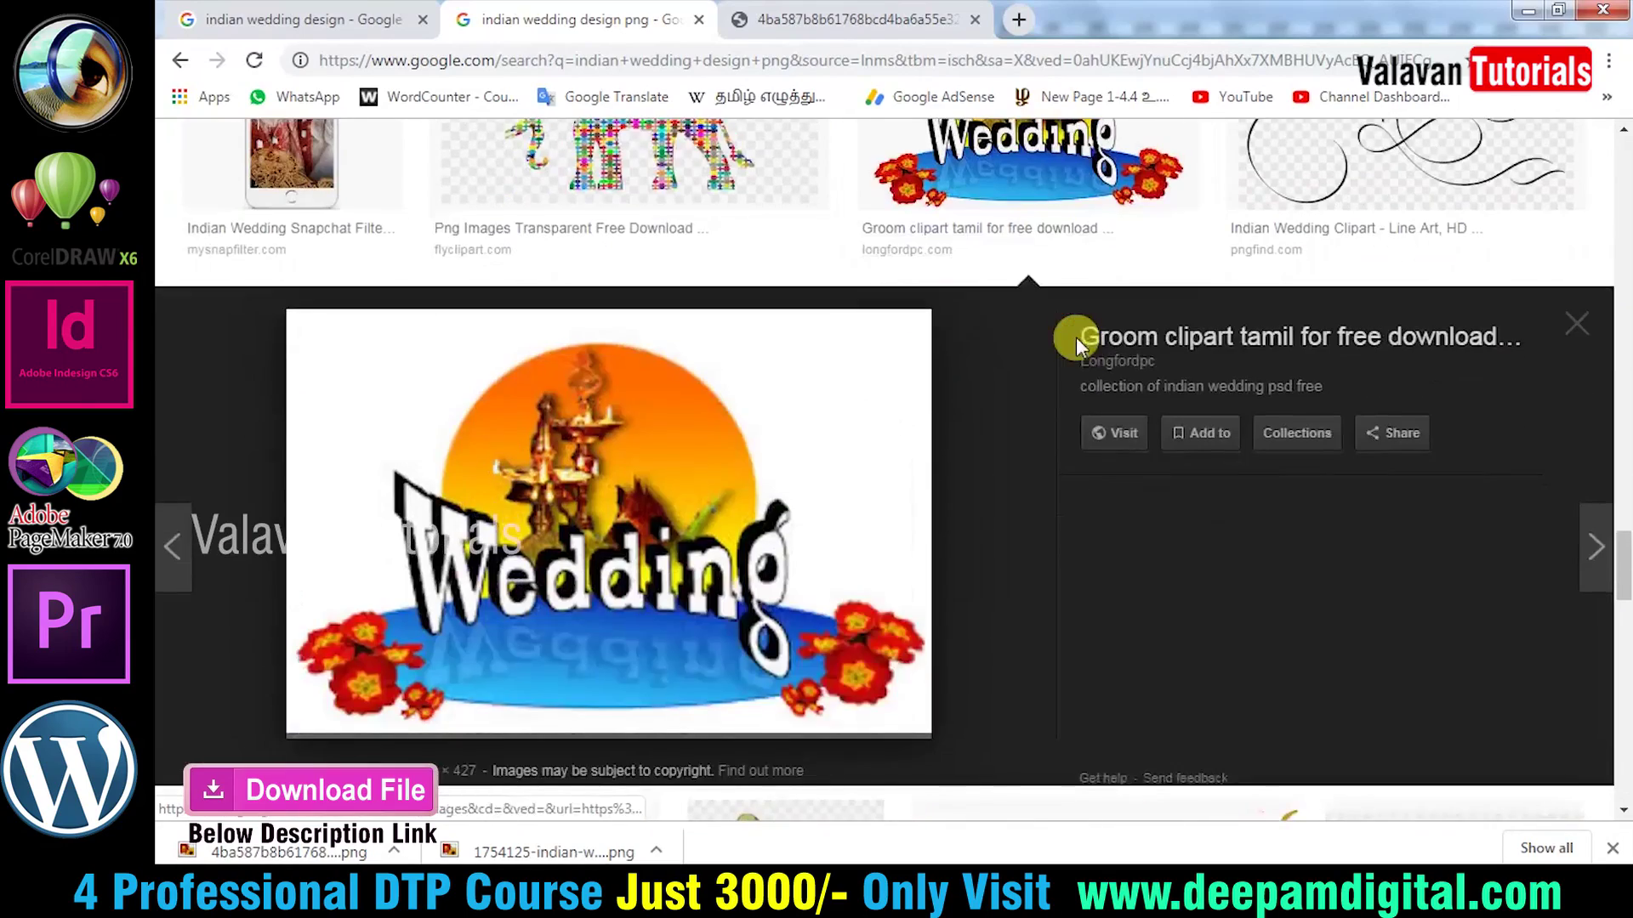
{"action": "scroll", "coordinate": [1142, 514], "scroll_direction": "down", "scroll_amount": 2}
{"action": "scroll", "coordinate": [1144, 510], "scroll_direction": "down", "scroll_amount": 3}
{"action": "scroll", "coordinate": [1161, 442], "scroll_direction": "down", "scroll_amount": 3}
{"action": "scroll", "coordinate": [1177, 382], "scroll_direction": "down", "scroll_amount": 1}
{"action": "left_click", "coordinate": [1178, 382]}
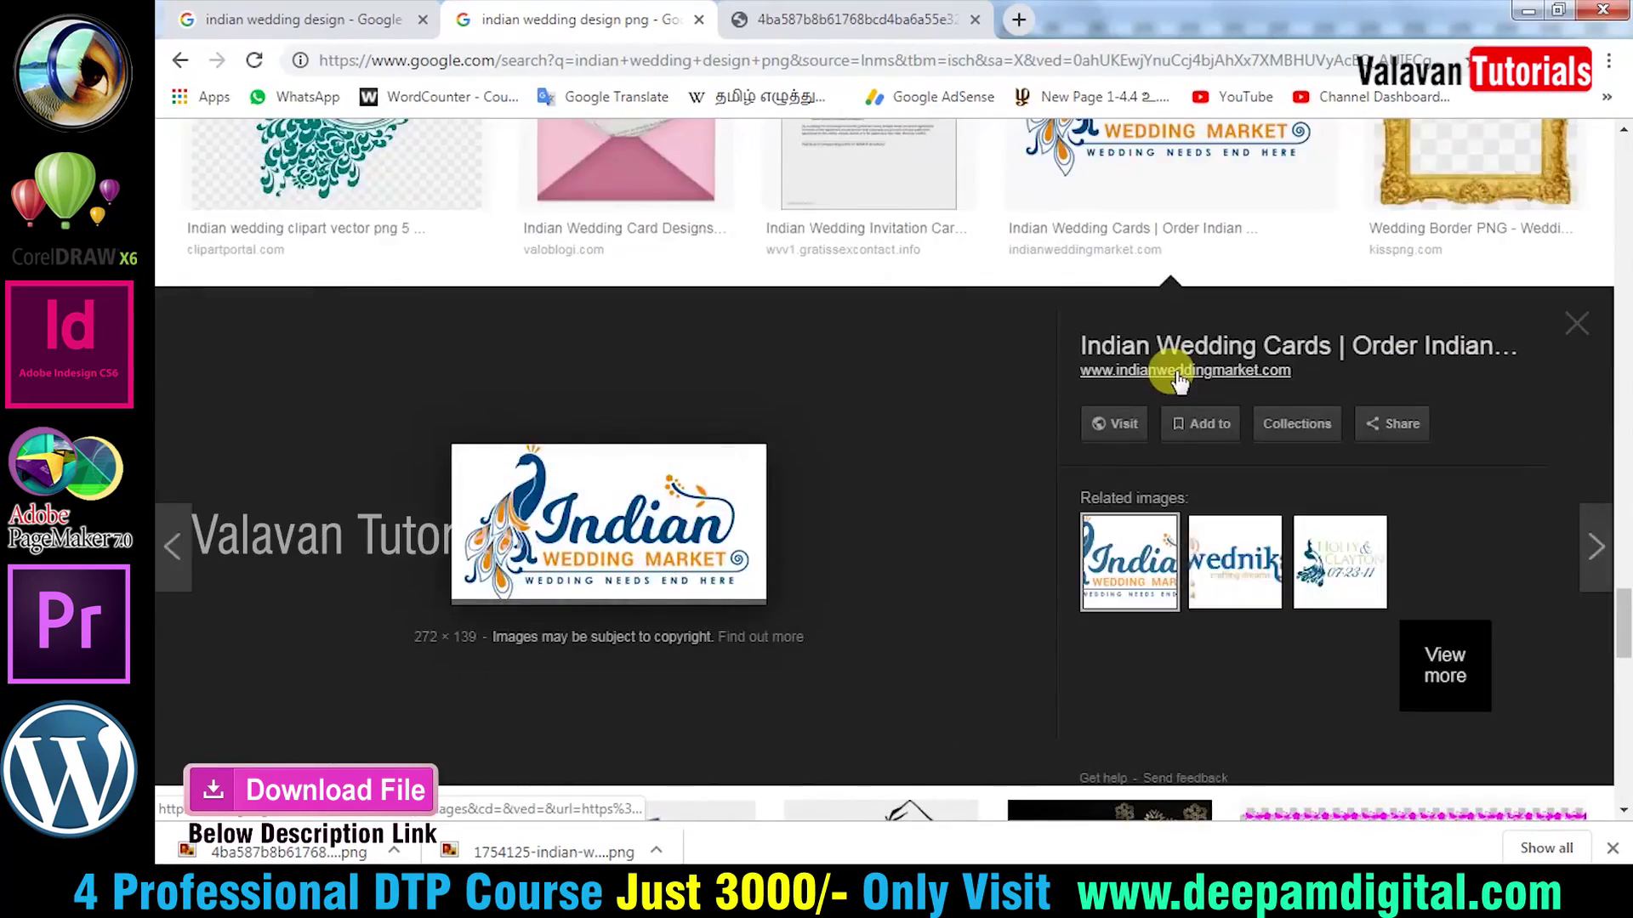
{"action": "left_click", "coordinate": [1233, 562]}
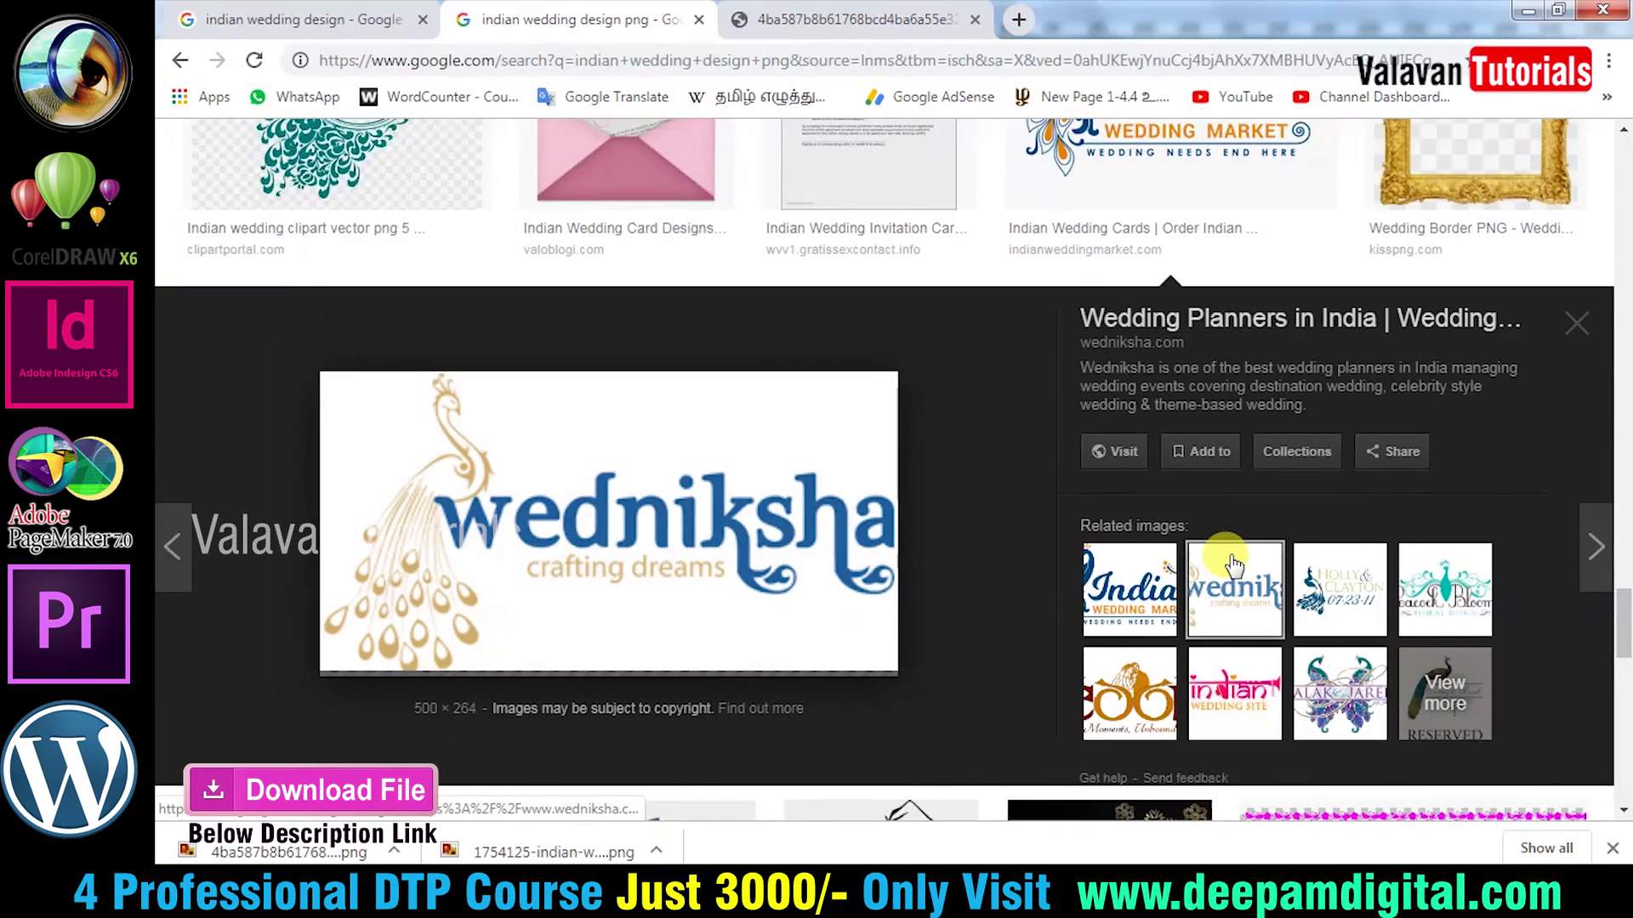
{"action": "left_click", "coordinate": [1225, 702]}
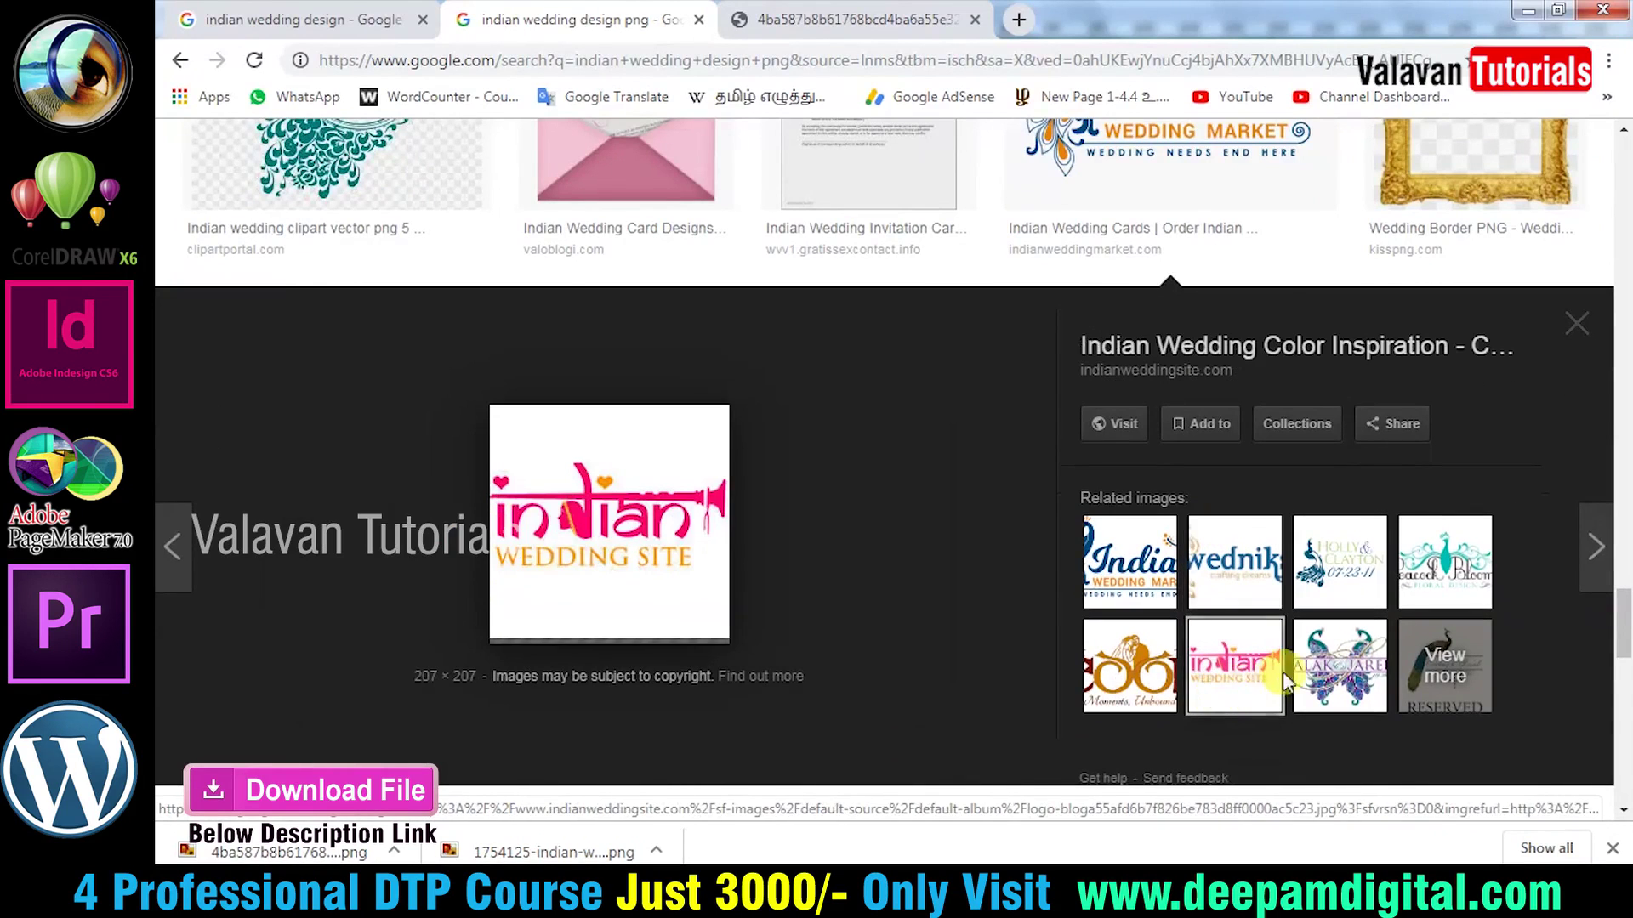
{"action": "left_click", "coordinate": [1131, 586]}
{"action": "left_click", "coordinate": [1130, 666]}
Preview the pink WEDDING clipart, then scroll back to the top of the results.
{"action": "scroll", "coordinate": [927, 618], "scroll_direction": "down", "scroll_amount": 5}
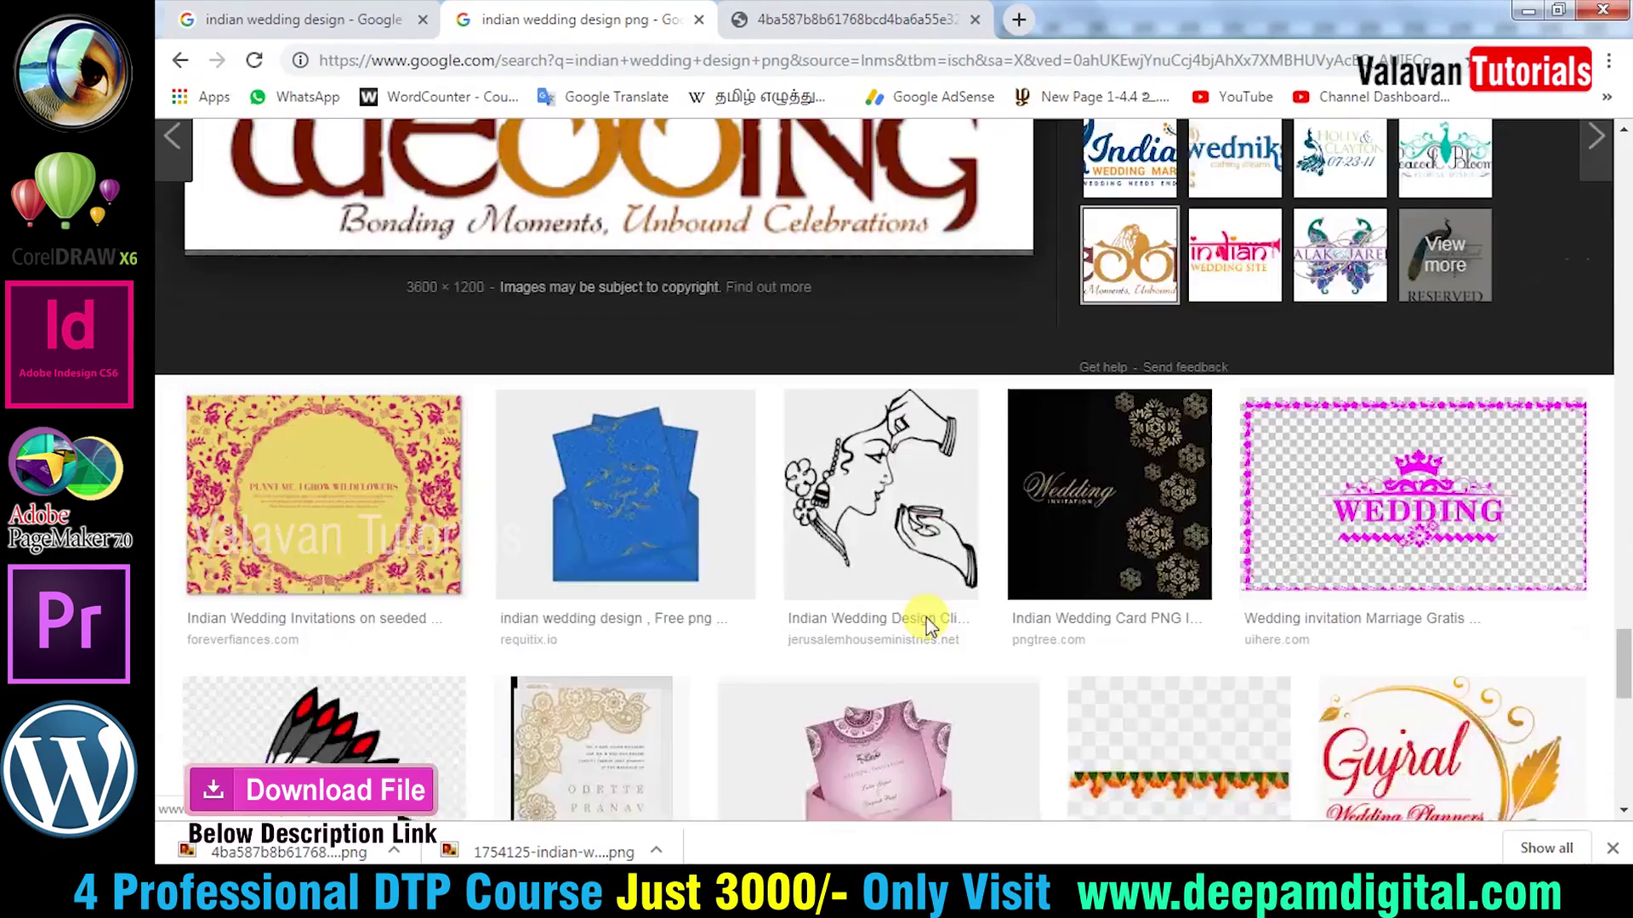
{"action": "scroll", "coordinate": [919, 638], "scroll_direction": "down", "scroll_amount": 2}
{"action": "scroll", "coordinate": [919, 638], "scroll_direction": "down", "scroll_amount": 3}
{"action": "scroll", "coordinate": [1063, 595], "scroll_direction": "up", "scroll_amount": 4}
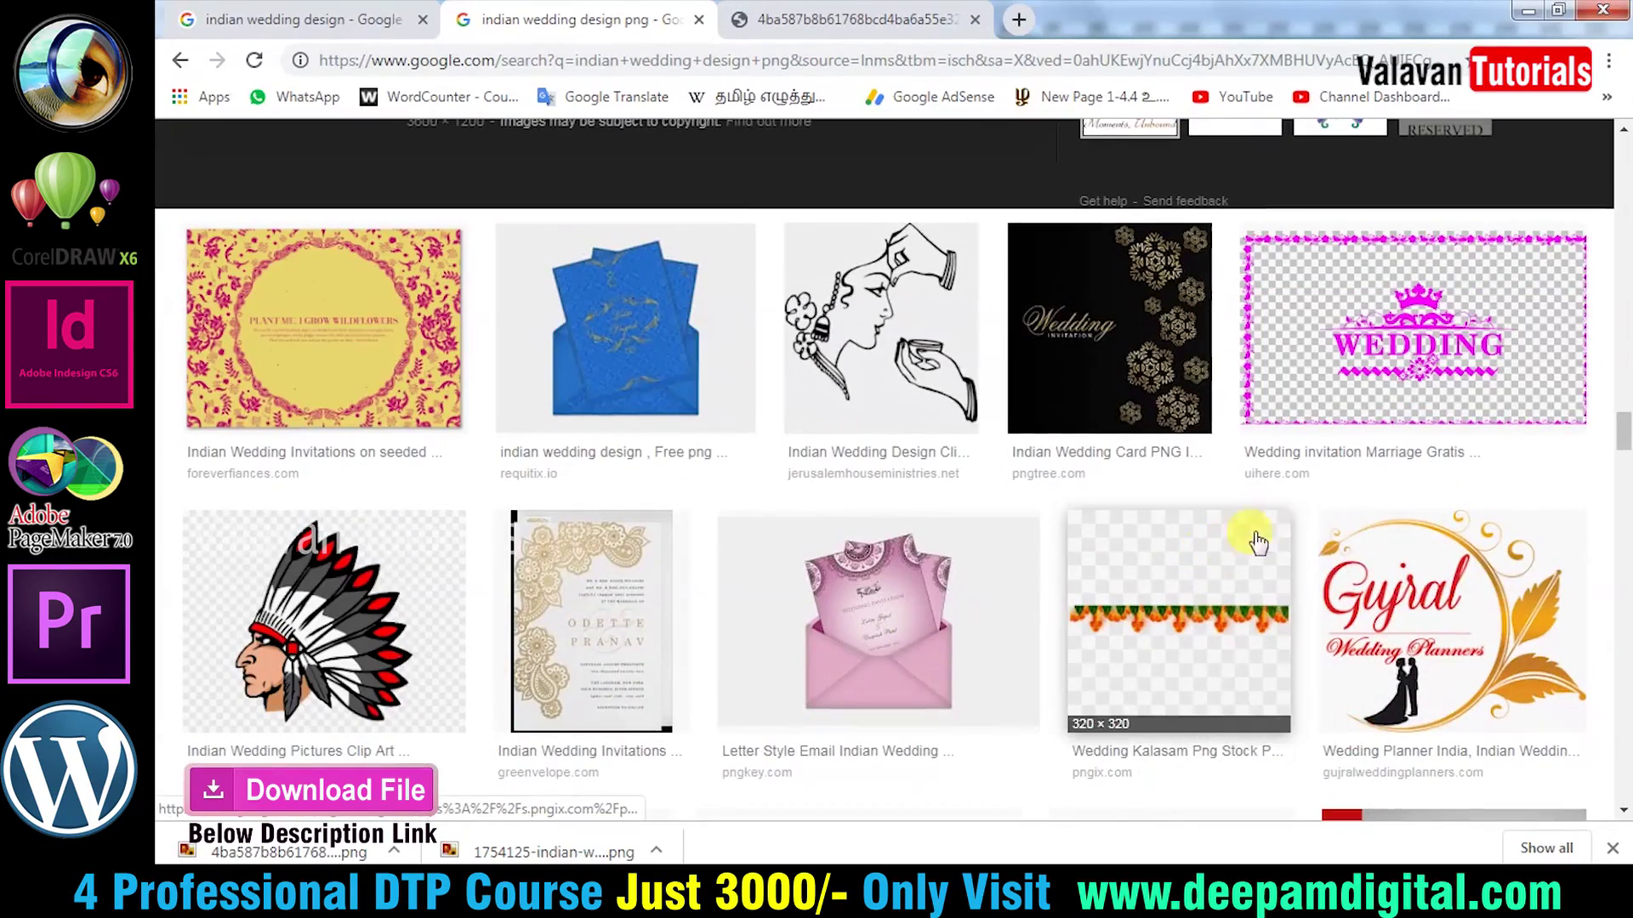
{"action": "left_click", "coordinate": [1429, 344]}
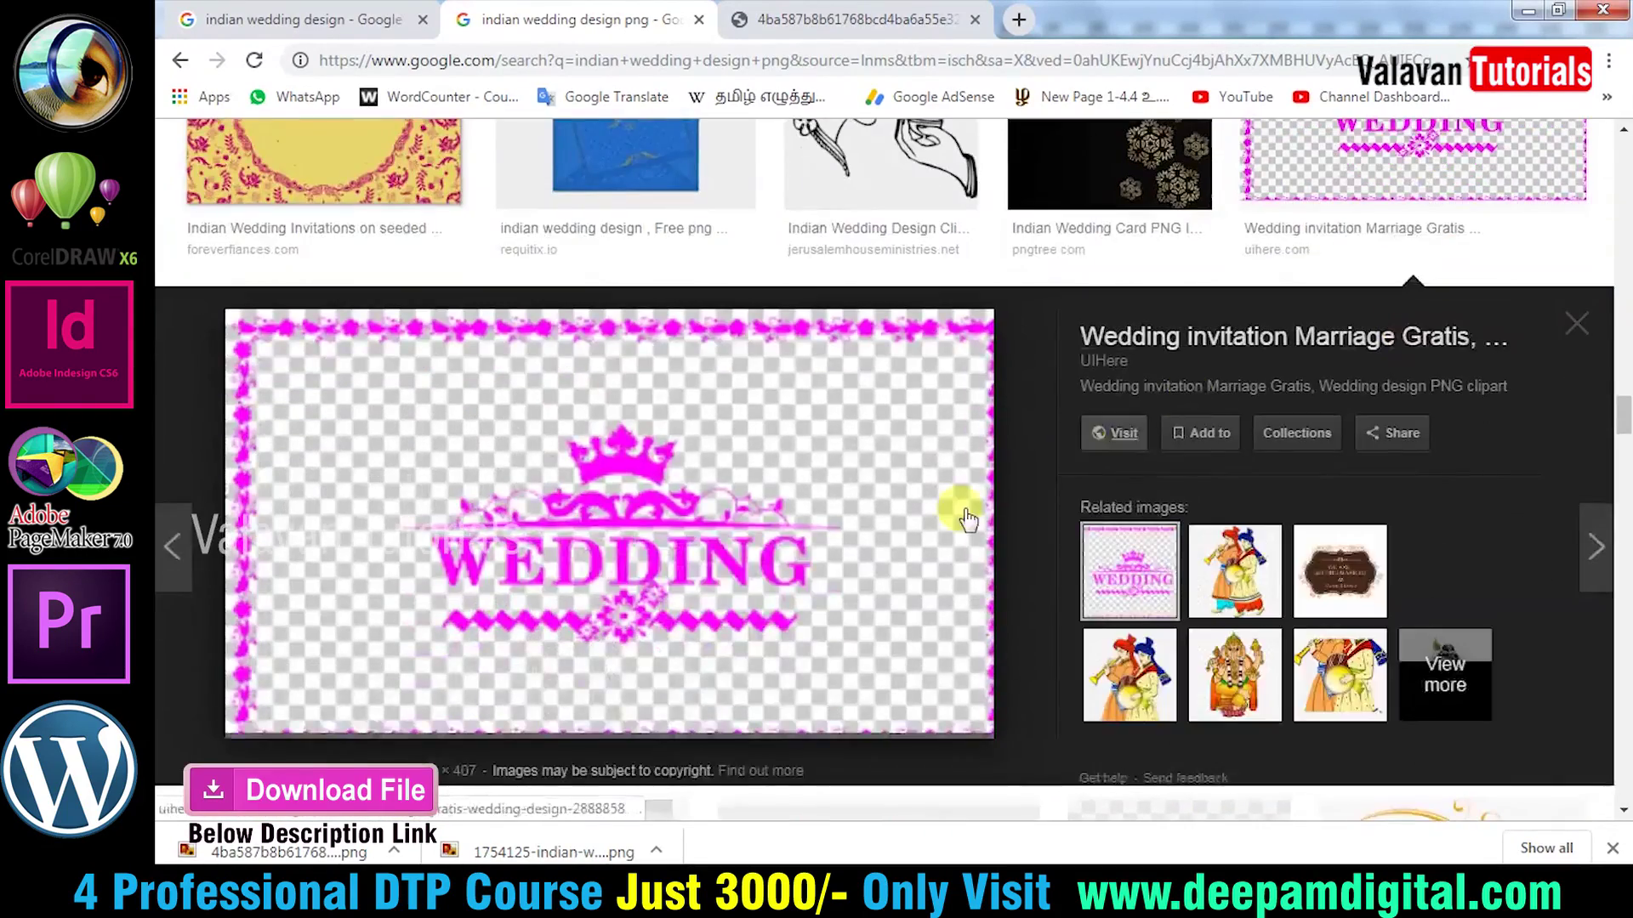
{"action": "scroll", "coordinate": [880, 438], "scroll_direction": "down", "scroll_amount": 10}
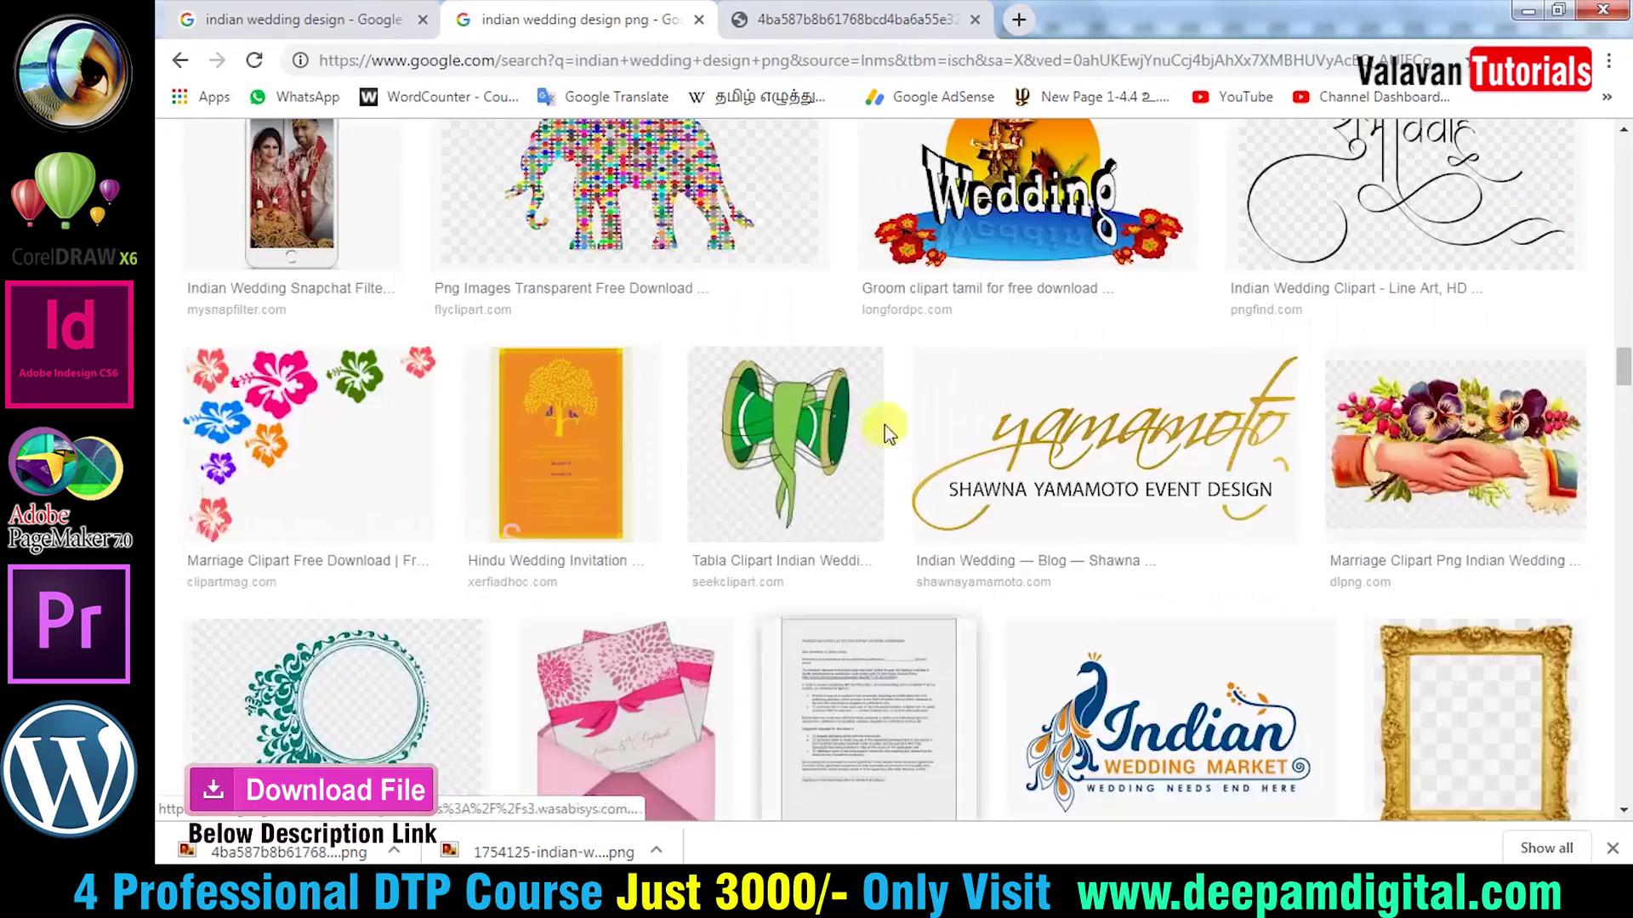
{"action": "scroll", "coordinate": [884, 426], "scroll_direction": "up", "scroll_amount": 5}
{"action": "scroll", "coordinate": [885, 415], "scroll_direction": "up", "scroll_amount": 5}
{"action": "scroll", "coordinate": [884, 415], "scroll_direction": "up", "scroll_amount": 5}
{"action": "scroll", "coordinate": [884, 415], "scroll_direction": "up", "scroll_amount": 3}
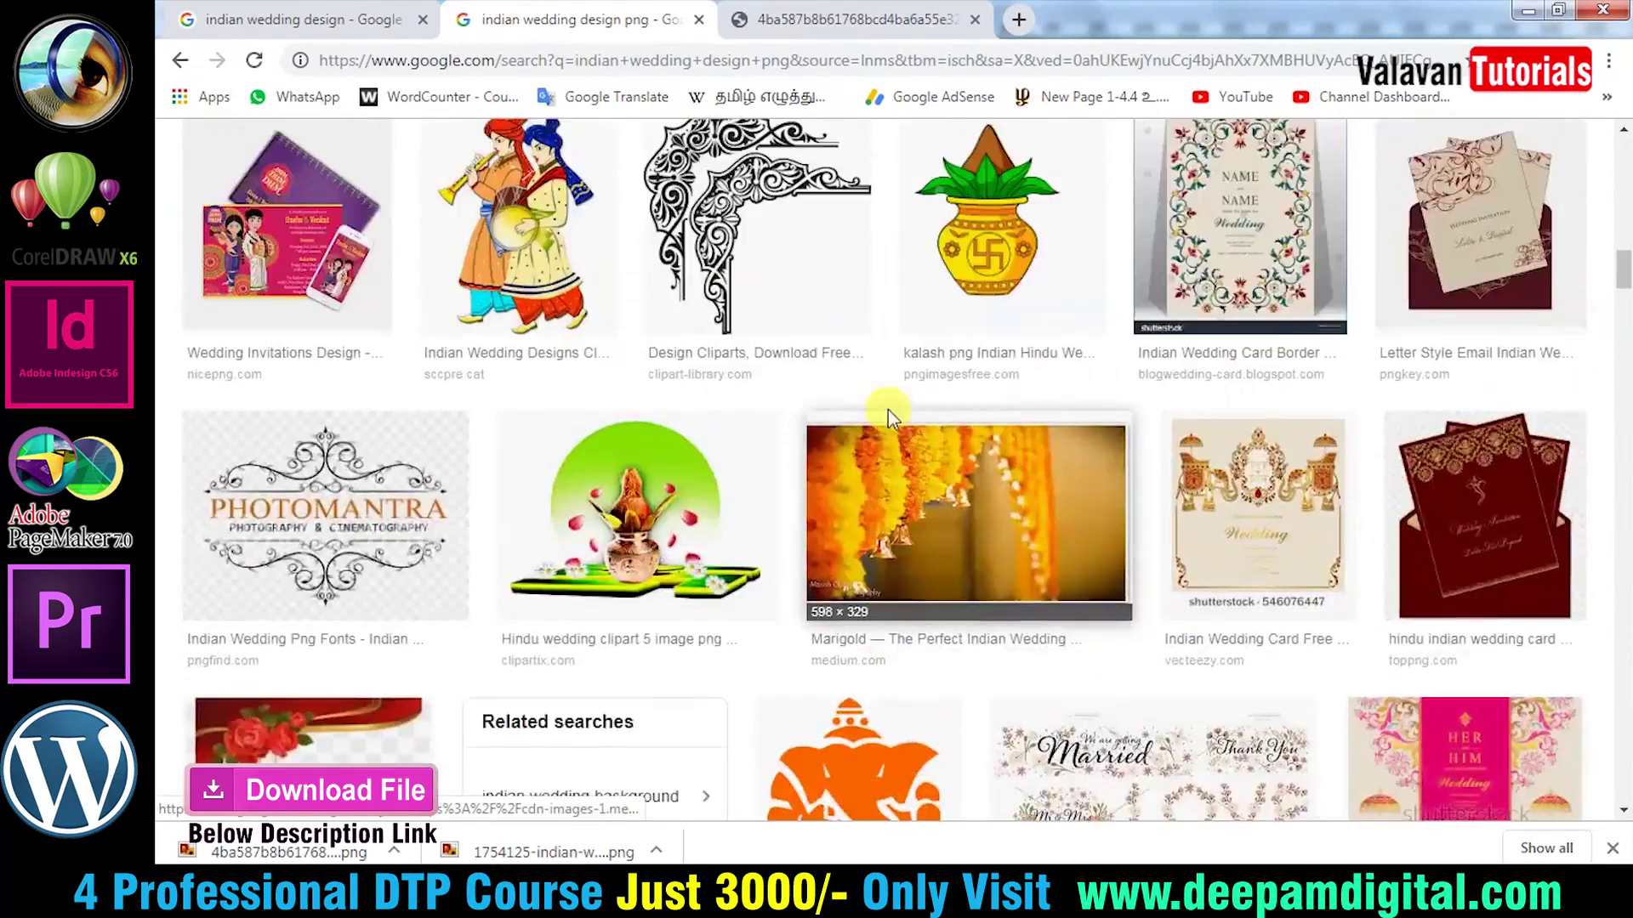
{"action": "scroll", "coordinate": [671, 404], "scroll_direction": "up", "scroll_amount": 2}
{"action": "scroll", "coordinate": [672, 404], "scroll_direction": "up", "scroll_amount": 10}
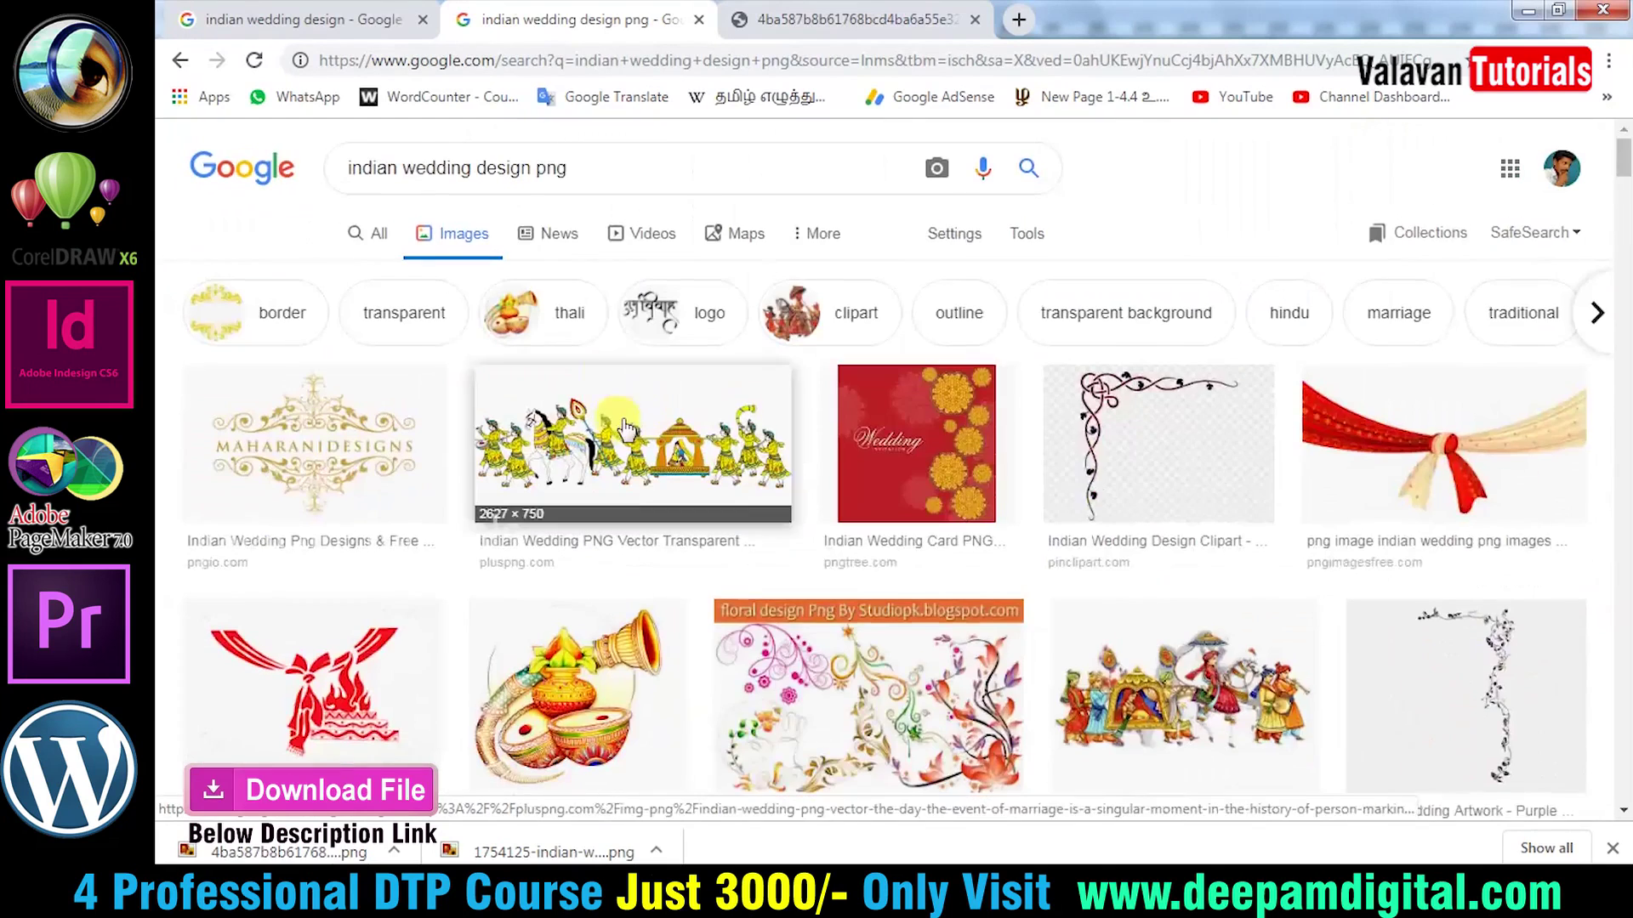
Search Google Images for 'wedding invitation png' and preview the Wedding invitation badge.
{"action": "triple_click", "coordinate": [656, 168]}
{"action": "type", "text": "wedding invitation p"}
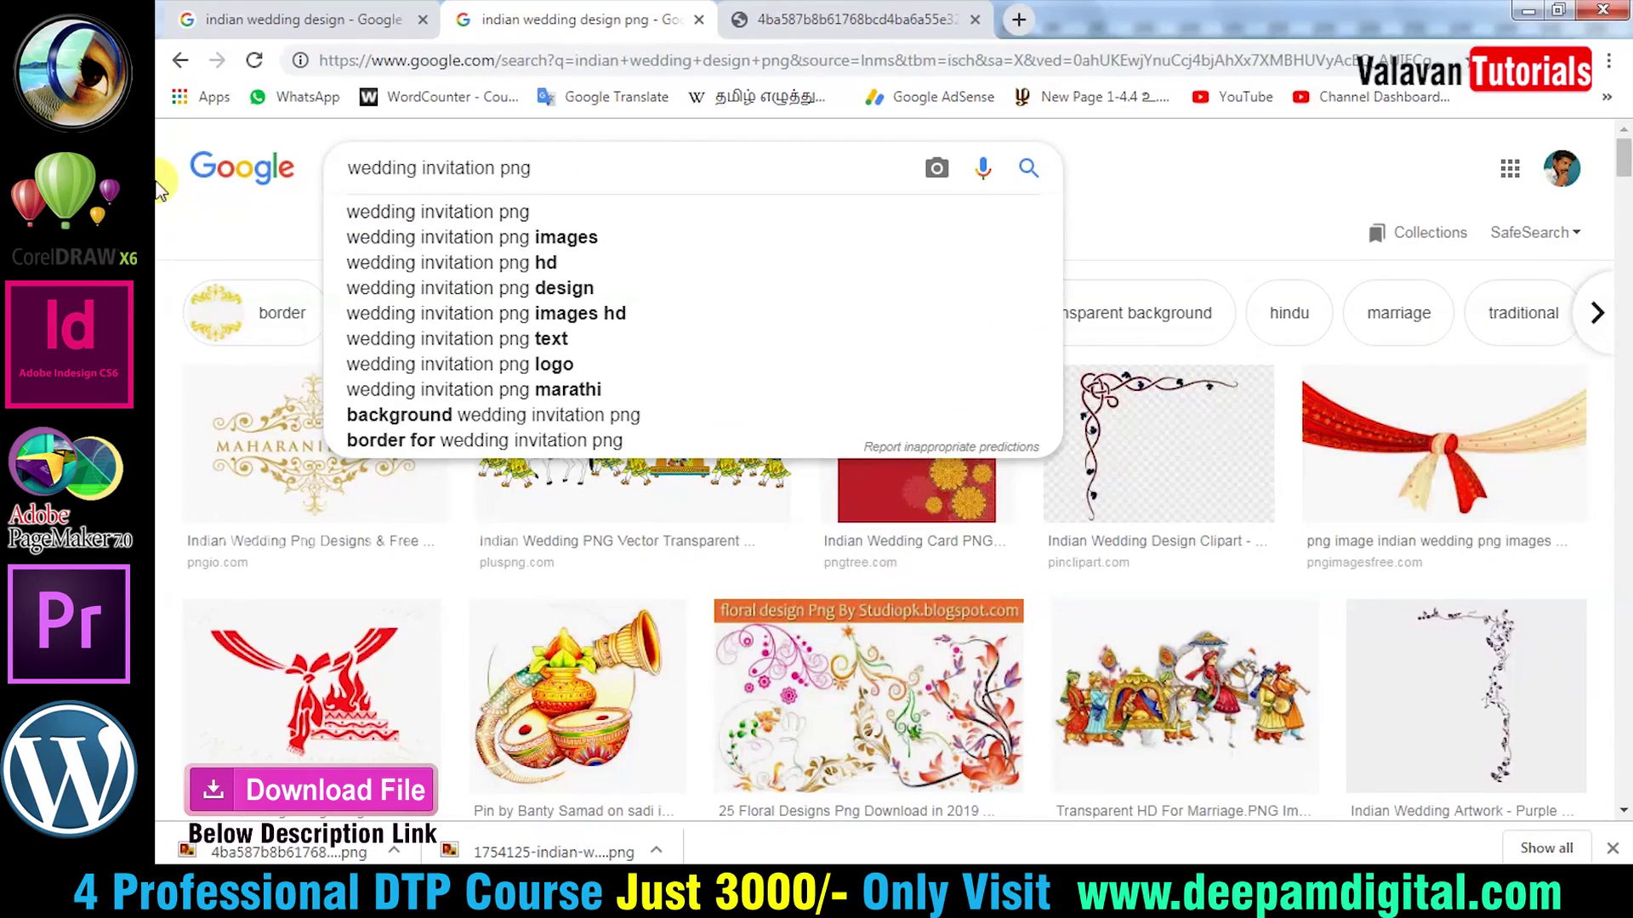
{"action": "key", "text": "Return"}
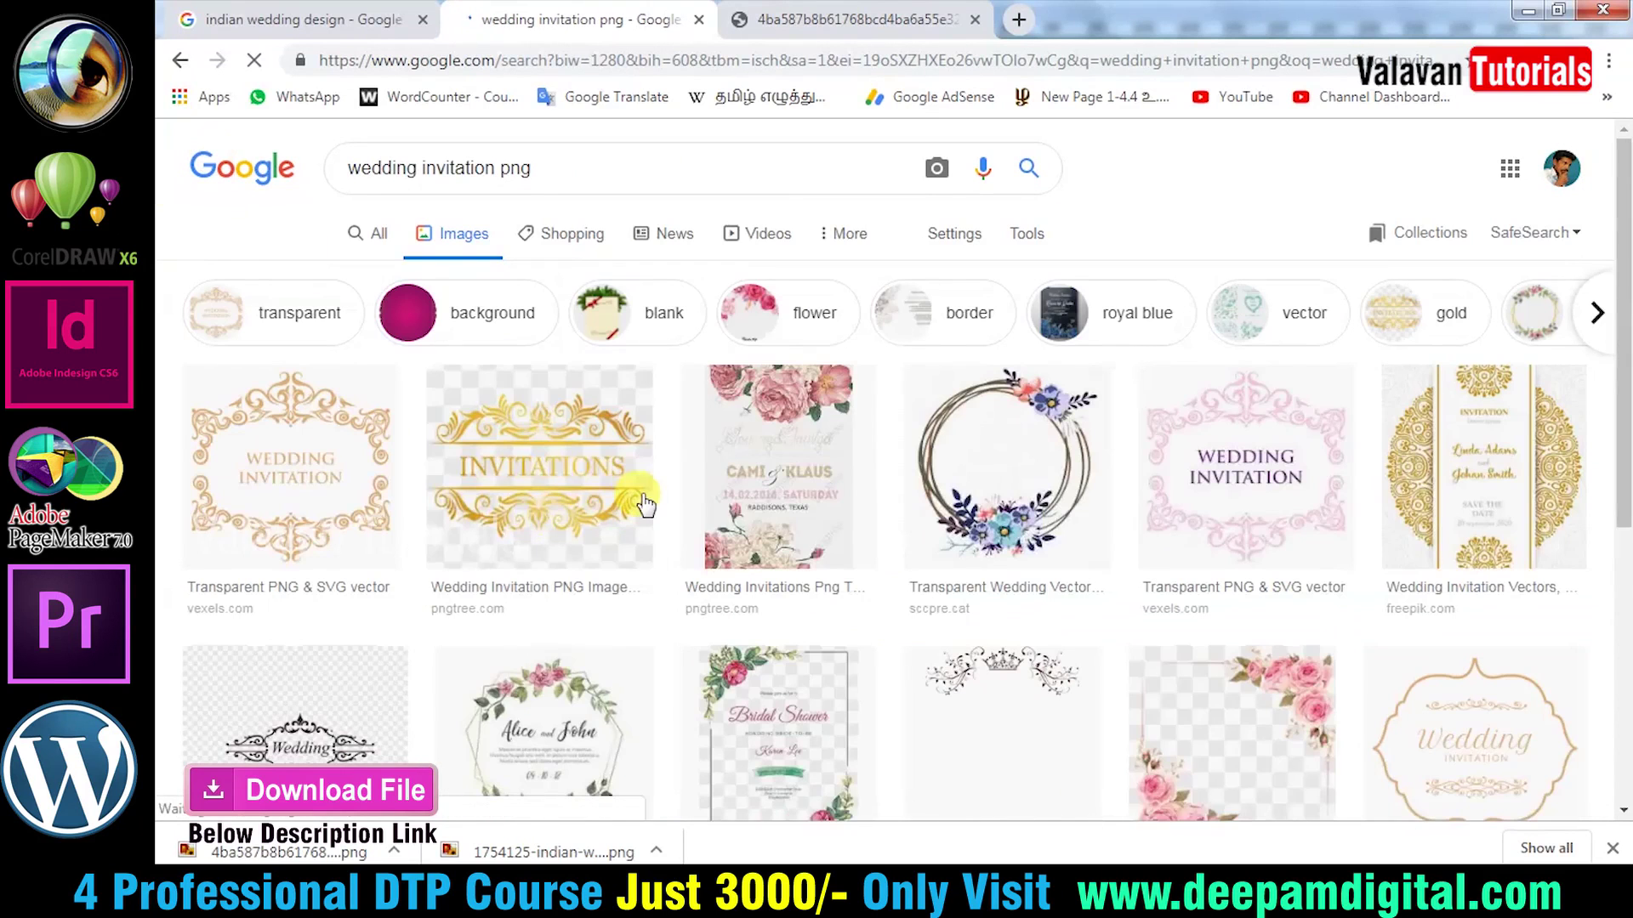
{"action": "scroll", "coordinate": [1203, 539], "scroll_direction": "down", "scroll_amount": 4}
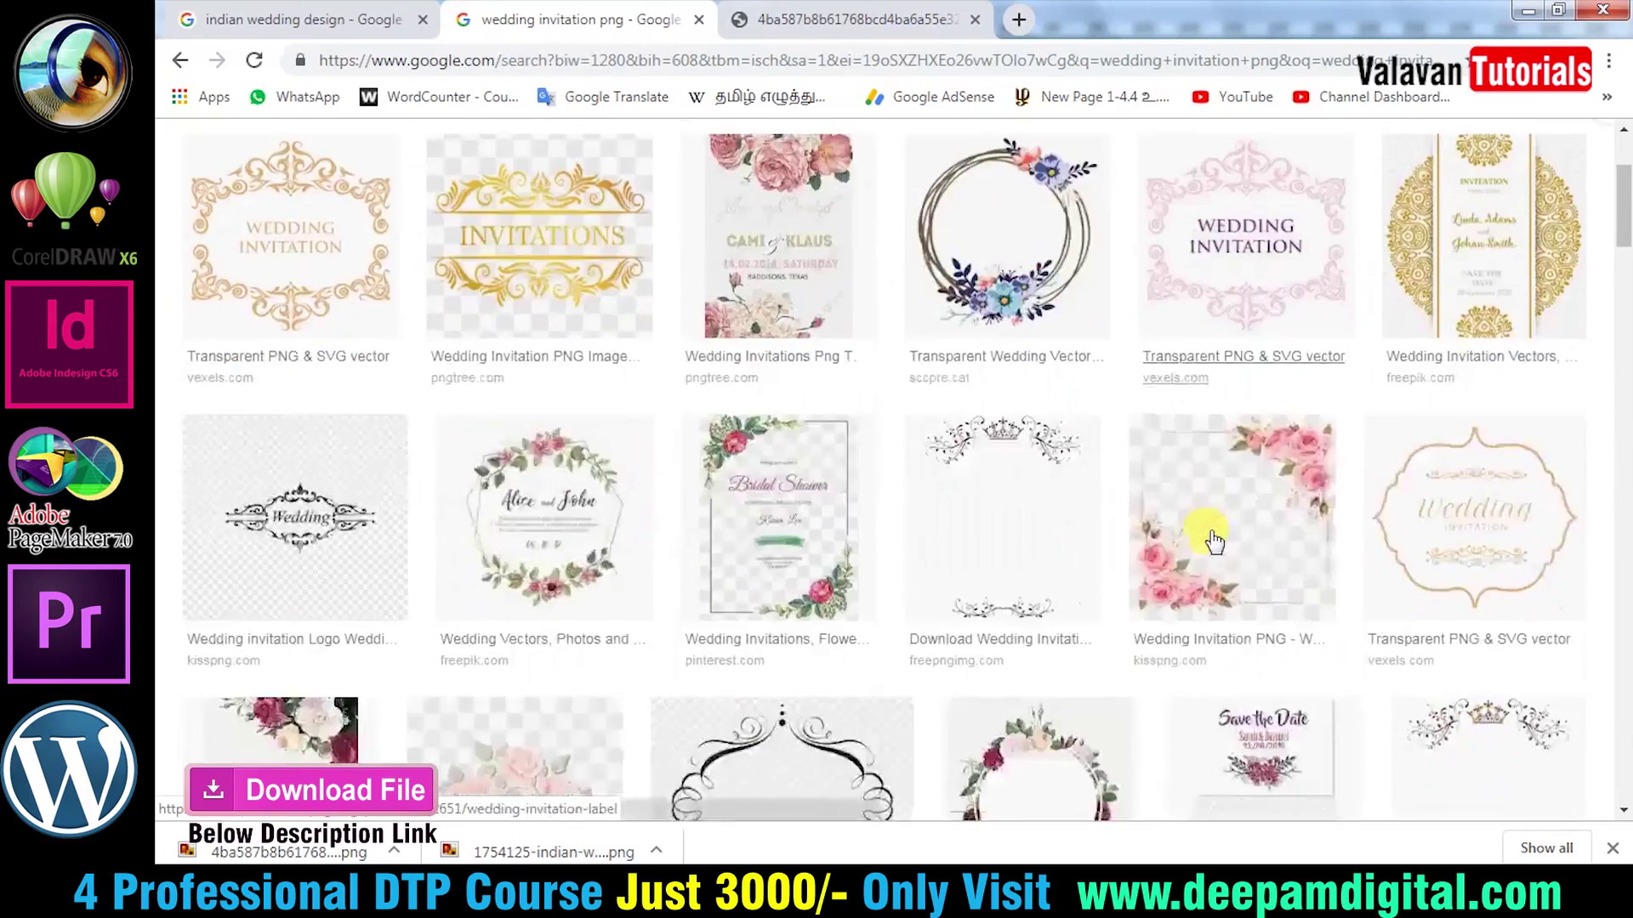
{"action": "scroll", "coordinate": [1212, 541], "scroll_direction": "down", "scroll_amount": 4}
{"action": "scroll", "coordinate": [1211, 540], "scroll_direction": "down", "scroll_amount": 3}
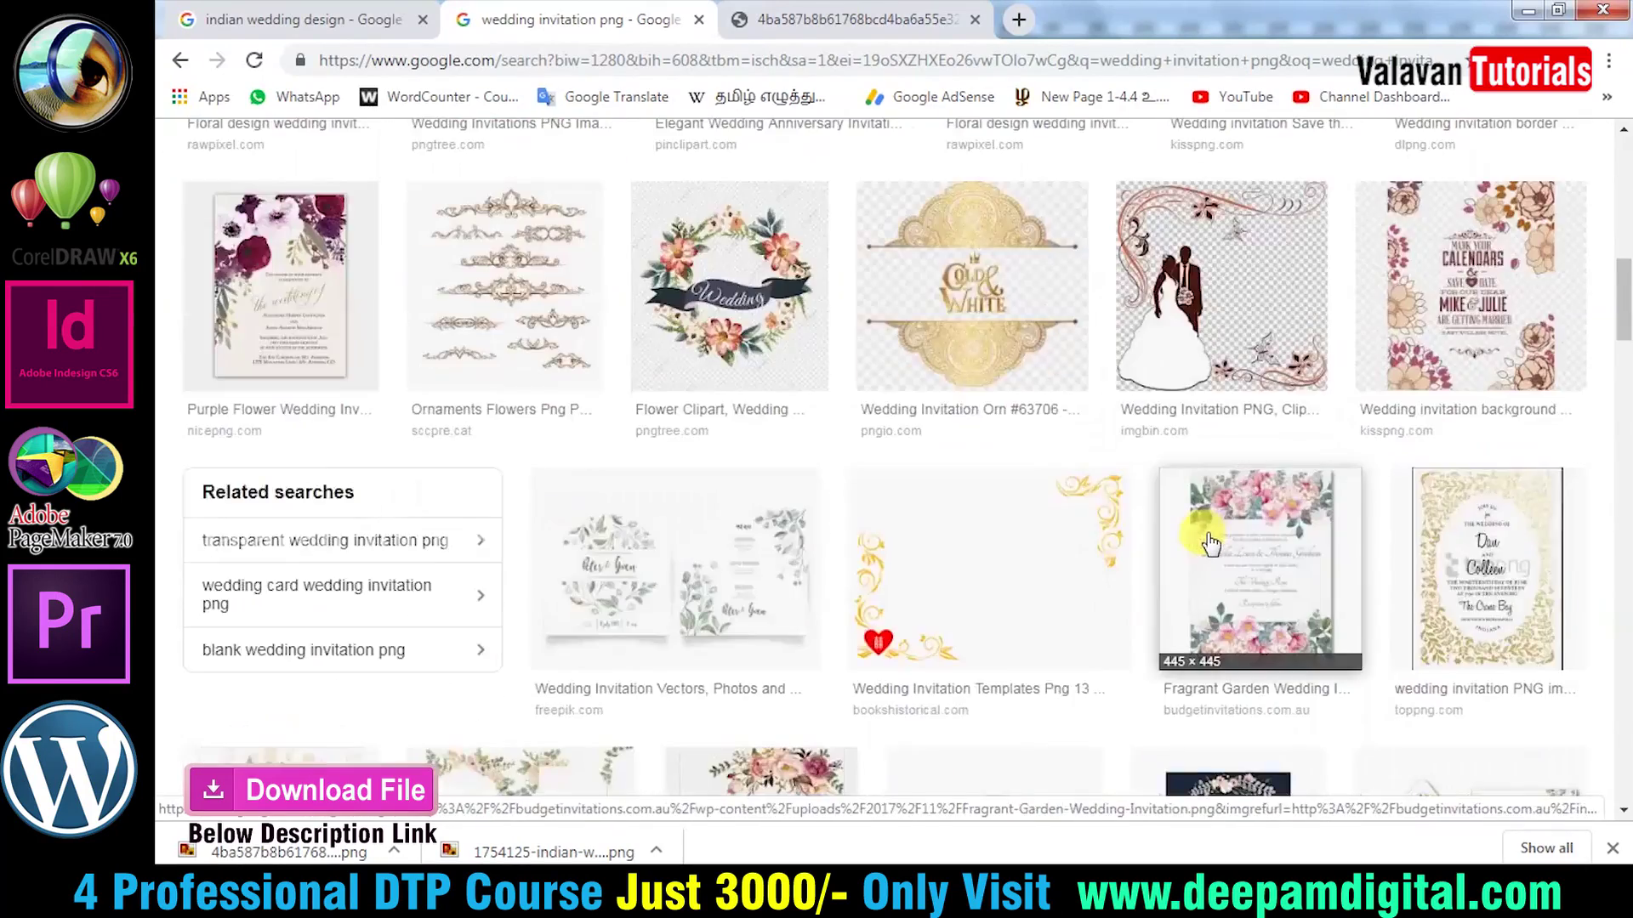
{"action": "scroll", "coordinate": [1212, 541], "scroll_direction": "down", "scroll_amount": 3}
{"action": "scroll", "coordinate": [1207, 540], "scroll_direction": "down", "scroll_amount": 2}
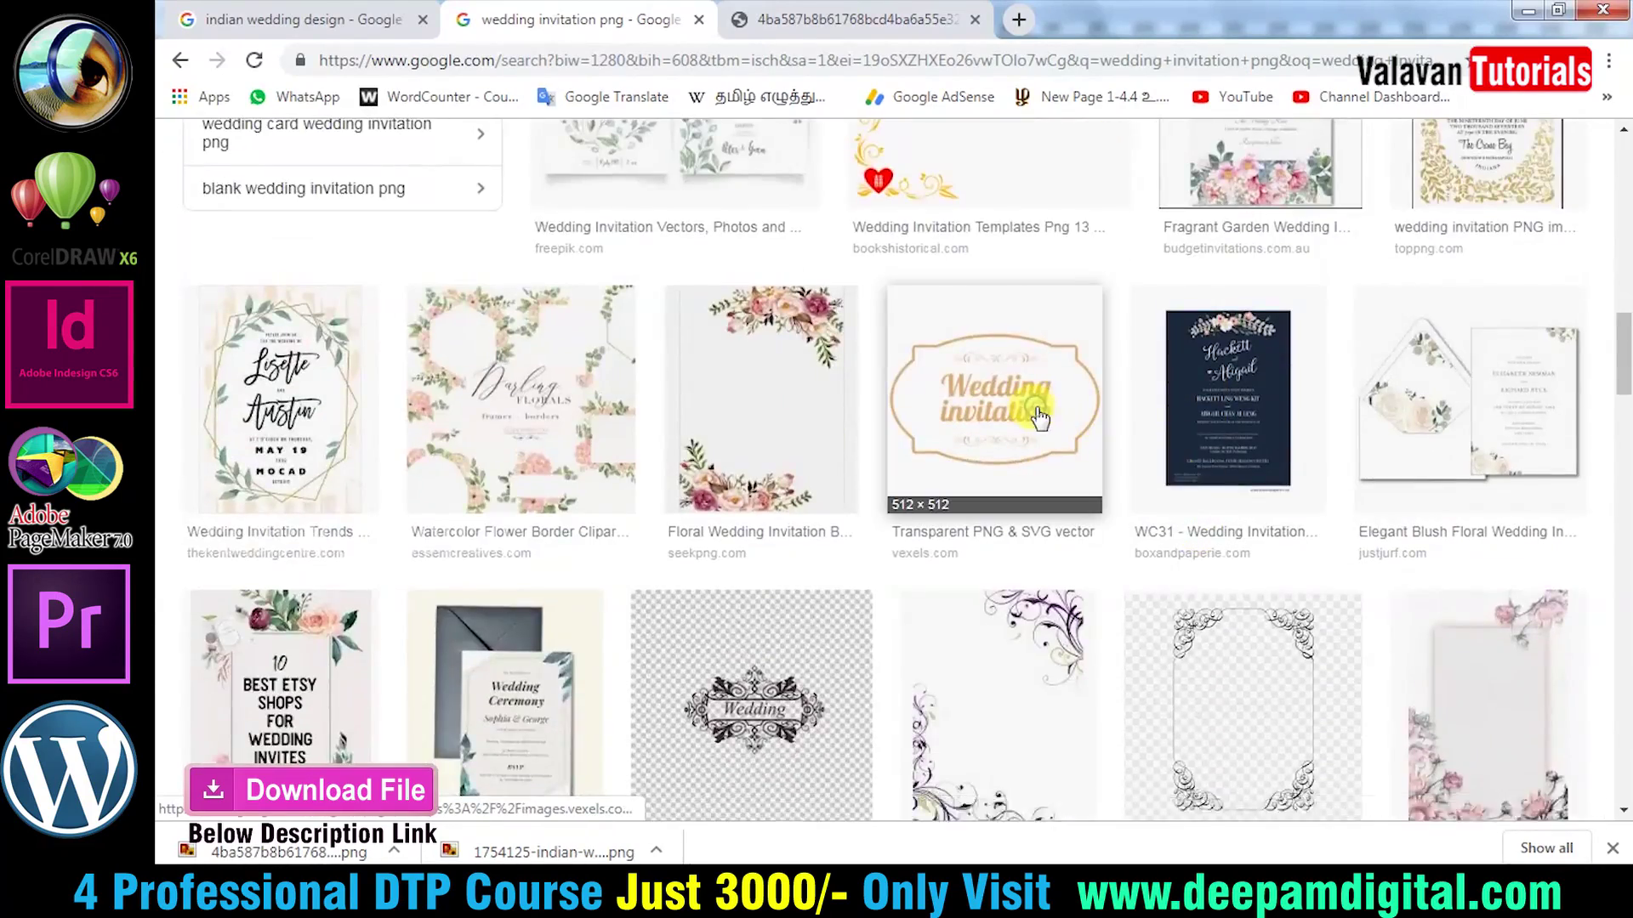
{"action": "left_click", "coordinate": [1032, 408]}
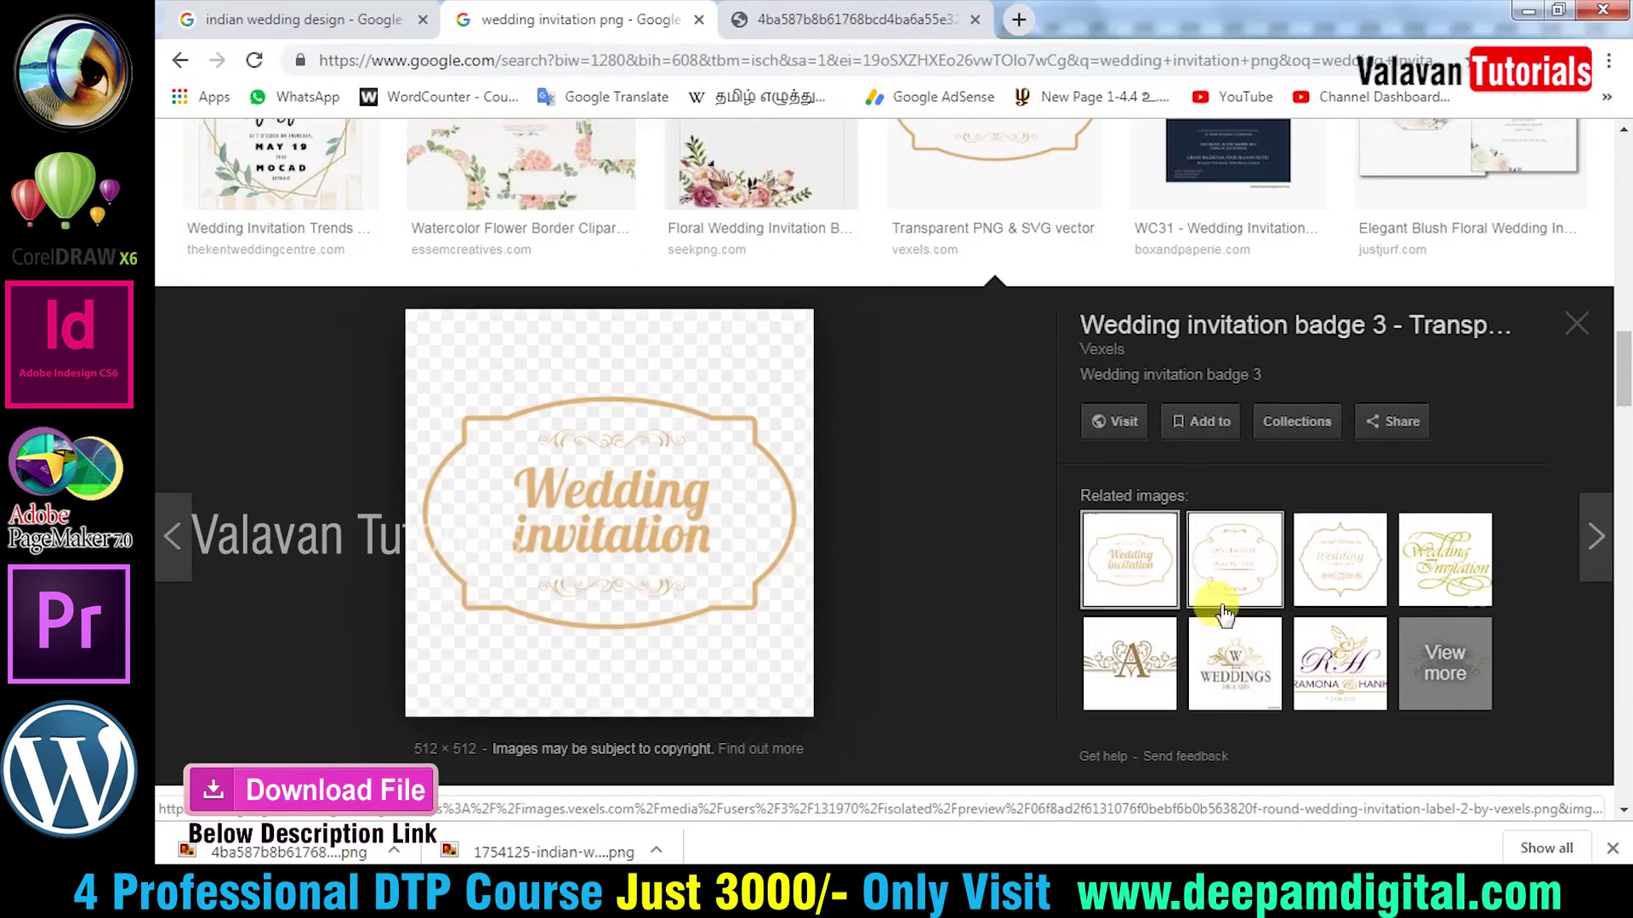
Save the badge PNG to the Desktop and open the downloaded file.
{"action": "right_click", "coordinate": [690, 505]}
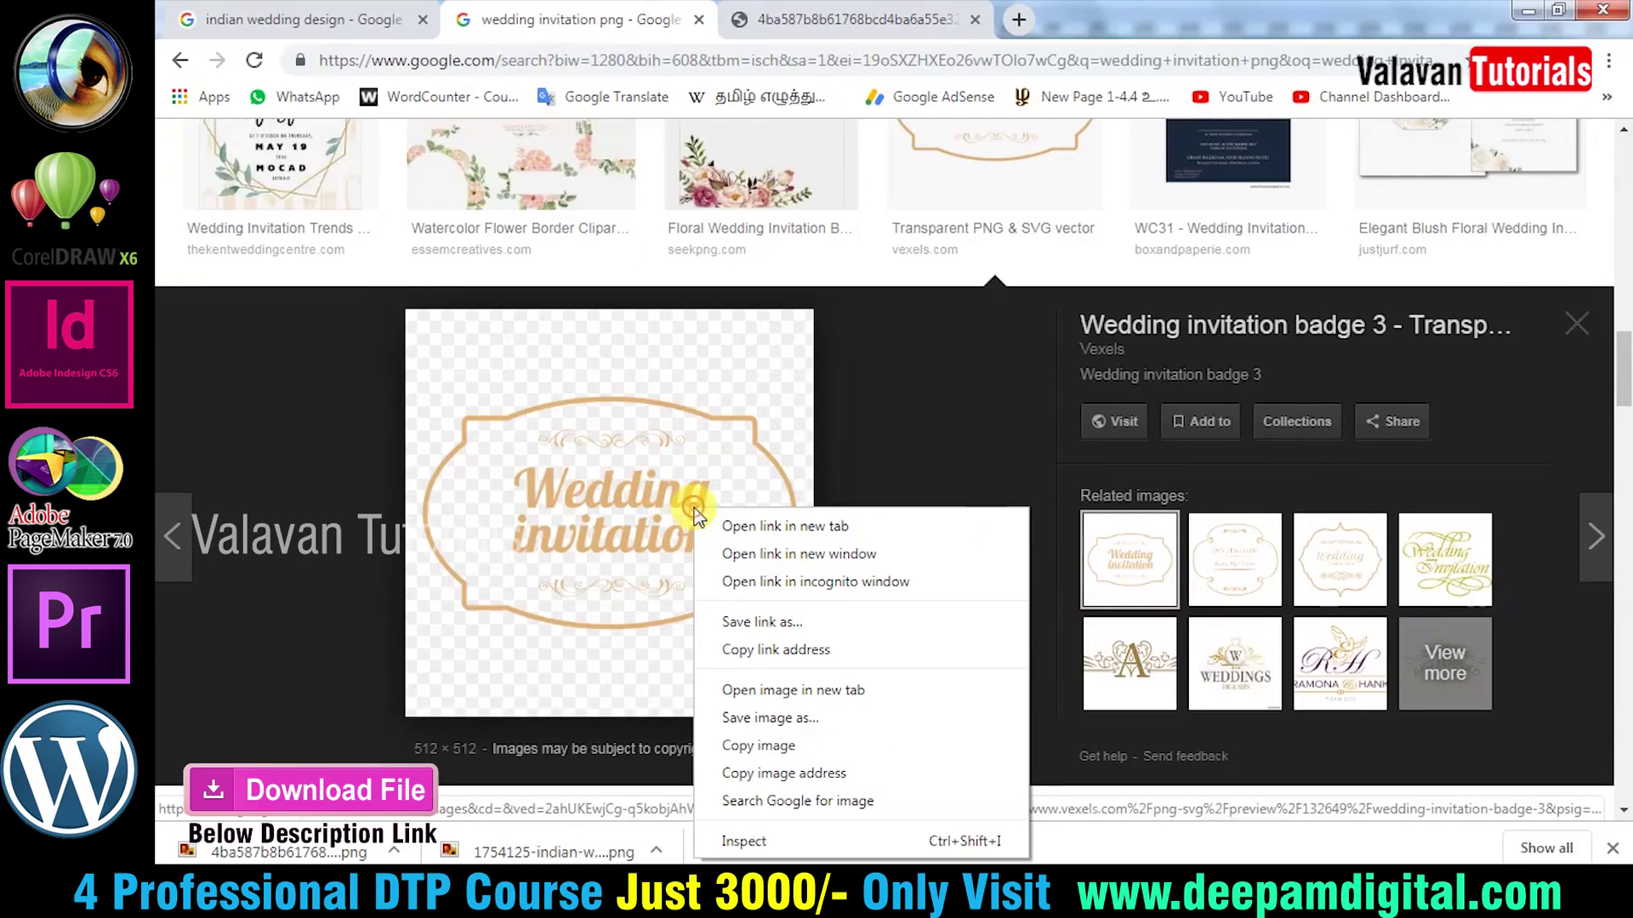
{"action": "left_click", "coordinate": [796, 717]}
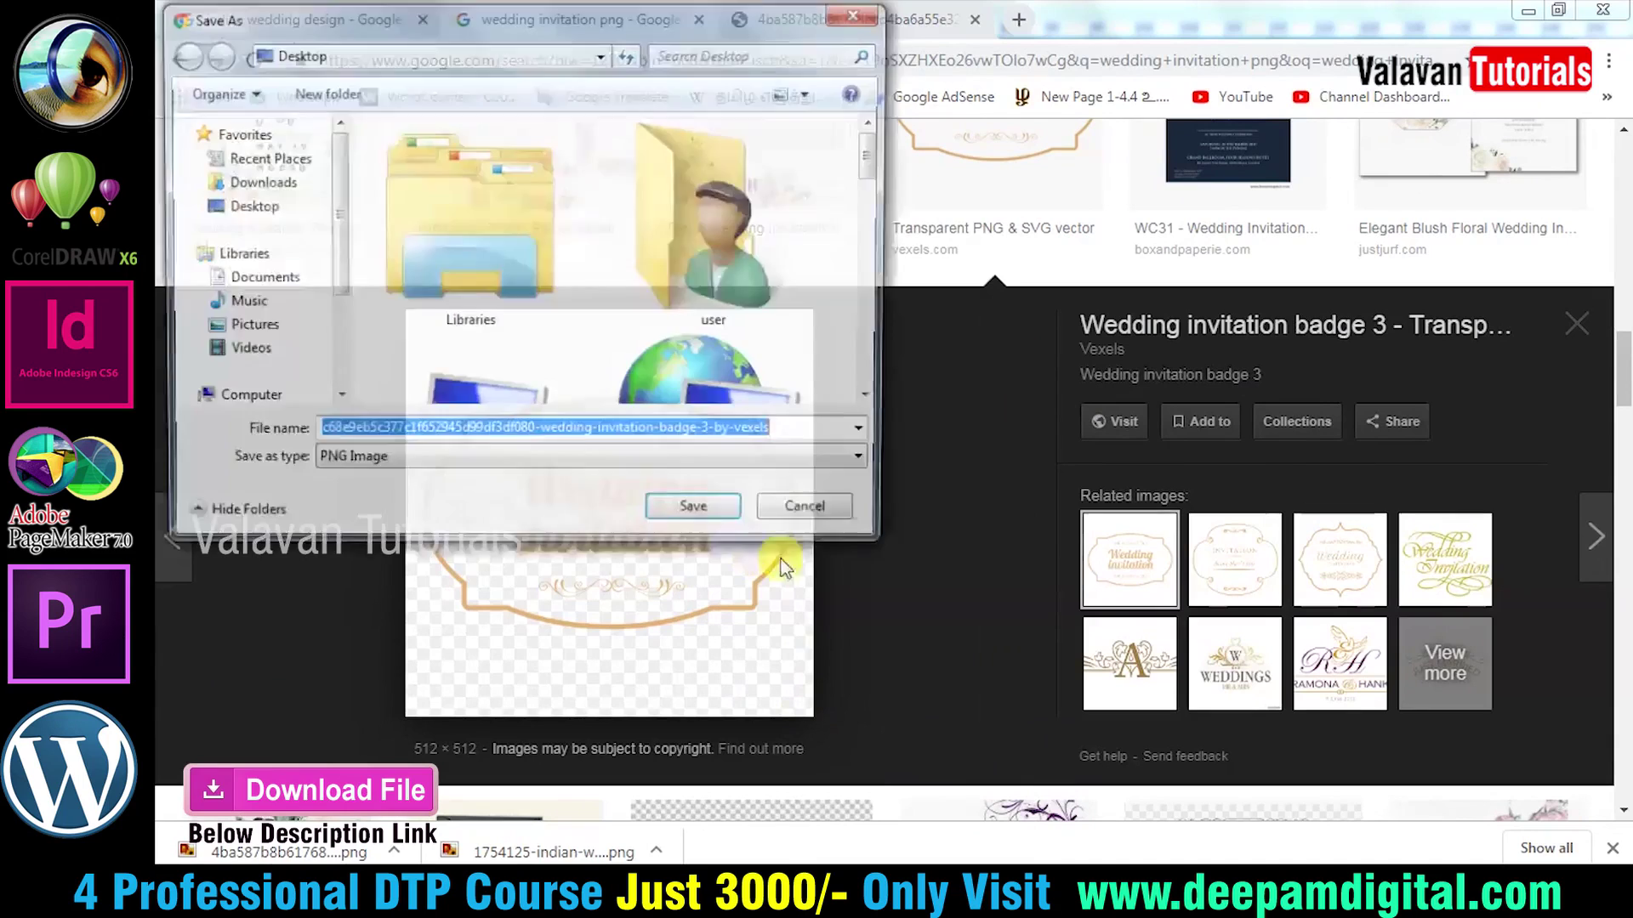
{"action": "left_click", "coordinate": [711, 516]}
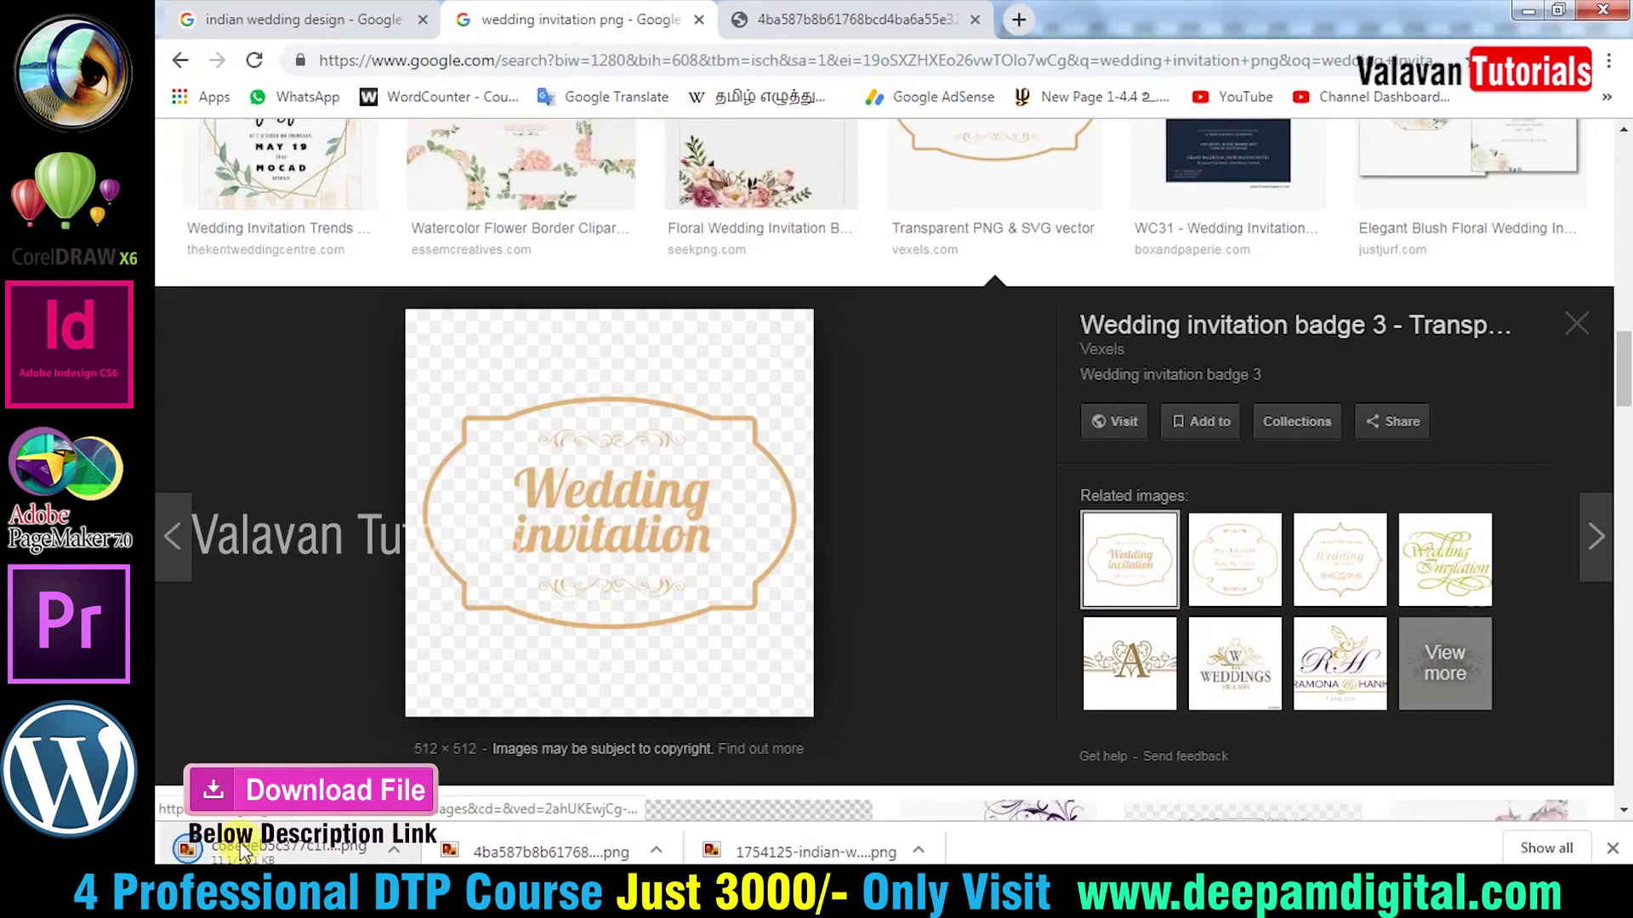
{"action": "left_click", "coordinate": [272, 850]}
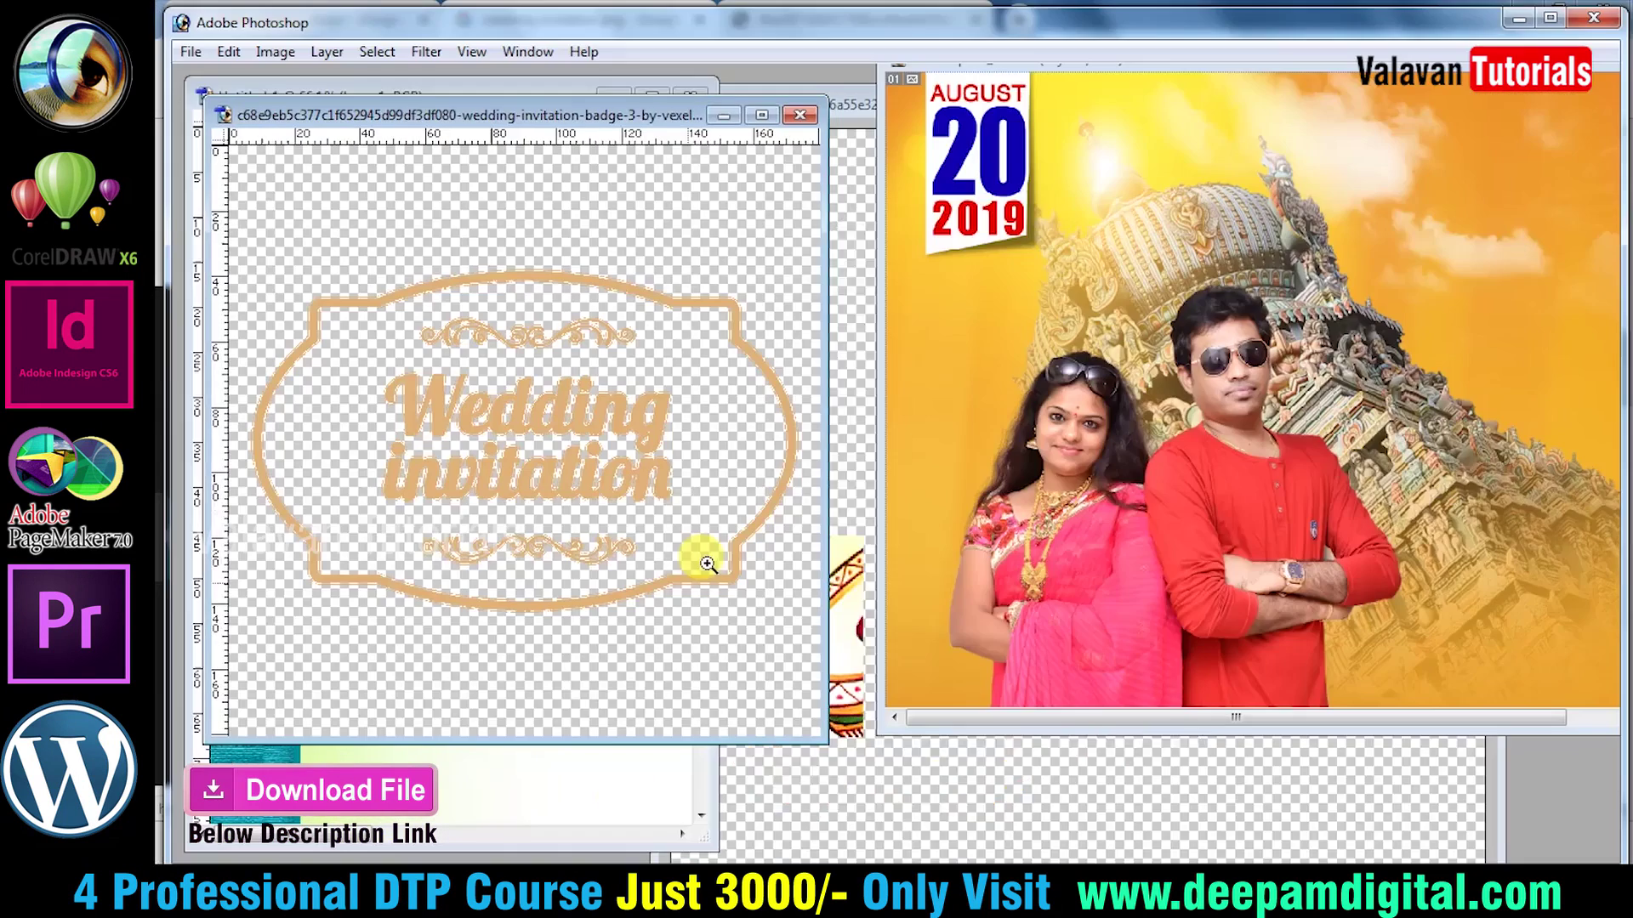
Copy the 'Wedding invitation' lettering from the badge, paste it into the card and enlarge it.
{"action": "key", "text": "f"}
{"action": "left_click", "coordinate": [1068, 499]}
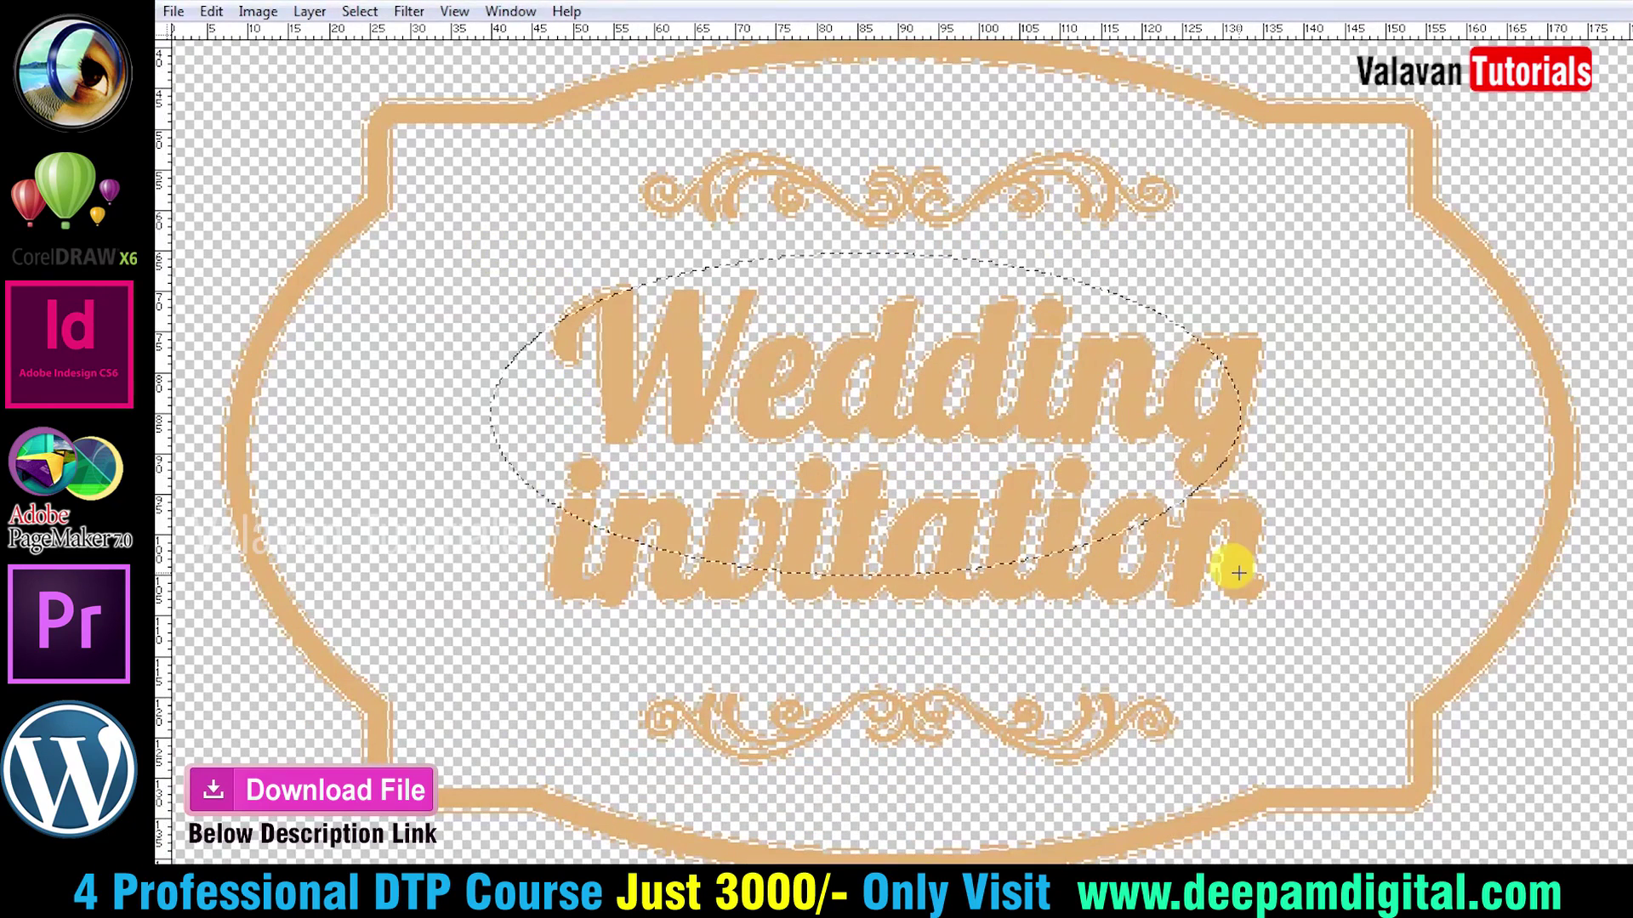
{"action": "left_click_drag", "start_coordinate": [498, 258], "coordinate": [1330, 627]}
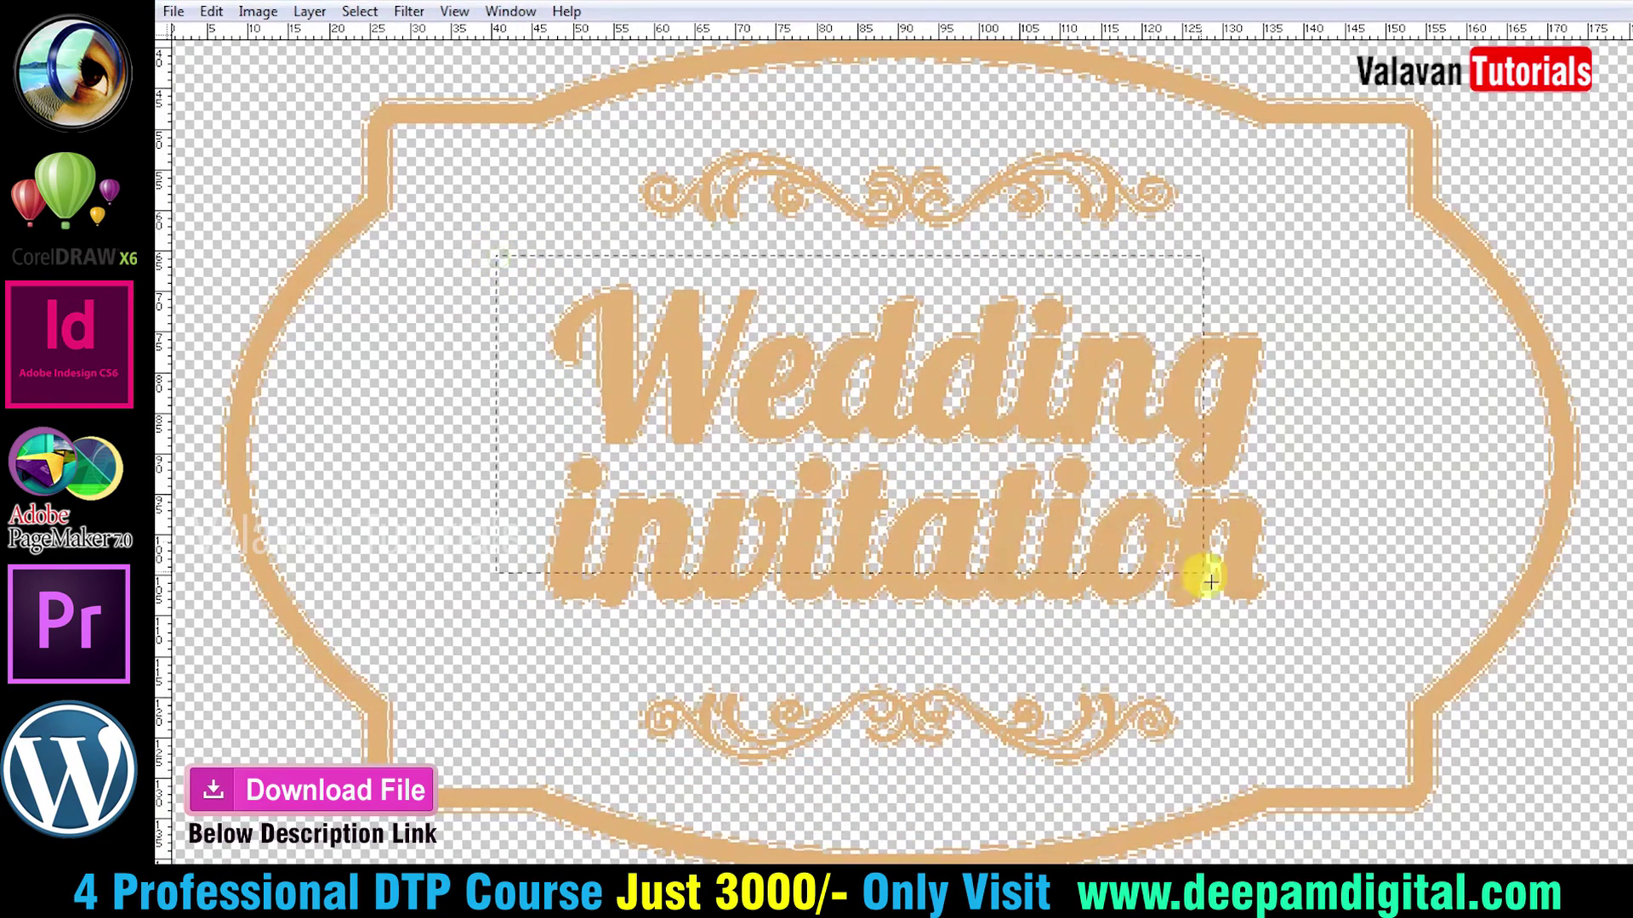
{"action": "key", "text": "Delete"}
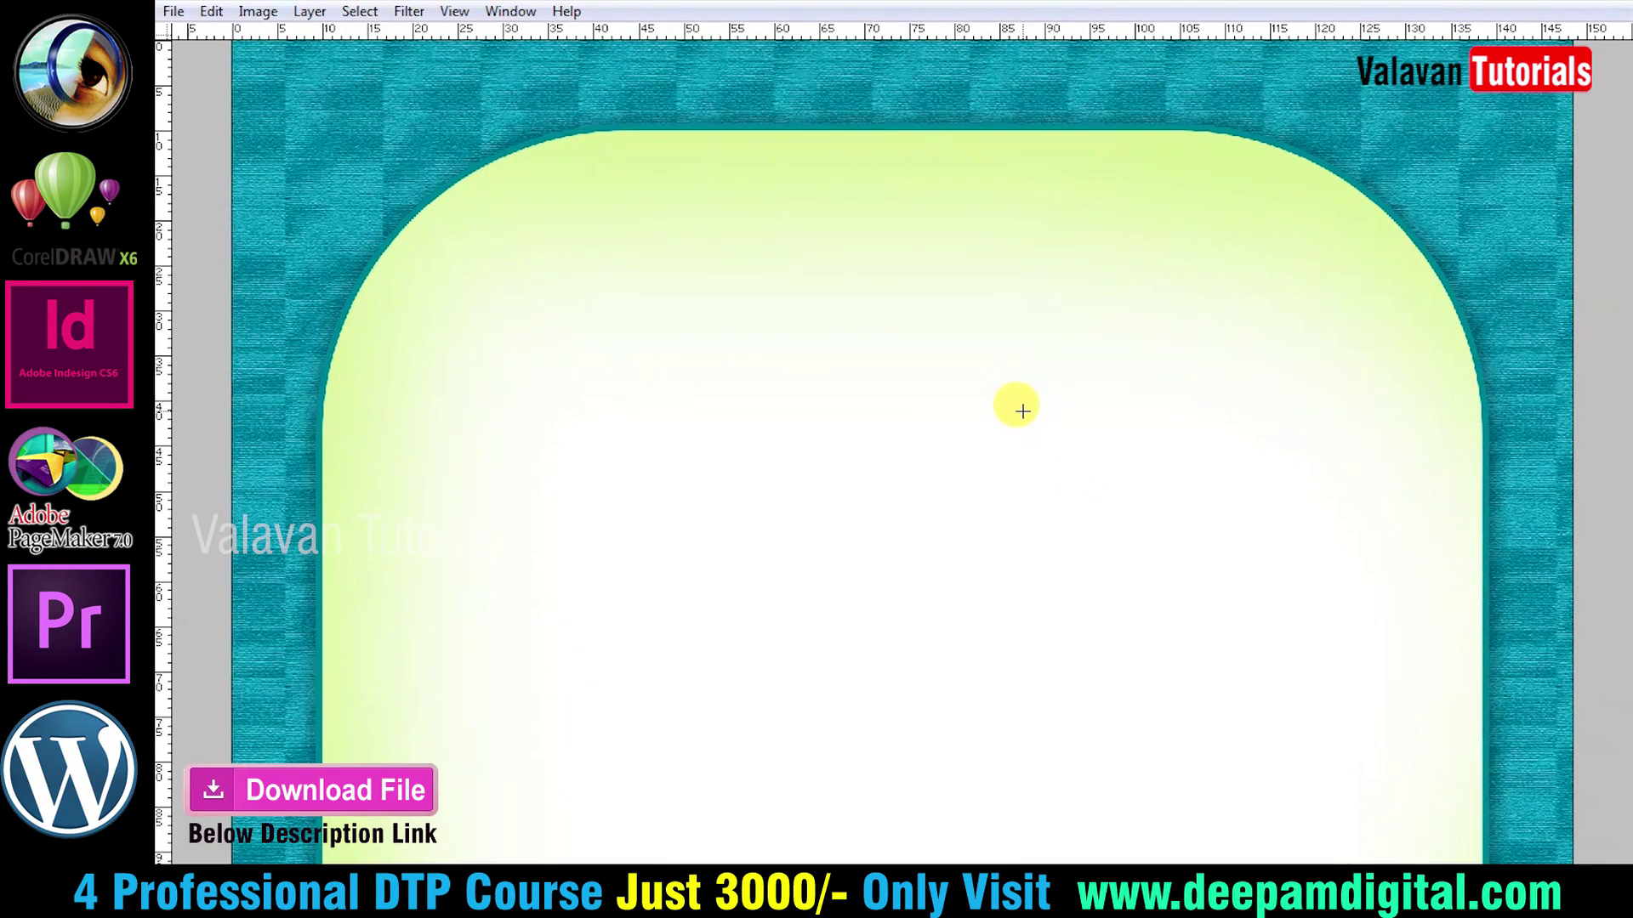
{"action": "key", "text": "ctrl+v"}
{"action": "key", "text": "ctrl+t"}
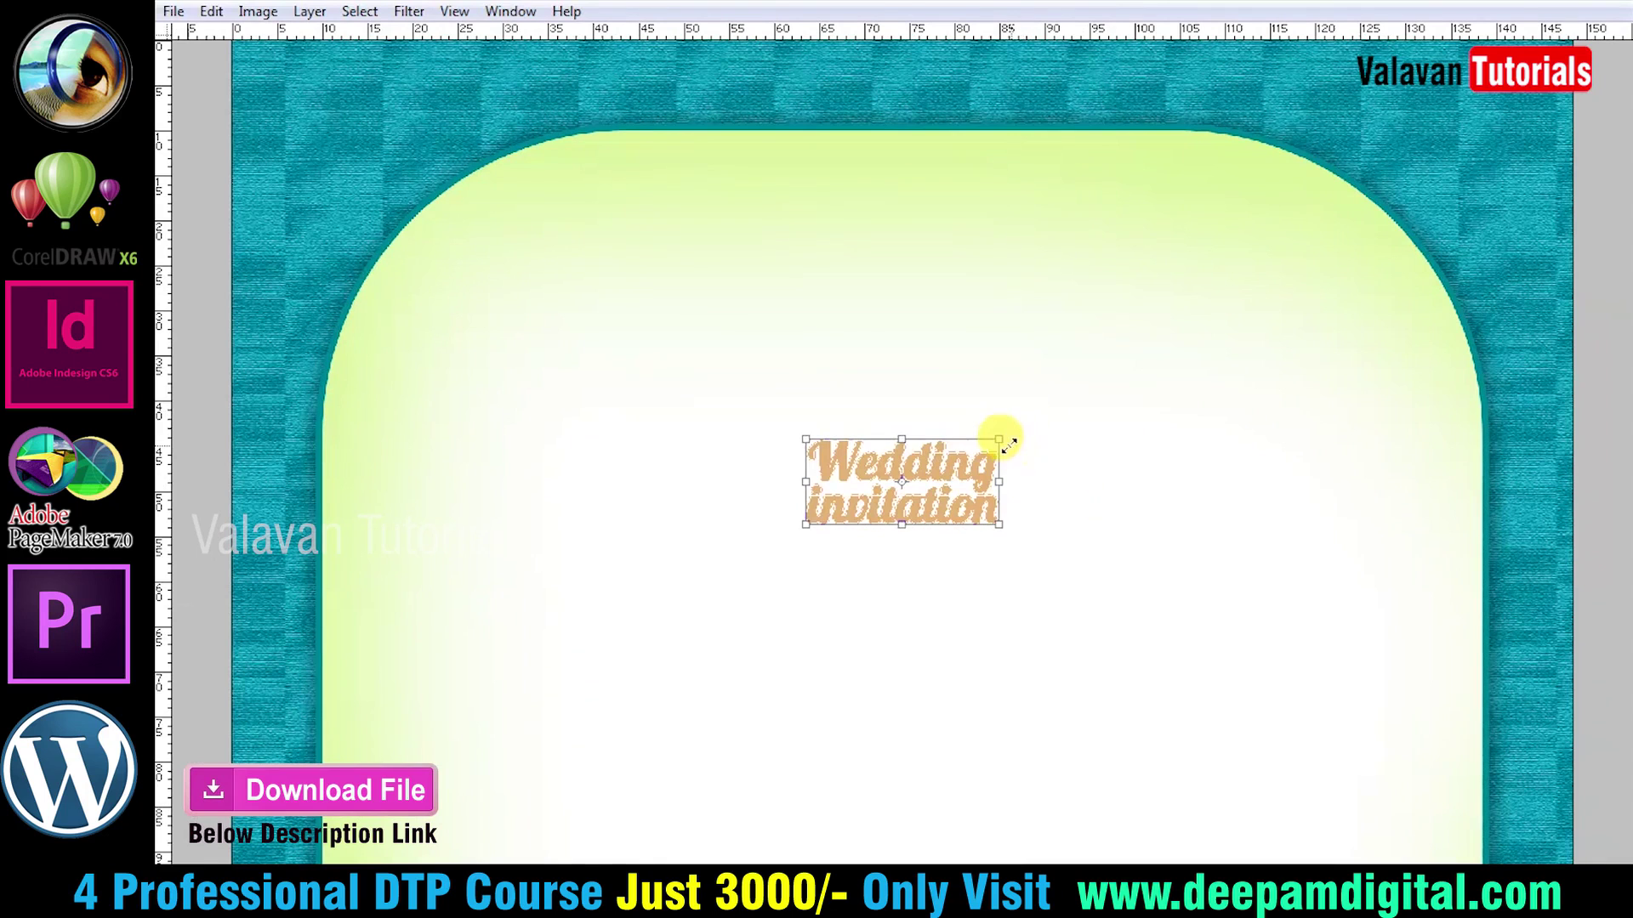
{"action": "left_click_drag", "start_coordinate": [999, 436], "coordinate": [1163, 366]}
{"action": "key", "text": "Return"}
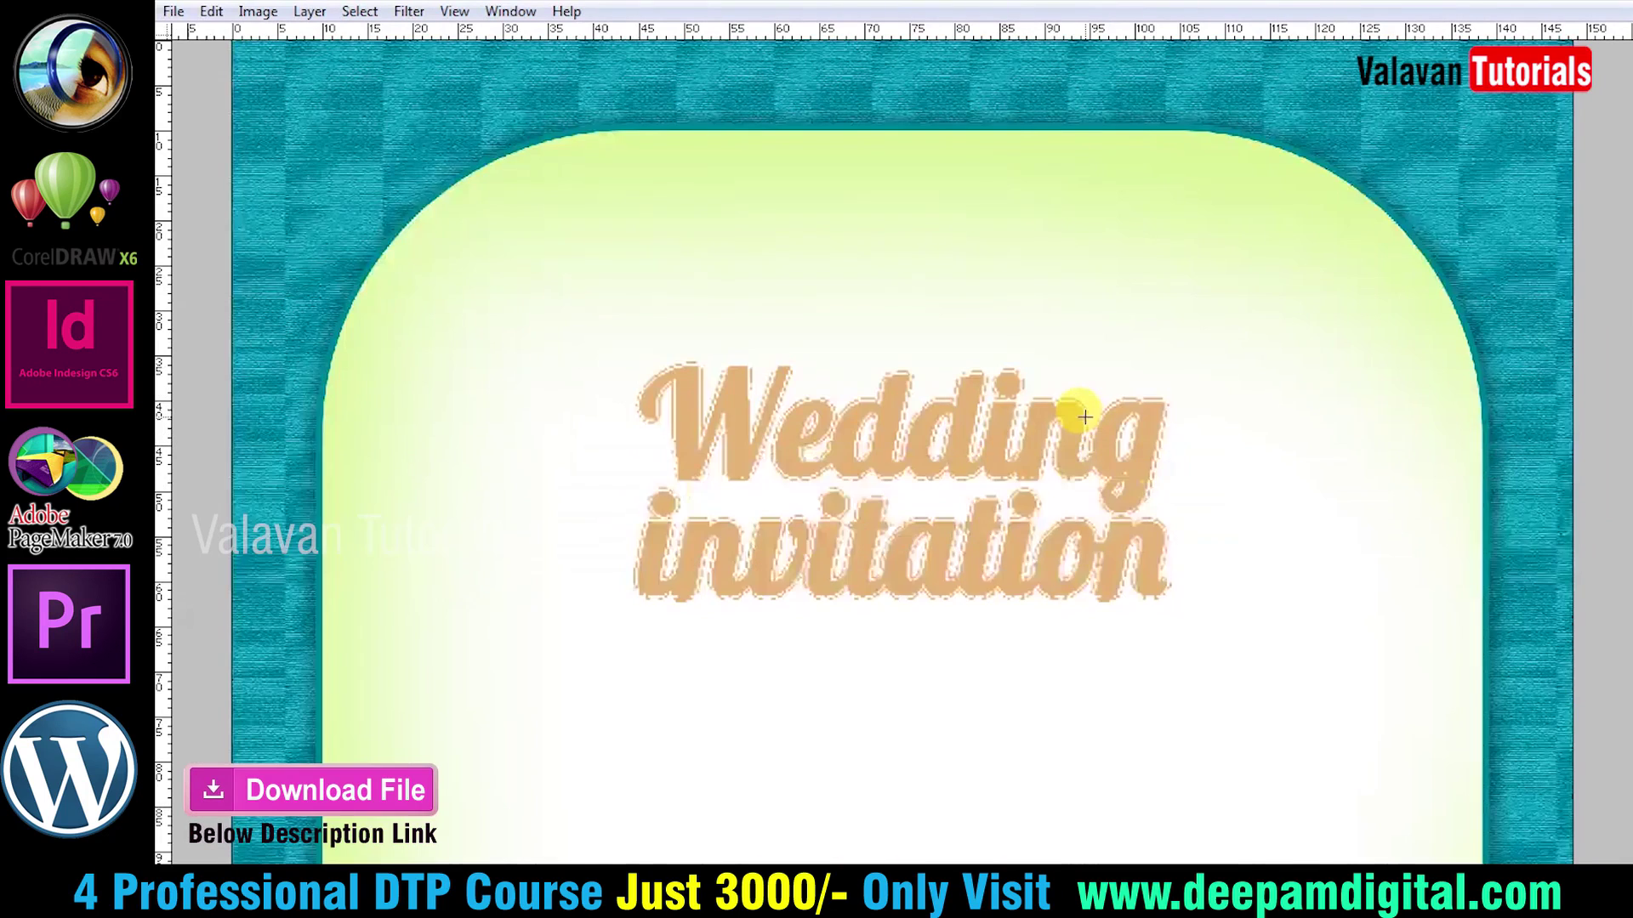
Move the title to the top and fill it dark teal 005E68, then fit the card on screen.
{"action": "key", "text": "alt+BackSpace"}
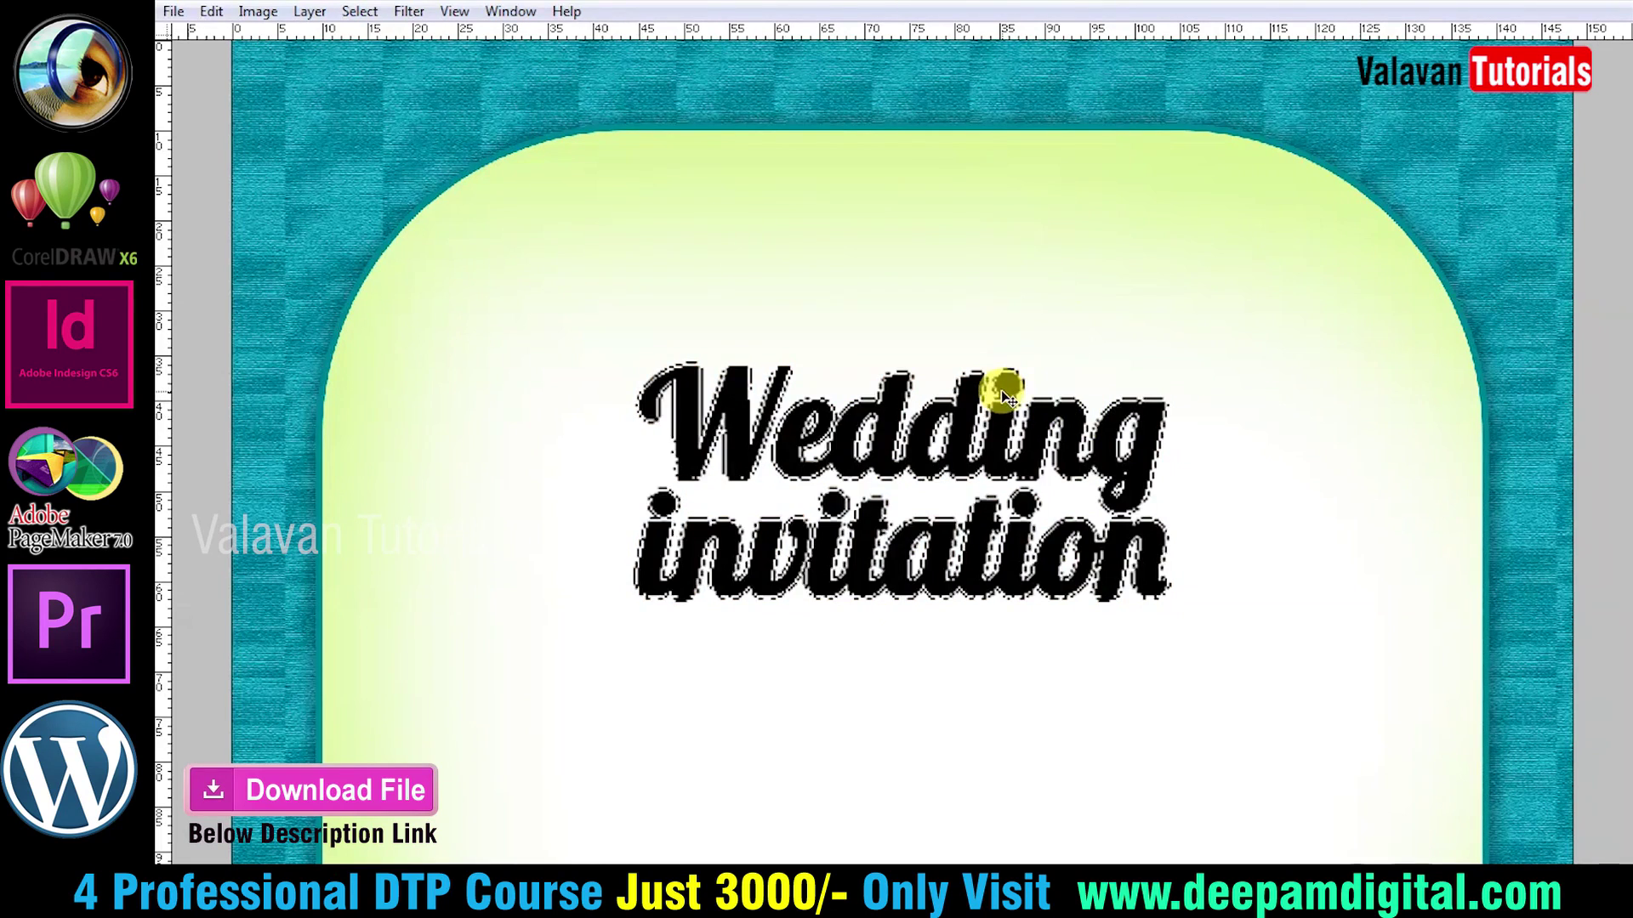
{"action": "left_click_drag", "start_coordinate": [1001, 390], "coordinate": [1091, 220]}
{"action": "left_click", "coordinate": [286, 492]}
{"action": "left_click", "coordinate": [260, 558]}
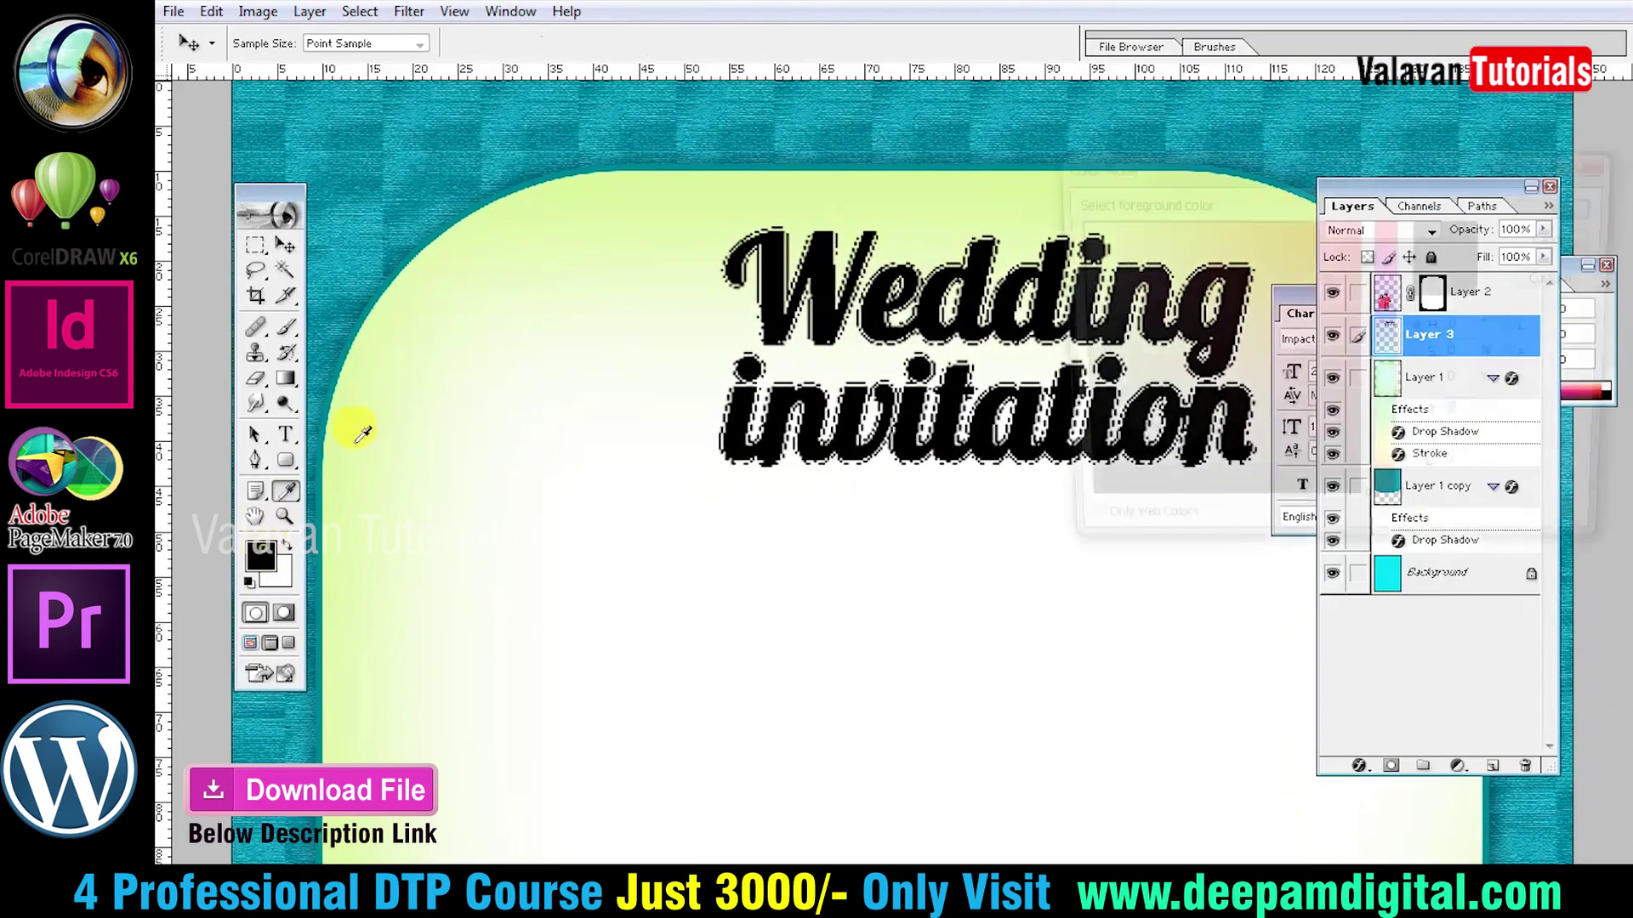
{"action": "left_click_drag", "start_coordinate": [1319, 335], "coordinate": [1361, 395]}
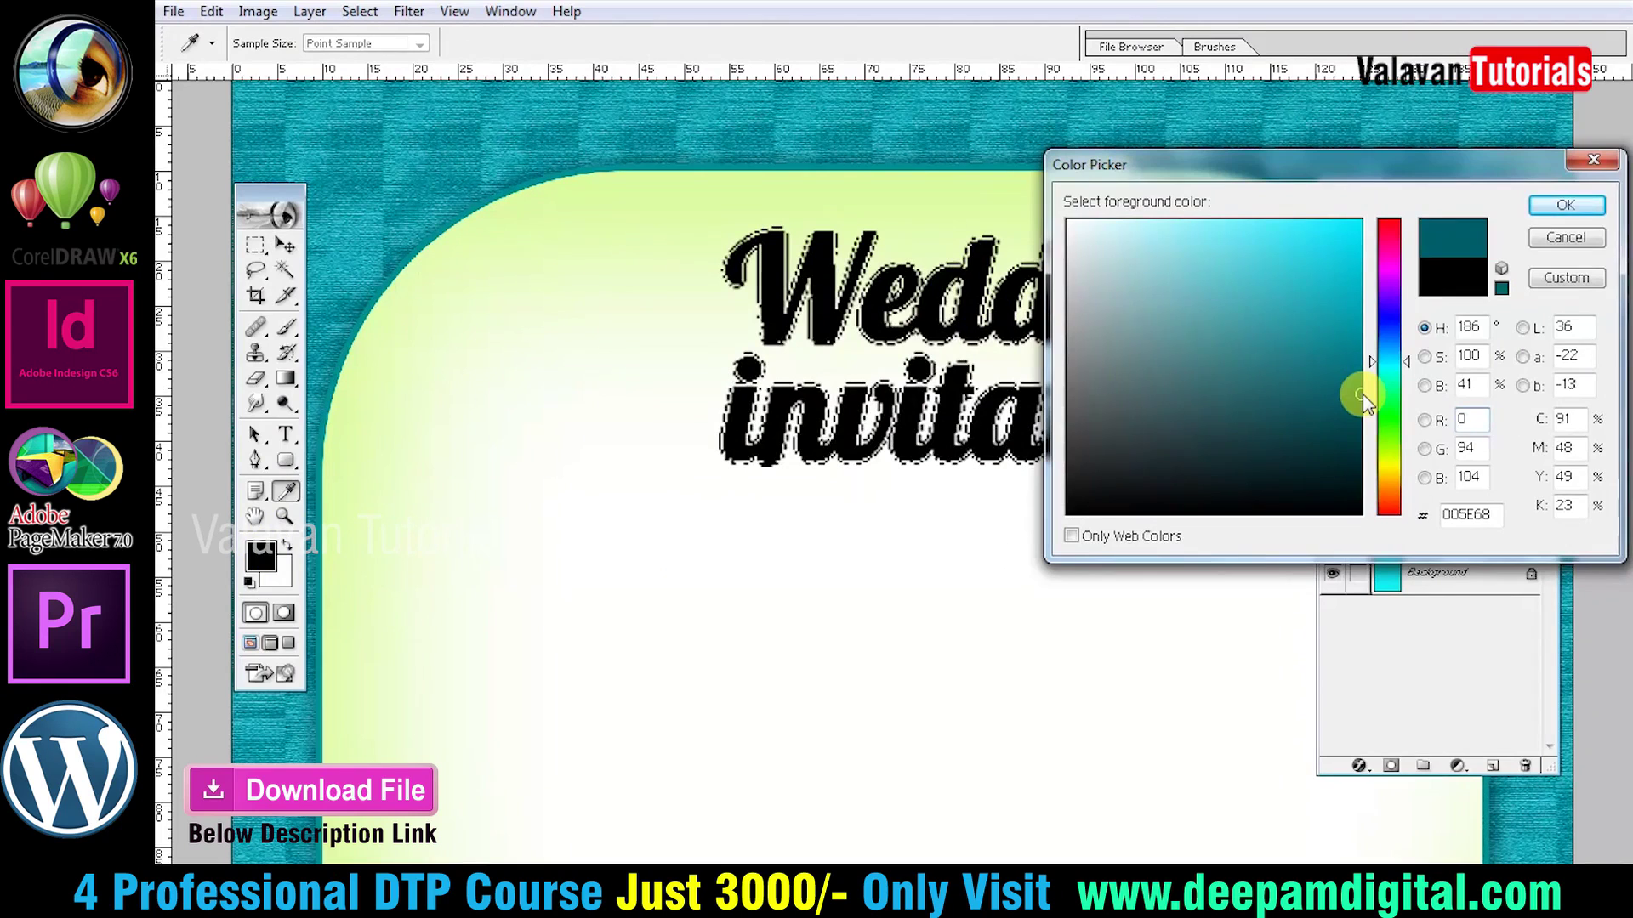
{"action": "key", "text": "Return"}
{"action": "key", "text": "v"}
{"action": "key", "text": "alt+BackSpace"}
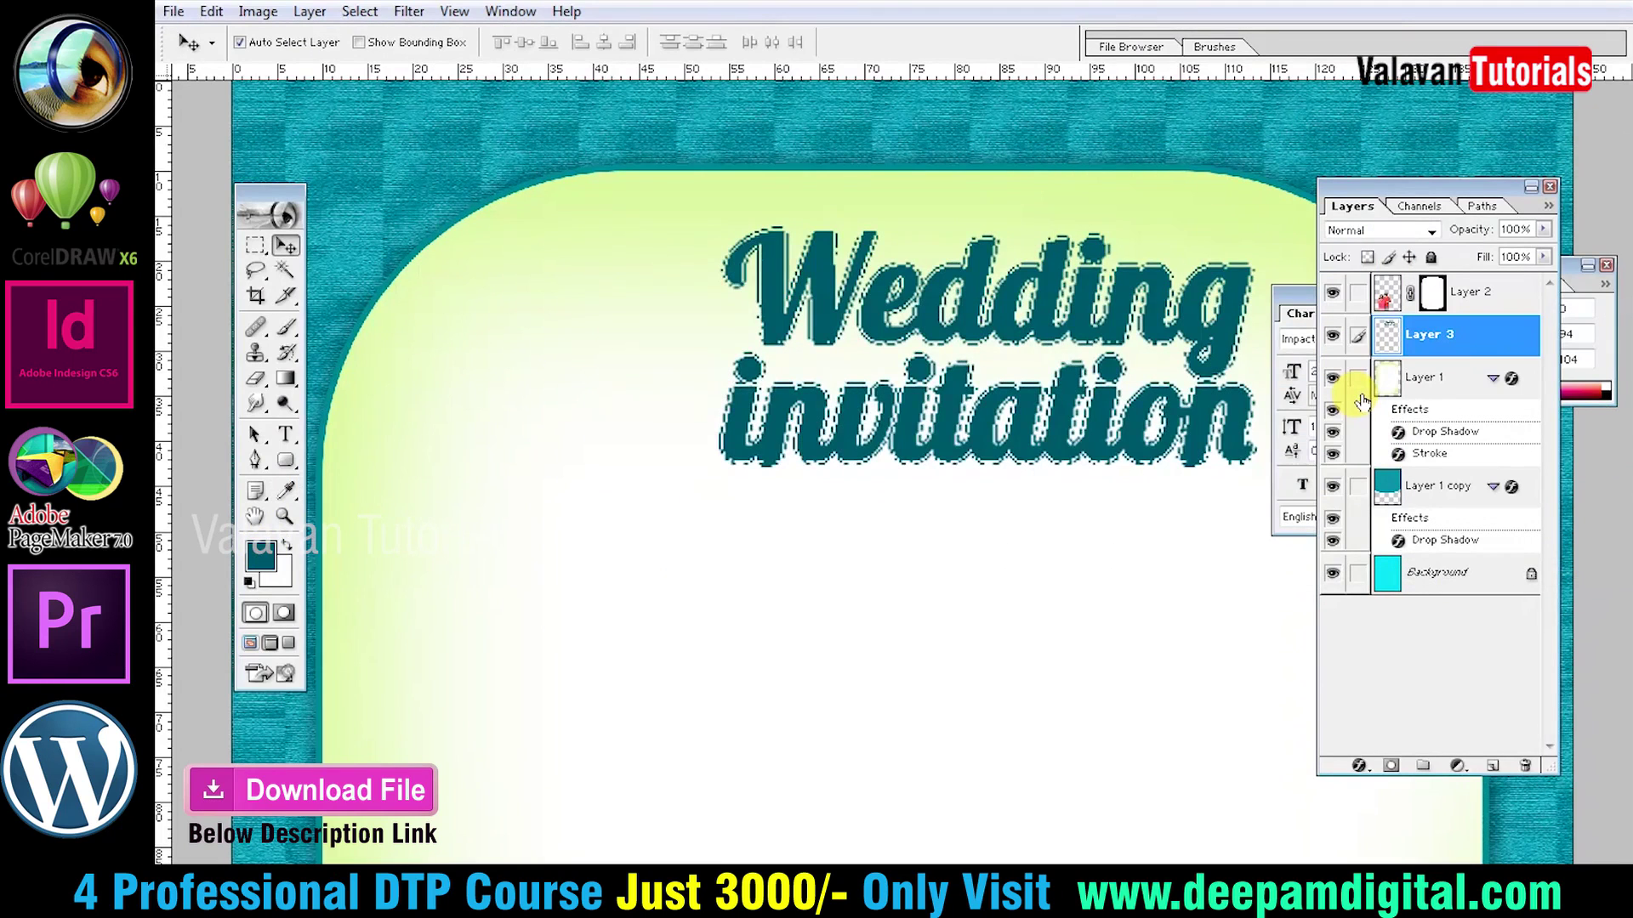
{"action": "key", "text": "ctrl+d"}
{"action": "key", "text": "ctrl+0"}
{"action": "key", "text": "Tab"}
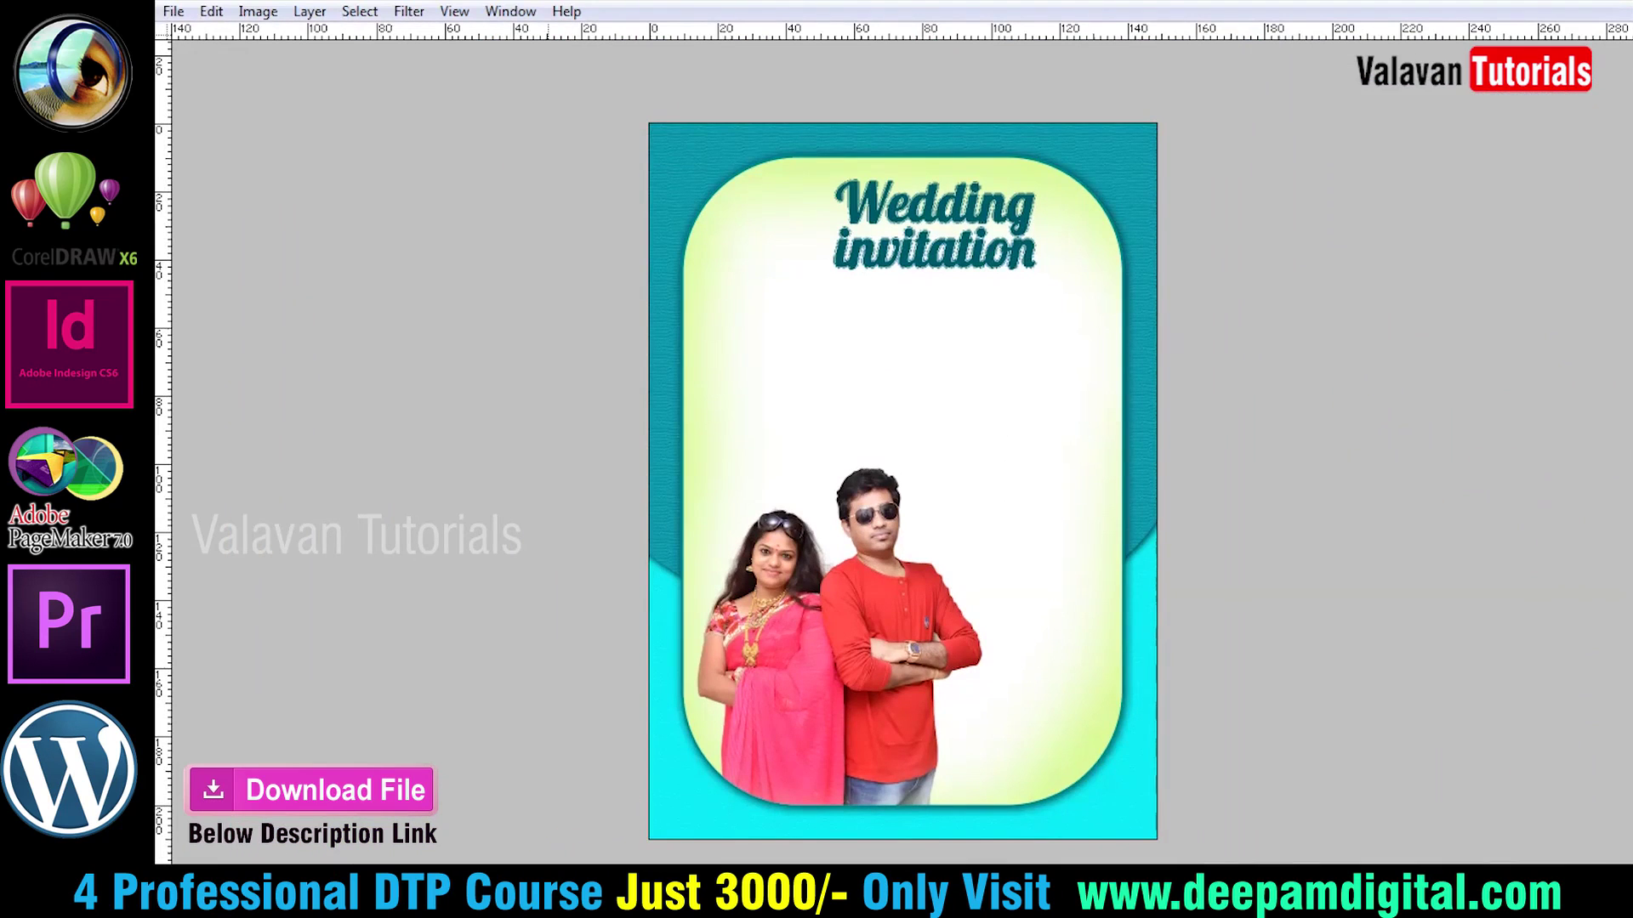
Back in Chrome, save the teal circular floral frame PNG from the design results to the Desktop.
{"action": "key", "text": "alt+Tab"}
{"action": "left_click", "coordinate": [297, 18]}
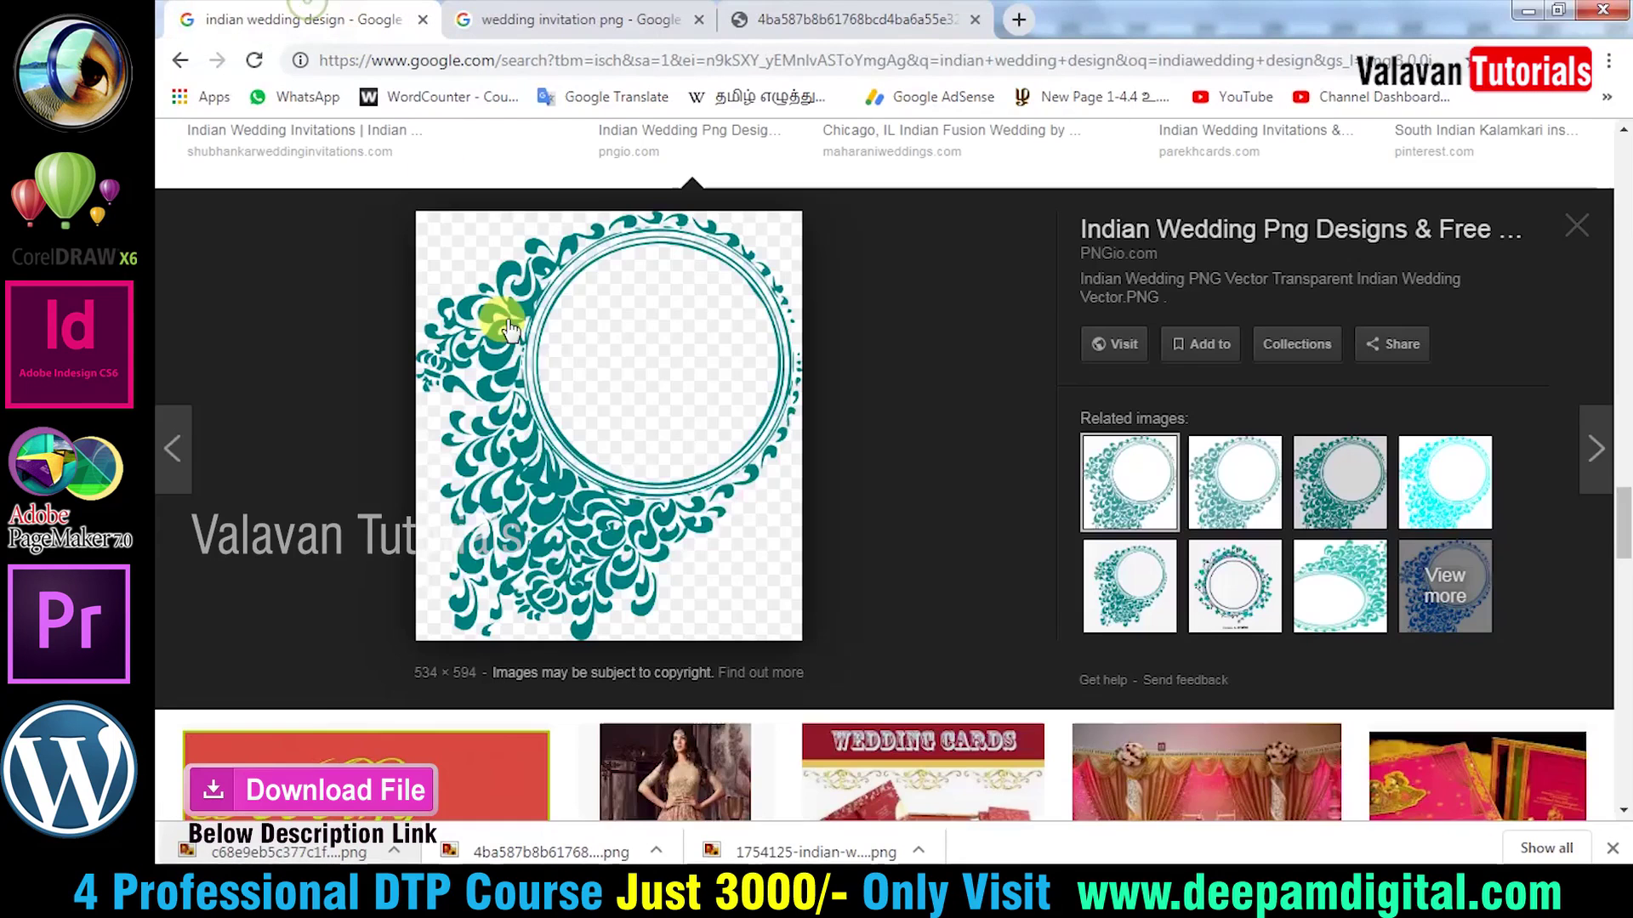
{"action": "right_click", "coordinate": [501, 372]}
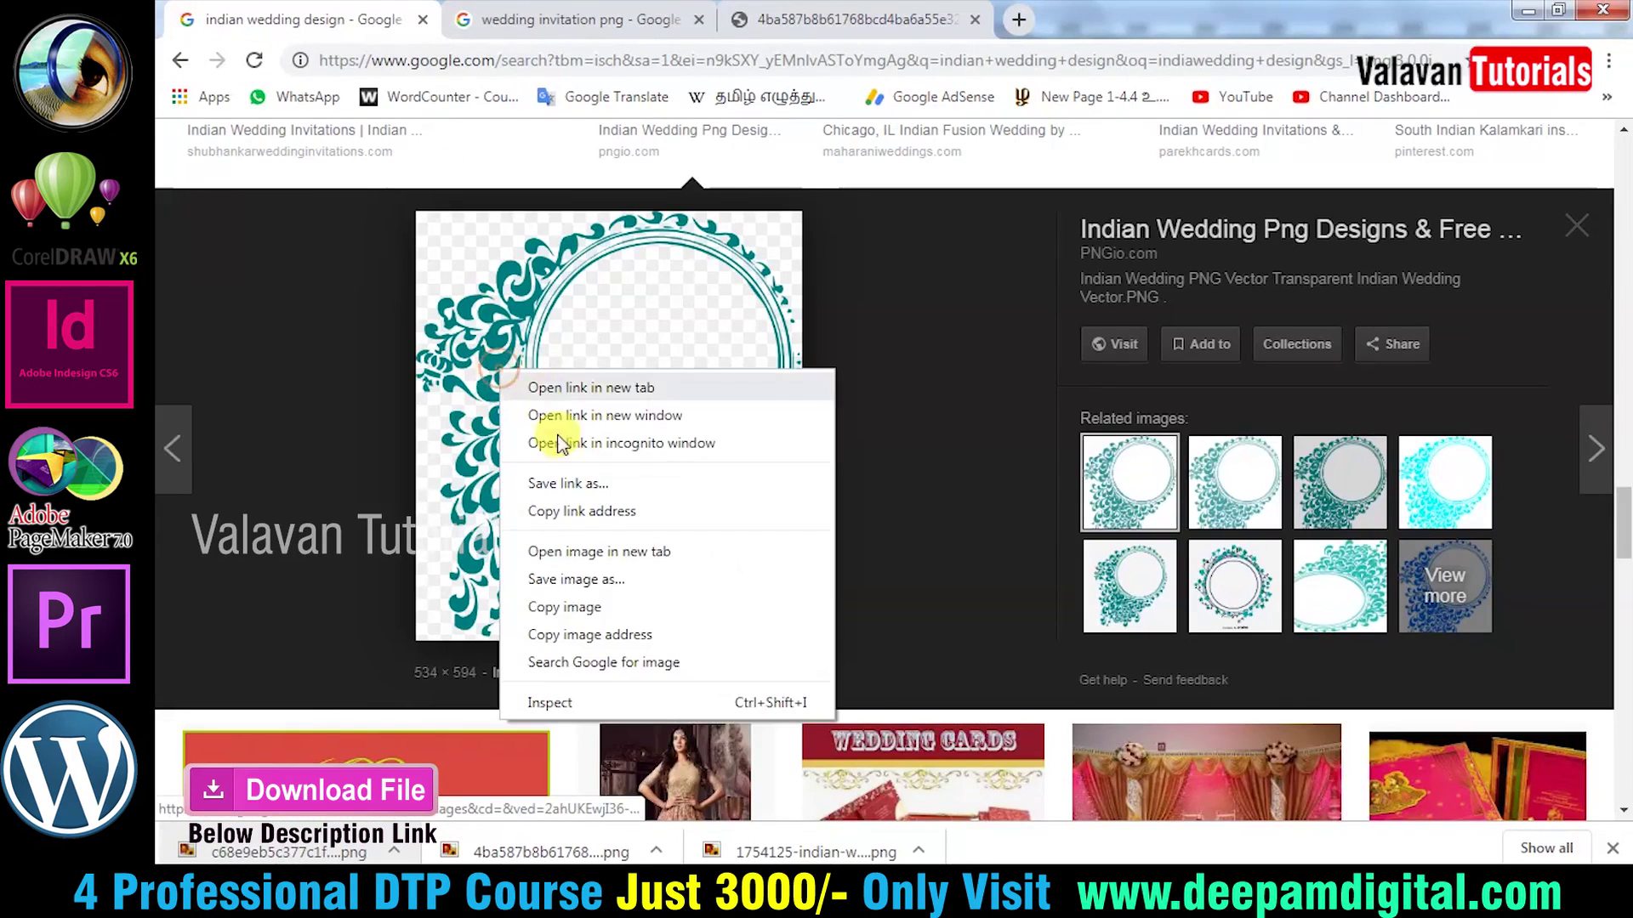
{"action": "left_click", "coordinate": [601, 581]}
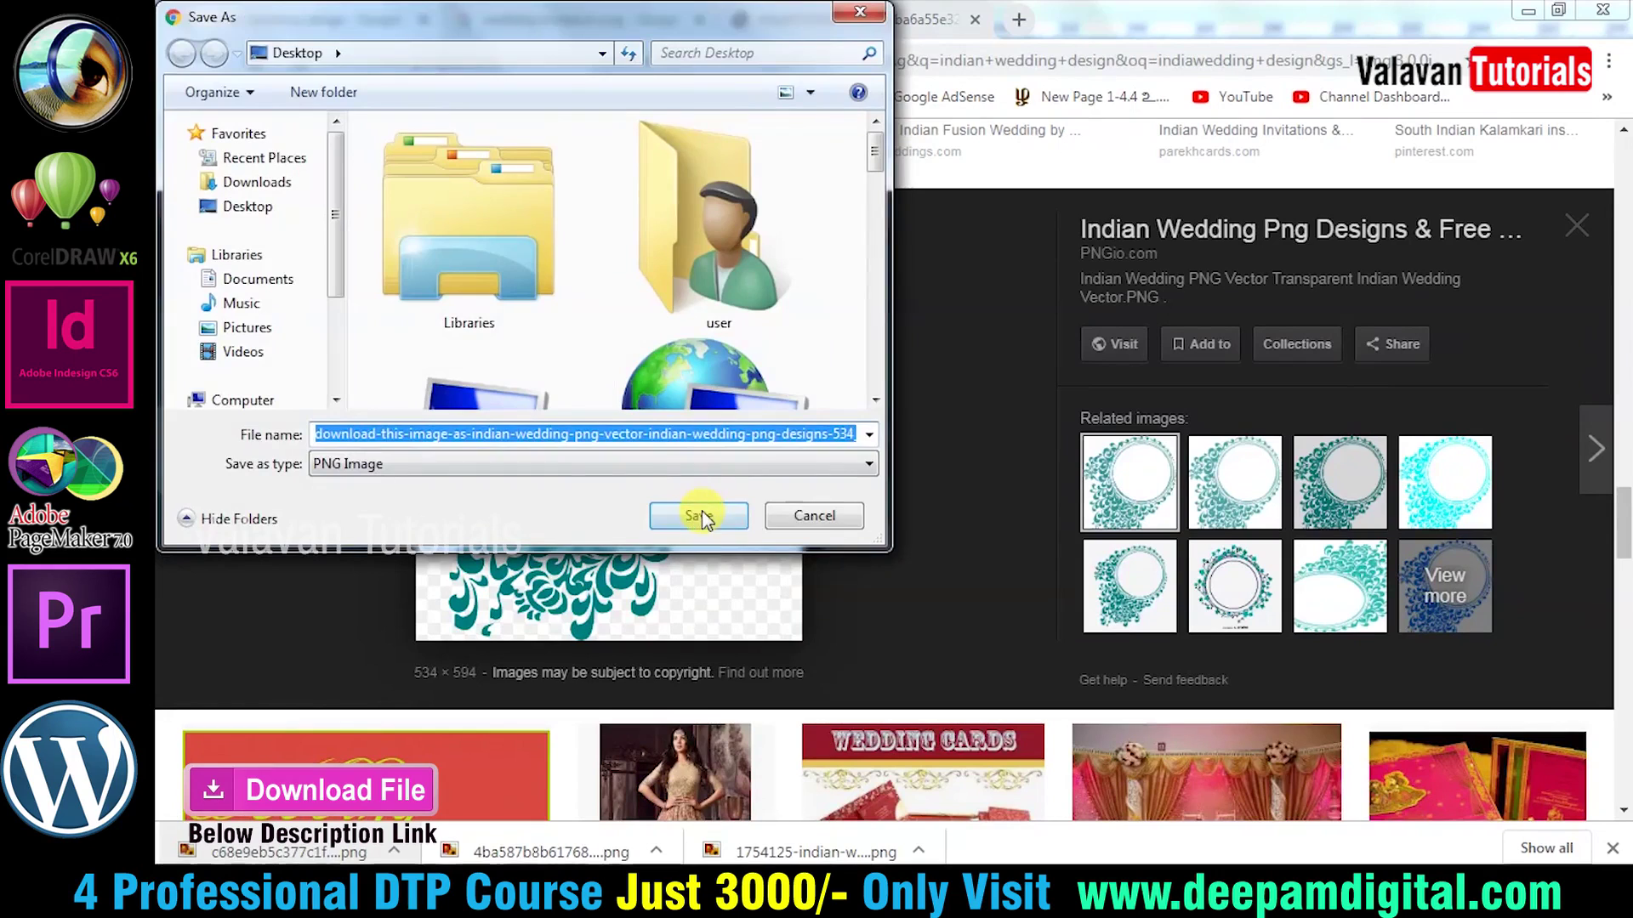
{"action": "left_click", "coordinate": [696, 512]}
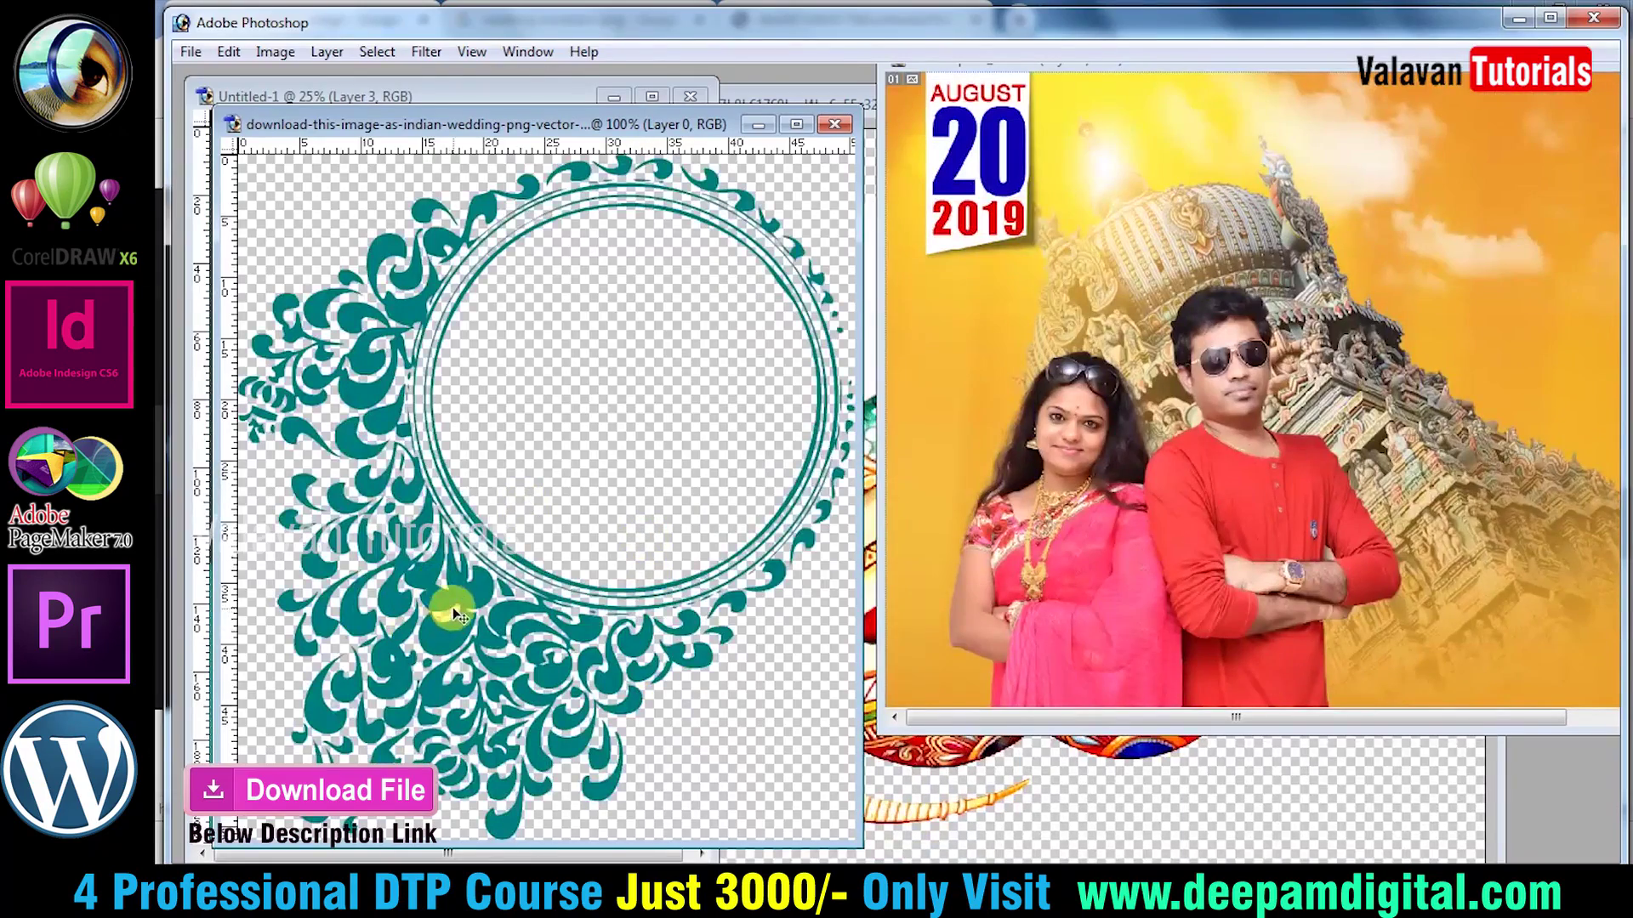
Drag the floral frame into the card, enlarge it, rotate it 180° and place it behind the couple.
{"action": "left_click_drag", "start_coordinate": [452, 607], "coordinate": [537, 603]}
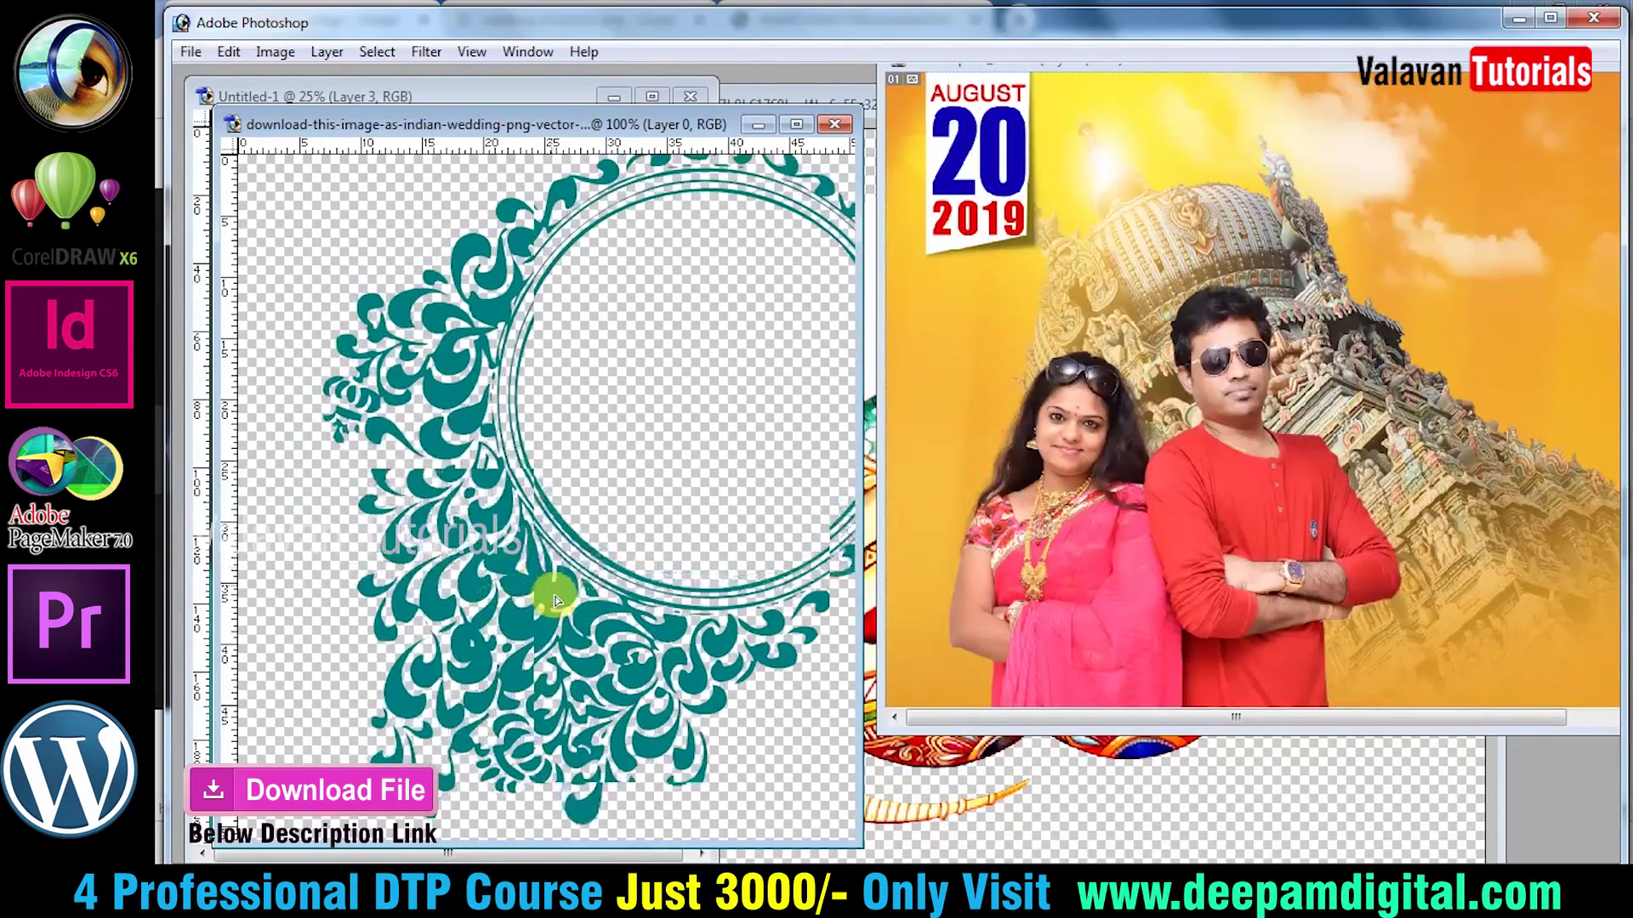
{"action": "left_click_drag", "start_coordinate": [634, 126], "coordinate": [1226, 120]}
{"action": "left_click_drag", "start_coordinate": [1088, 304], "coordinate": [595, 351]}
{"action": "key", "text": "ctrl+t"}
{"action": "mouse_move", "coordinate": [1125, 297]}
{"action": "left_mouse_down"}
{"action": "mouse_move", "coordinate": [1188, 219]}
{"action": "mouse_move", "coordinate": [834, 515]}
{"action": "left_mouse_up"}
{"action": "mouse_move", "coordinate": [1063, 382]}
{"action": "left_mouse_down"}
{"action": "mouse_move", "coordinate": [989, 478]}
{"action": "mouse_move", "coordinate": [1017, 410]}
{"action": "left_mouse_up"}
{"action": "key", "text": "Return"}
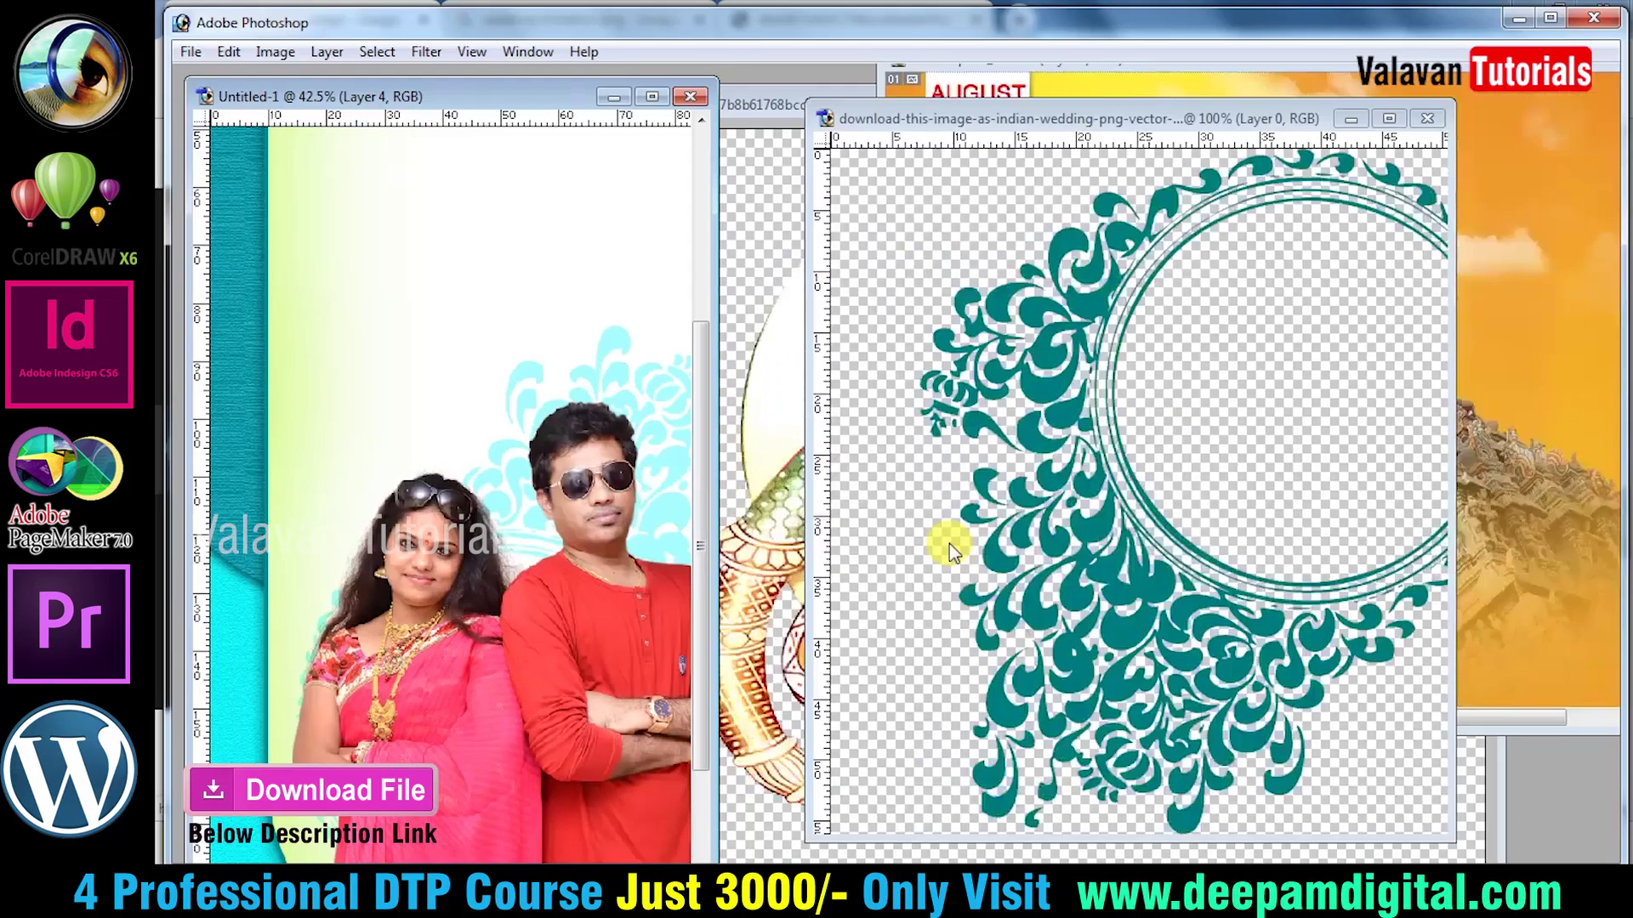
Nudge the couple photo slightly, then zoom in on the title and fit the card on screen.
{"action": "key", "text": "ctrl+0"}
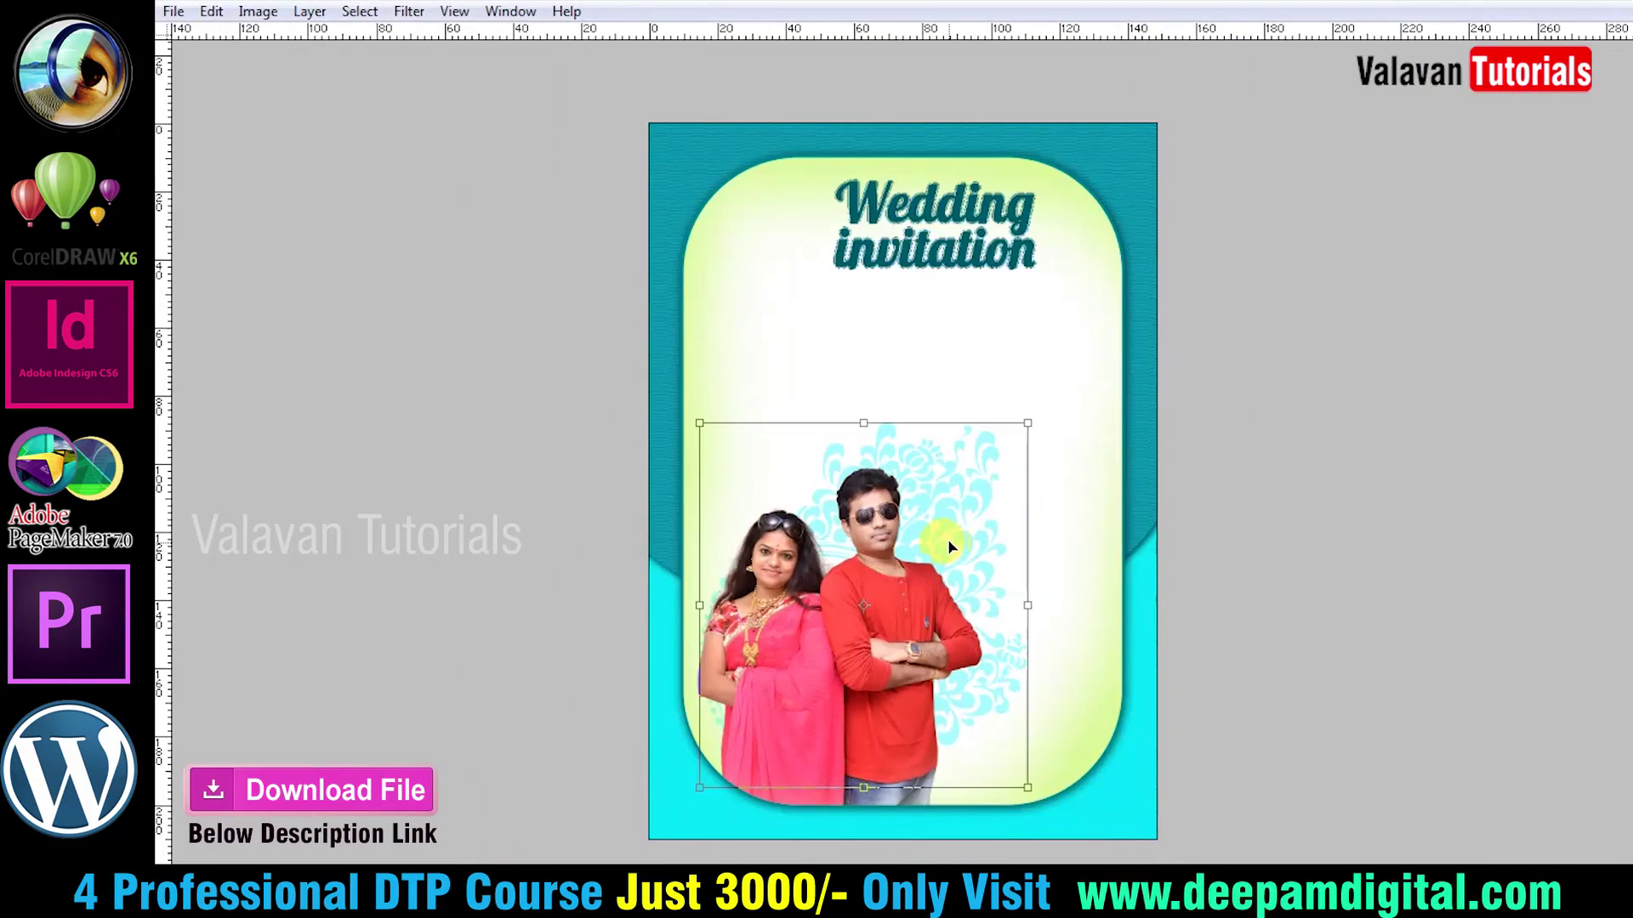
{"action": "left_click_drag", "start_coordinate": [939, 549], "coordinate": [953, 515]}
{"action": "key", "text": "Return"}
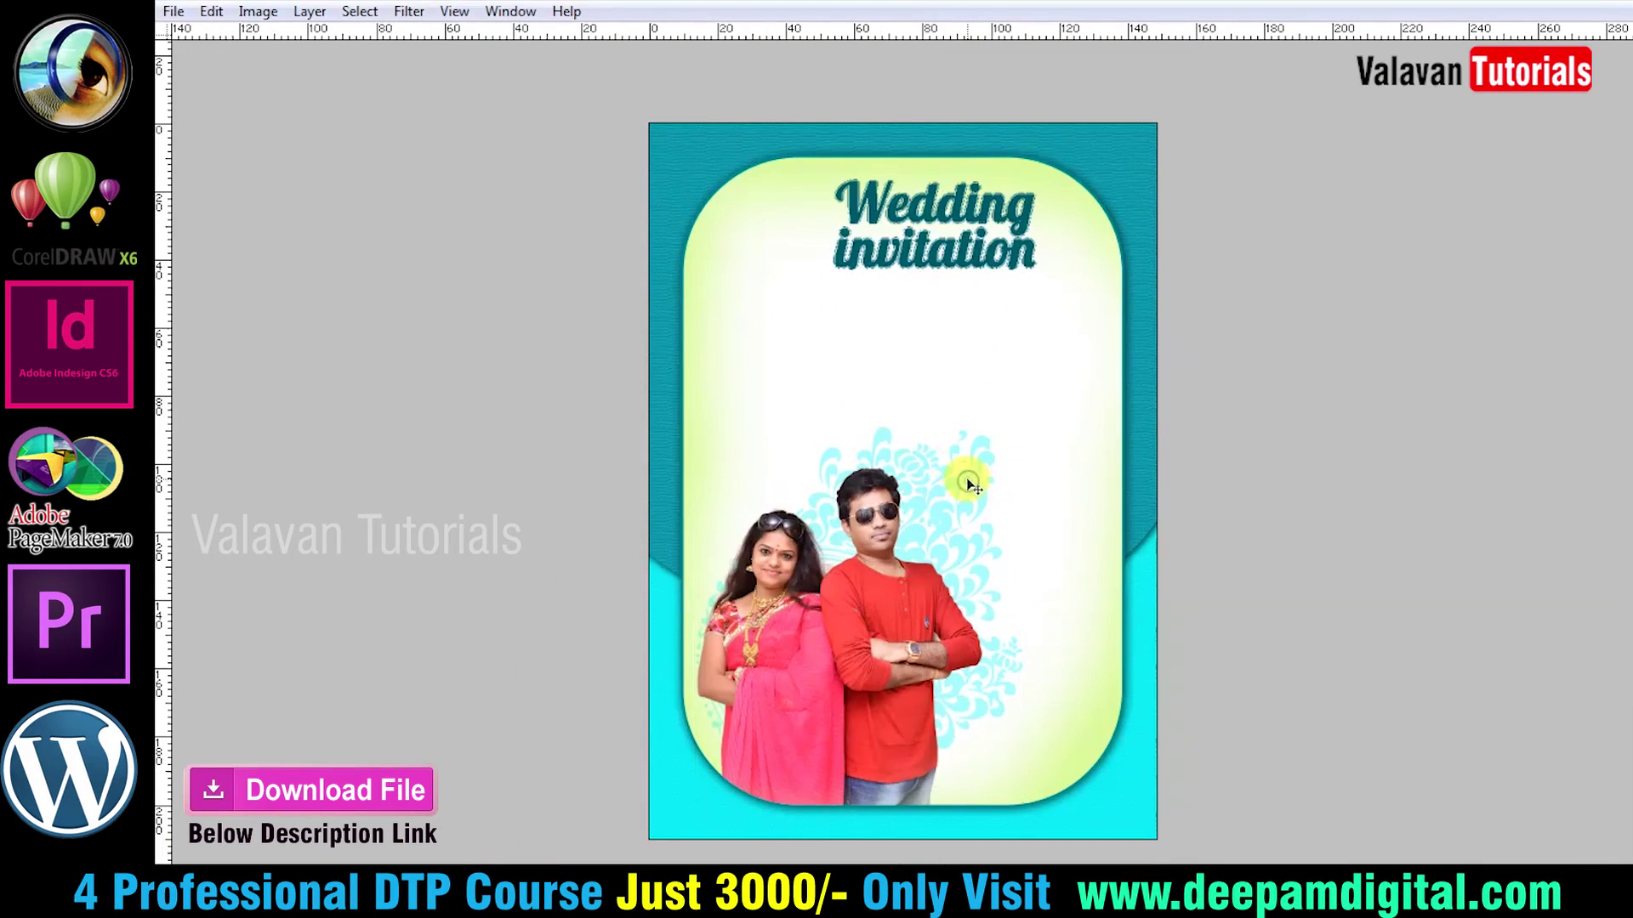
{"action": "key", "text": "z"}
{"action": "left_click", "coordinate": [950, 460]}
{"action": "right_click", "coordinate": [984, 445]}
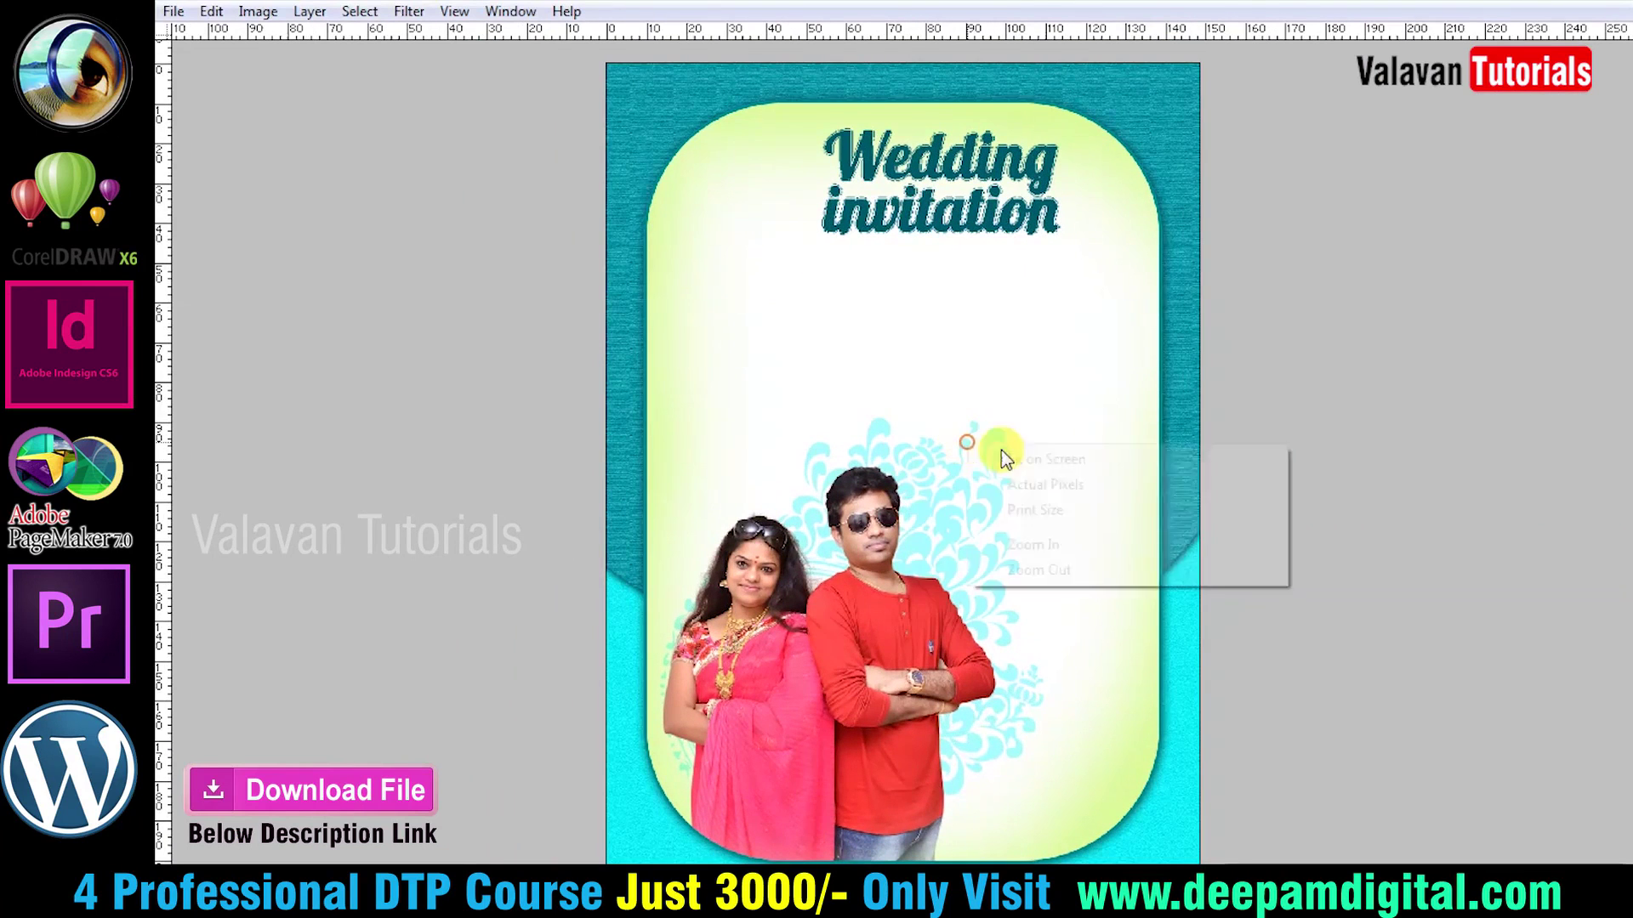
{"action": "left_click_drag", "start_coordinate": [1285, 435], "coordinate": [585, 167]}
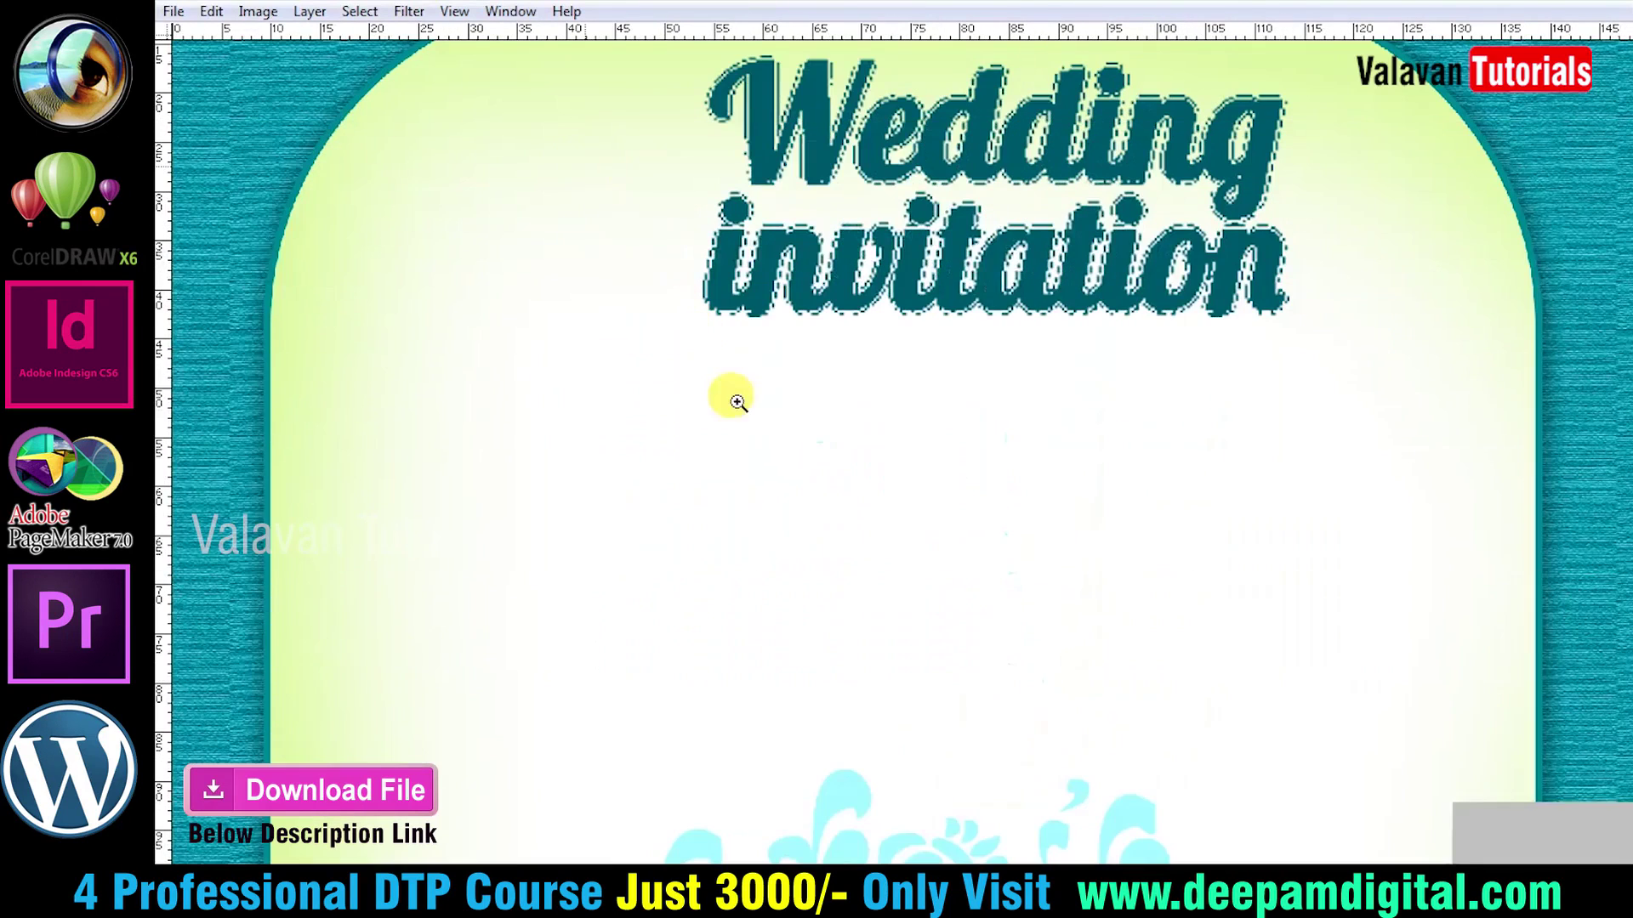
{"action": "right_click", "coordinate": [855, 365]}
{"action": "left_click", "coordinate": [915, 384]}
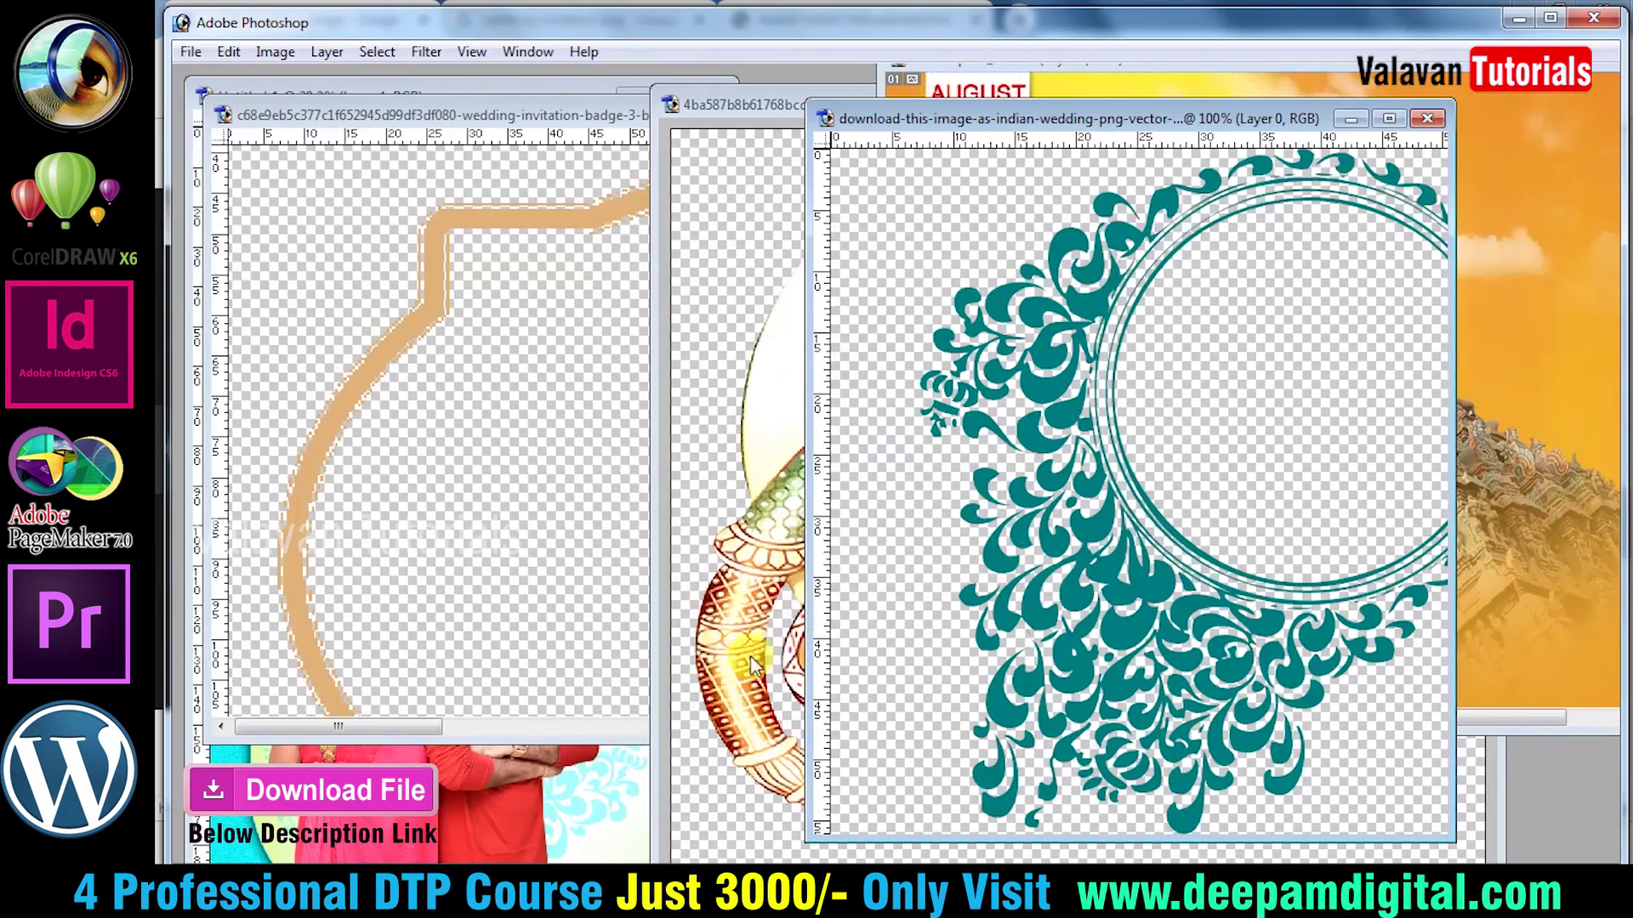
Drag the kalash clipart into the card, shrink it, and move it beside the title.
{"action": "left_click", "coordinate": [752, 666]}
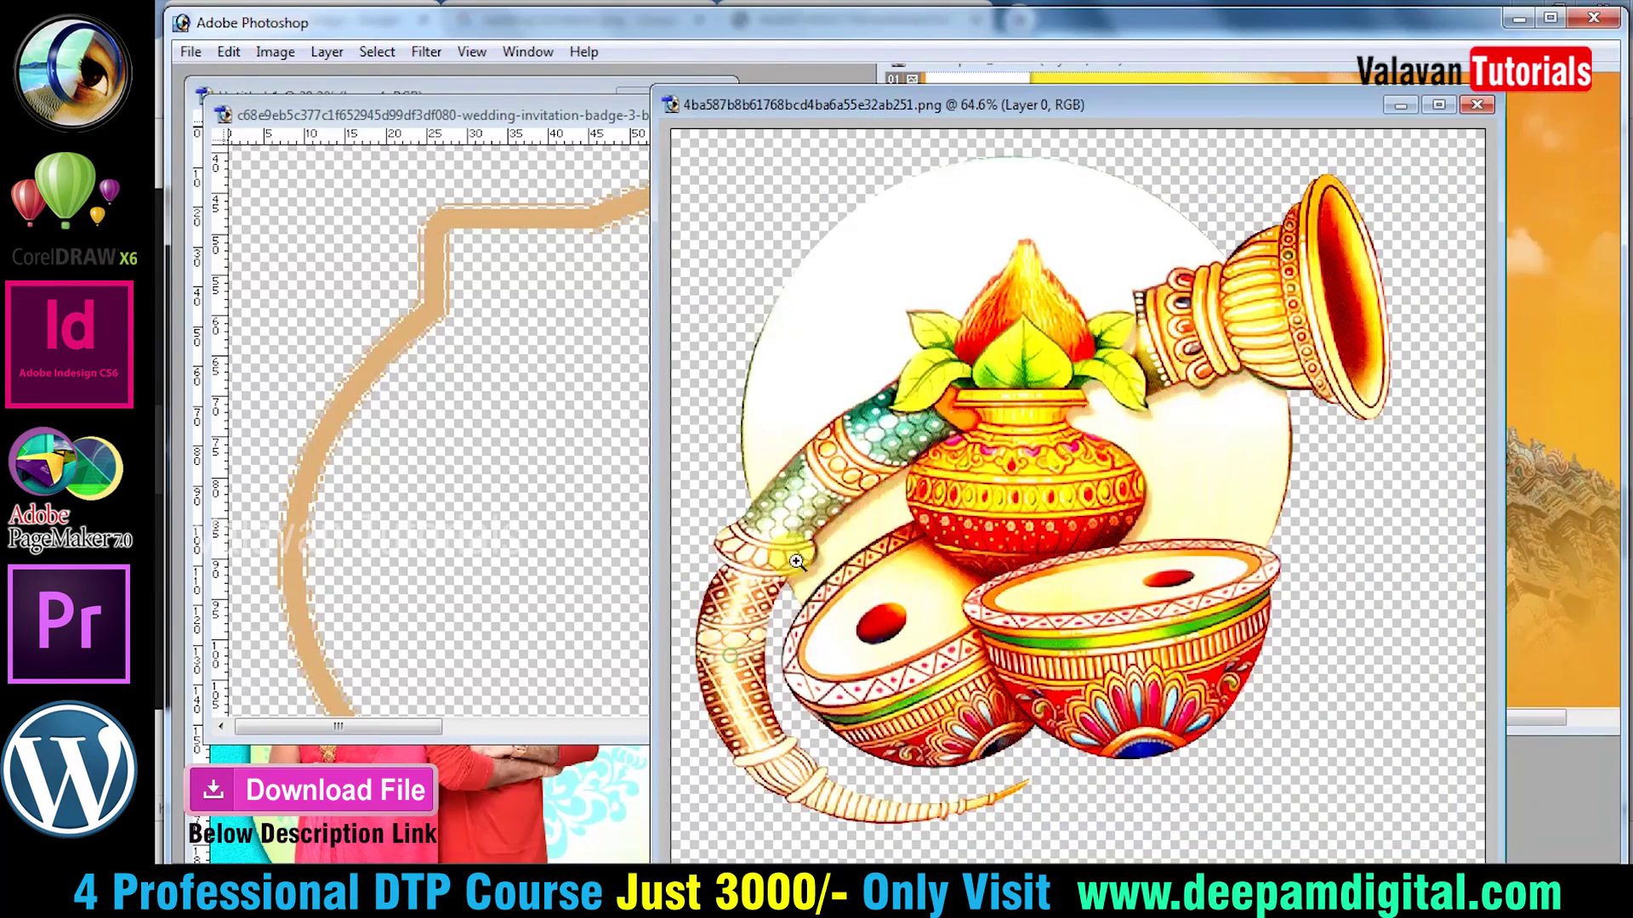
{"action": "left_click_drag", "start_coordinate": [999, 493], "coordinate": [513, 772]}
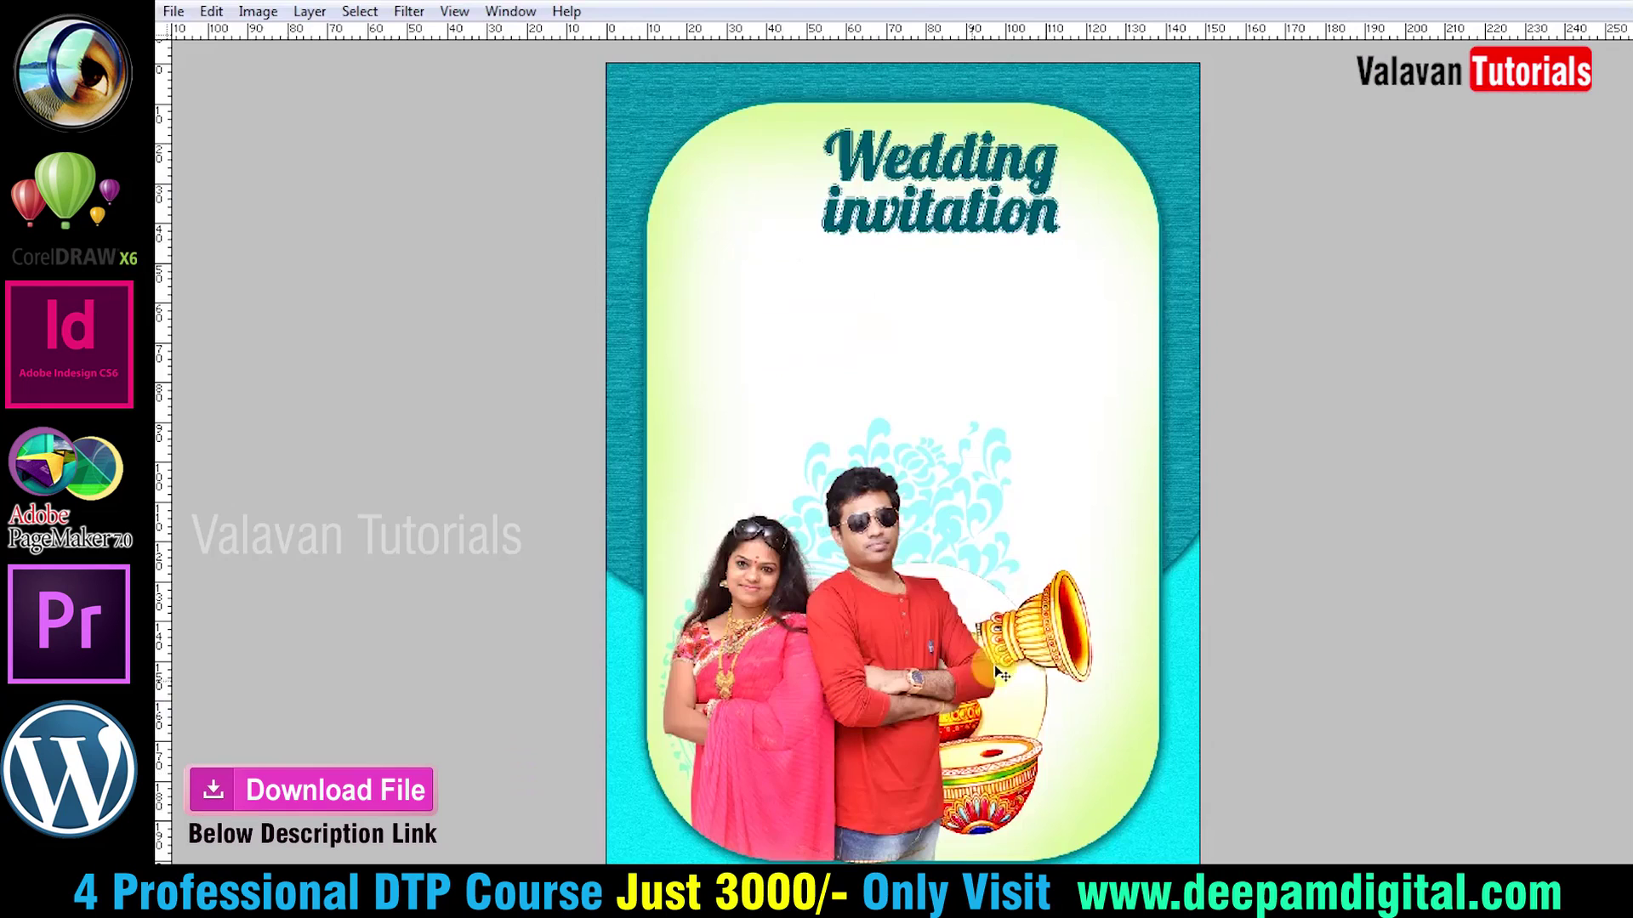
{"action": "key", "text": "ctrl+t"}
{"action": "left_click_drag", "start_coordinate": [1137, 538], "coordinate": [1064, 672]}
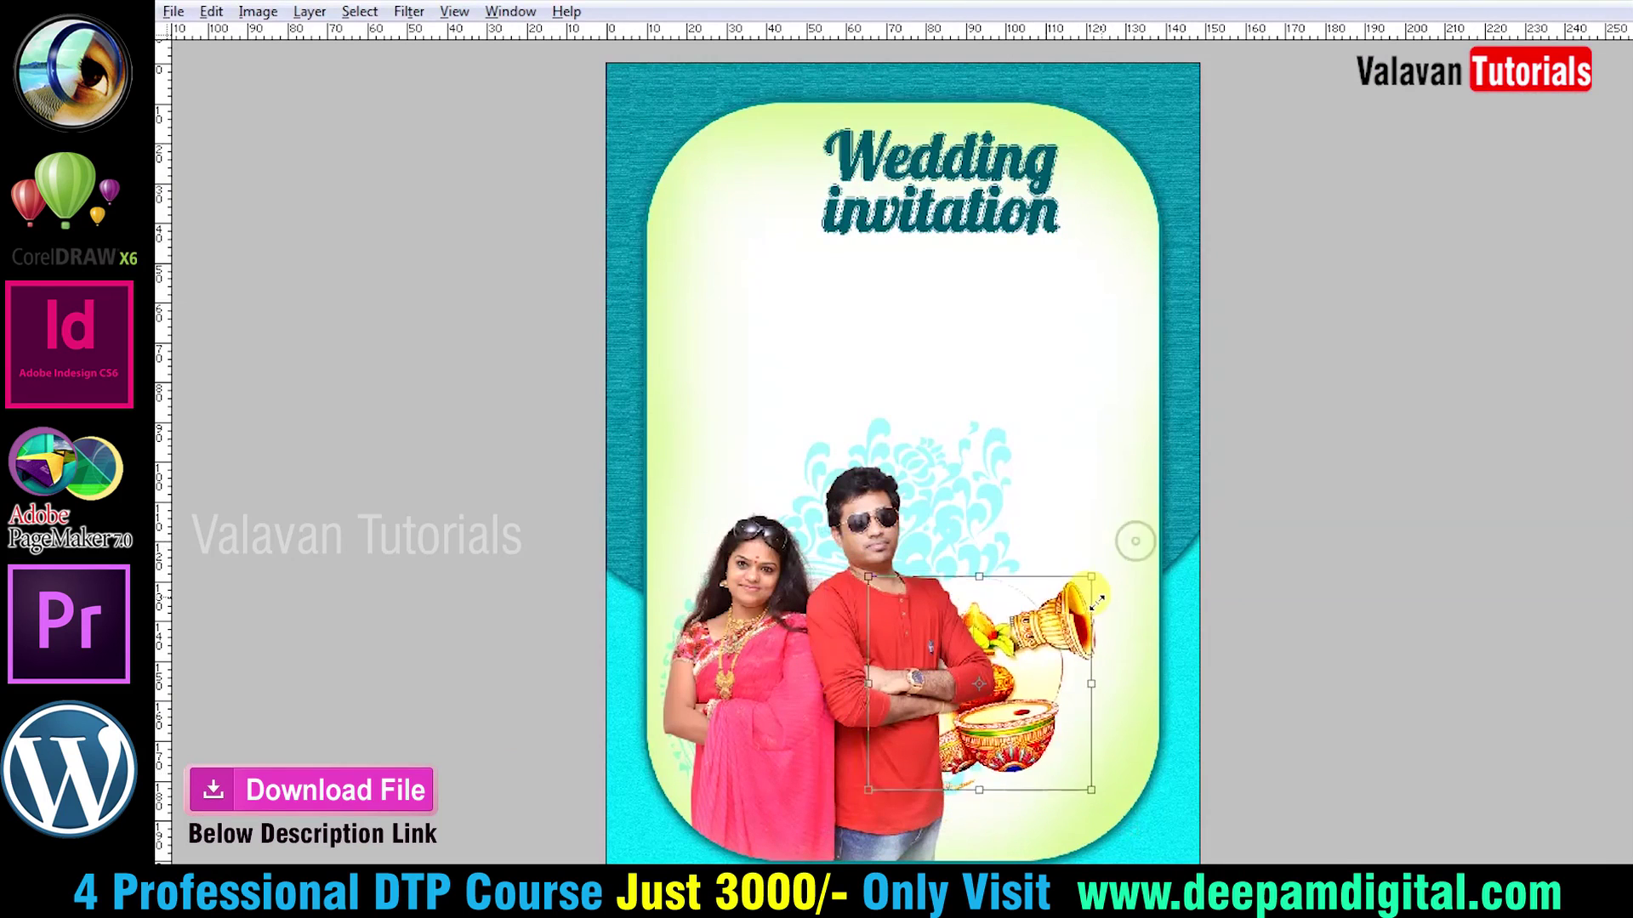
{"action": "key", "text": "Return"}
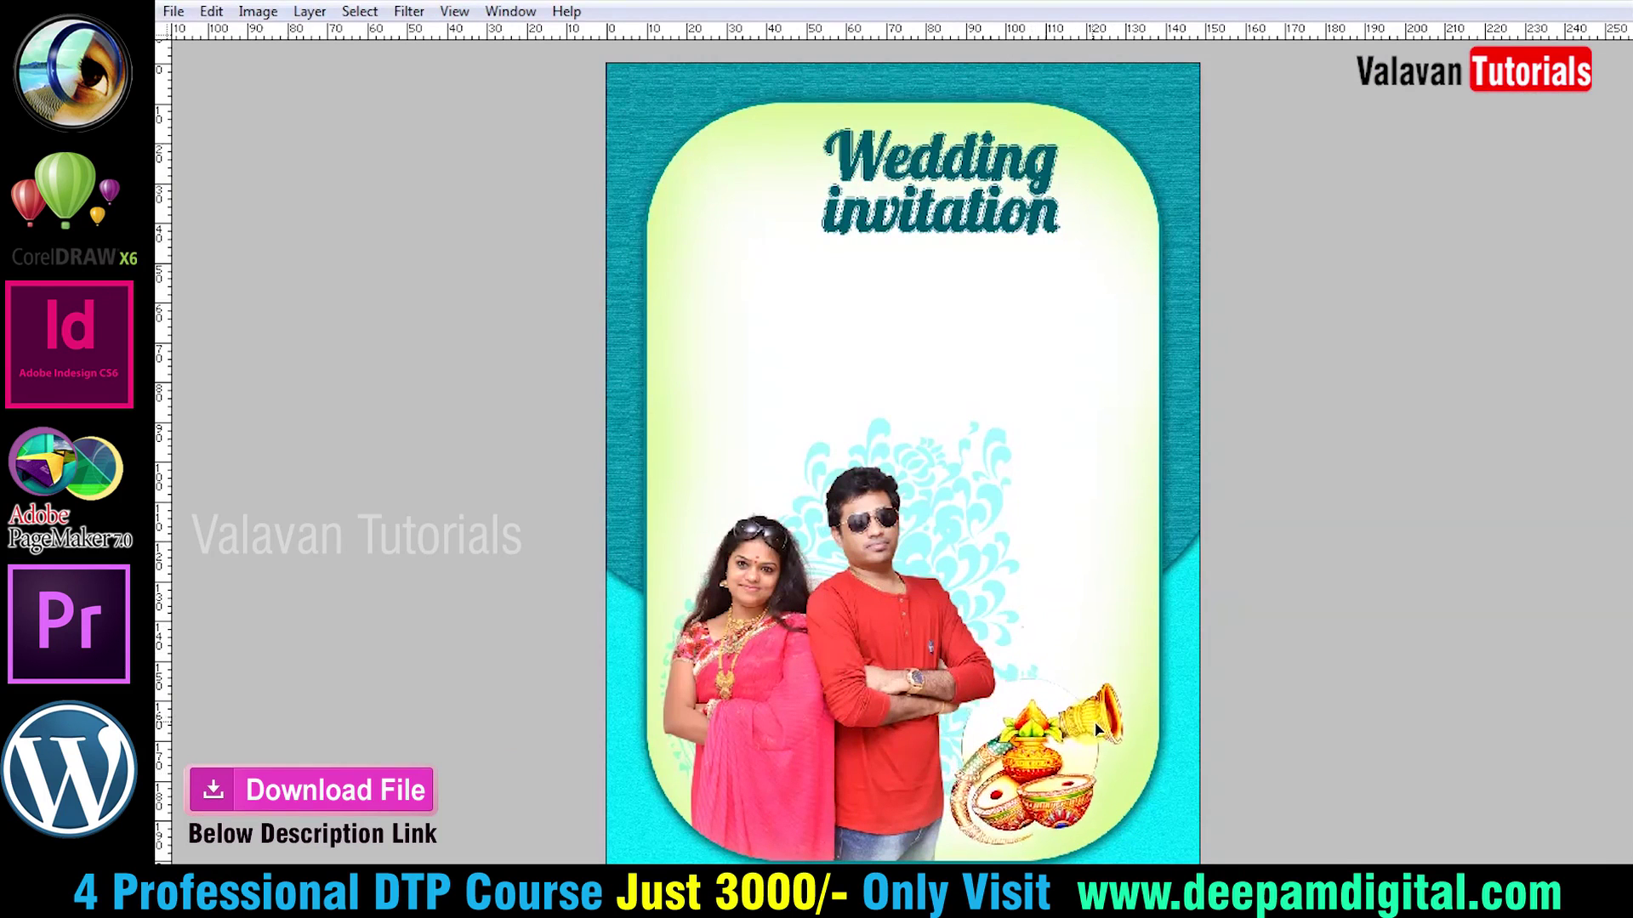
{"action": "mouse_move", "coordinate": [1063, 665]}
{"action": "left_mouse_down"}
{"action": "mouse_move", "coordinate": [915, 417]}
{"action": "mouse_move", "coordinate": [745, 189]}
{"action": "left_mouse_up"}
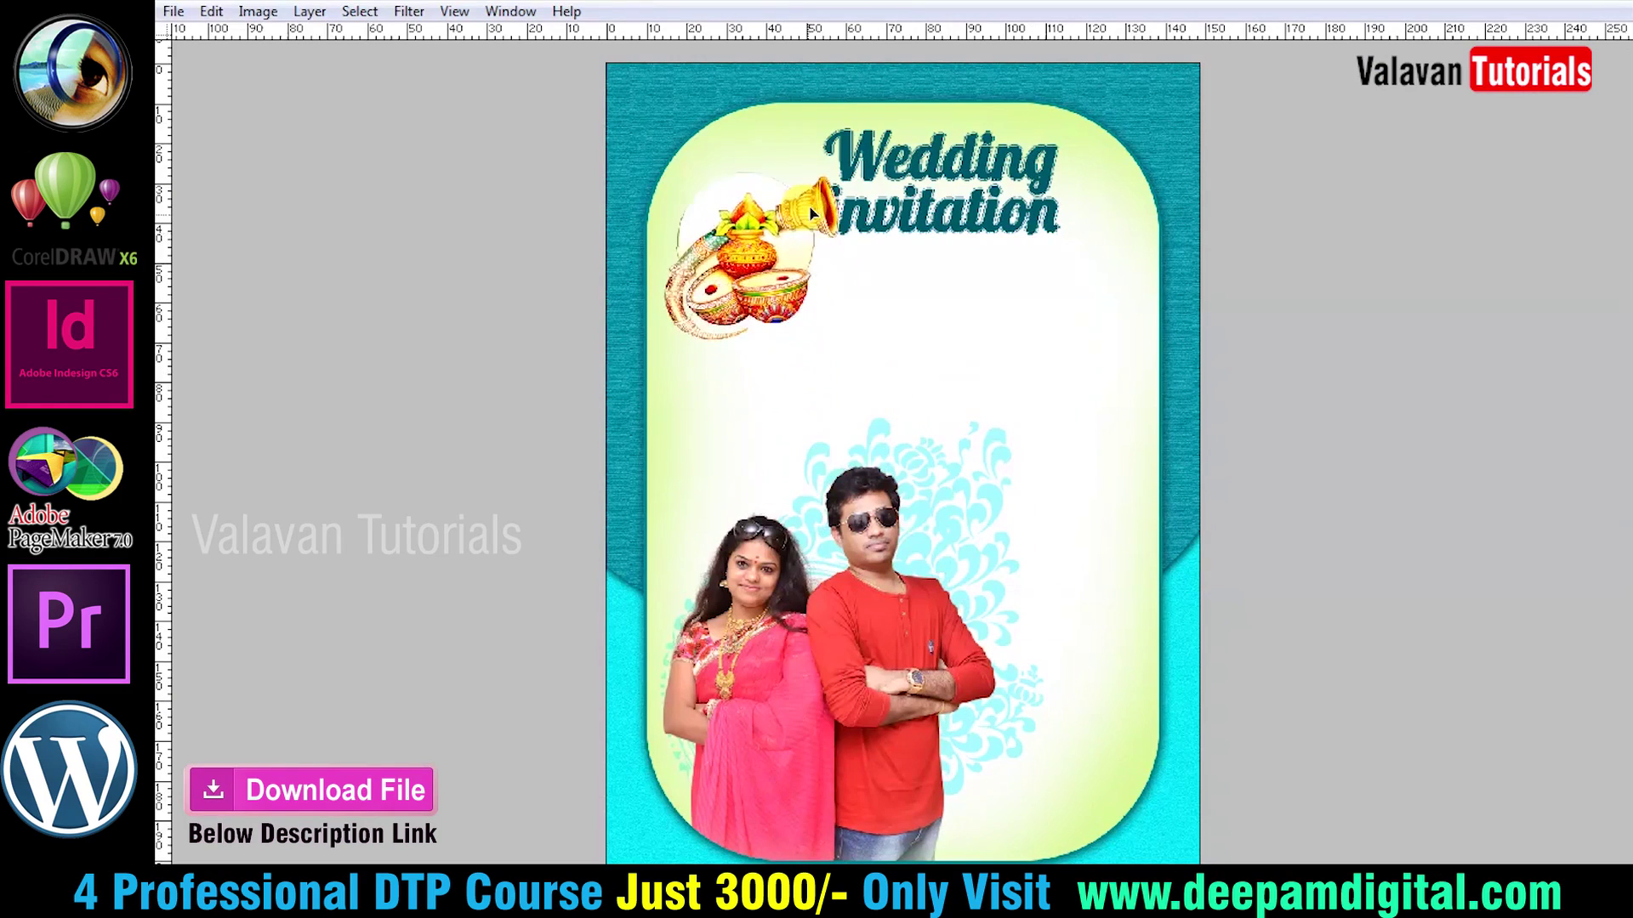
{"action": "left_click", "coordinate": [1070, 421]}
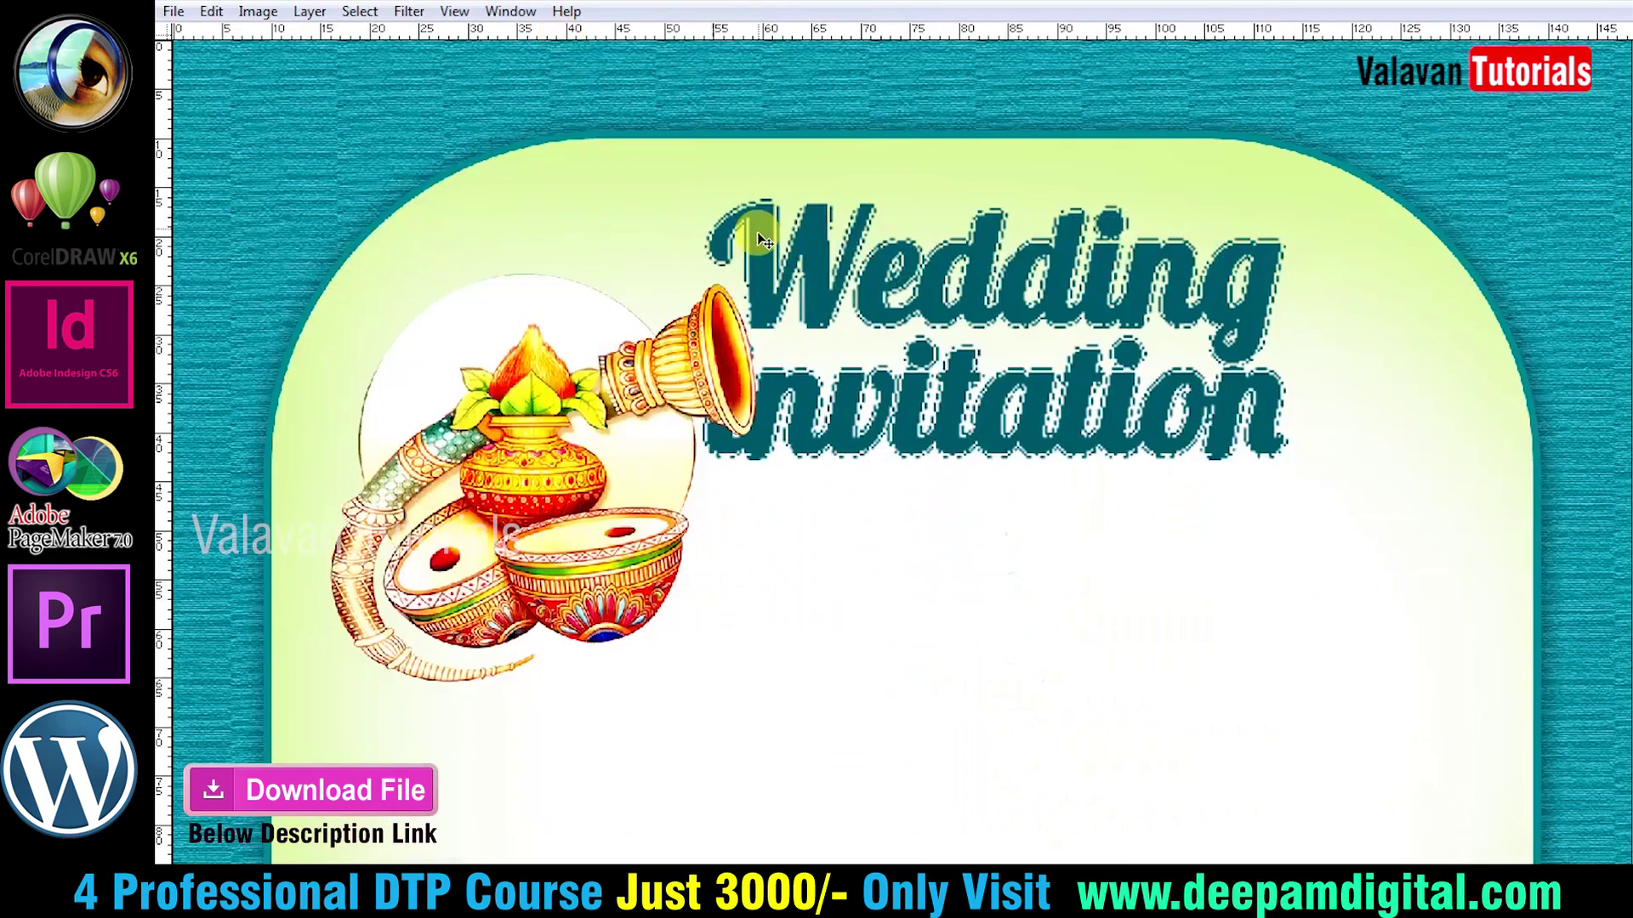
Fine-tune the kalash size and nudge the title slightly right and down.
{"action": "mouse_move", "coordinate": [757, 273]}
{"action": "left_mouse_down"}
{"action": "mouse_move", "coordinate": [611, 409]}
{"action": "mouse_move", "coordinate": [689, 267]}
{"action": "left_mouse_up"}
{"action": "key", "text": "Return"}
{"action": "key", "text": "ctrl+t"}
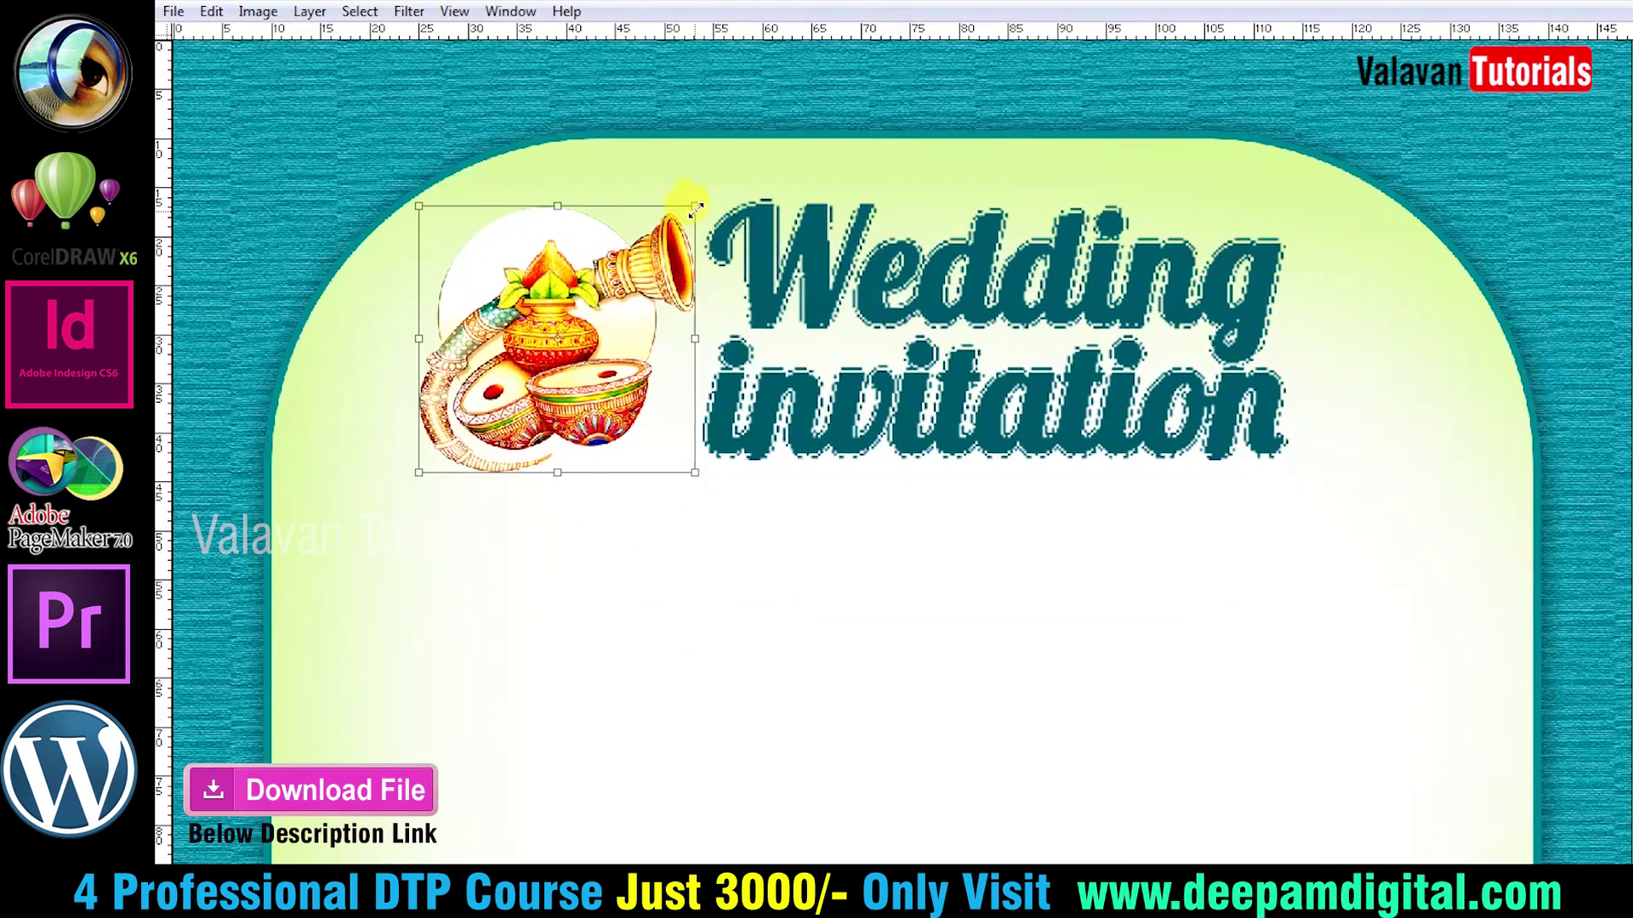
{"action": "left_click_drag", "start_coordinate": [705, 202], "coordinate": [719, 189]}
{"action": "key", "text": "Return"}
{"action": "left_click_drag", "start_coordinate": [752, 255], "coordinate": [764, 266]}
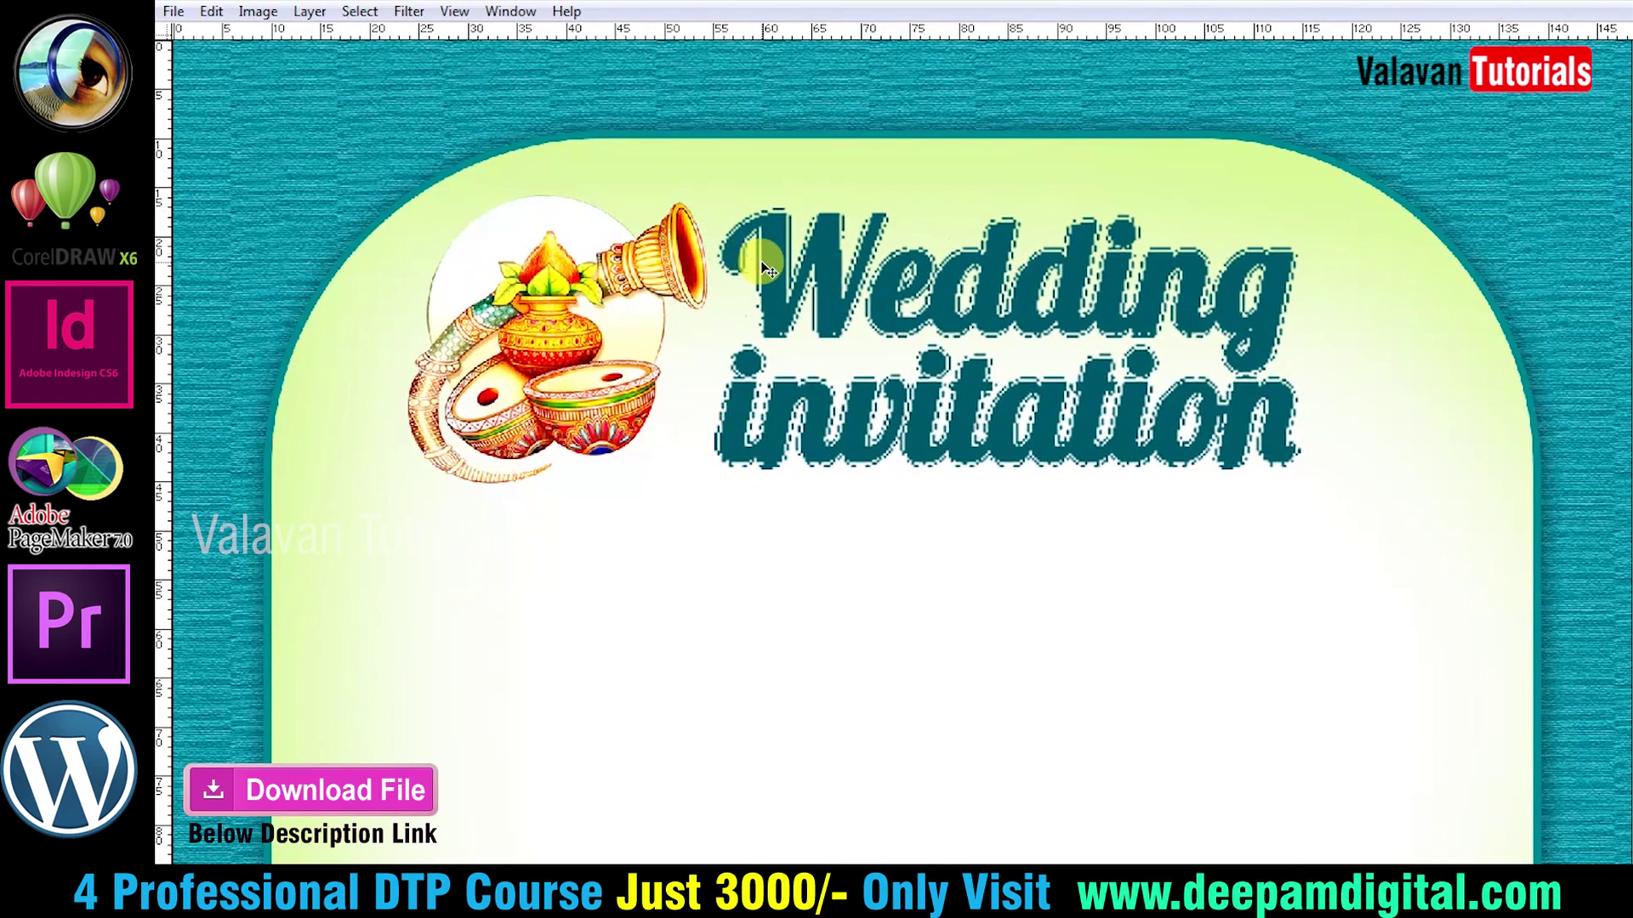
Replace the old lettering with typed 'Wedding Invitation' text split onto two lines.
{"action": "key", "text": "Delete"}
{"action": "type", "text": "sda"}
{"action": "key", "text": "ctrl+a"}
{"action": "type", "text": "WED"}
{"action": "key", "text": "BackSpace"}
{"action": "key", "text": "BackSpace"}
{"action": "key", "text": "BackSpace"}
{"action": "type", "text": "W"}
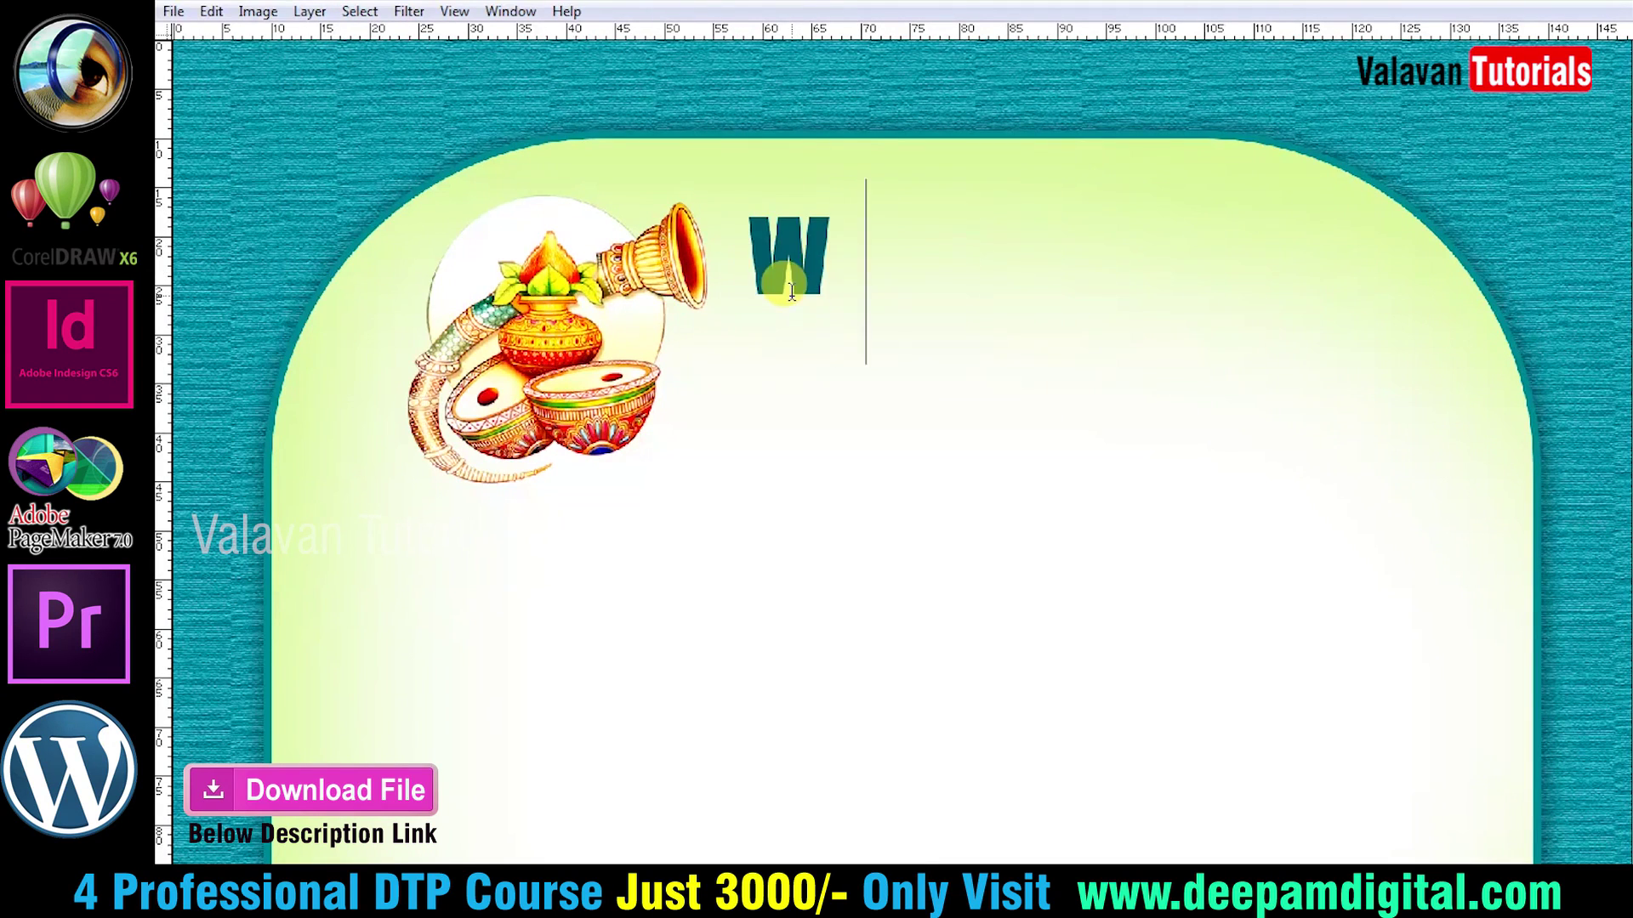
{"action": "type", "text": "edding In"}
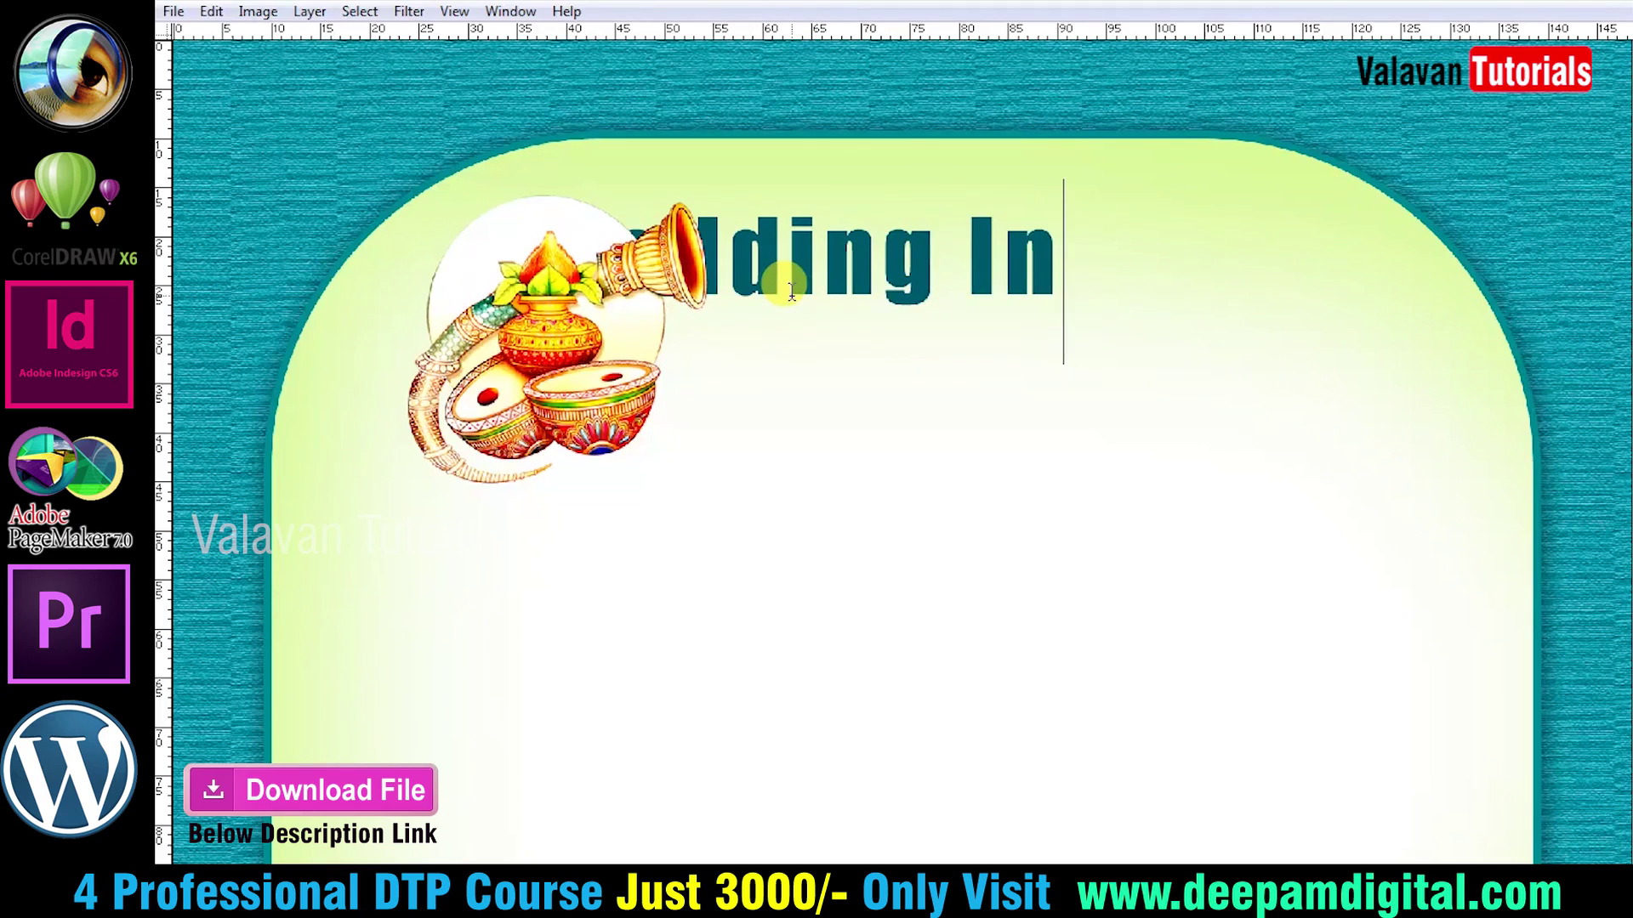
{"action": "type", "text": "vitation"}
{"action": "key", "text": "ctrl+t"}
{"action": "key", "text": "ctrl+t"}
{"action": "left_click_drag", "start_coordinate": [751, 139], "coordinate": [1008, 175]}
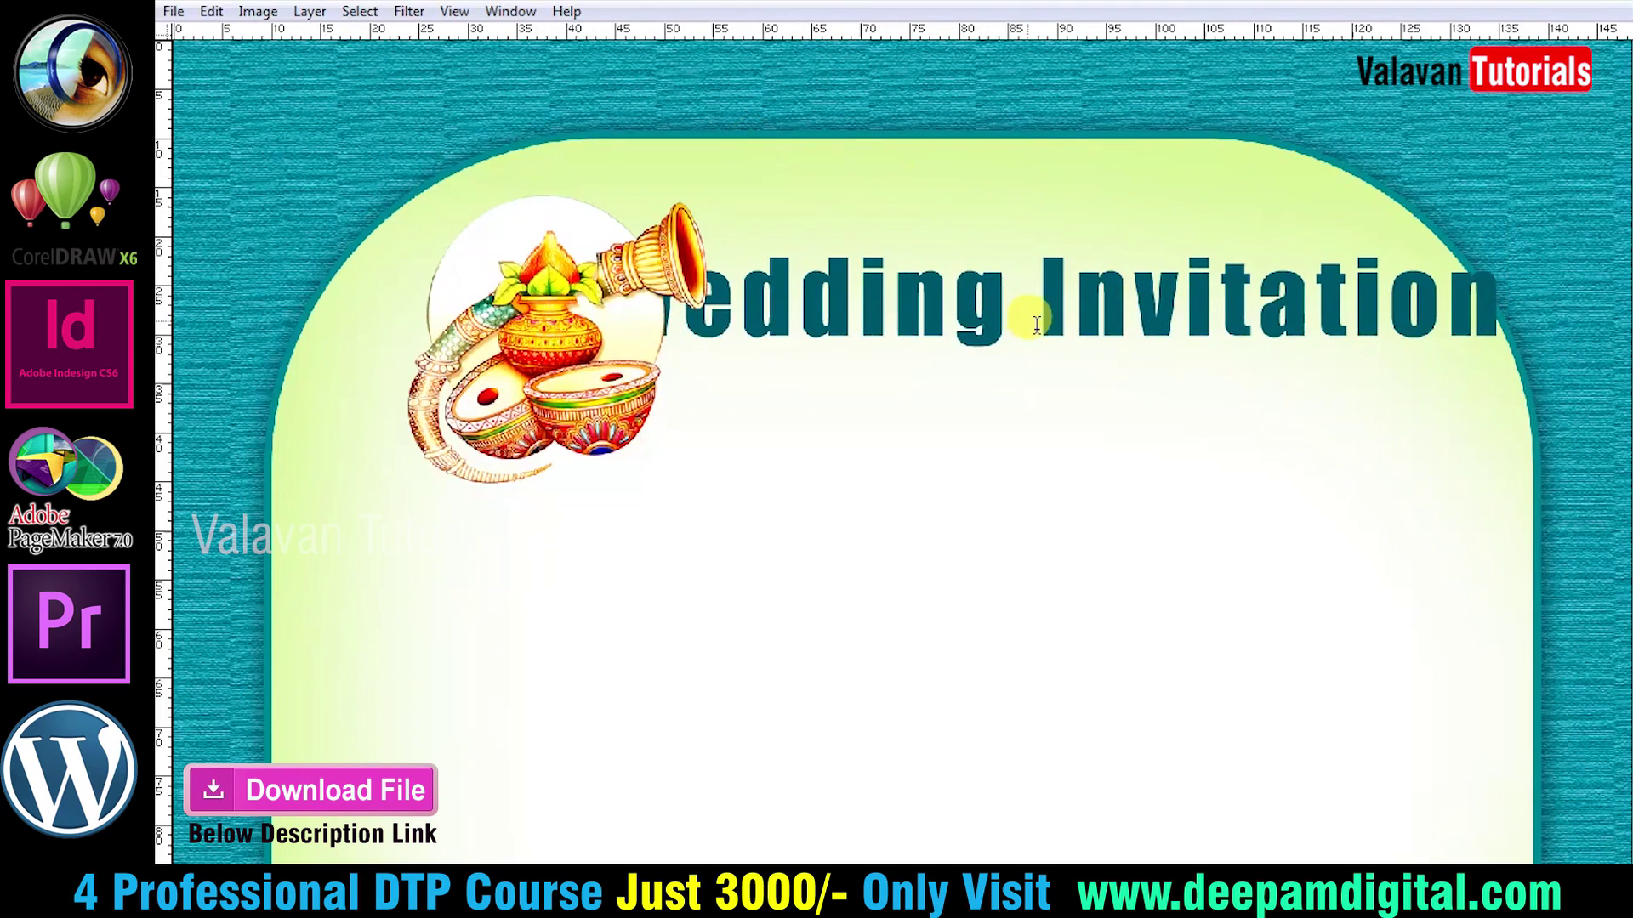
{"action": "key", "text": "Return"}
Select Invitation and try different fonts for it in the Character settings.
{"action": "left_click_drag", "start_coordinate": [1092, 207], "coordinate": [1045, 189]}
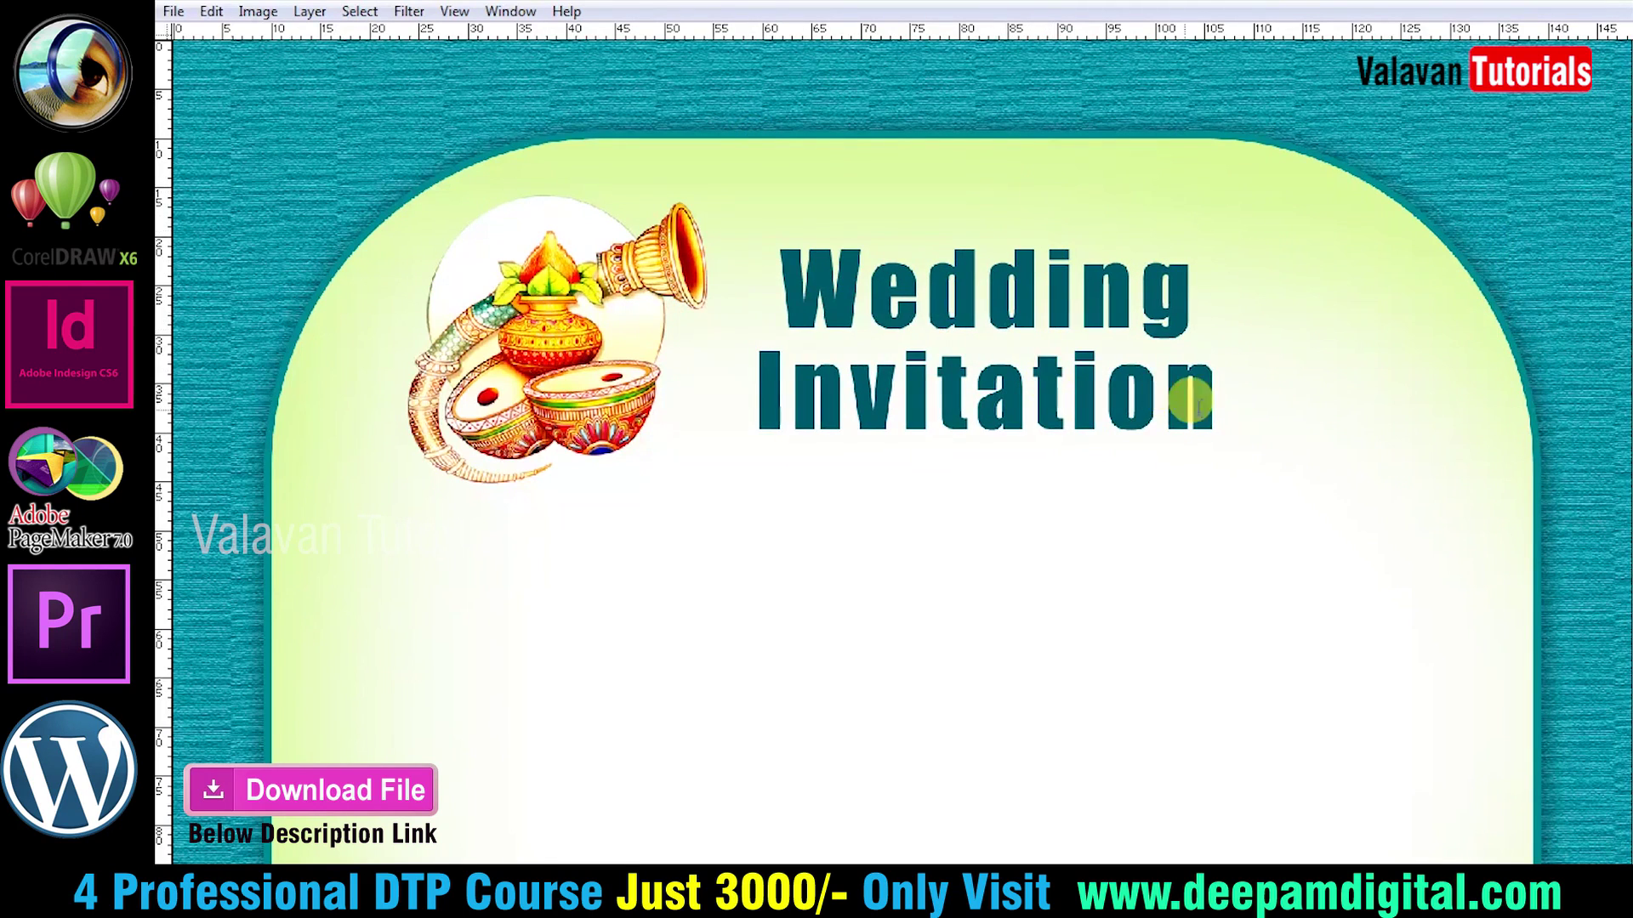
{"action": "double_click", "coordinate": [1199, 400]}
{"action": "key", "text": "ctrl+t"}
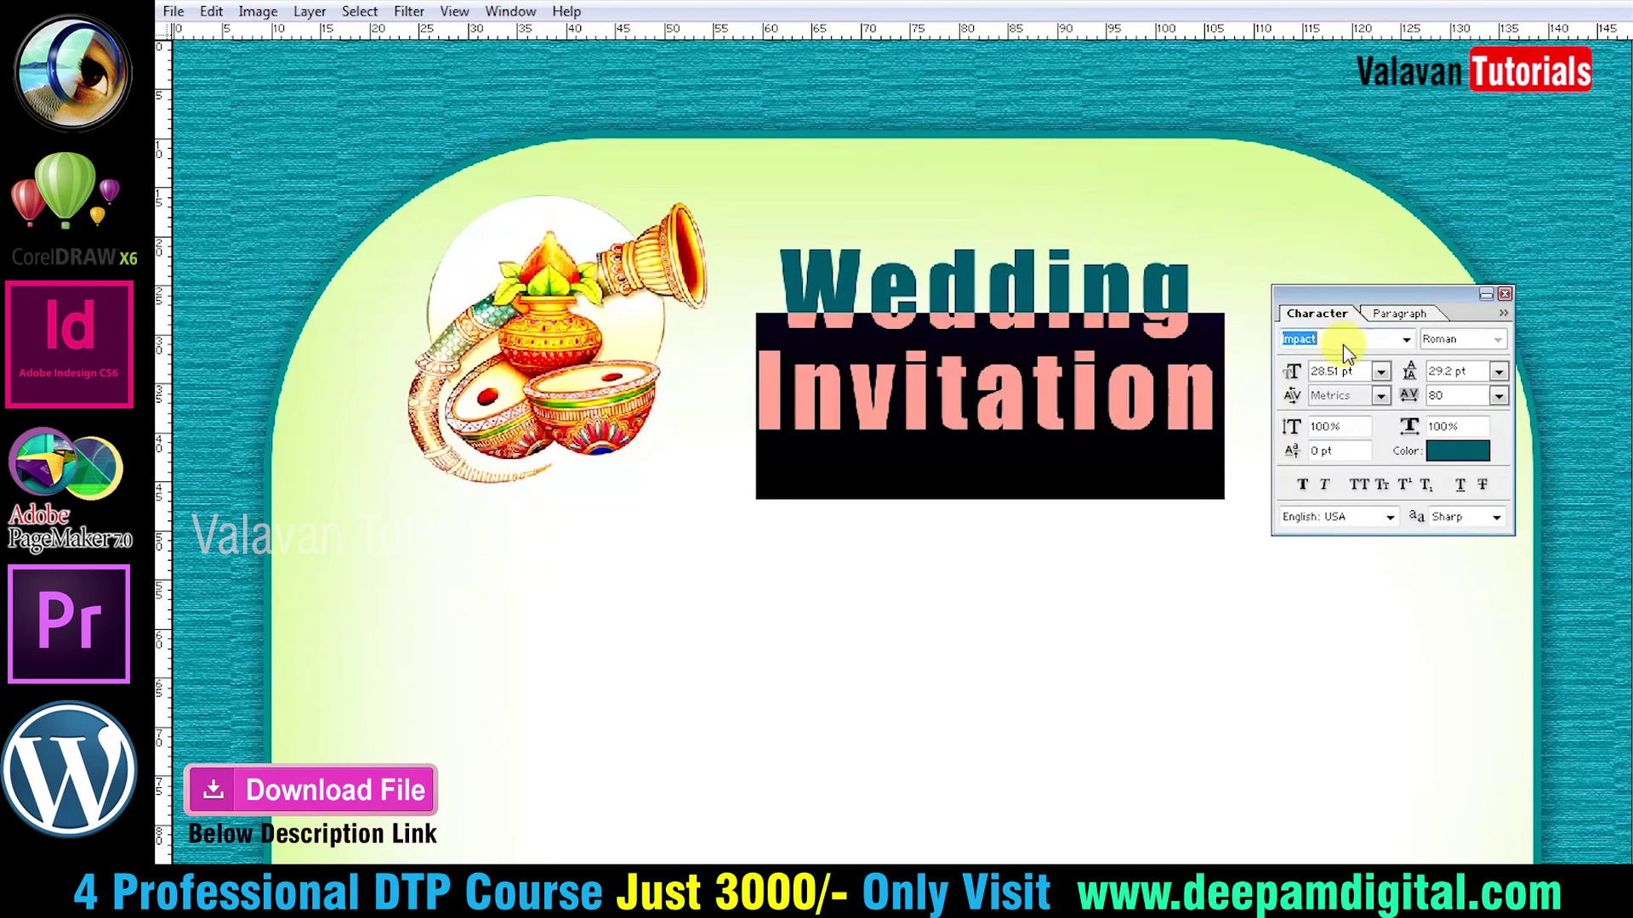
{"action": "key", "text": "Up"}
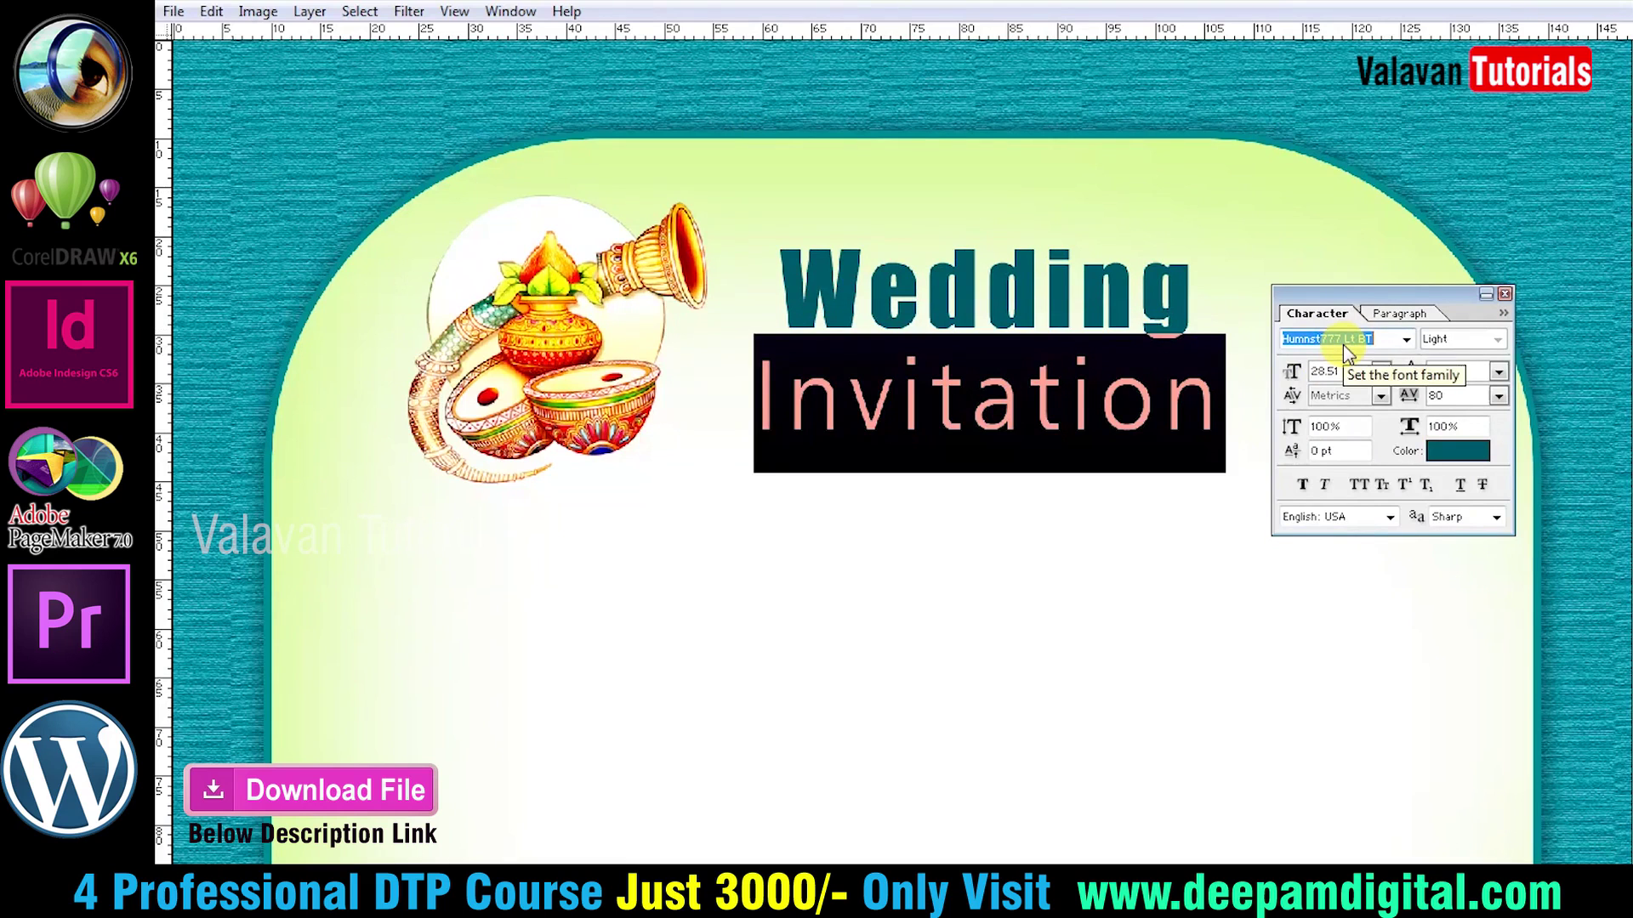
{"action": "key", "text": "Up"}
{"action": "key", "text": "Up"}
{"action": "key", "text": "Down"}
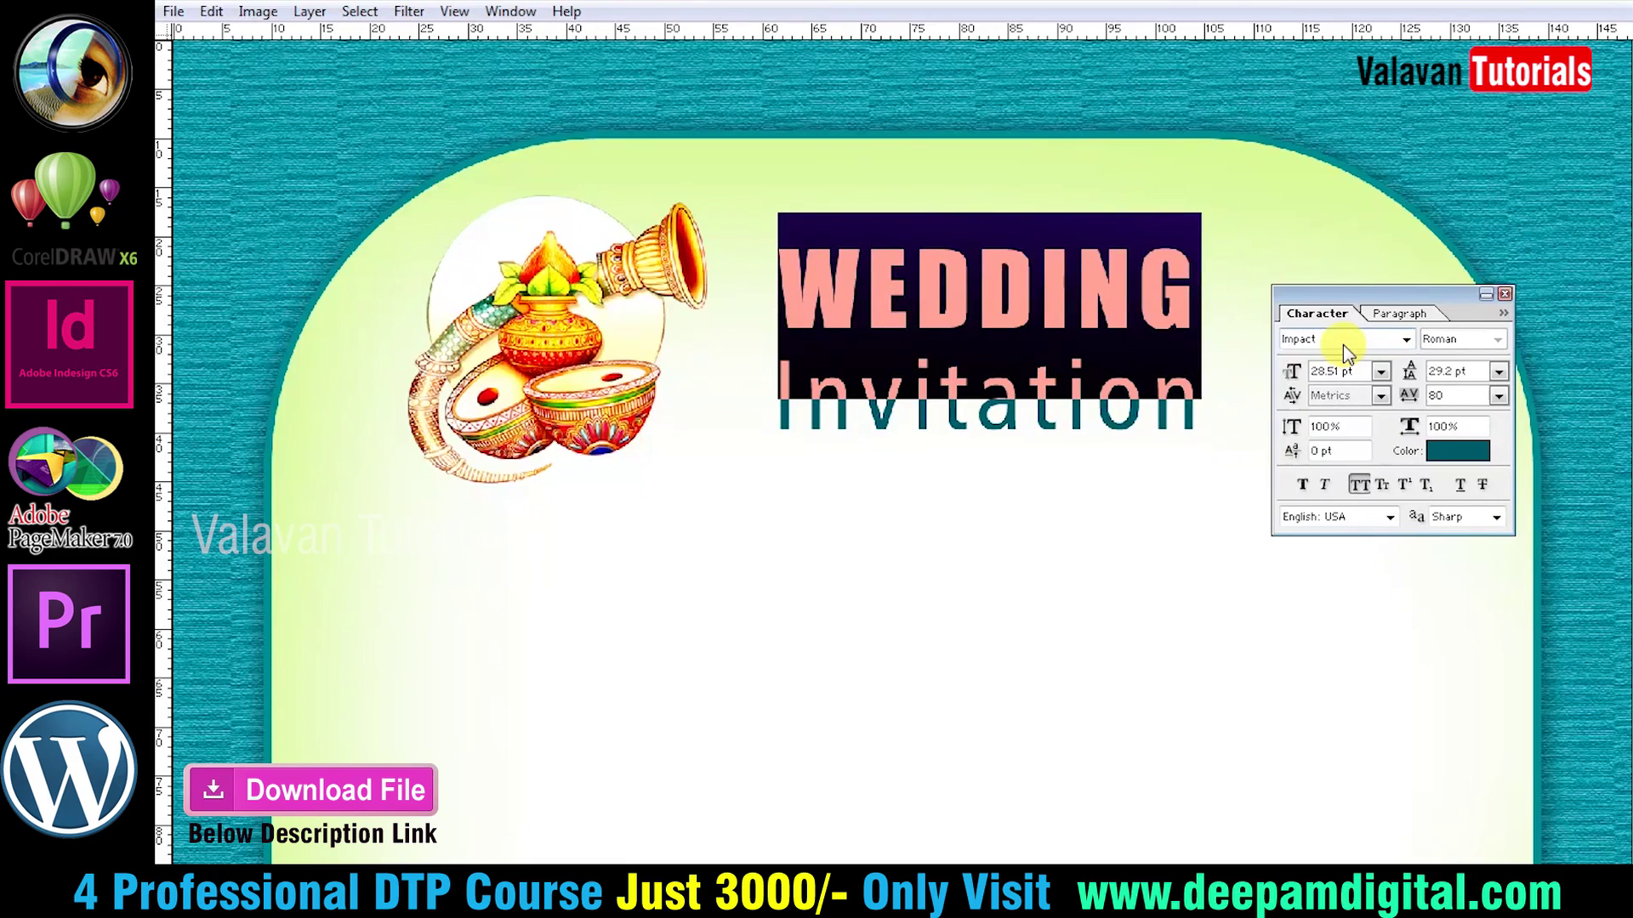
{"action": "key", "text": "Down"}
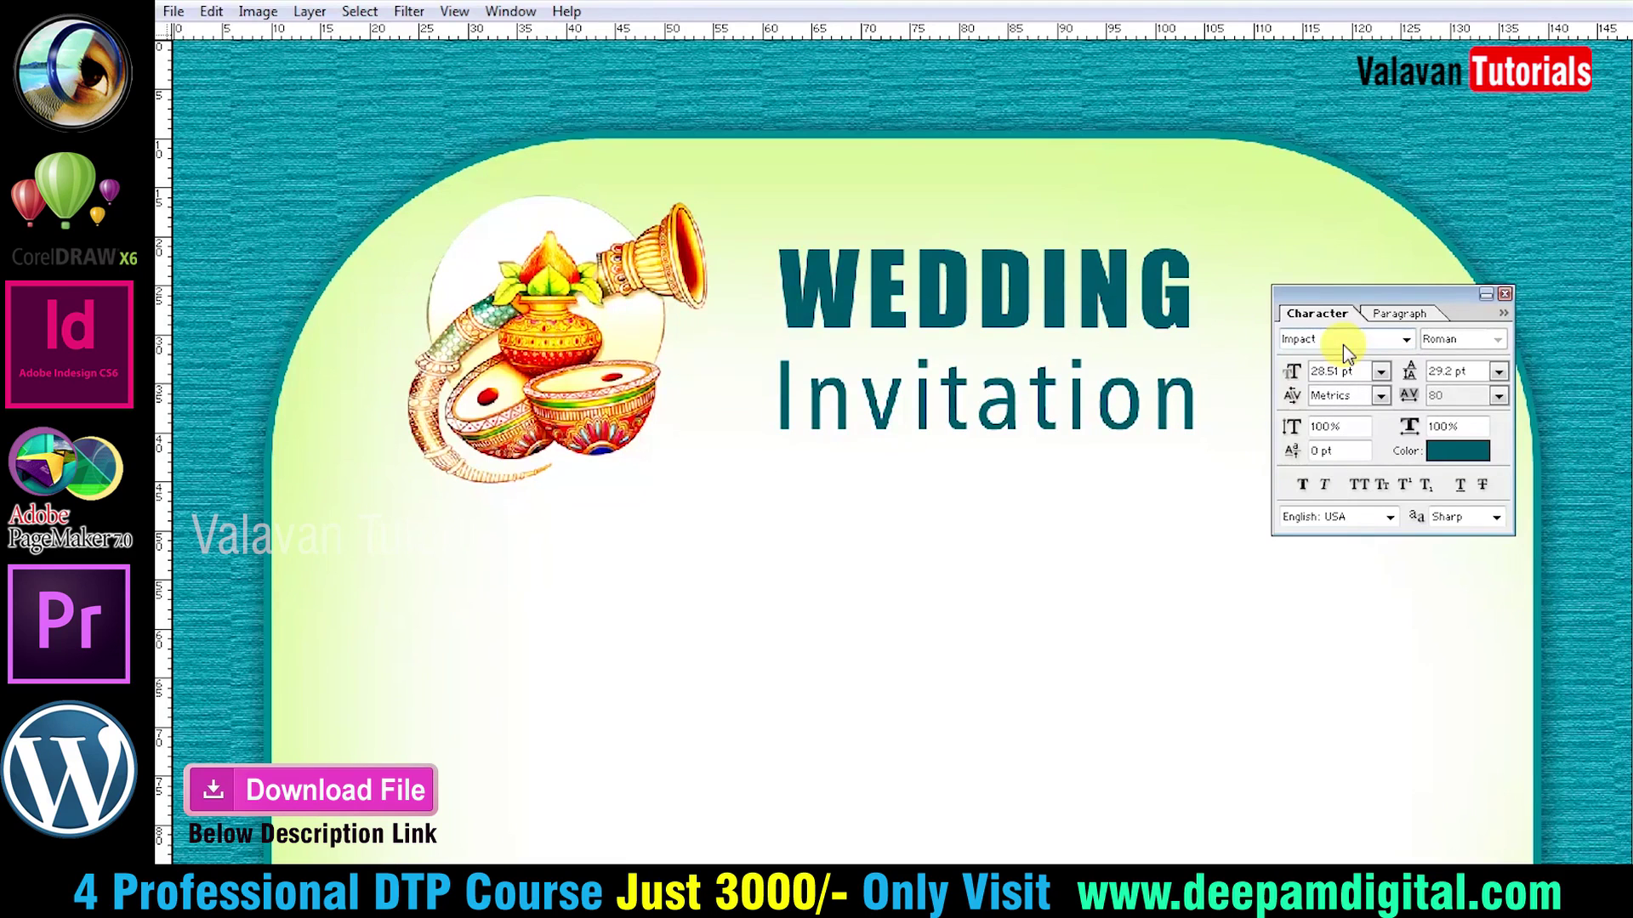
{"action": "key", "text": "Escape"}
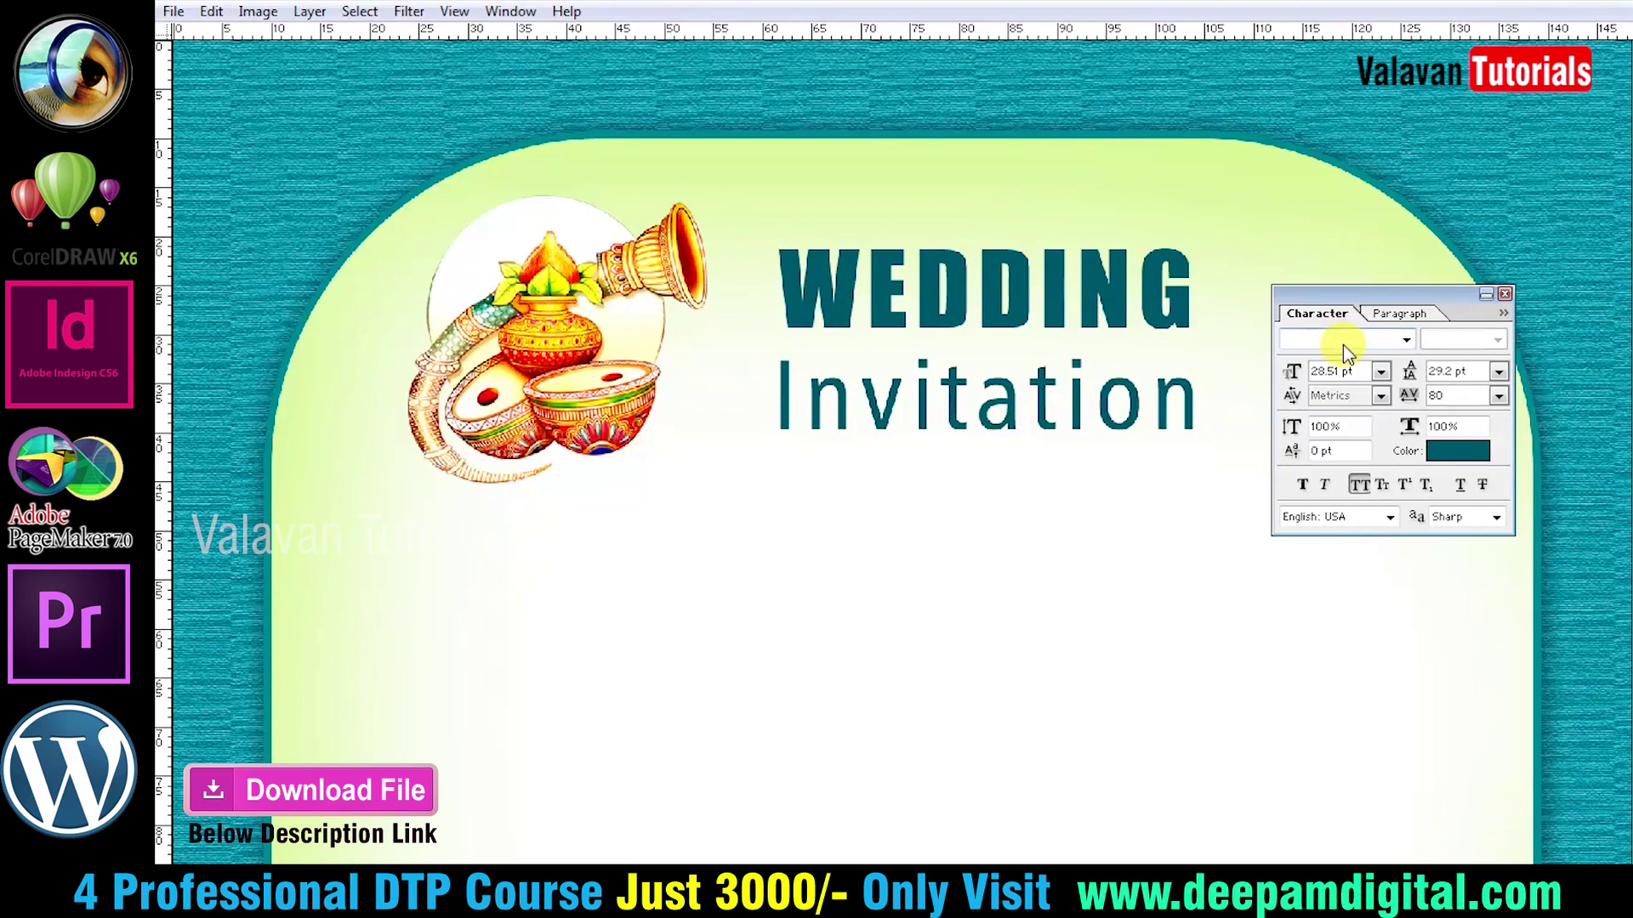
Enlarge and reposition the title, then set the Invitation line to a script font.
{"action": "key", "text": "ctrl+t"}
{"action": "left_click_drag", "start_coordinate": [1199, 245], "coordinate": [1344, 183]}
{"action": "key", "text": "Return"}
{"action": "left_click_drag", "start_coordinate": [1236, 258], "coordinate": [1202, 305]}
{"action": "triple_click", "coordinate": [1097, 429]}
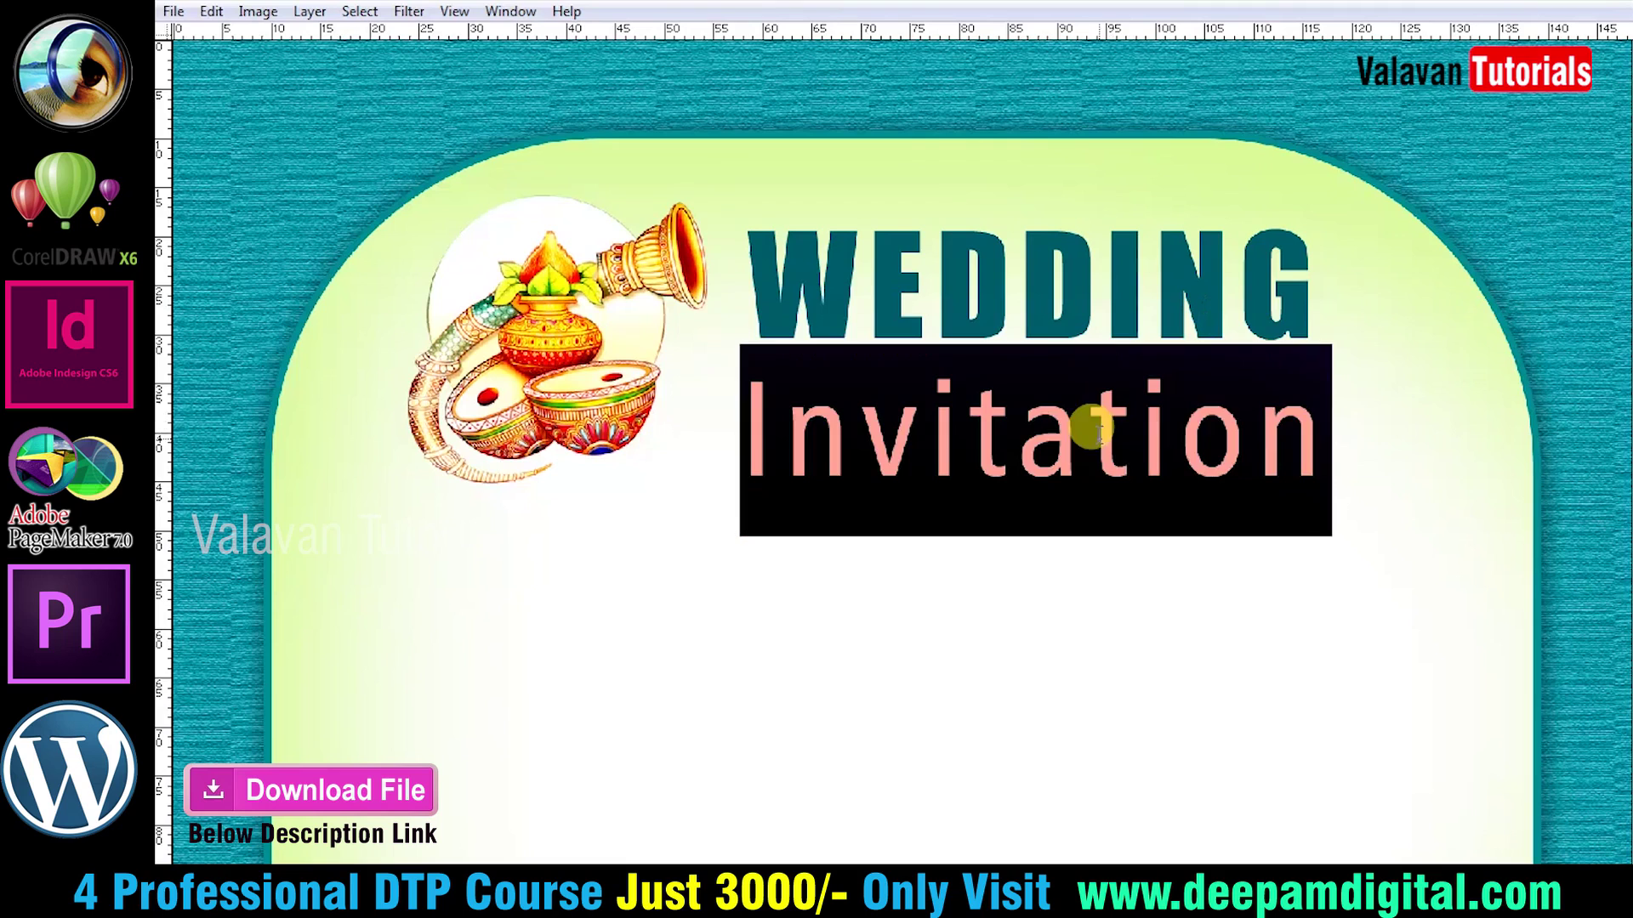
{"action": "key", "text": "ctrl+t"}
{"action": "left_click", "coordinate": [1358, 340]}
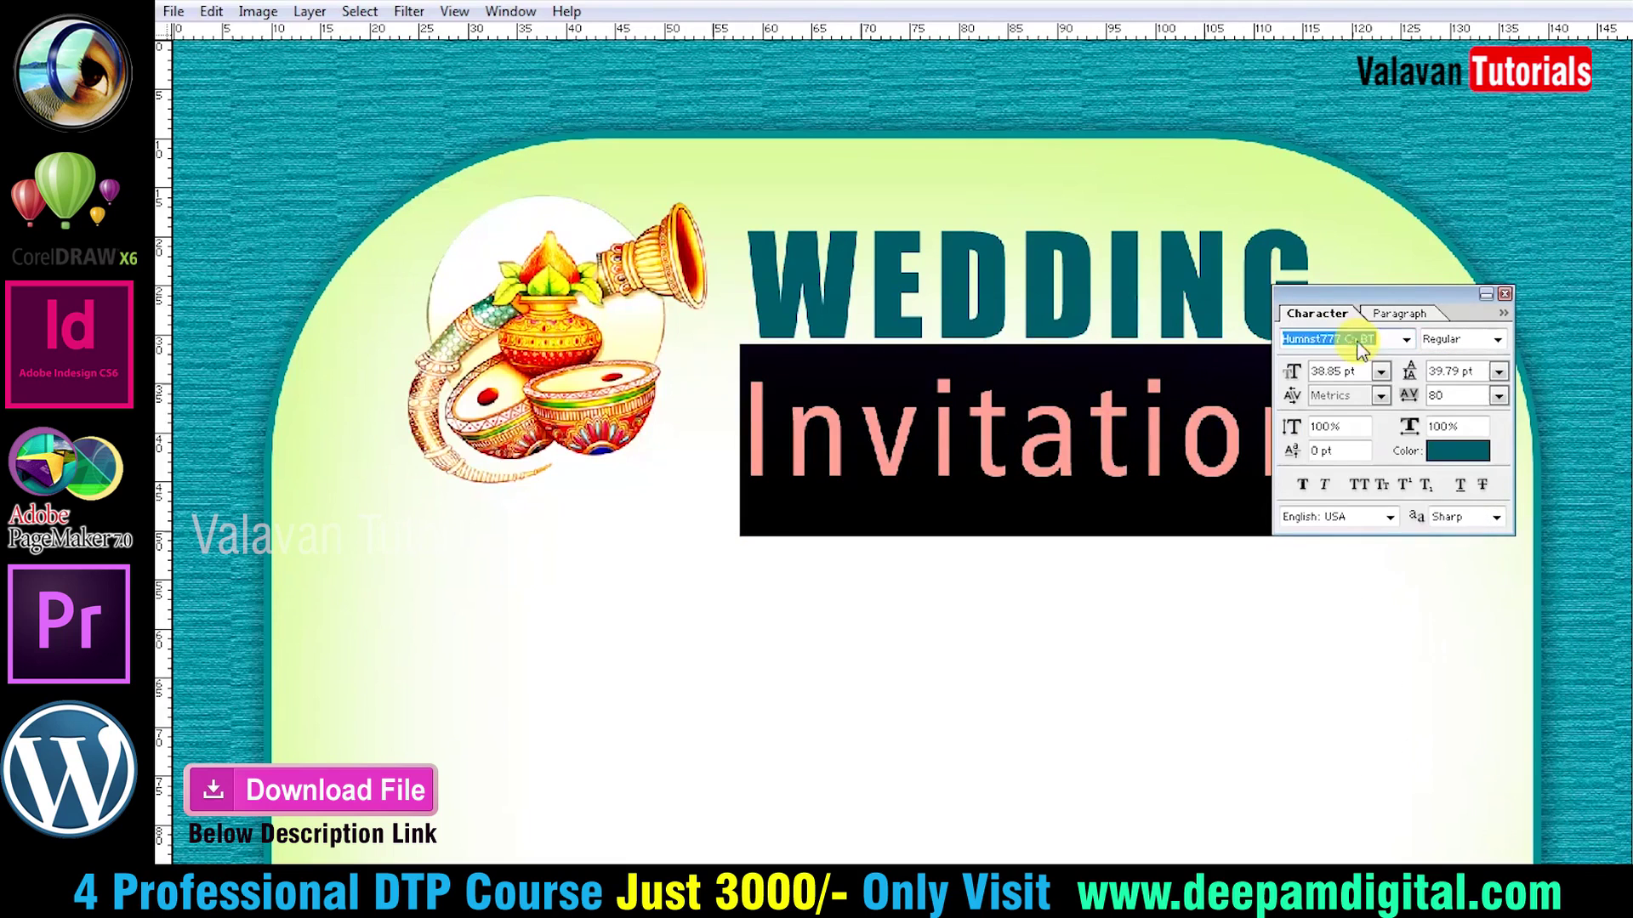
{"action": "key", "text": "Down"}
{"action": "key", "text": "Down"}
{"action": "key", "text": "Down"}
{"action": "key", "text": "ctrl+a"}
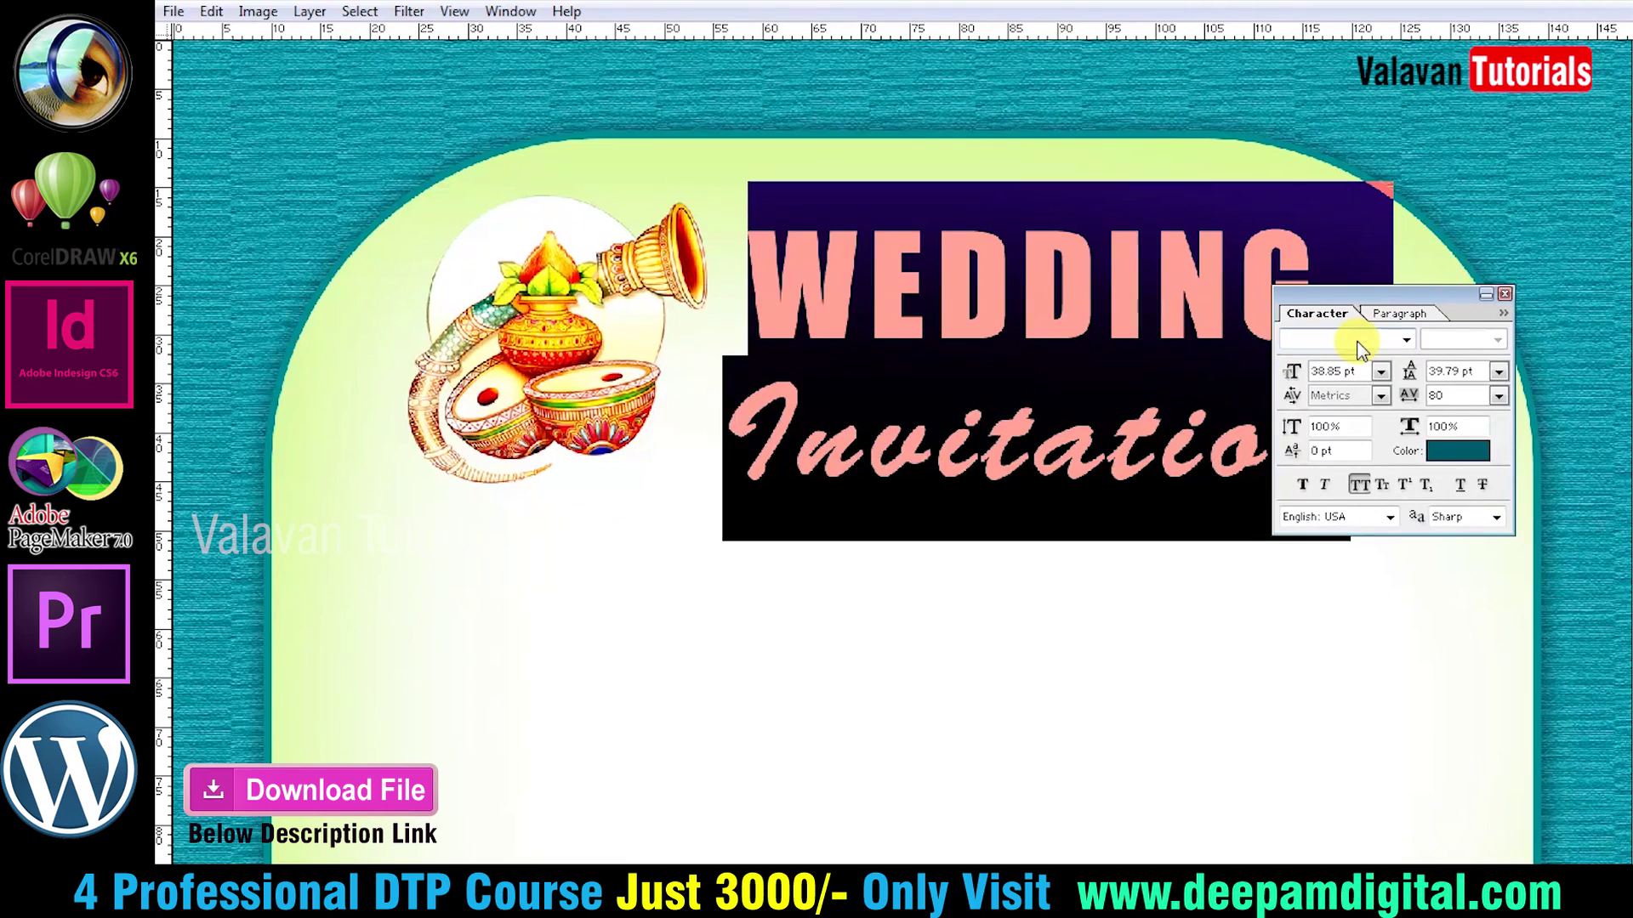
{"action": "key", "text": "ctrl+Return"}
Switch to the Move tool and open the Layer menu to add a layer effect.
{"action": "key", "text": "Tab"}
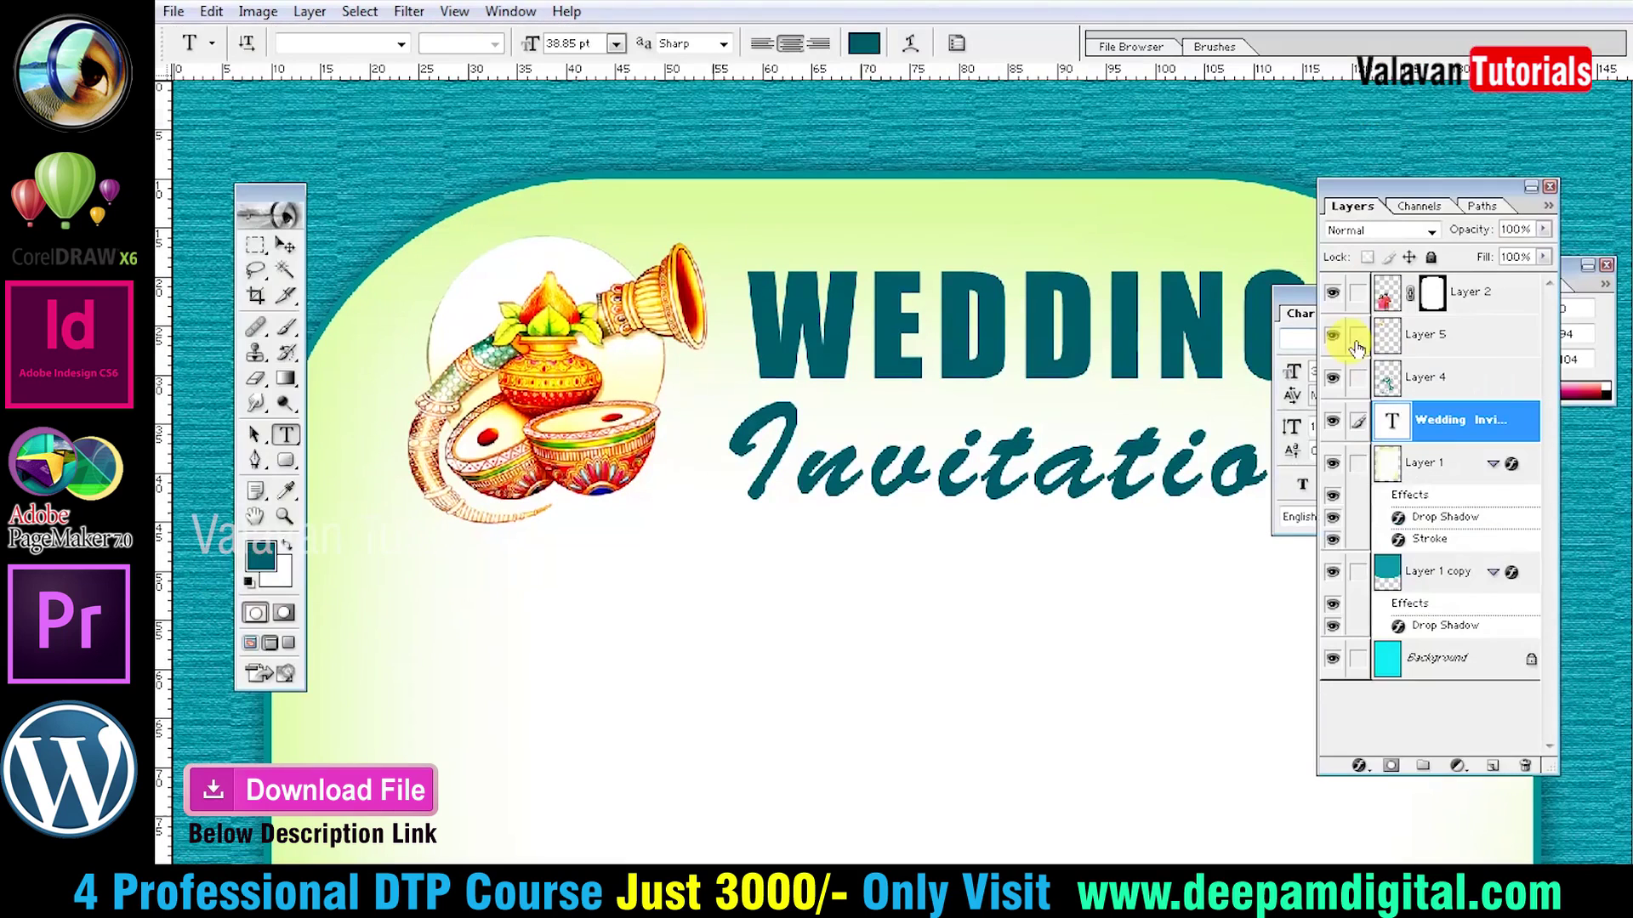
{"action": "key", "text": "v"}
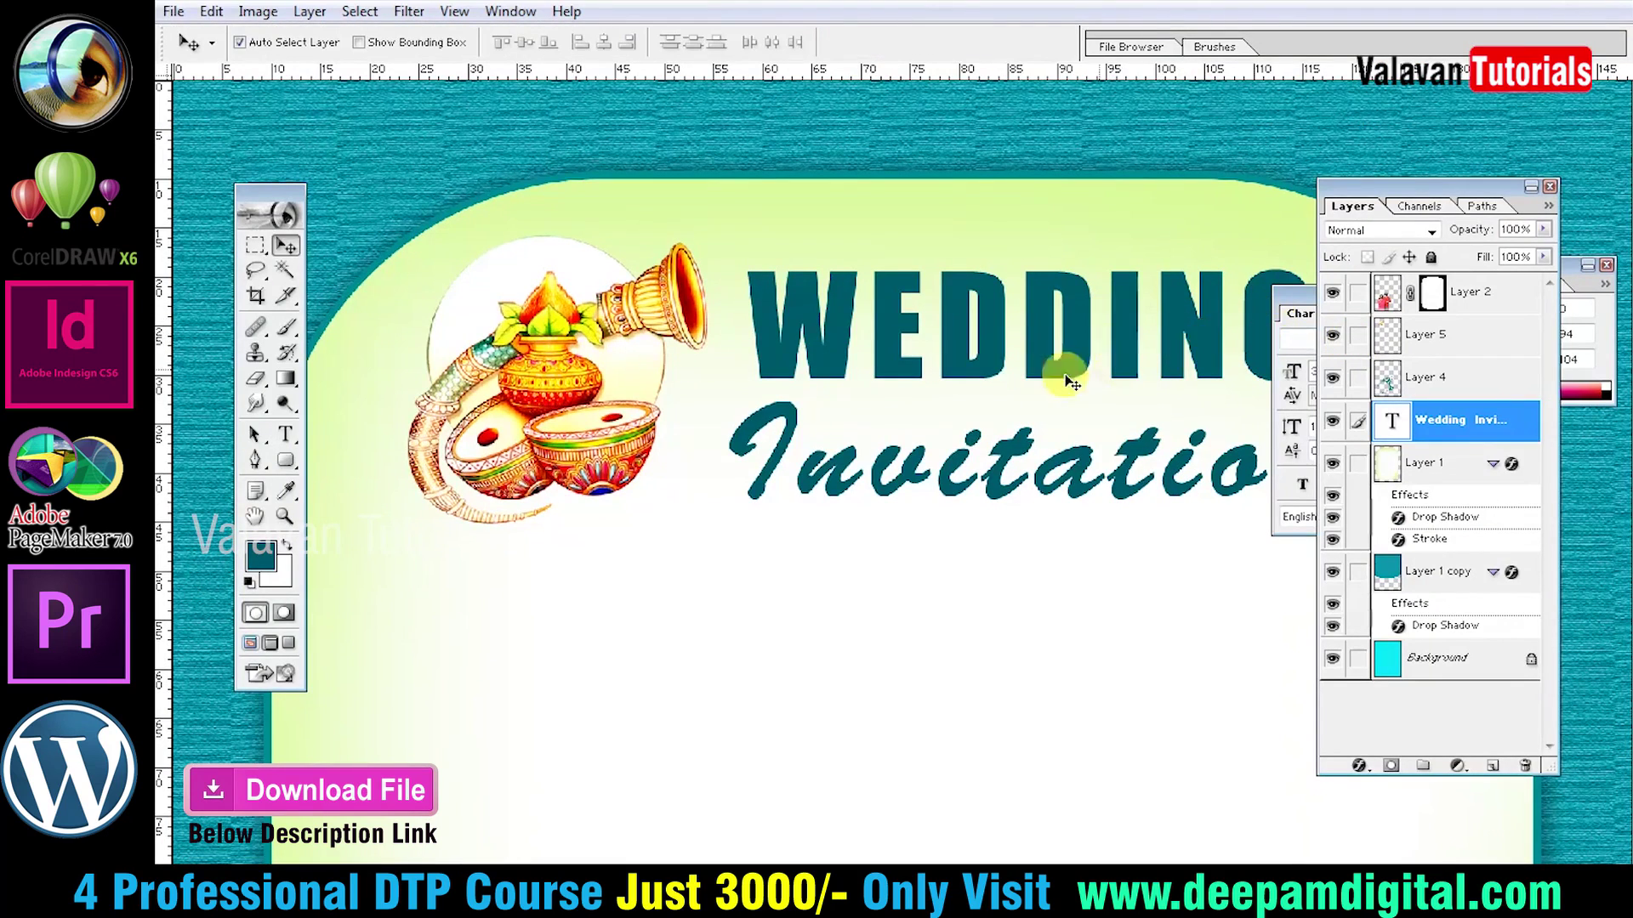
{"action": "key", "text": "Tab"}
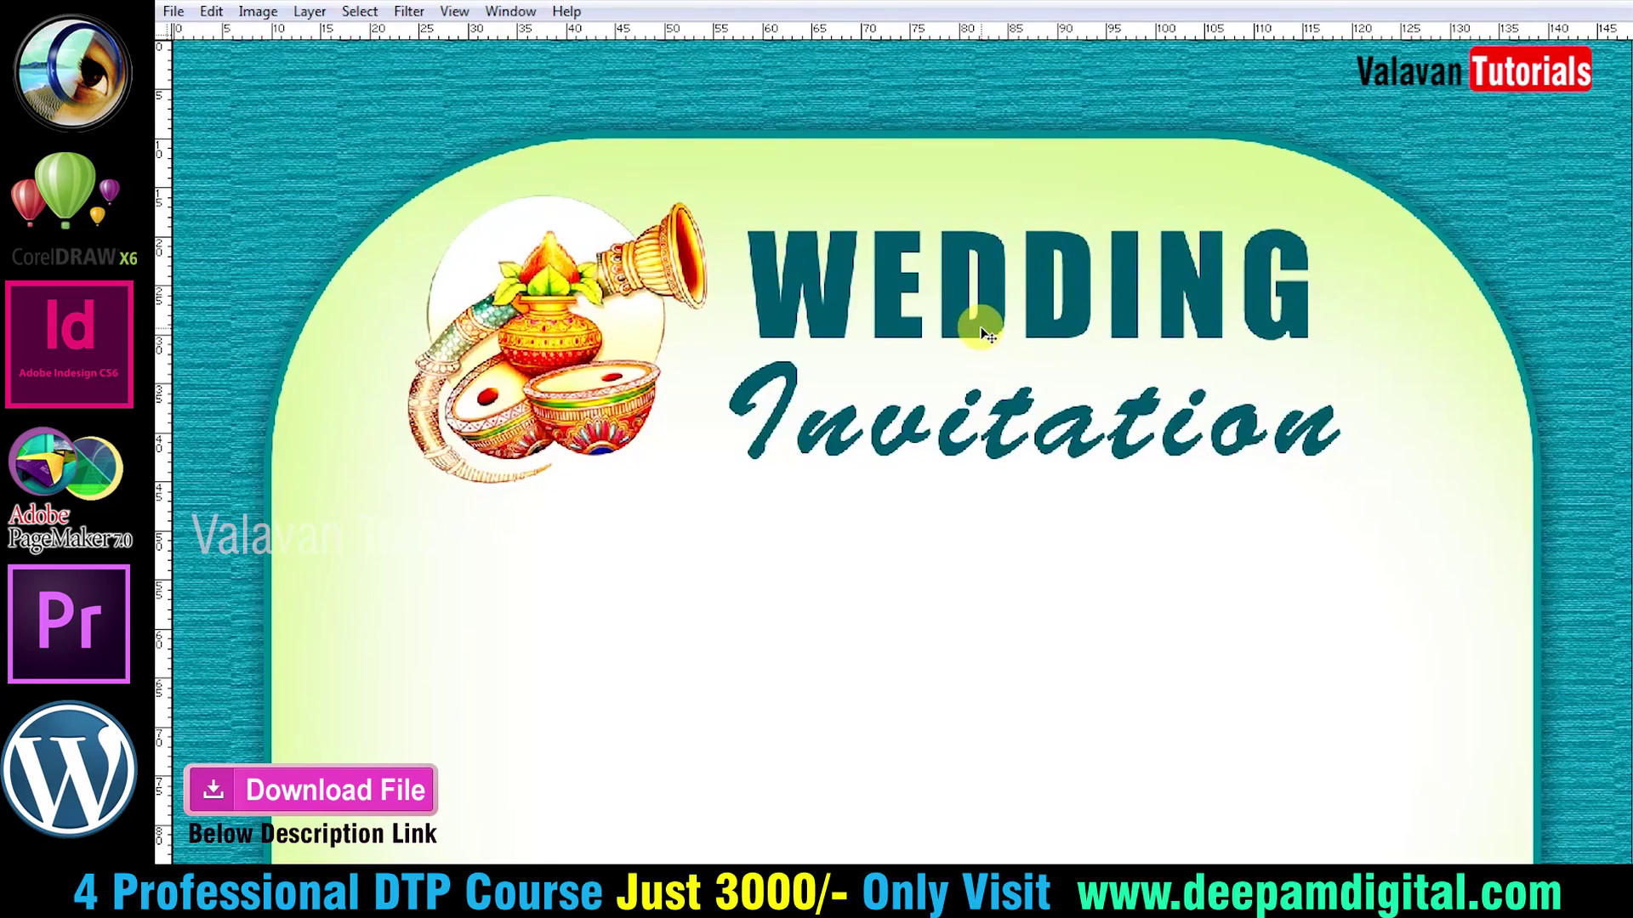
{"action": "key", "text": "alt+l"}
{"action": "key", "text": "Escape"}
Add a Gradient Overlay using the Magenta preset in Reflected style to the title.
{"action": "key", "text": "alt+l"}
{"action": "key", "text": "y"}
{"action": "key", "text": "g"}
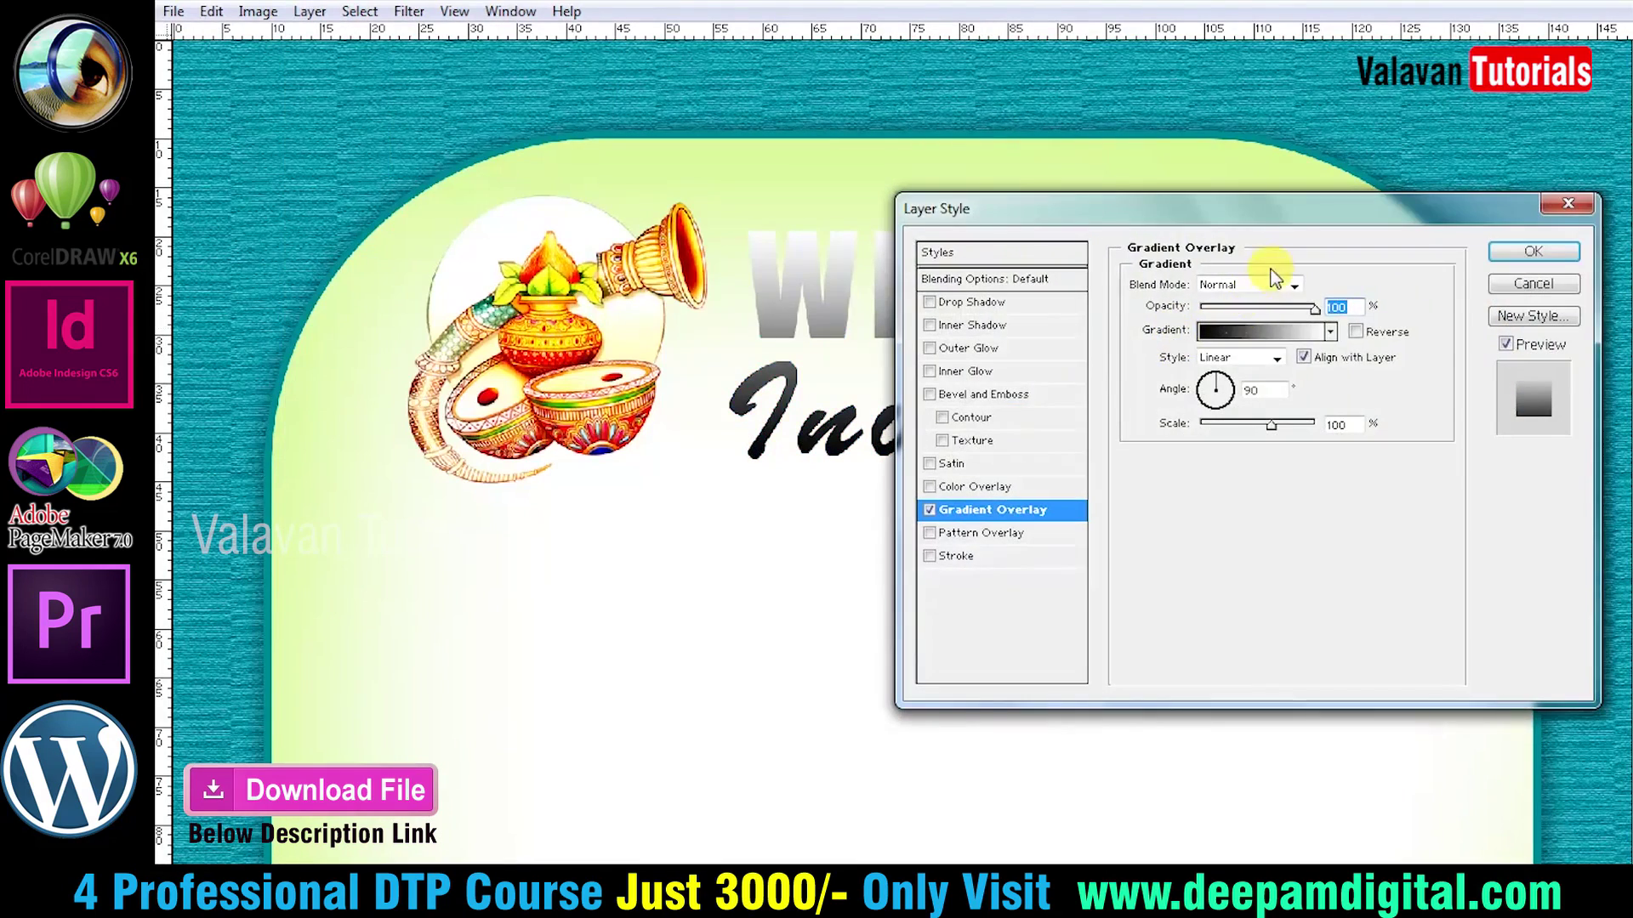
{"action": "left_click", "coordinate": [1261, 332]}
{"action": "left_click", "coordinate": [1222, 396]}
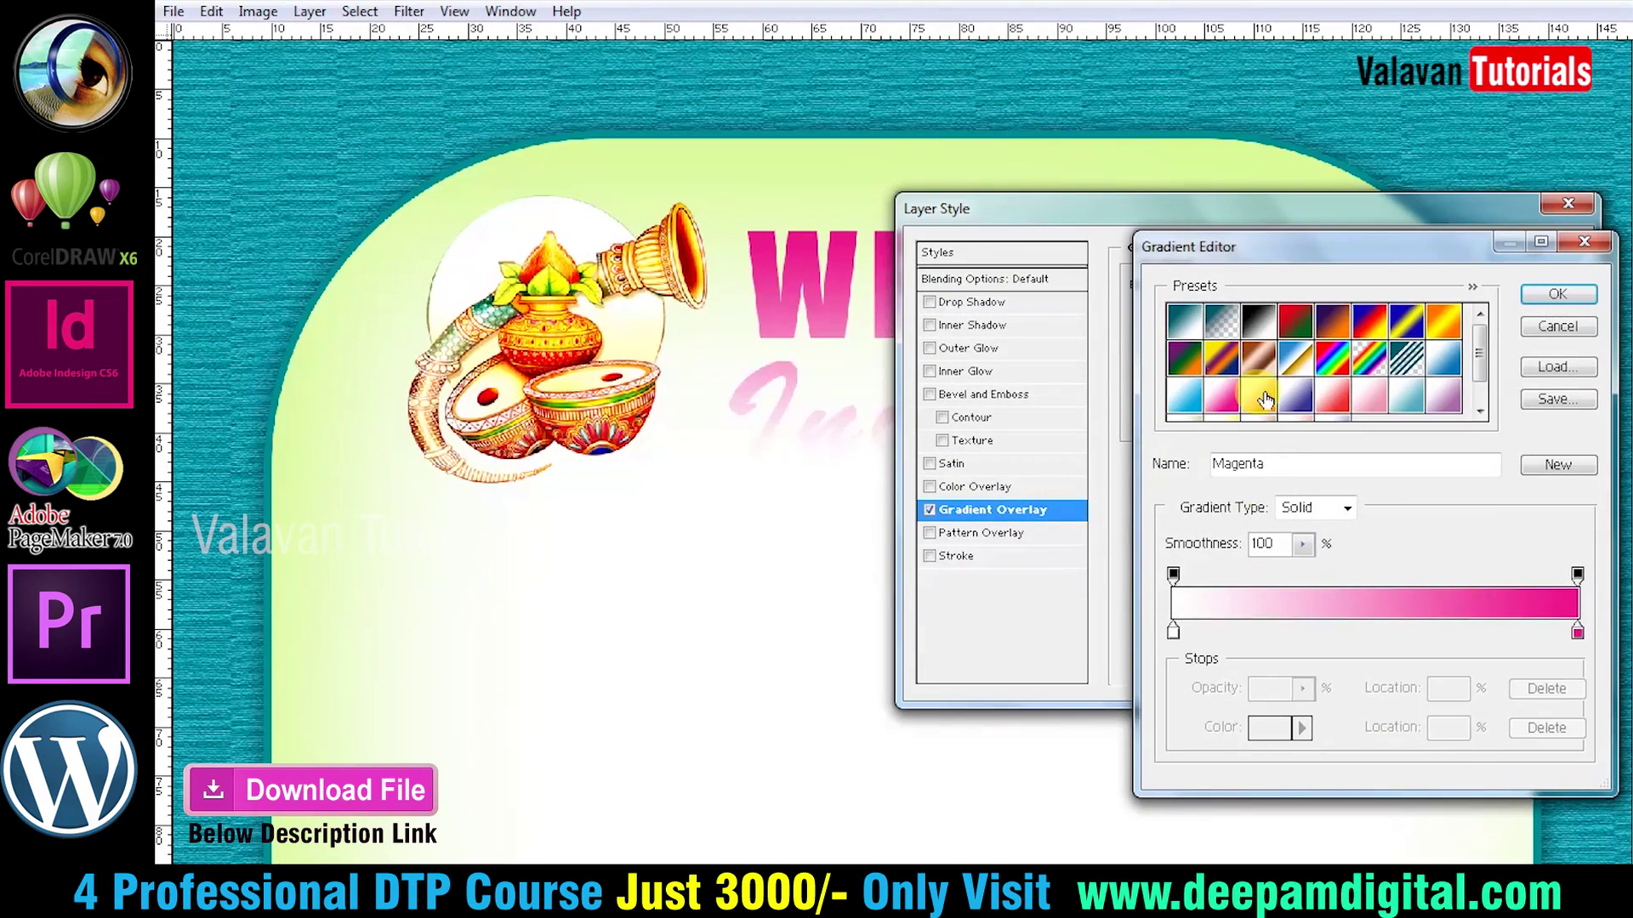
{"action": "left_click", "coordinate": [1568, 290]}
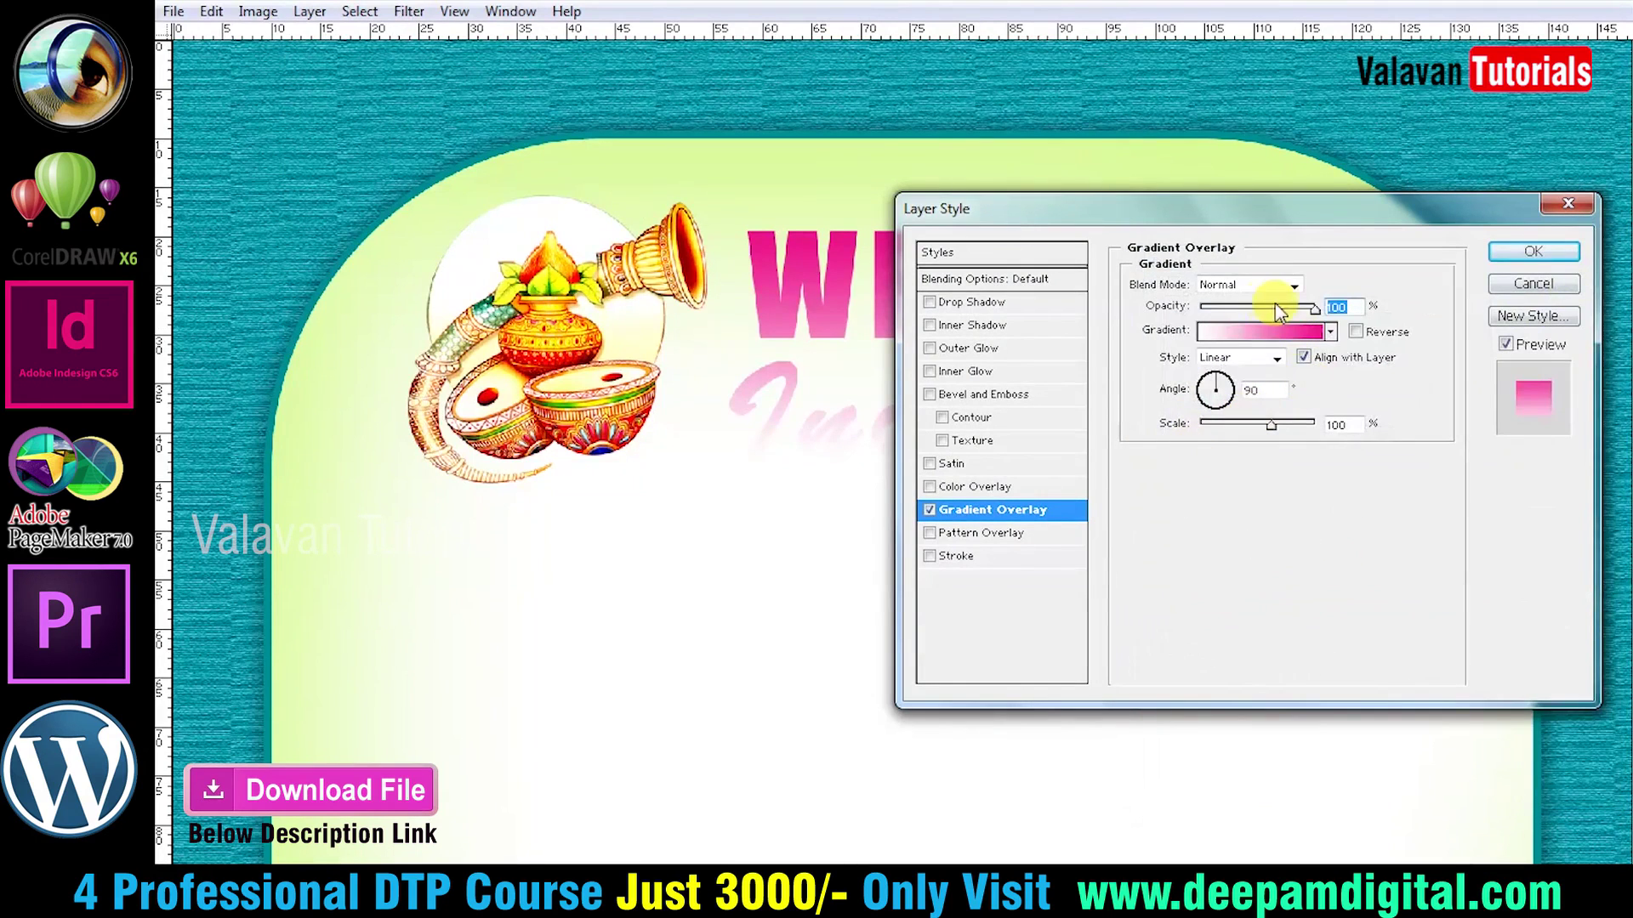
{"action": "left_click", "coordinate": [1271, 359]}
{"action": "left_click", "coordinate": [1242, 377]}
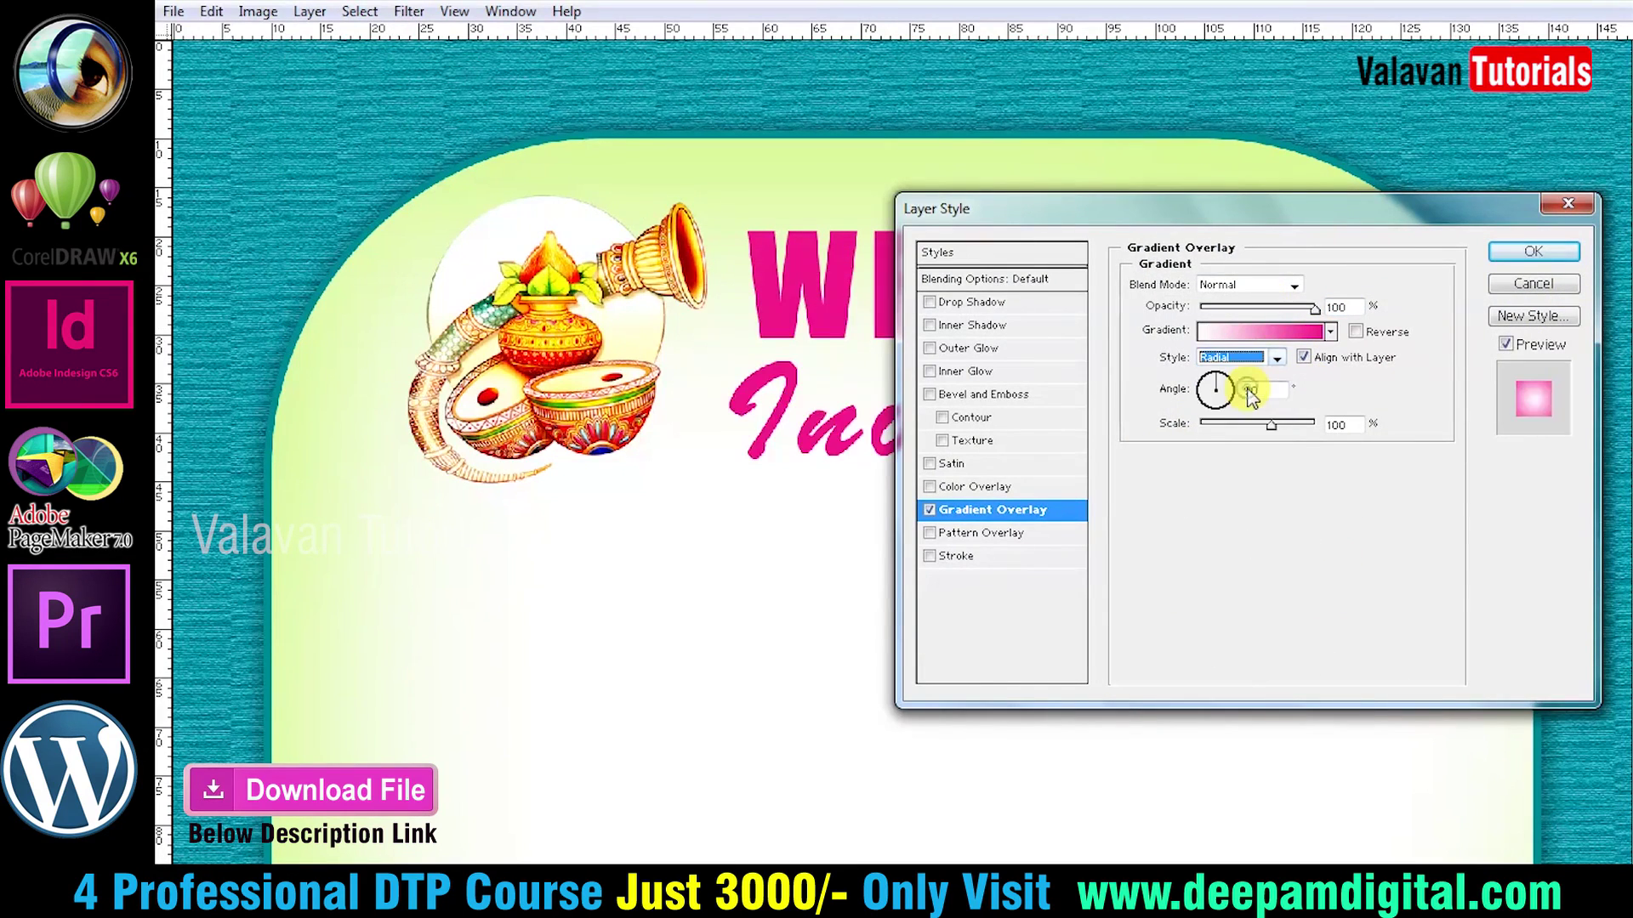
{"action": "left_click_drag", "start_coordinate": [1271, 229], "coordinate": [1117, 403]}
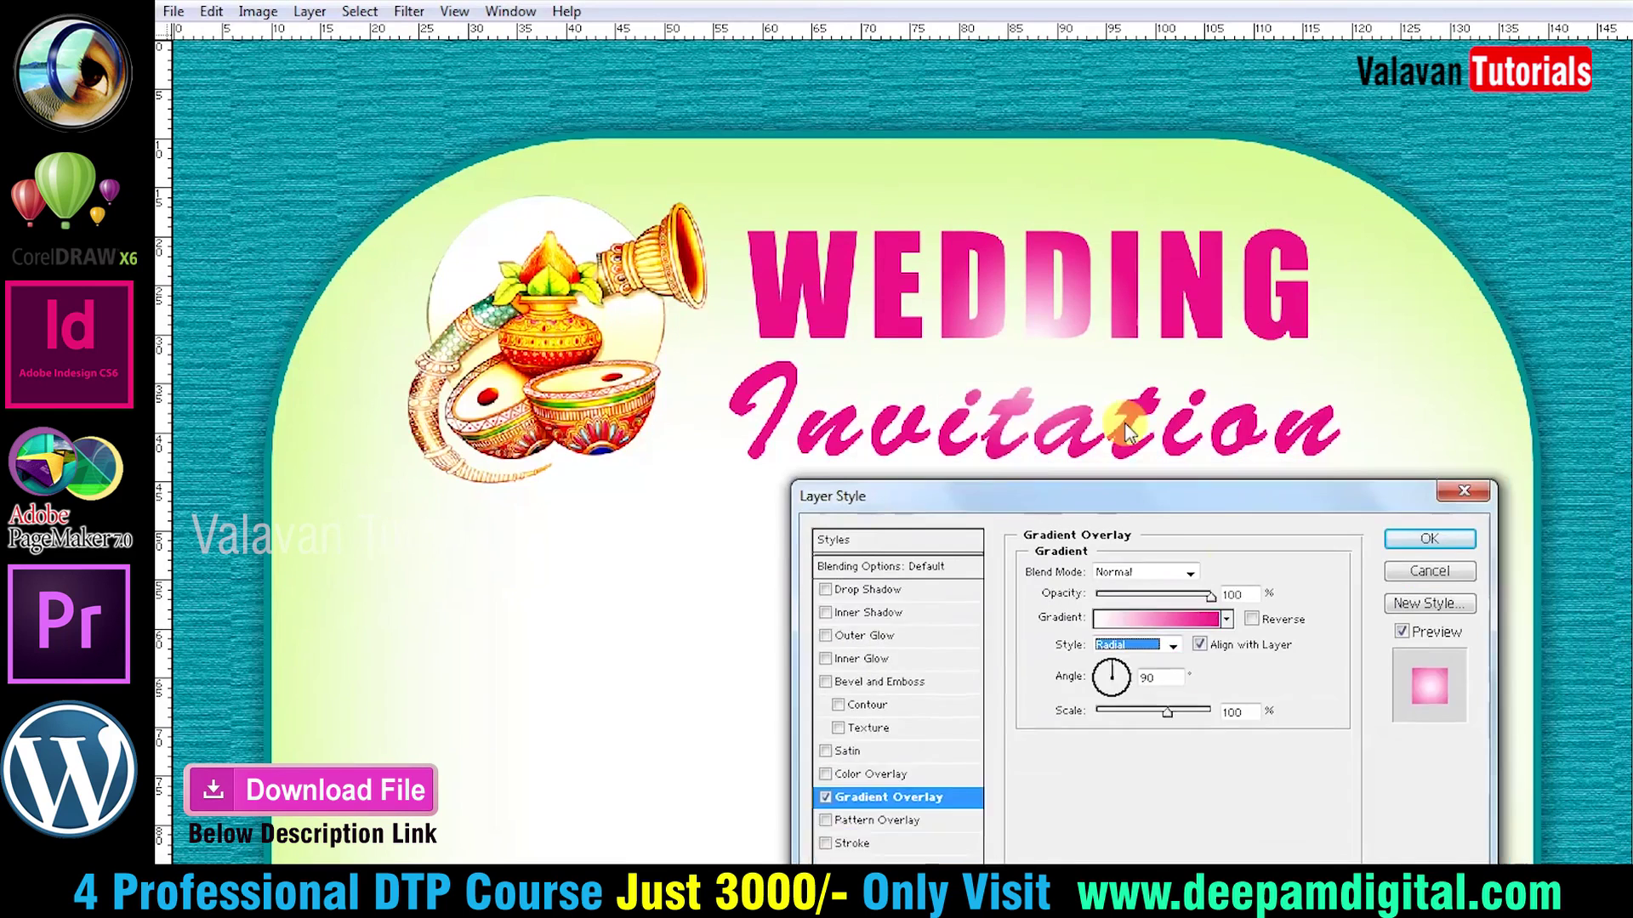
{"action": "key", "text": "Down"}
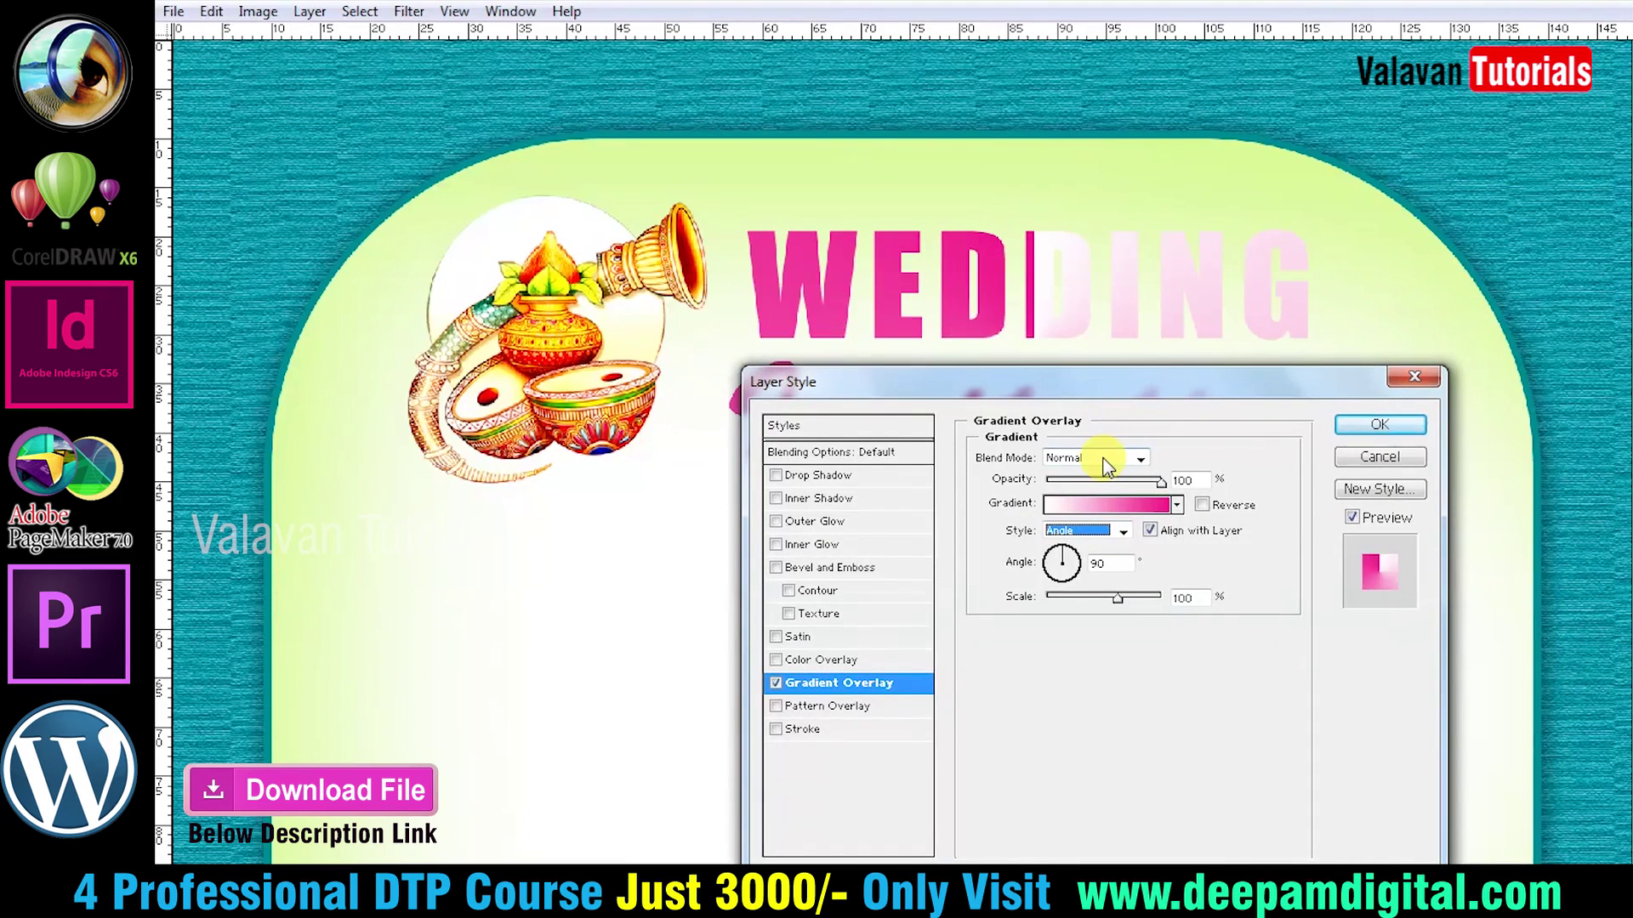
{"action": "key", "text": "Down"}
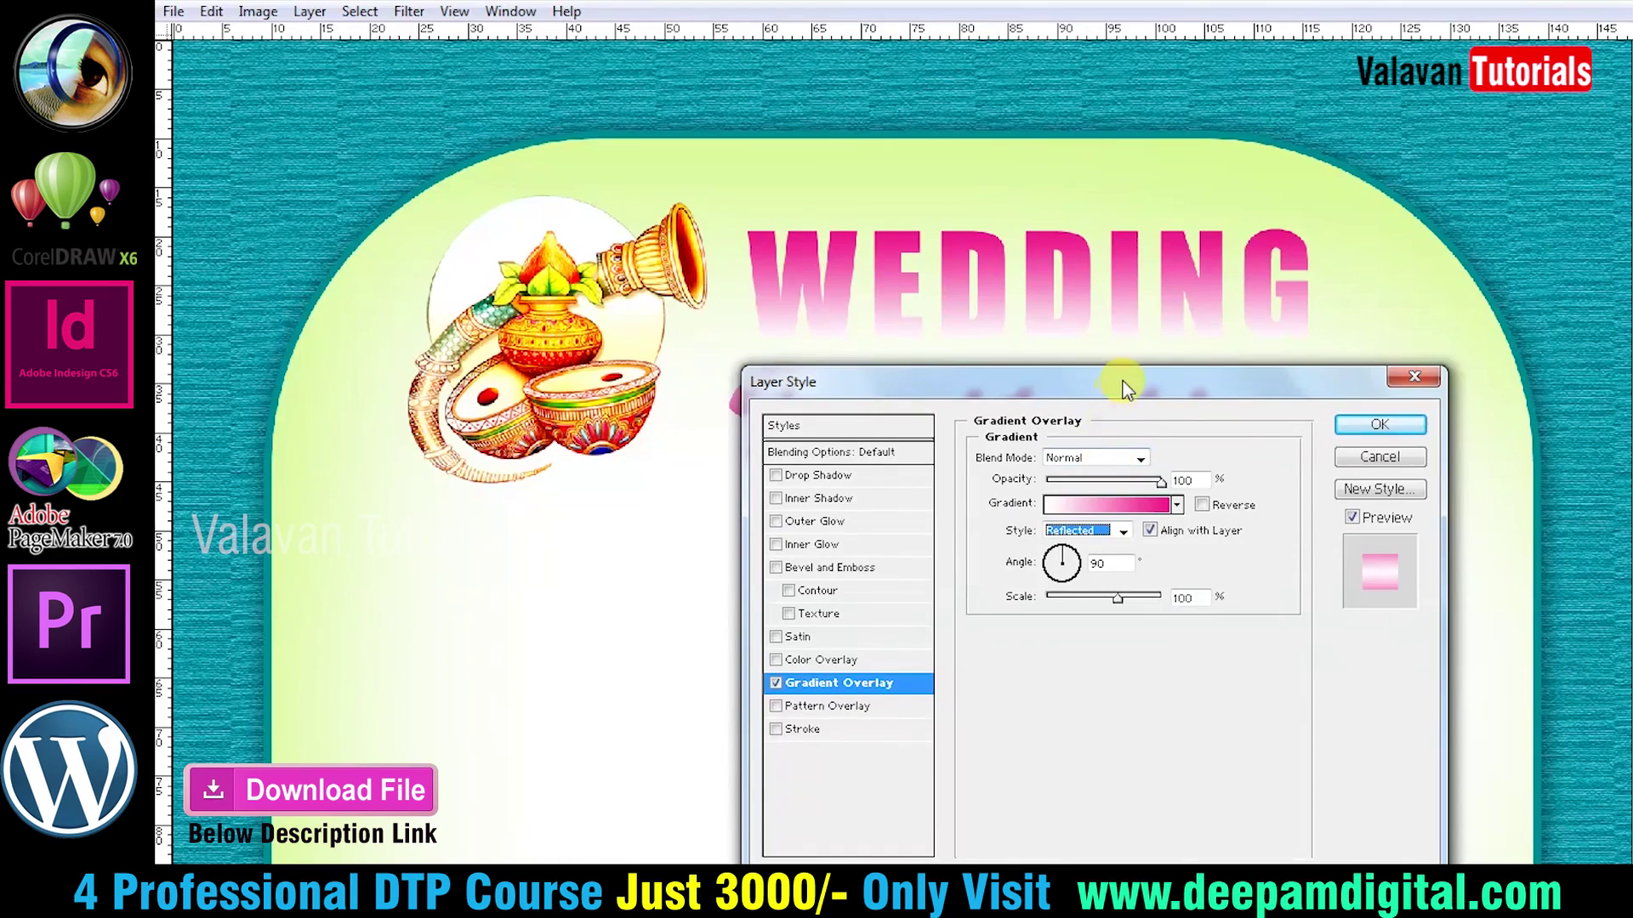
{"action": "left_click_drag", "start_coordinate": [1122, 387], "coordinate": [613, 272]}
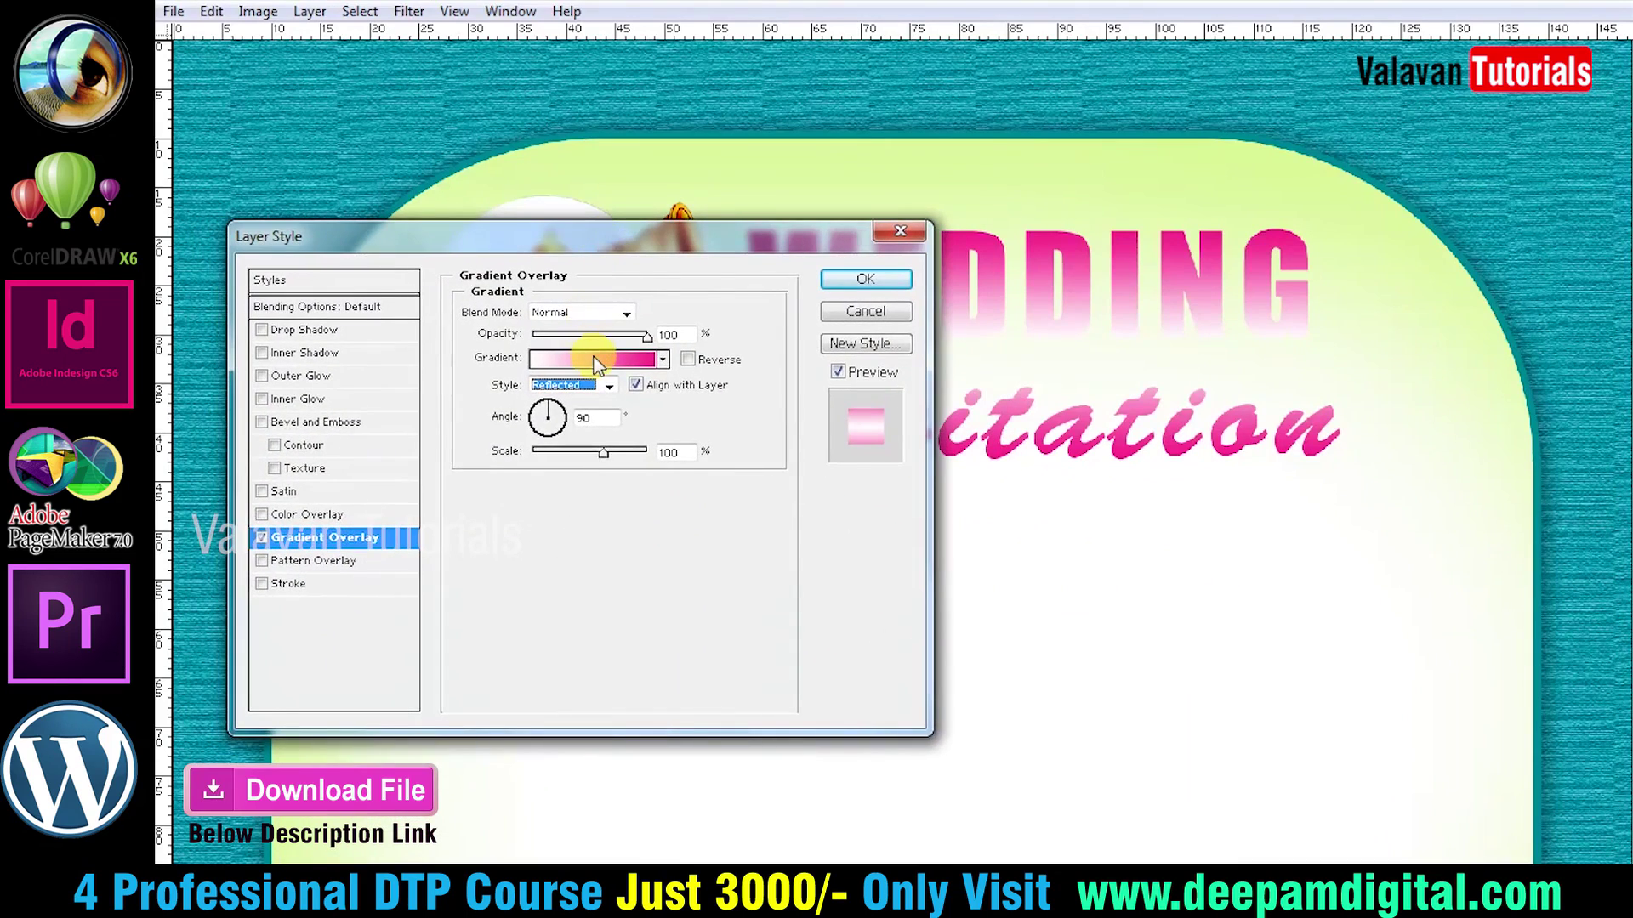
Change the gradient's left stop colour to dark magenta.
{"action": "left_click", "coordinate": [595, 362]}
{"action": "double_click", "coordinate": [1174, 631]}
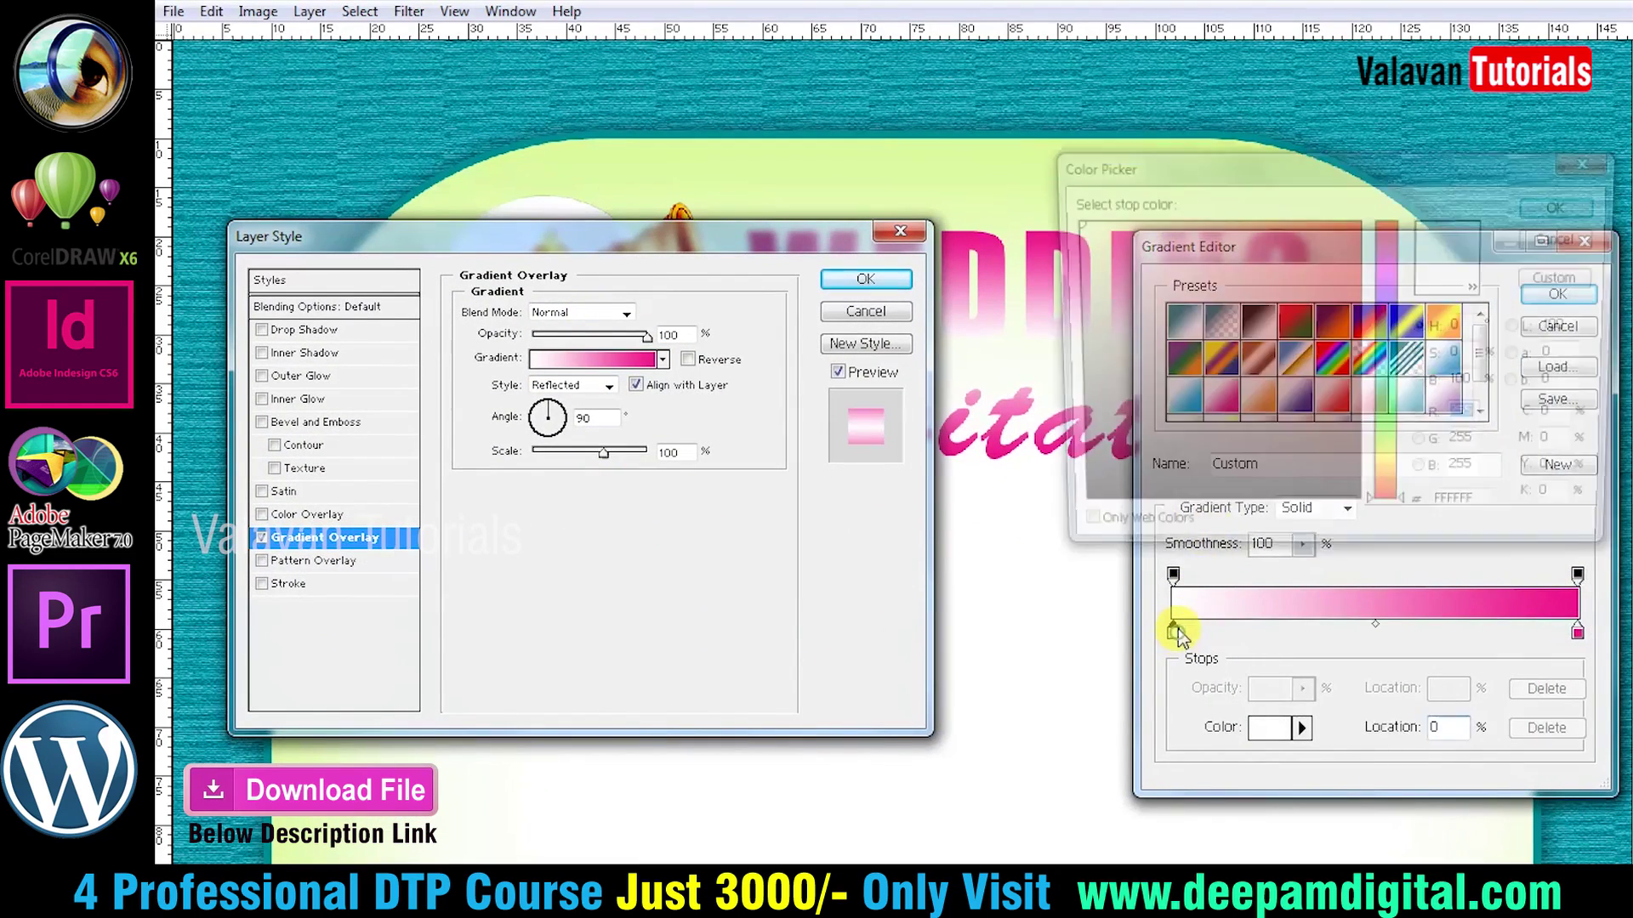
{"action": "left_click", "coordinate": [967, 241]}
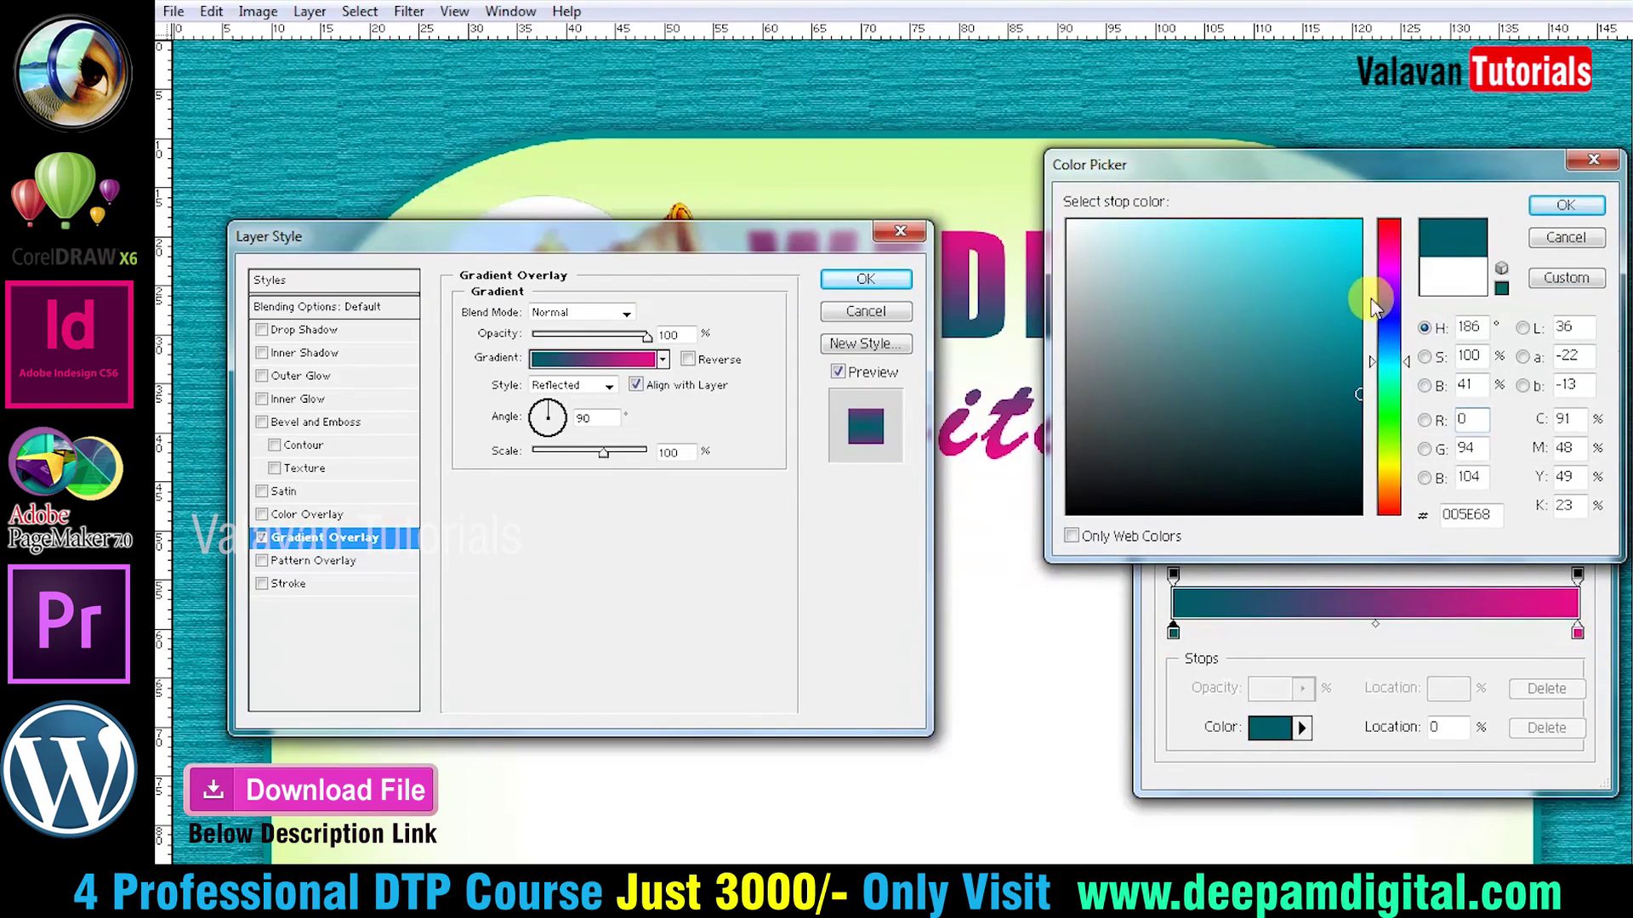
{"action": "left_click", "coordinate": [1373, 246]}
{"action": "left_click", "coordinate": [1565, 208]}
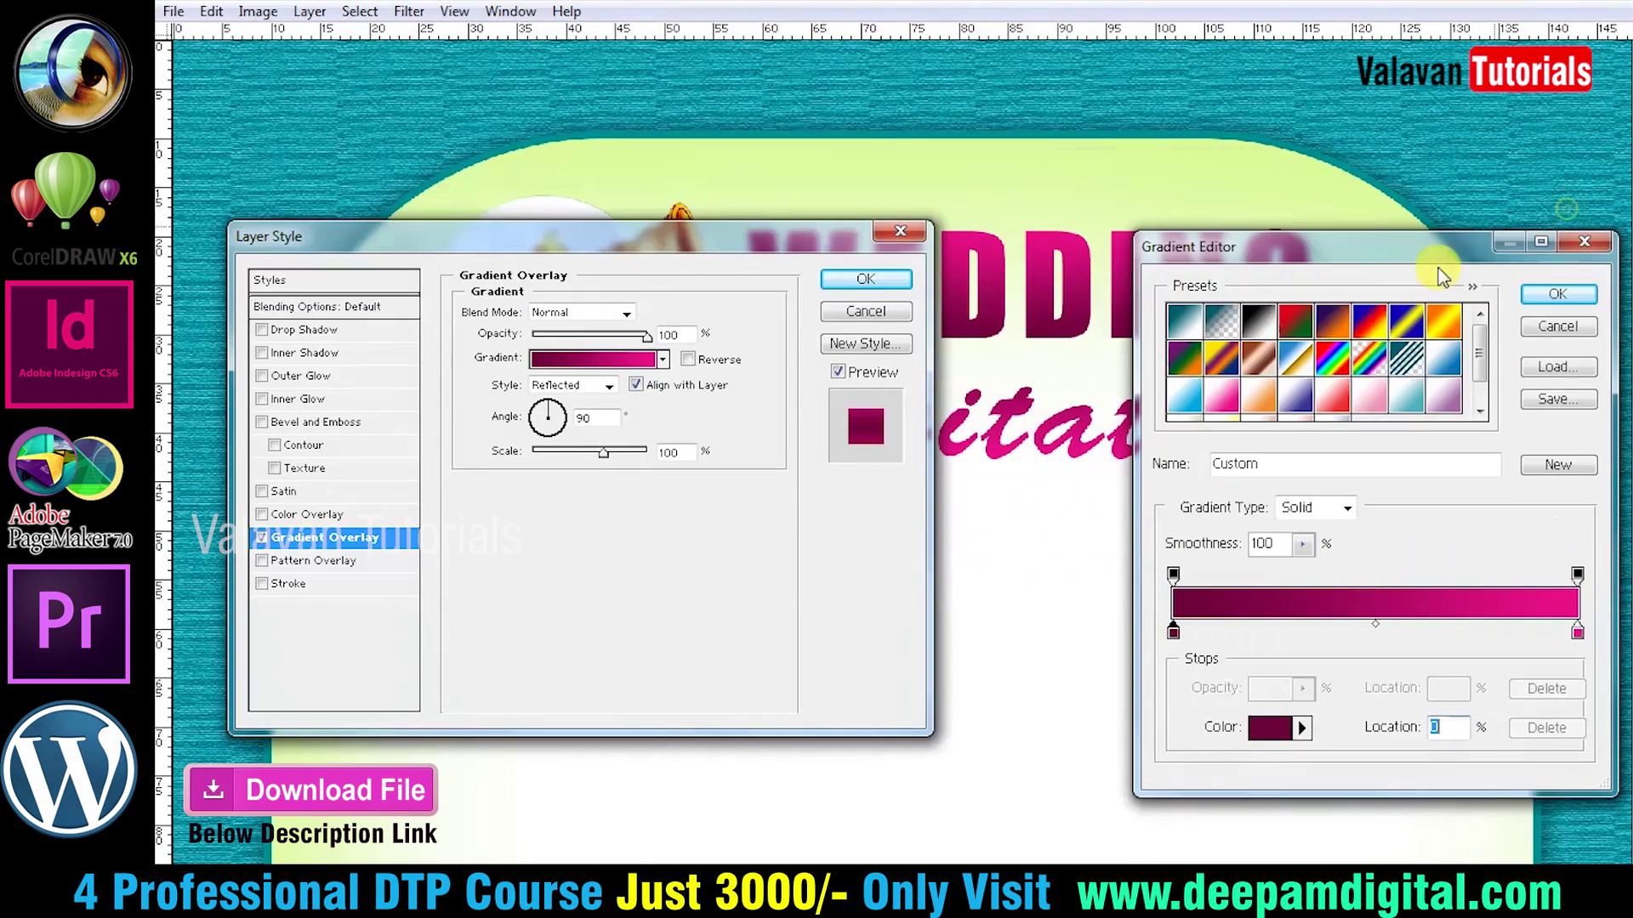
{"action": "left_click", "coordinate": [1558, 294]}
{"action": "left_click_drag", "start_coordinate": [842, 236], "coordinate": [1269, 345]}
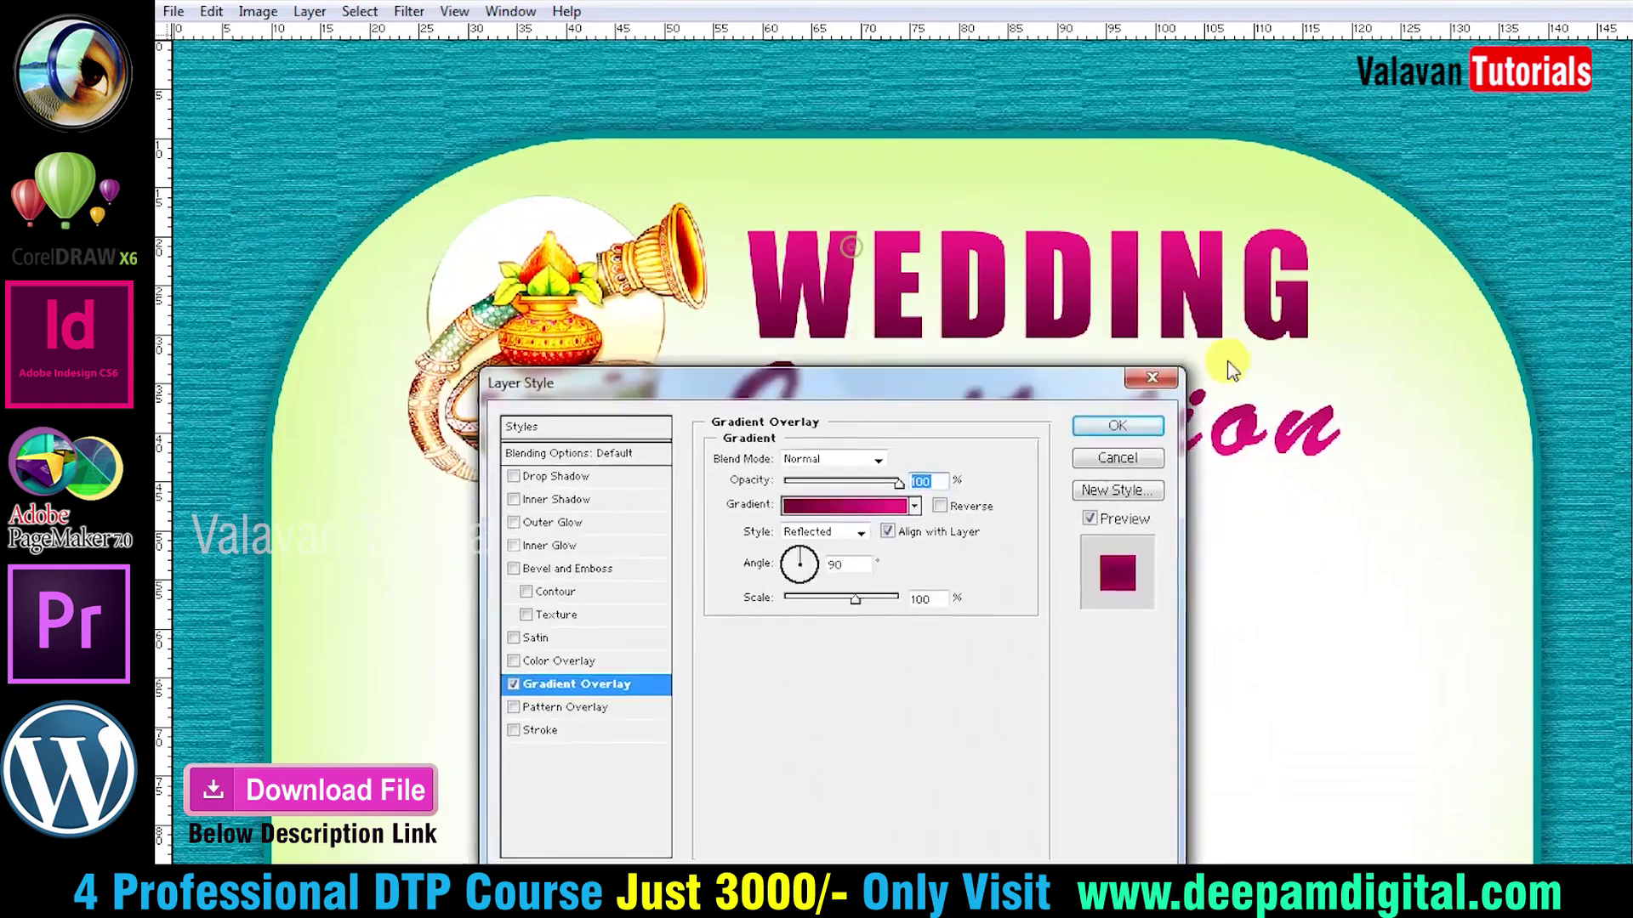
Add a white Stroke outline to the title.
{"action": "left_click", "coordinate": [787, 693]}
{"action": "left_click", "coordinate": [941, 554]}
{"action": "left_click", "coordinate": [1070, 223]}
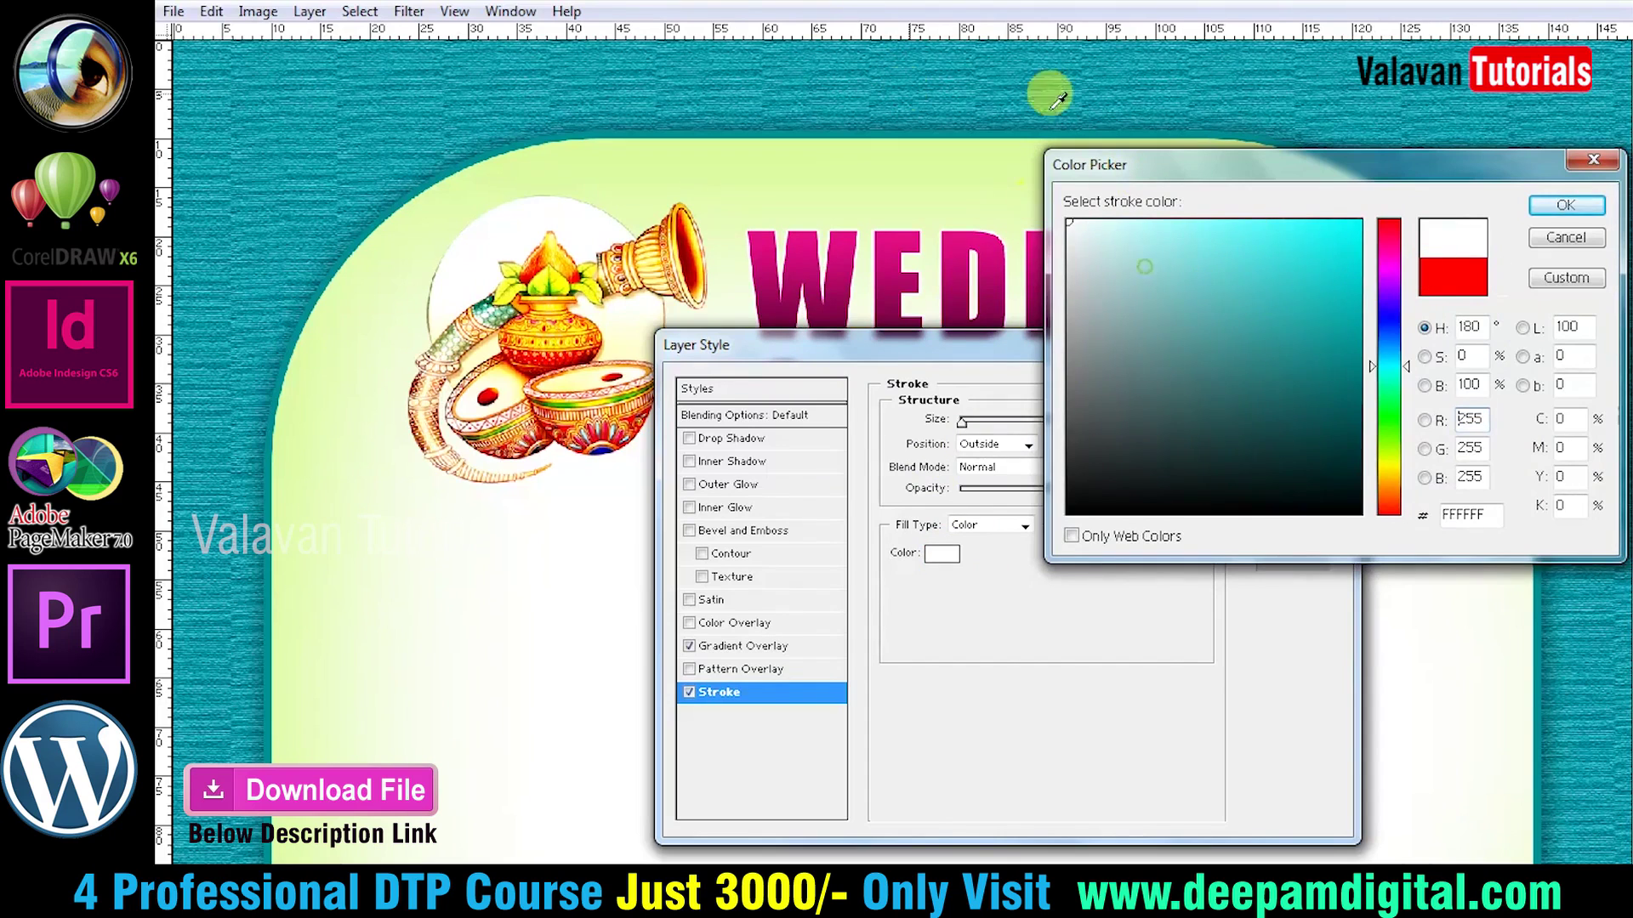
{"action": "left_click", "coordinate": [1574, 204]}
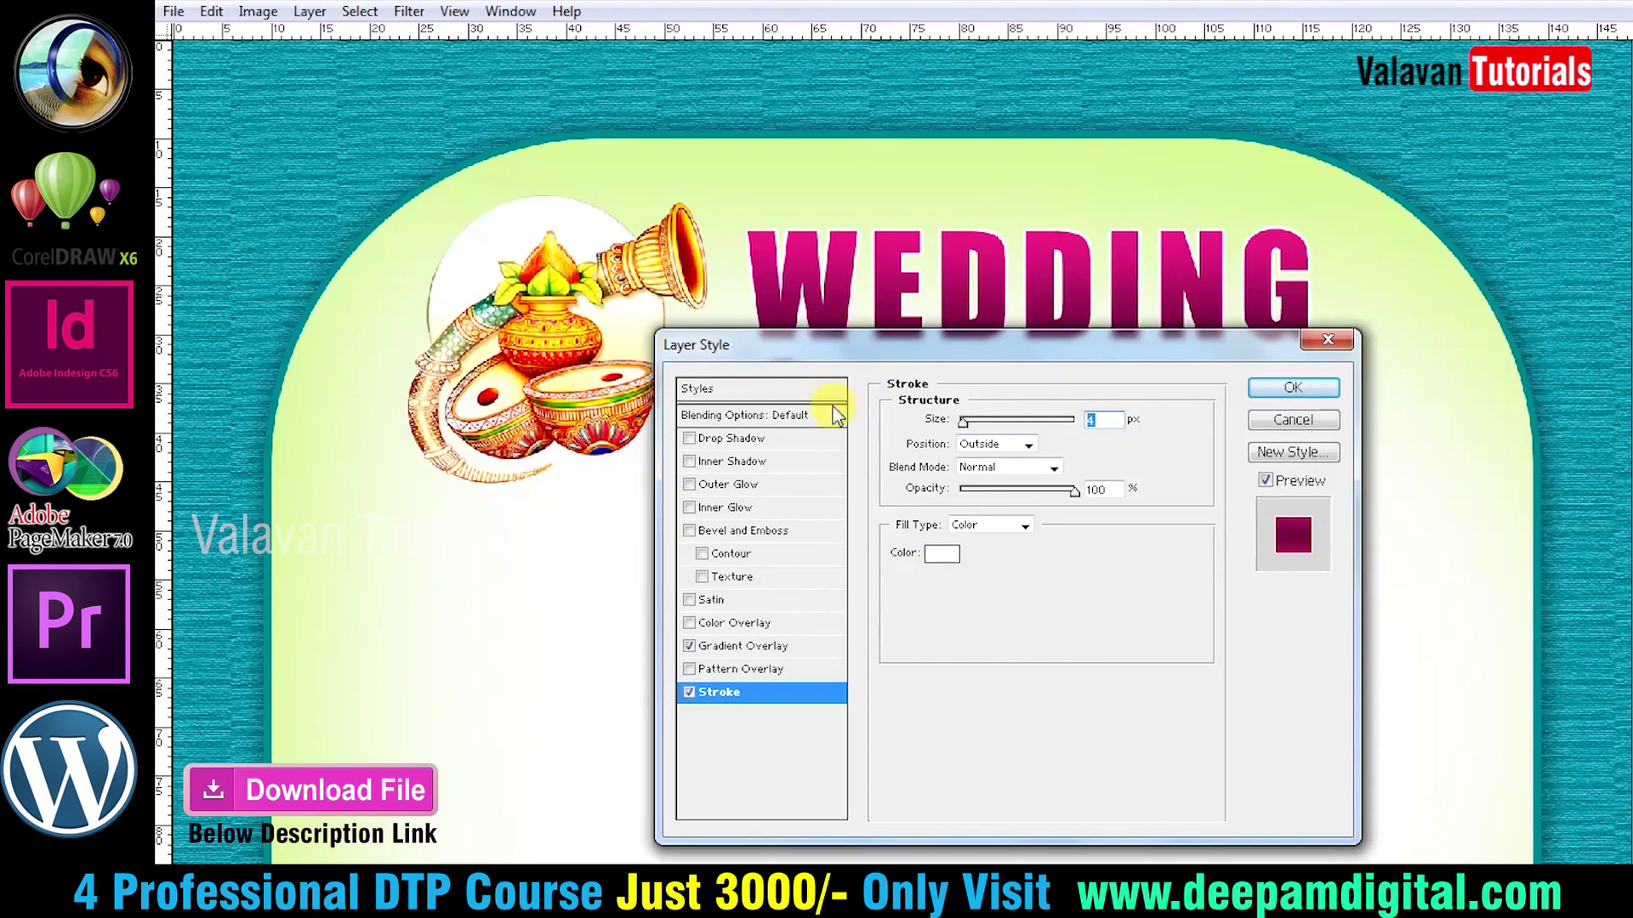
Add a slightly enlarged Drop Shadow, apply the styles, and zoom out.
{"action": "left_click", "coordinate": [774, 438]}
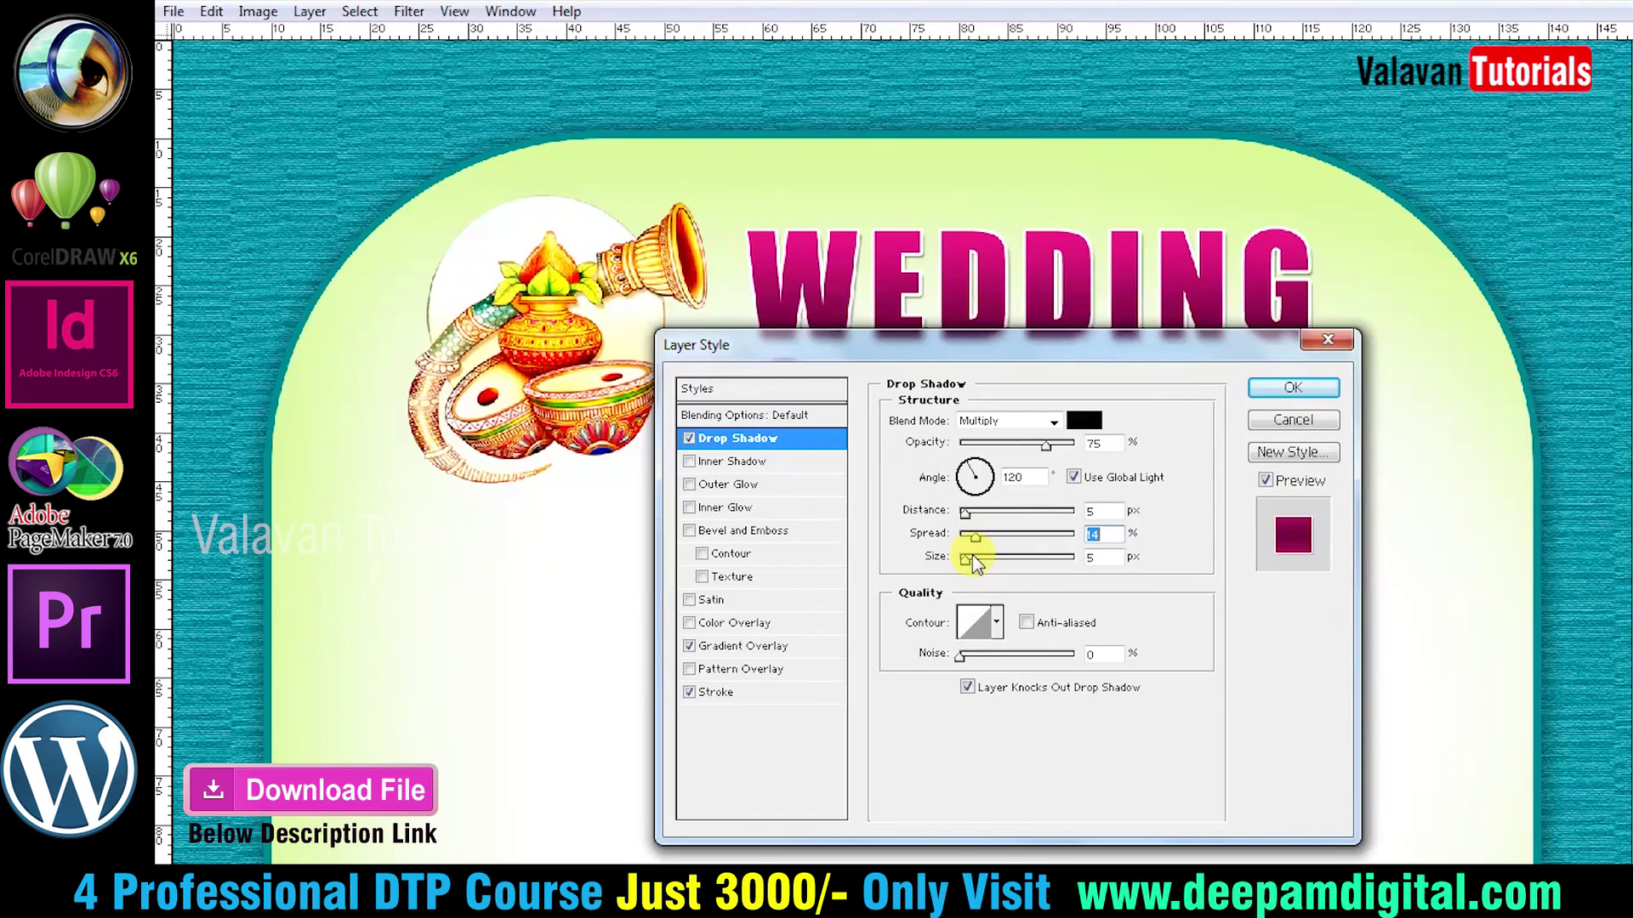
{"action": "left_click_drag", "start_coordinate": [965, 558], "coordinate": [976, 558]}
{"action": "left_click", "coordinate": [1267, 387]}
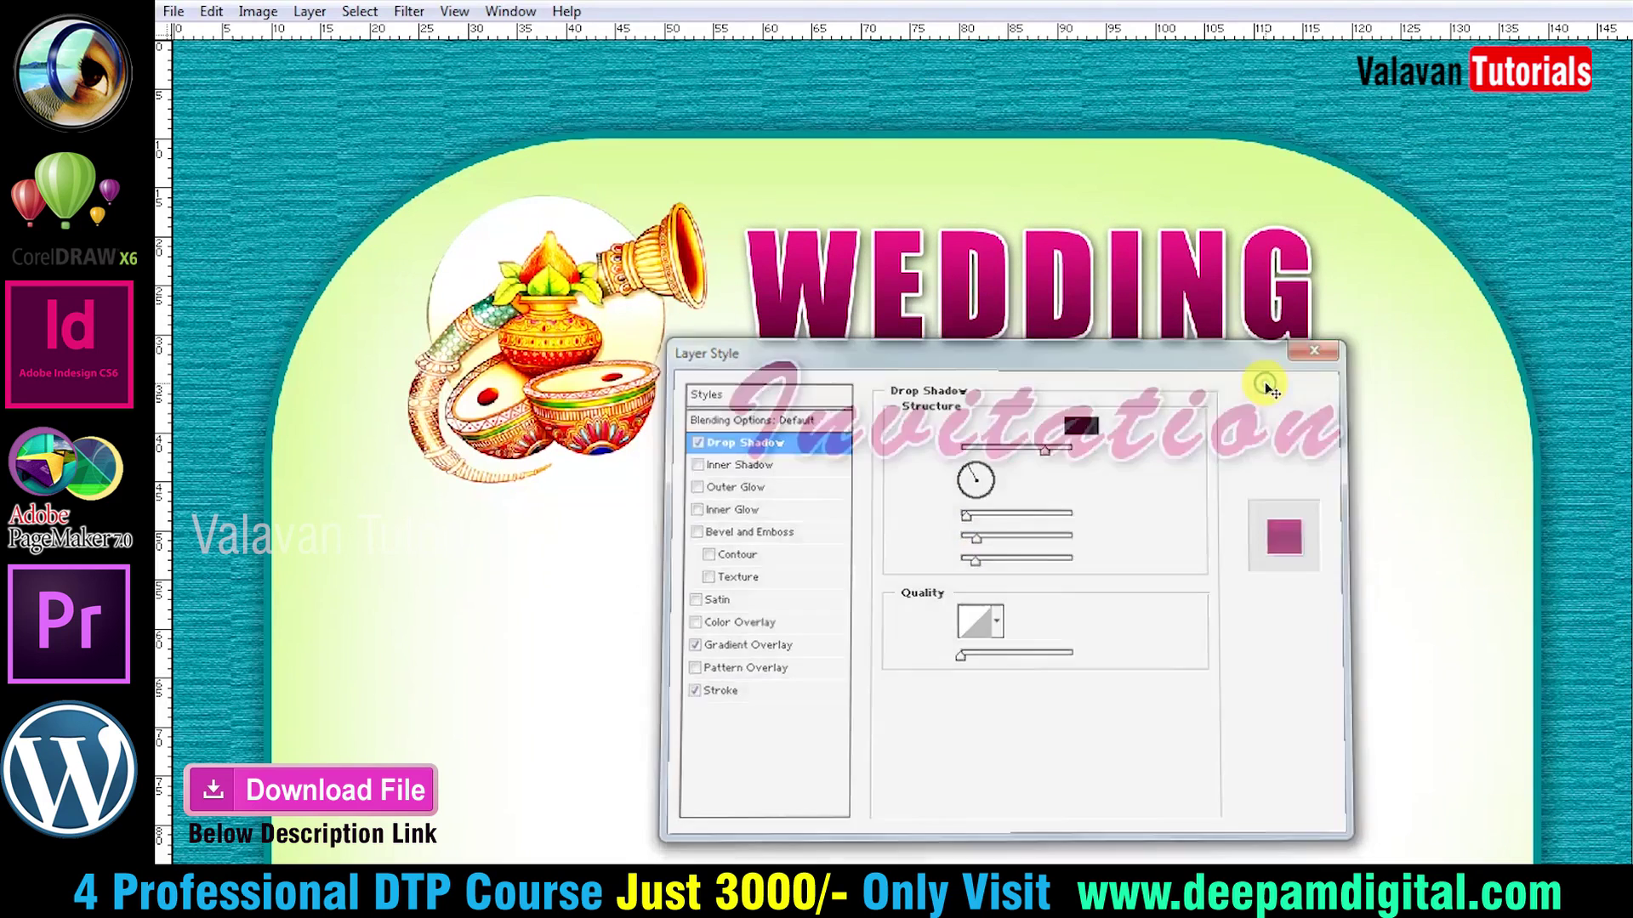
{"action": "right_click", "coordinate": [1094, 394]}
{"action": "left_click", "coordinate": [1135, 412]}
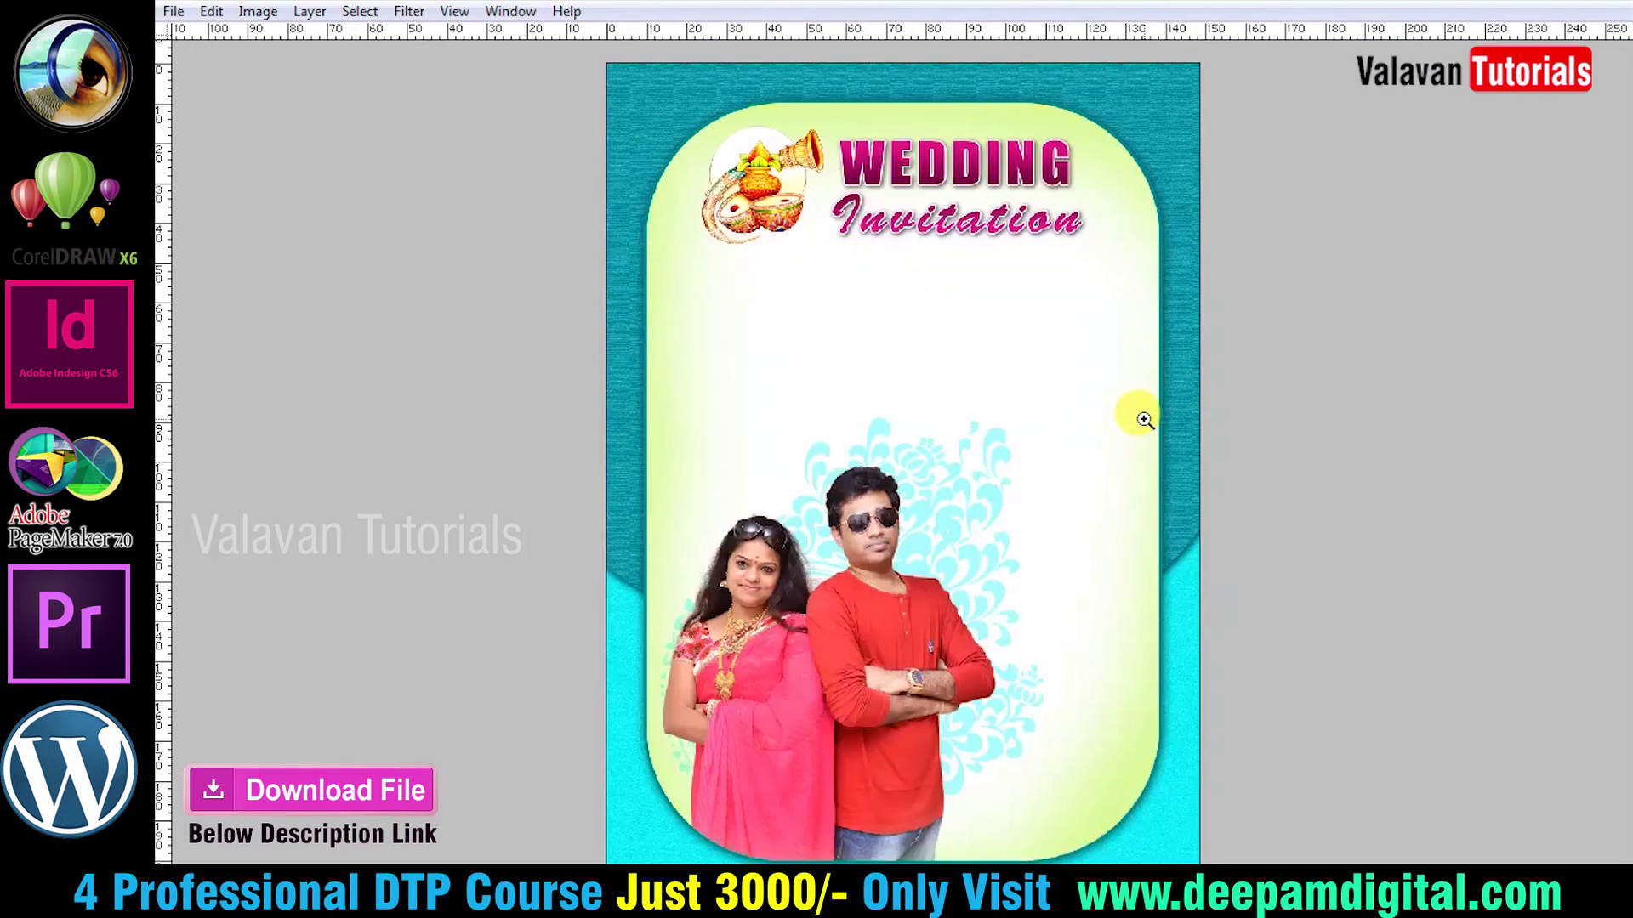
Zoom into the card's upper area and type a 'TO' text label.
{"action": "left_click", "coordinate": [908, 400]}
{"action": "scroll", "coordinate": [850, 472], "scroll_direction": "down", "scroll_amount": 2}
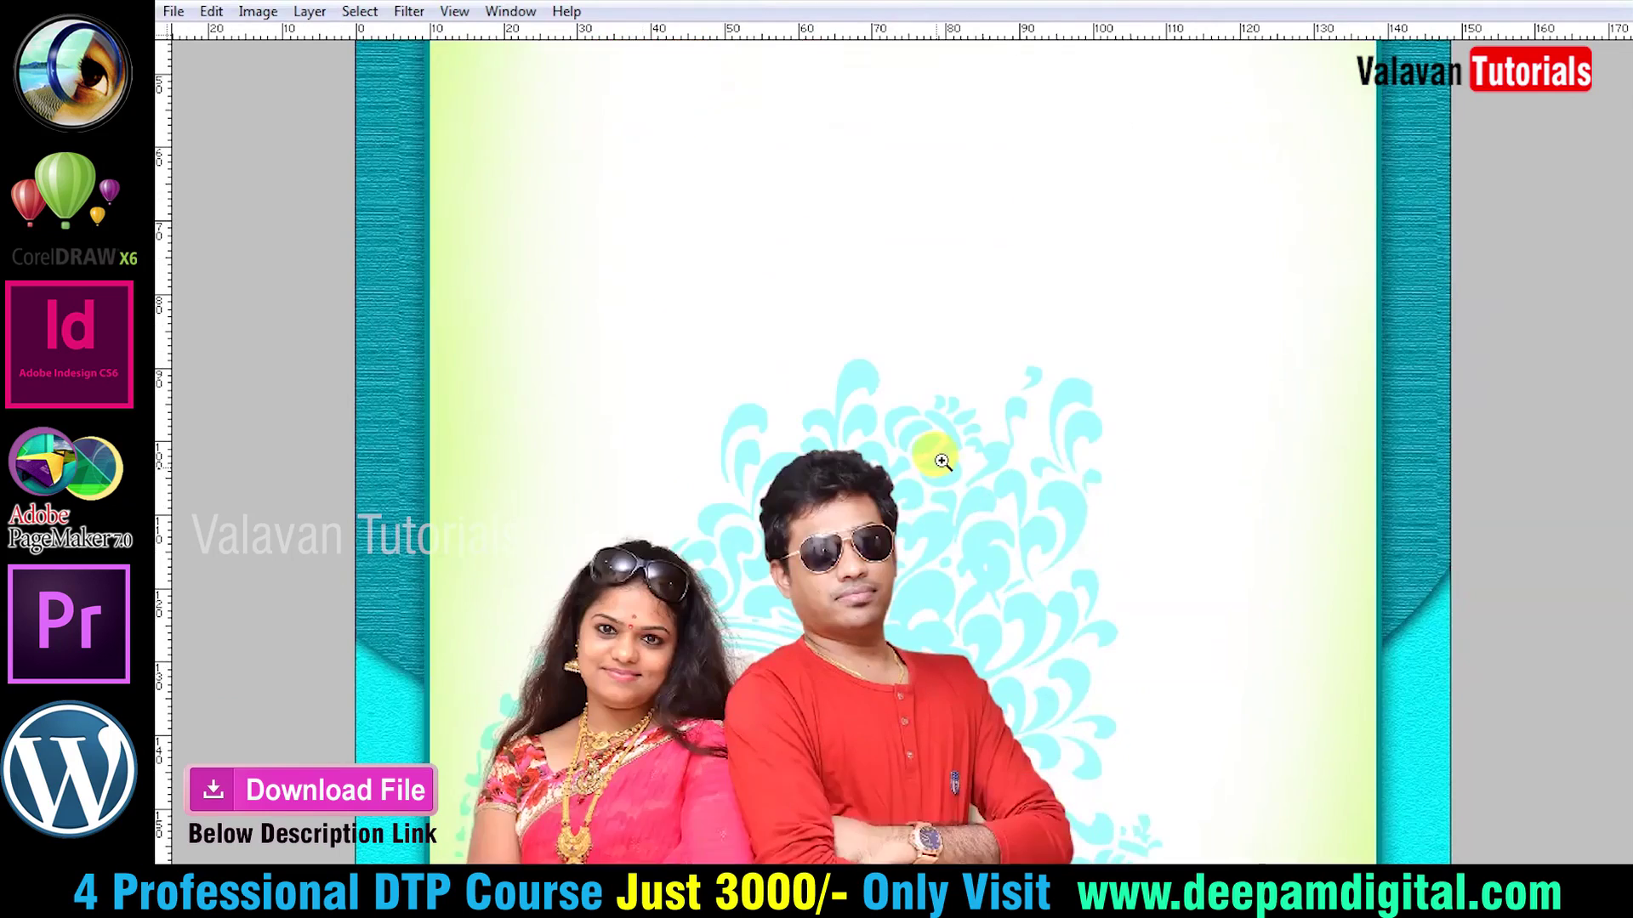
{"action": "scroll", "coordinate": [942, 461], "scroll_direction": "down", "scroll_amount": 2}
{"action": "scroll", "coordinate": [1033, 452], "scroll_direction": "down", "scroll_amount": 2}
{"action": "right_click", "coordinate": [971, 405]}
{"action": "left_click", "coordinate": [989, 417]}
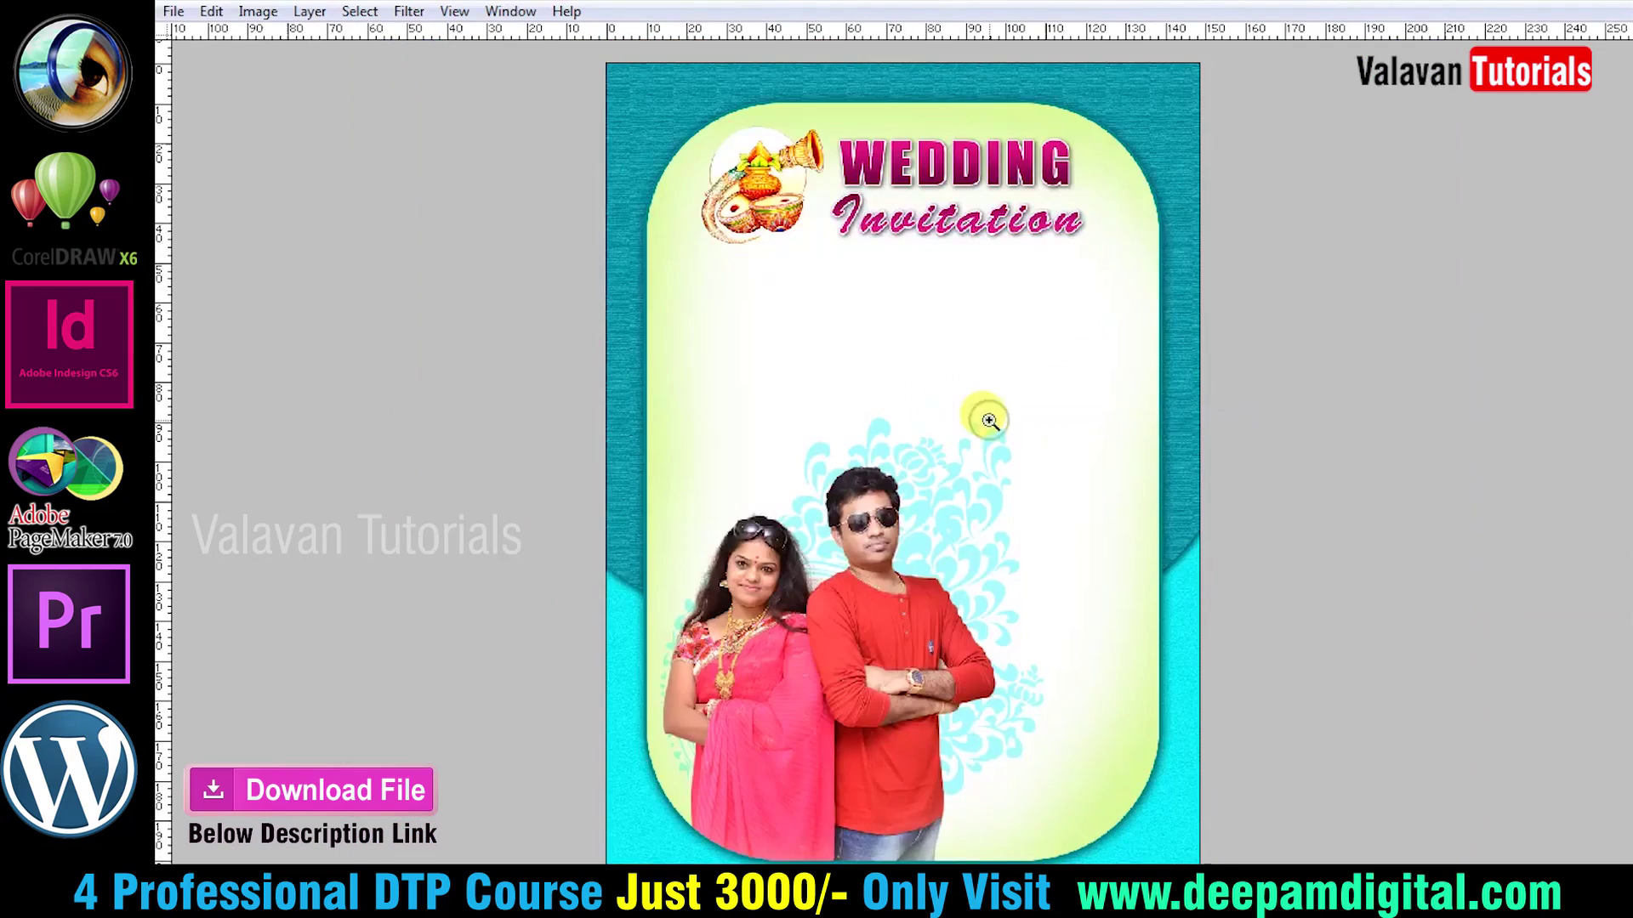
{"action": "left_click", "coordinate": [910, 357]}
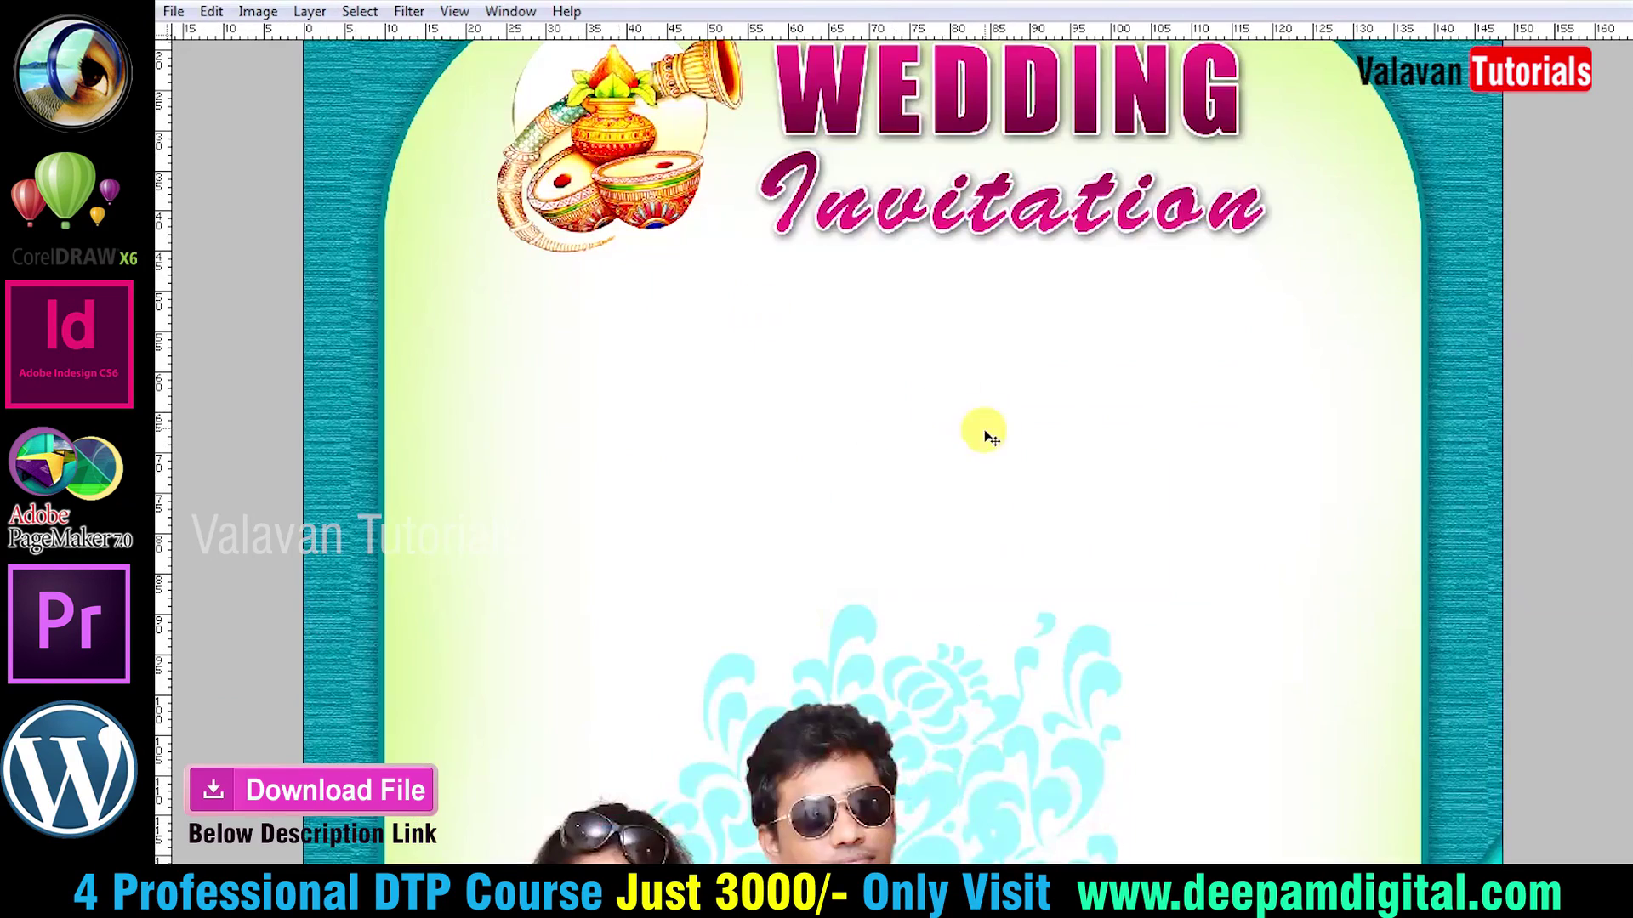
{"action": "scroll", "coordinate": [816, 494], "scroll_direction": "down", "scroll_amount": 2}
{"action": "type", "text": "FDSA"}
{"action": "key", "text": "ctrl+a"}
{"action": "type", "text": "TO"}
Format the label as Humnst777 Cn BT 12.85 pt without All Caps and place it below the title.
{"action": "key", "text": "ctrl+a"}
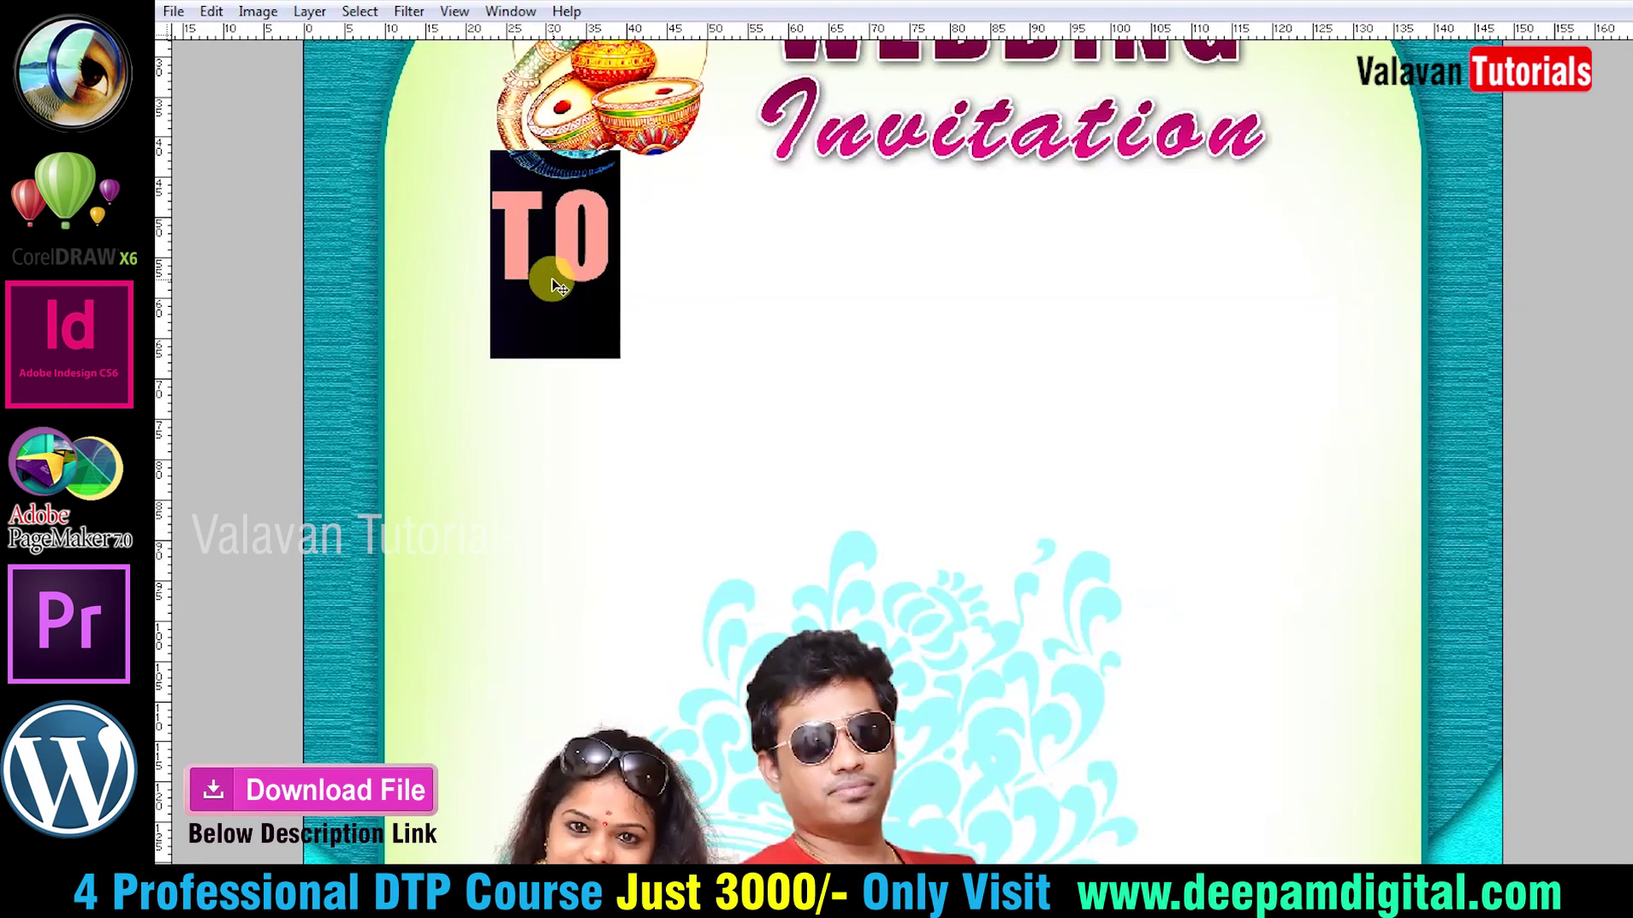
{"action": "key", "text": "ctrl+t"}
{"action": "type", "text": "hu"}
{"action": "key", "text": "Return"}
{"action": "key", "text": "ctrl+shift+comma"}
{"action": "key", "text": "ctrl+shift+comma"}
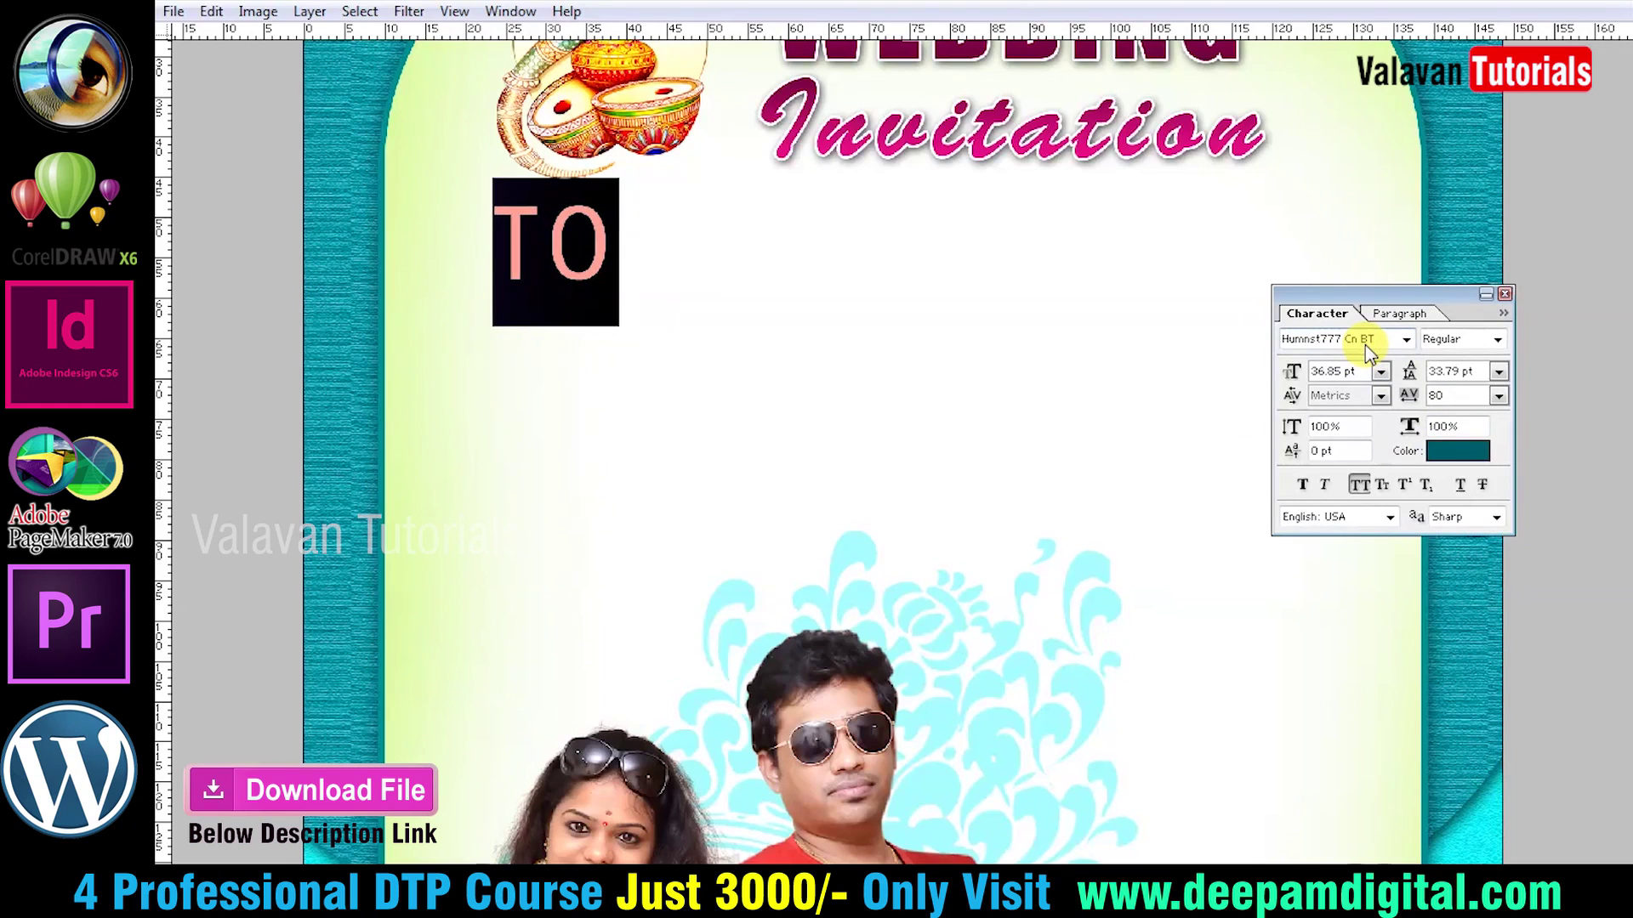
{"action": "key", "text": "ctrl+shift+comma"}
{"action": "key", "text": "ctrl+shift+comma"}
{"action": "key", "text": "ctrl+shift+comma"}
{"action": "key", "text": "ctrl+shift+comma"}
{"action": "key", "text": "ctrl+shift+comma"}
{"action": "key", "text": "ctrl+shift+comma"}
{"action": "key", "text": "ctrl+shift+comma"}
{"action": "key", "text": "ctrl+shift+comma"}
{"action": "key", "text": "ctrl+shift+comma"}
{"action": "key", "text": "ctrl+shift+k"}
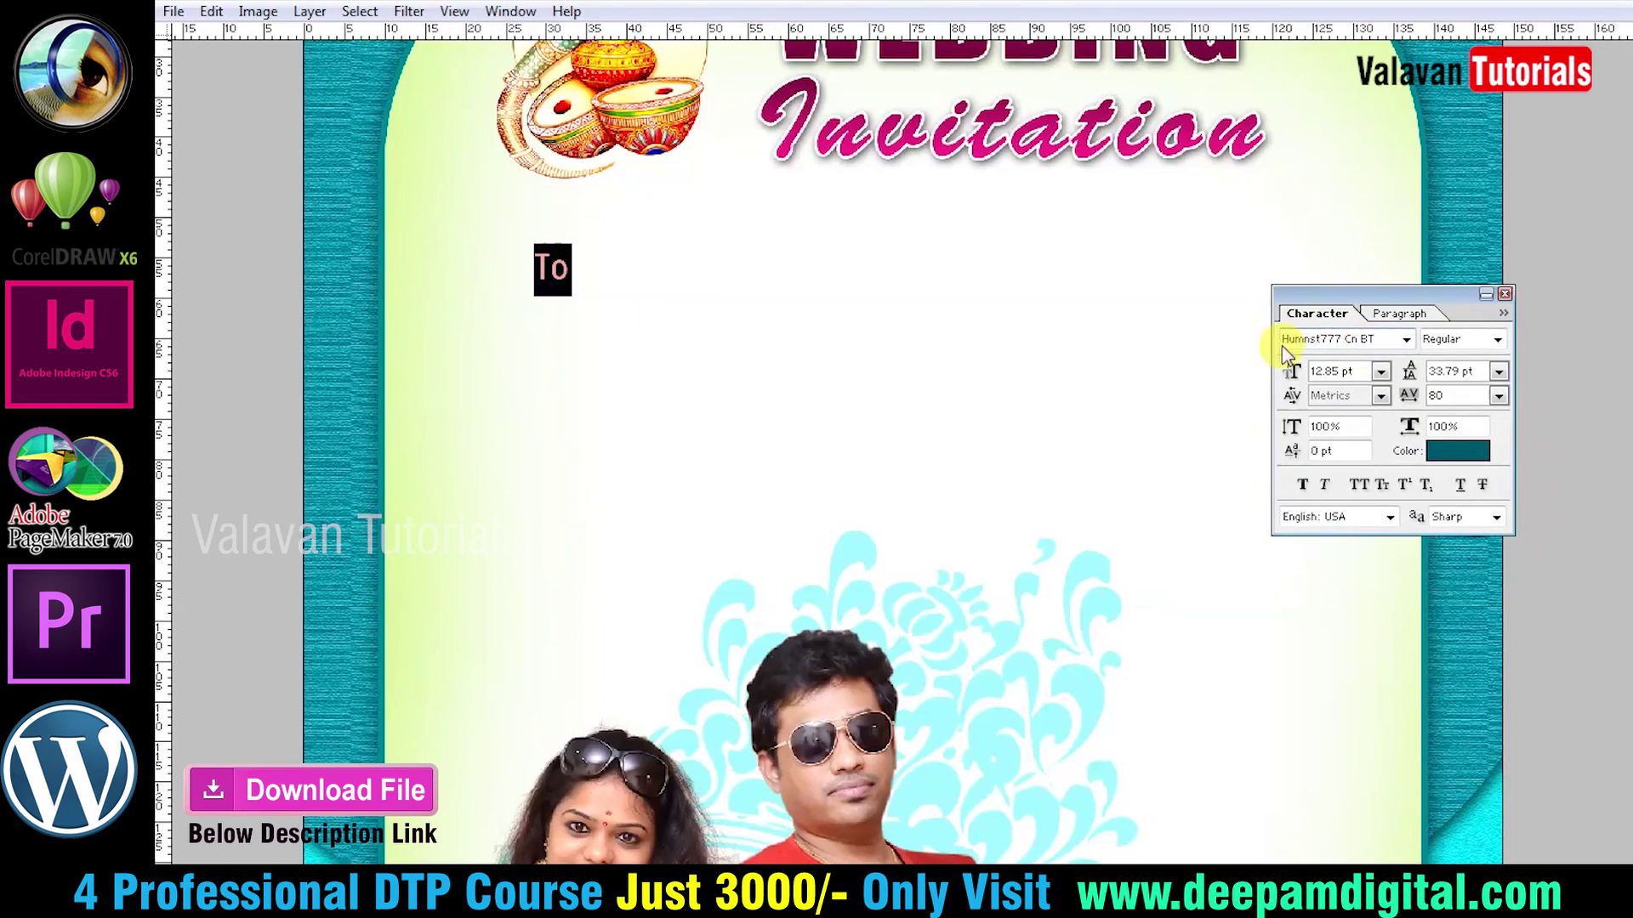
{"action": "left_click_drag", "start_coordinate": [984, 330], "coordinate": [925, 320]}
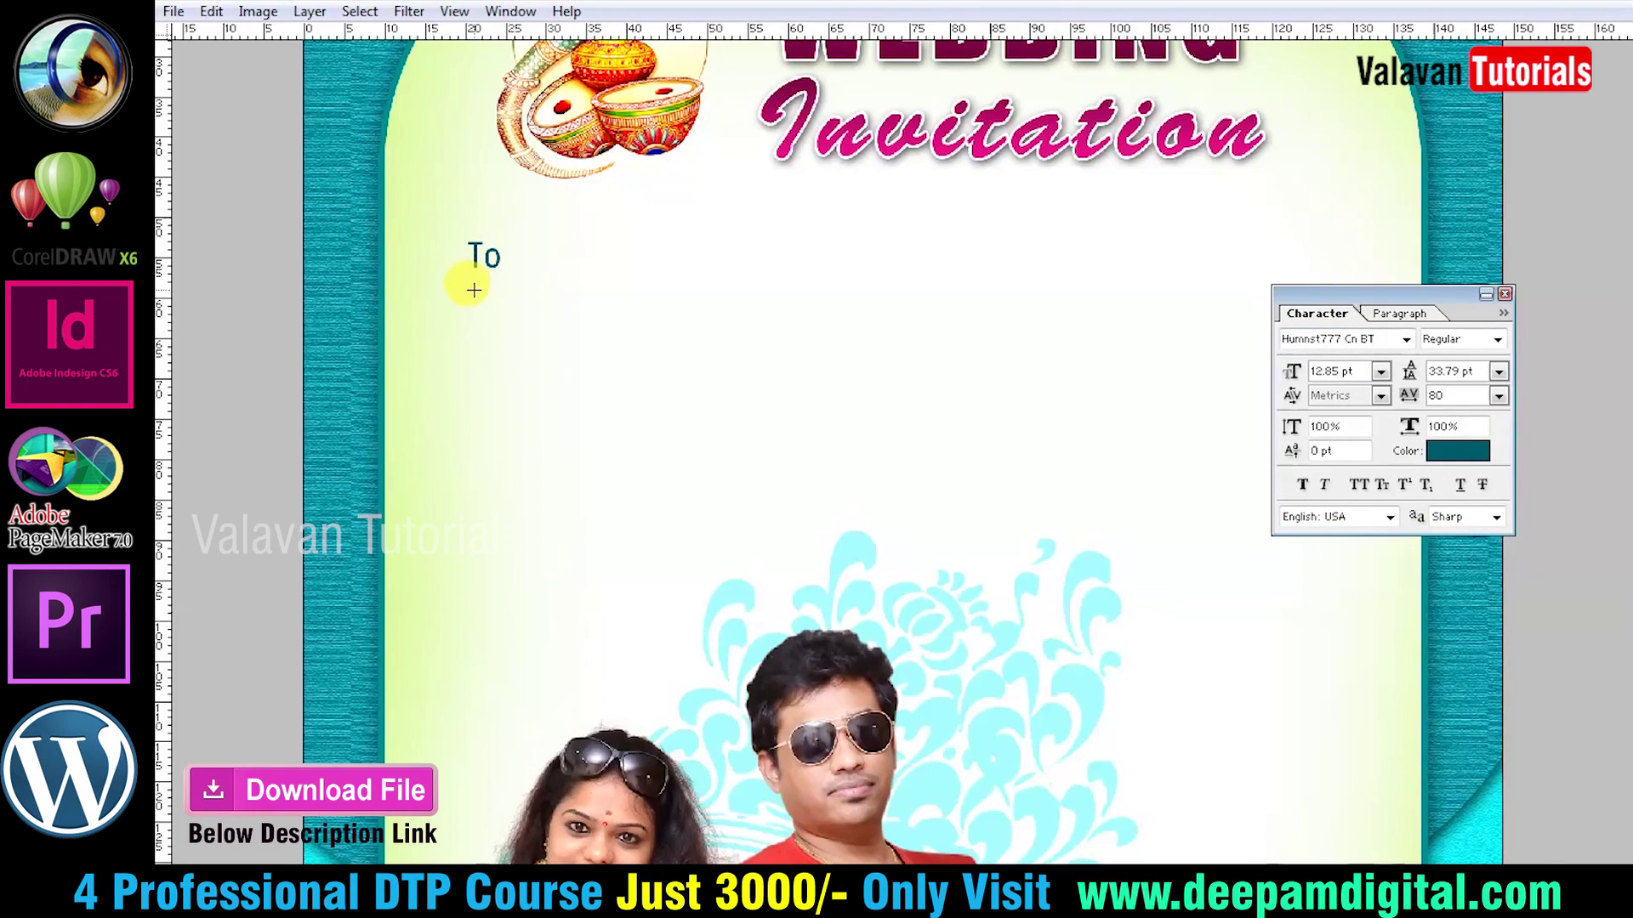
{"action": "left_click_drag", "start_coordinate": [767, 290], "coordinate": [1298, 293]}
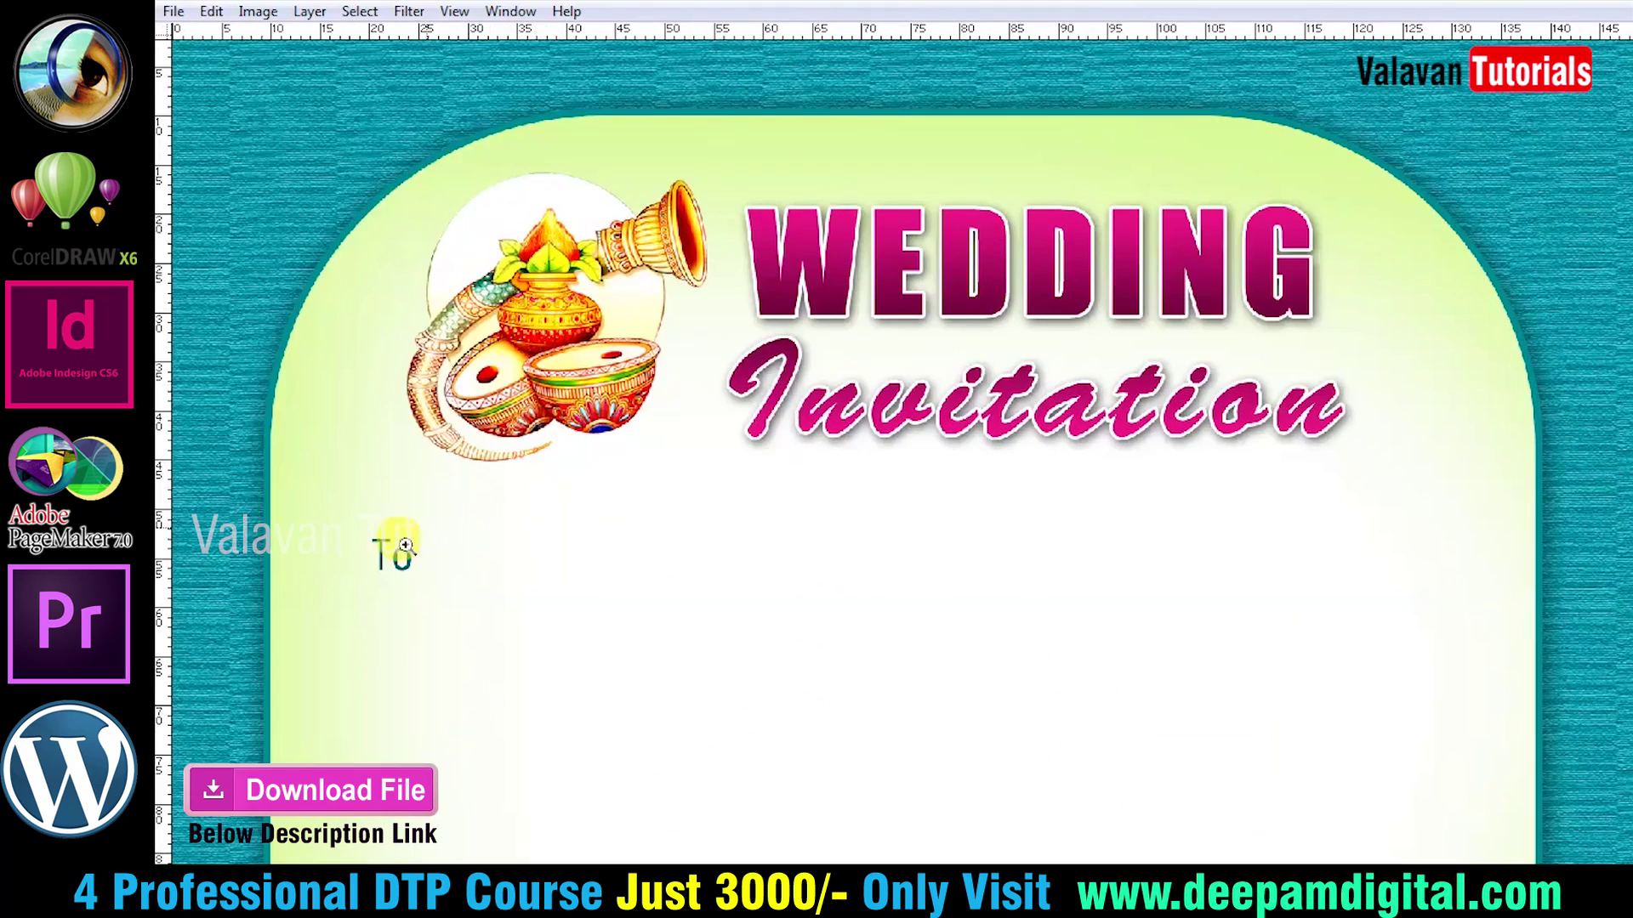
Shrink the To line's text size and extend it as a dotted line.
{"action": "scroll", "coordinate": [646, 483], "scroll_direction": "down", "scroll_amount": 2}
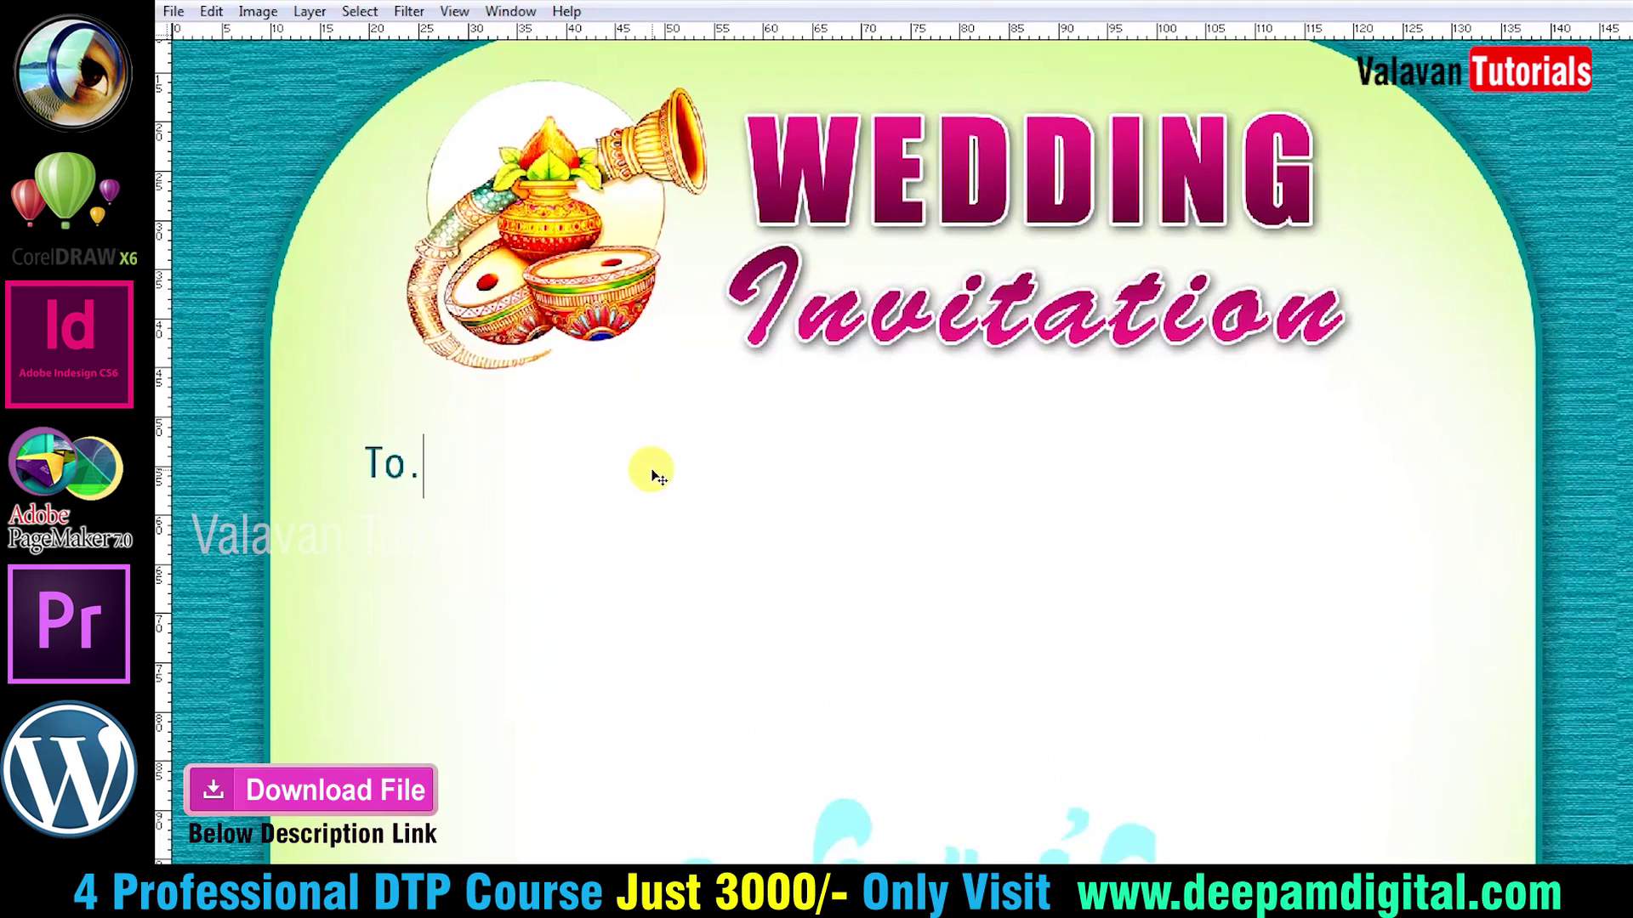
{"action": "key", "text": "ctrl+a"}
{"action": "key", "text": "ctrl+shift+comma"}
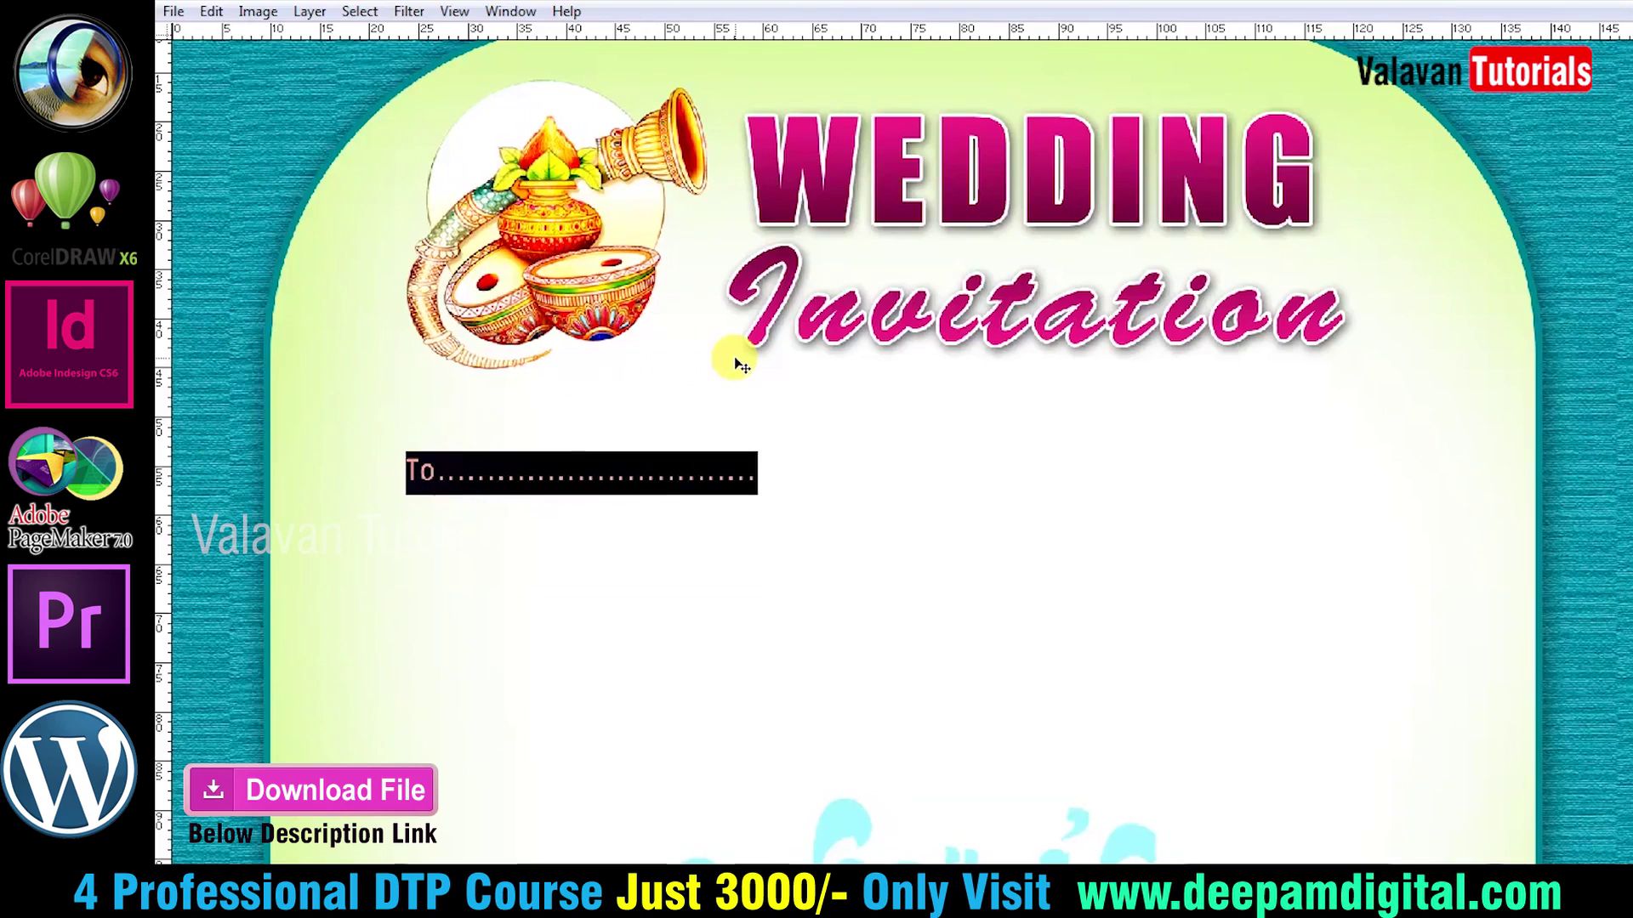
{"action": "key", "text": "ctrl+Return"}
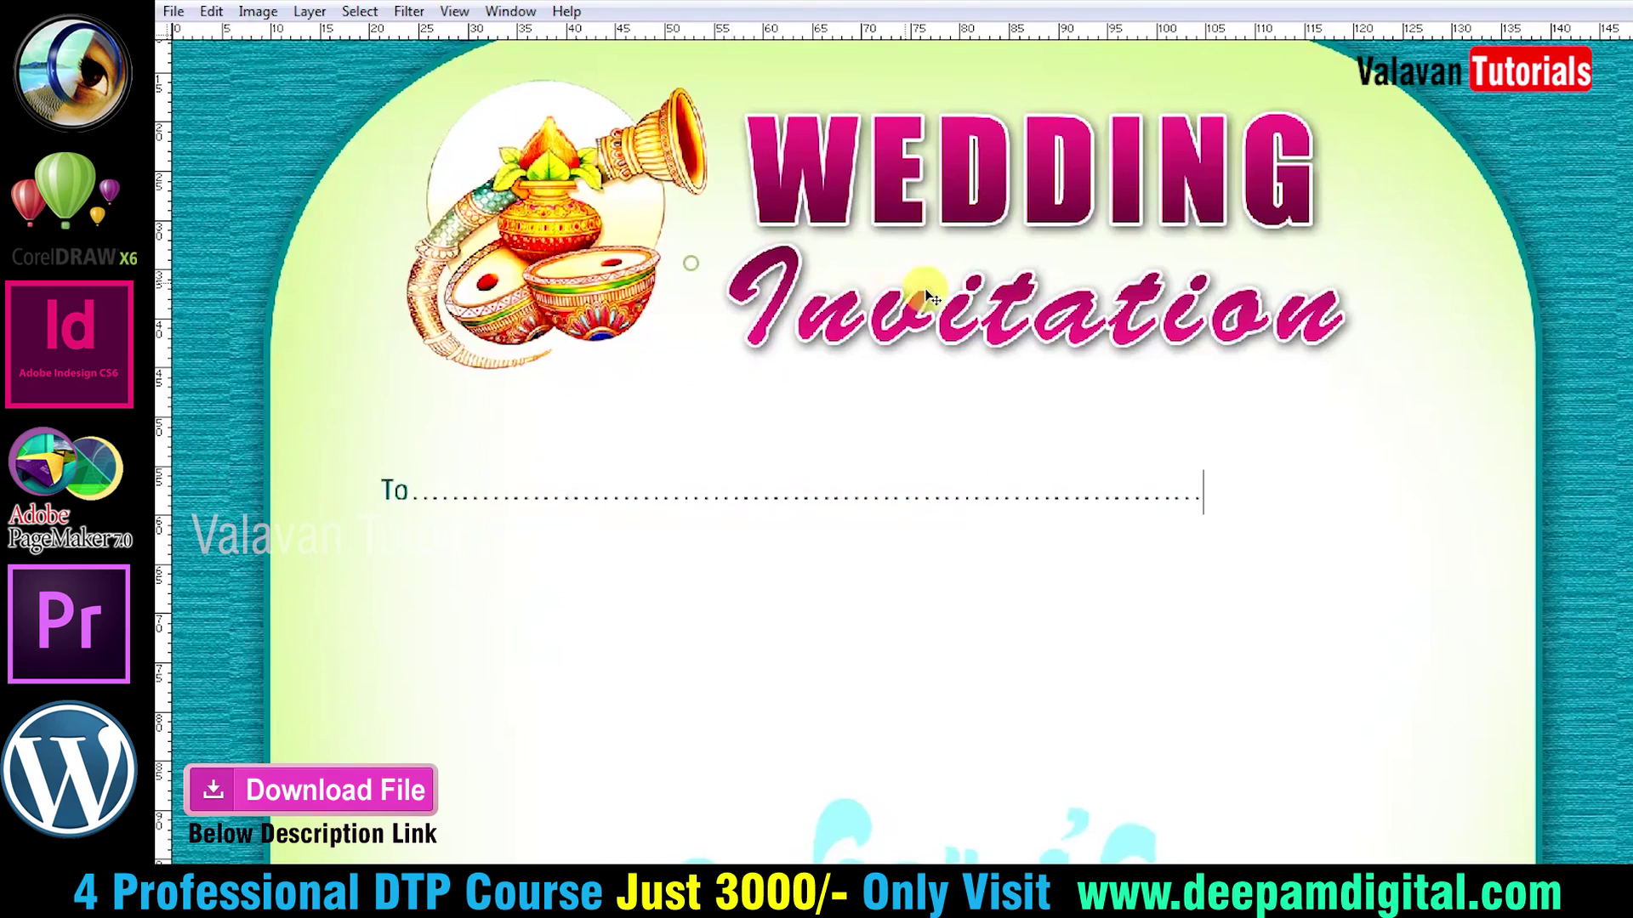
Add the lower dotted lines without 'To' by copying and pasting.
{"action": "key", "text": "ctrl+a"}
{"action": "key", "text": "Right"}
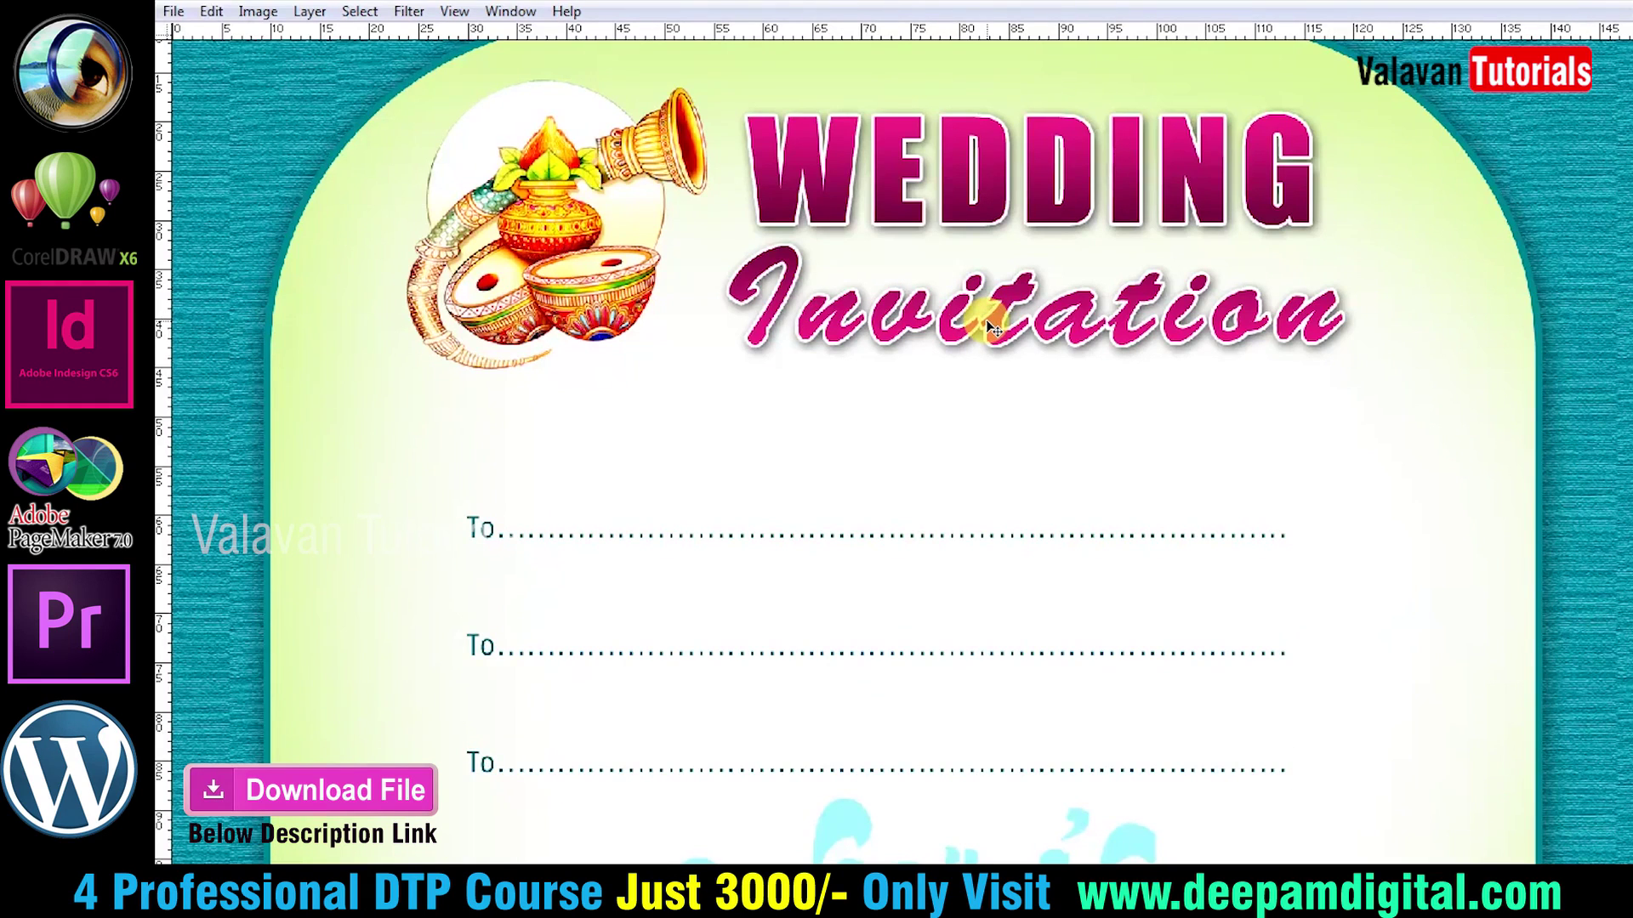
{"action": "key", "text": "Delete"}
{"action": "key", "text": "Delete"}
{"action": "type", "text": ".."}
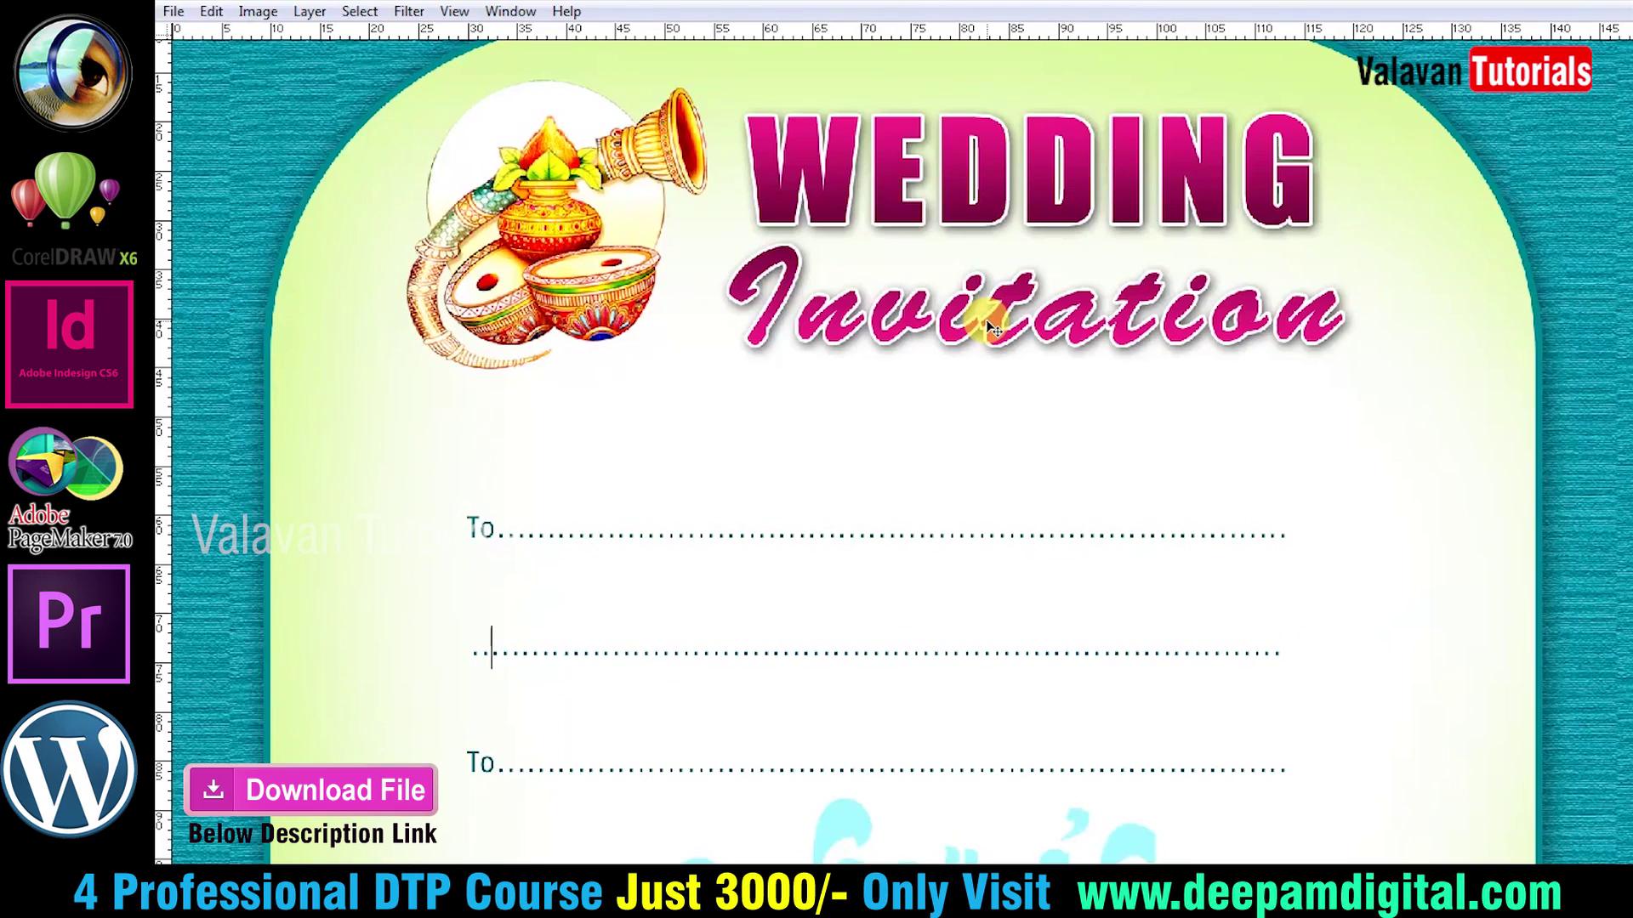
{"action": "key", "text": "ctrl+a"}
{"action": "key", "text": "ctrl+c"}
{"action": "key", "text": "ctrl+a"}
{"action": "key", "text": "ctrl+v"}
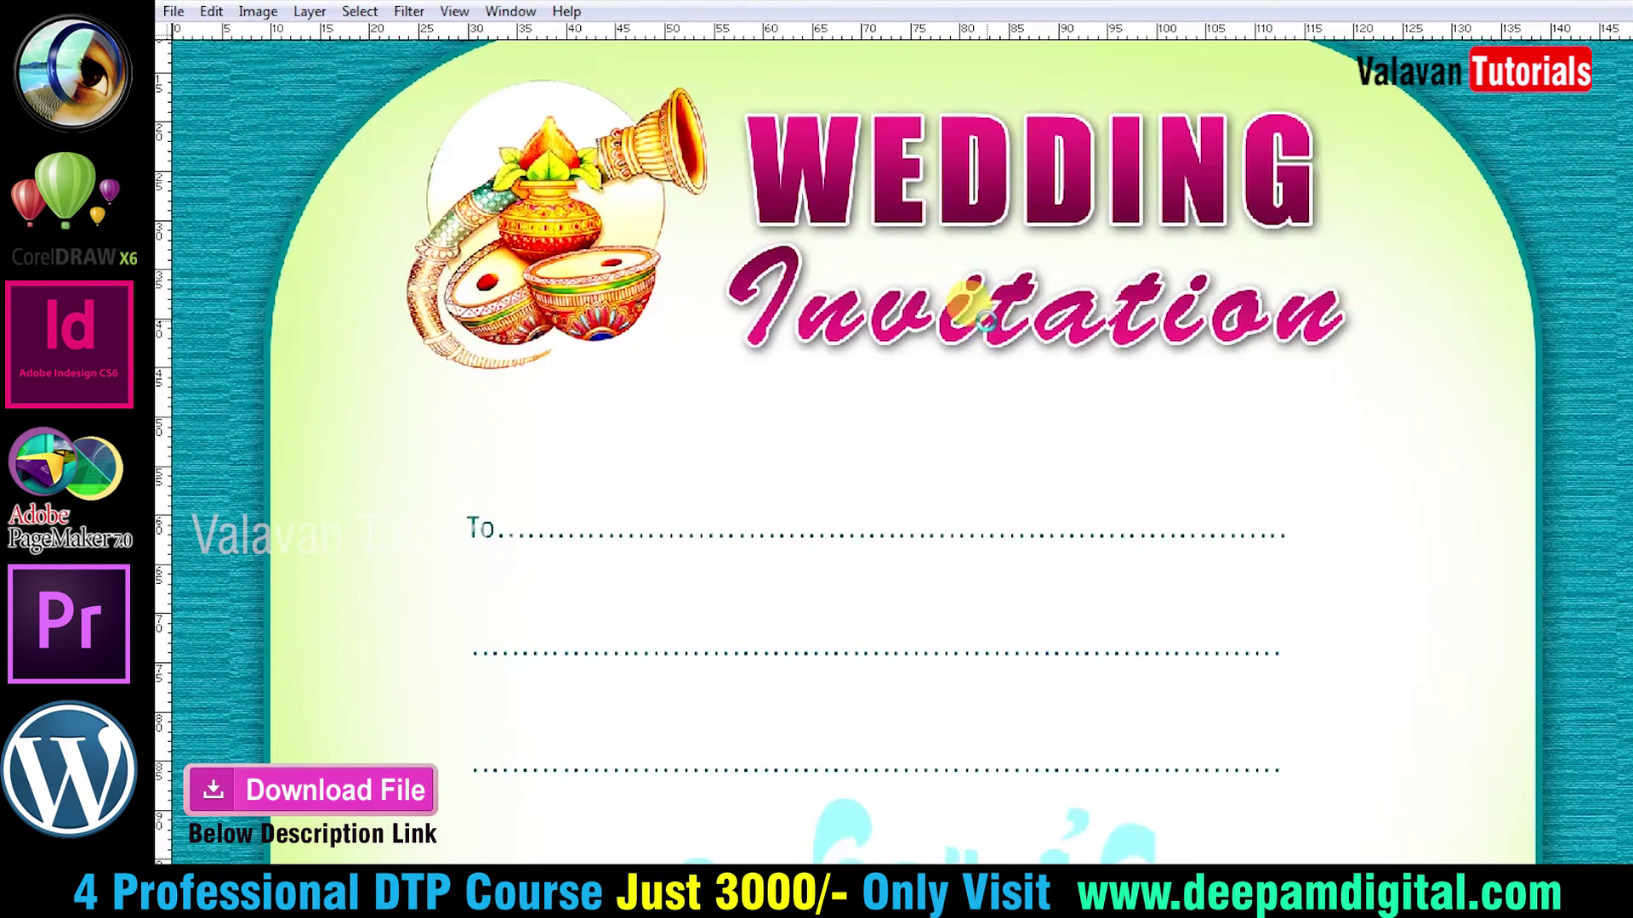
Adjust the leading to space the four dotted lines evenly.
{"action": "key", "text": "ctrl+a"}
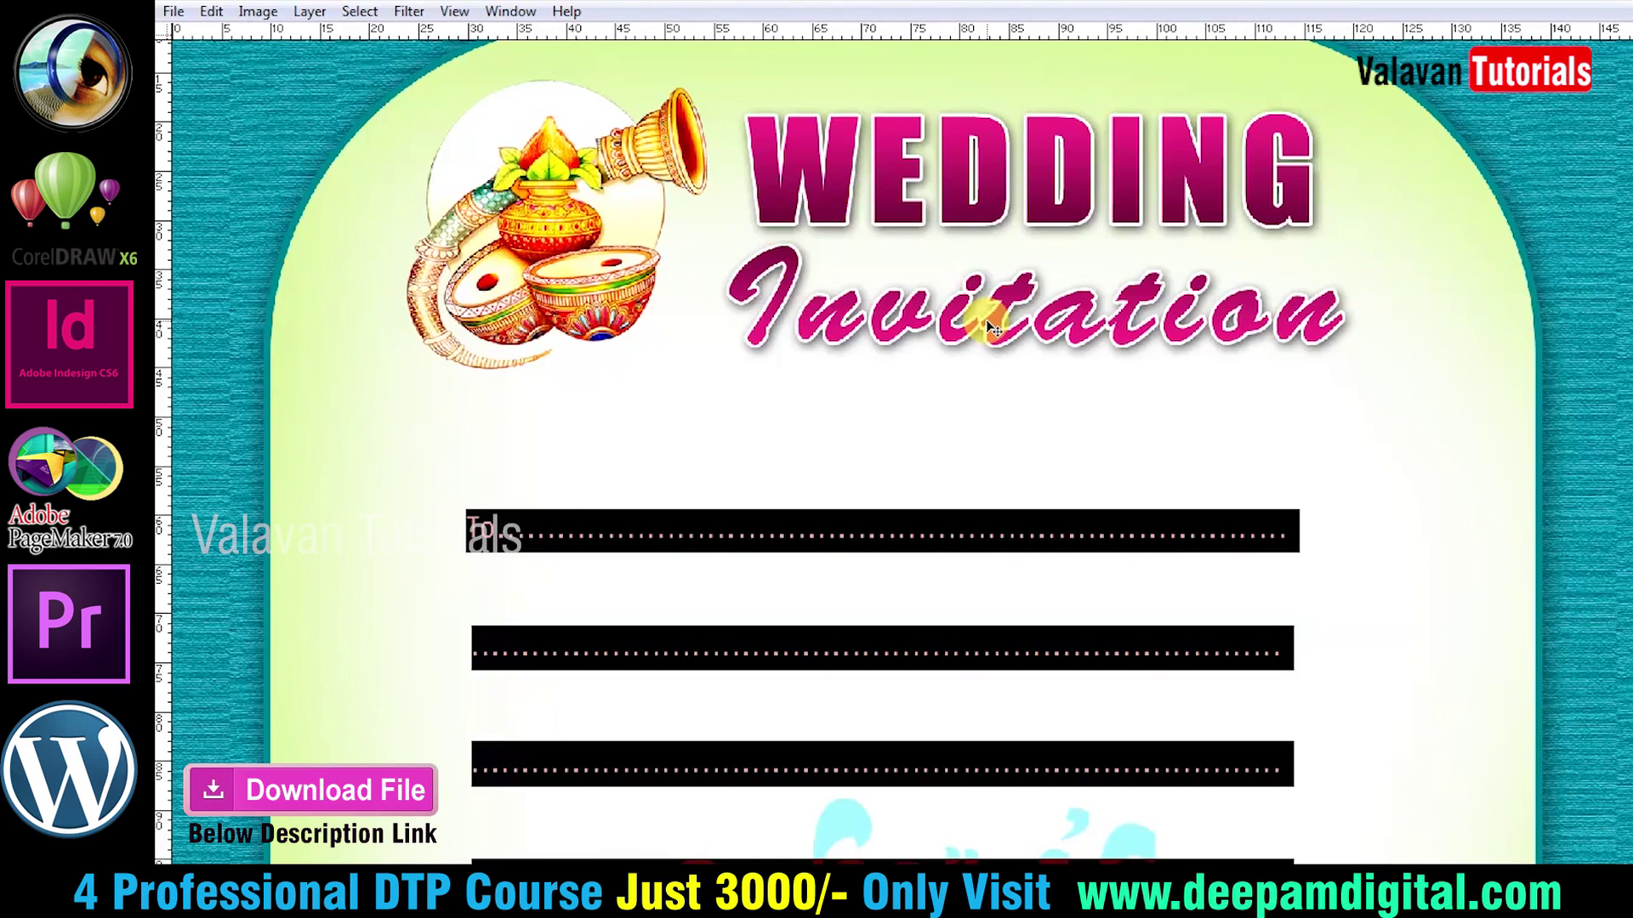
{"action": "key", "text": "ctrl+alt+shift+a"}
{"action": "key", "text": "alt+Down"}
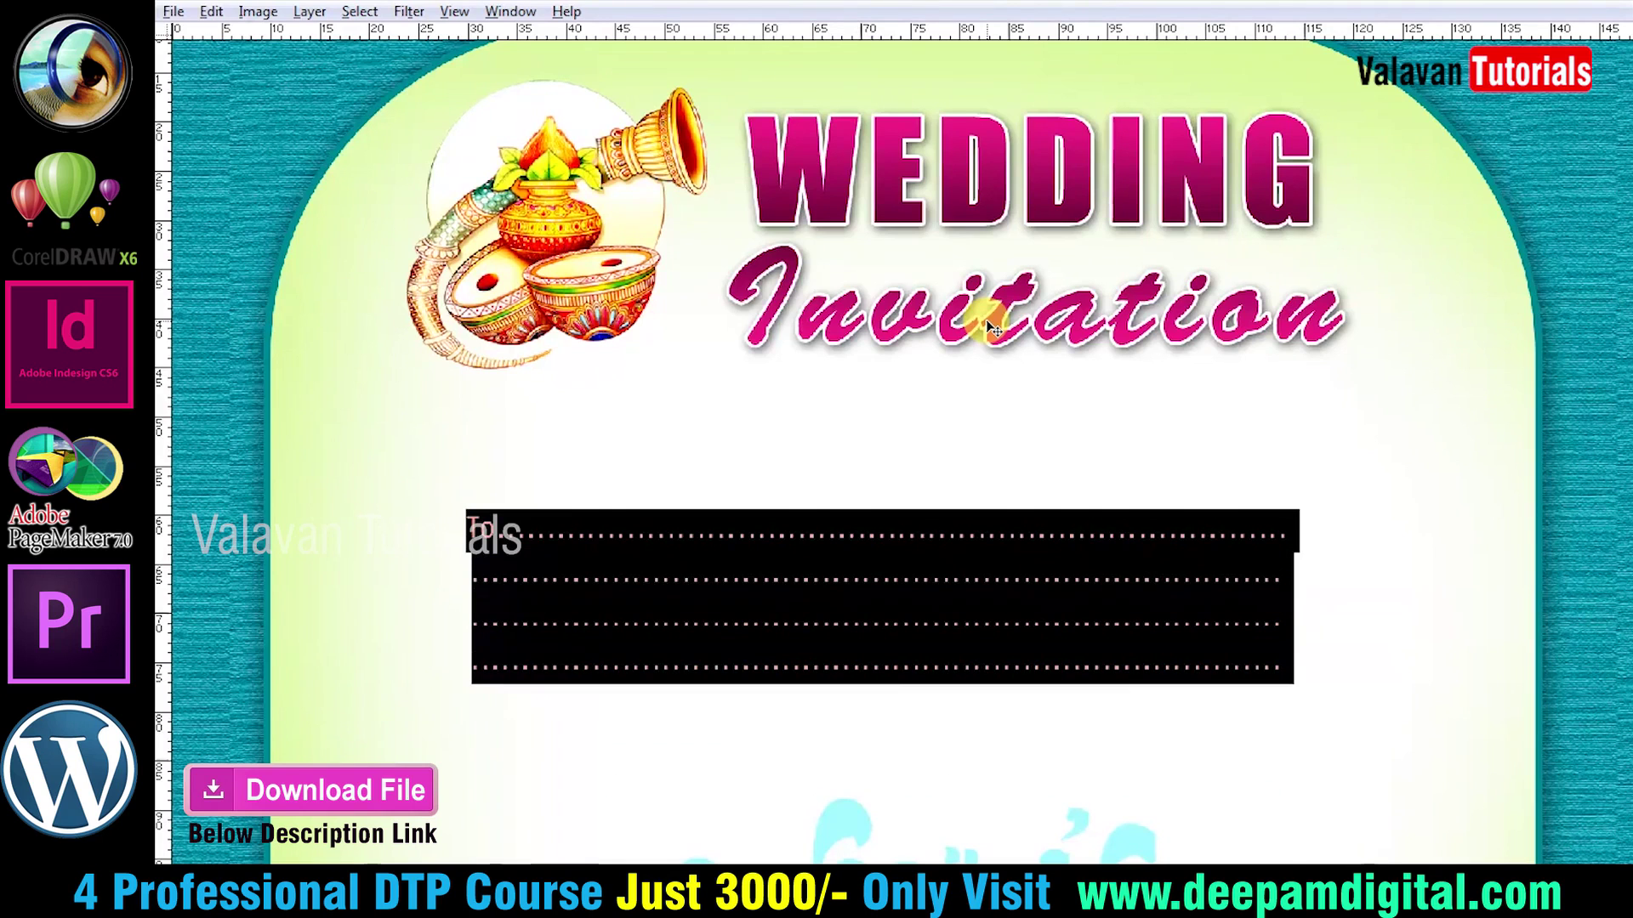
{"action": "key", "text": "alt+Down"}
{"action": "key", "text": "alt+Down"}
{"action": "key", "text": "alt+Down"}
{"action": "key", "text": "ctrl+Return"}
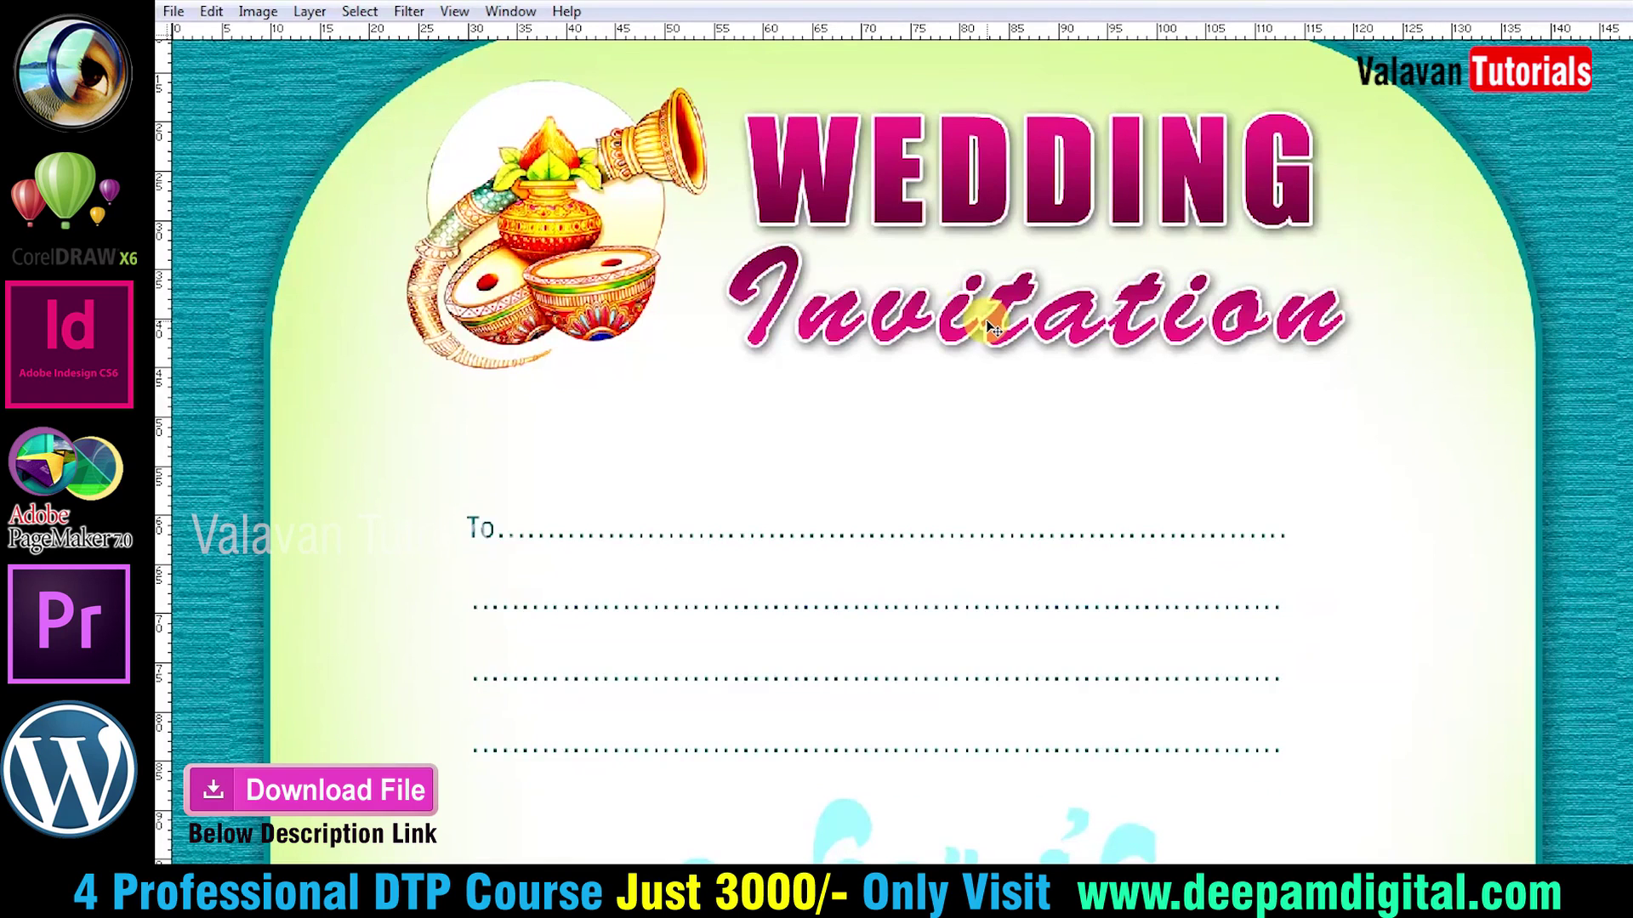
Scale the dotted-lines block slightly and nudge it upward under the title.
{"action": "key", "text": "ctrl+minus"}
{"action": "key", "text": "ctrl+minus"}
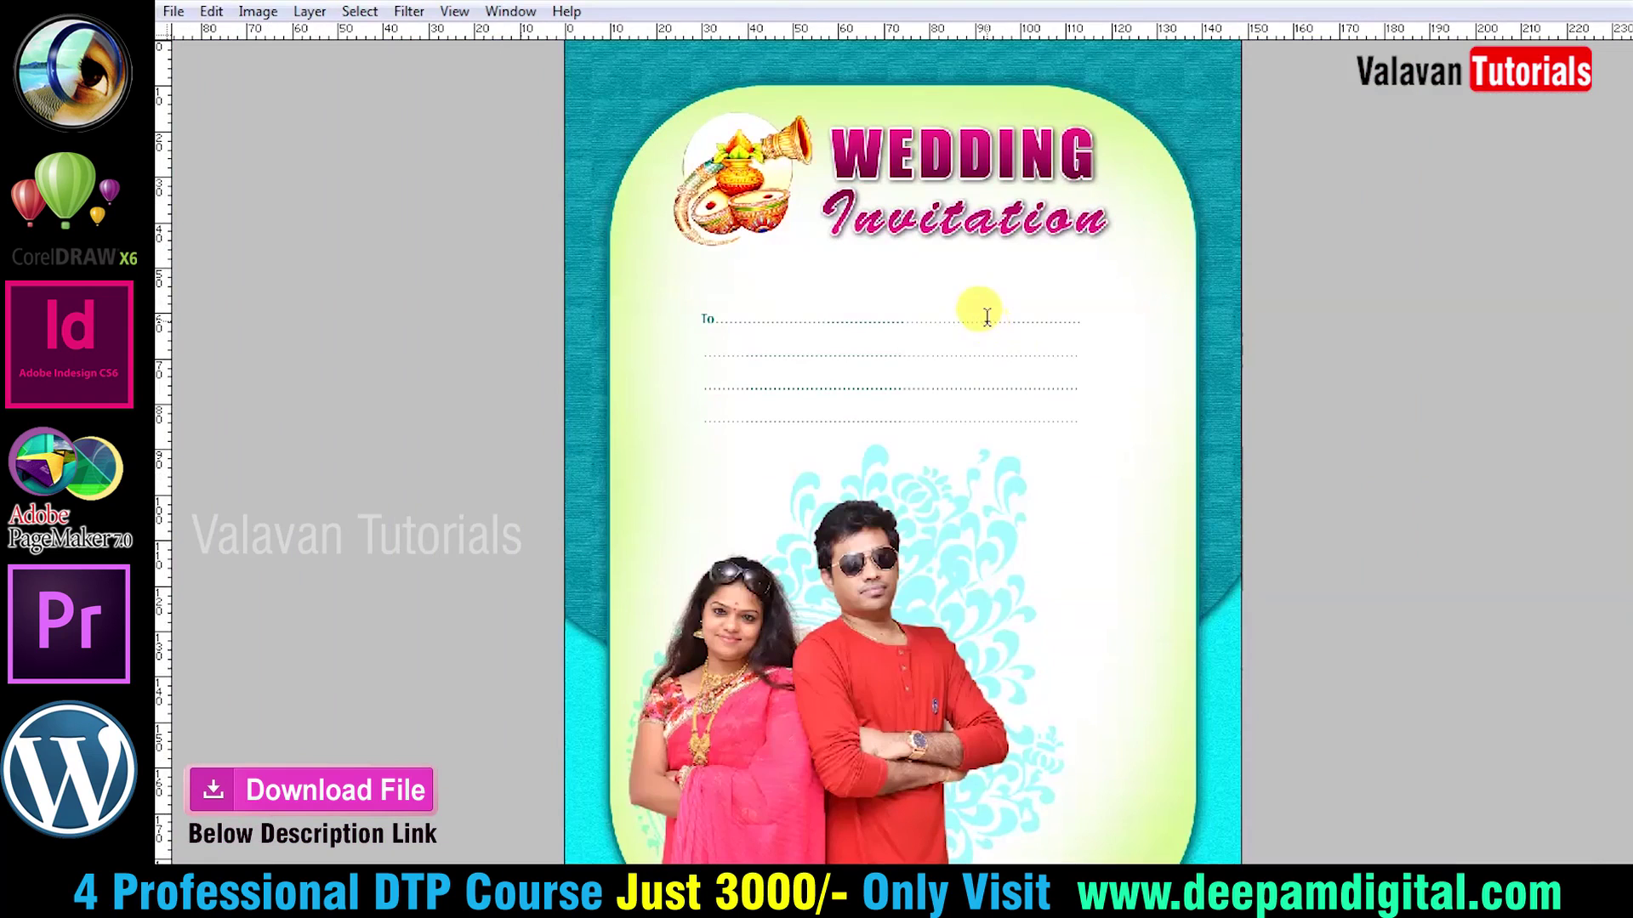
{"action": "left_click", "coordinate": [850, 375]}
{"action": "left_click_drag", "start_coordinate": [839, 378], "coordinate": [857, 444]}
{"action": "left_click_drag", "start_coordinate": [1257, 372], "coordinate": [1279, 365]}
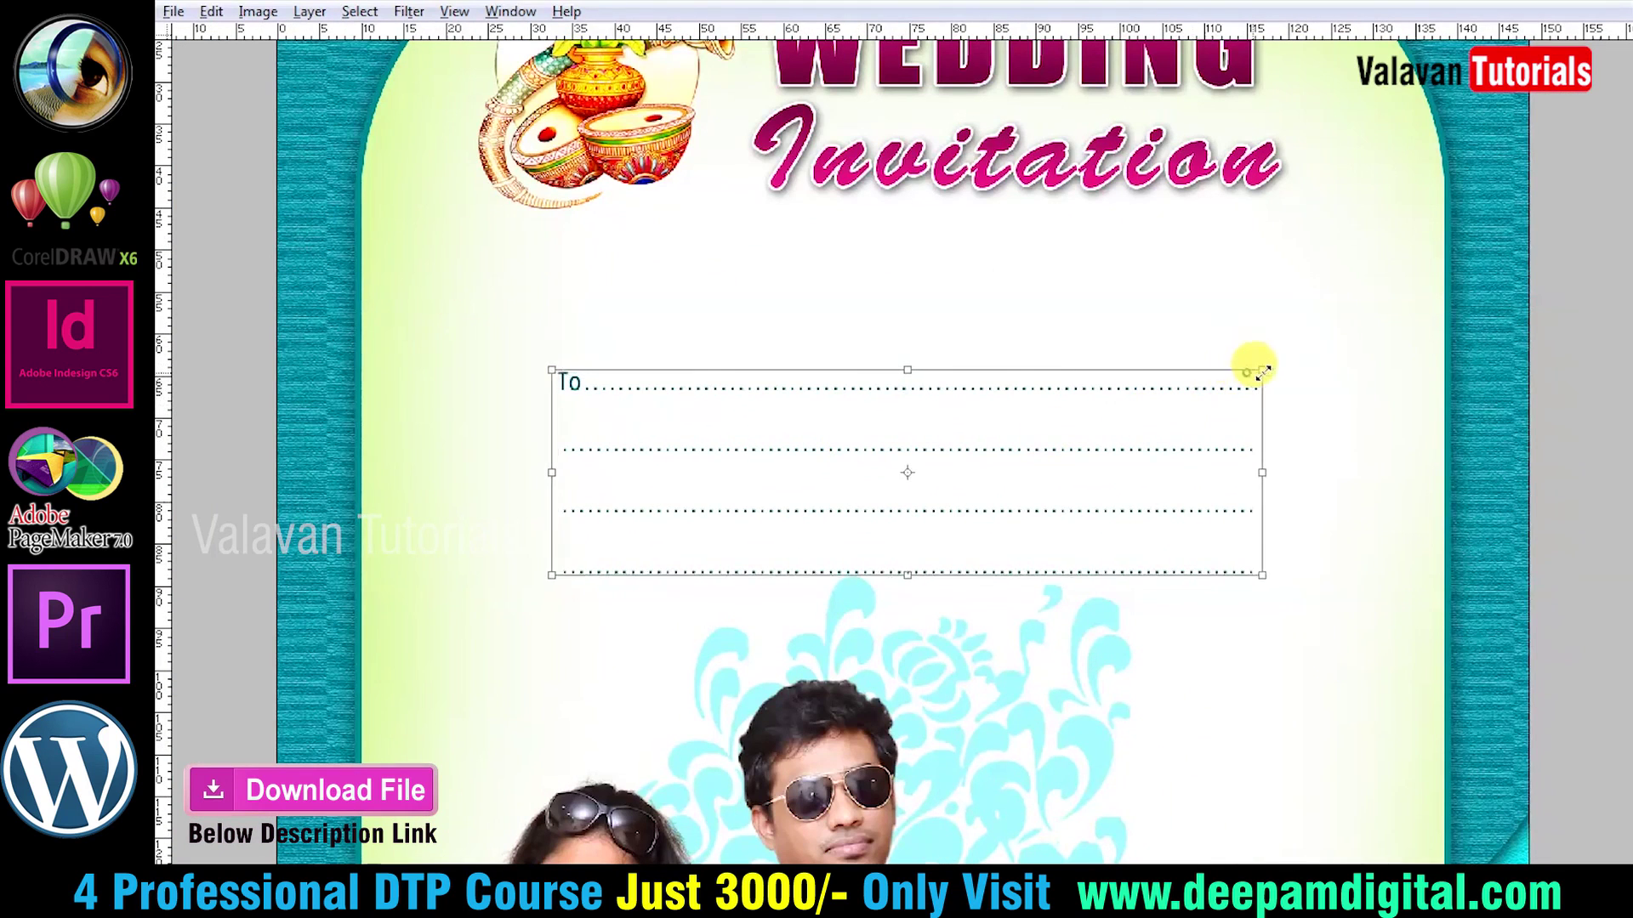
{"action": "double_click", "coordinate": [1199, 408]}
{"action": "left_click", "coordinate": [1095, 476]}
{"action": "key", "text": "shift+Up"}
{"action": "key", "text": "shift+Up"}
{"action": "key", "text": "shift+Up"}
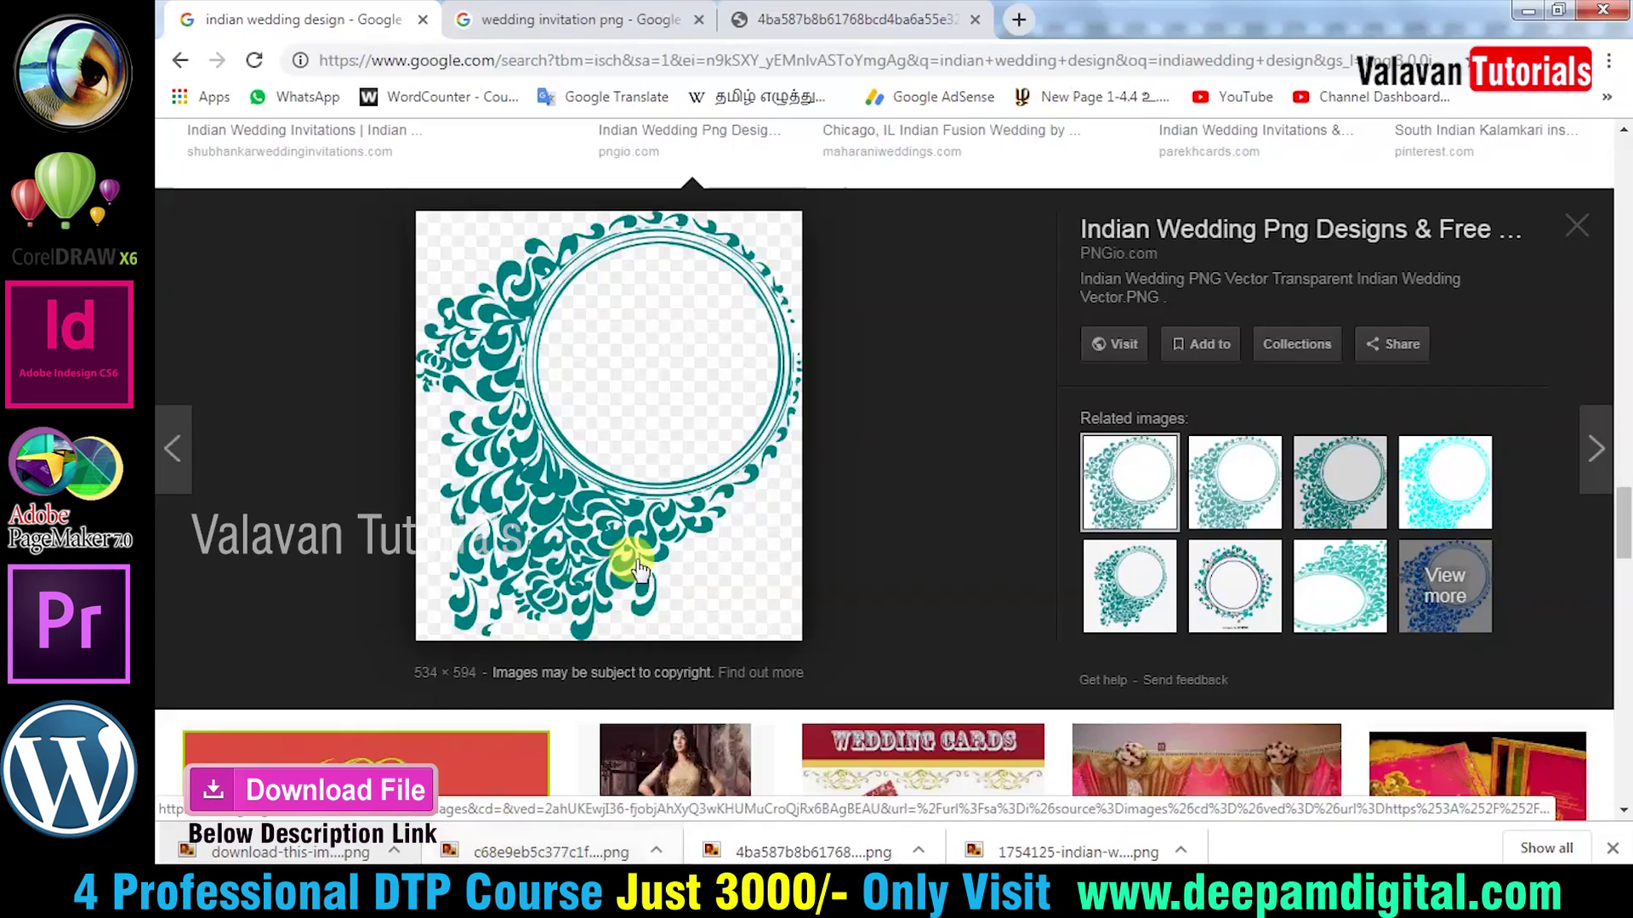
Browse the Google Images results and preview the teal circular wedding frame.
{"action": "scroll", "coordinate": [1065, 462], "scroll_direction": "down", "scroll_amount": 4}
{"action": "scroll", "coordinate": [1065, 464], "scroll_direction": "down", "scroll_amount": 5}
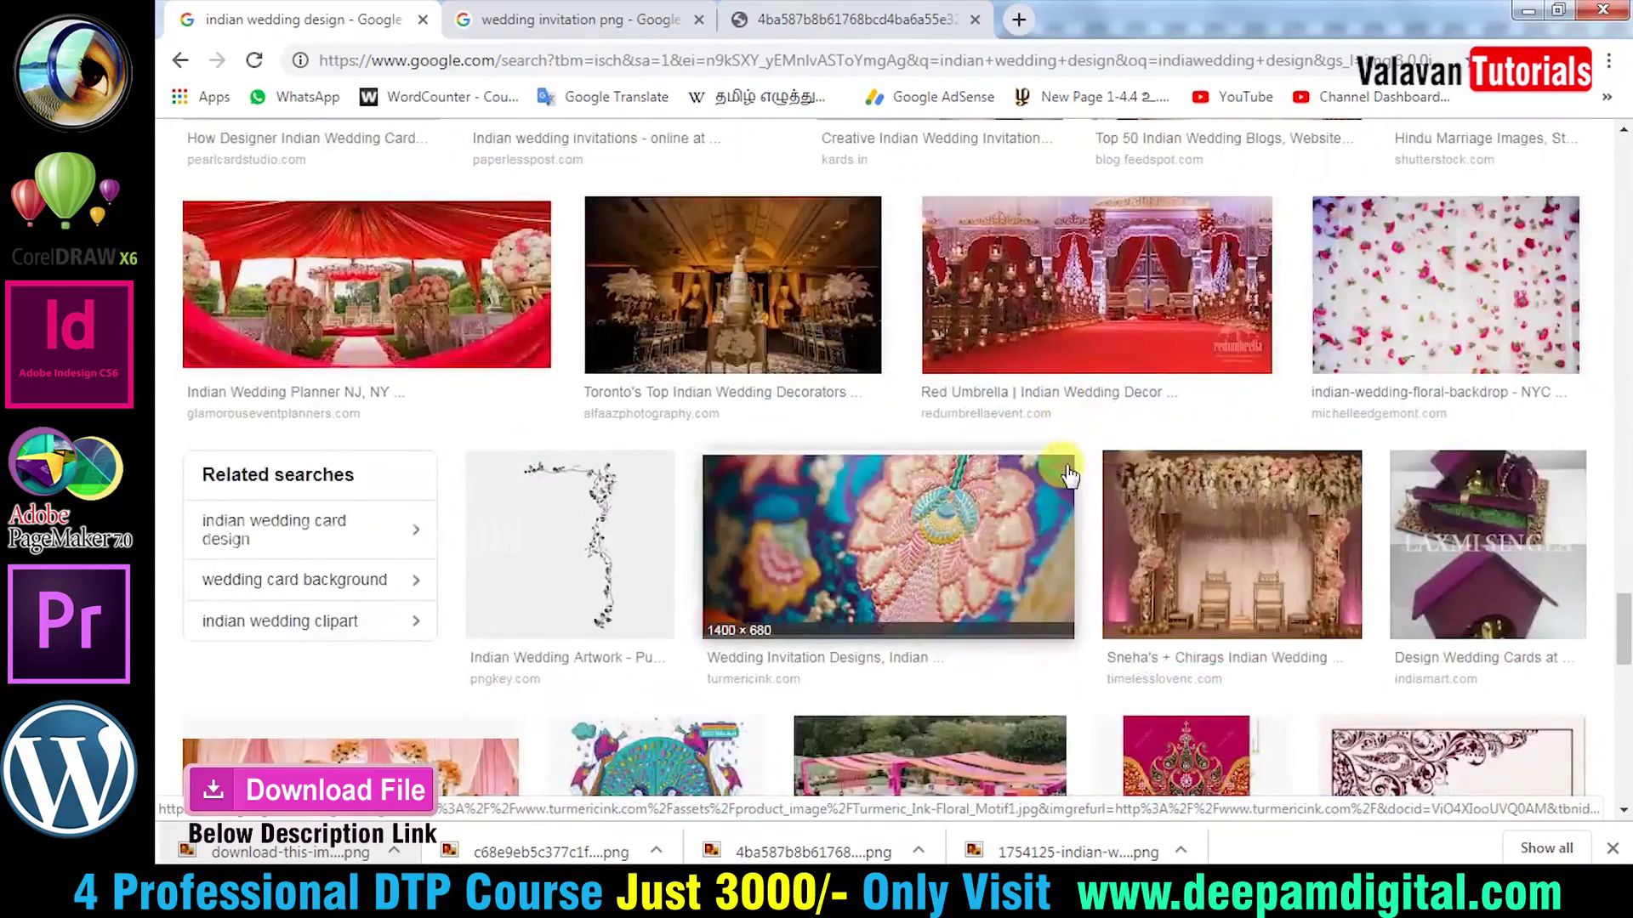
{"action": "scroll", "coordinate": [1067, 469], "scroll_direction": "down", "scroll_amount": 1}
{"action": "scroll", "coordinate": [1069, 473], "scroll_direction": "down", "scroll_amount": 5}
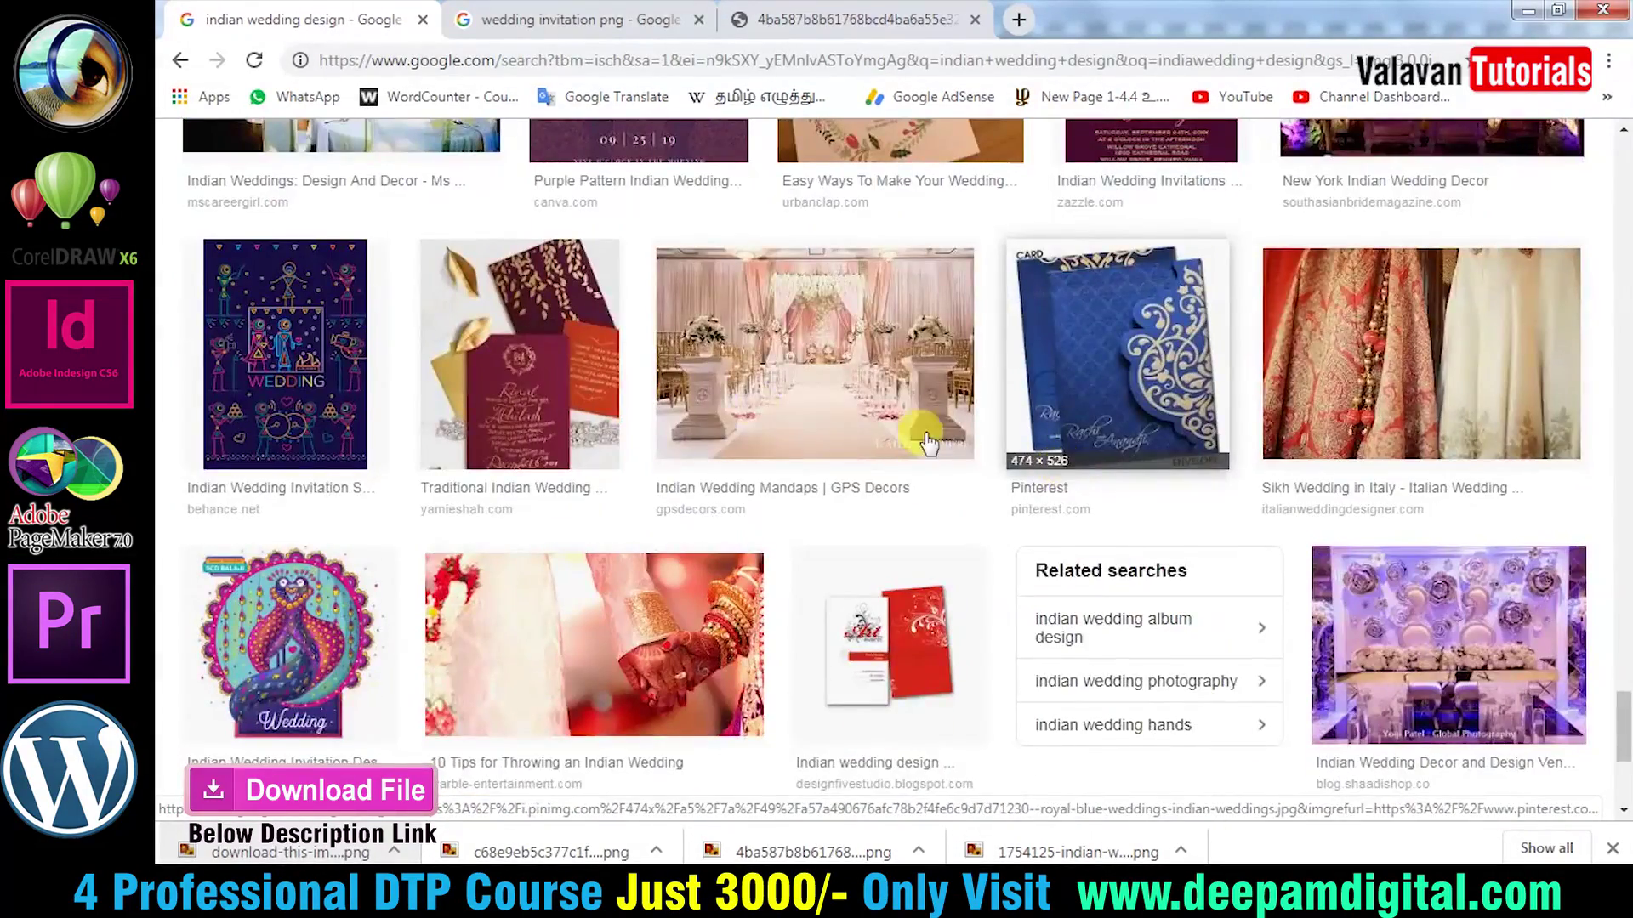
{"action": "scroll", "coordinate": [850, 434], "scroll_direction": "up", "scroll_amount": 5}
{"action": "scroll", "coordinate": [756, 421], "scroll_direction": "up", "scroll_amount": 7}
{"action": "scroll", "coordinate": [757, 424], "scroll_direction": "up", "scroll_amount": 6}
{"action": "scroll", "coordinate": [755, 428], "scroll_direction": "down", "scroll_amount": 6}
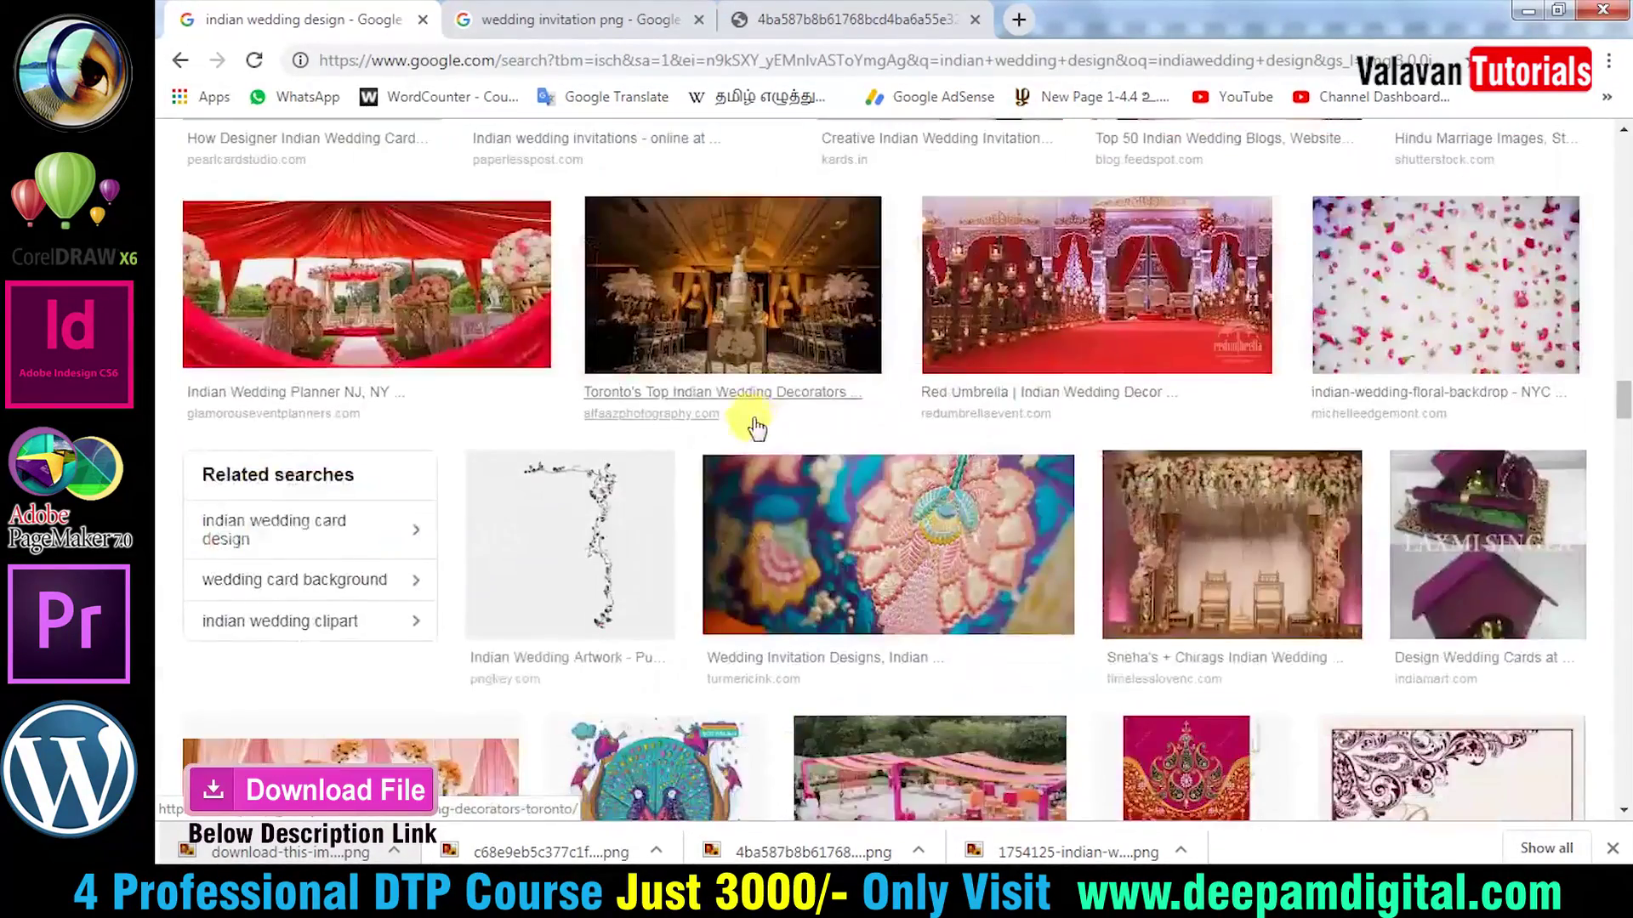
{"action": "scroll", "coordinate": [749, 425], "scroll_direction": "down", "scroll_amount": 5}
{"action": "left_click", "coordinate": [689, 340]}
{"action": "scroll", "coordinate": [624, 276], "scroll_direction": "up", "scroll_amount": 2}
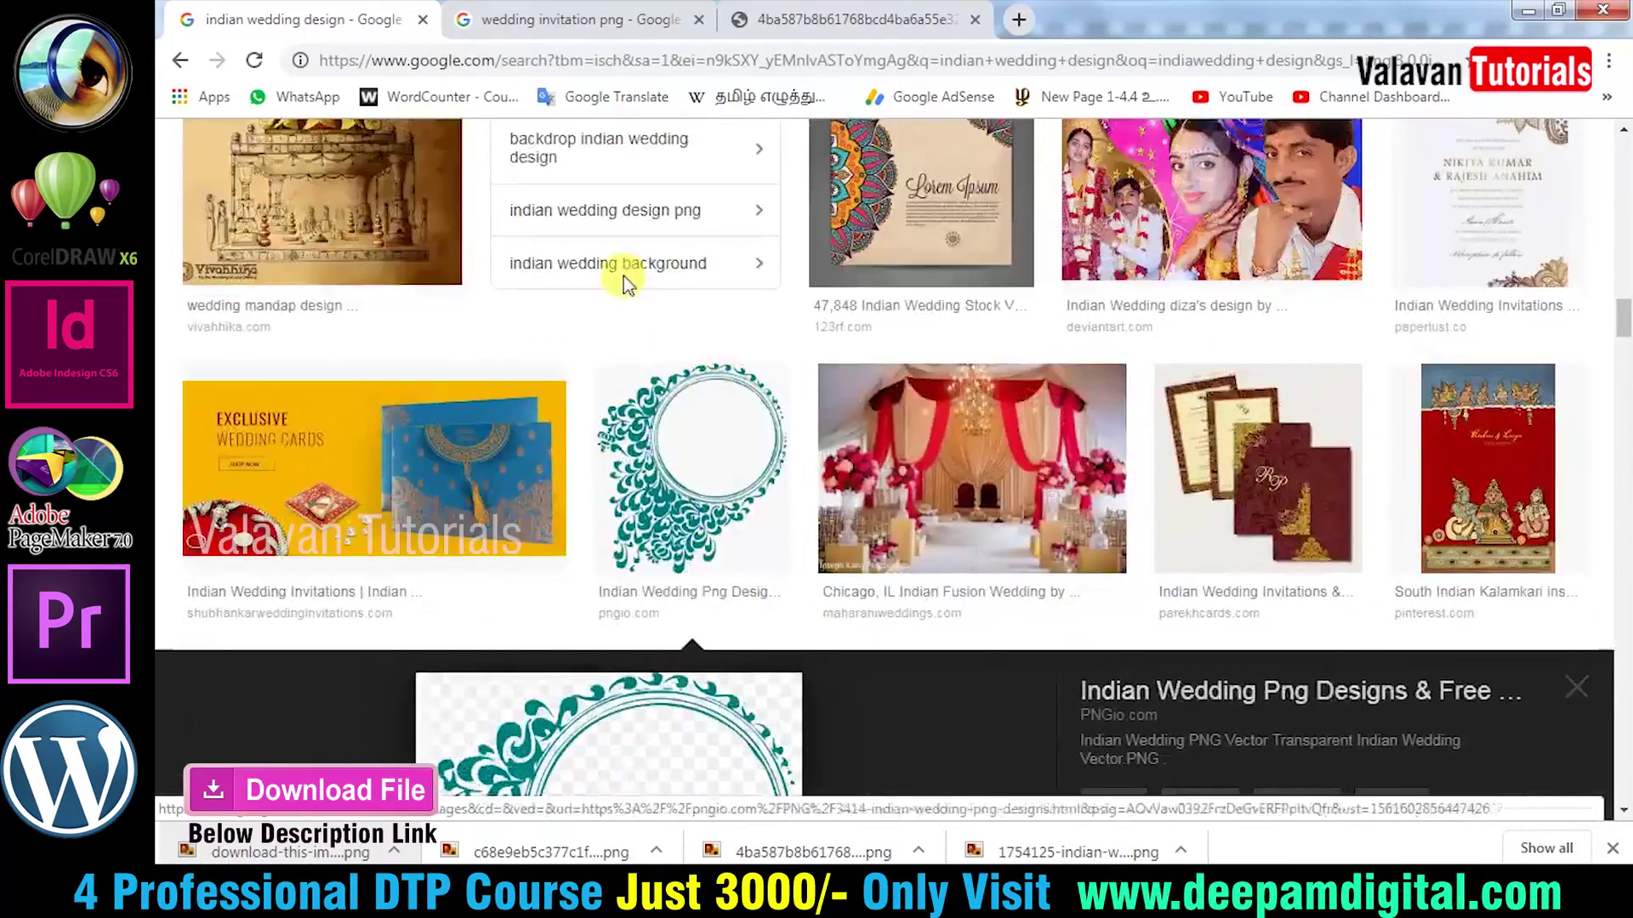
{"action": "scroll", "coordinate": [624, 276], "scroll_direction": "up", "scroll_amount": 6}
{"action": "scroll", "coordinate": [637, 273], "scroll_direction": "up", "scroll_amount": 5}
{"action": "scroll", "coordinate": [638, 280], "scroll_direction": "up", "scroll_amount": 4}
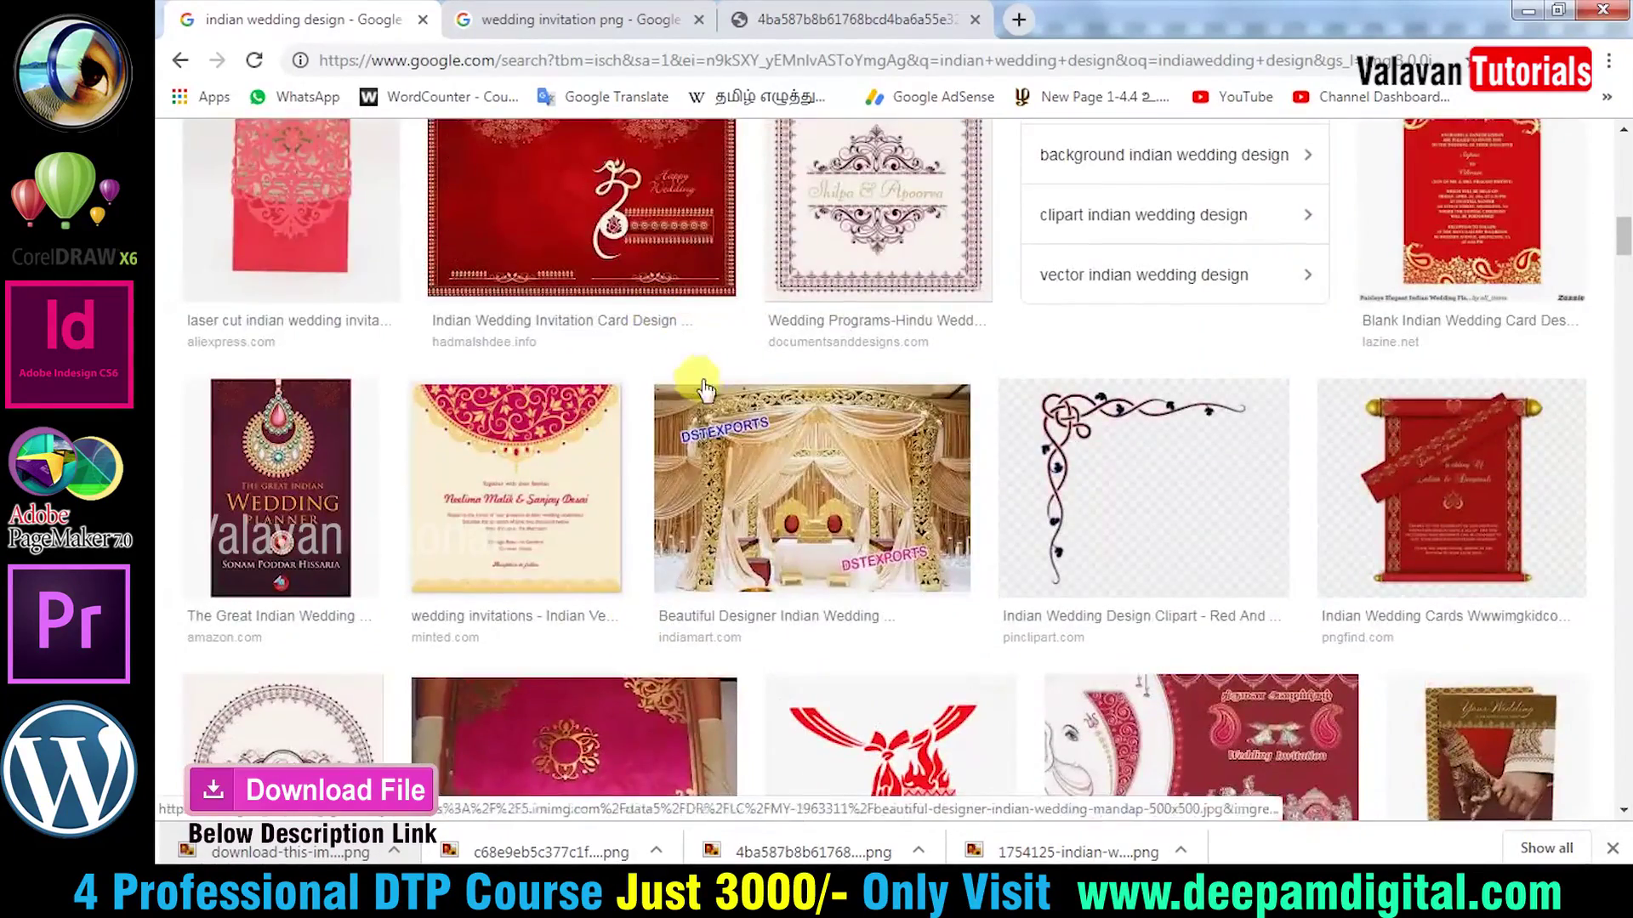
{"action": "scroll", "coordinate": [704, 388], "scroll_direction": "down", "scroll_amount": 3}
{"action": "scroll", "coordinate": [433, 477], "scroll_direction": "up", "scroll_amount": 7}
{"action": "scroll", "coordinate": [436, 493], "scroll_direction": "up", "scroll_amount": 4}
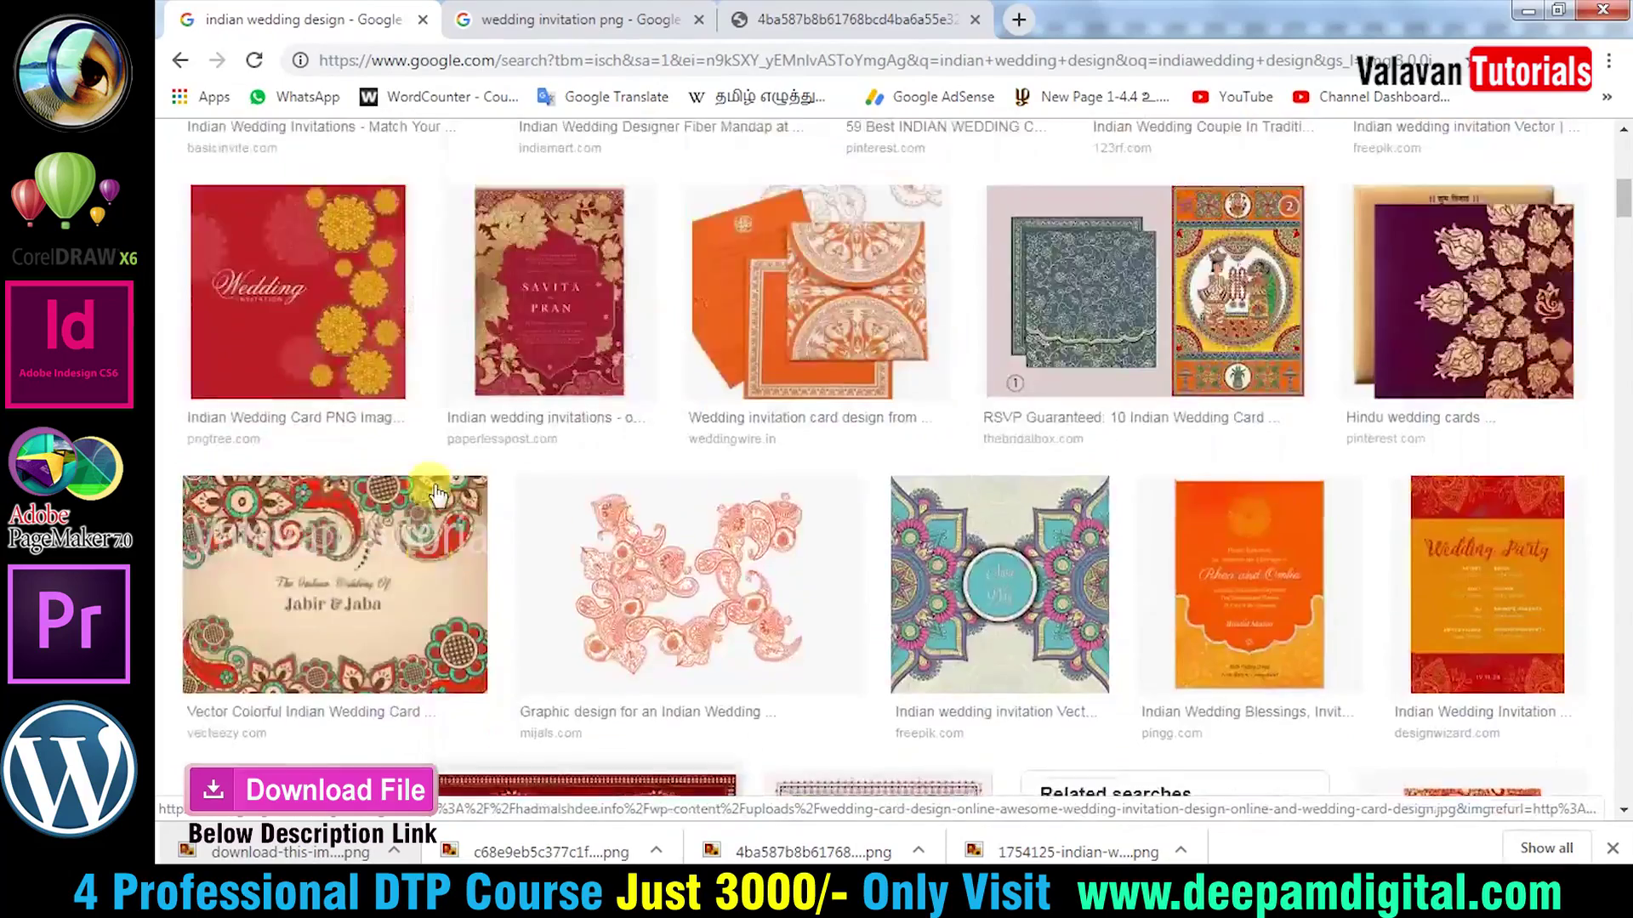
{"action": "scroll", "coordinate": [433, 494], "scroll_direction": "up", "scroll_amount": 5}
{"action": "scroll", "coordinate": [421, 491], "scroll_direction": "up", "scroll_amount": 4}
Search for 'floral design' and preview the black Floral Design Elements Vector from 123RF.
{"action": "left_click_drag", "start_coordinate": [586, 173], "coordinate": [160, 174]}
{"action": "type", "text": "flor"}
{"action": "key", "text": "Down"}
{"action": "key", "text": "Return"}
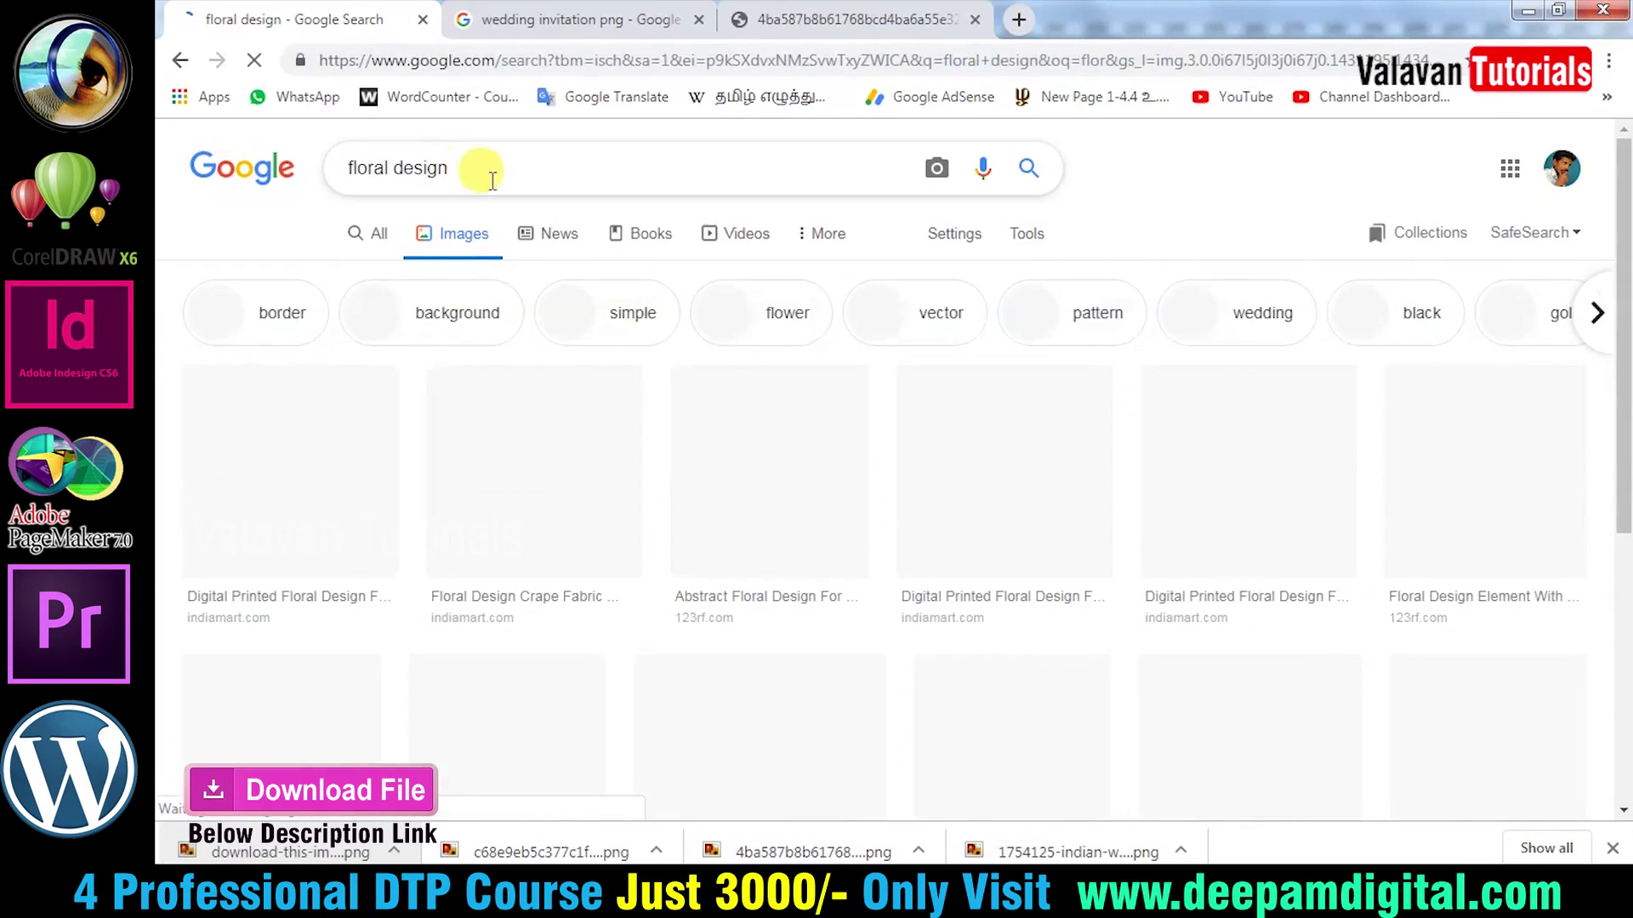
{"action": "scroll", "coordinate": [902, 507], "scroll_direction": "down", "scroll_amount": 4}
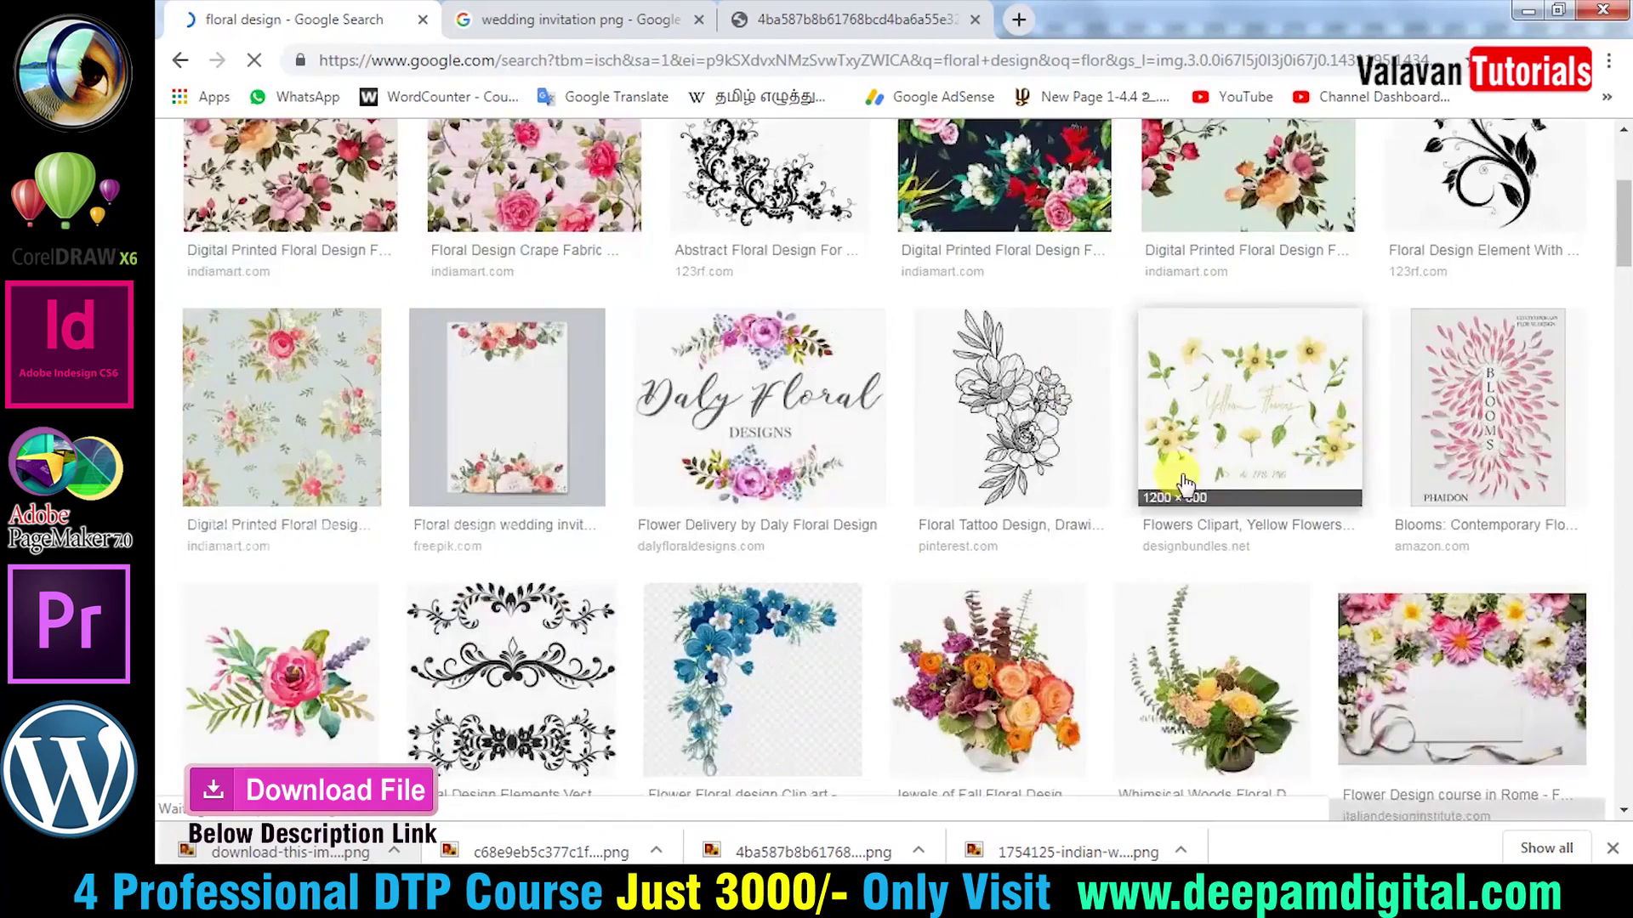
{"action": "scroll", "coordinate": [1185, 483], "scroll_direction": "down", "scroll_amount": 3}
{"action": "left_click", "coordinate": [520, 471]}
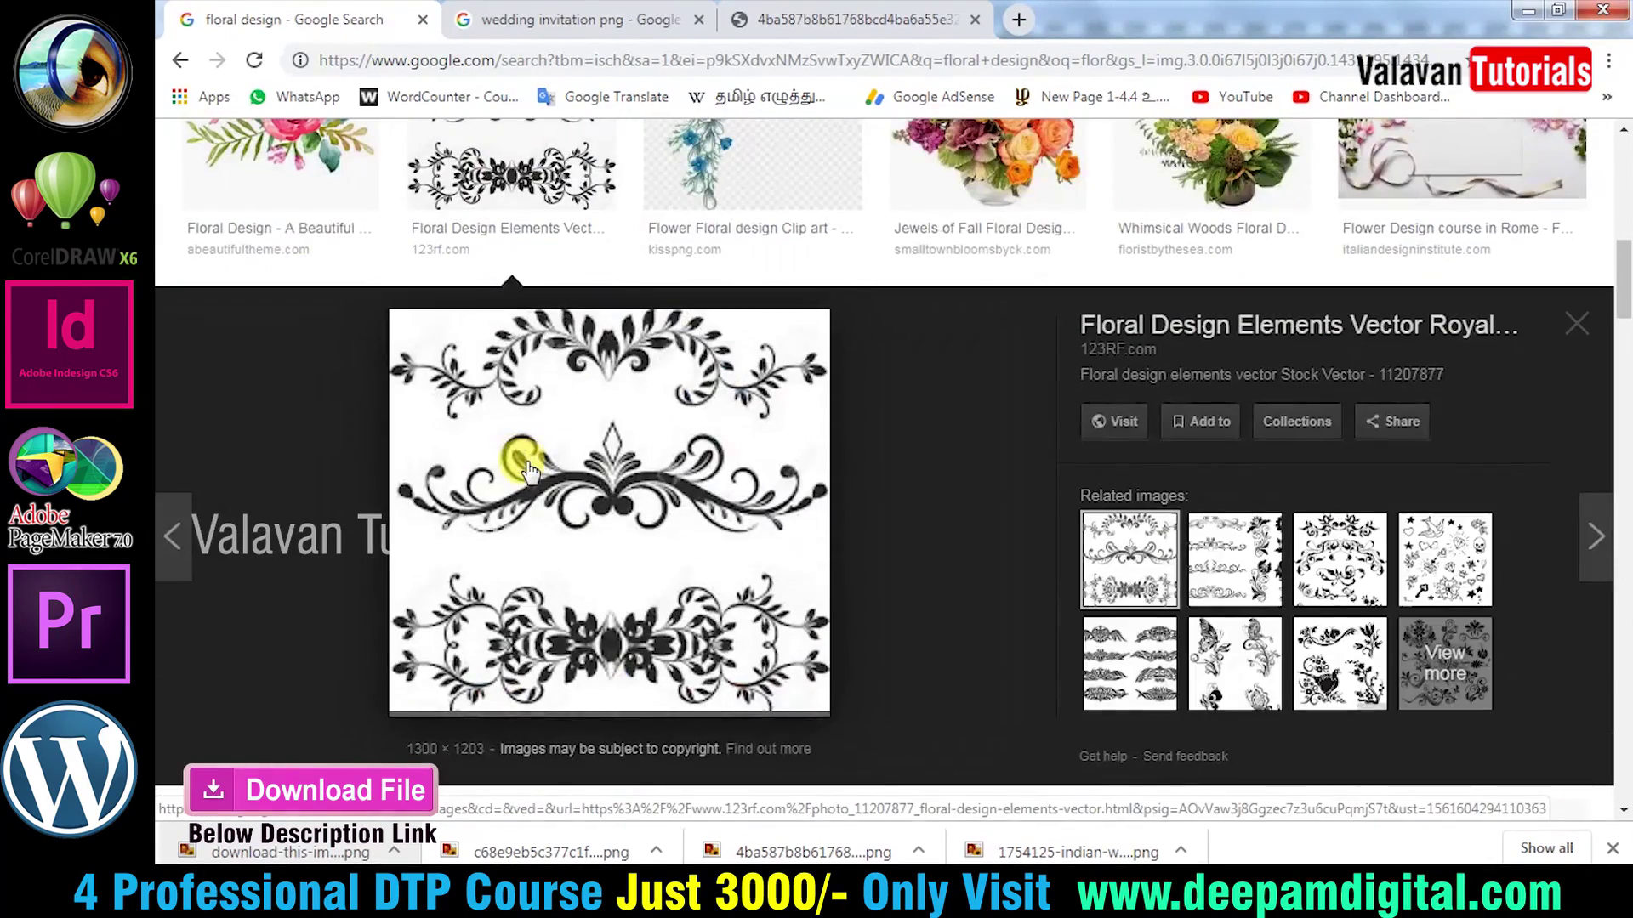
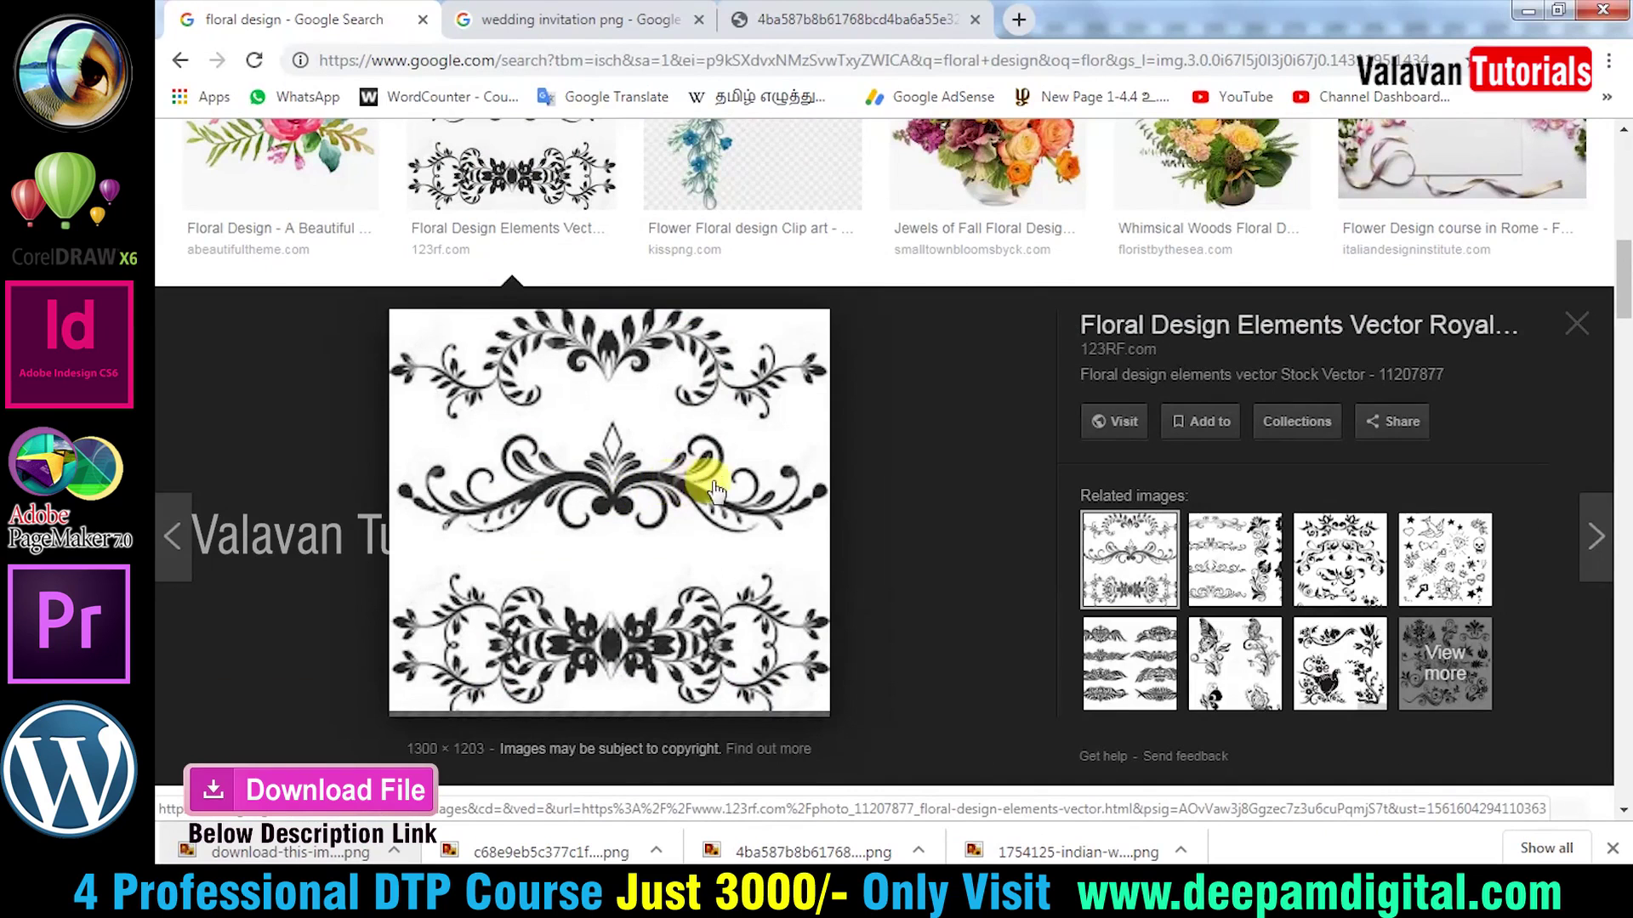
Browse the related floral thumbnails and copy the three-row black floral ornament image.
{"action": "left_click", "coordinate": [1254, 560]}
{"action": "left_click", "coordinate": [1123, 553]}
{"action": "left_click", "coordinate": [1119, 659]}
{"action": "left_click", "coordinate": [1121, 549]}
{"action": "right_click", "coordinate": [669, 412]}
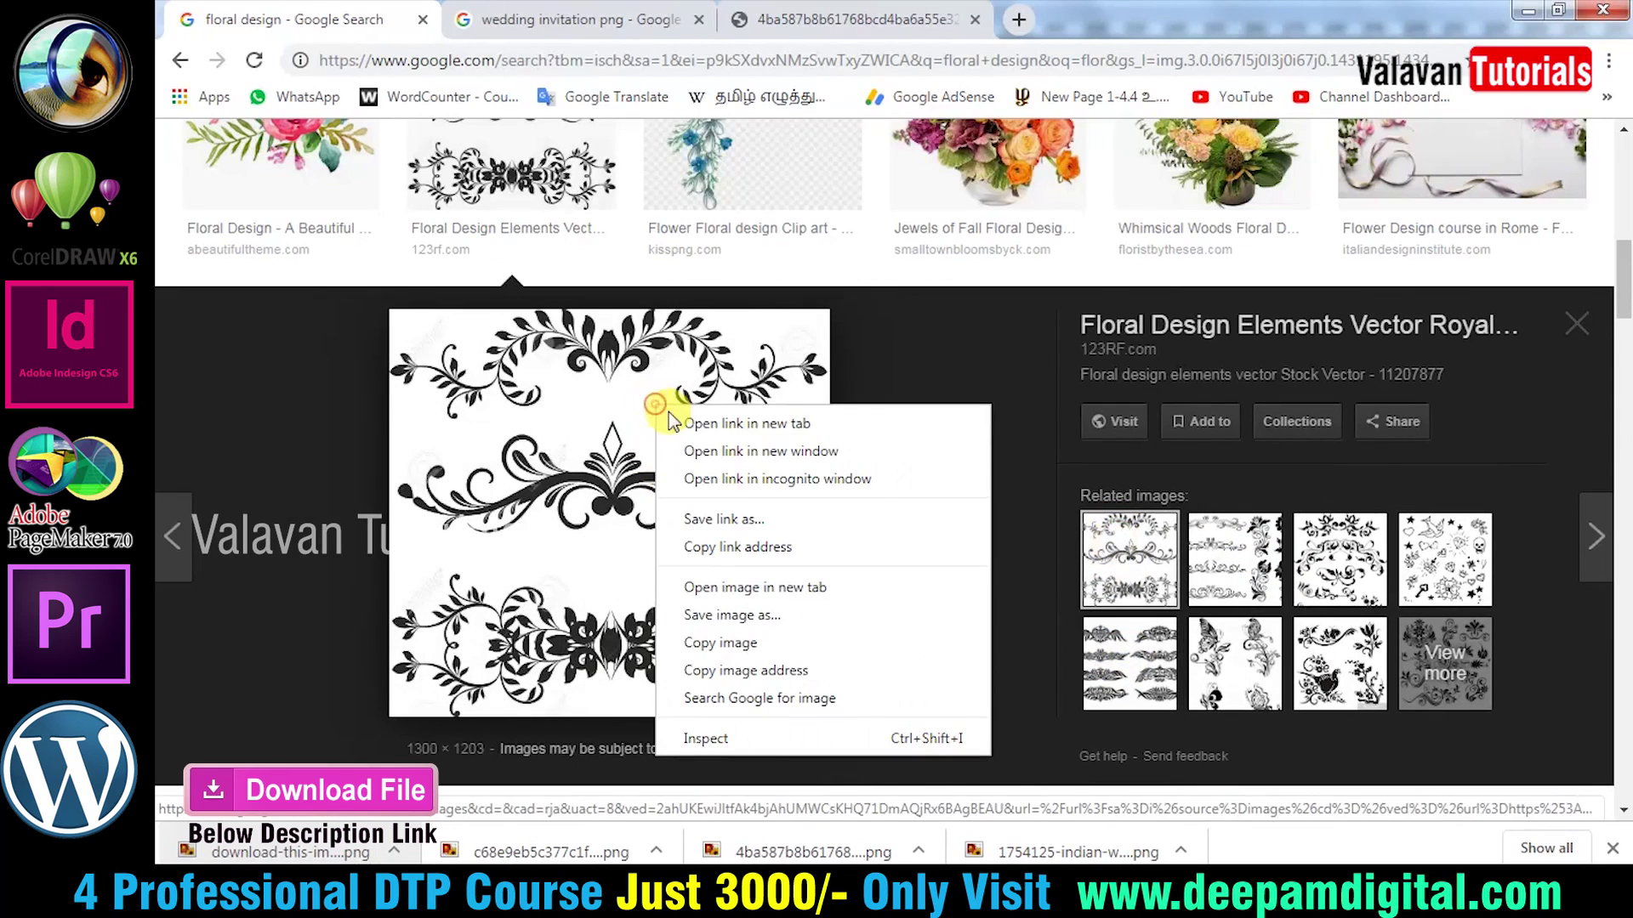
{"action": "left_click", "coordinate": [729, 640]}
Paste the floral ornaments into the invitation, then delete that pasted layer.
{"action": "key", "text": "alt+Tab"}
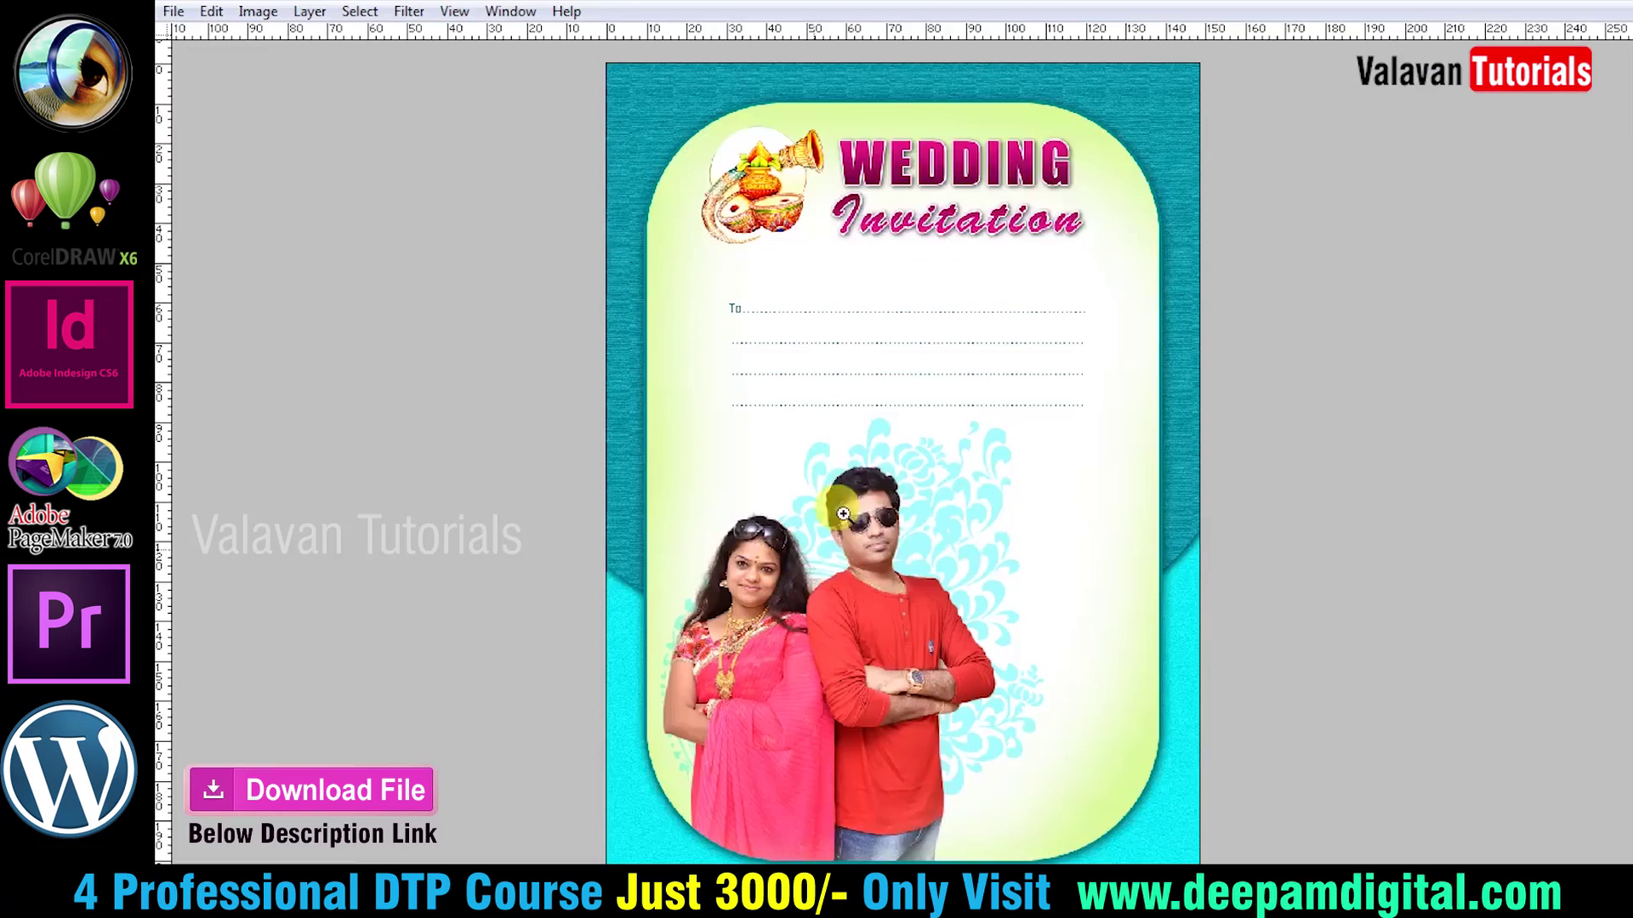
{"action": "left_click", "coordinate": [1305, 485]}
{"action": "key", "text": "ctrl+v"}
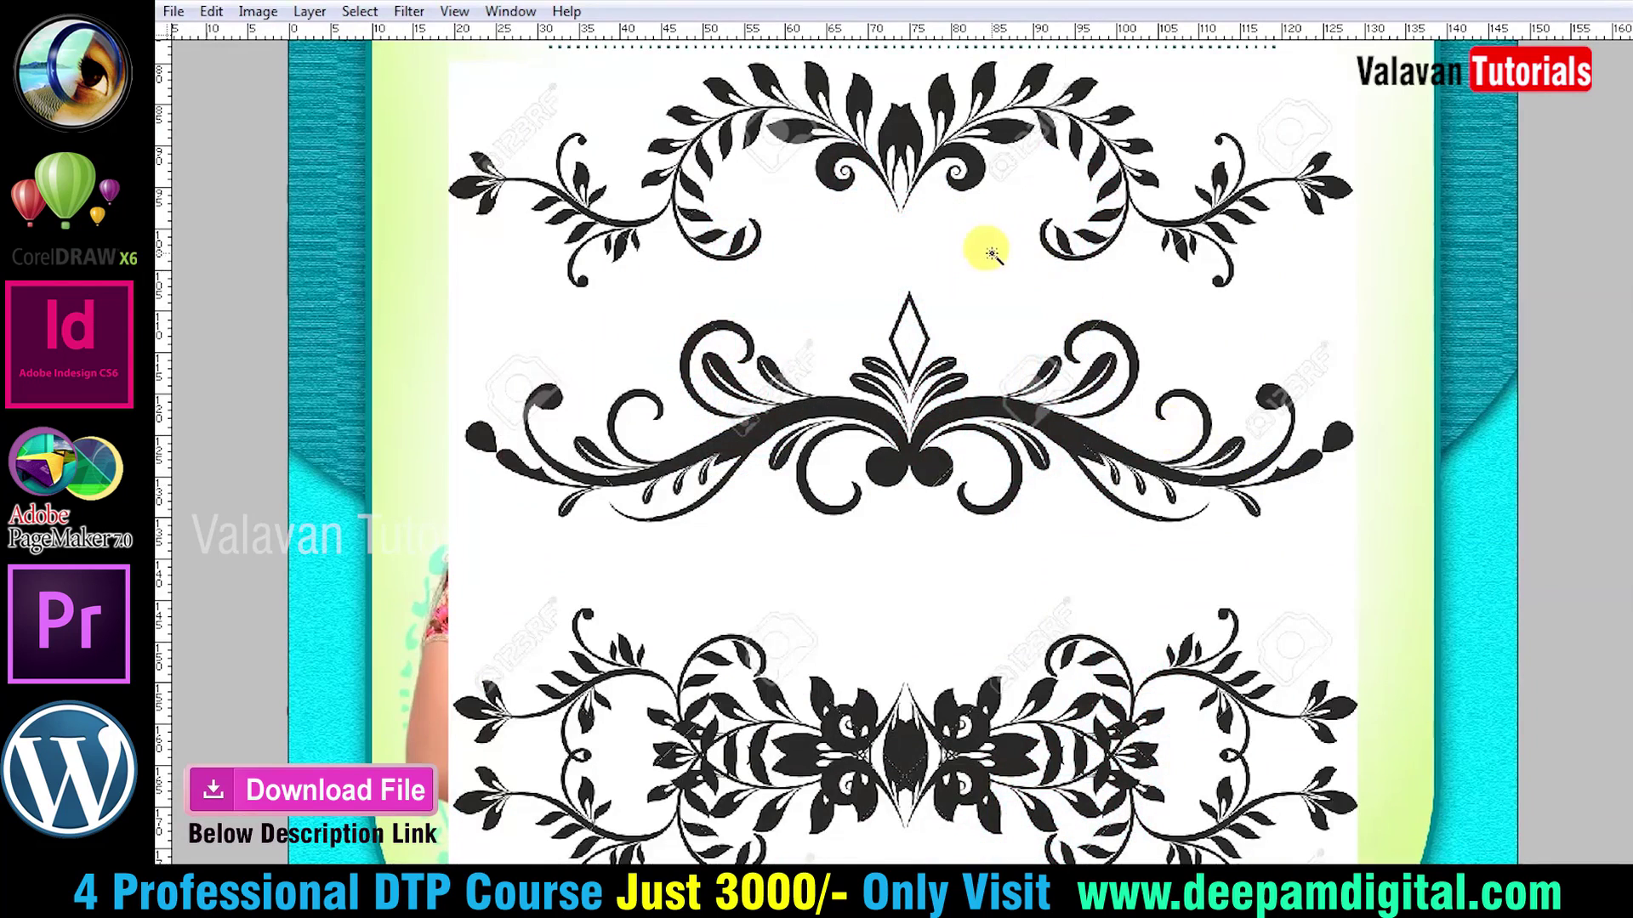
{"action": "scroll", "coordinate": [1011, 258], "scroll_direction": "up", "scroll_amount": 2}
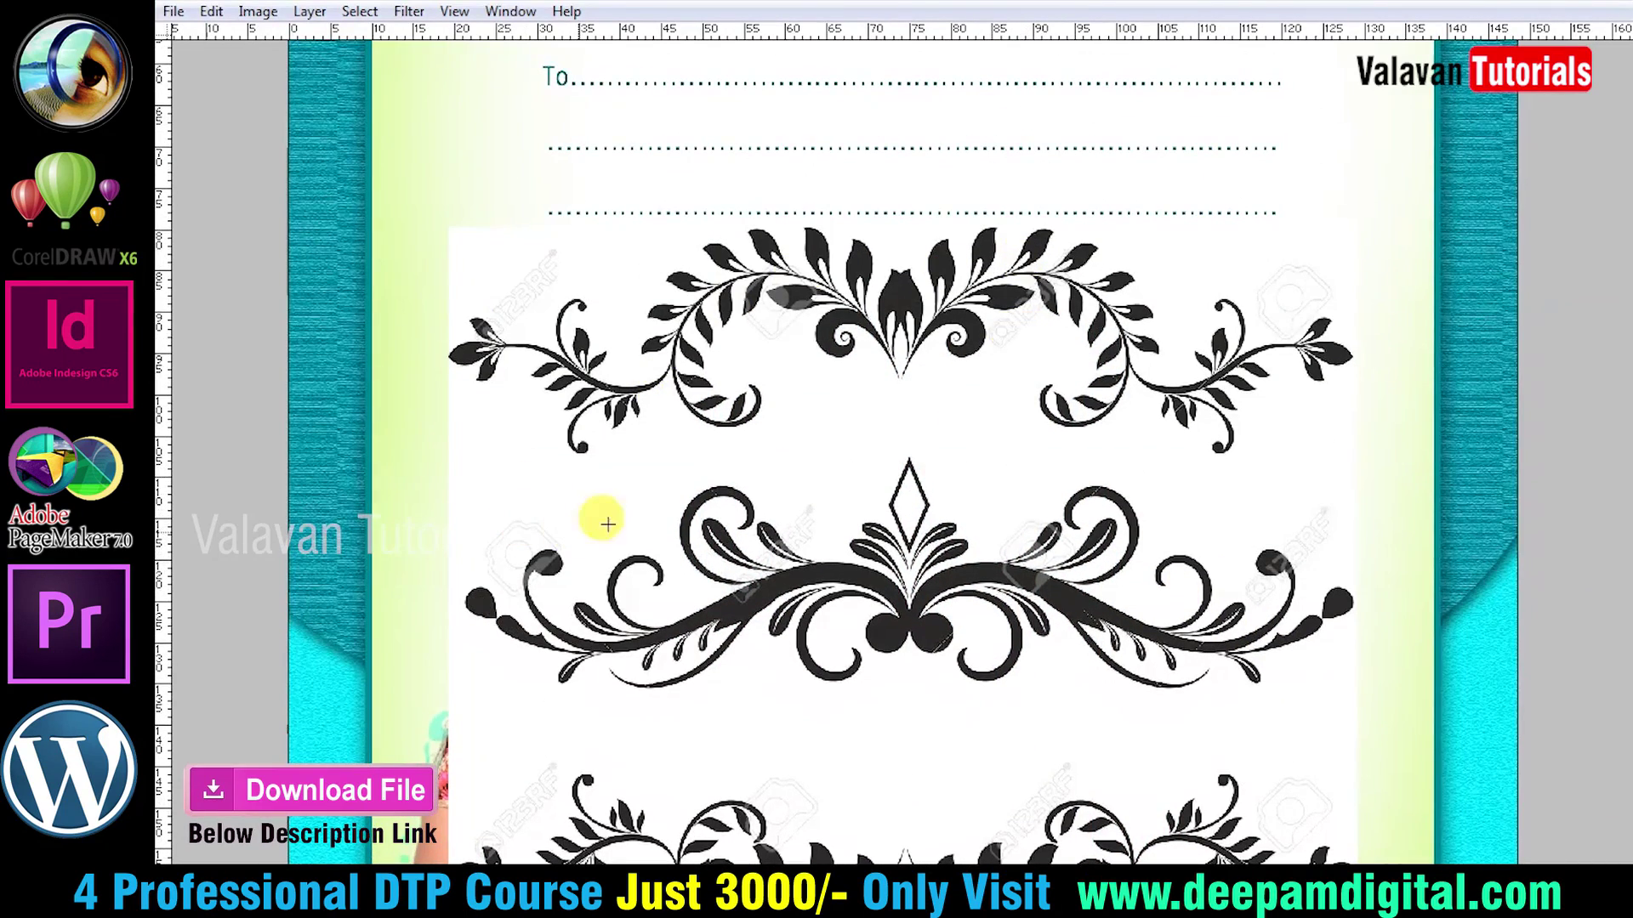
{"action": "left_click_drag", "start_coordinate": [376, 167], "coordinate": [1509, 464]}
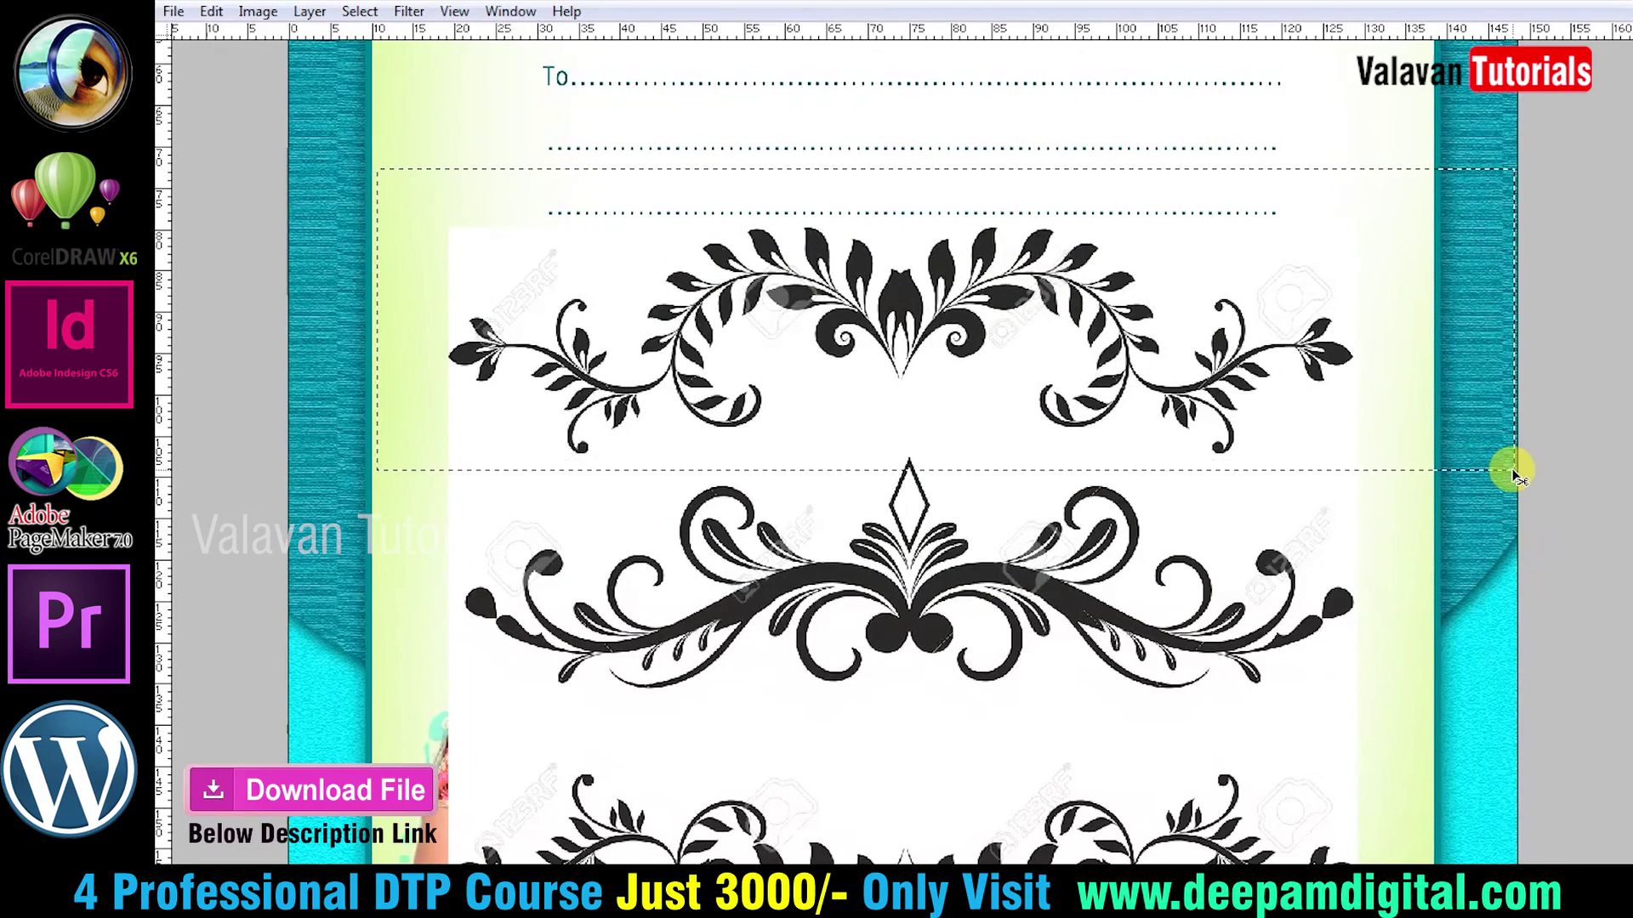
{"action": "key", "text": "Delete"}
{"action": "key", "text": "alt+l"}
{"action": "key", "text": "d"}
{"action": "key", "text": "l"}
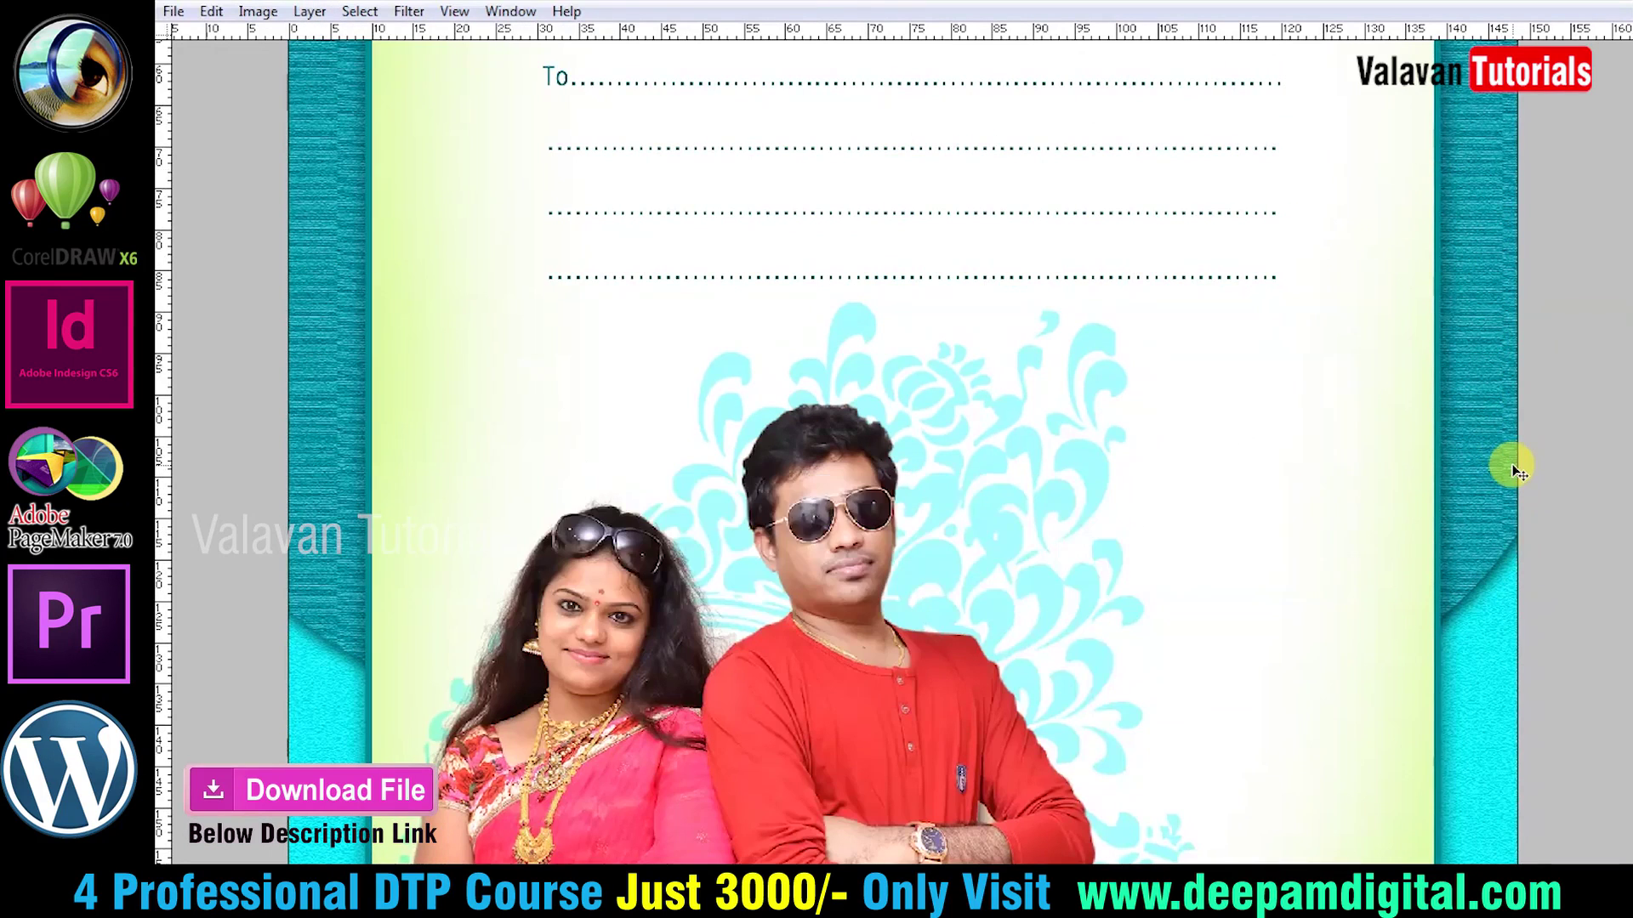
Paste the ornament again above the couple and delete its white background.
{"action": "key", "text": "ctrl+v"}
{"action": "left_click_drag", "start_coordinate": [1057, 383], "coordinate": [1161, 327]}
{"action": "left_click", "coordinate": [1152, 383]}
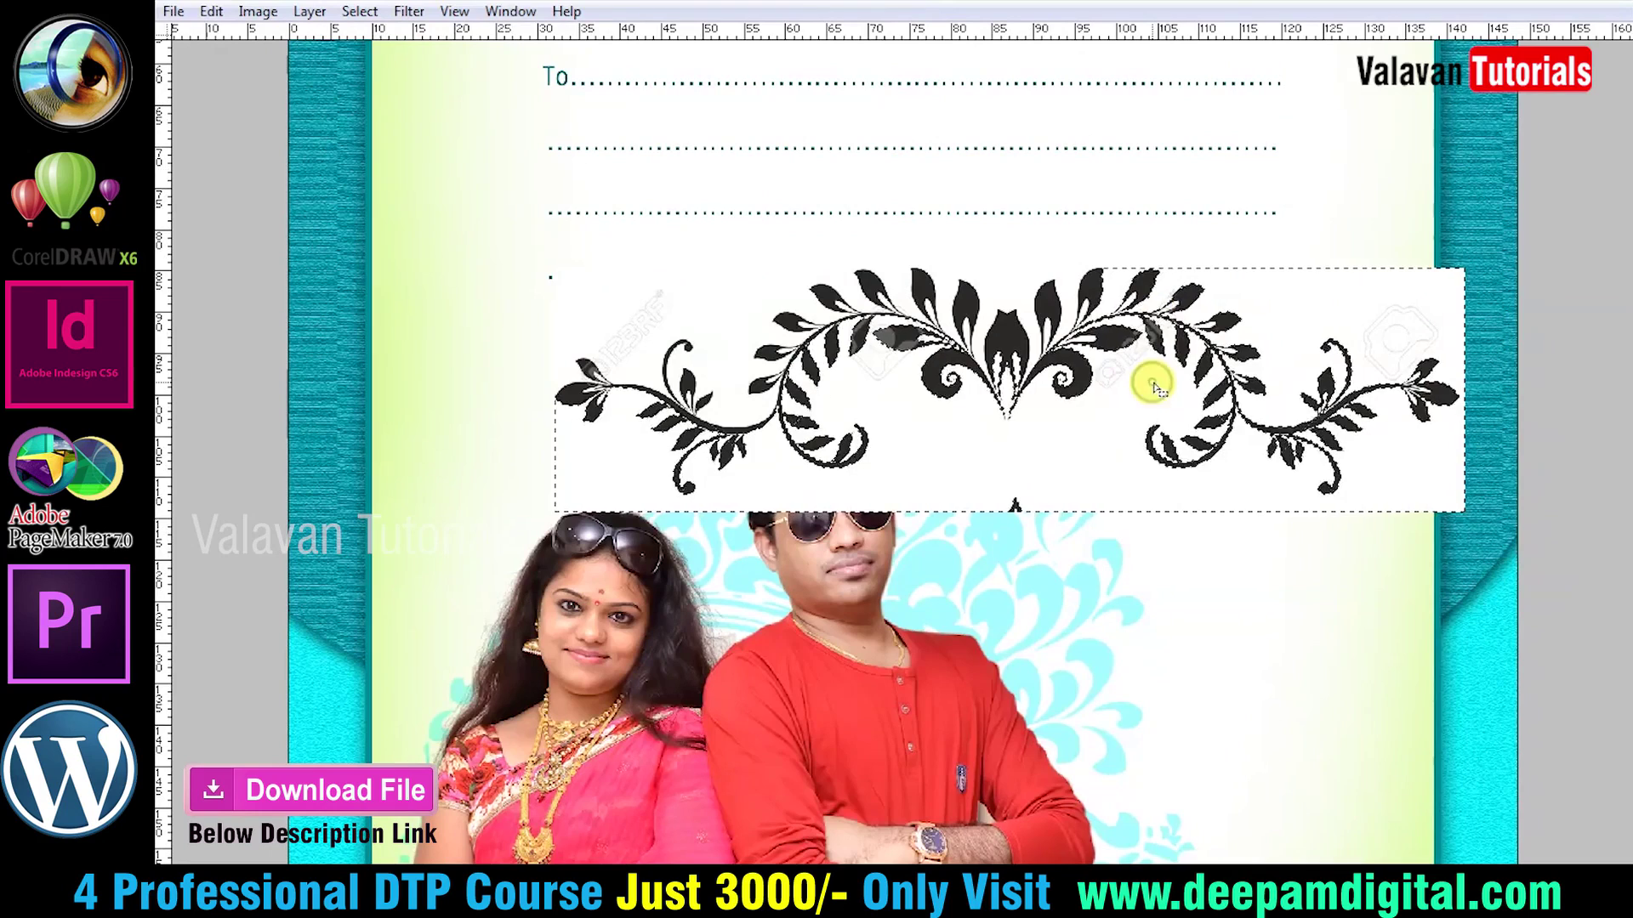
{"action": "key", "text": "Delete"}
{"action": "key", "text": "ctrl+d"}
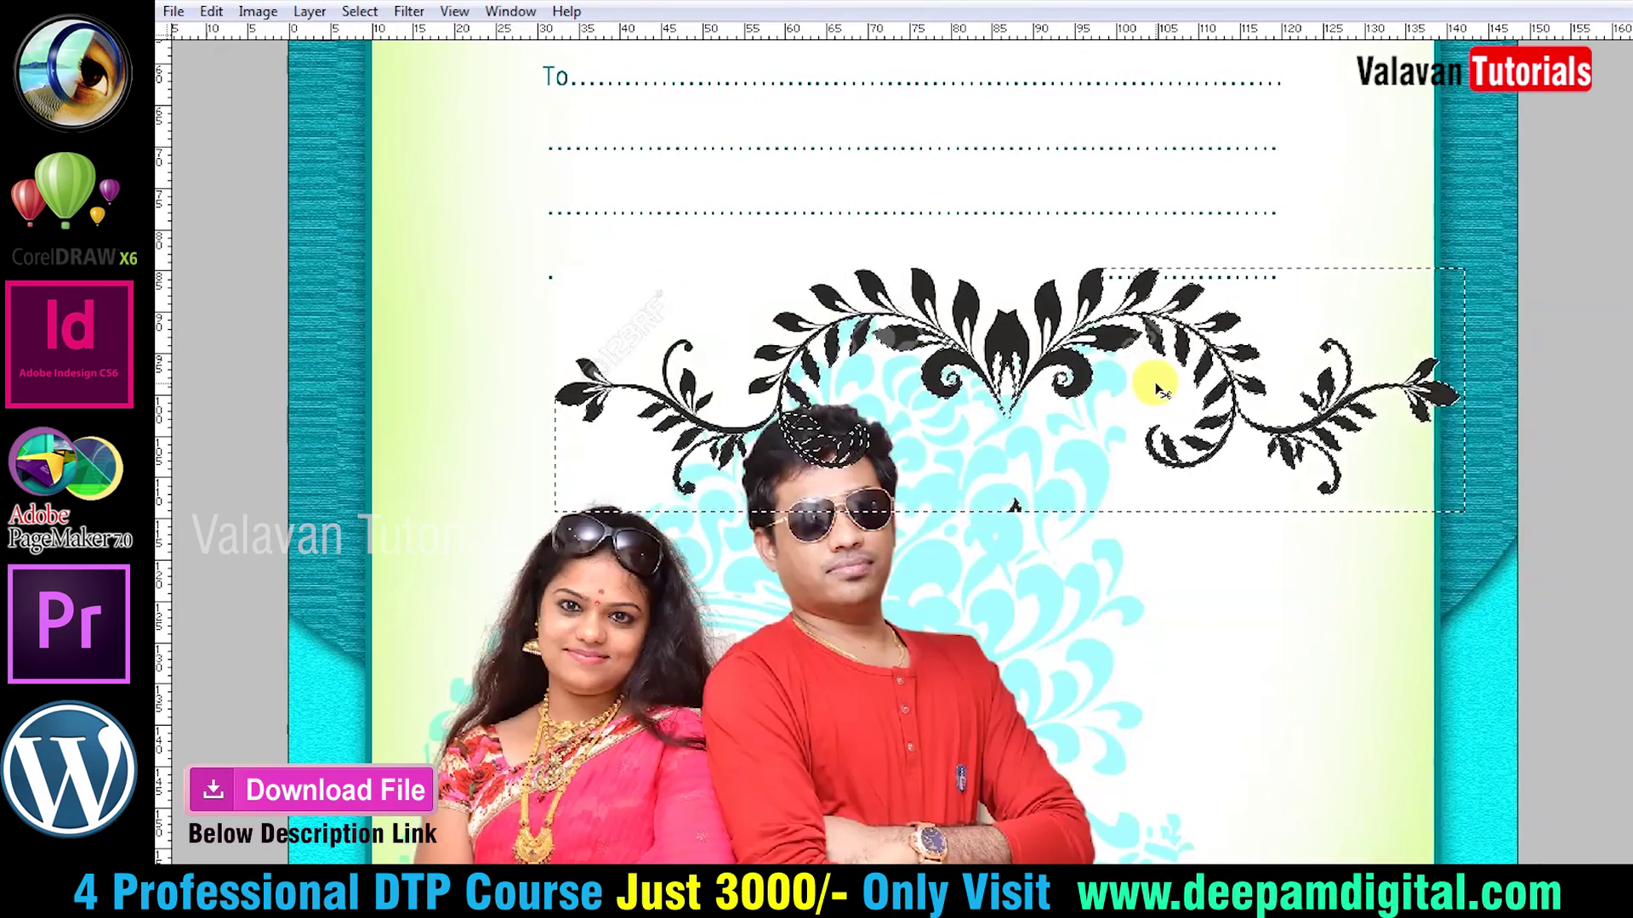
Scale the ornament to about a third its width and place it right of the man's head.
{"action": "key", "text": "ctrl+t"}
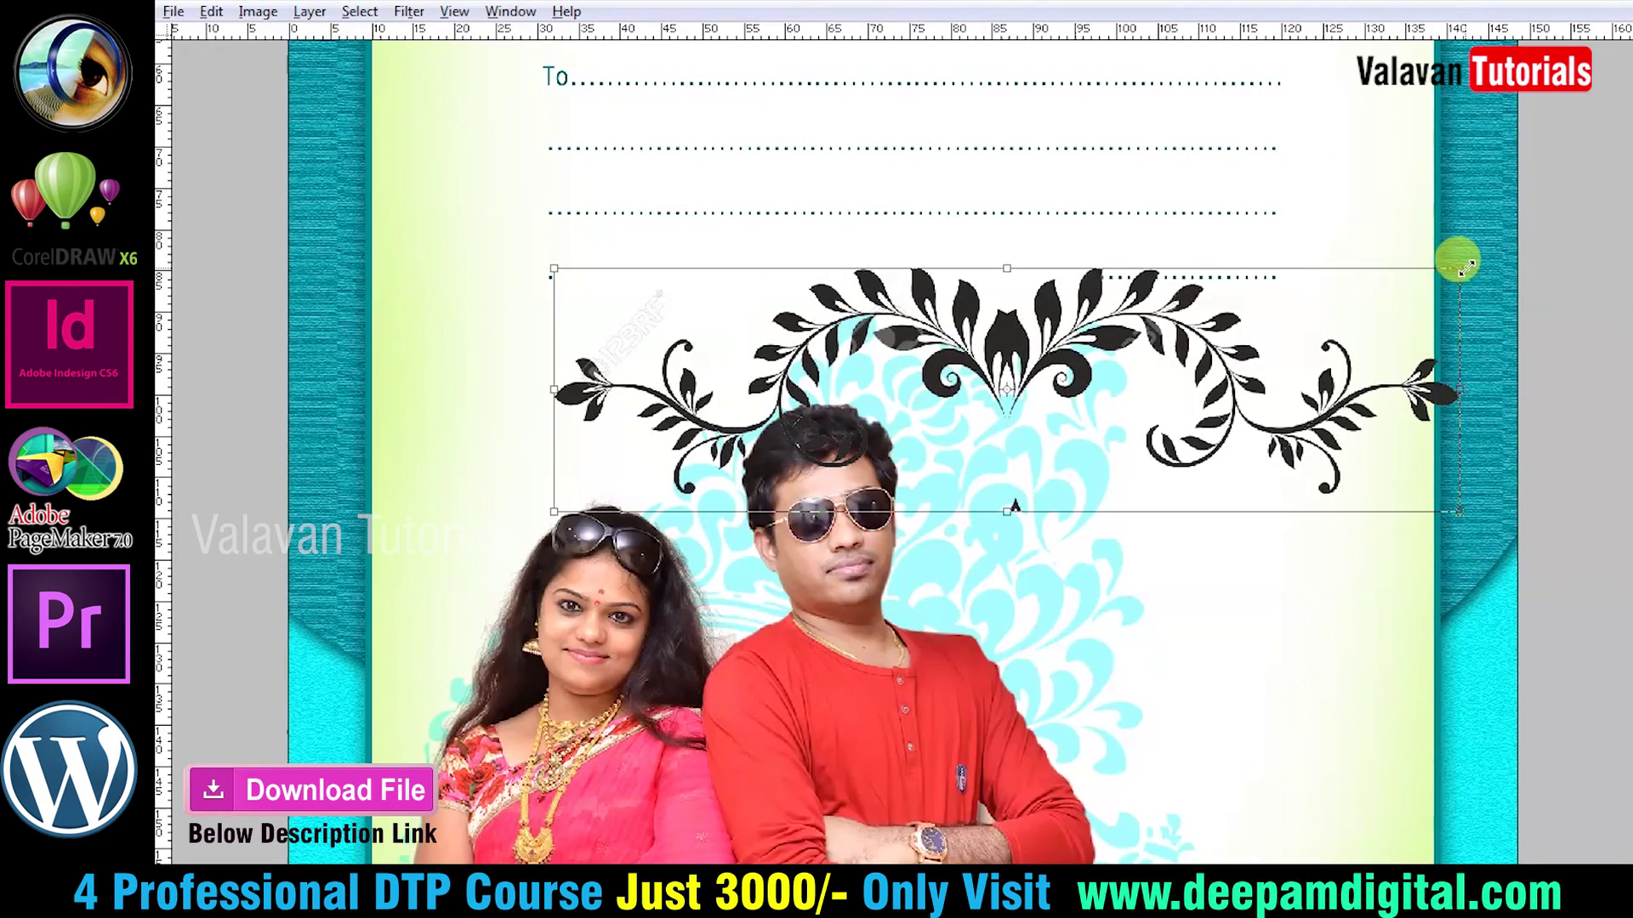
{"action": "left_click_drag", "start_coordinate": [1461, 266], "coordinate": [1073, 385]}
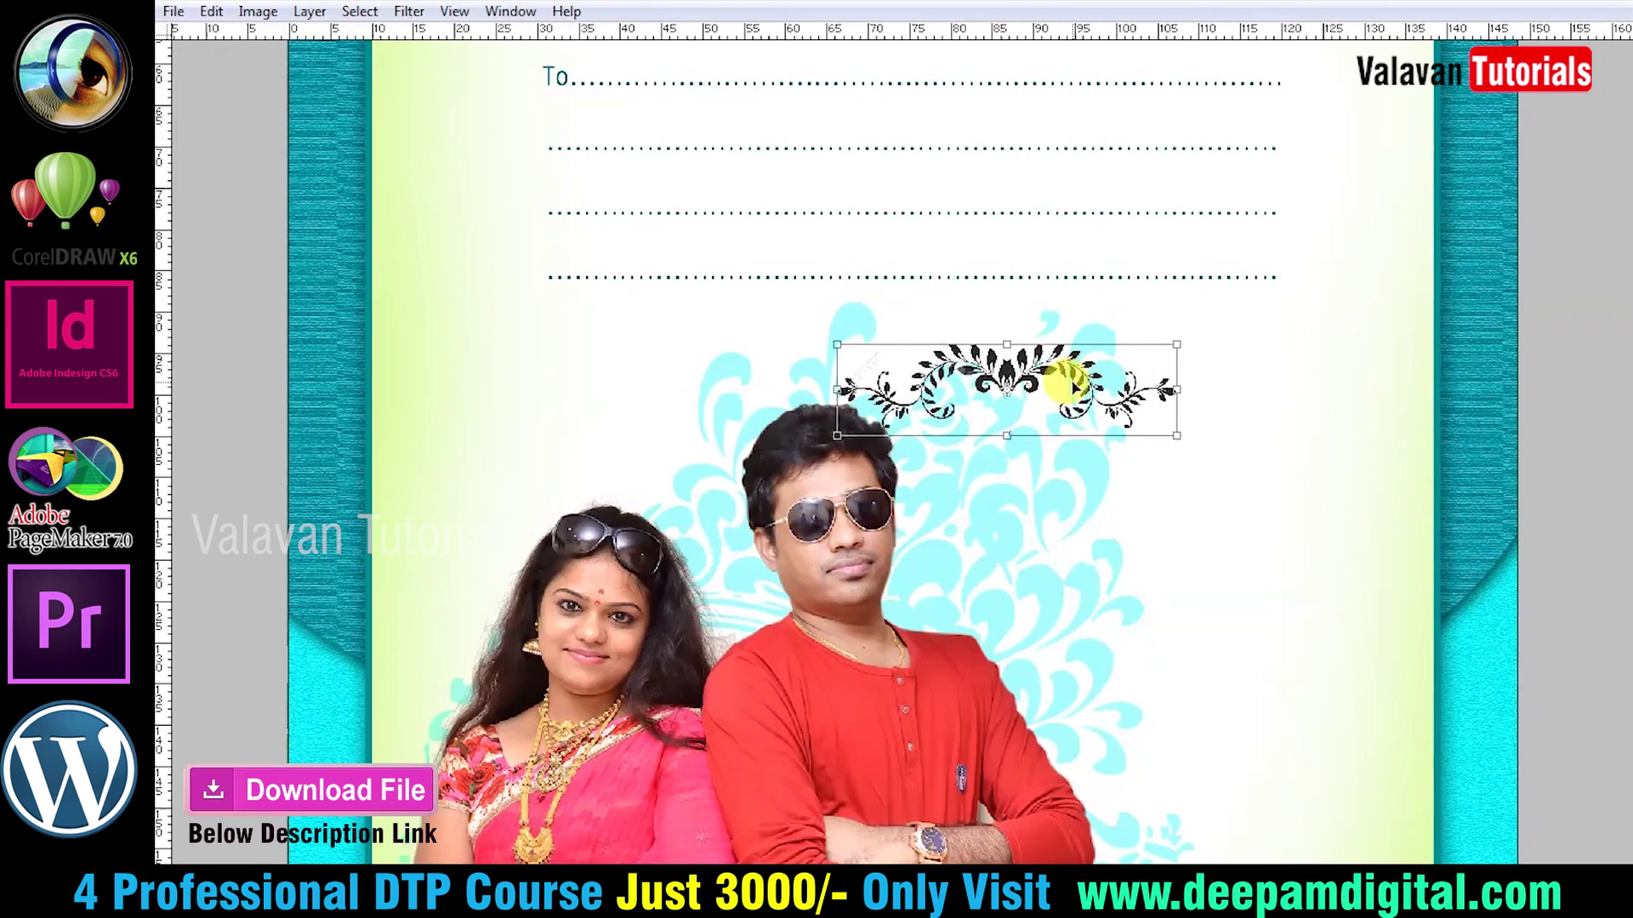
{"action": "left_click_drag", "start_coordinate": [1073, 385], "coordinate": [1238, 417]}
{"action": "key", "text": "Return"}
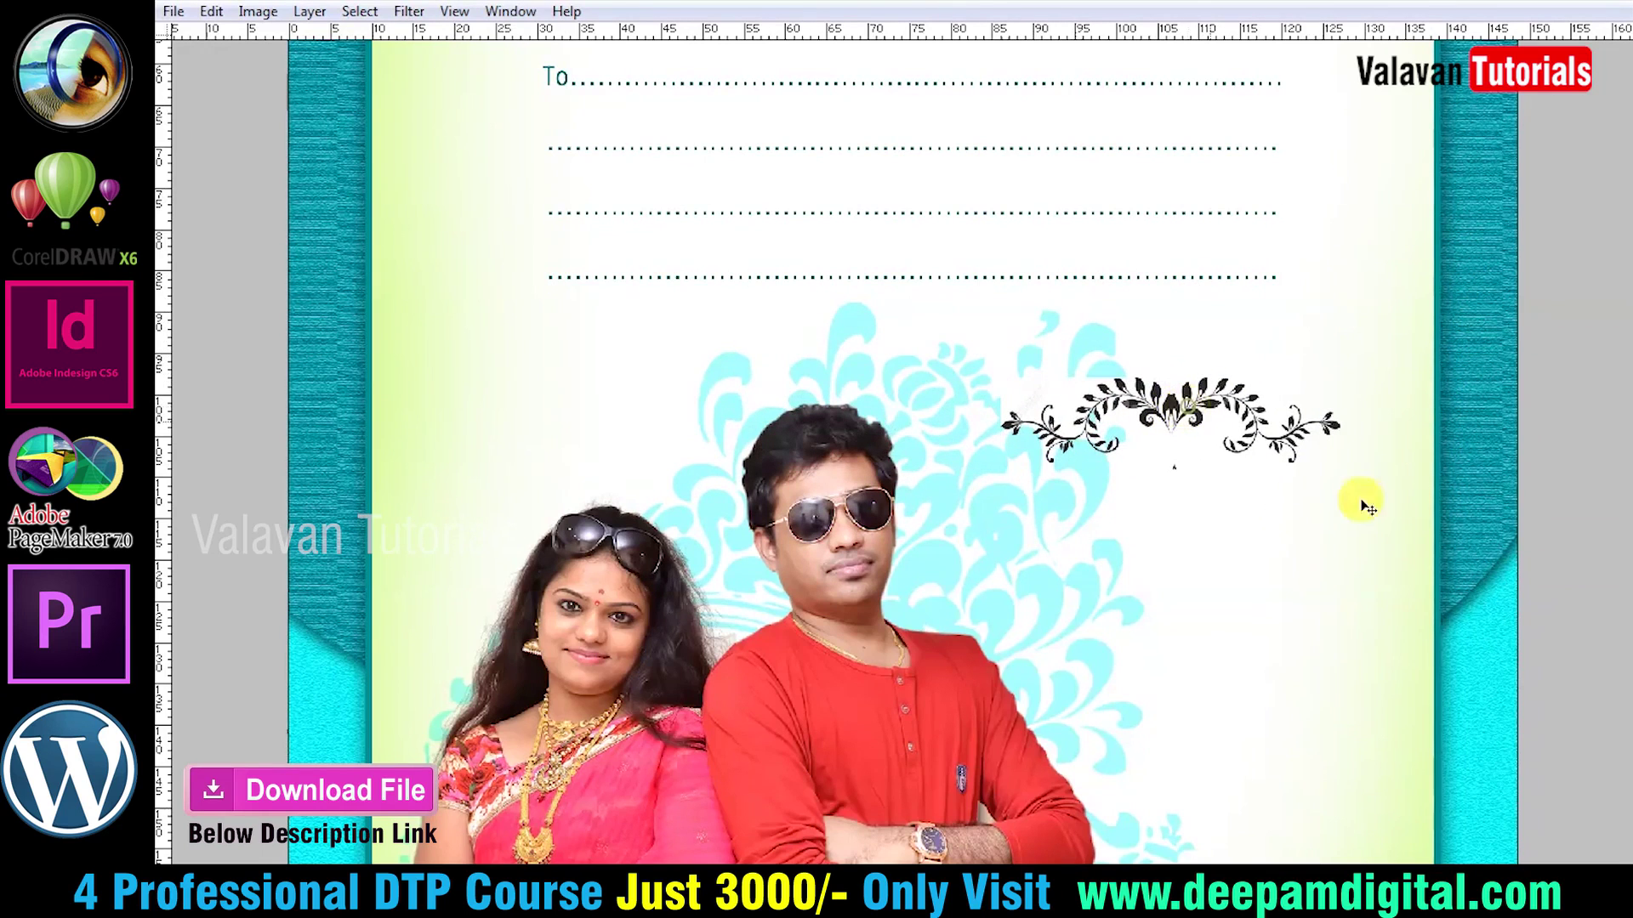
{"action": "key", "text": "Tab"}
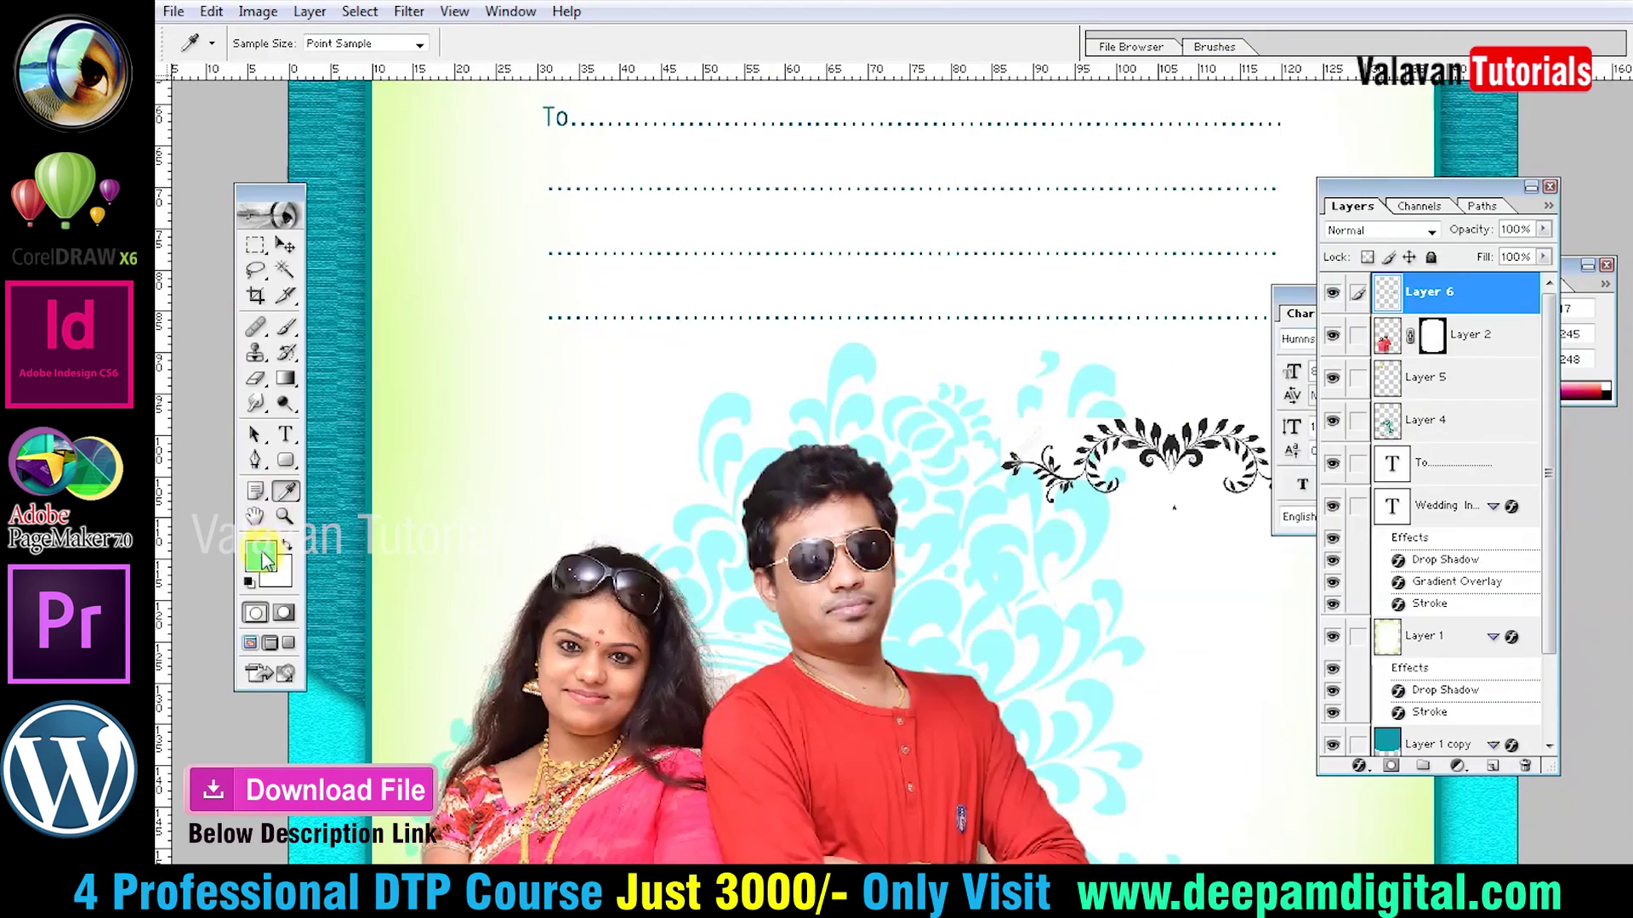
Set the foreground colour to magenta F811CA and test-fill the ornament.
{"action": "left_click", "coordinate": [262, 557]}
{"action": "mouse_move", "coordinate": [1382, 346]}
{"action": "left_mouse_down"}
{"action": "mouse_move", "coordinate": [1397, 262]}
{"action": "mouse_move", "coordinate": [1358, 308]}
{"action": "left_mouse_up"}
{"action": "left_click", "coordinate": [1541, 213]}
{"action": "key", "text": "alt+BackSpace"}
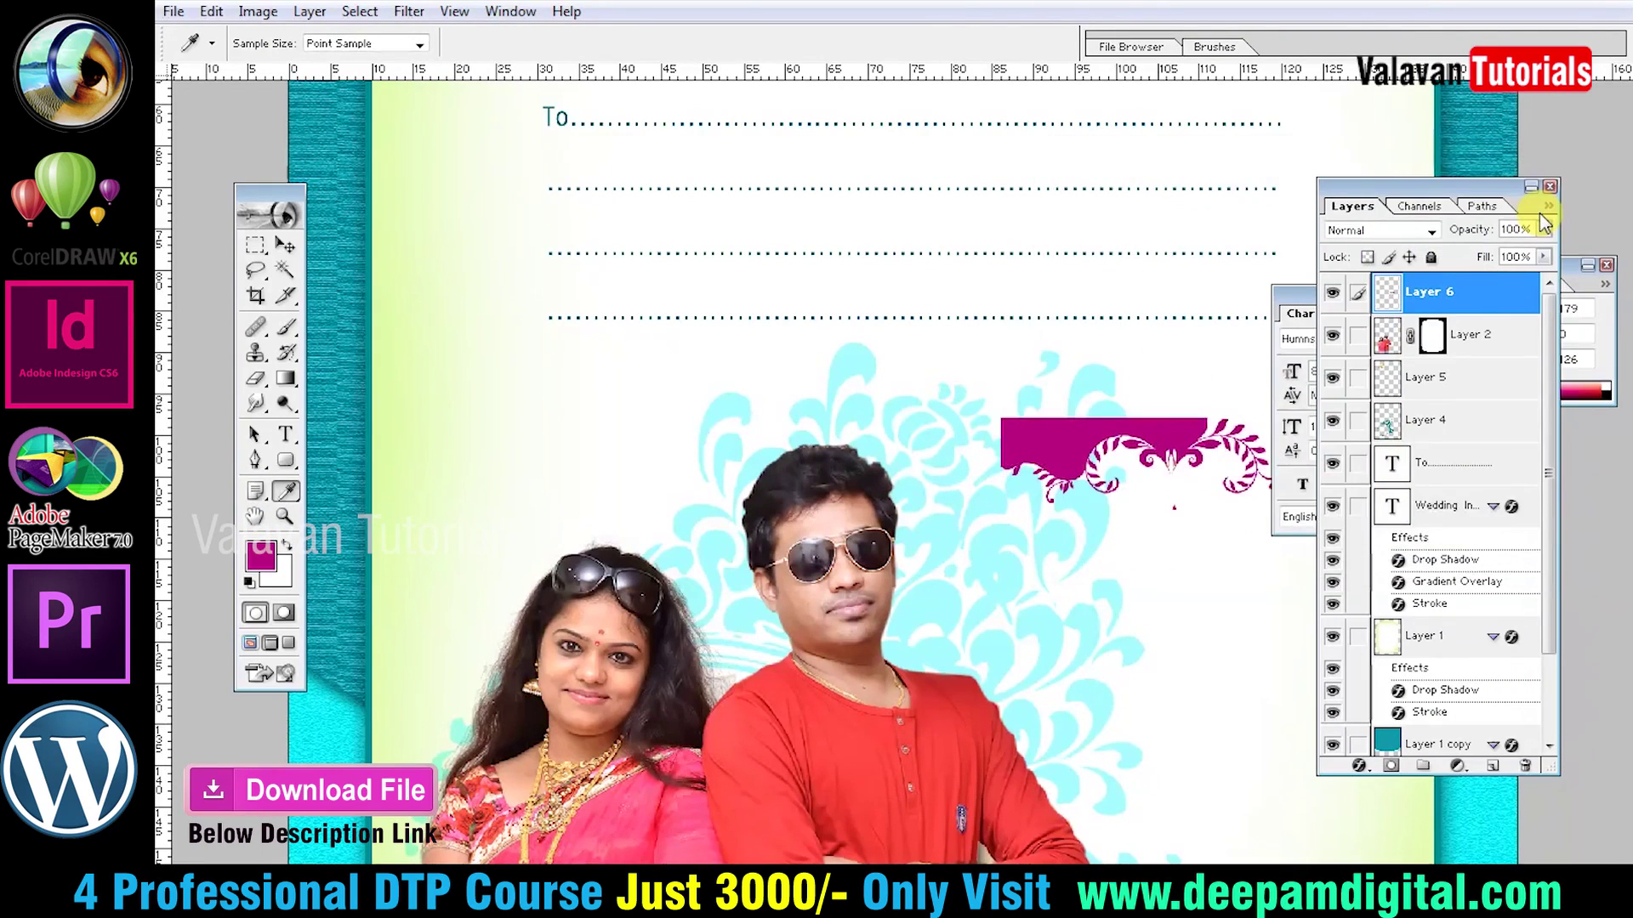
{"action": "key", "text": "Tab"}
{"action": "key", "text": "ctrl+z"}
{"action": "left_click", "coordinate": [867, 406]}
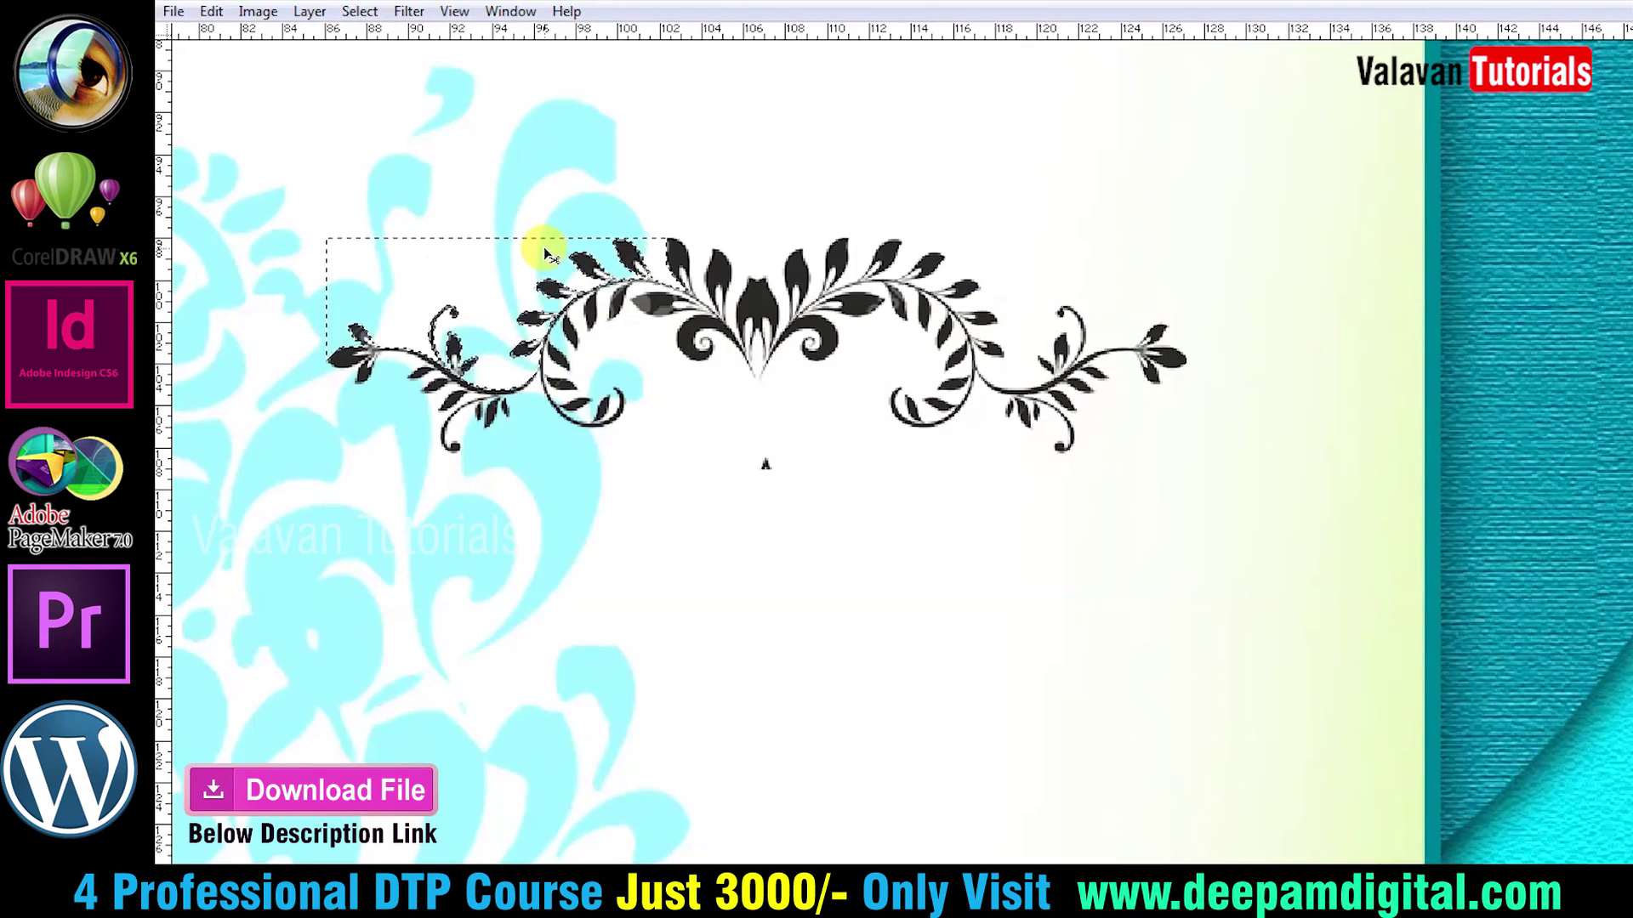
{"action": "key", "text": "ctrl+z"}
{"action": "key", "text": "ctrl+z"}
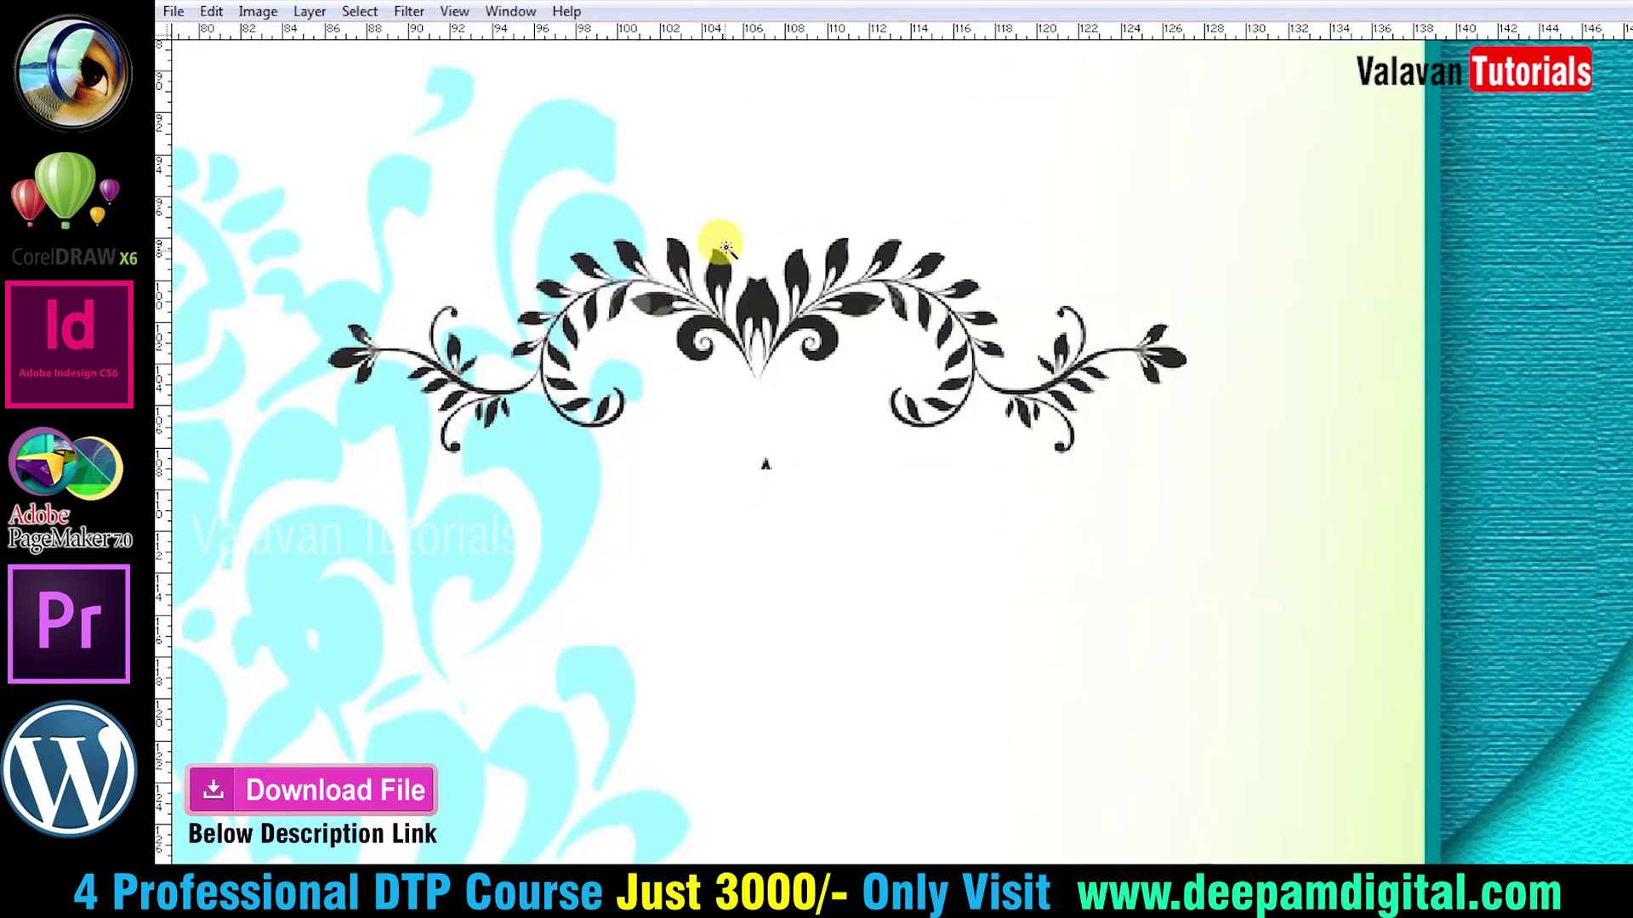
Select all similar ornament pixels, fill them magenta, and fit the card on screen.
{"action": "right_click", "coordinate": [746, 255]}
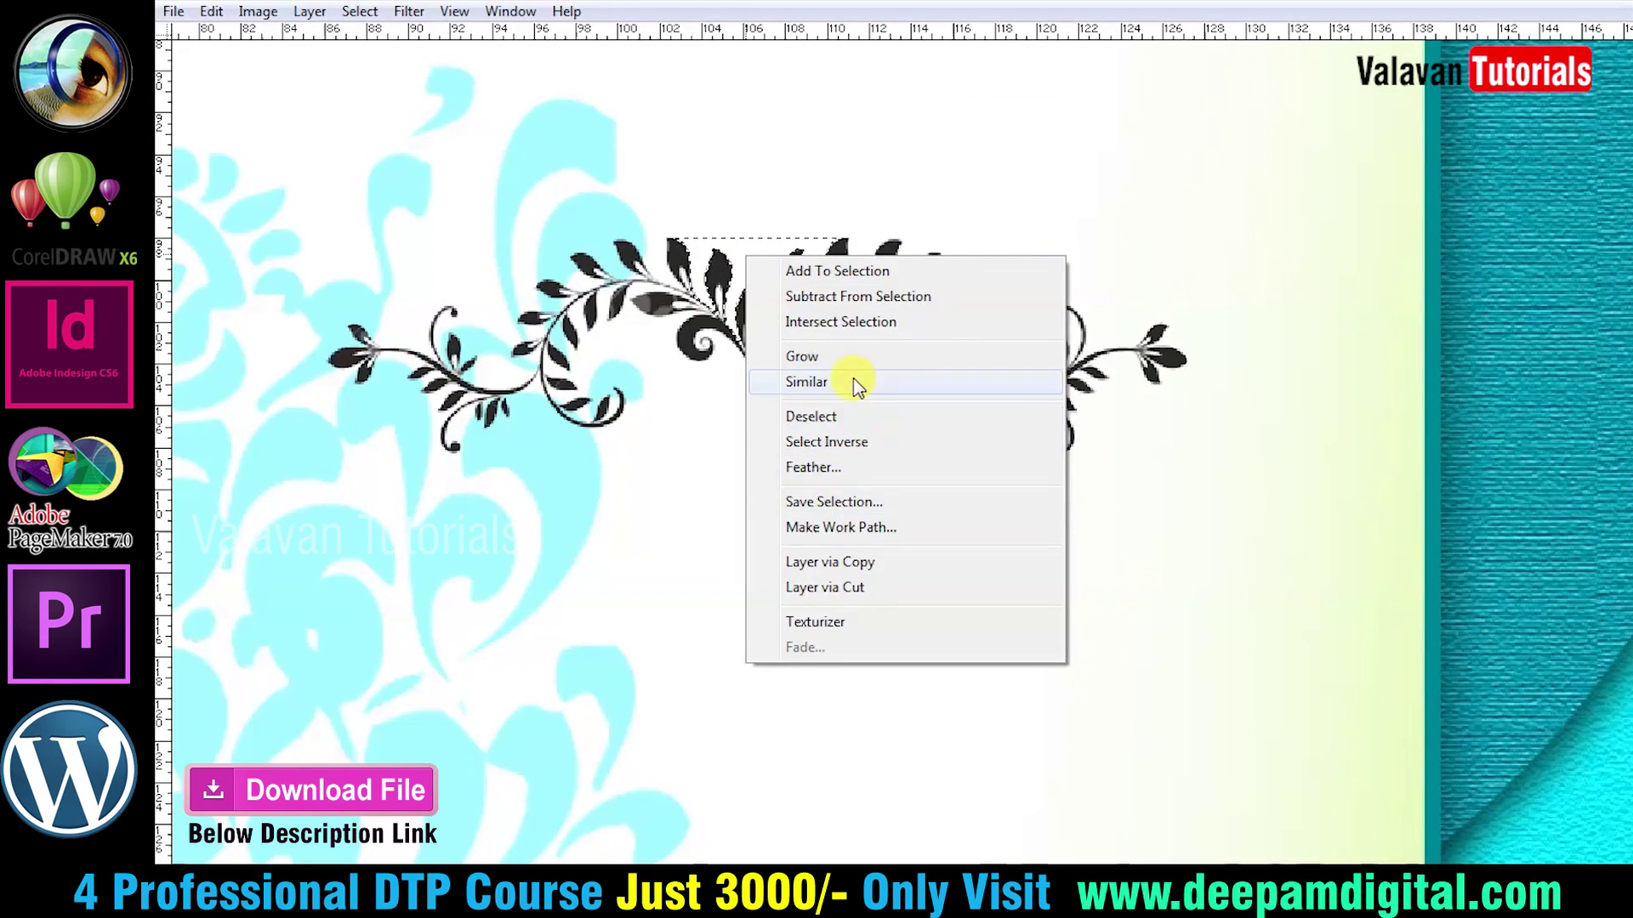
{"action": "left_click", "coordinate": [853, 380]}
{"action": "key", "text": "ctrl+d"}
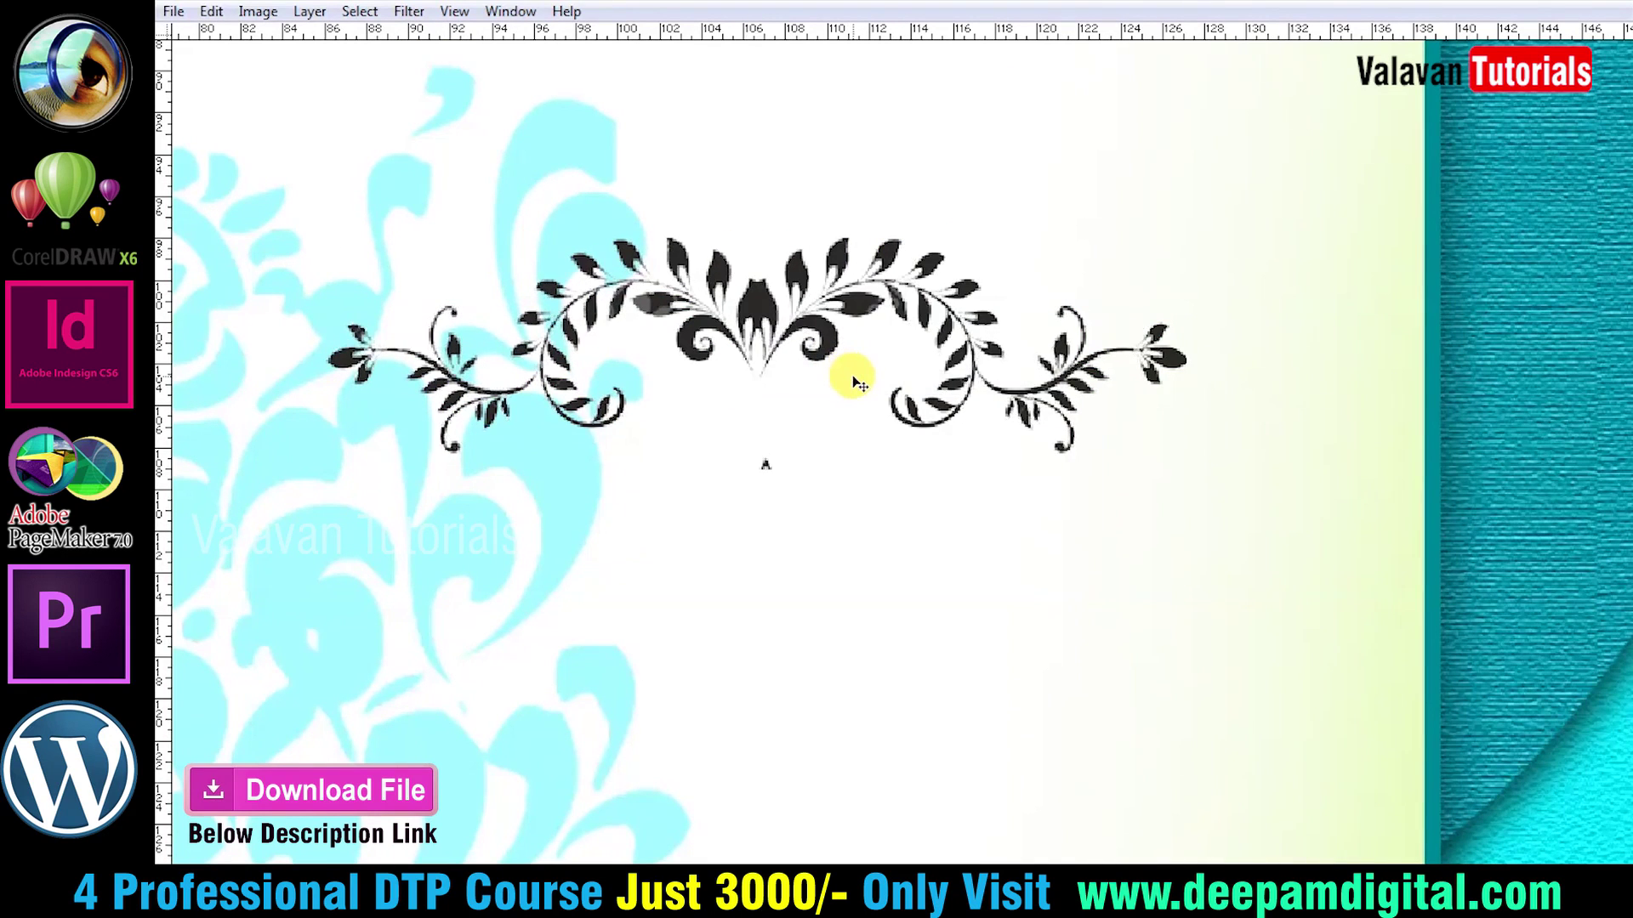
{"action": "key", "text": "alt+BackSpace"}
{"action": "right_click", "coordinate": [861, 379]}
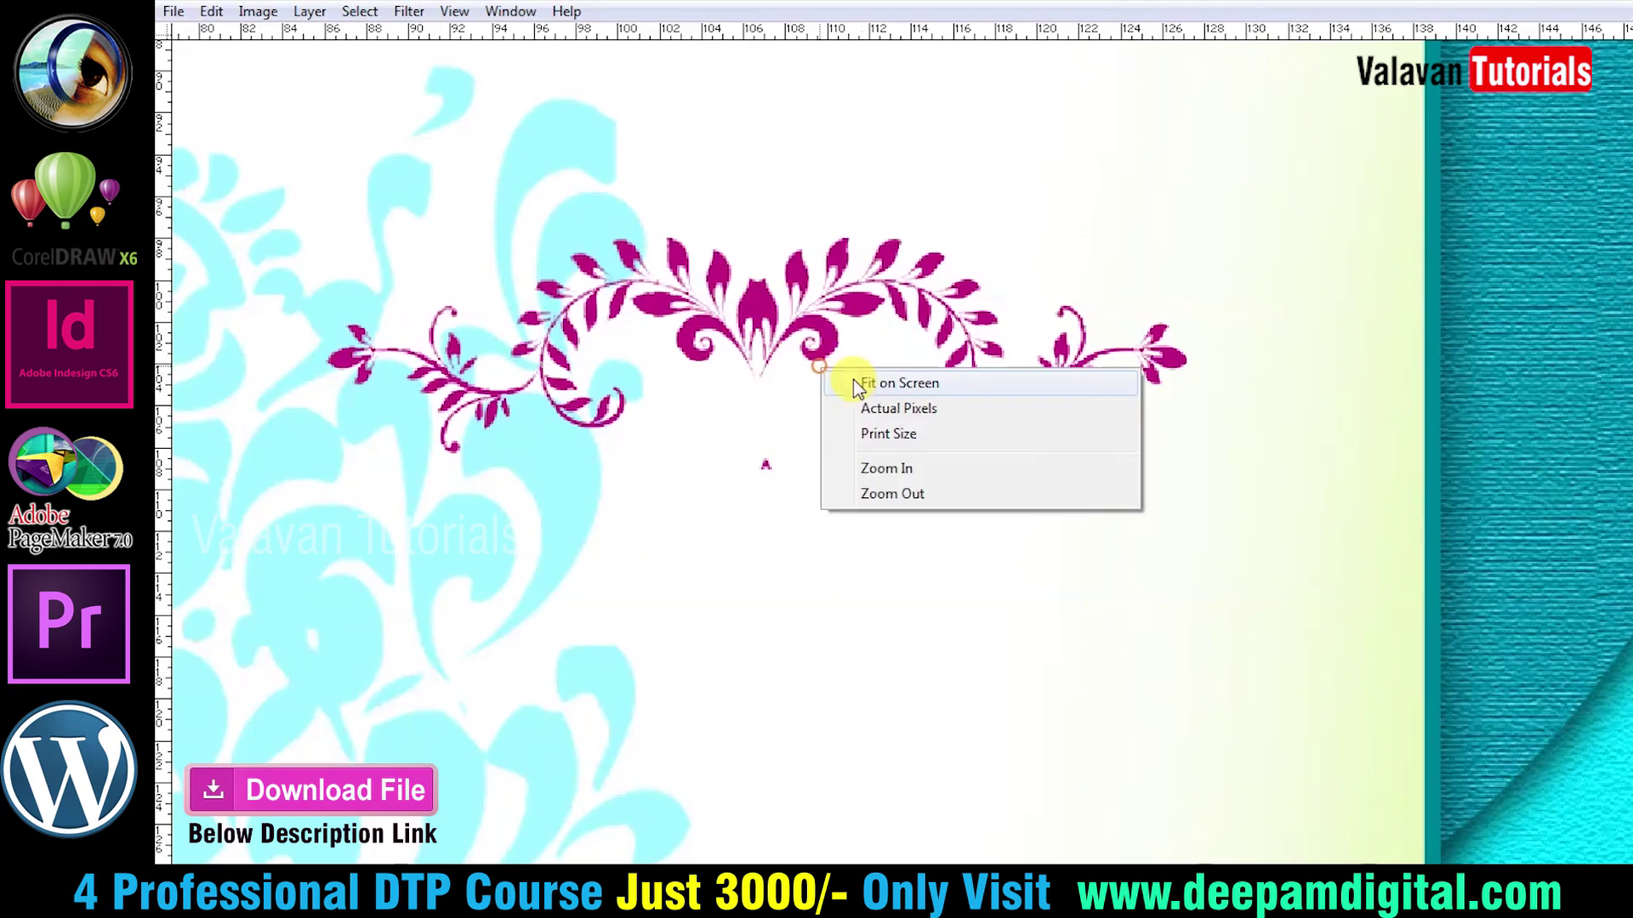
{"action": "left_click", "coordinate": [851, 397]}
{"action": "scroll", "coordinate": [1086, 281], "scroll_direction": "up", "scroll_amount": 3}
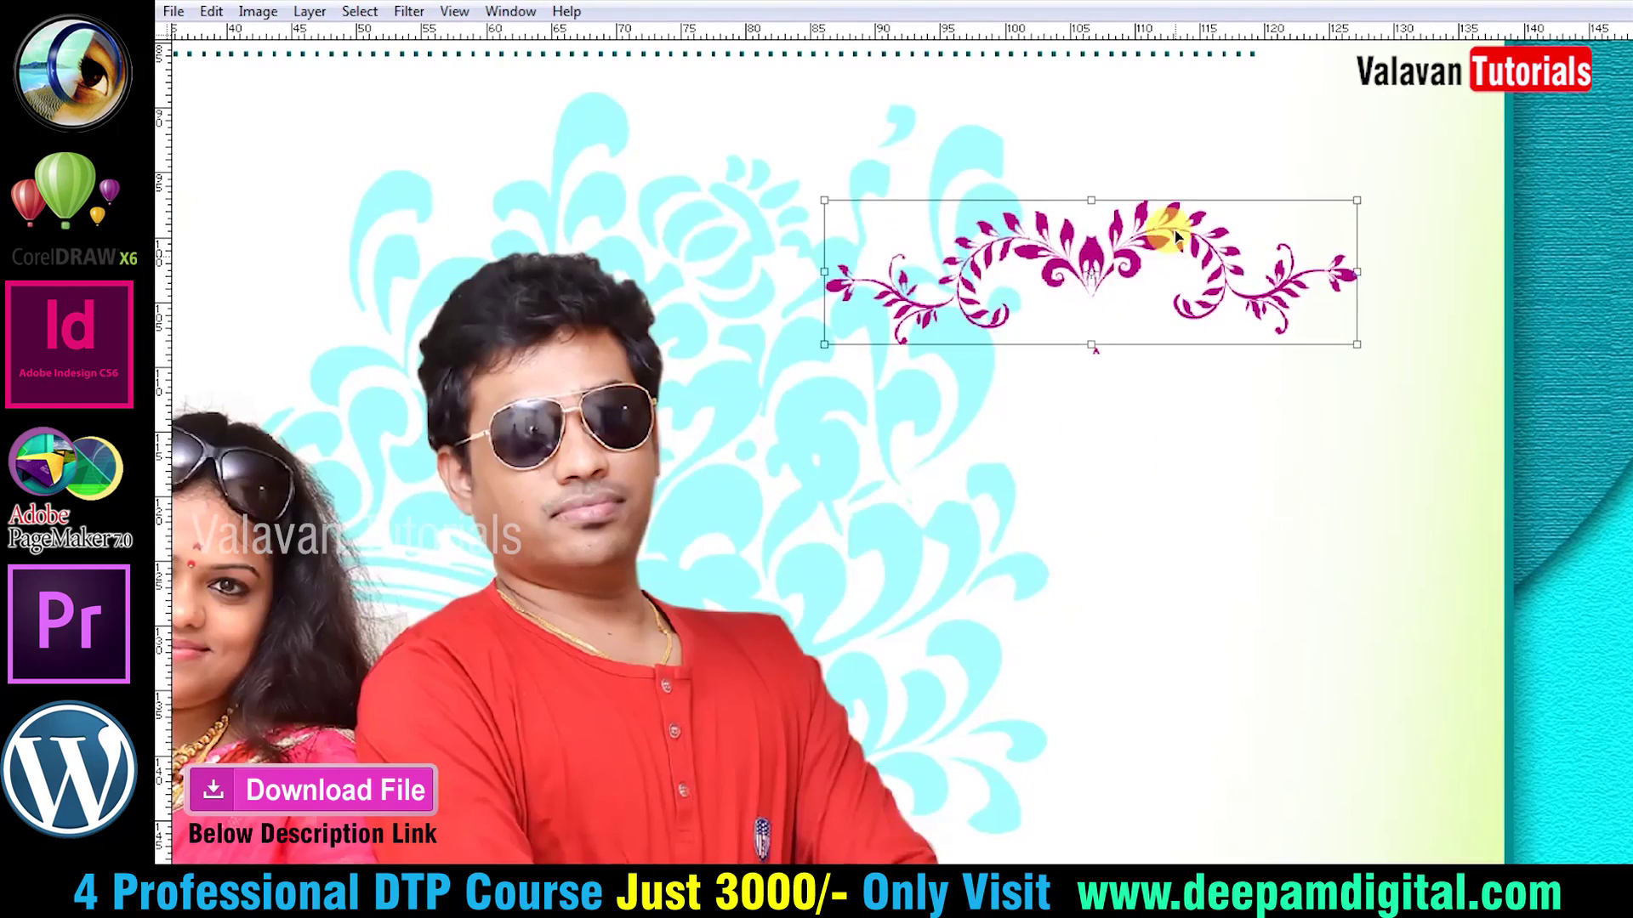
Raise the magenta ornament and place a 180°-rotated copy below it as a frame.
{"action": "left_click_drag", "start_coordinate": [1180, 272], "coordinate": [1176, 206]}
{"action": "key", "text": "ctrl+j"}
{"action": "key", "text": "ctrl+t"}
{"action": "left_click_drag", "start_coordinate": [1414, 104], "coordinate": [917, 272]}
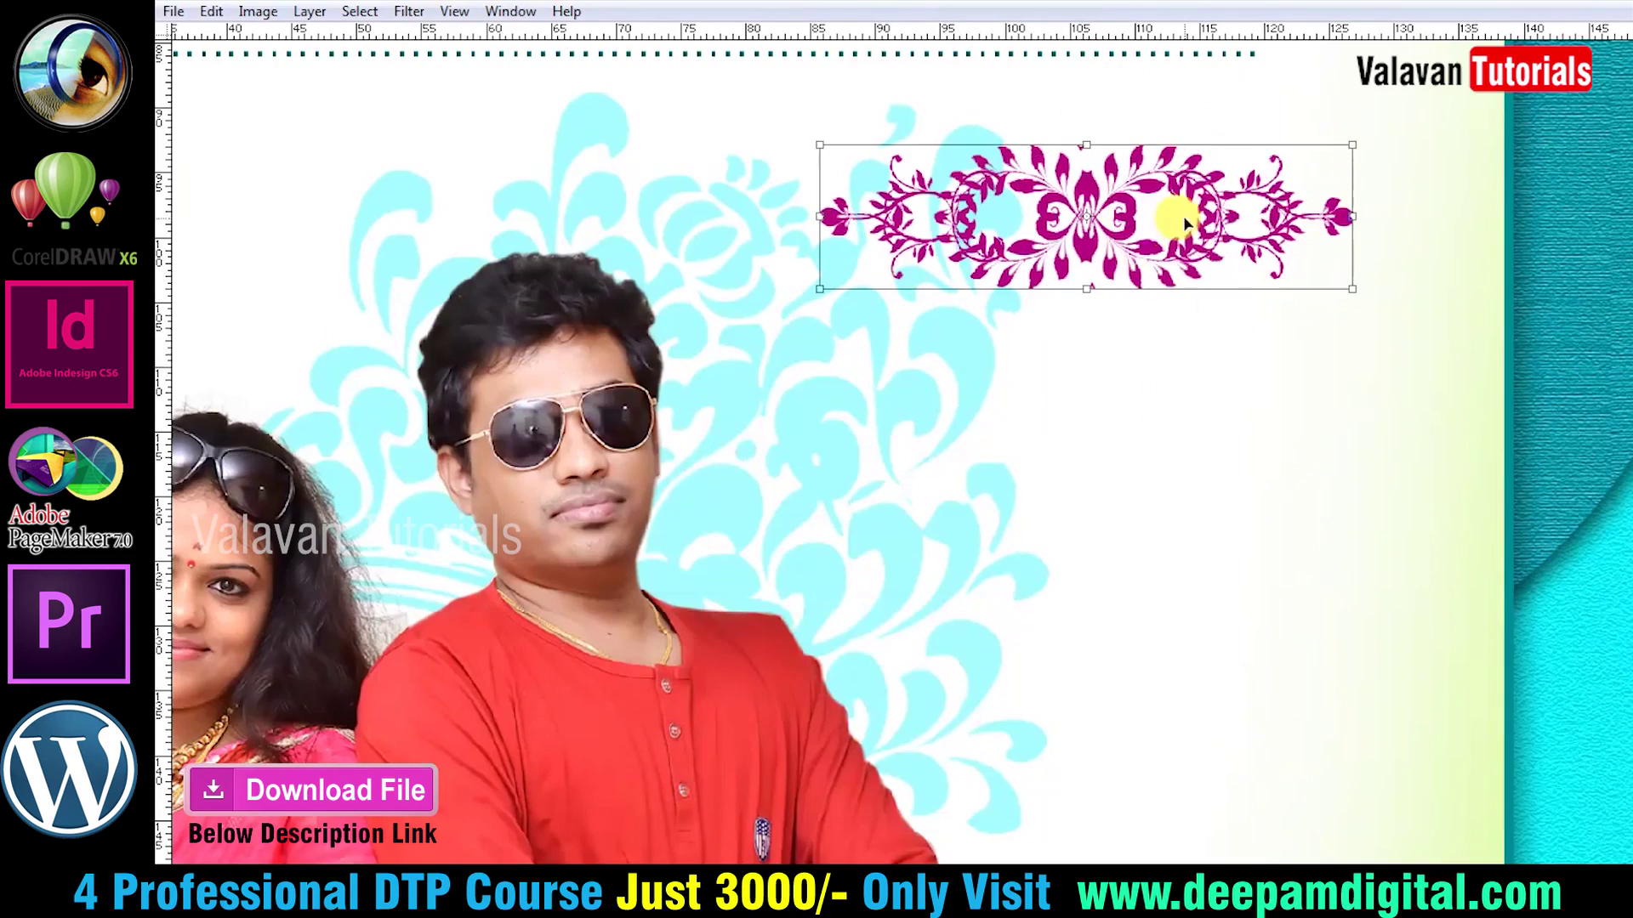
{"action": "left_click_drag", "start_coordinate": [1184, 223], "coordinate": [1189, 423]}
{"action": "key", "text": "Return"}
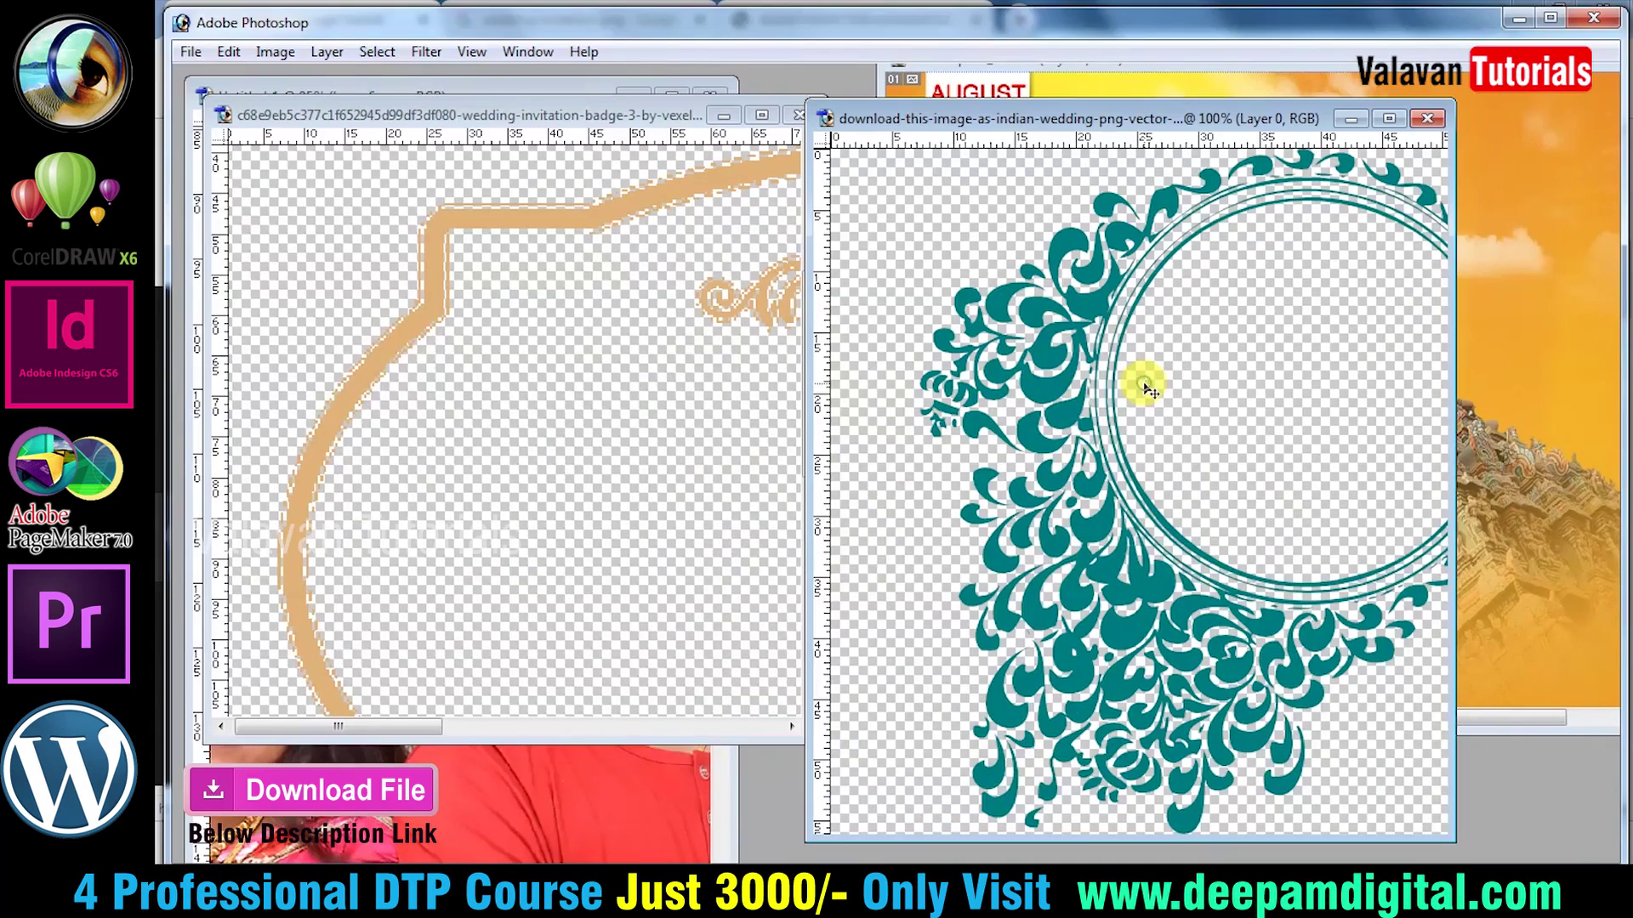
Close the two source documents without saving.
{"action": "key", "text": "ctrl+w"}
{"action": "left_click", "coordinate": [845, 353]}
{"action": "key", "text": "ctrl+w"}
{"action": "left_click", "coordinate": [866, 364]}
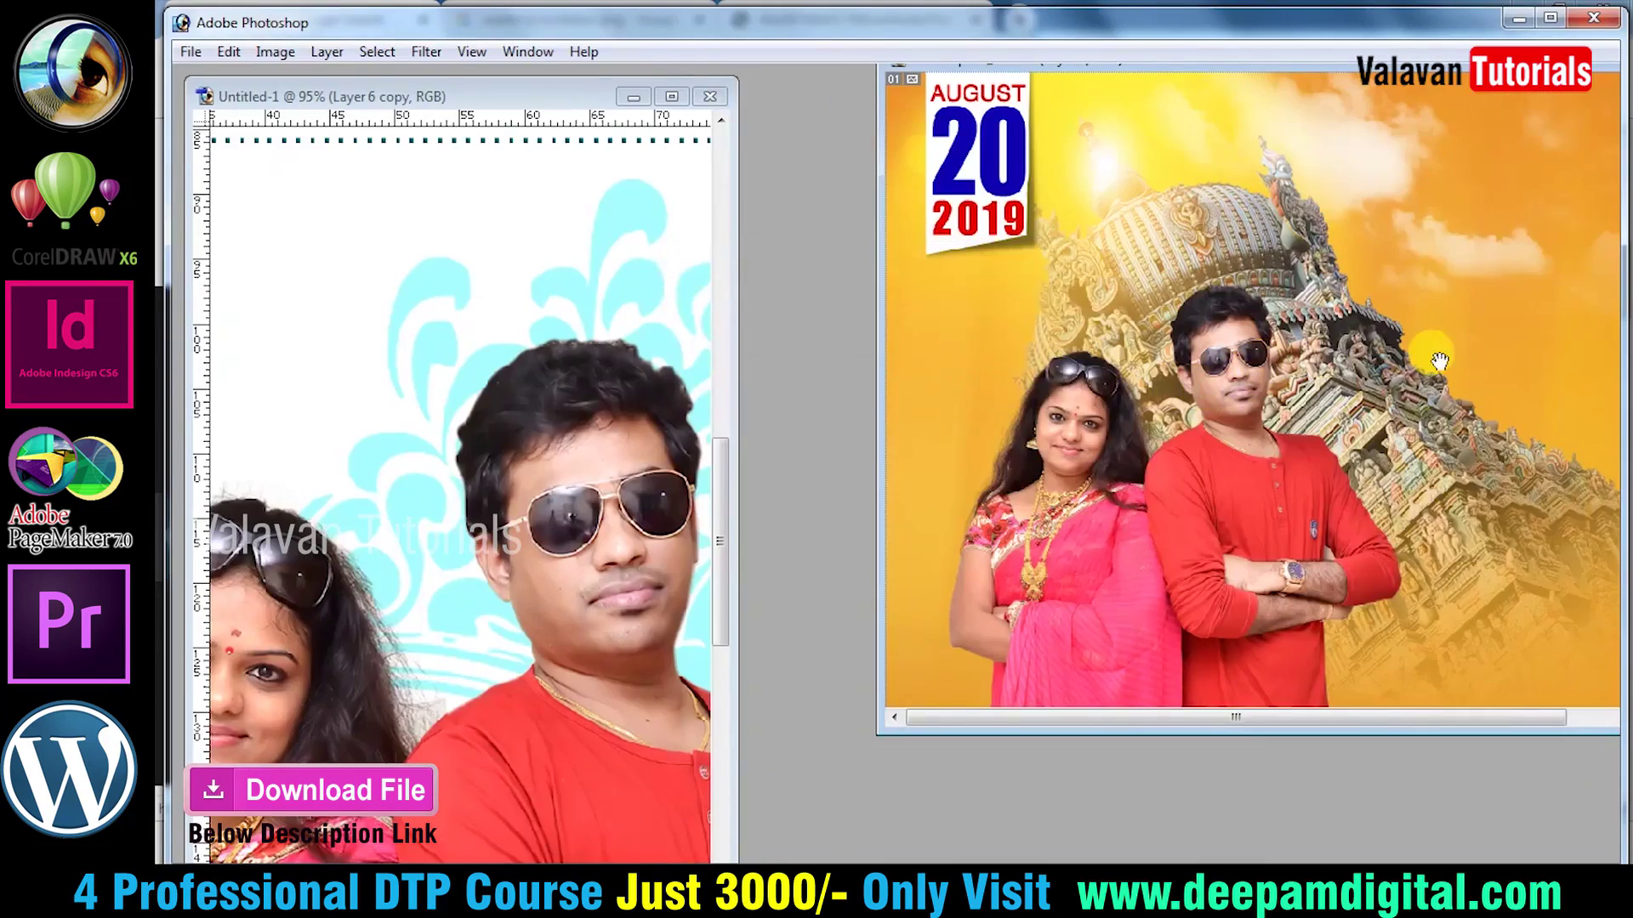
Drag the yellow couple-names text from the other invitation into this card.
{"action": "left_click_drag", "start_coordinate": [1439, 362], "coordinate": [1057, 384]}
{"action": "left_click", "coordinate": [1386, 327], "text": "ctrl"}
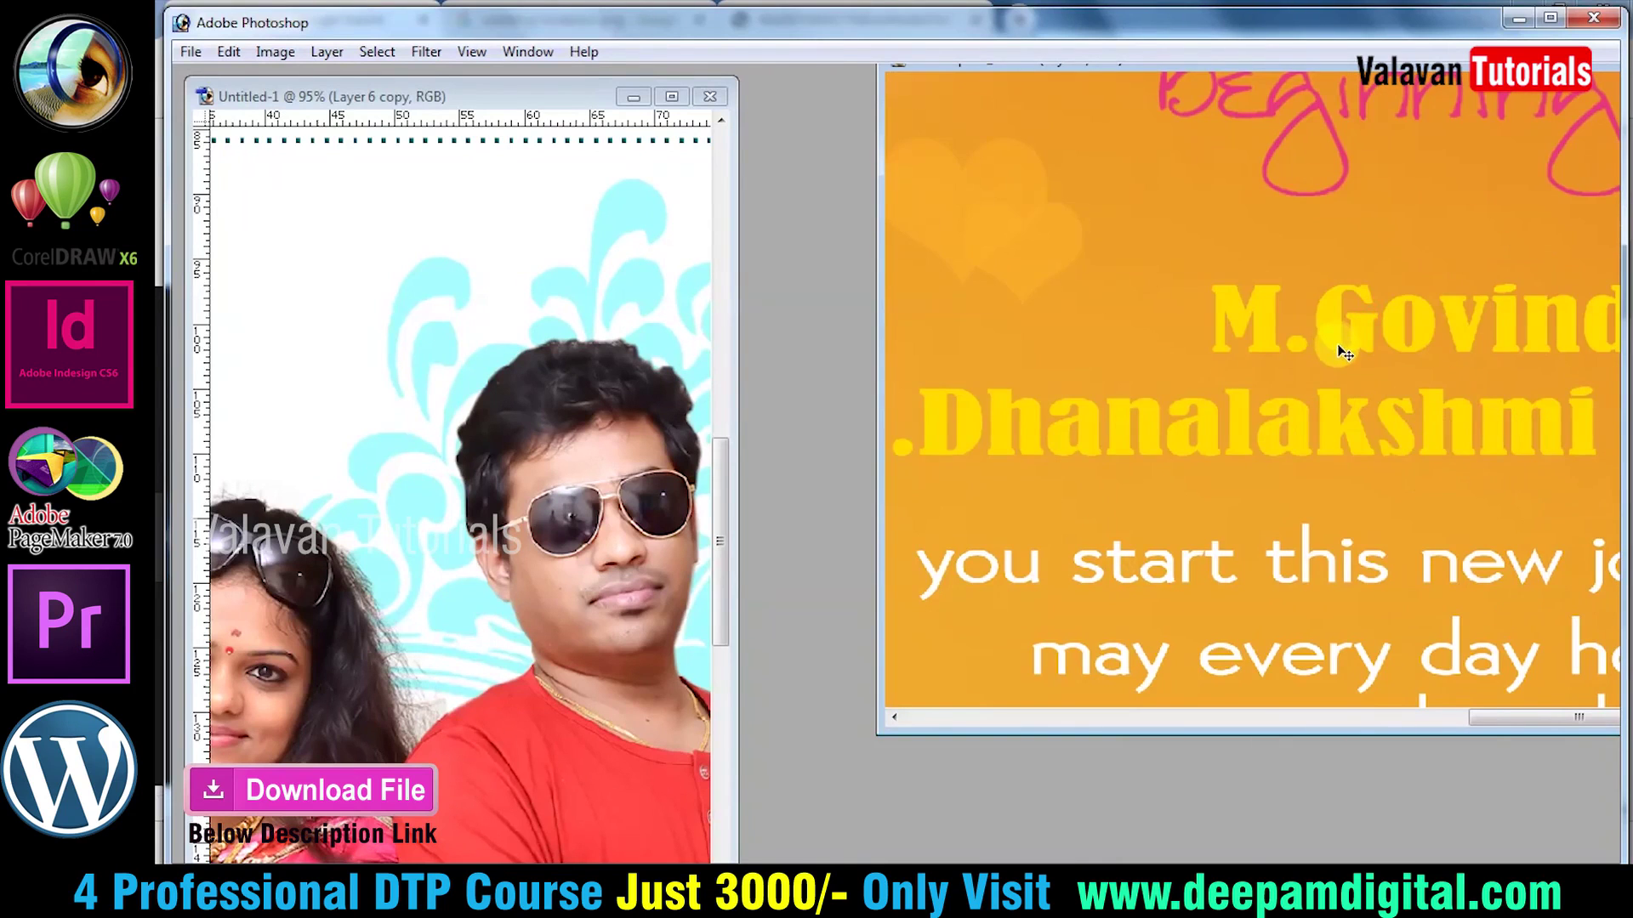
{"action": "mouse_move", "coordinate": [1344, 353]}
{"action": "left_mouse_down"}
{"action": "mouse_move", "coordinate": [599, 482]}
{"action": "mouse_move", "coordinate": [684, 362]}
{"action": "left_mouse_up"}
{"action": "key", "text": "ctrl+t"}
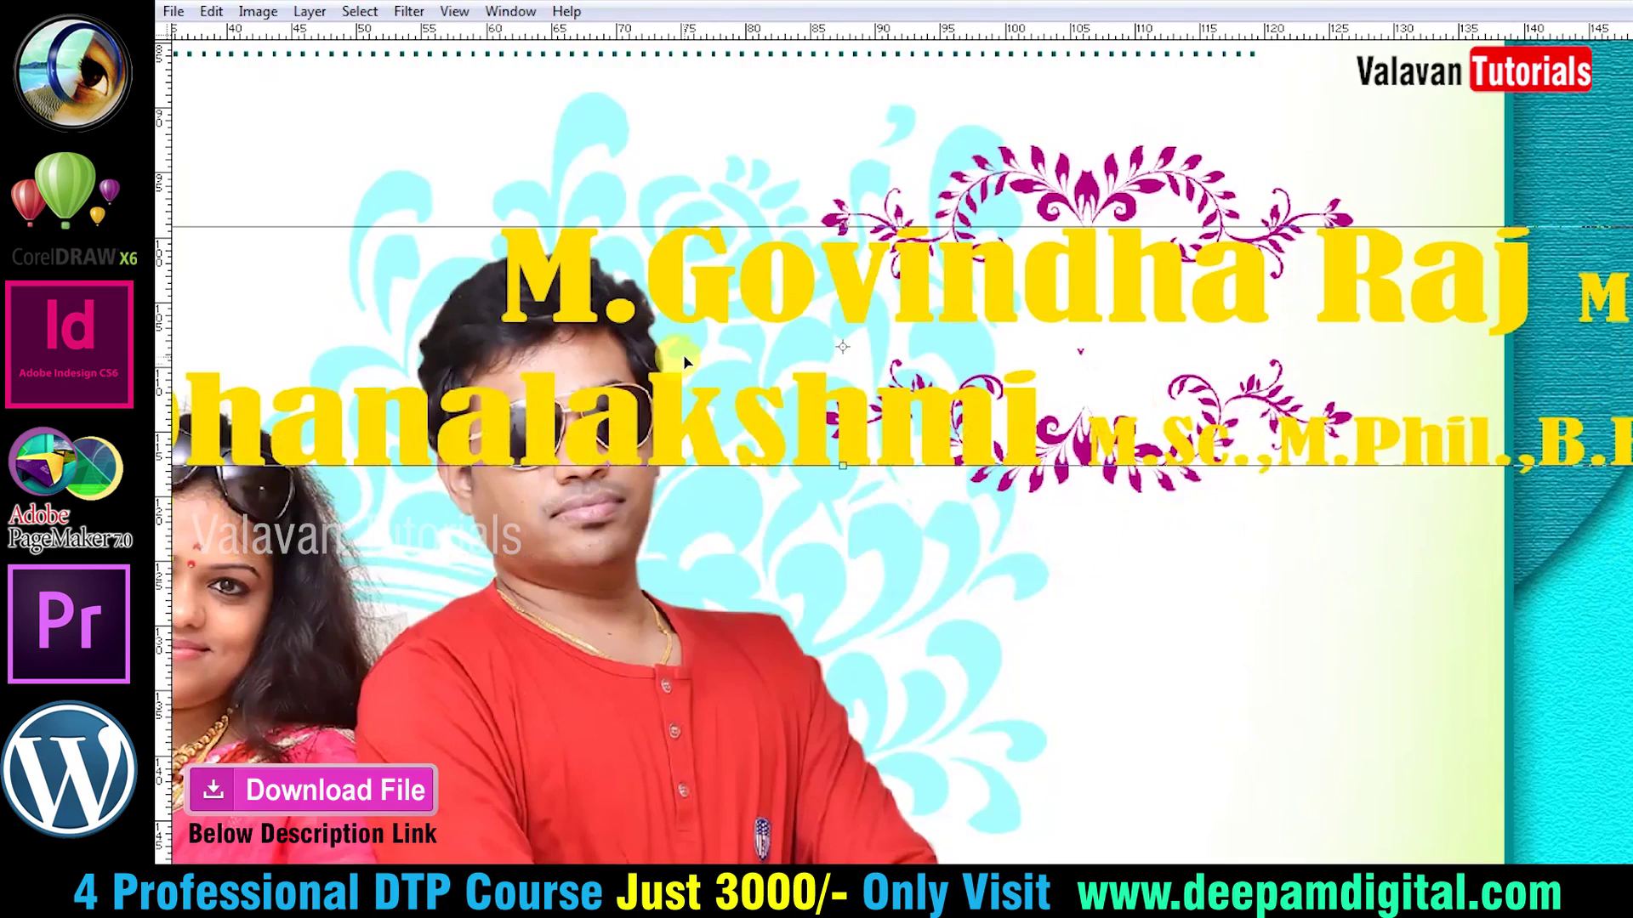
{"action": "key", "text": "ctrl+minus"}
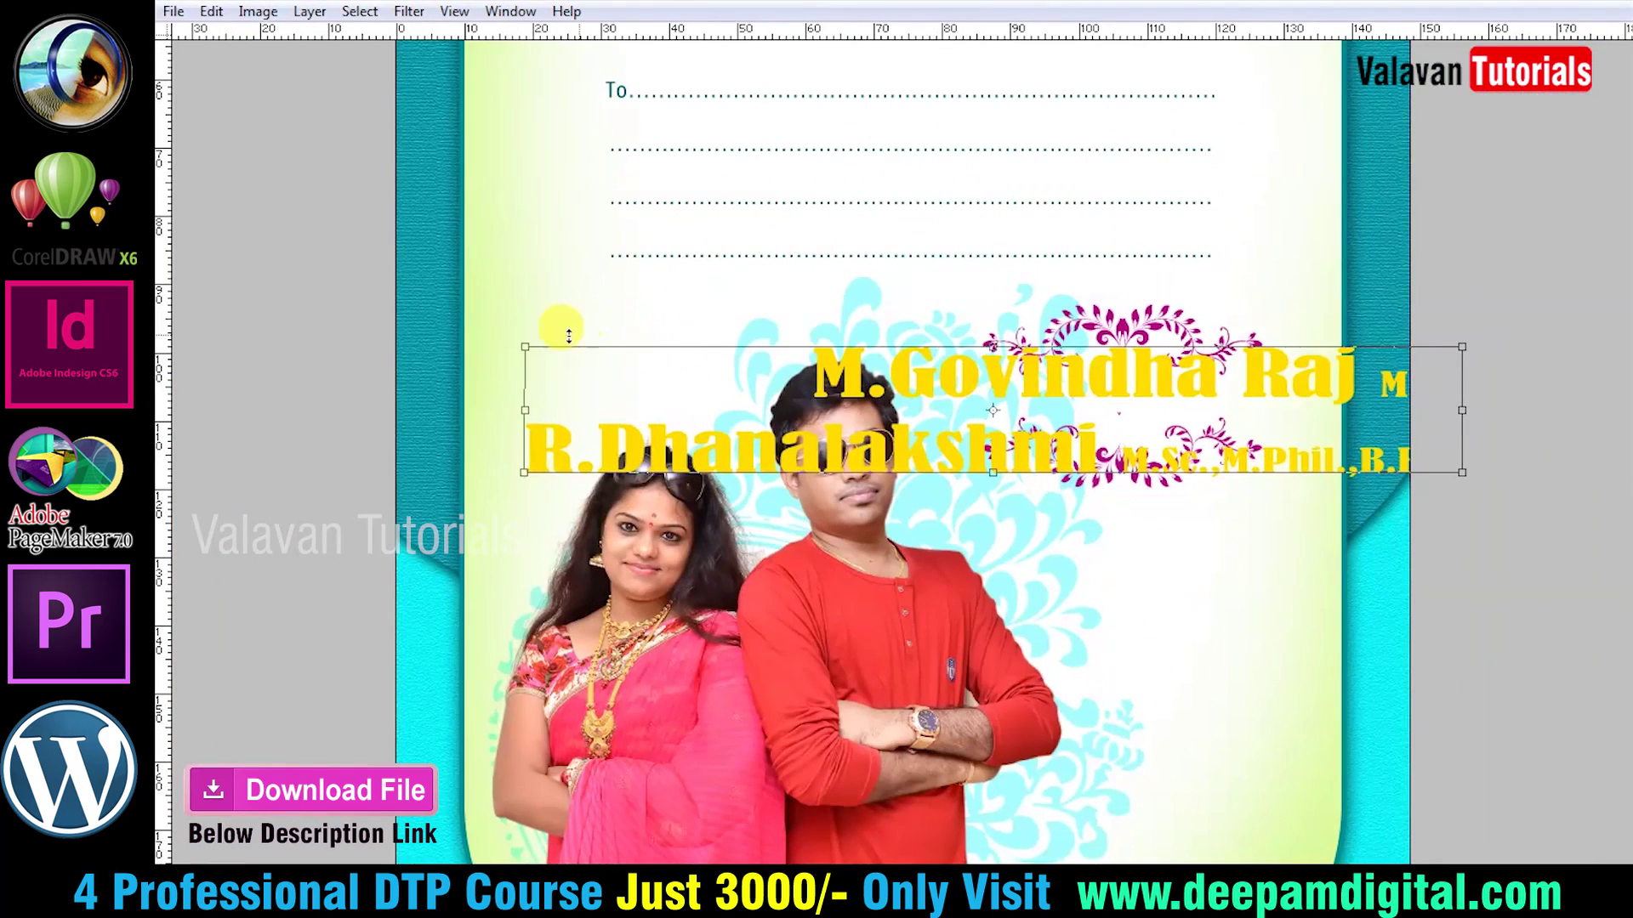
Shrink the yellow name text to fit inside the magenta frame.
{"action": "left_click_drag", "start_coordinate": [525, 346], "coordinate": [782, 382]}
{"action": "key", "text": "Return"}
{"action": "left_click_drag", "start_coordinate": [716, 286], "coordinate": [1535, 523]}
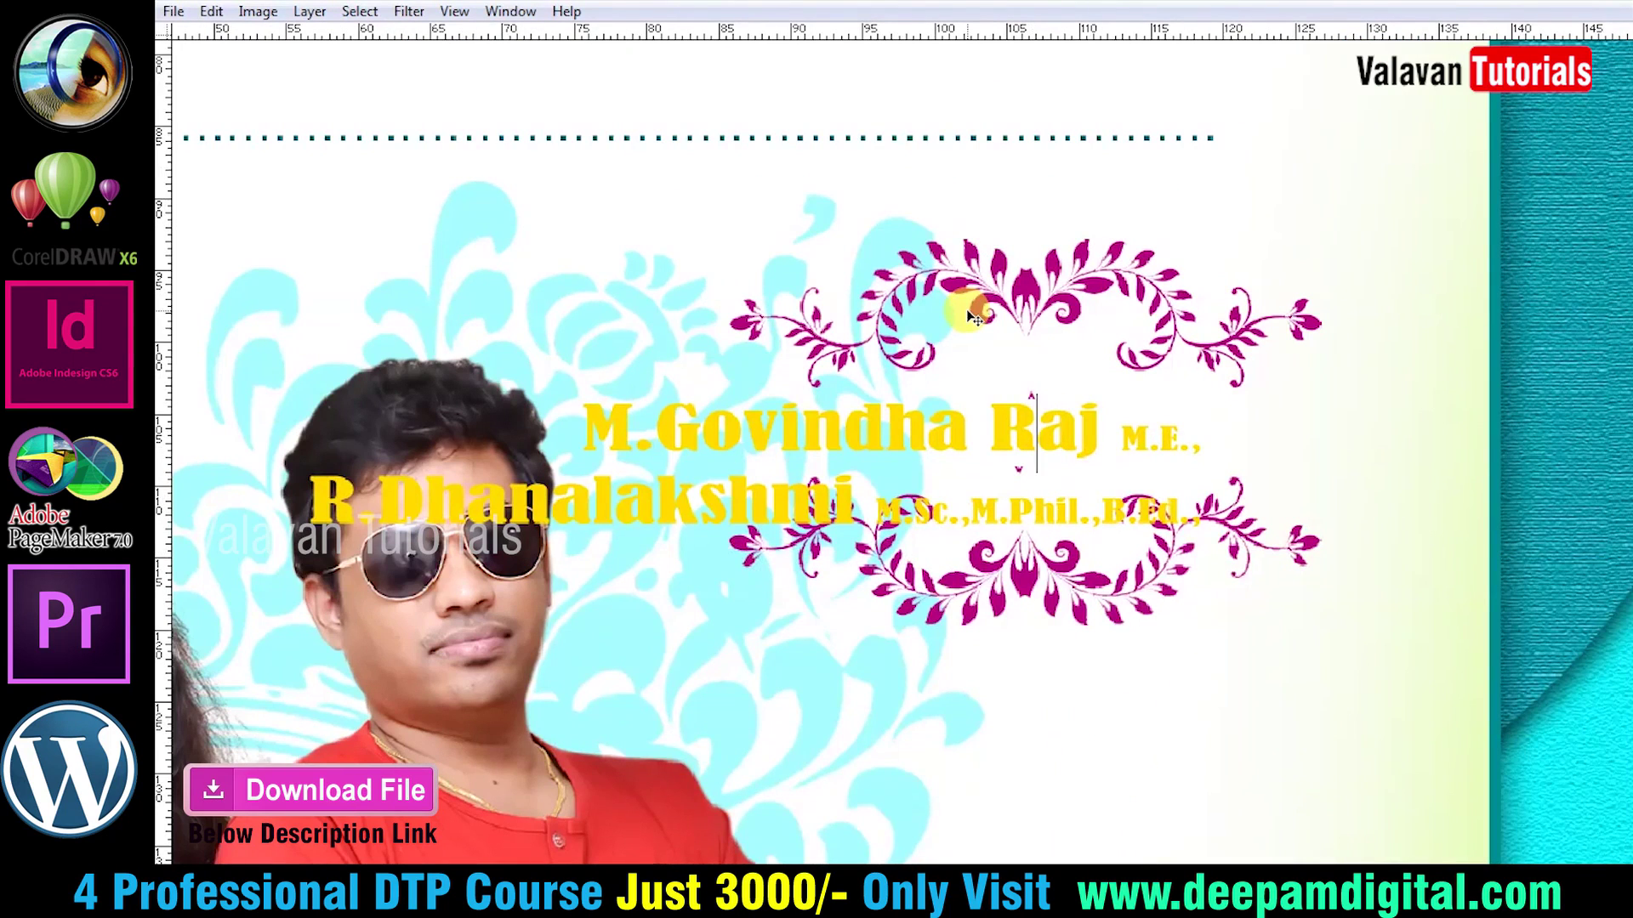
Right-align the two name lines in the Paragraph settings.
{"action": "key", "text": "ctrl+a"}
{"action": "key", "text": "ctrl+t"}
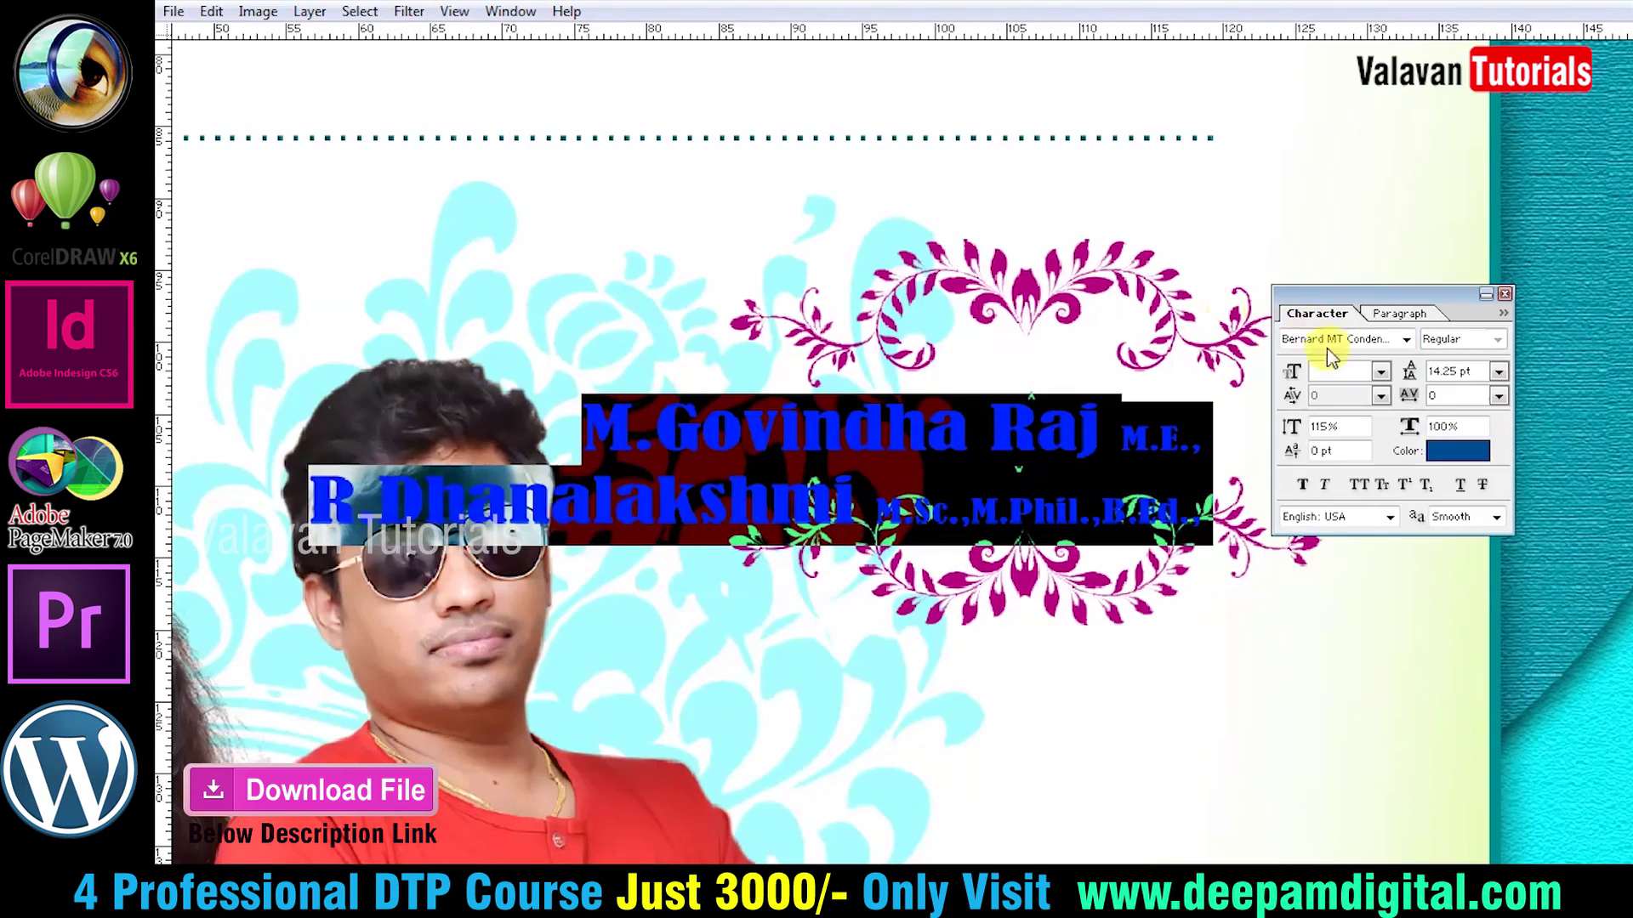
{"action": "left_click", "coordinate": [1395, 314]}
{"action": "left_click", "coordinate": [1314, 339]}
{"action": "left_click", "coordinate": [1317, 313]}
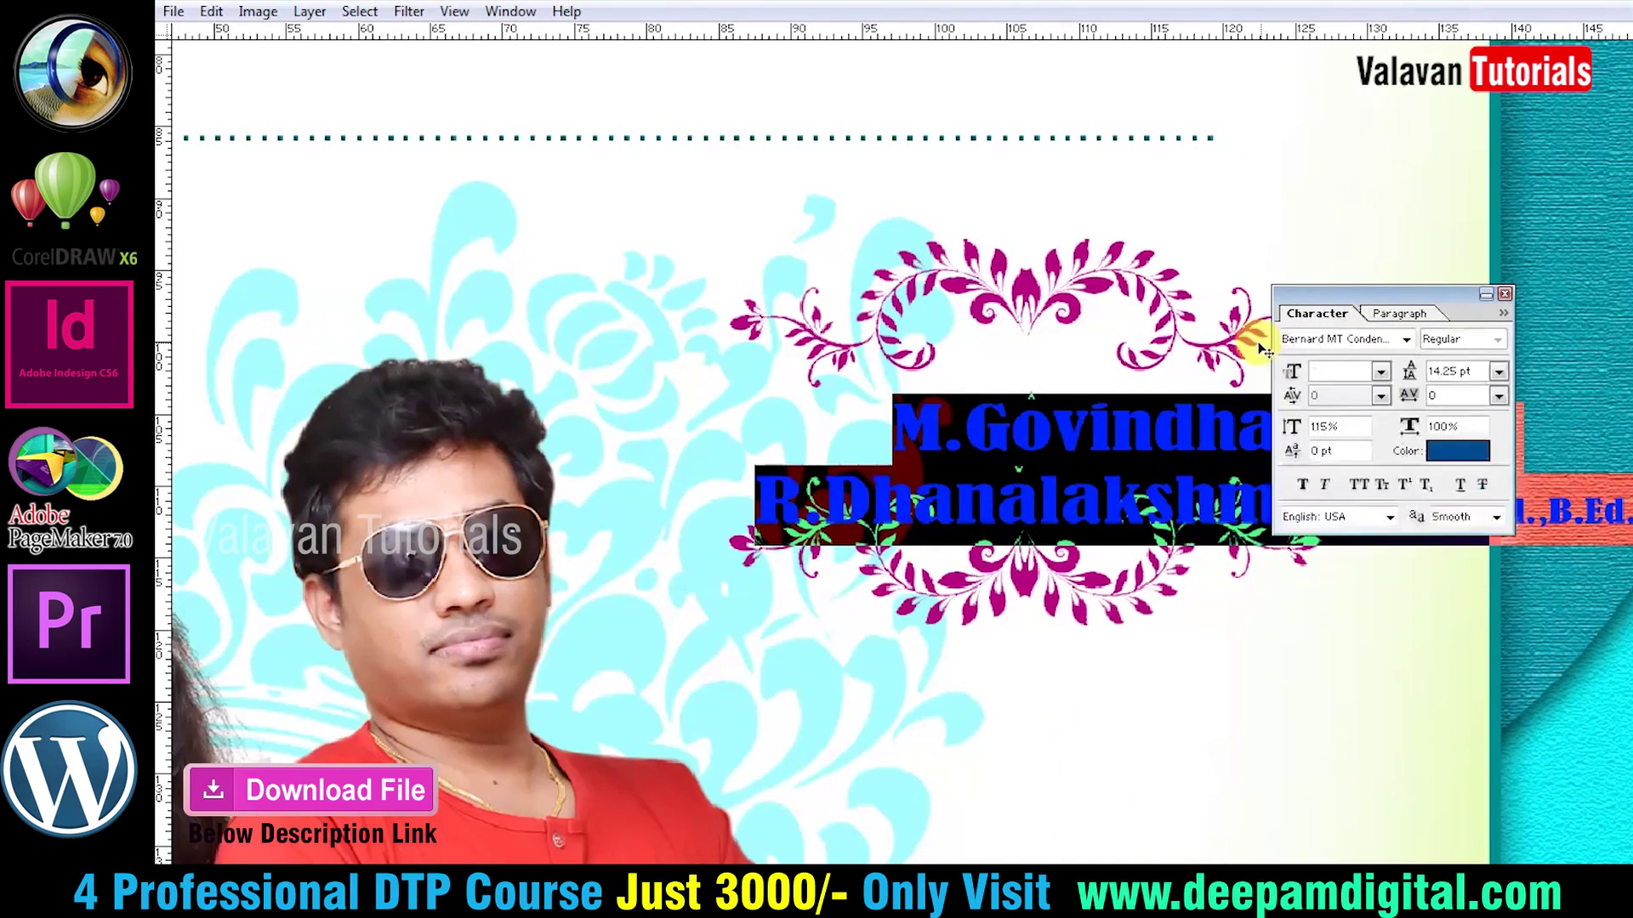
{"action": "left_click", "coordinate": [1503, 294]}
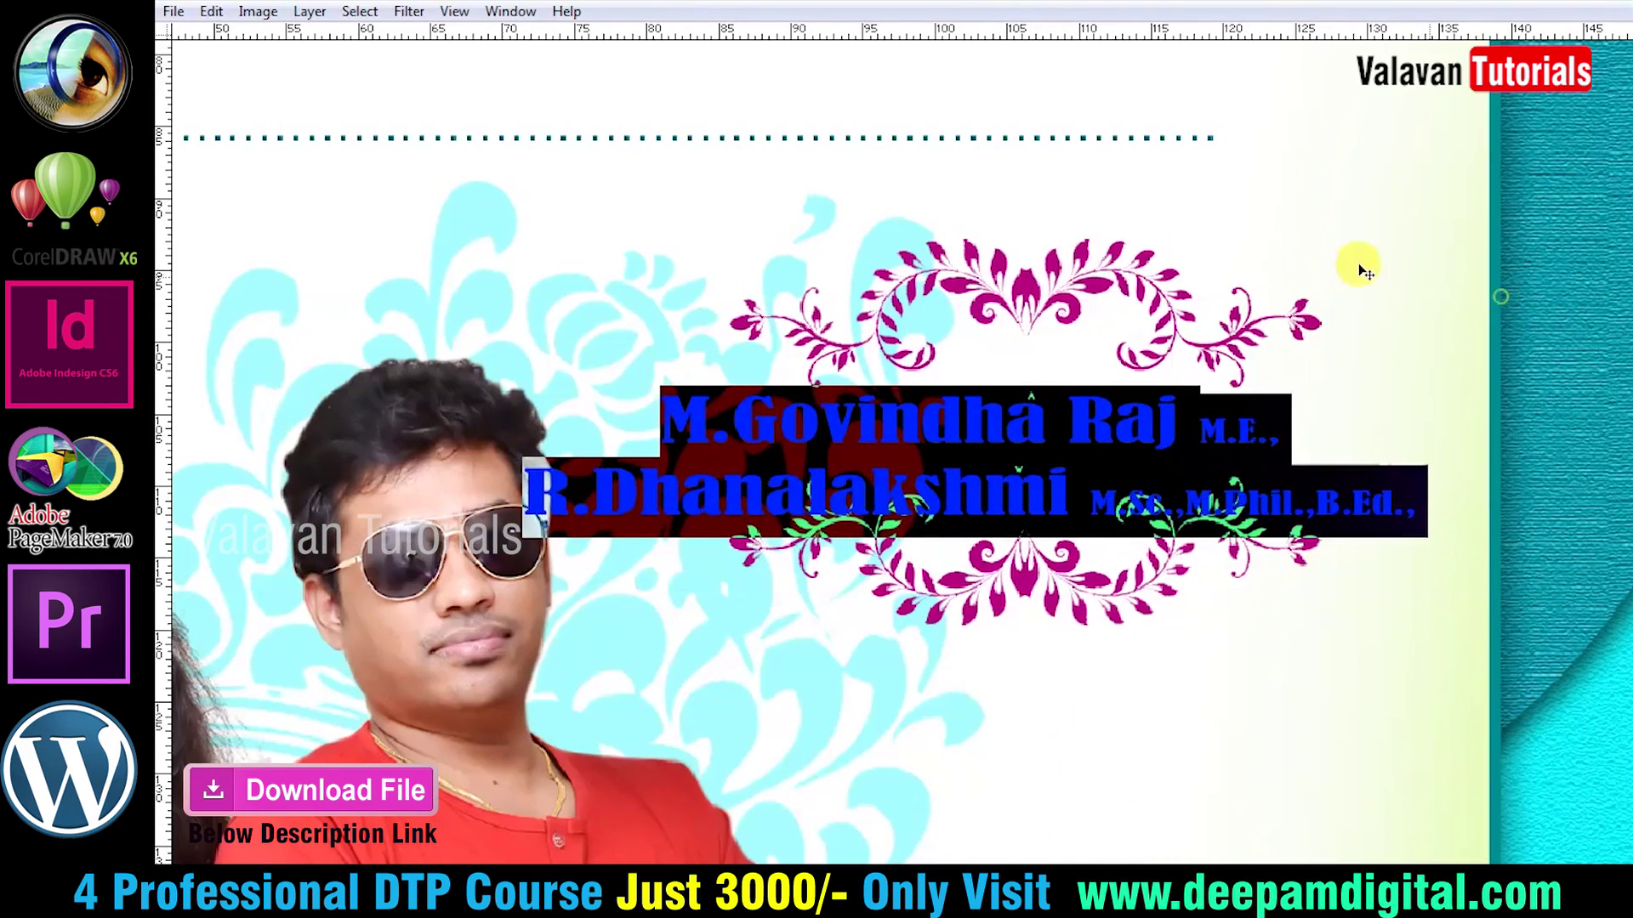
{"action": "left_click", "coordinate": [1293, 230]}
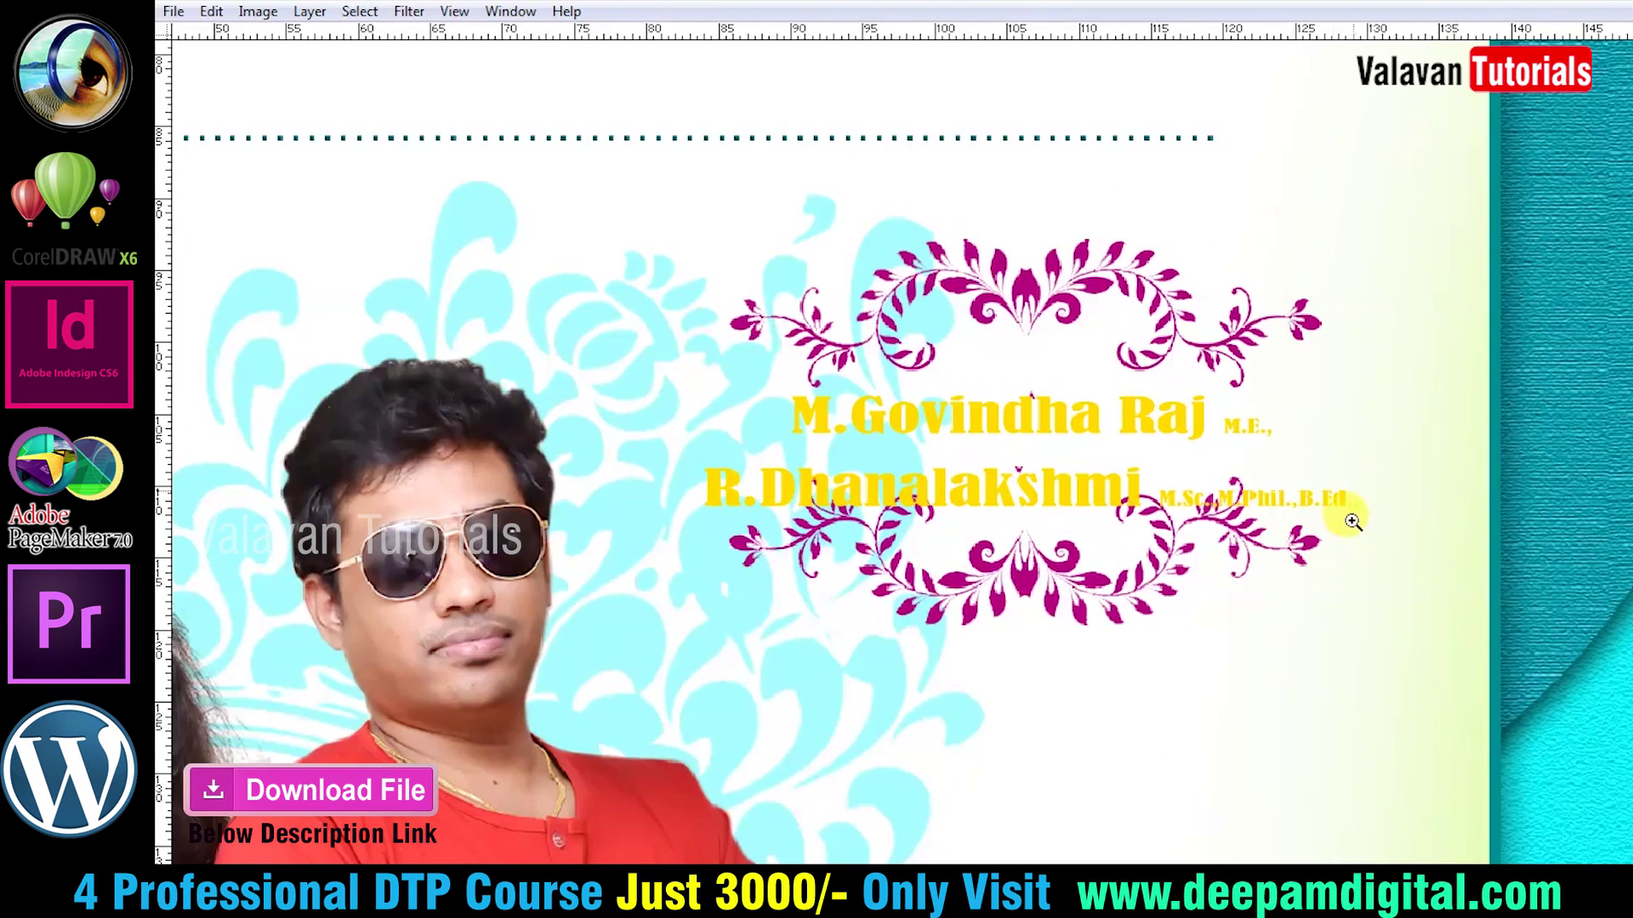
Reposition the names inside the frame and move the lower ornament down beneath them.
{"action": "left_click", "coordinate": [942, 440]}
{"action": "key", "text": "ctrl+t"}
{"action": "left_click_drag", "start_coordinate": [1024, 440], "coordinate": [1031, 442]}
{"action": "left_click_drag", "start_coordinate": [1037, 523], "coordinate": [1018, 513]}
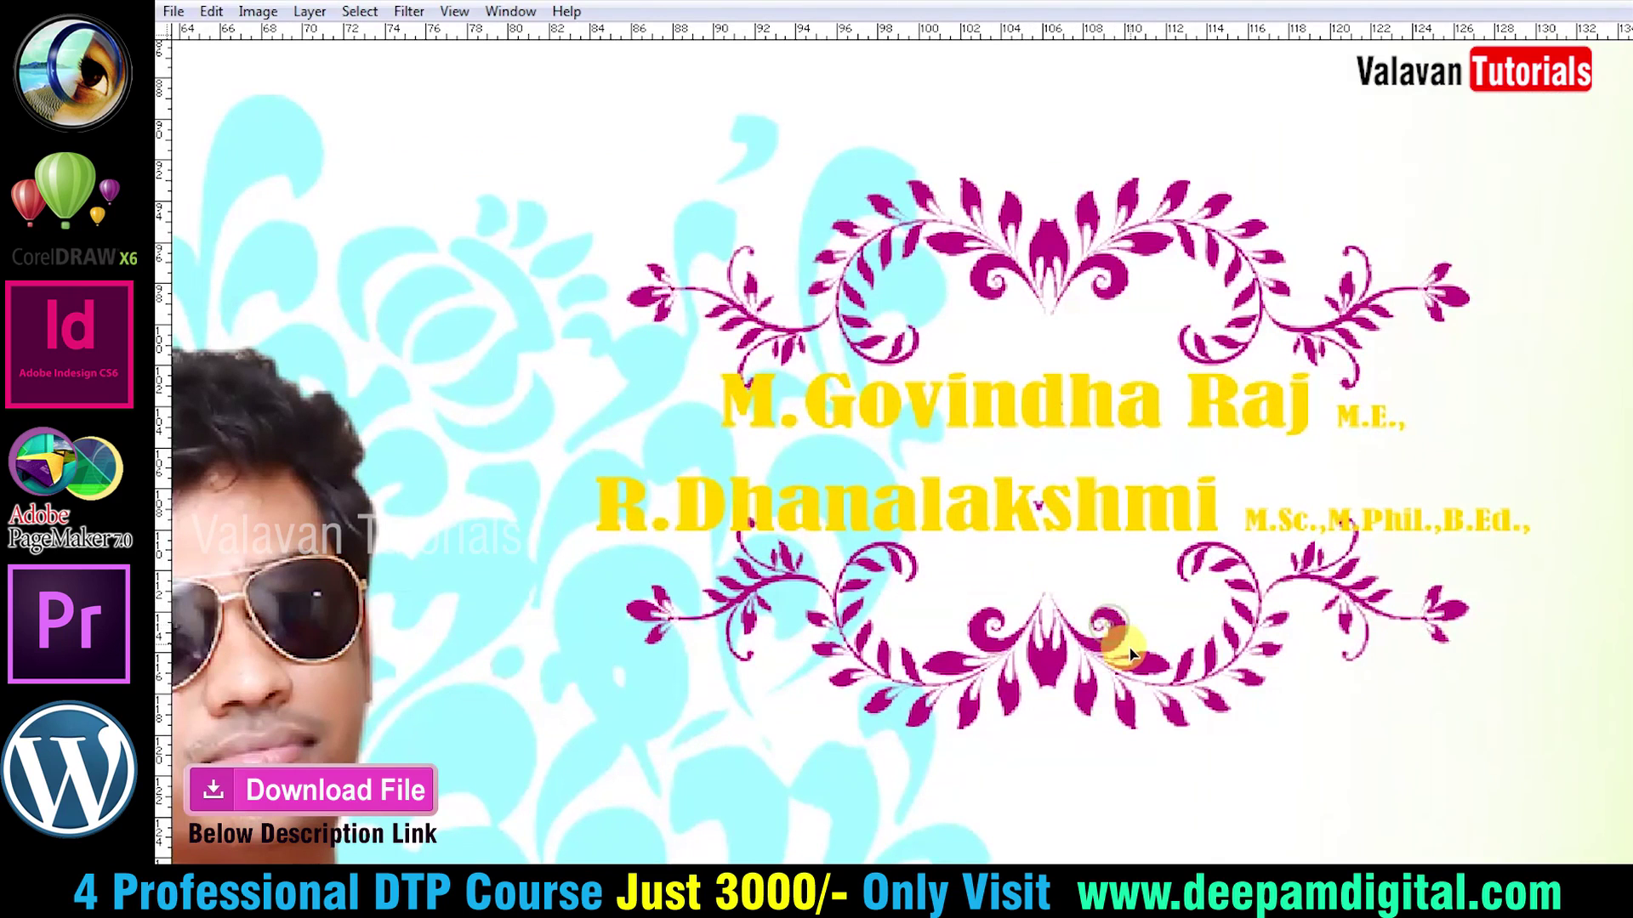
{"action": "left_click_drag", "start_coordinate": [1114, 630], "coordinate": [1126, 651]}
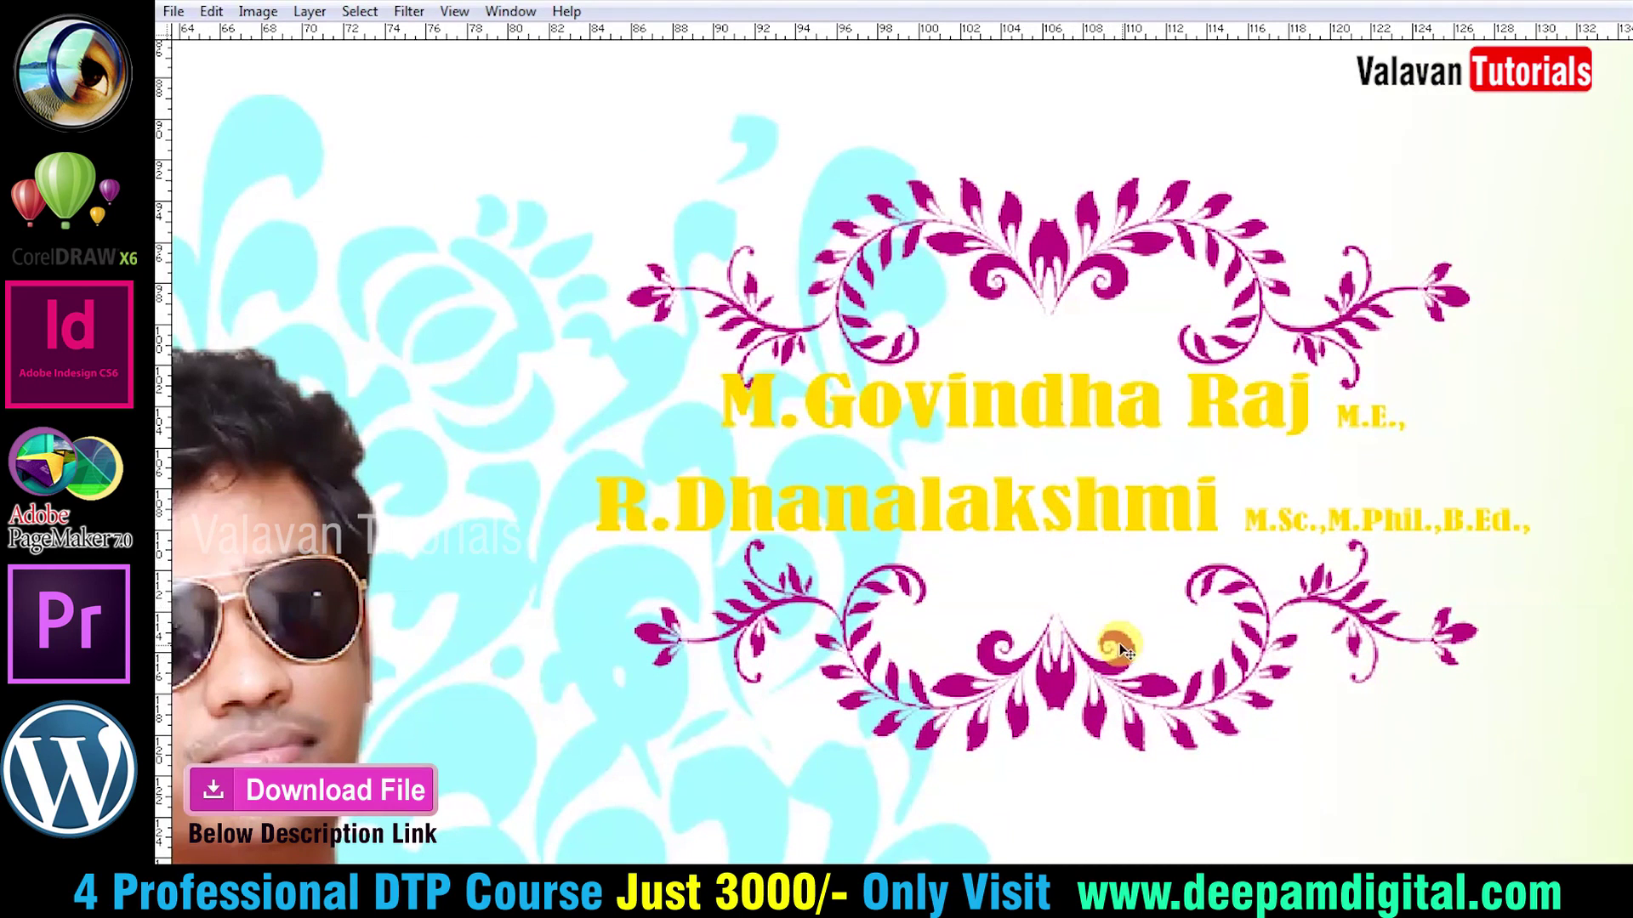
Pick a deep teal-green foreground, clear the names' layer effects, and fill them green.
{"action": "key", "text": "Tab"}
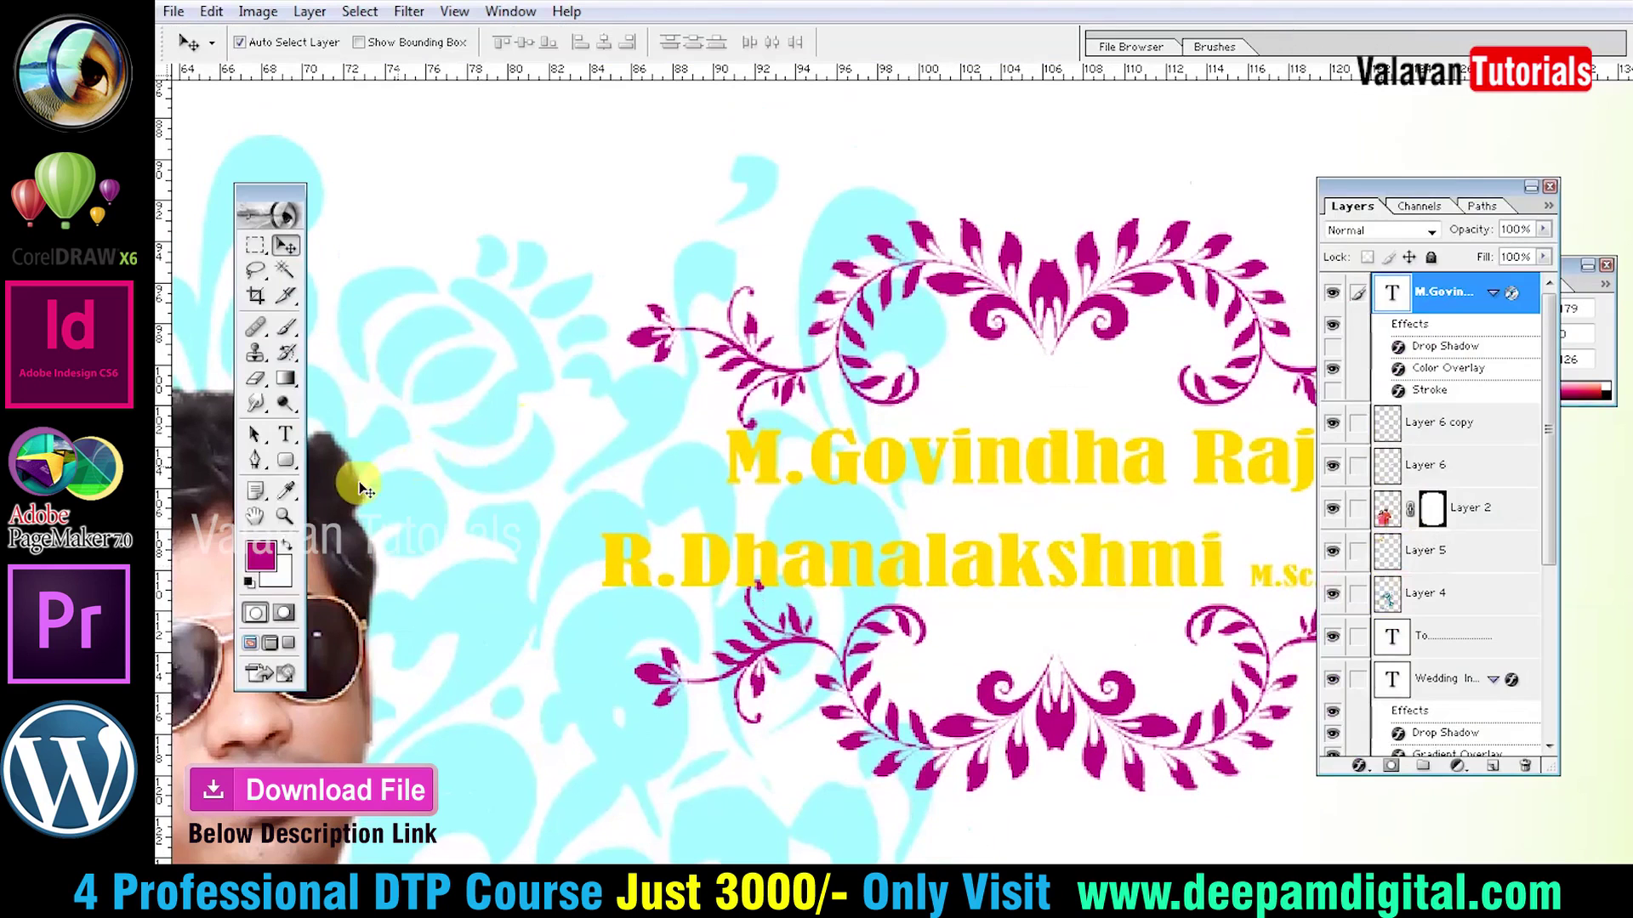
{"action": "left_click", "coordinate": [272, 563]}
{"action": "left_click", "coordinate": [1391, 391]}
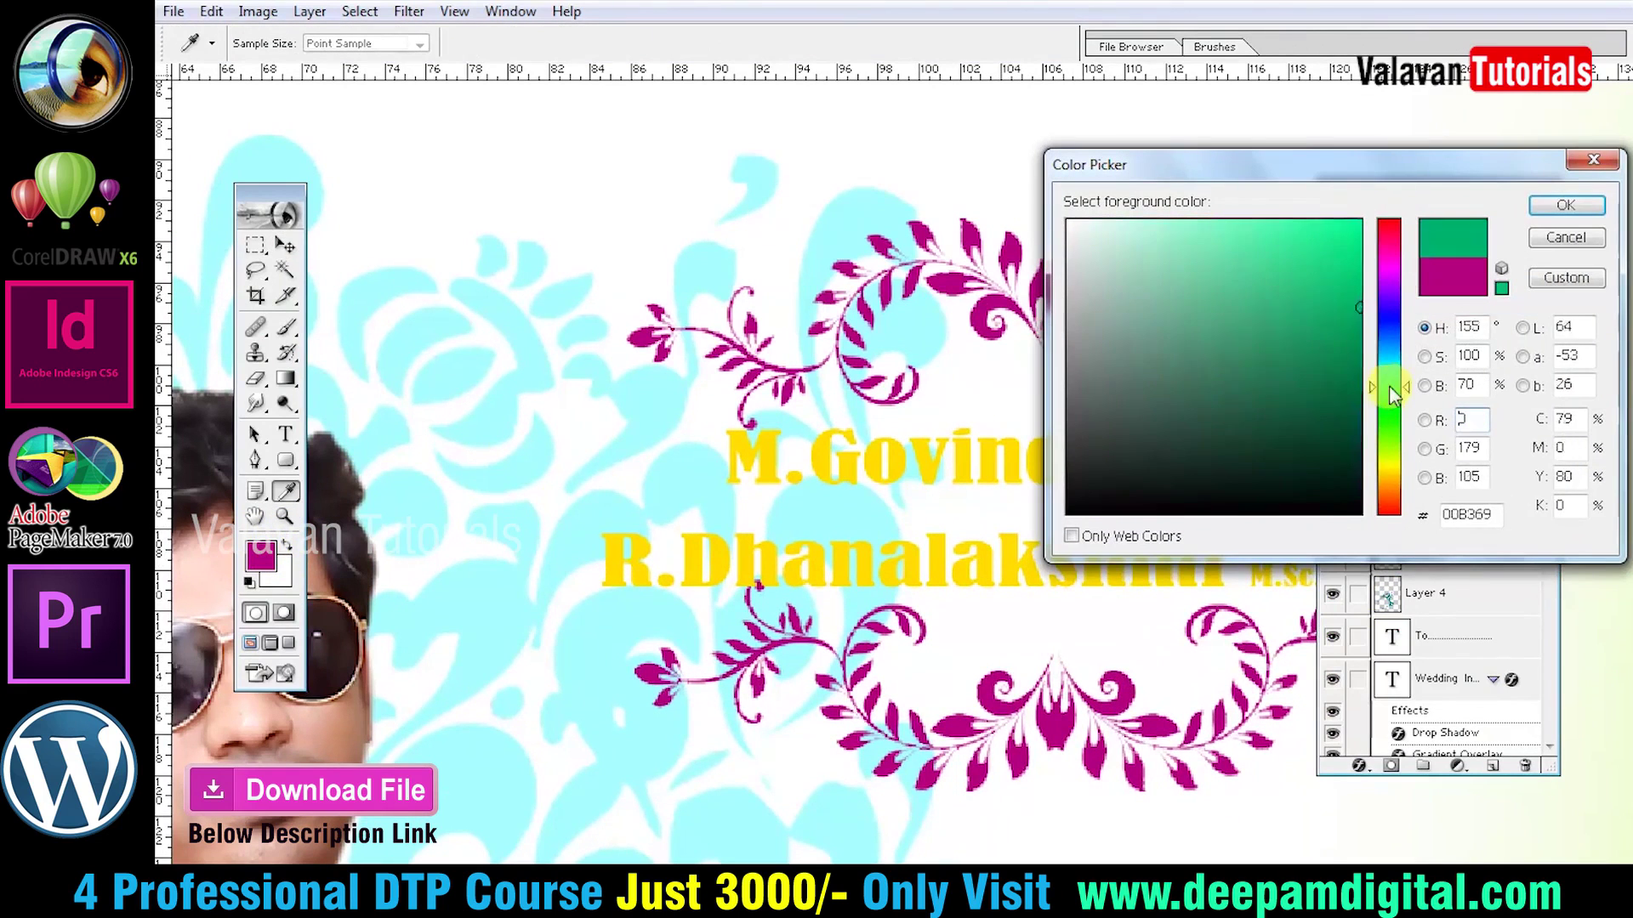
{"action": "left_click_drag", "start_coordinate": [1347, 340], "coordinate": [1358, 318]}
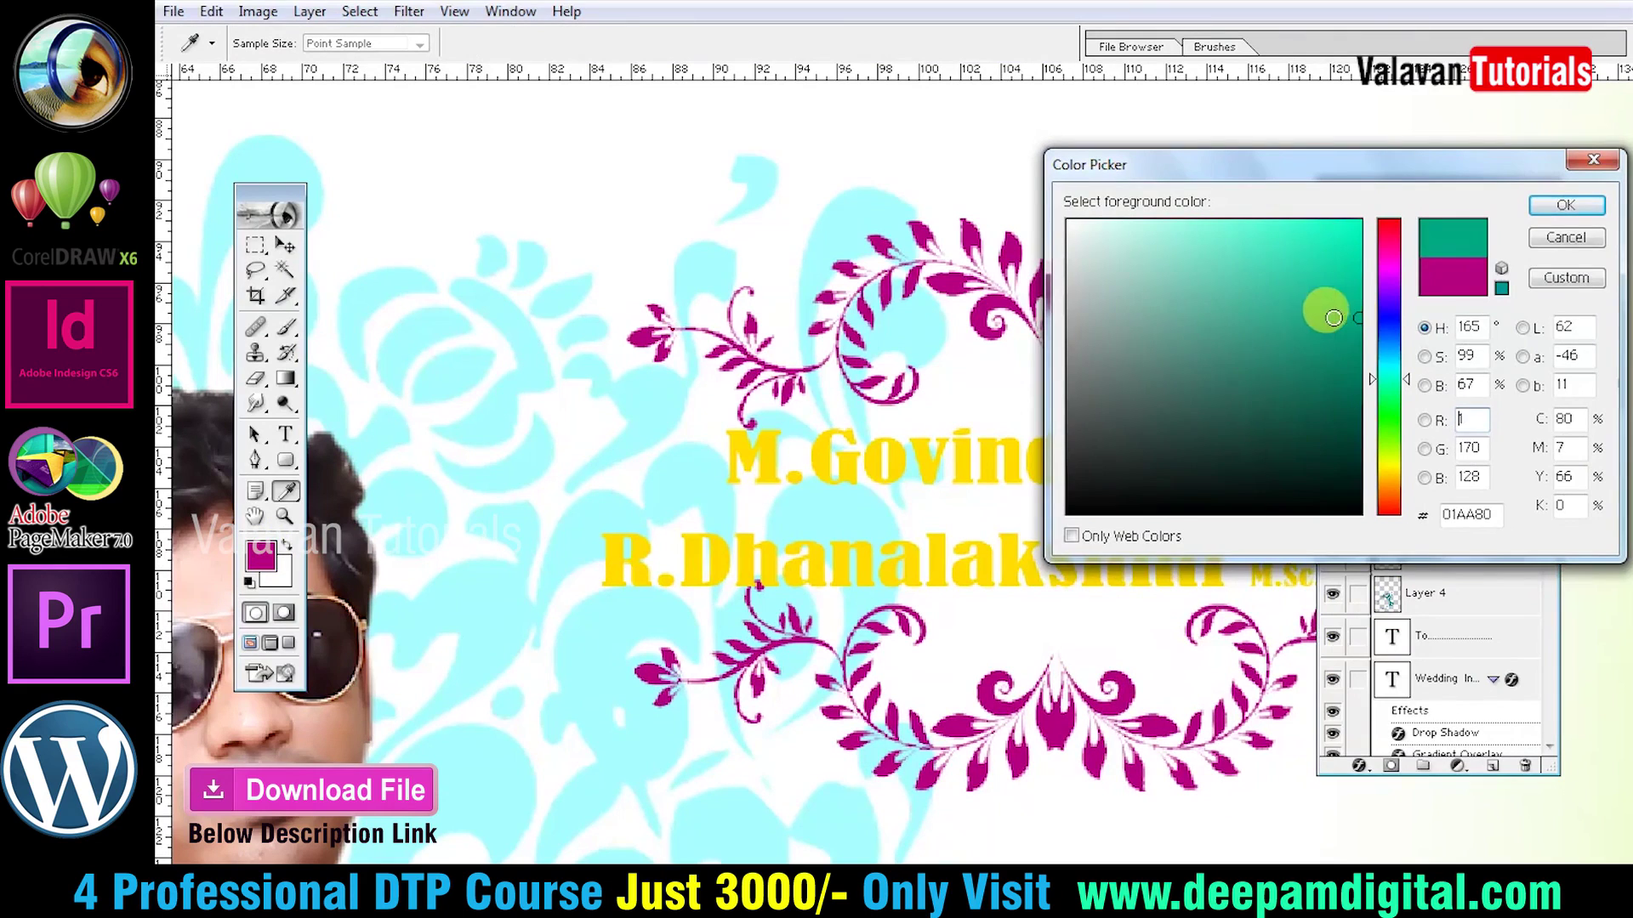
{"action": "left_click", "coordinate": [1587, 207]}
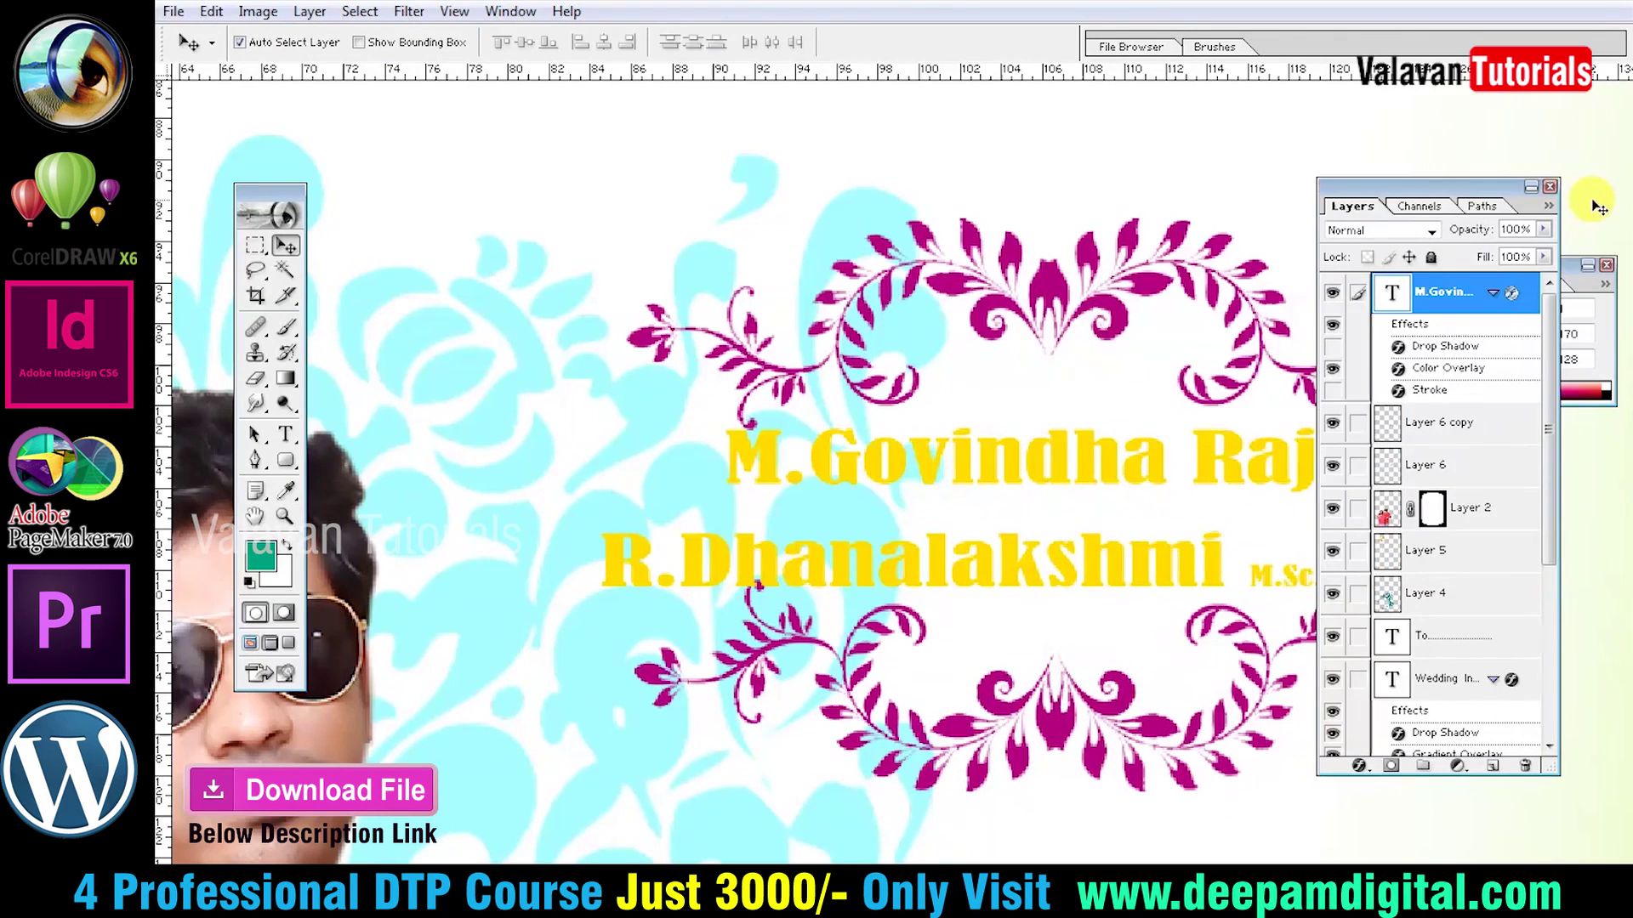
{"action": "key", "text": "alt+l"}
{"action": "key", "text": "y"}
{"action": "key", "text": "a"}
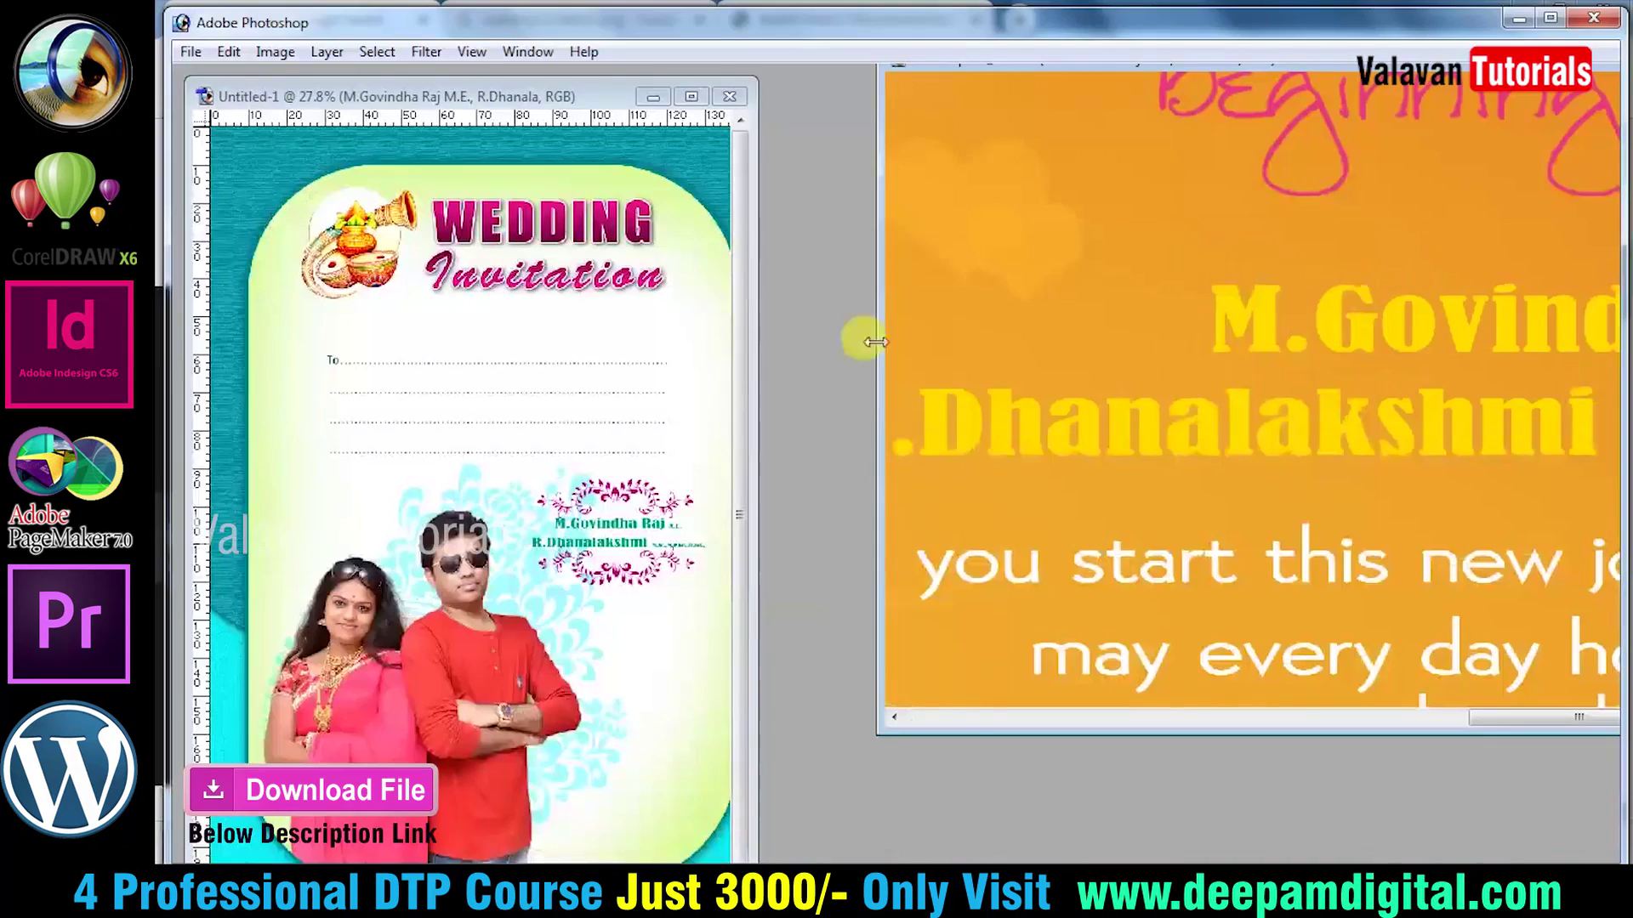
Close the orange reference document and zoom into the invitation's centre.
{"action": "left_click", "coordinate": [1194, 295], "text": "alt"}
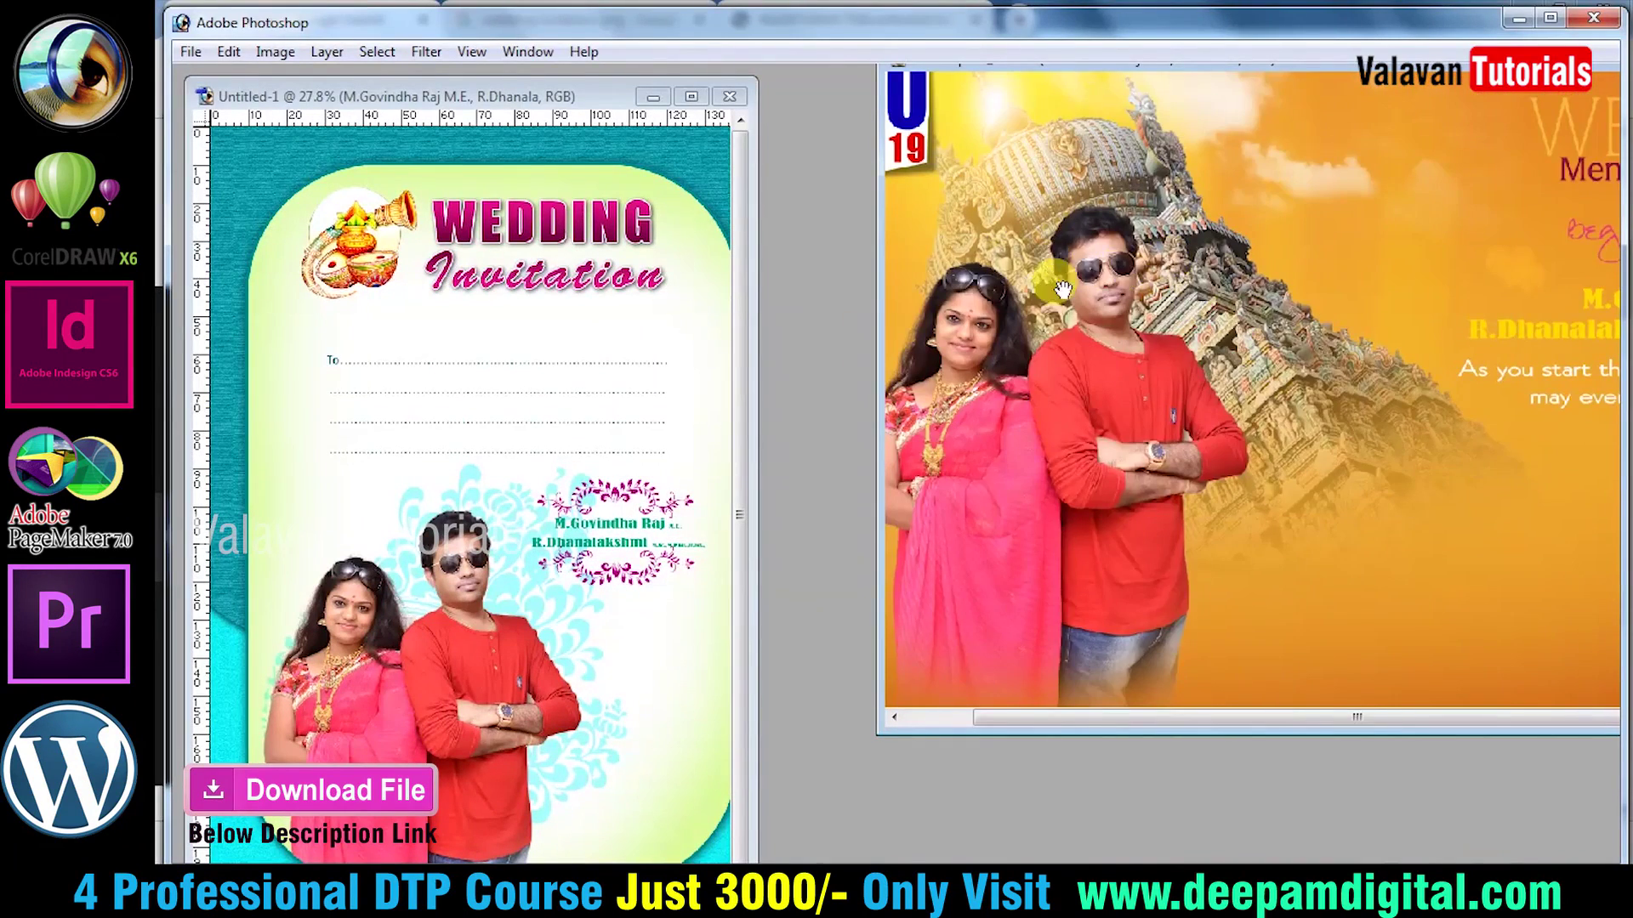
{"action": "key", "text": "ctrl+w"}
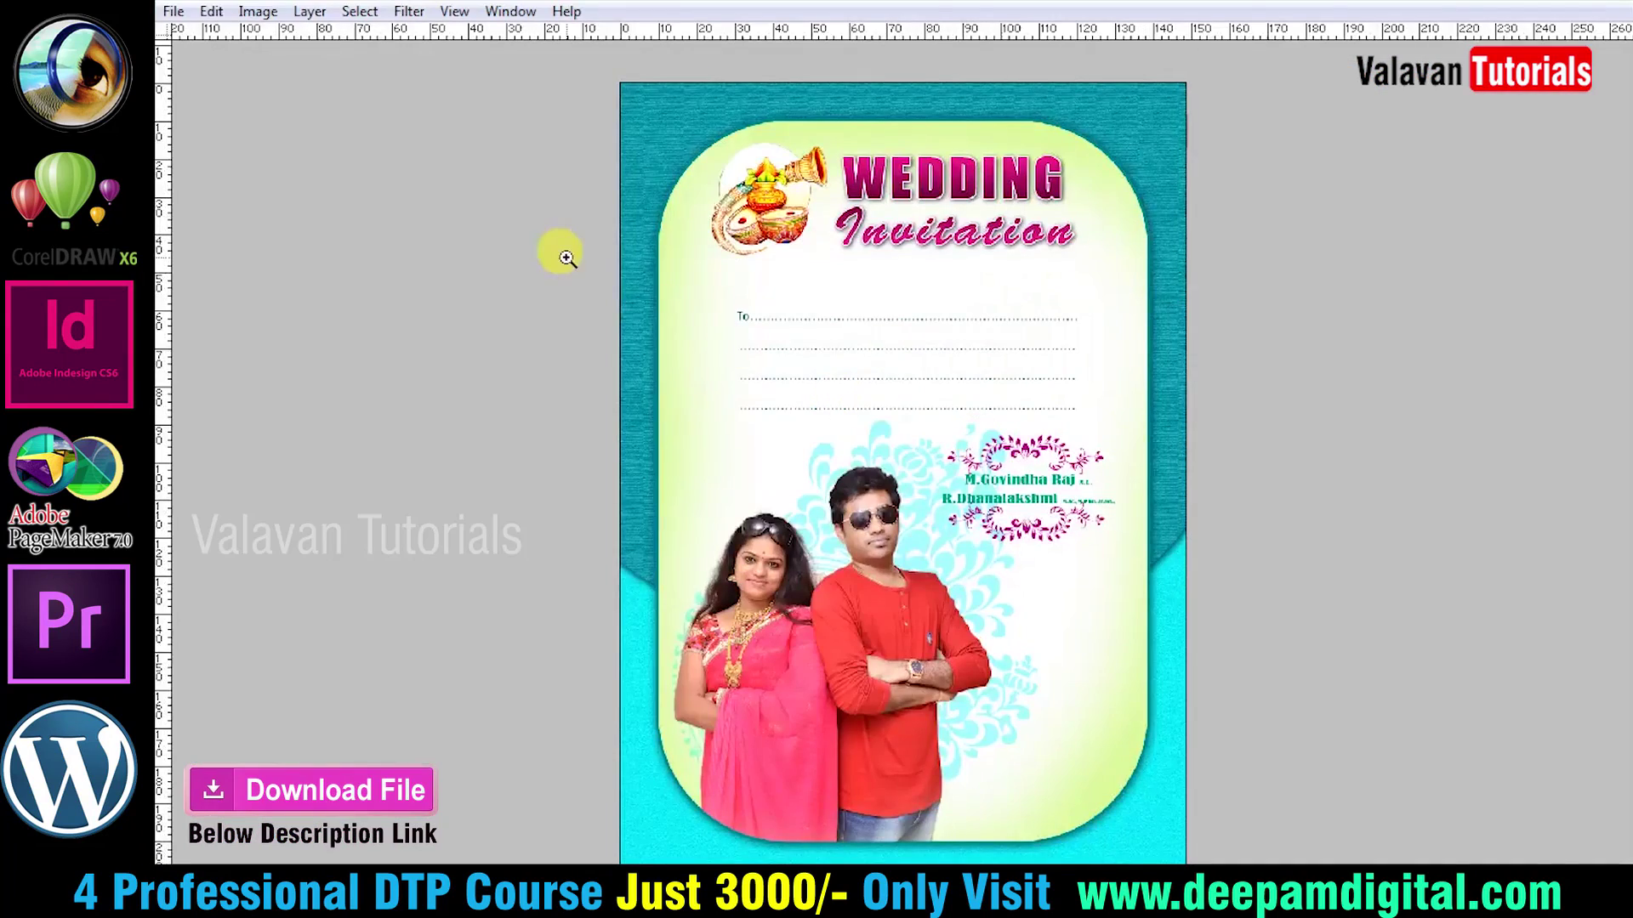
{"action": "left_click", "coordinate": [902, 471]}
Type 'on 20 August 2019' below the lower ornament and move it up under the frame.
{"action": "scroll", "coordinate": [1106, 468], "scroll_direction": "down", "scroll_amount": 3}
{"action": "left_click", "coordinate": [997, 355]}
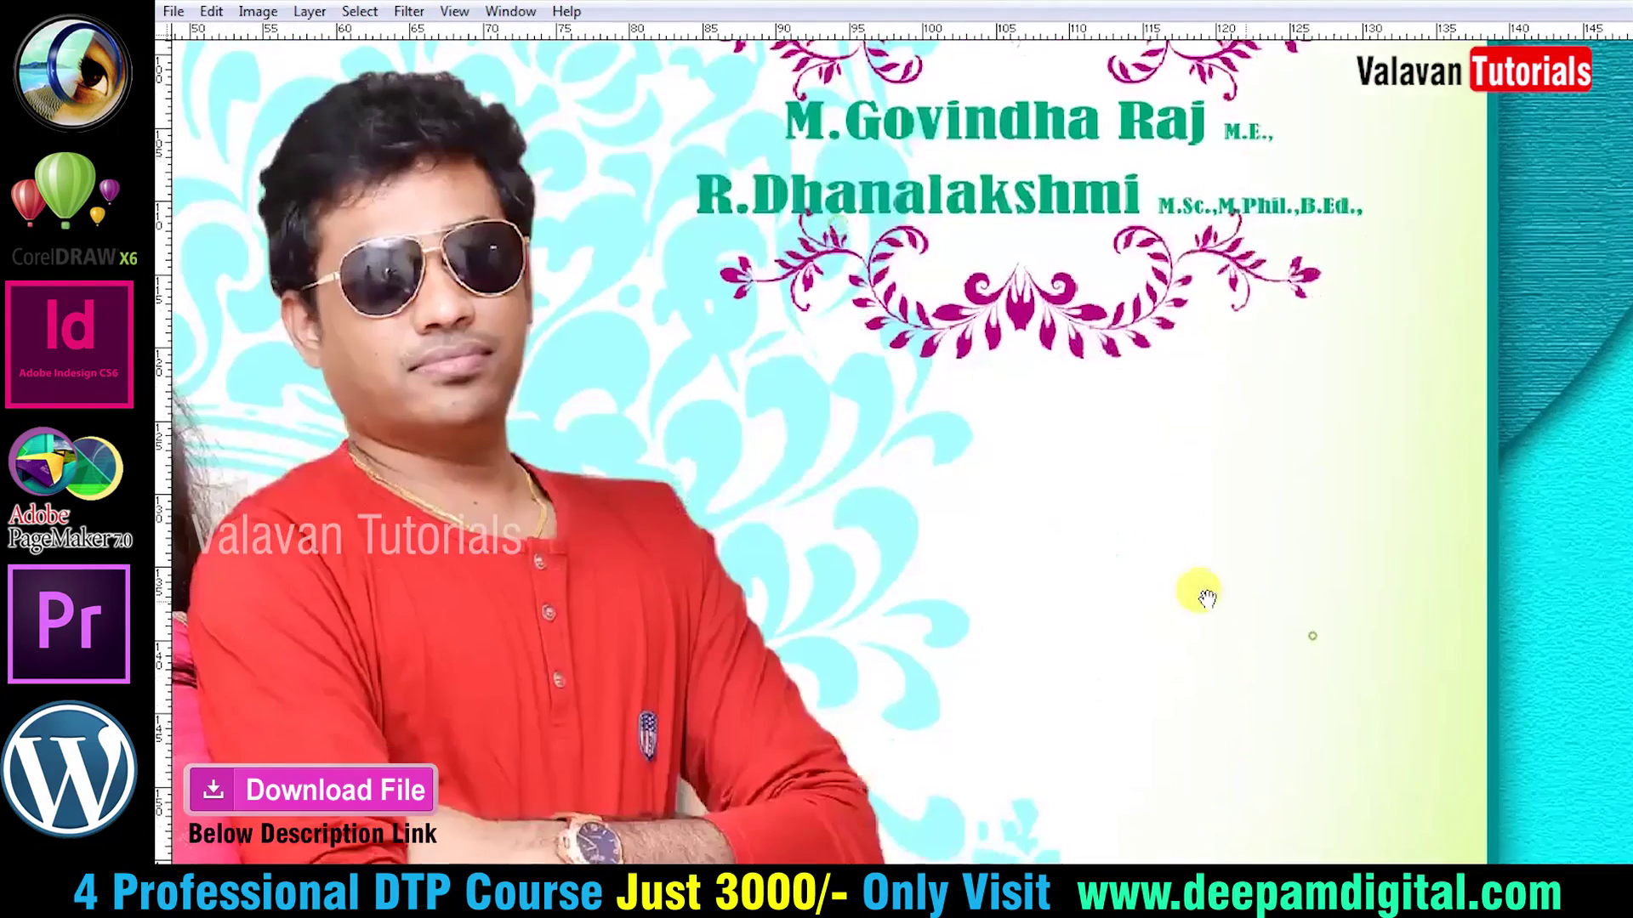
{"action": "left_click", "coordinate": [1008, 455]}
{"action": "type", "text": "a"}
{"action": "key", "text": "ctrl+a"}
{"action": "type", "text": "on 20"}
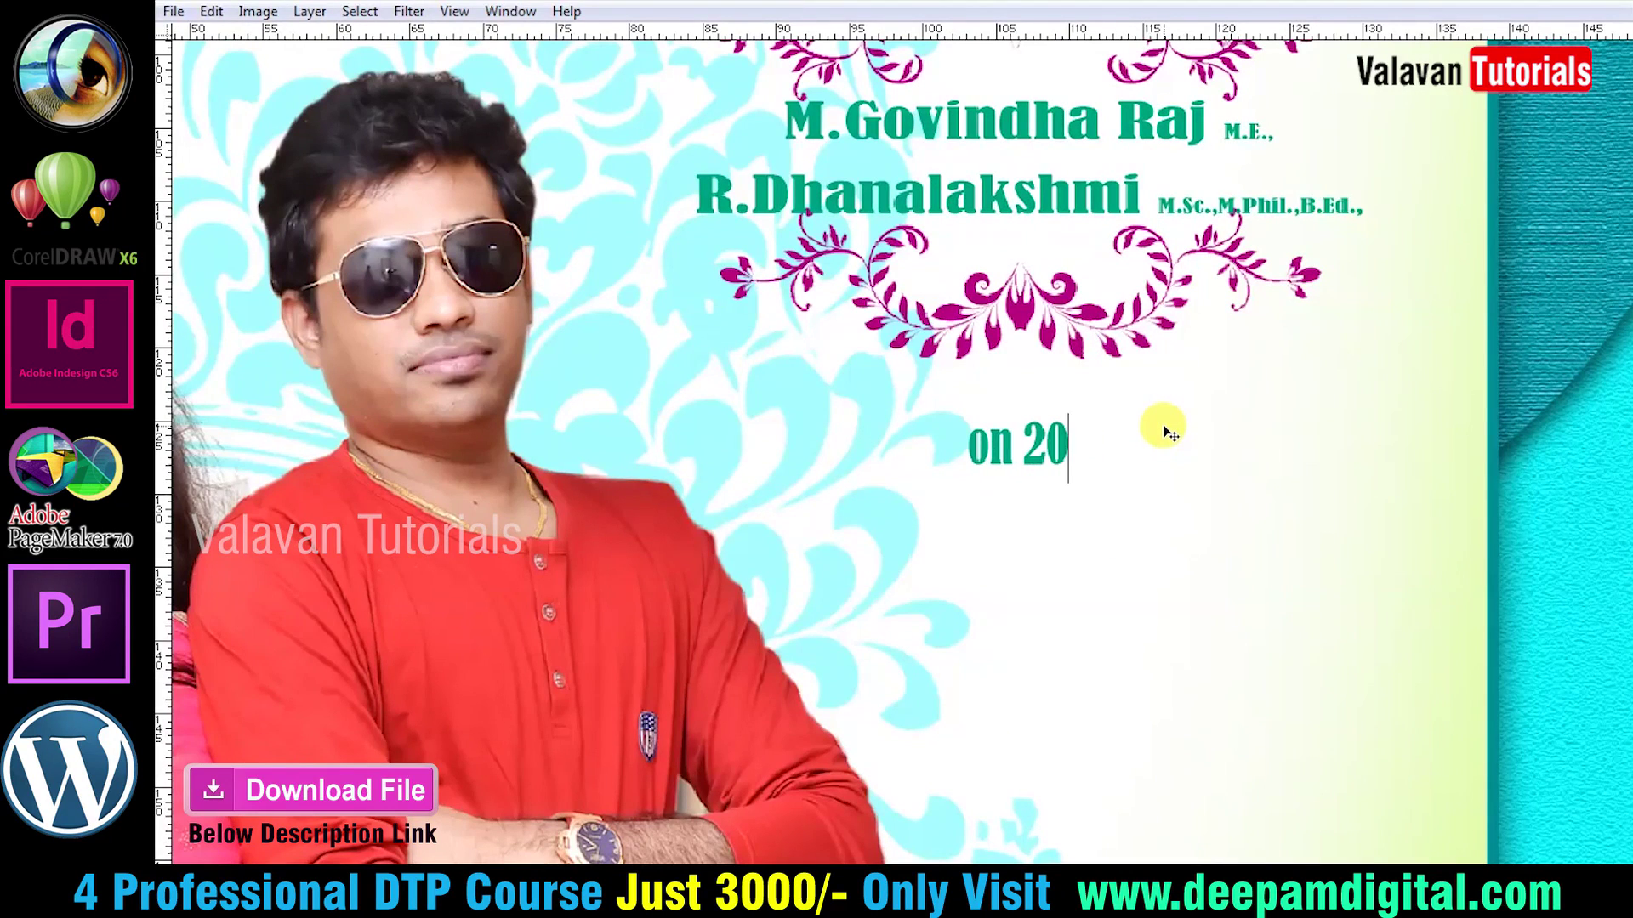
{"action": "type", "text": " J"}
{"action": "key", "text": "BackSpace"}
{"action": "type", "text": "August 2019"}
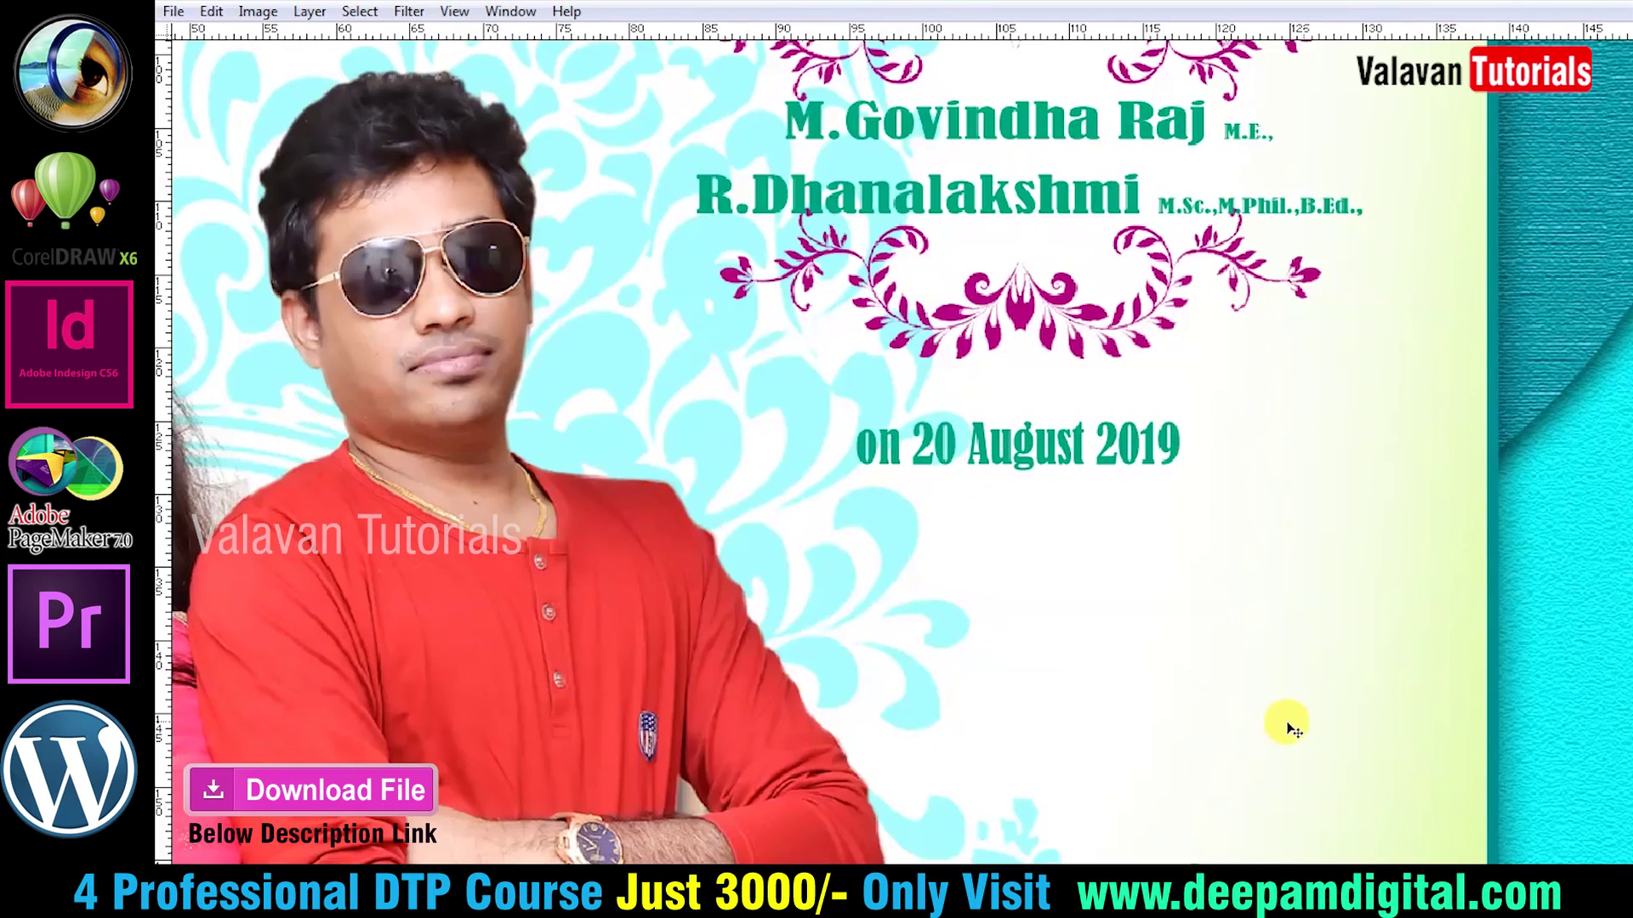
{"action": "left_click_drag", "start_coordinate": [1211, 656], "coordinate": [1203, 623]}
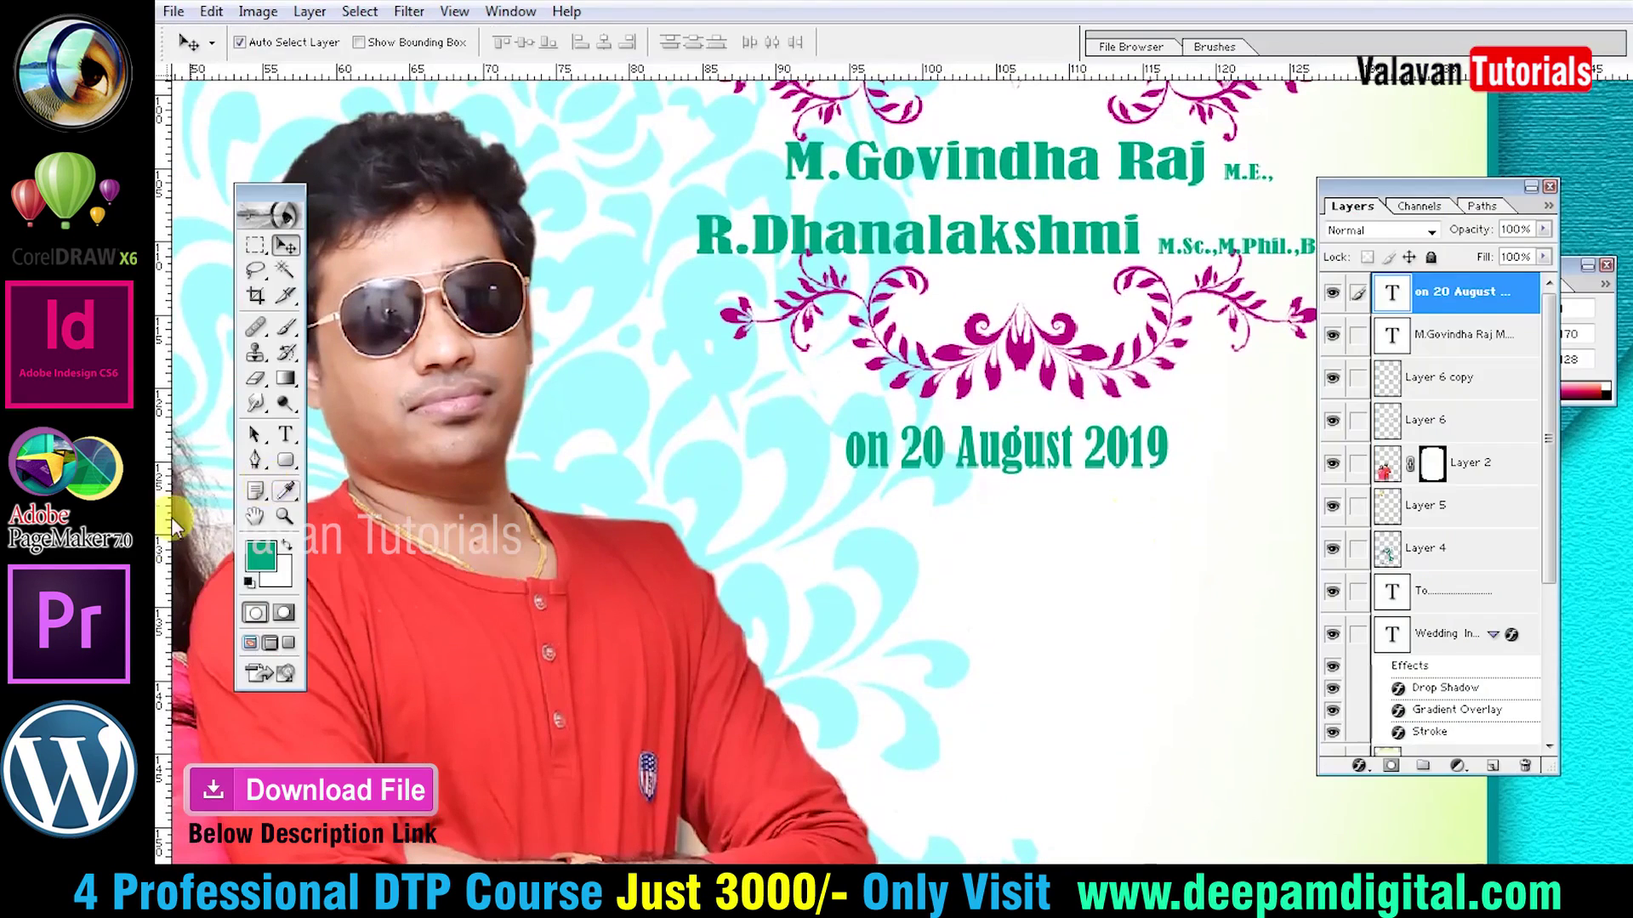
Fill the date text red (R255, G0) and zoom out to the full invitation.
{"action": "key", "text": "Tab"}
{"action": "left_click", "coordinate": [260, 557]}
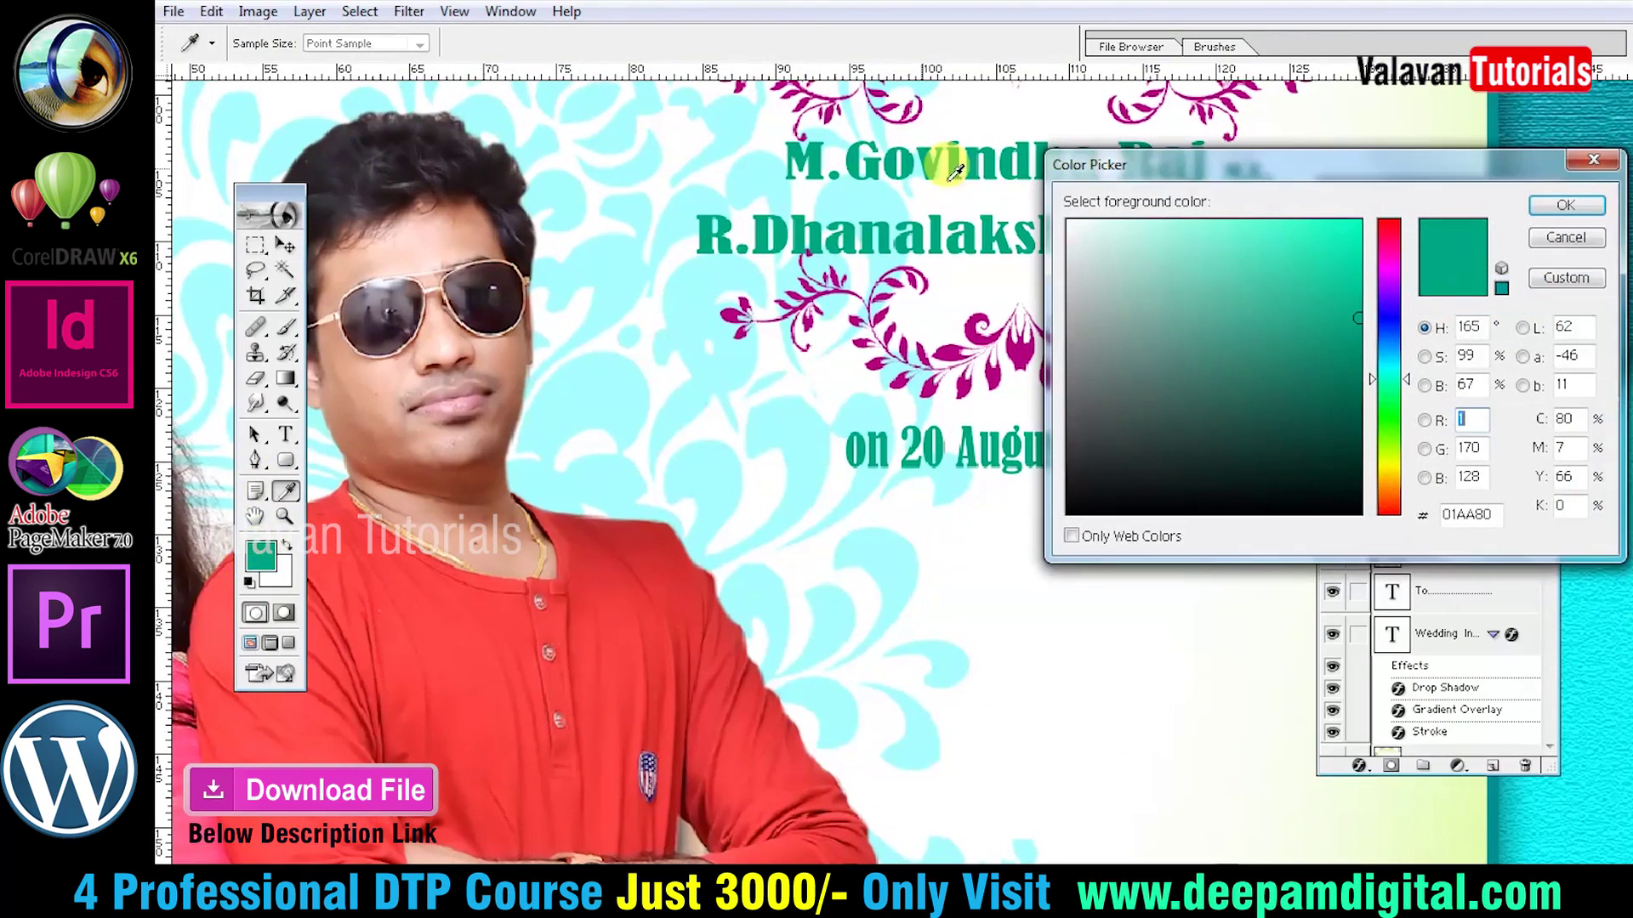
{"action": "left_click", "coordinate": [1017, 356]}
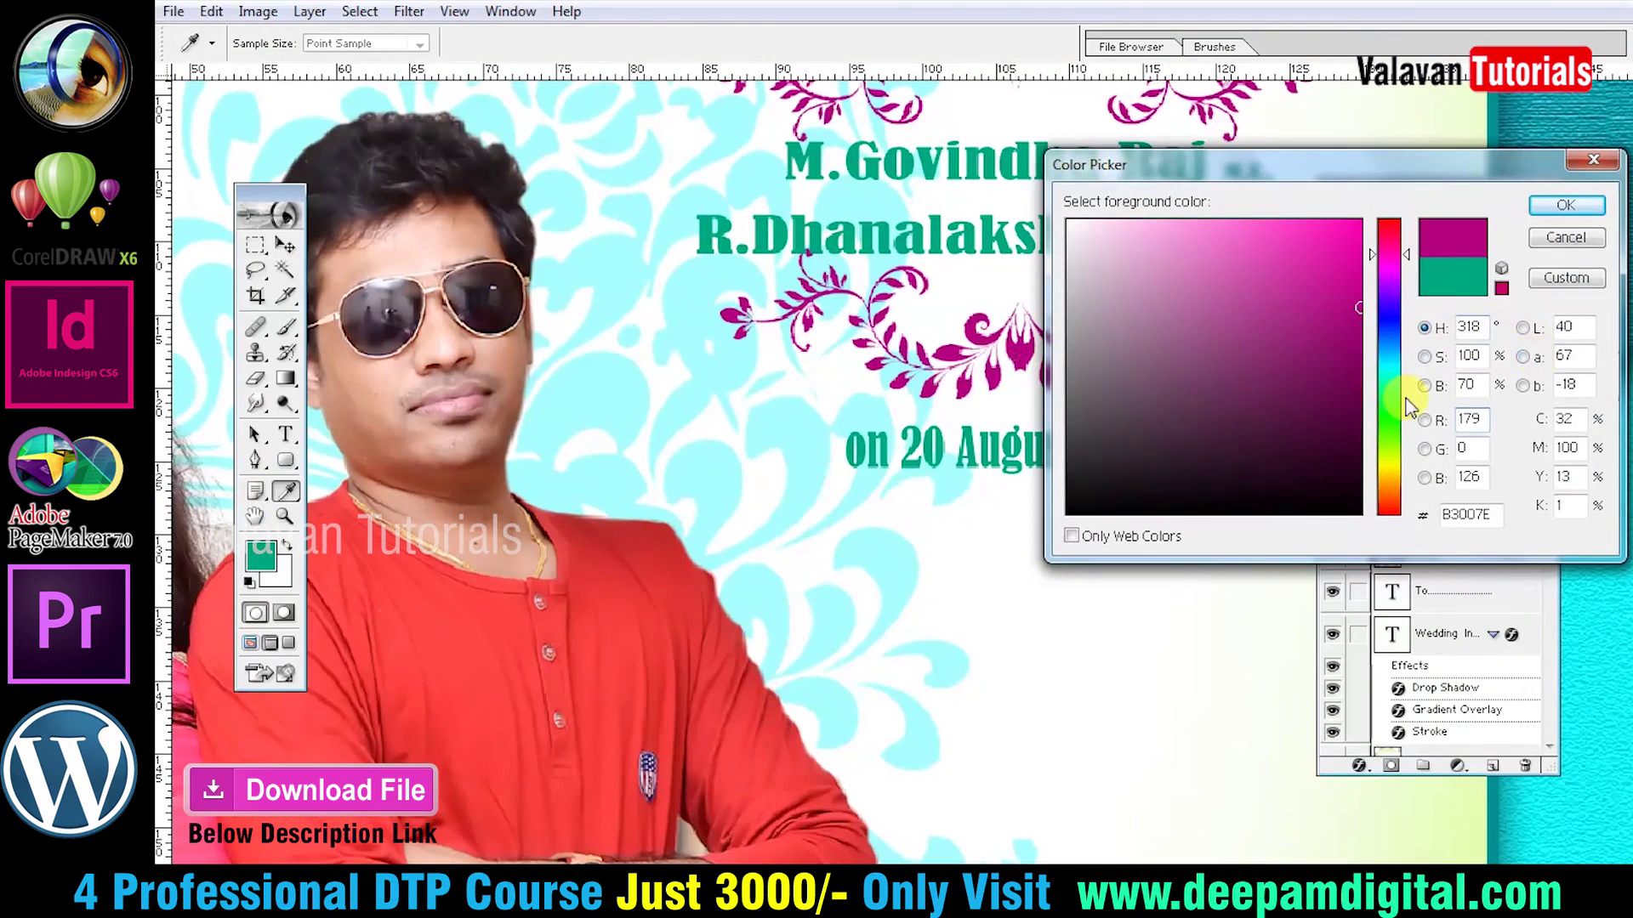
{"action": "key", "text": "Delete"}
{"action": "key", "text": "Delete"}
{"action": "key", "text": "Delete"}
{"action": "type", "text": "265"}
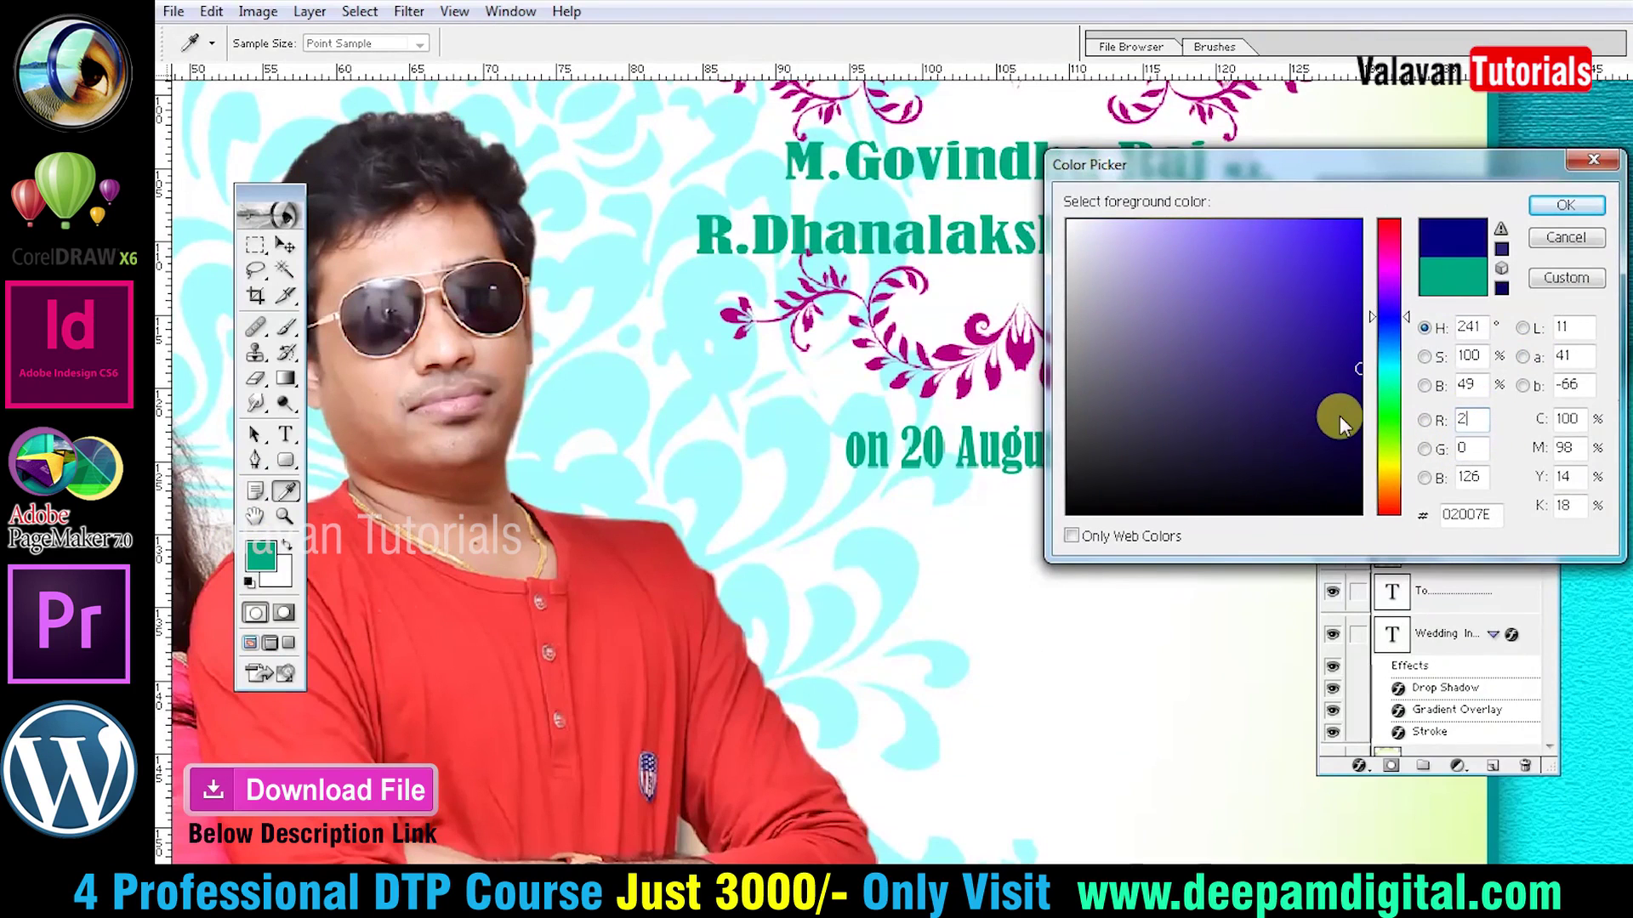
{"action": "key", "text": "Tab"}
{"action": "key", "text": "Tab"}
{"action": "type", "text": "0"}
{"action": "key", "text": "Return"}
{"action": "key", "text": "v"}
{"action": "key", "text": "alt+BackSpace"}
{"action": "key", "text": "Tab"}
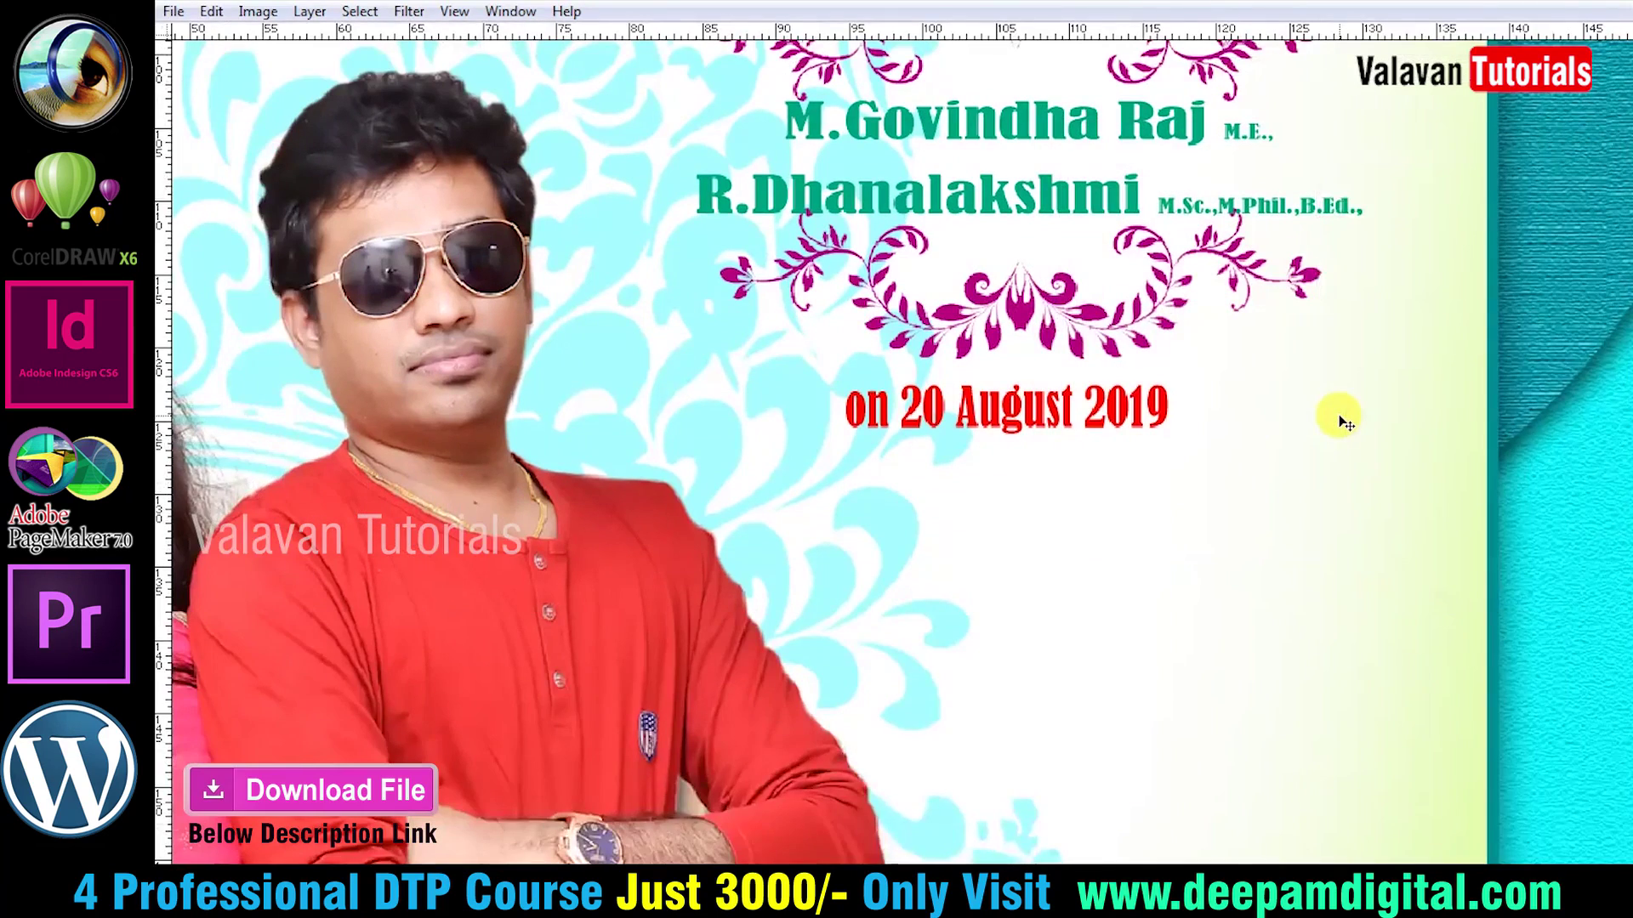
{"action": "key", "text": "ctrl+0"}
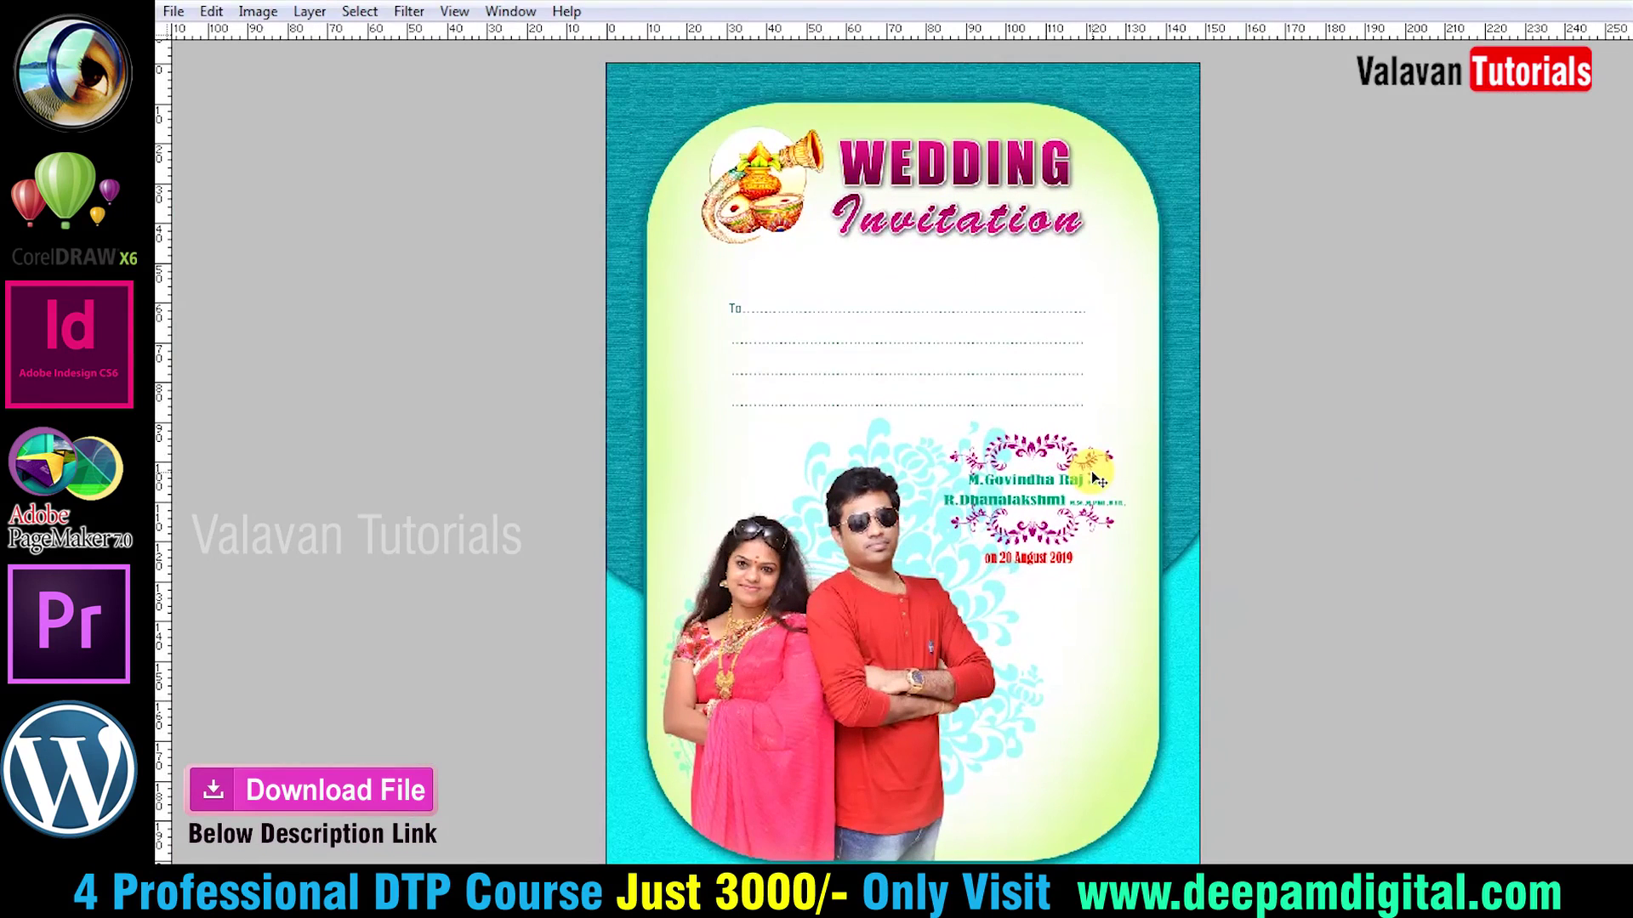
{"action": "key", "text": "ctrl+minus"}
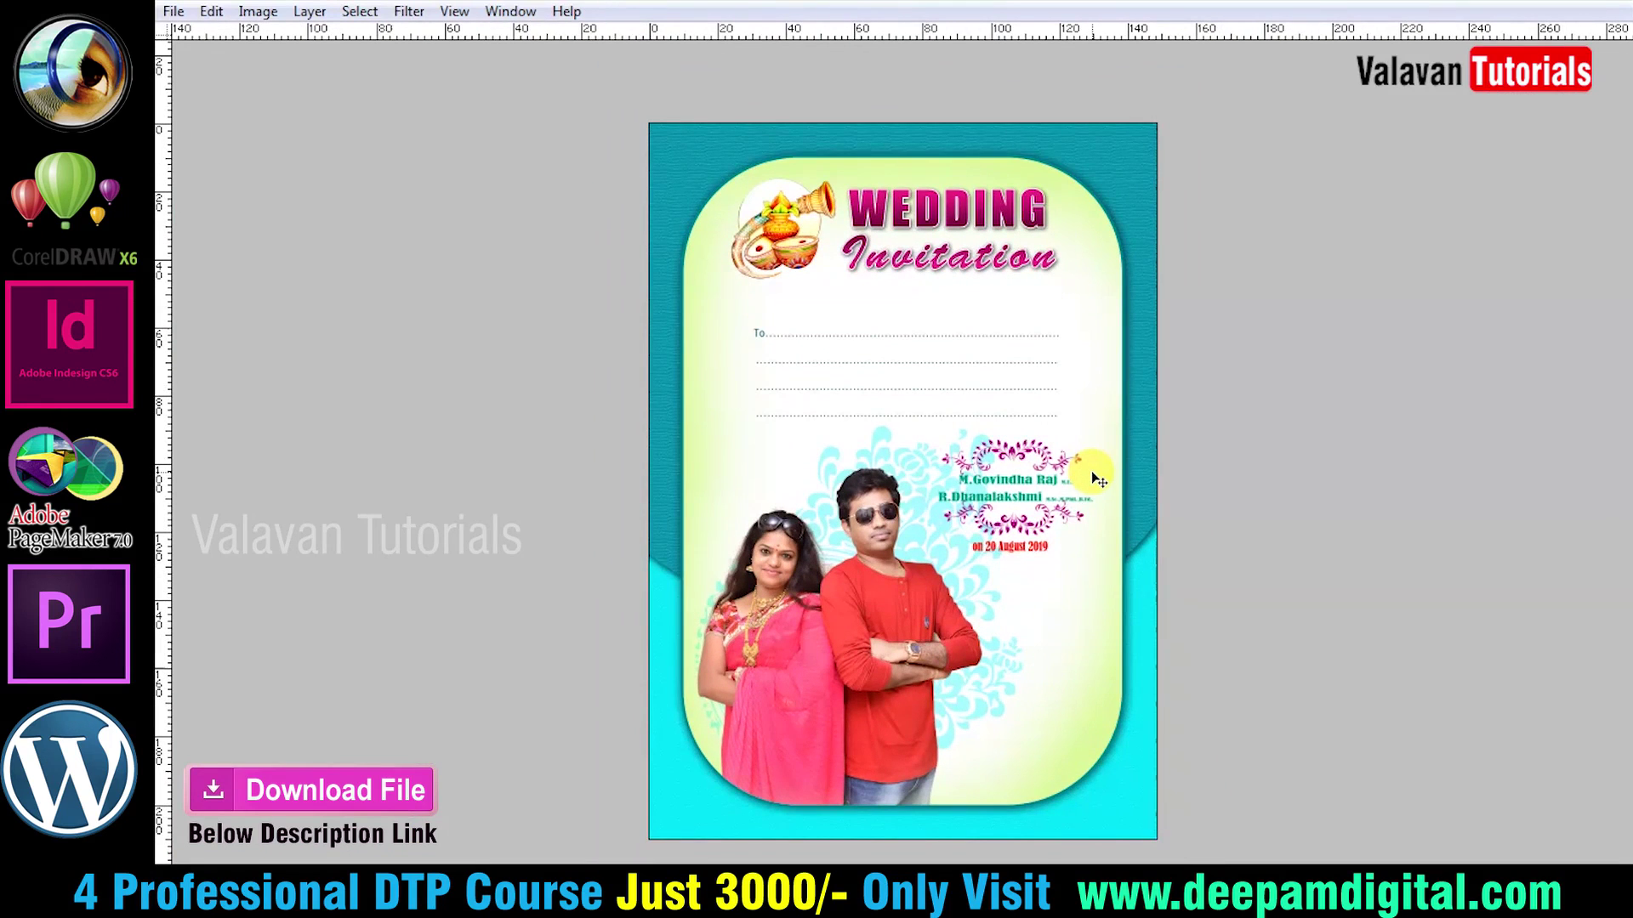